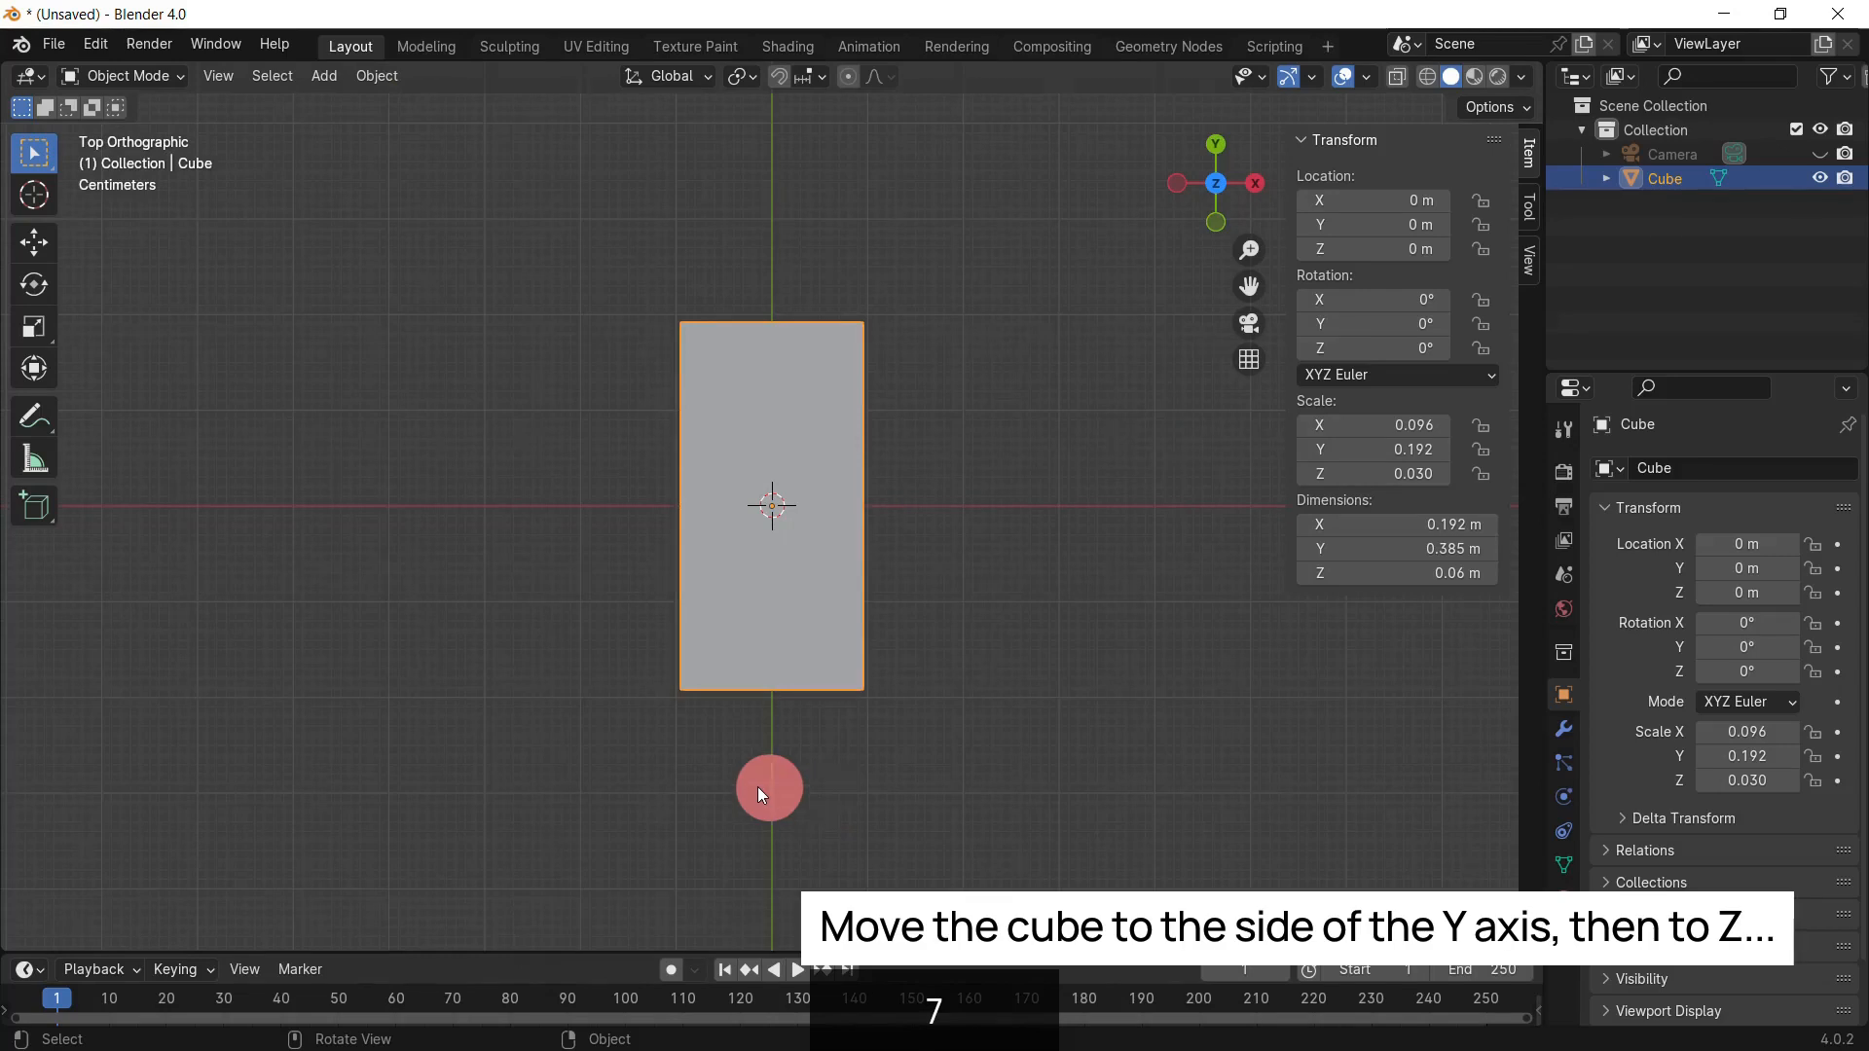
Step: Move the cube 0.096 m along the X axis so its side lies on the Y axis
{"action": "key", "text": "g"}
{"action": "key", "text": "x"}
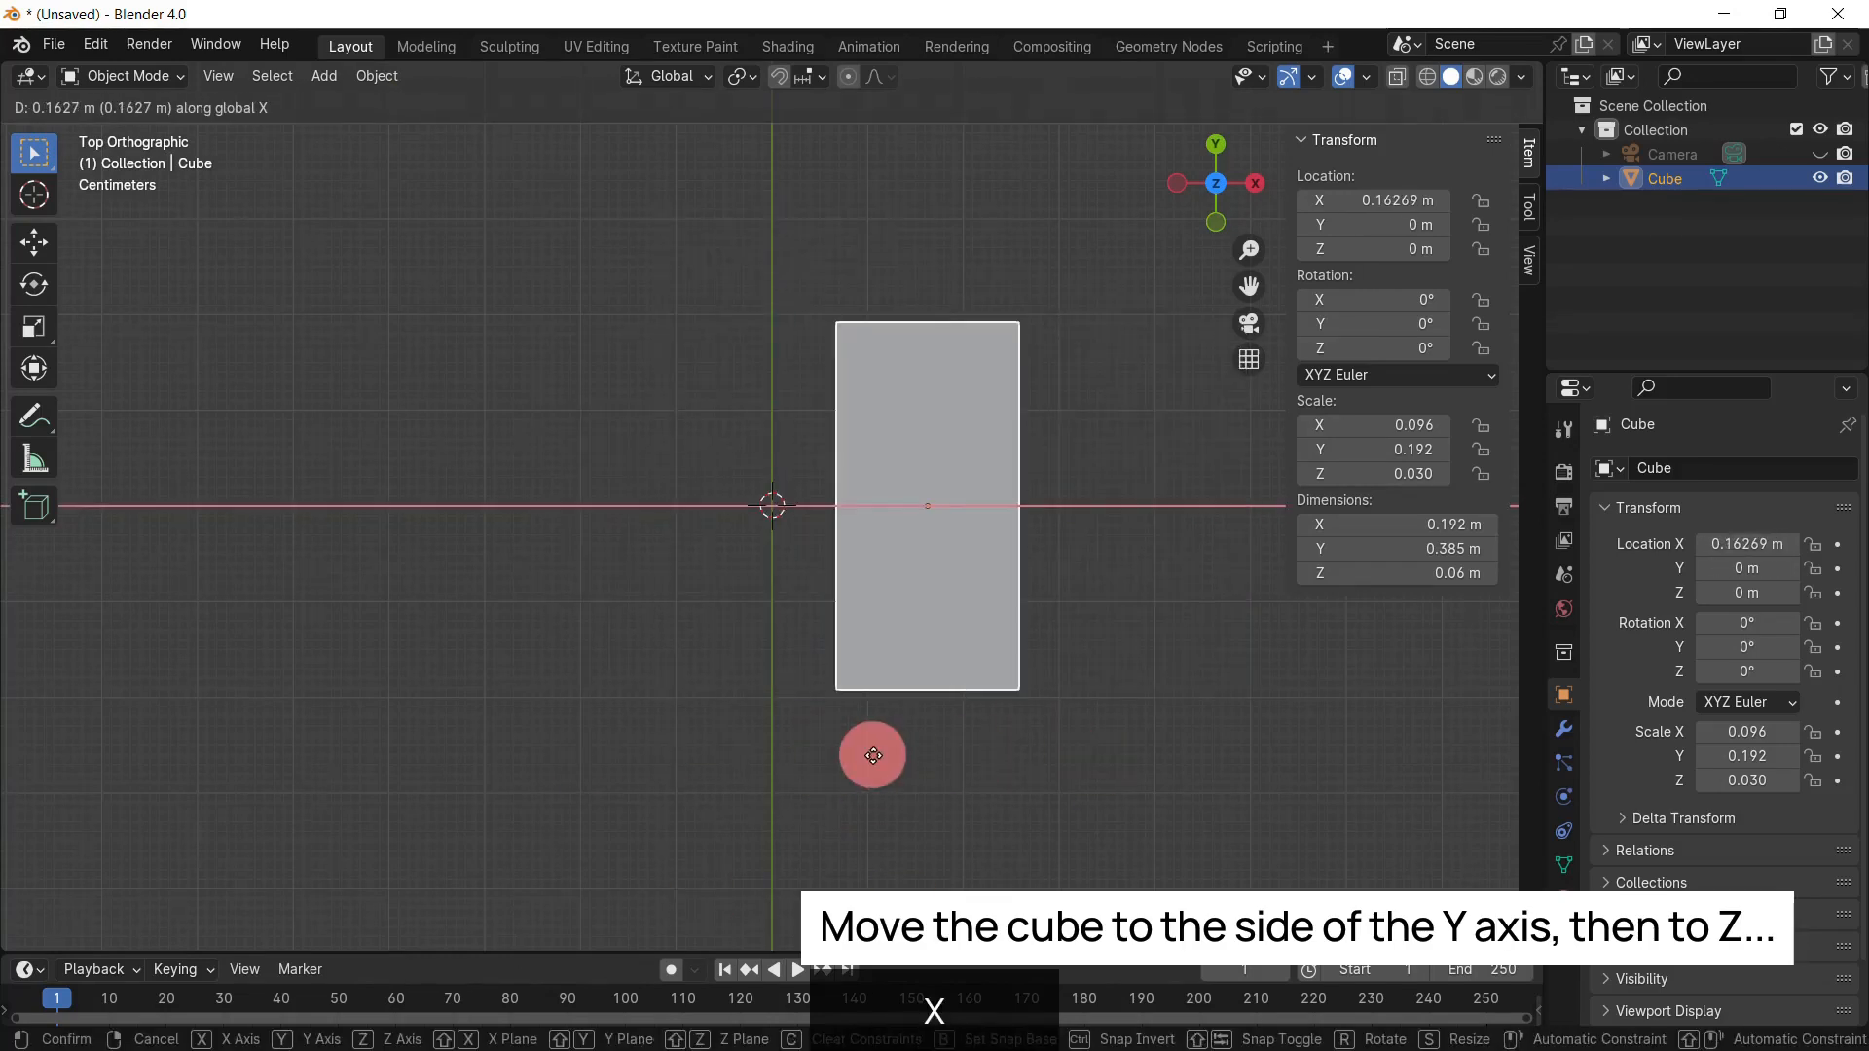
{"action": "type", "text": "0."}
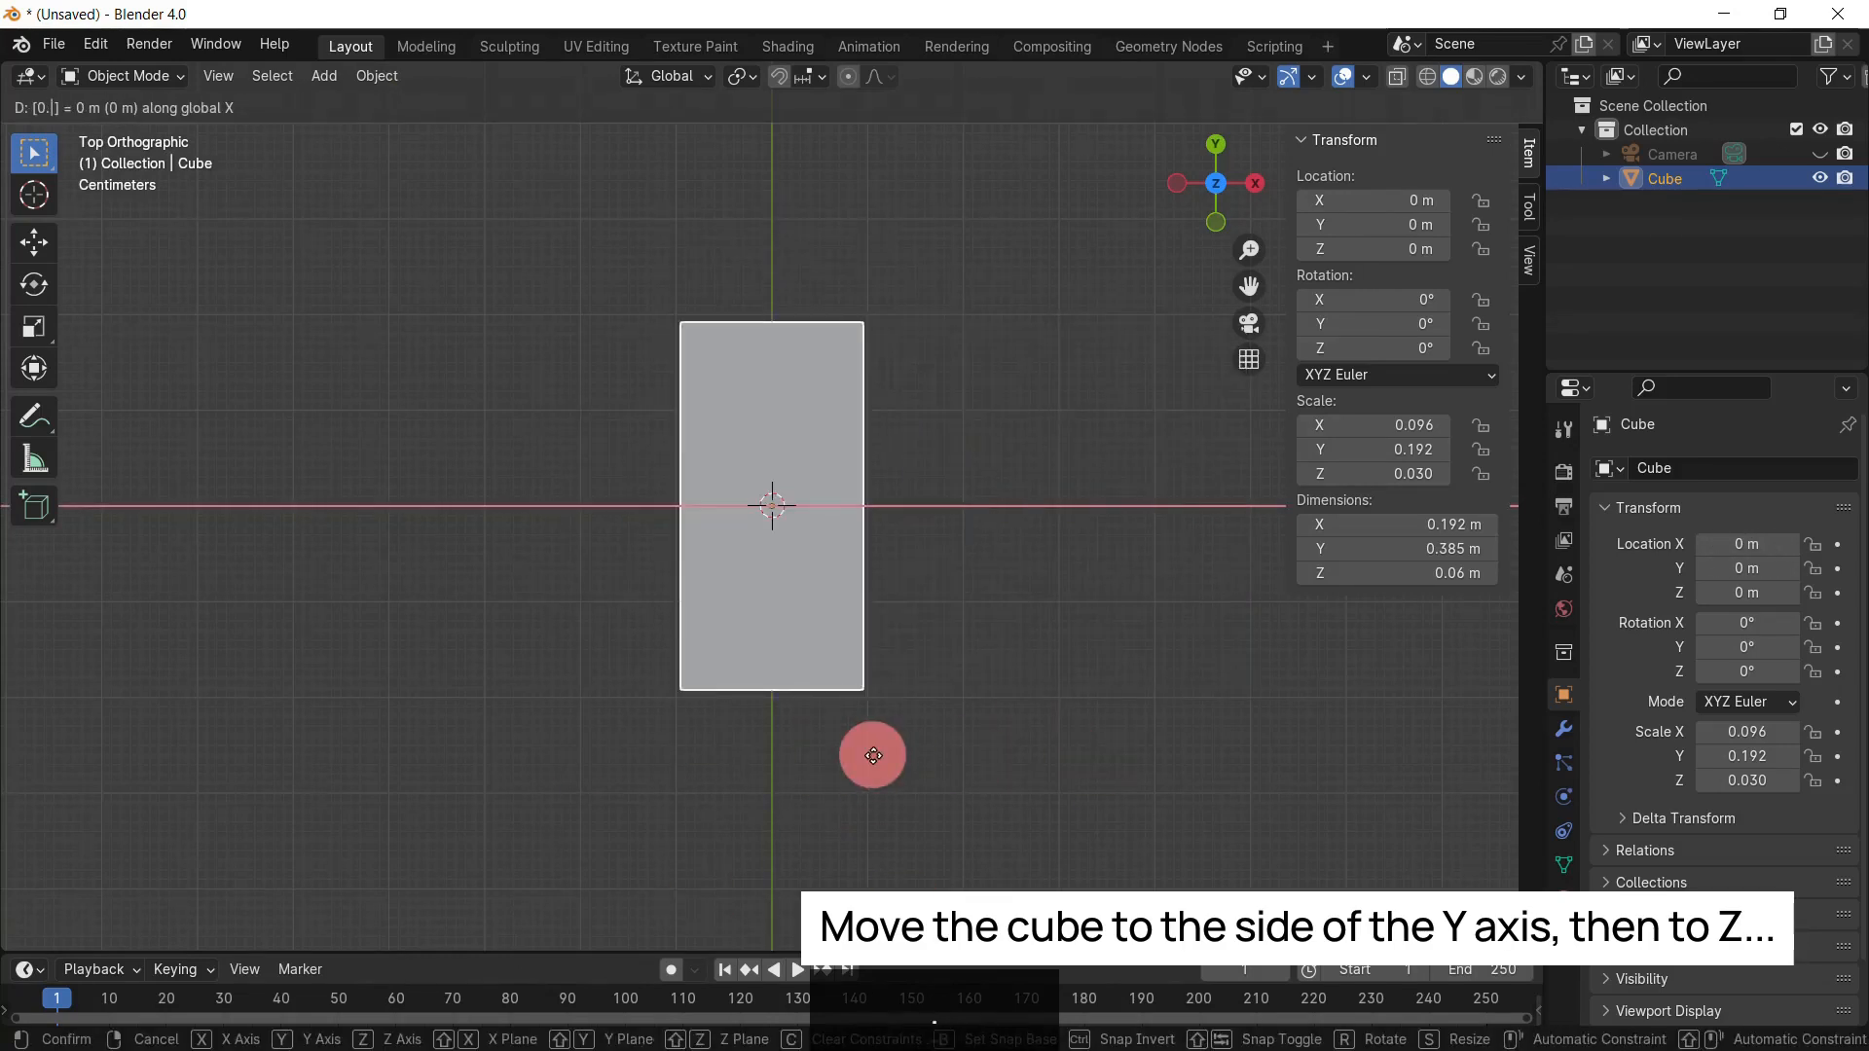
{"action": "type", "text": "096"}
{"action": "key", "text": "Return"}
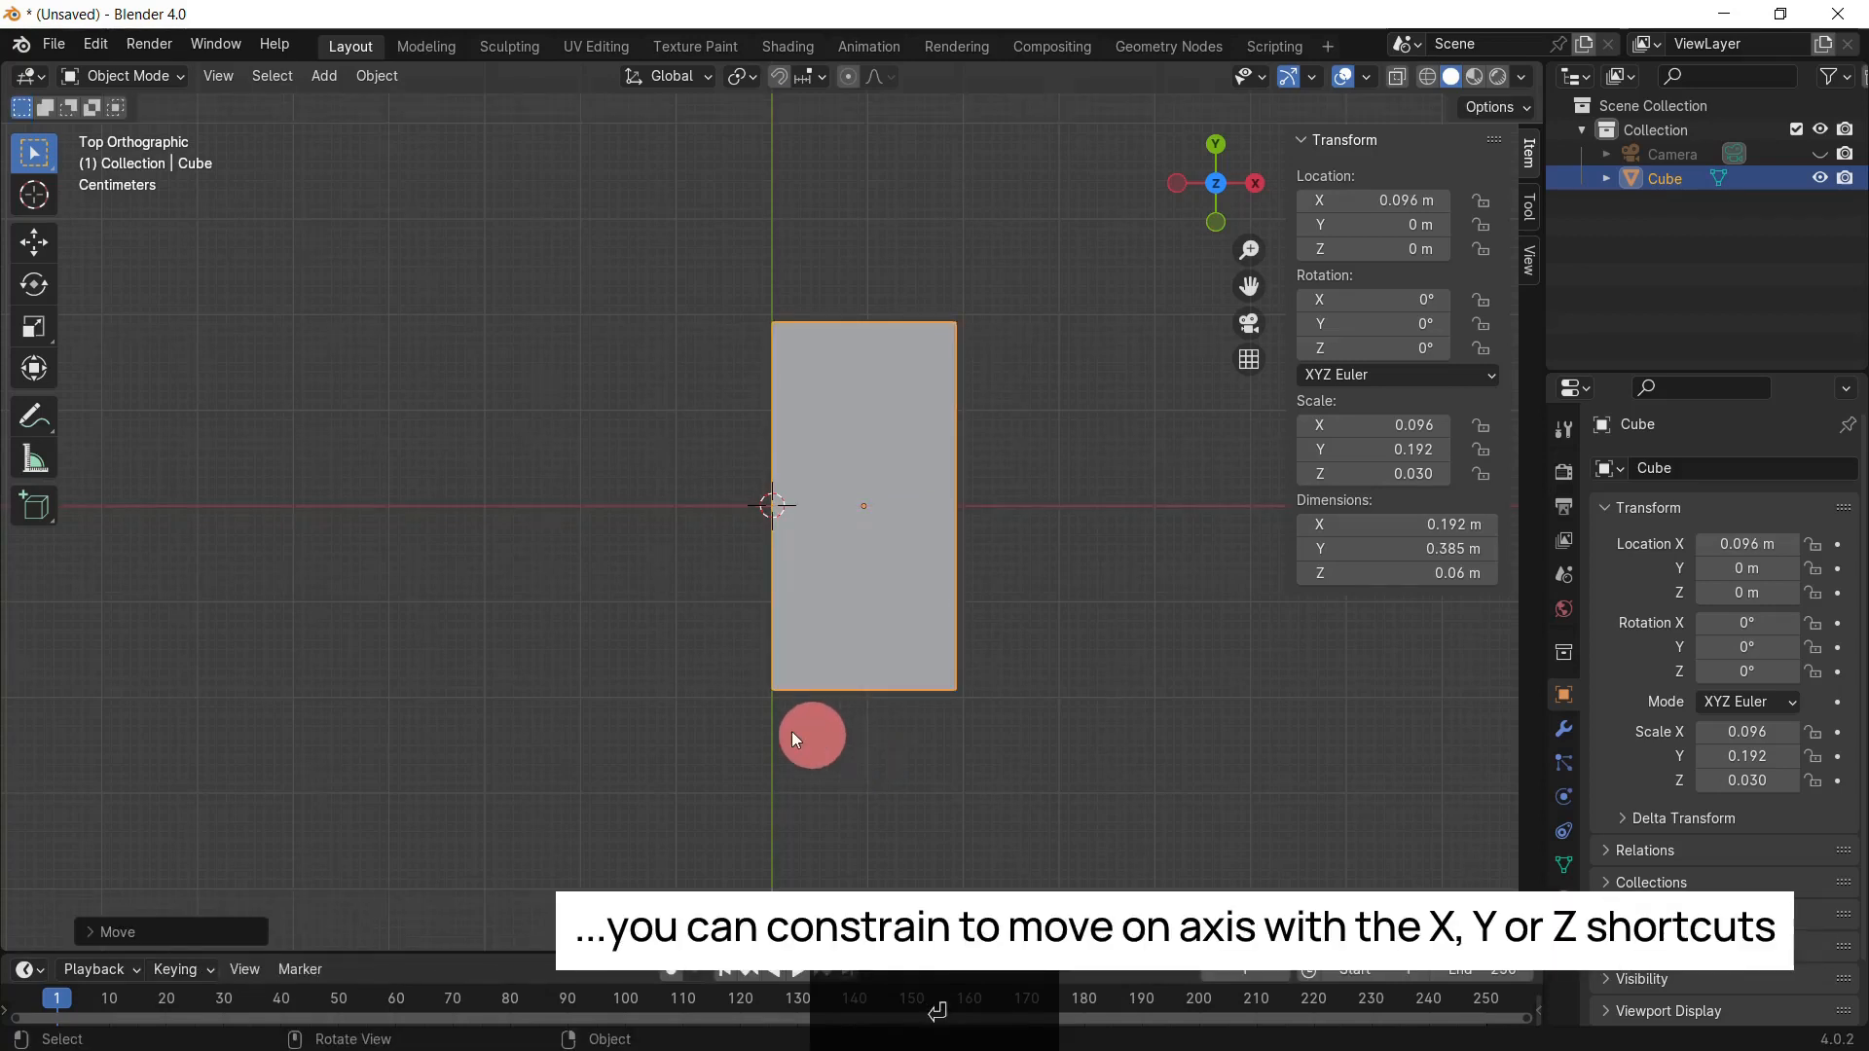
Step: Raise the cube 0.38 m along the Z axis
{"action": "middle_click_drag", "start_coordinate": [792, 732], "coordinate": [826, 756]}
{"action": "key", "text": "KP_5"}
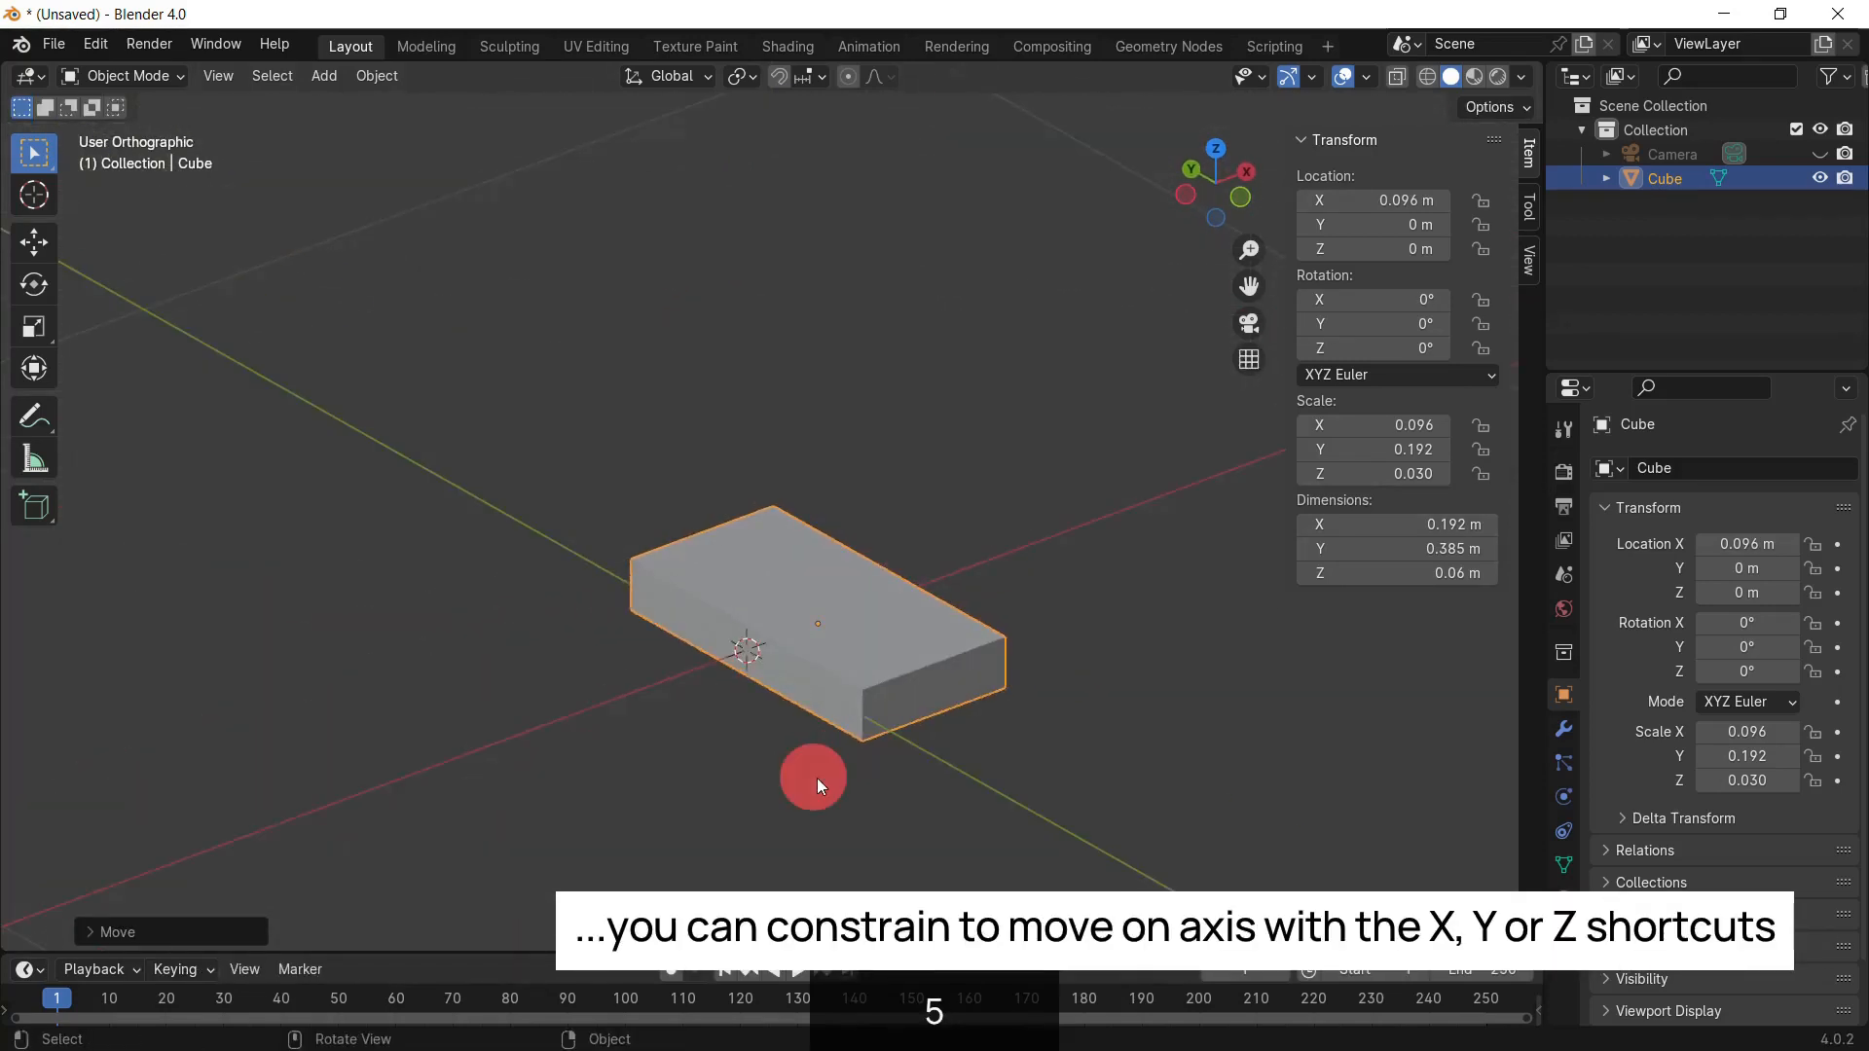
{"action": "key", "text": "g"}
{"action": "key", "text": "z"}
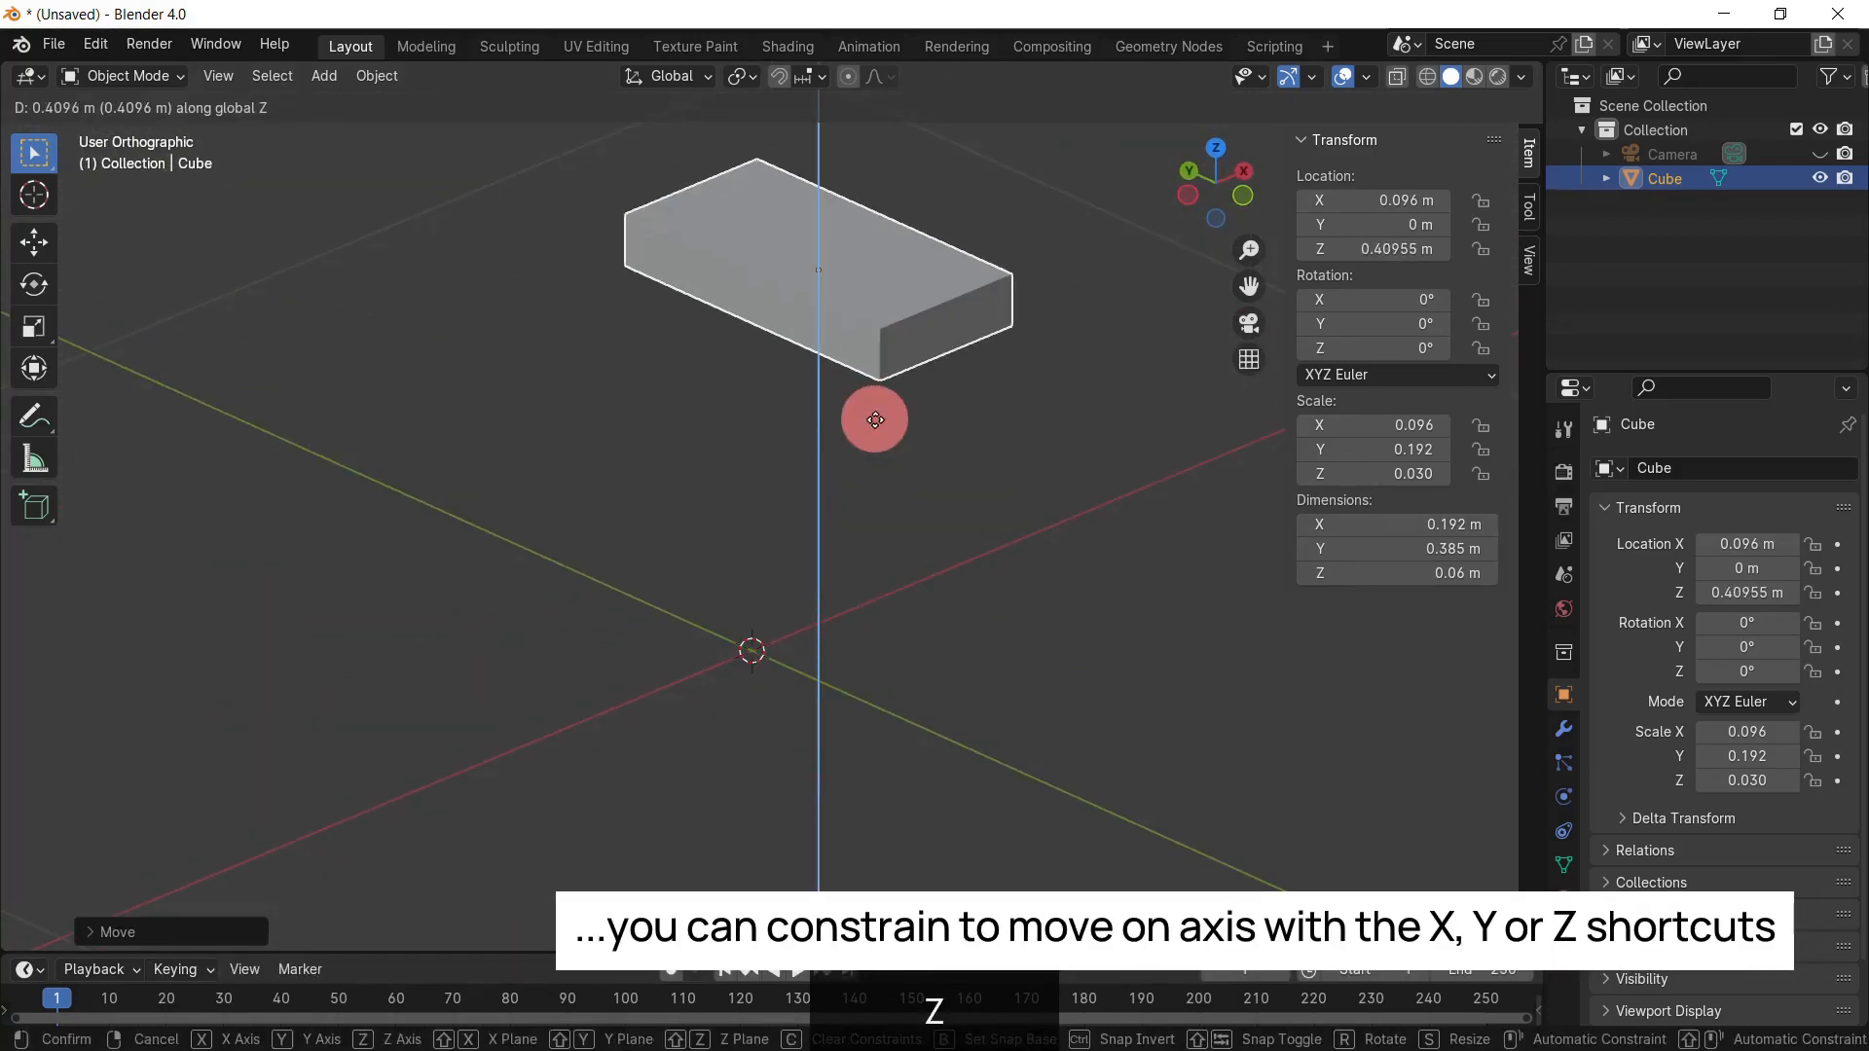
{"action": "type", "text": "0.38"}
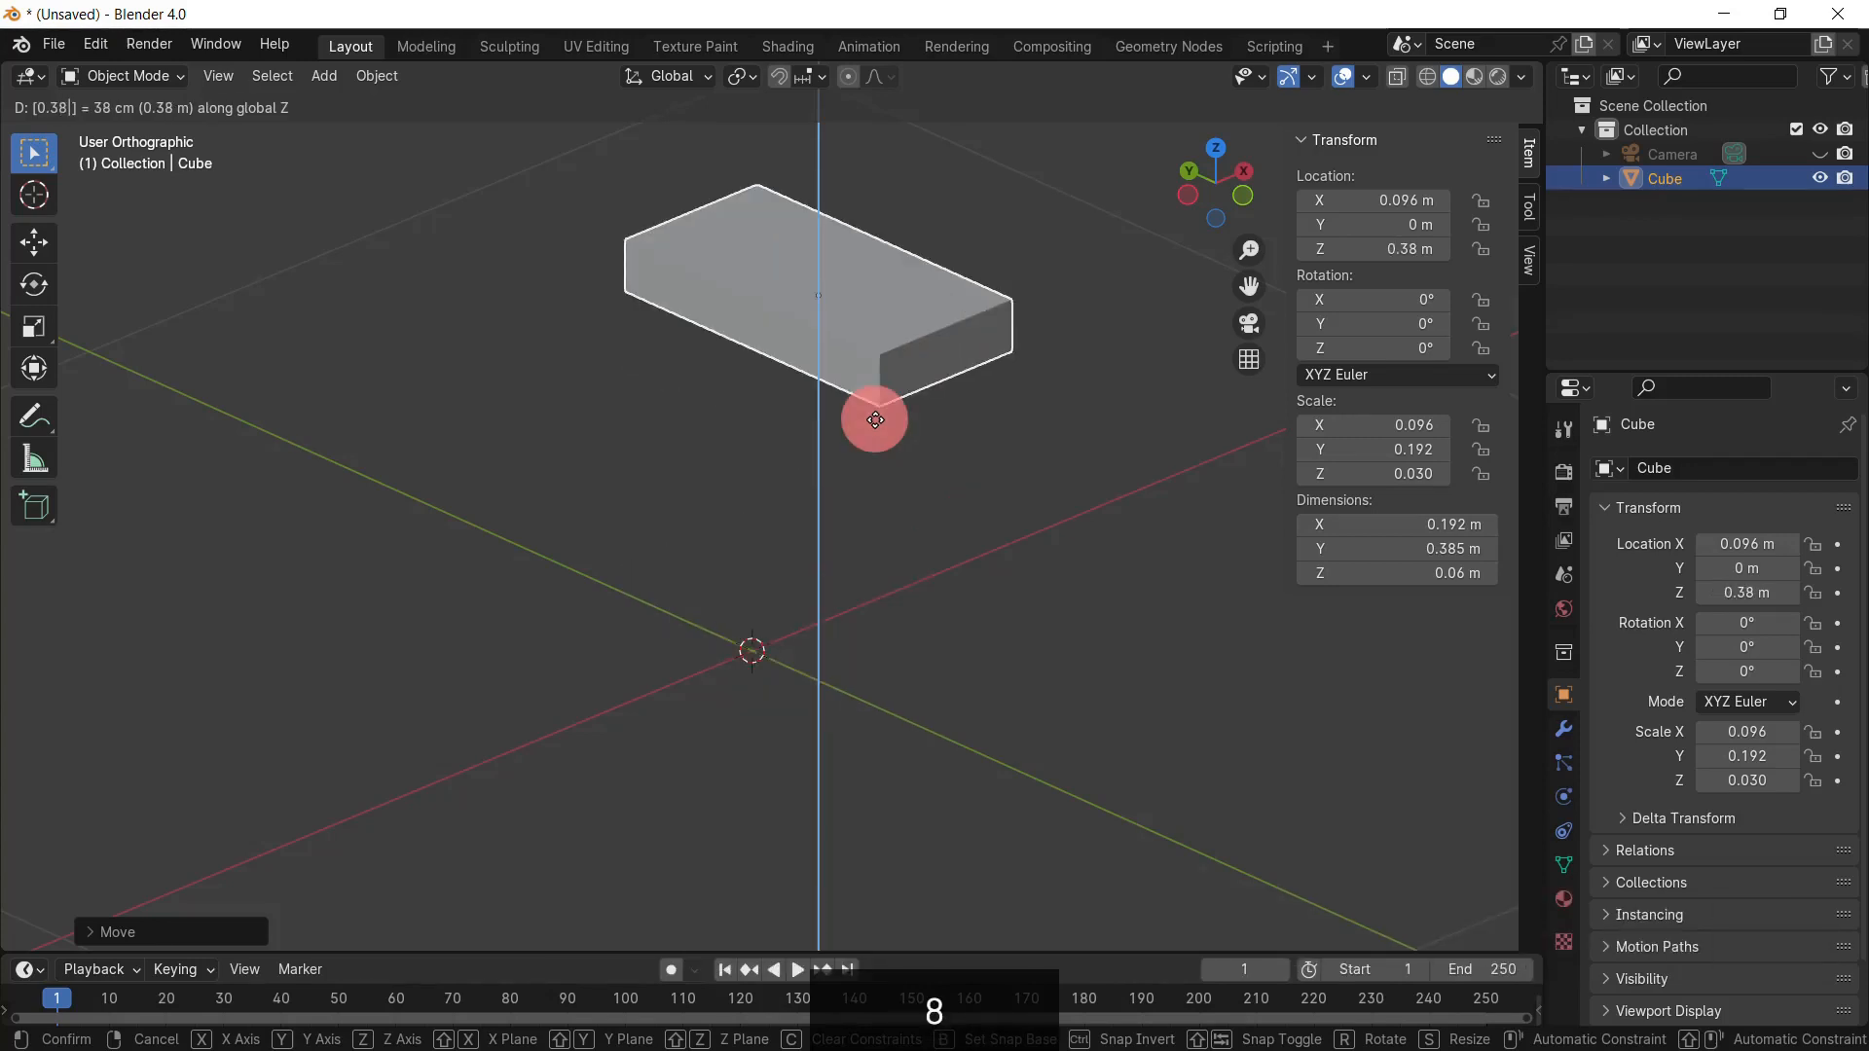
{"action": "key", "text": "Return"}
Step: Try a Mirror modifier on the block and remove it again
{"action": "middle_click_drag", "start_coordinate": [874, 418], "coordinate": [926, 646]}
{"action": "key", "text": "KP_3"}
{"action": "key", "text": "KP_1"}
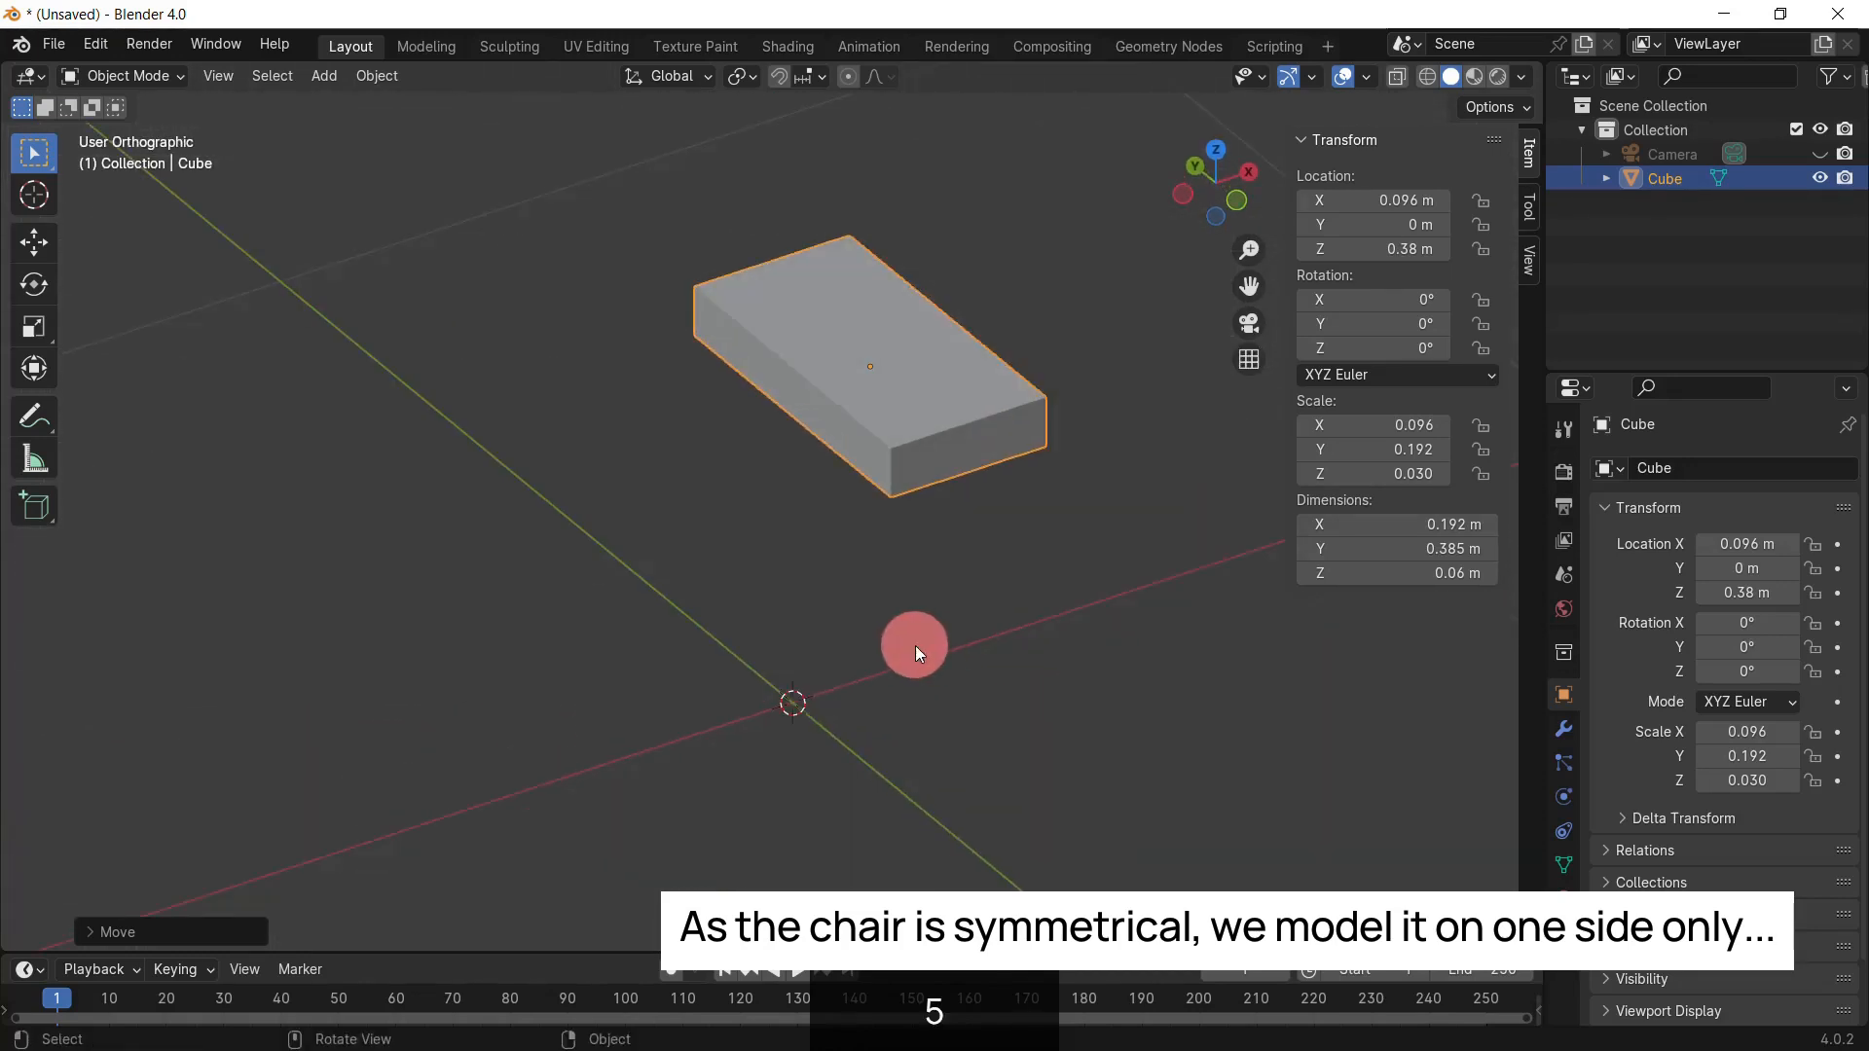
{"action": "left_click", "coordinate": [1562, 727]}
{"action": "left_click", "coordinate": [1631, 471]}
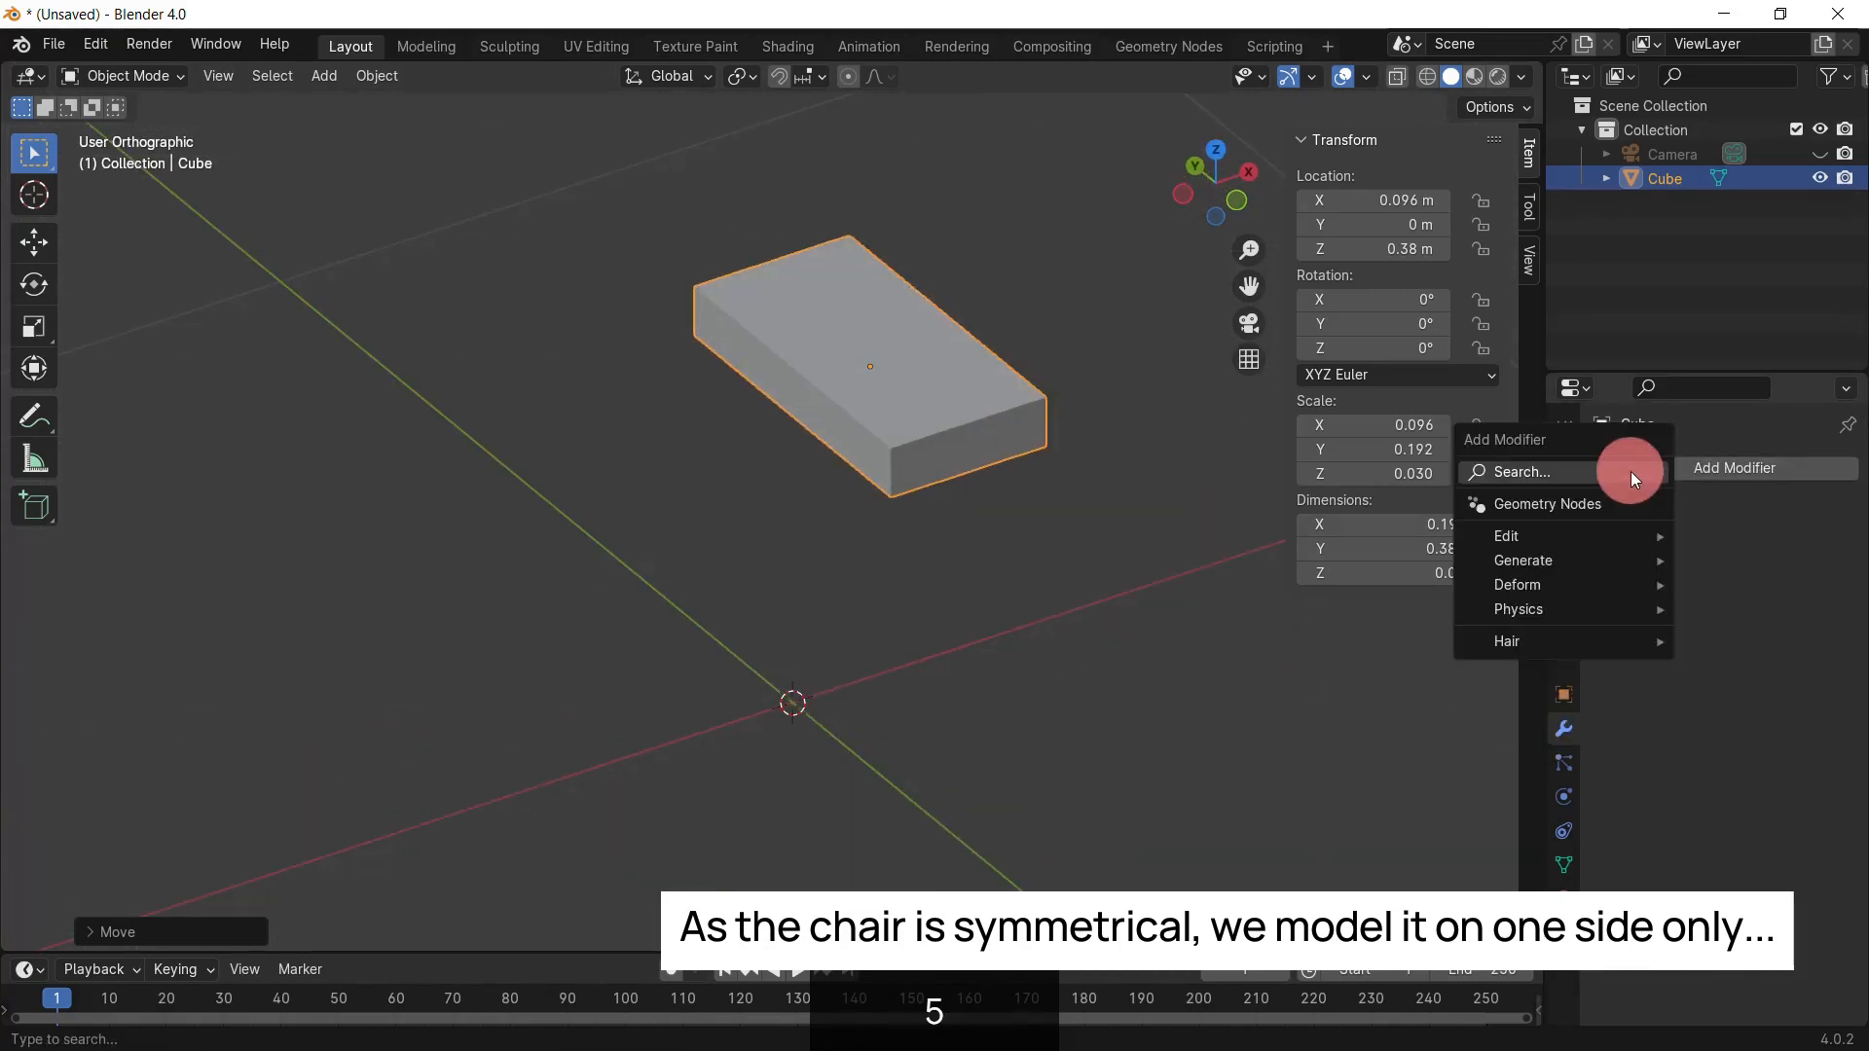
{"action": "left_click", "coordinate": [1632, 471]}
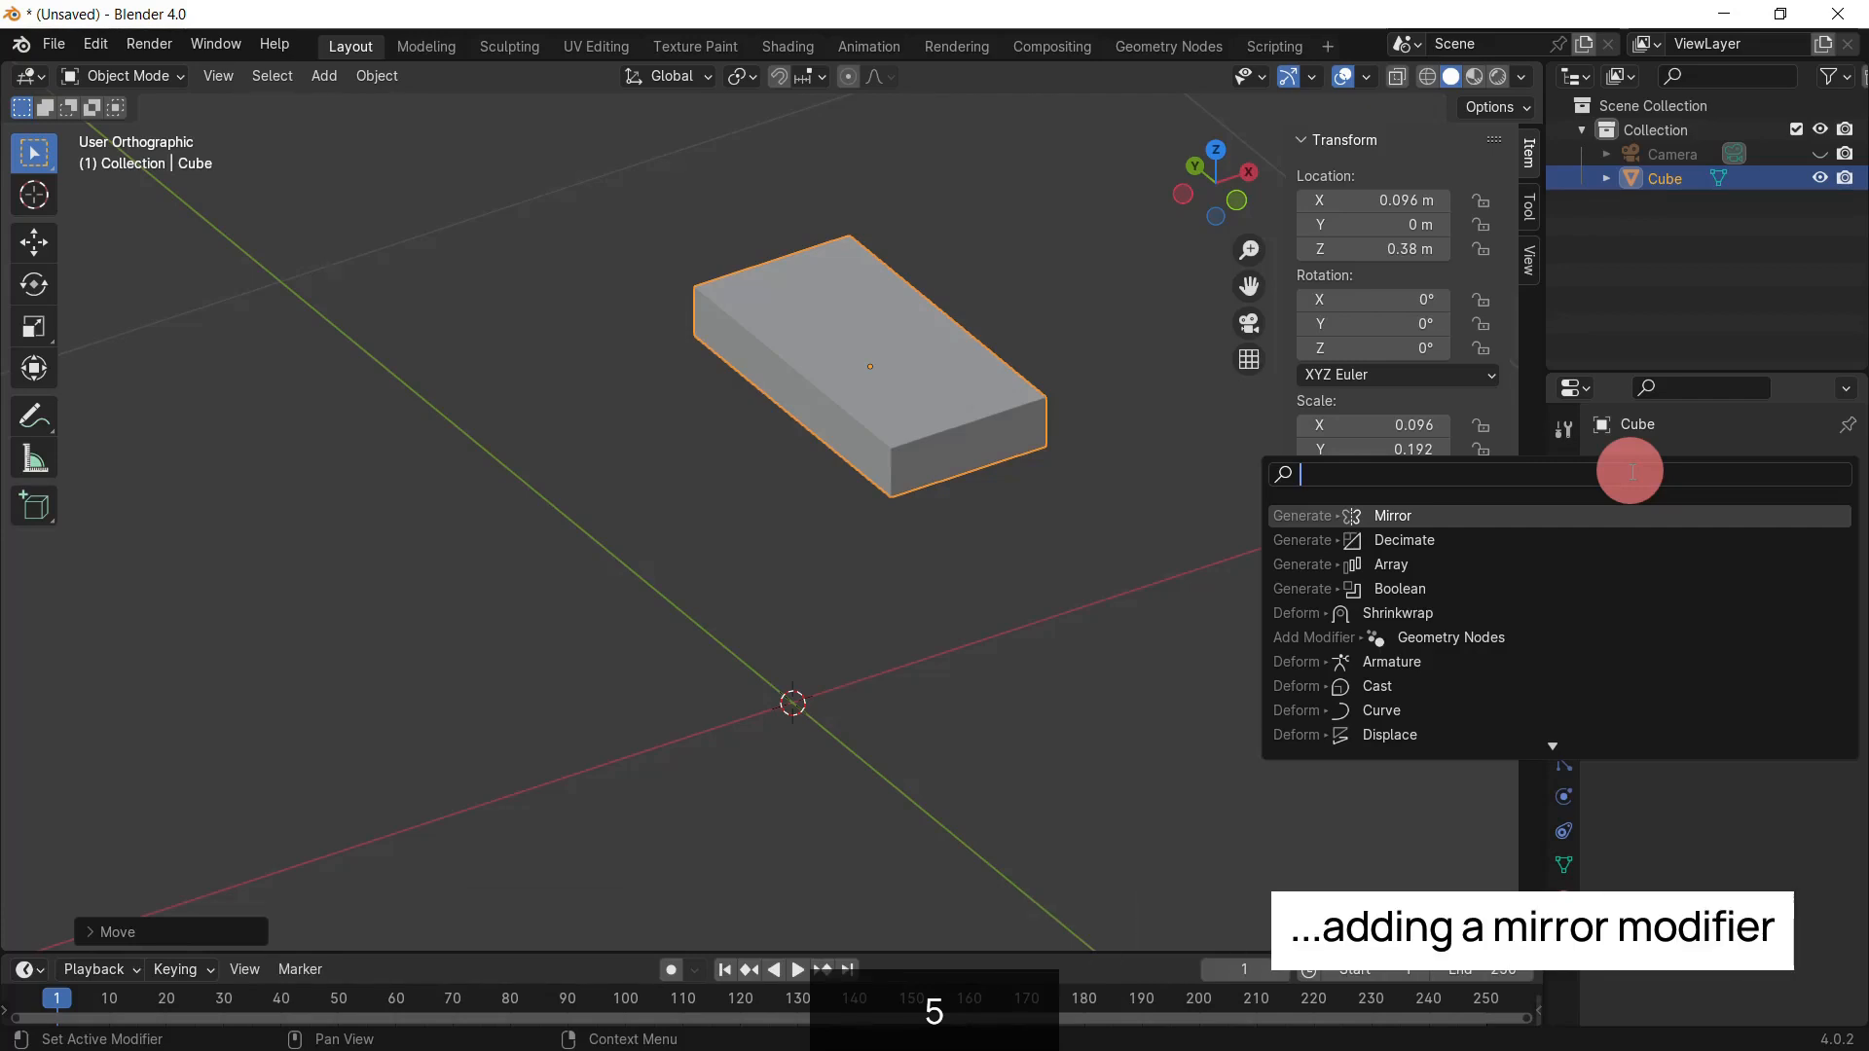
{"action": "type", "text": "mi"}
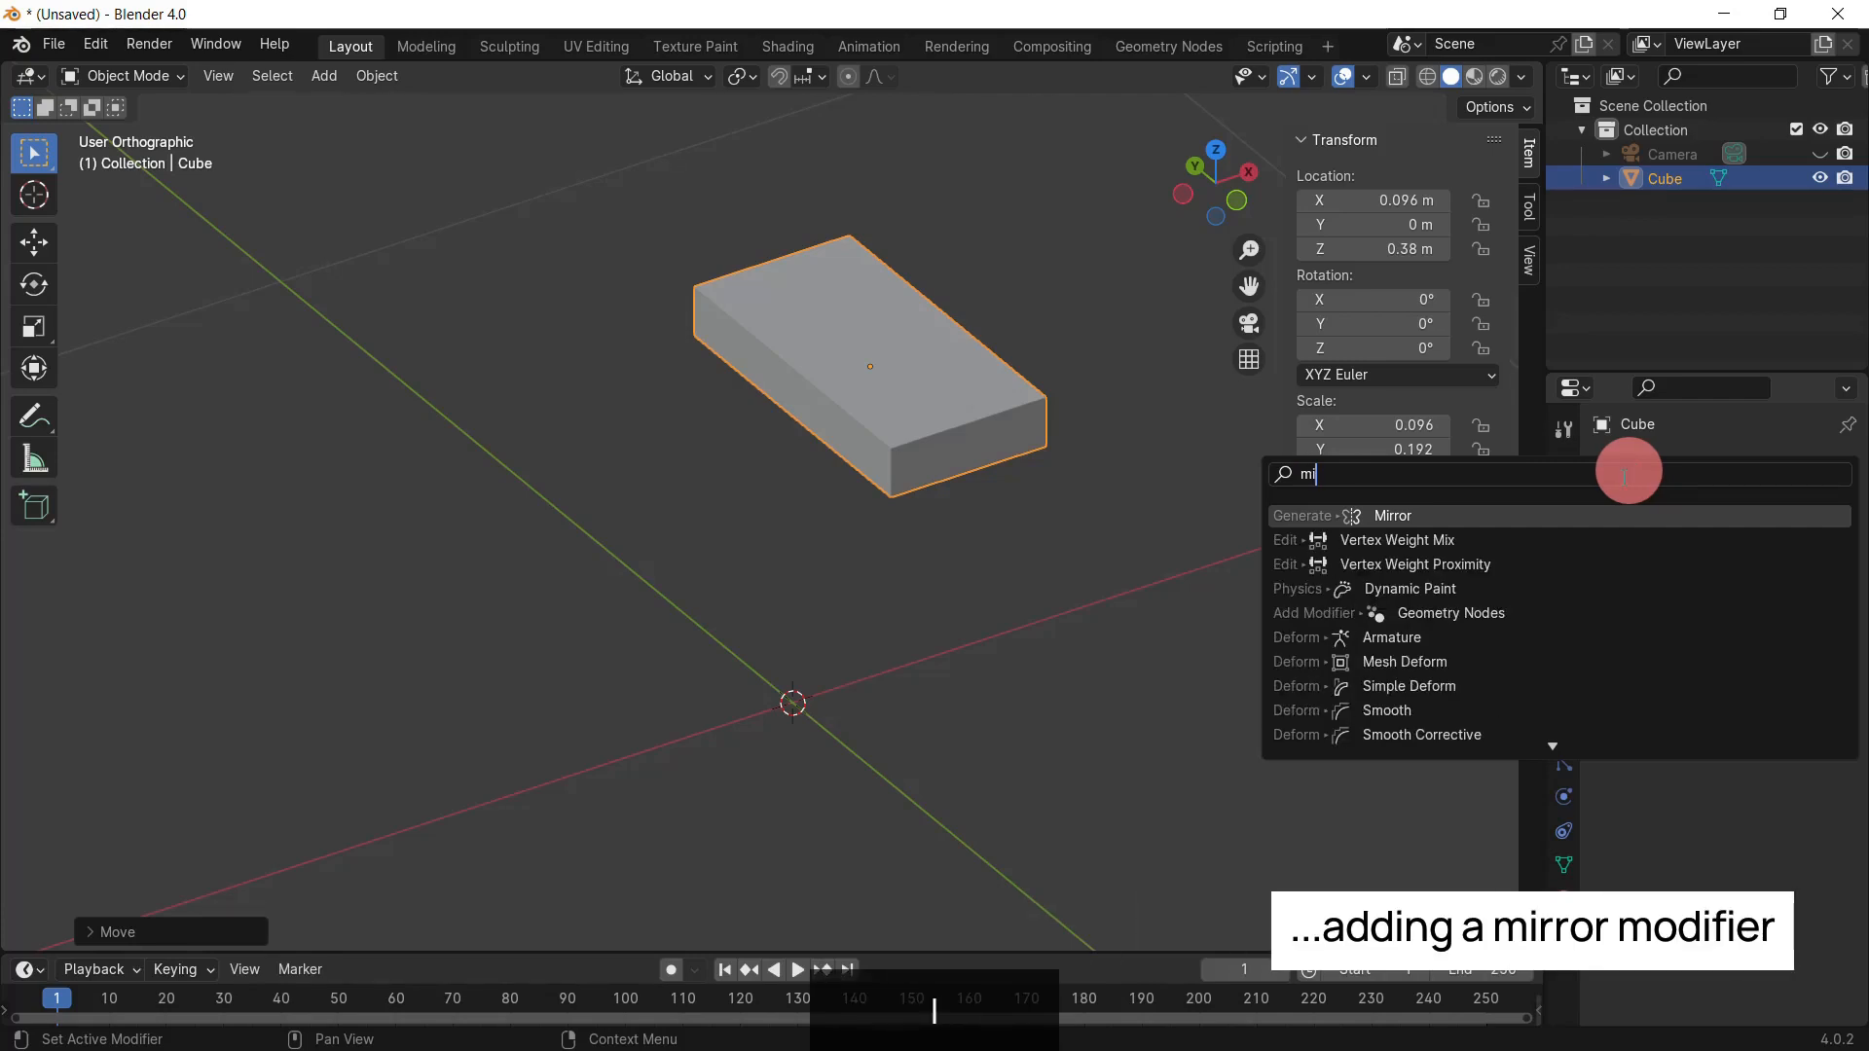
{"action": "left_click", "coordinate": [1522, 512]}
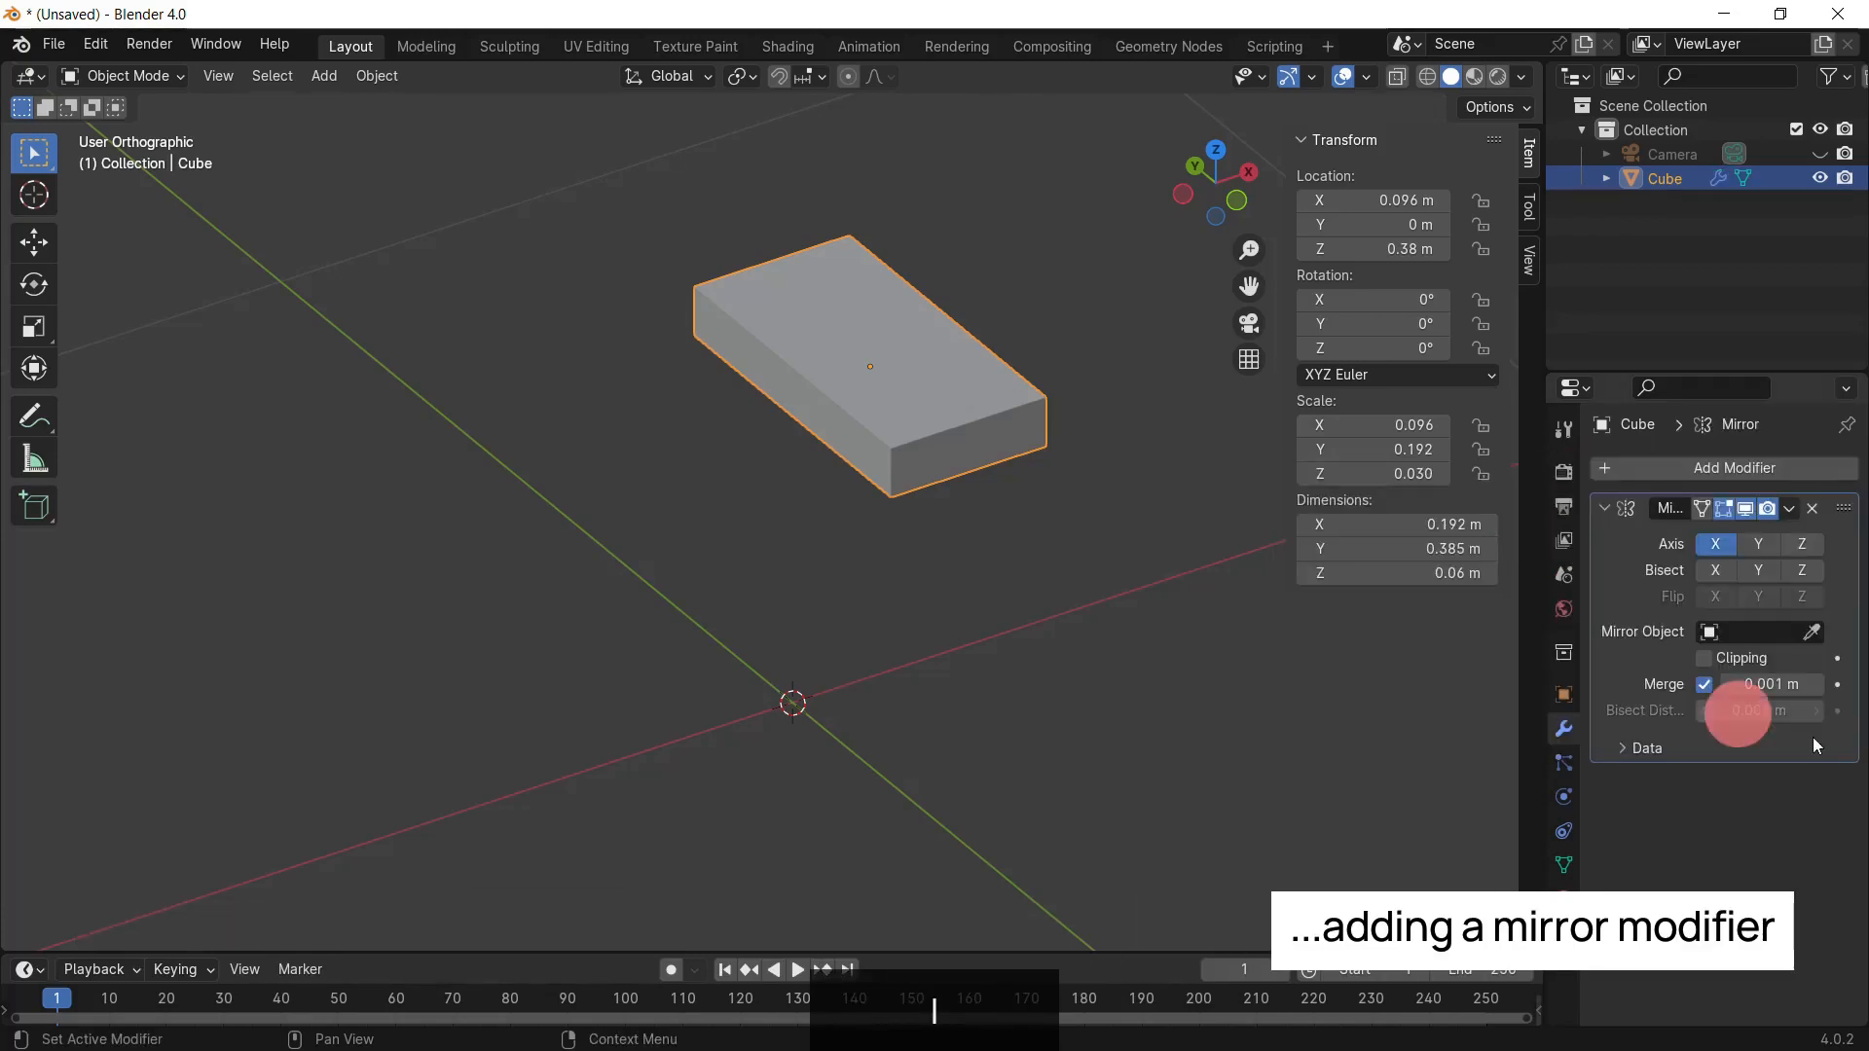
{"action": "left_click", "coordinate": [1812, 510]}
Step: Apply all transforms to the block and add a Mirror modifier across the X axis
{"action": "key", "text": "ctrl+a"}
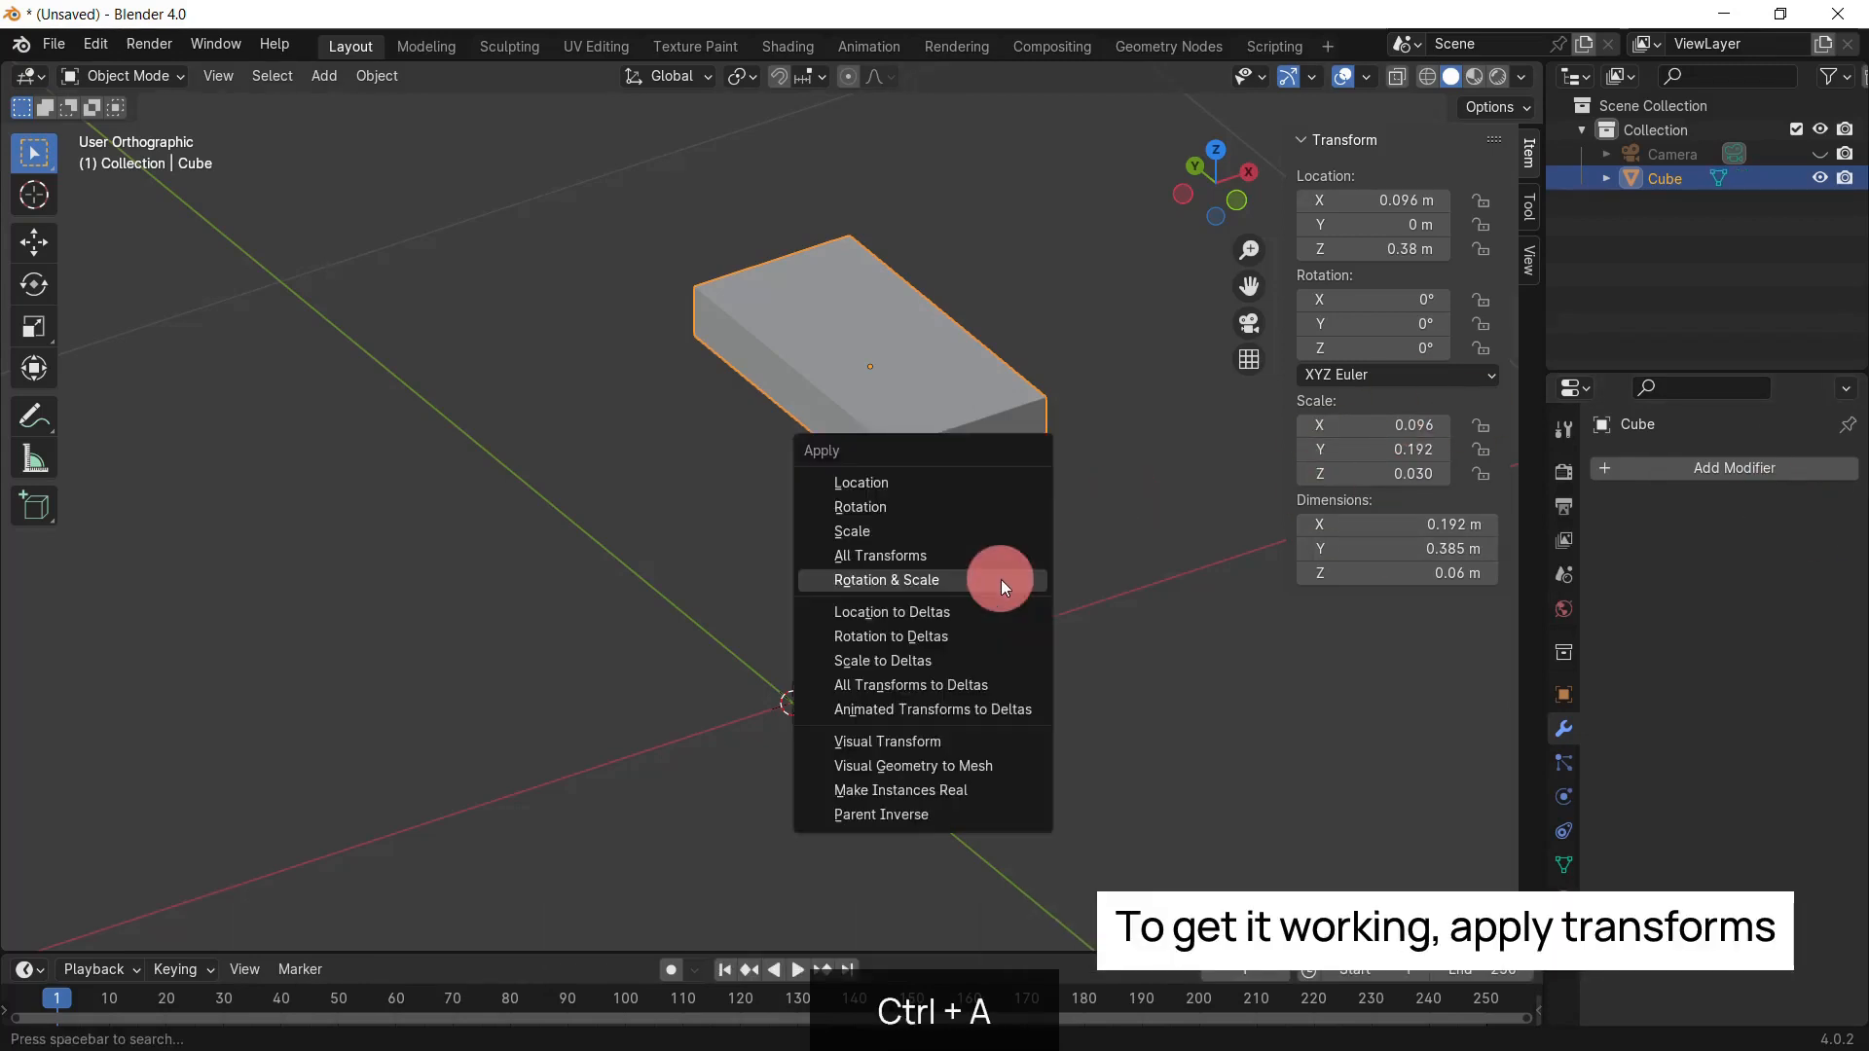
{"action": "left_click", "coordinate": [977, 556]}
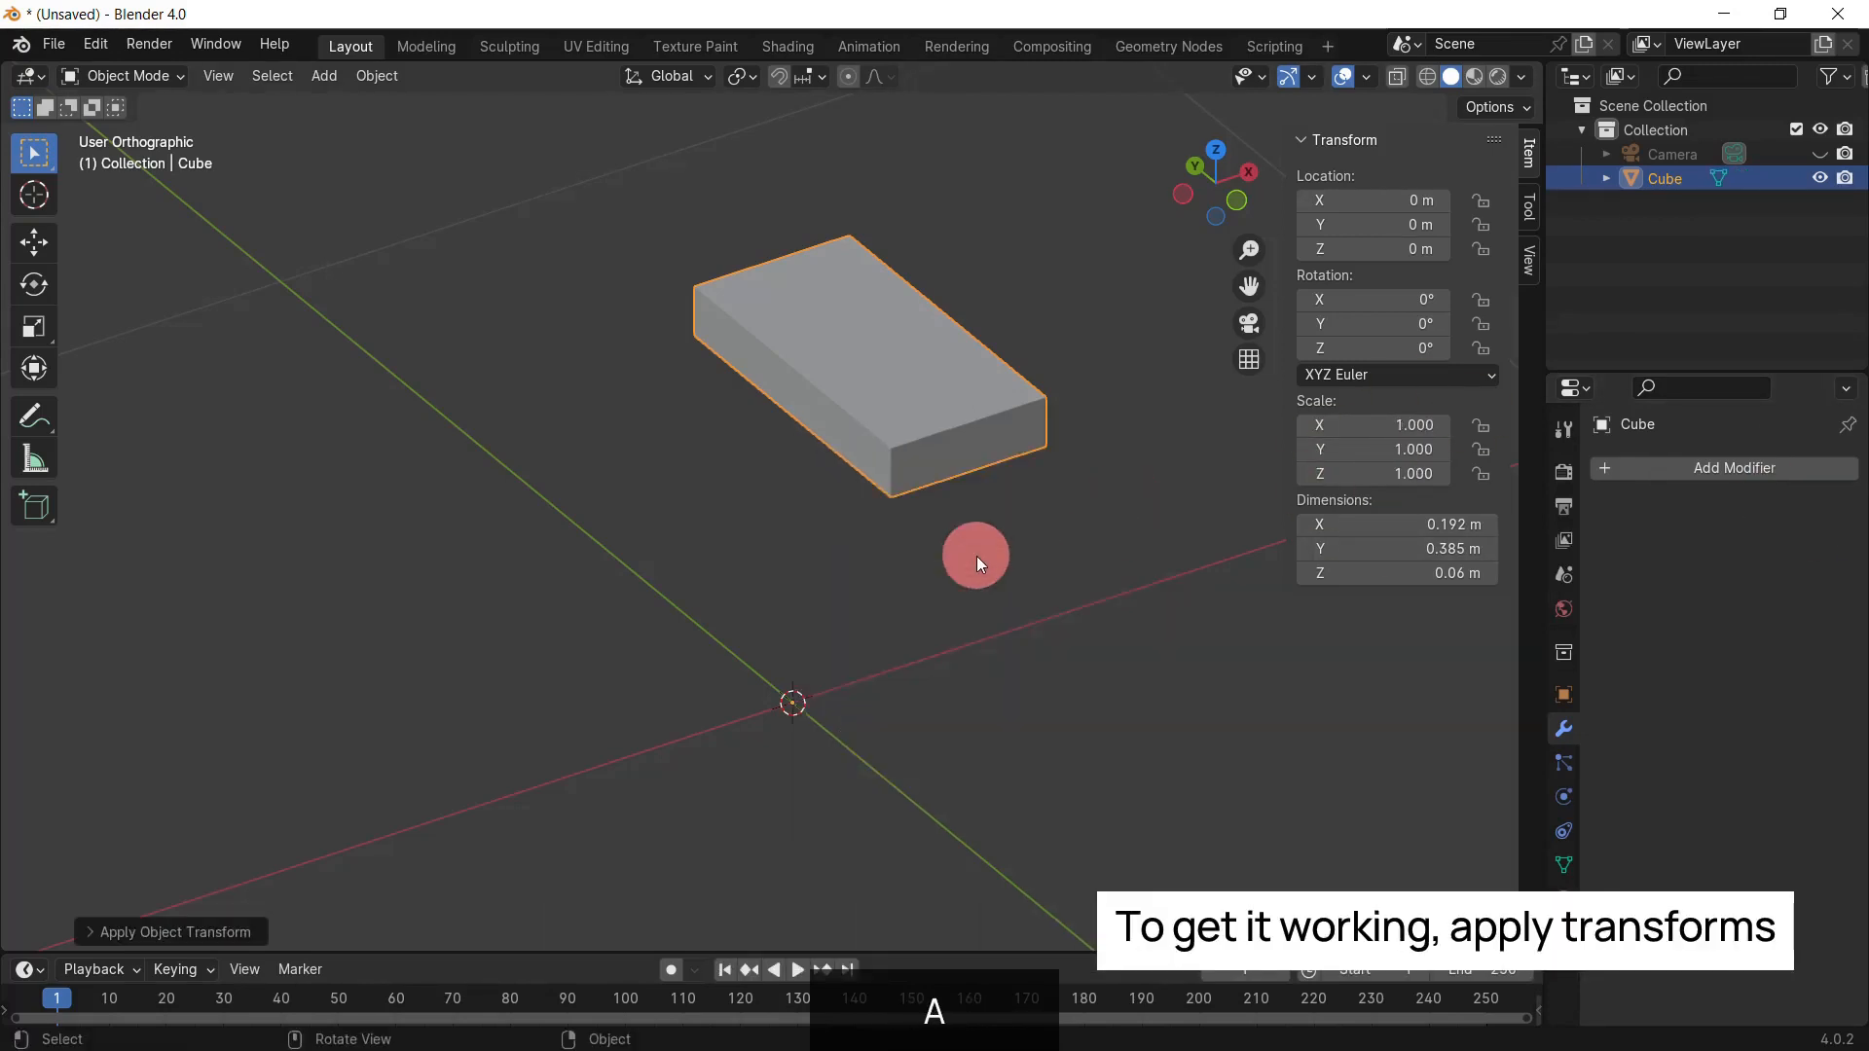
{"action": "left_click", "coordinate": [1701, 465]}
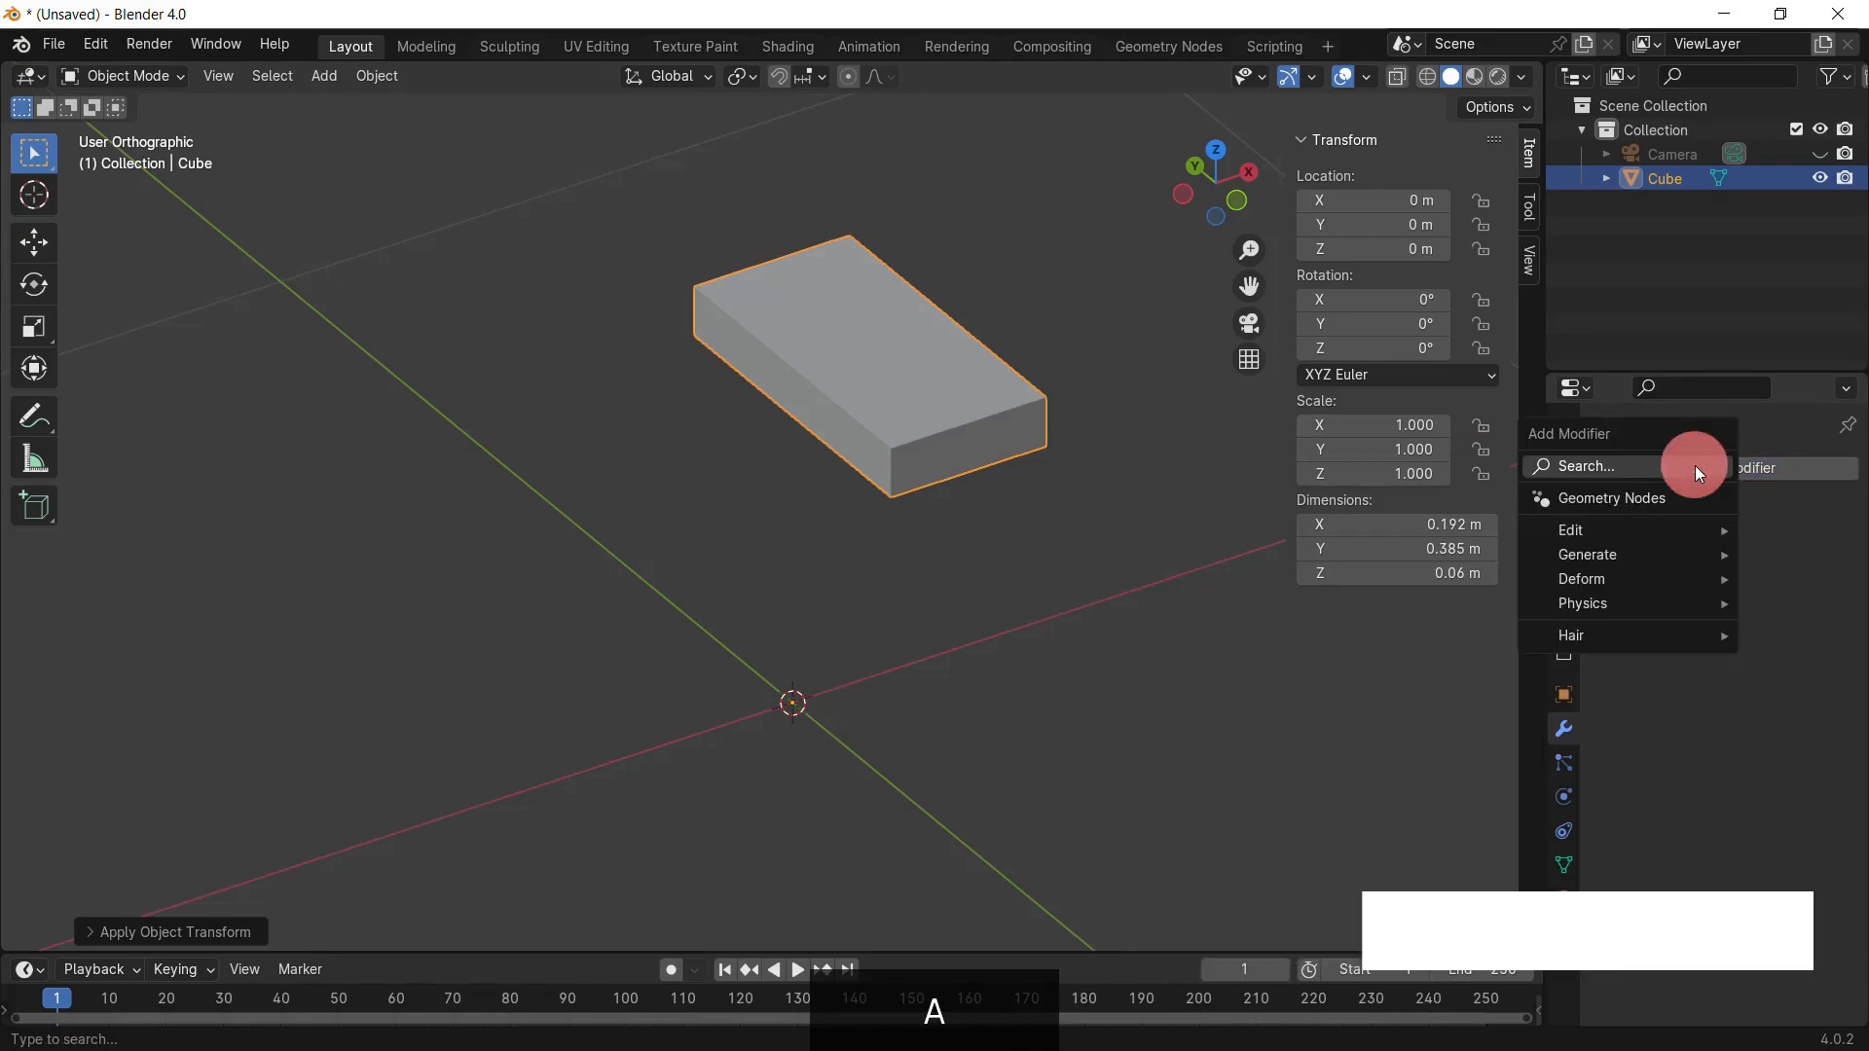
{"action": "type", "text": "mi"}
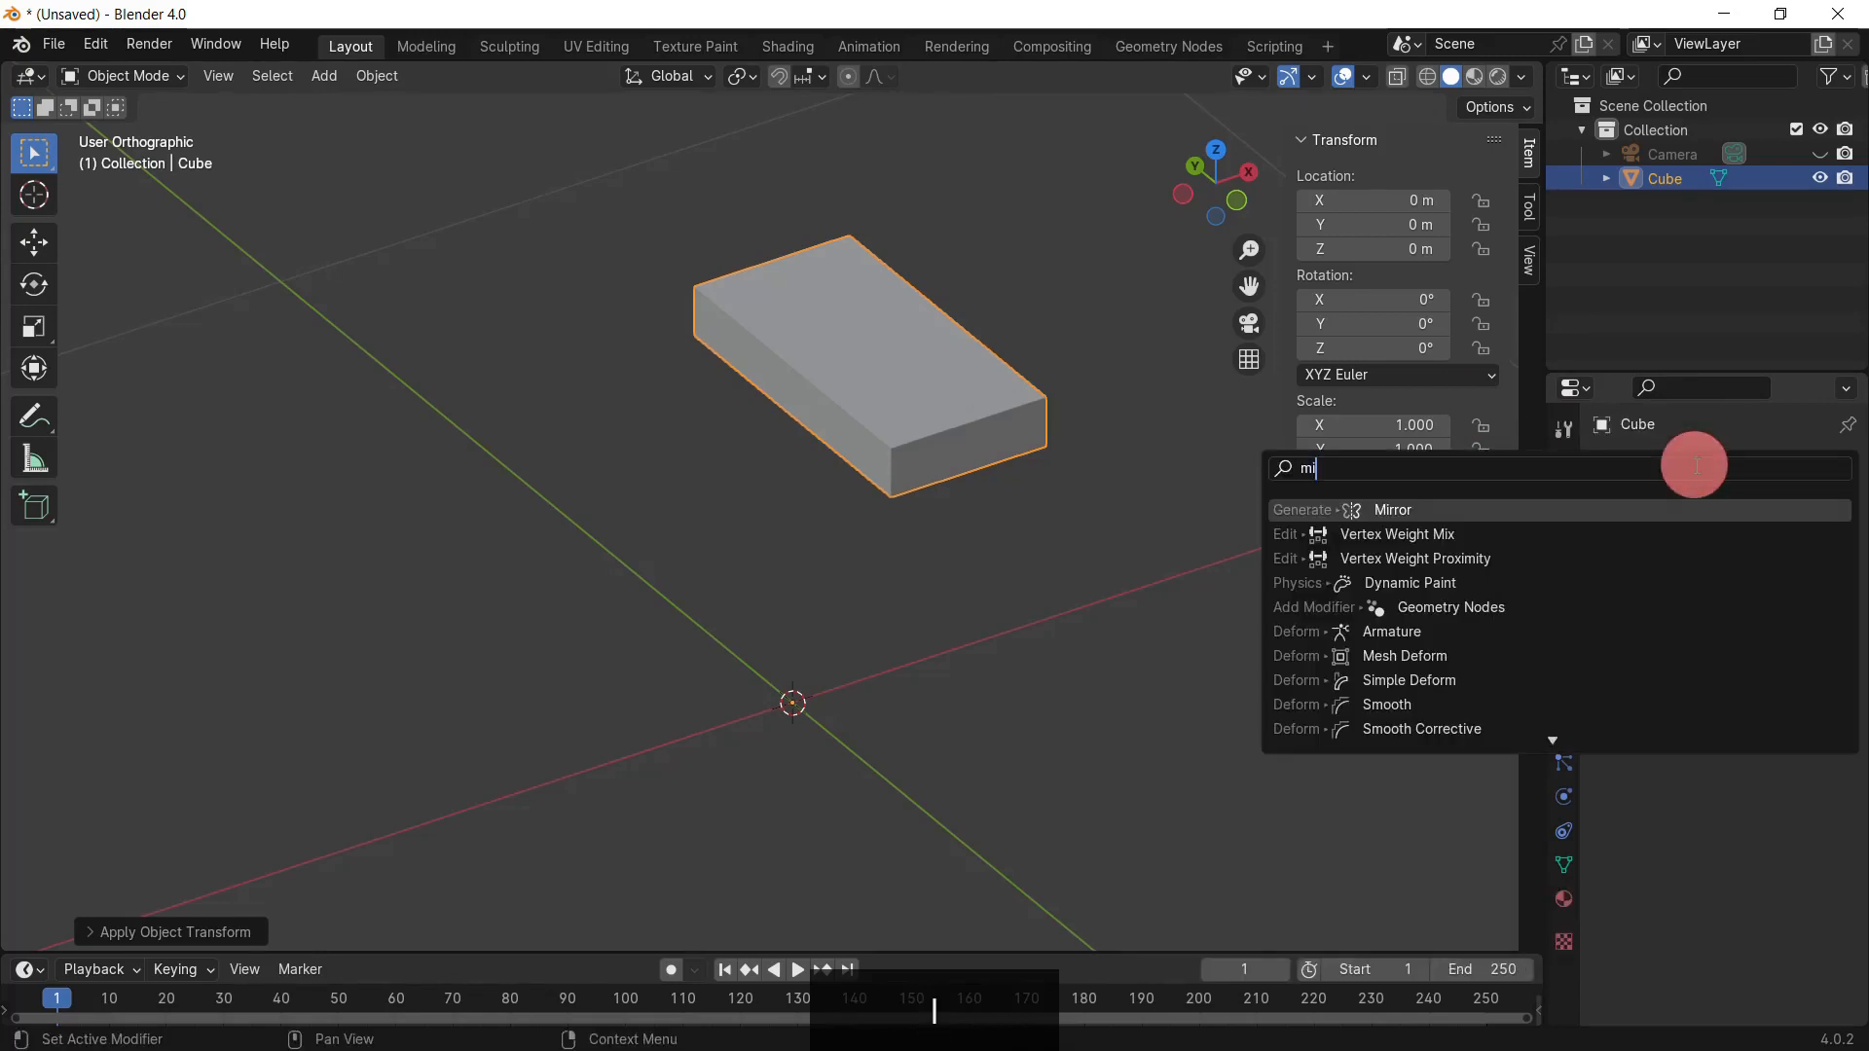
{"action": "left_click", "coordinate": [1601, 508]}
Step: Hide the viewport sidebar and switch the mirrored block to Edit Mode
{"action": "key", "text": "KP_7"}
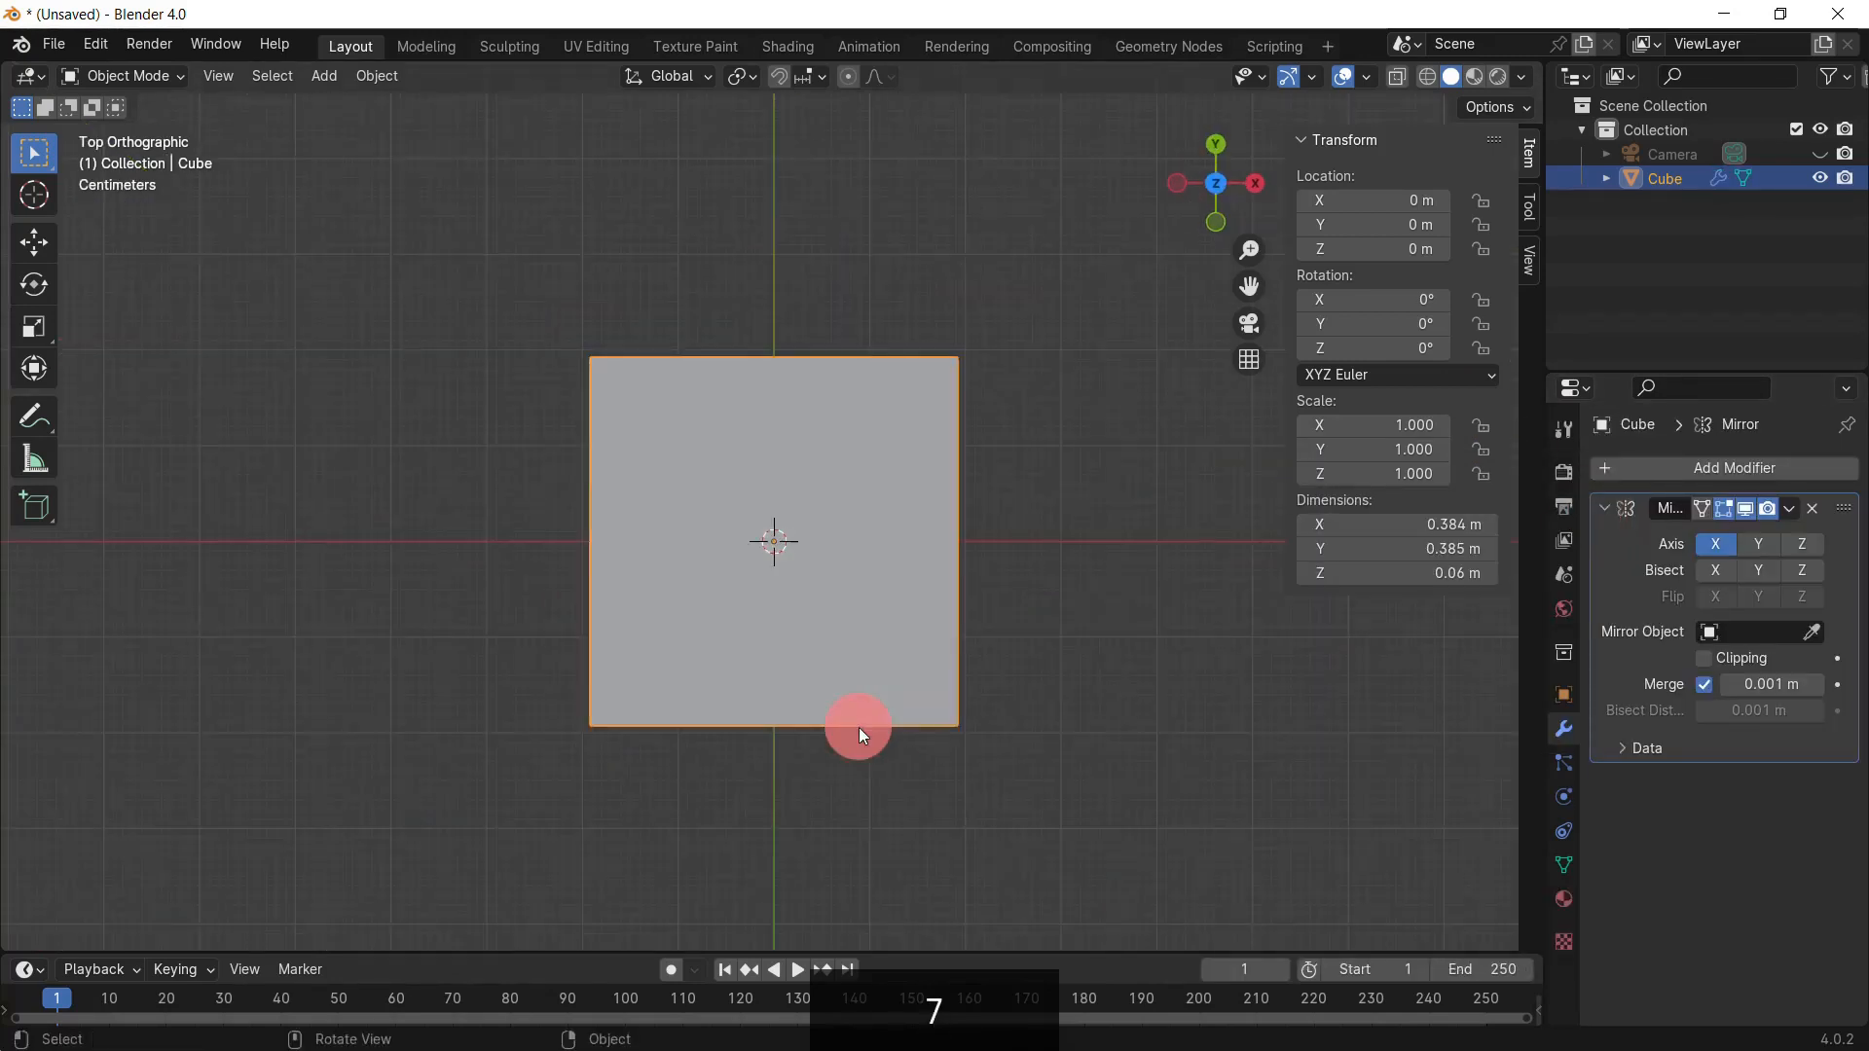
{"action": "middle_click_drag", "start_coordinate": [721, 781], "coordinate": [890, 477]}
{"action": "key", "text": "n"}
{"action": "key", "text": "KP_5"}
{"action": "key", "text": "Tab"}
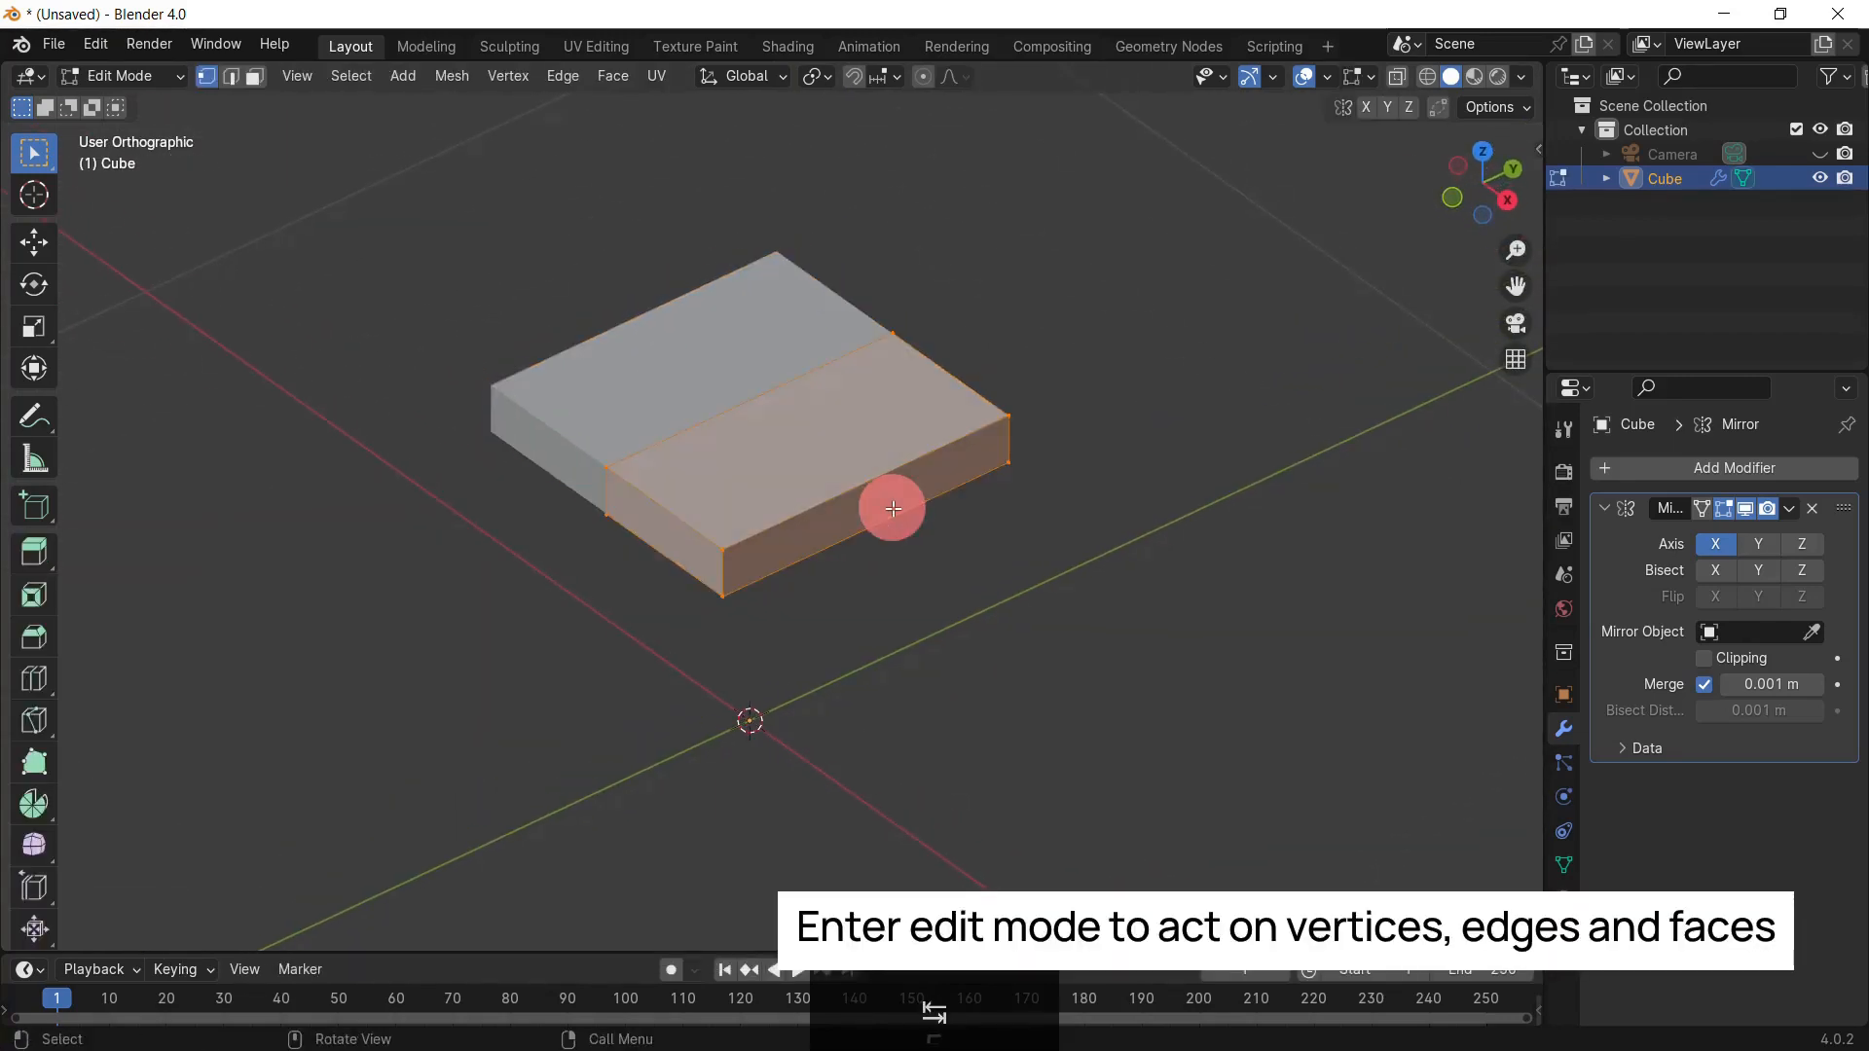
{"action": "left_click", "coordinate": [1007, 413]}
{"action": "key", "text": "g"}
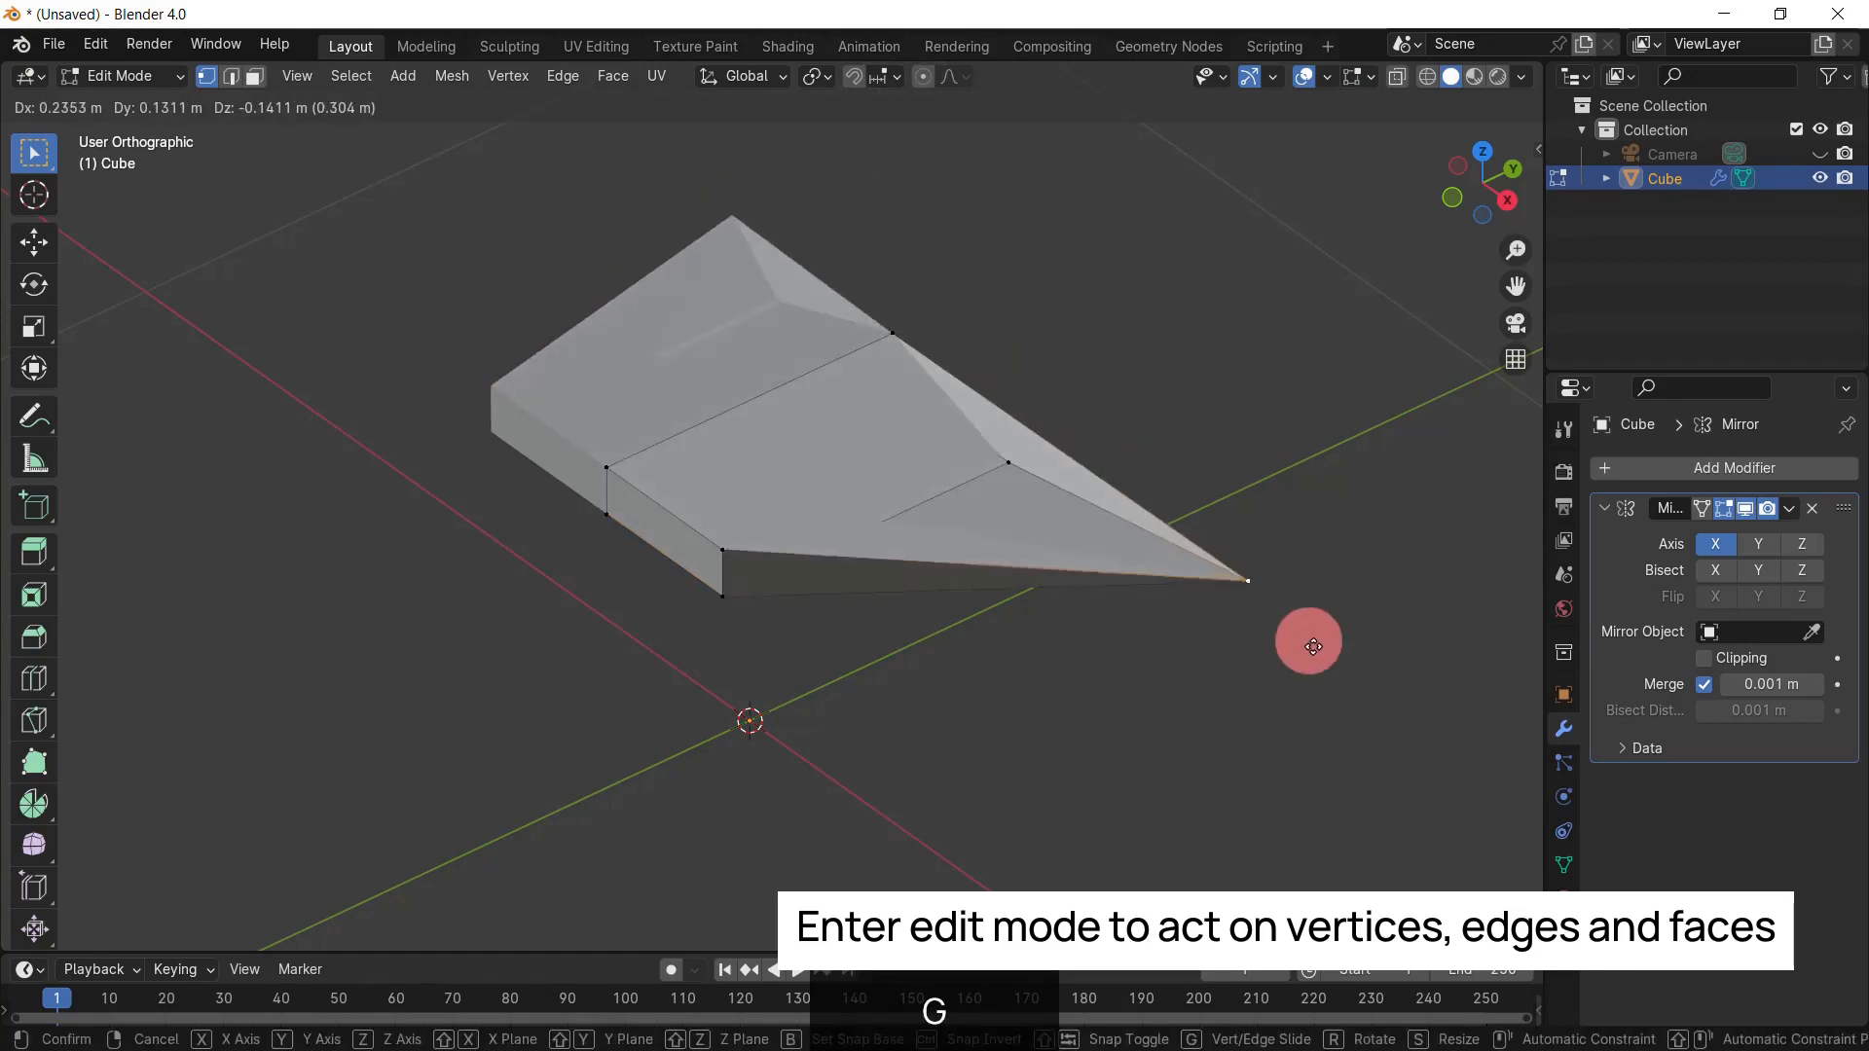
{"action": "key", "text": "Escape"}
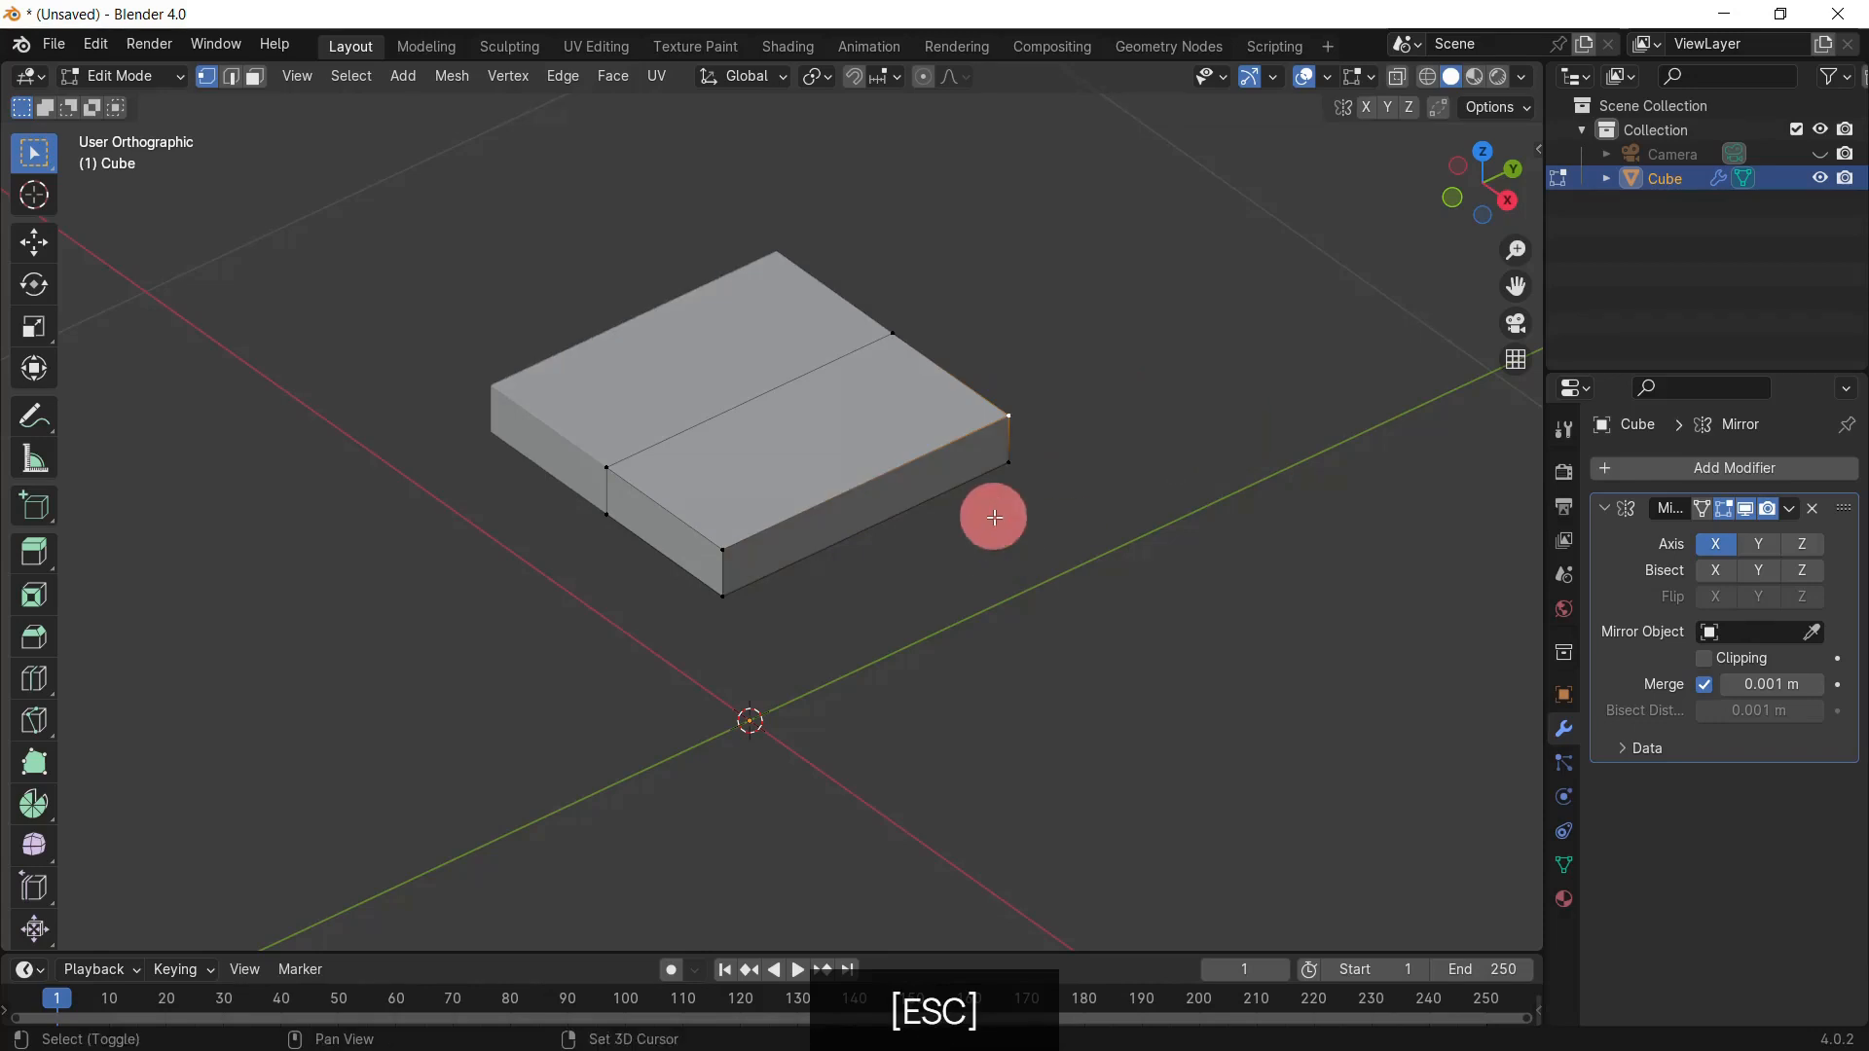
{"action": "middle_click_drag", "start_coordinate": [988, 514], "coordinate": [998, 585]}
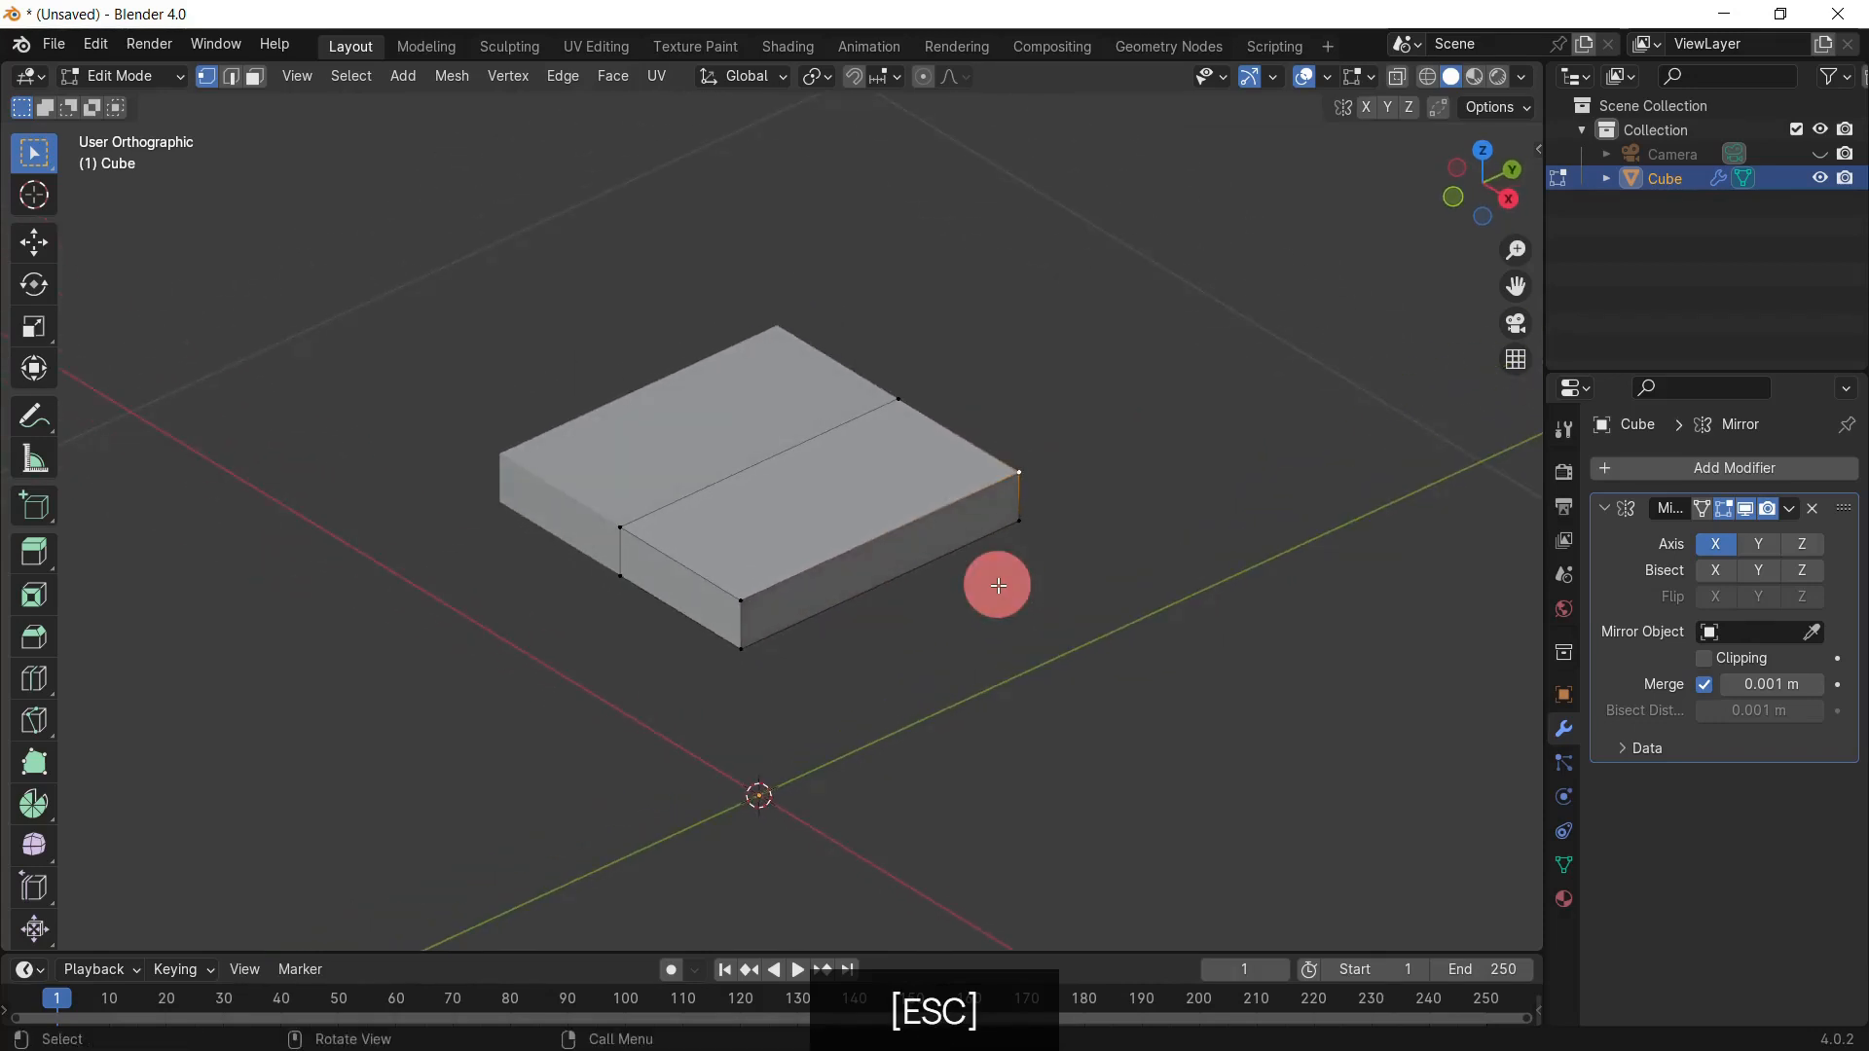
{"action": "left_click", "coordinate": [1074, 547]}
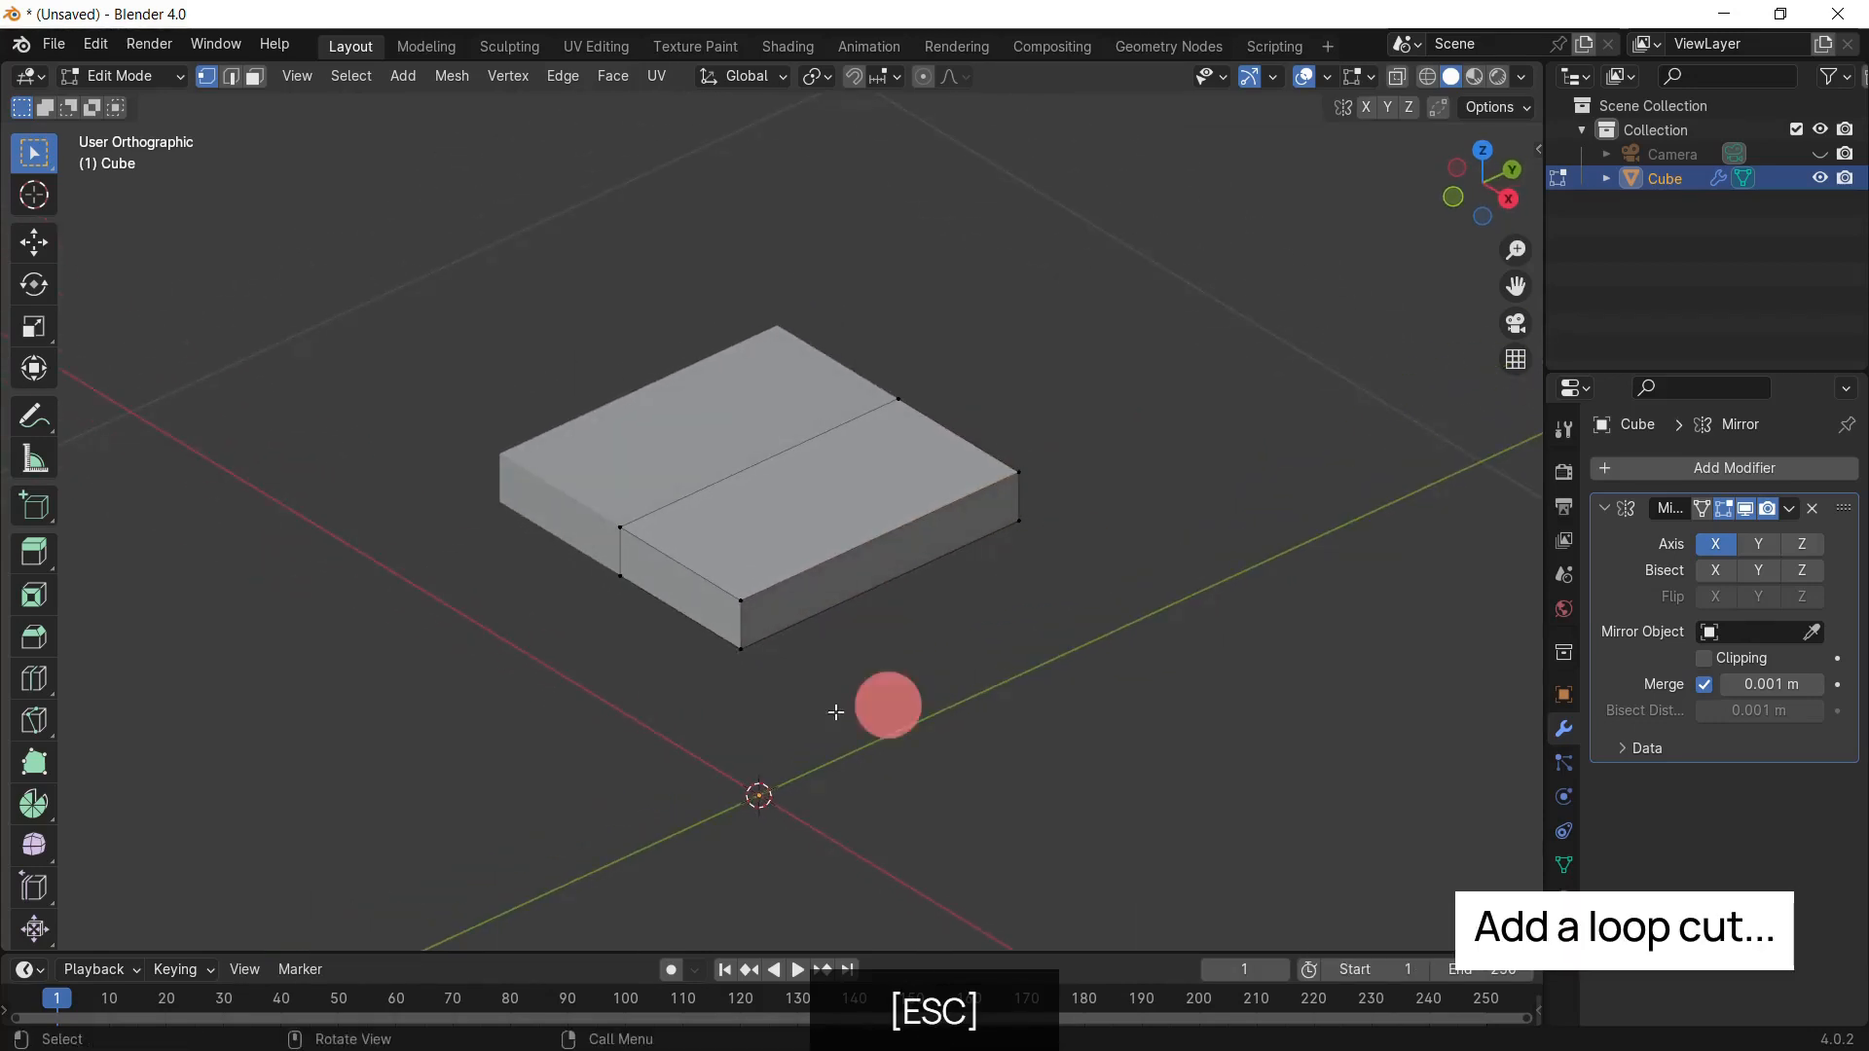
Step: Add a single loop cut across the block near its +Y end and return to the selection tool
{"action": "left_click", "coordinate": [34, 678]}
{"action": "left_click_drag", "start_coordinate": [881, 510], "coordinate": [1051, 517]}
{"action": "scroll", "coordinate": [1085, 425], "scroll_direction": "up", "scroll_amount": 2}
{"action": "middle_click_drag", "start_coordinate": [1084, 425], "coordinate": [881, 542], "text": "shift"}
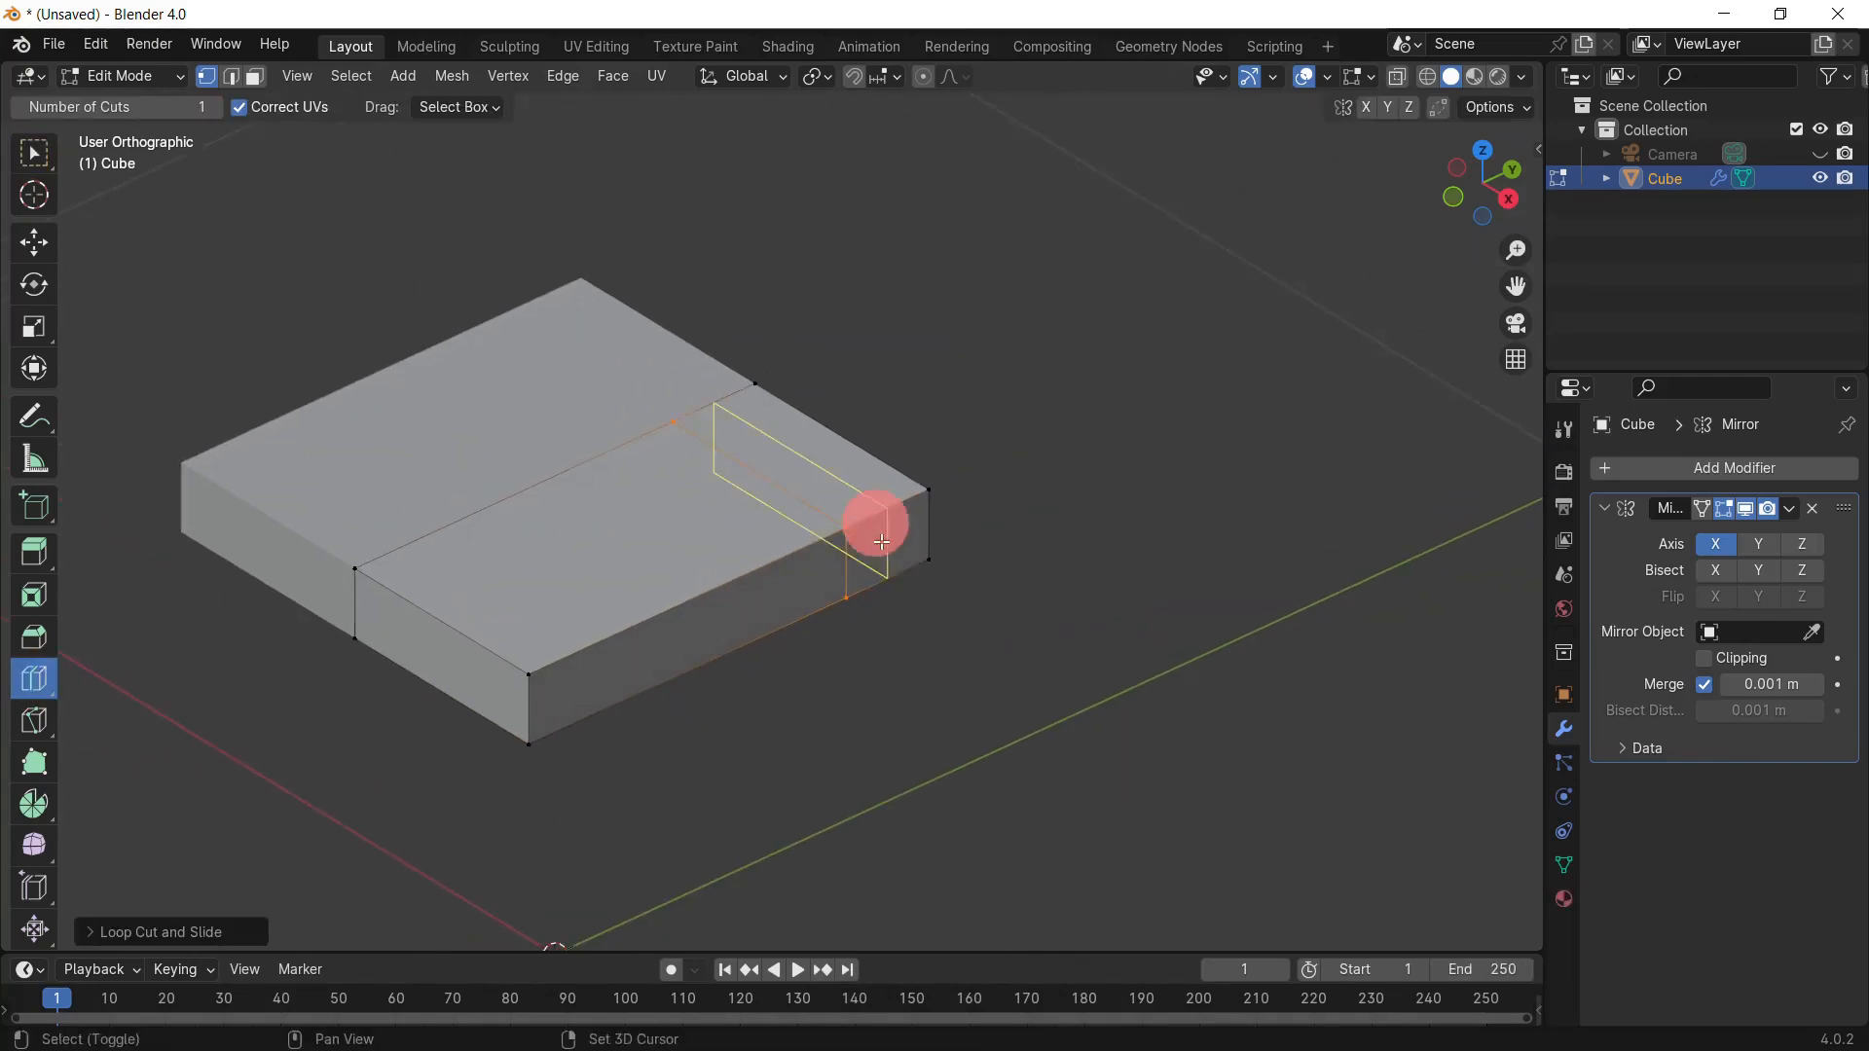
{"action": "left_click", "coordinate": [35, 153]}
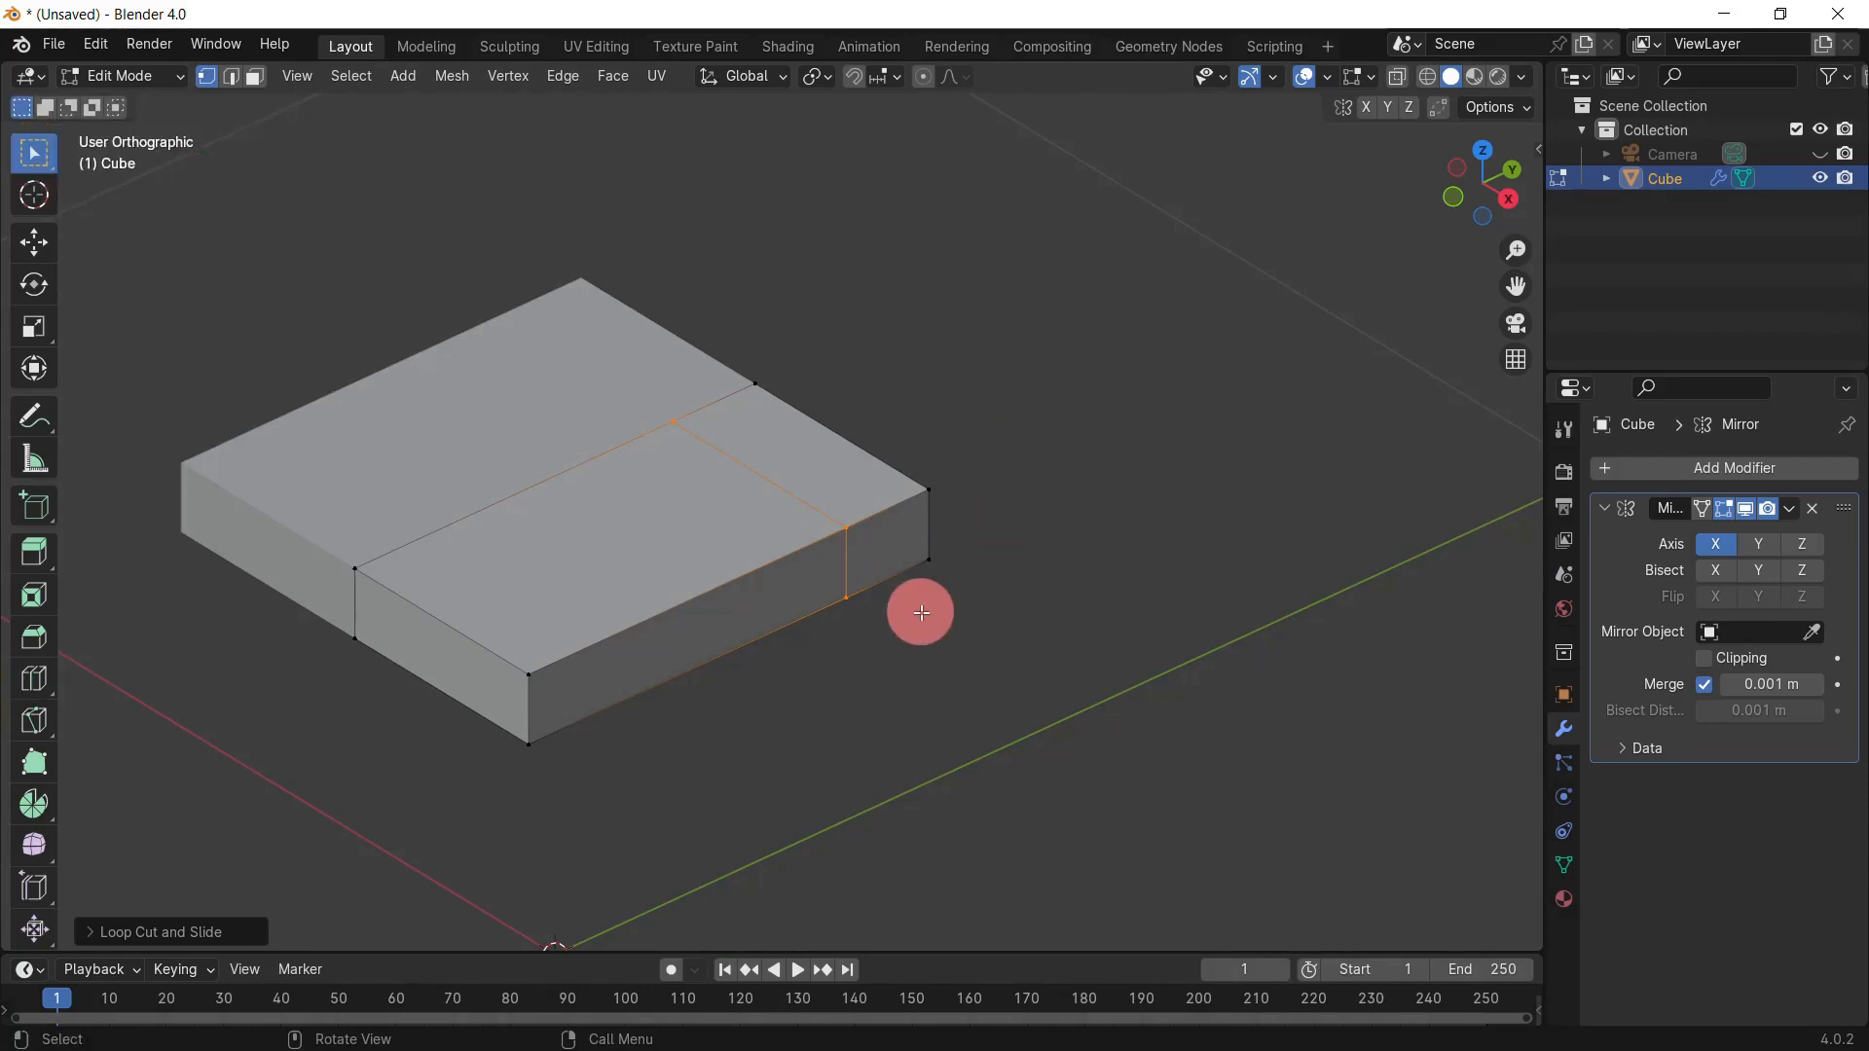
{"action": "key", "text": "g"}
{"action": "key", "text": "x"}
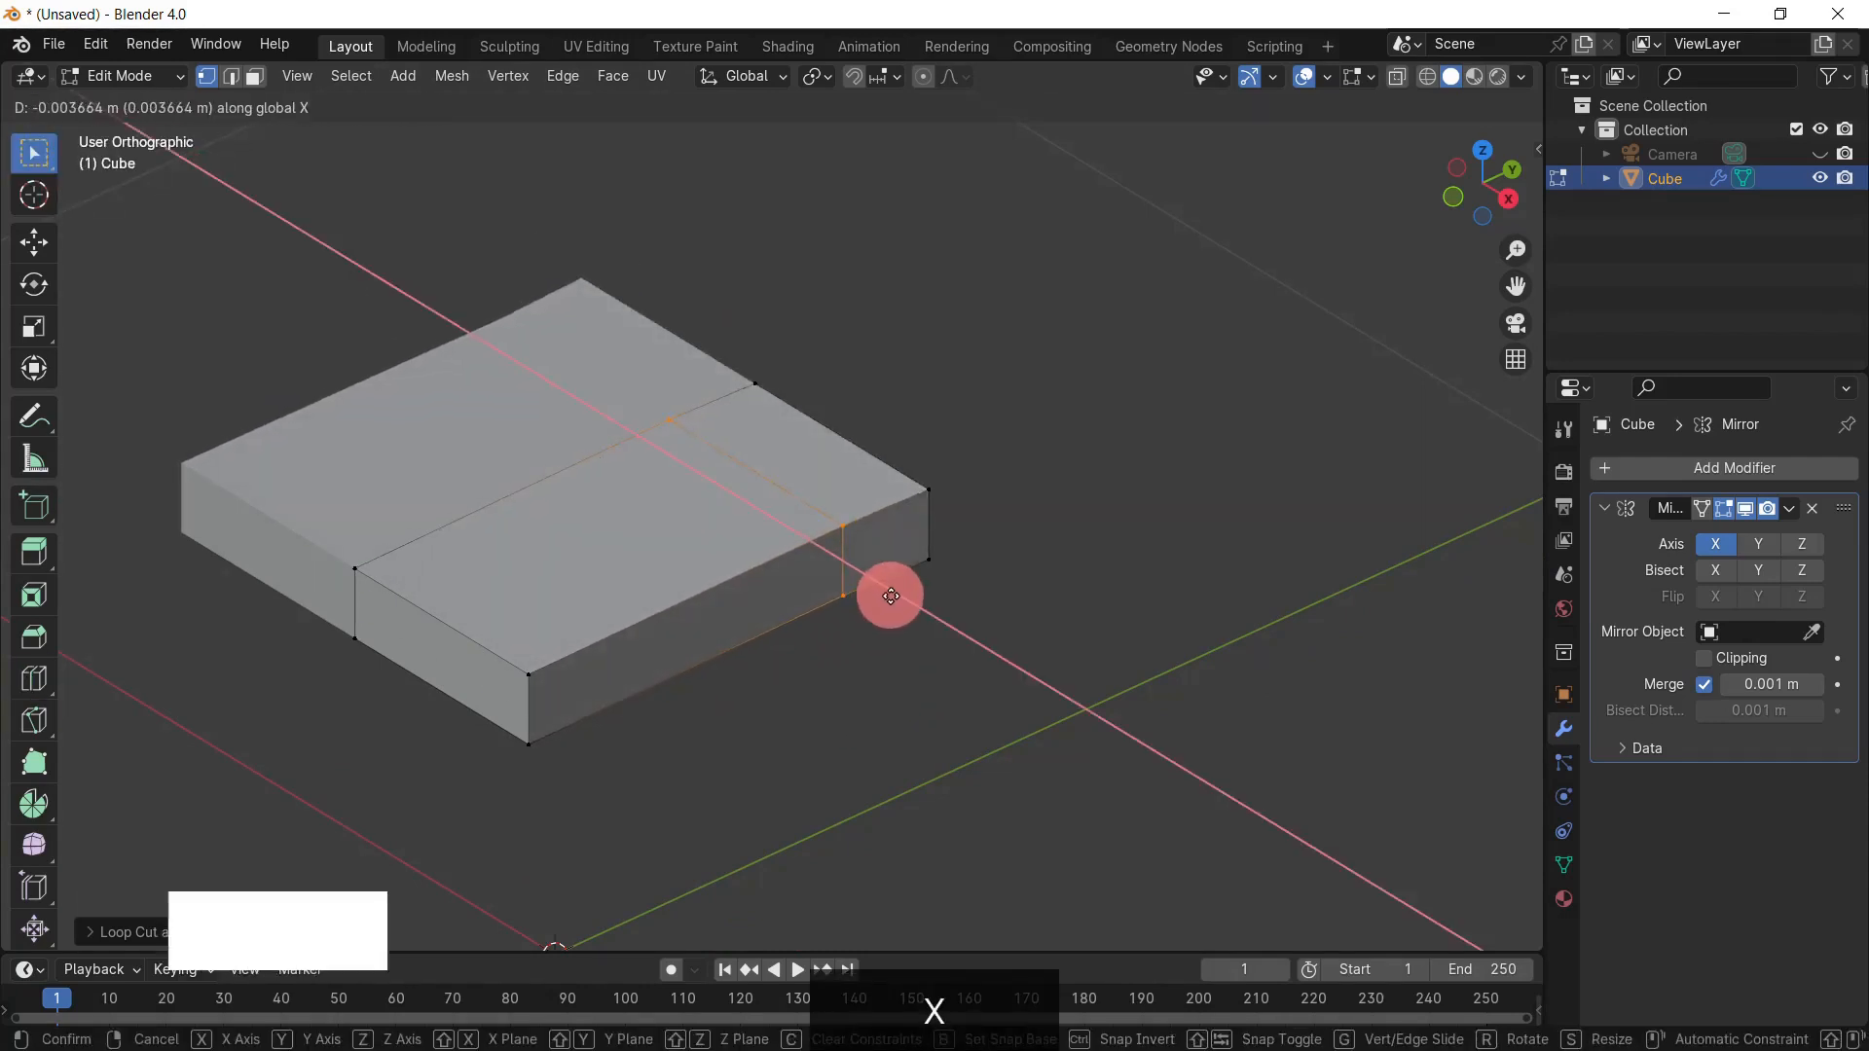
{"action": "key", "text": "y"}
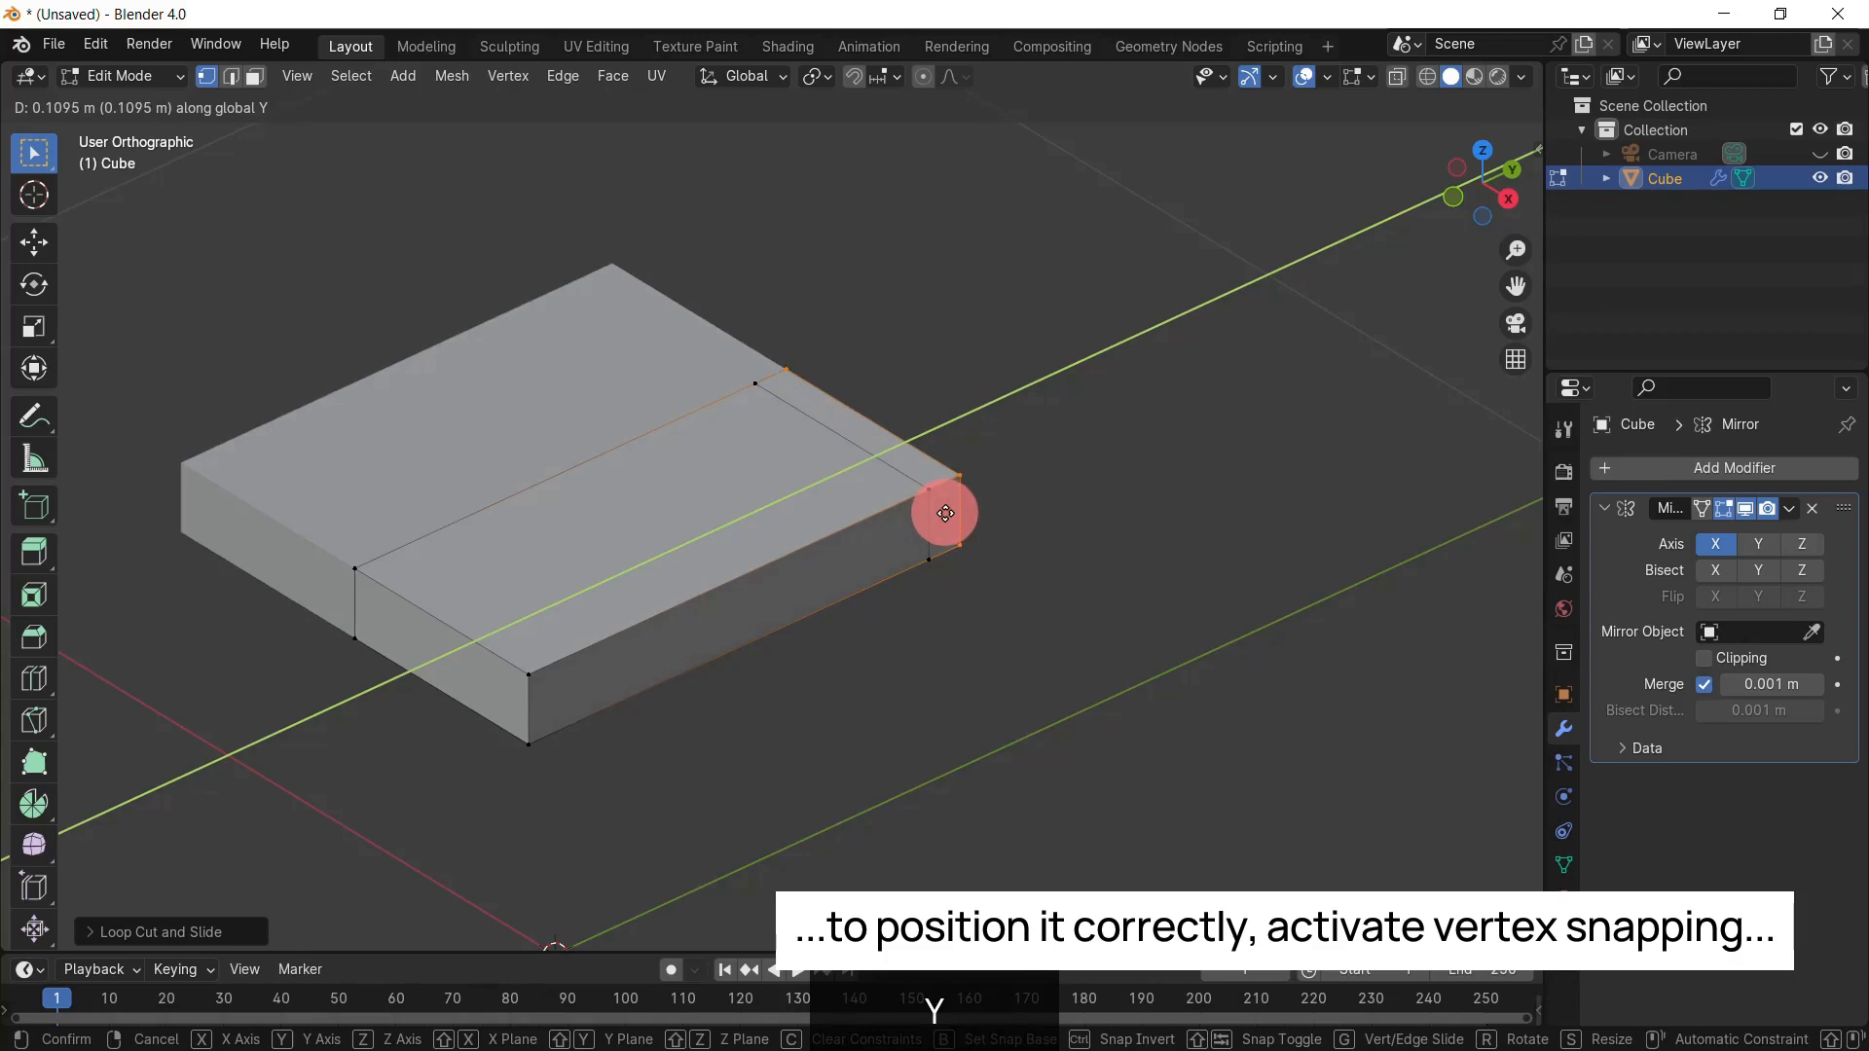
{"action": "key", "text": "Escape"}
Step: Enable vertex snapping and move the loop cut along Y onto the corner vertex at the block's +Y end
{"action": "left_click", "coordinate": [853, 76]}
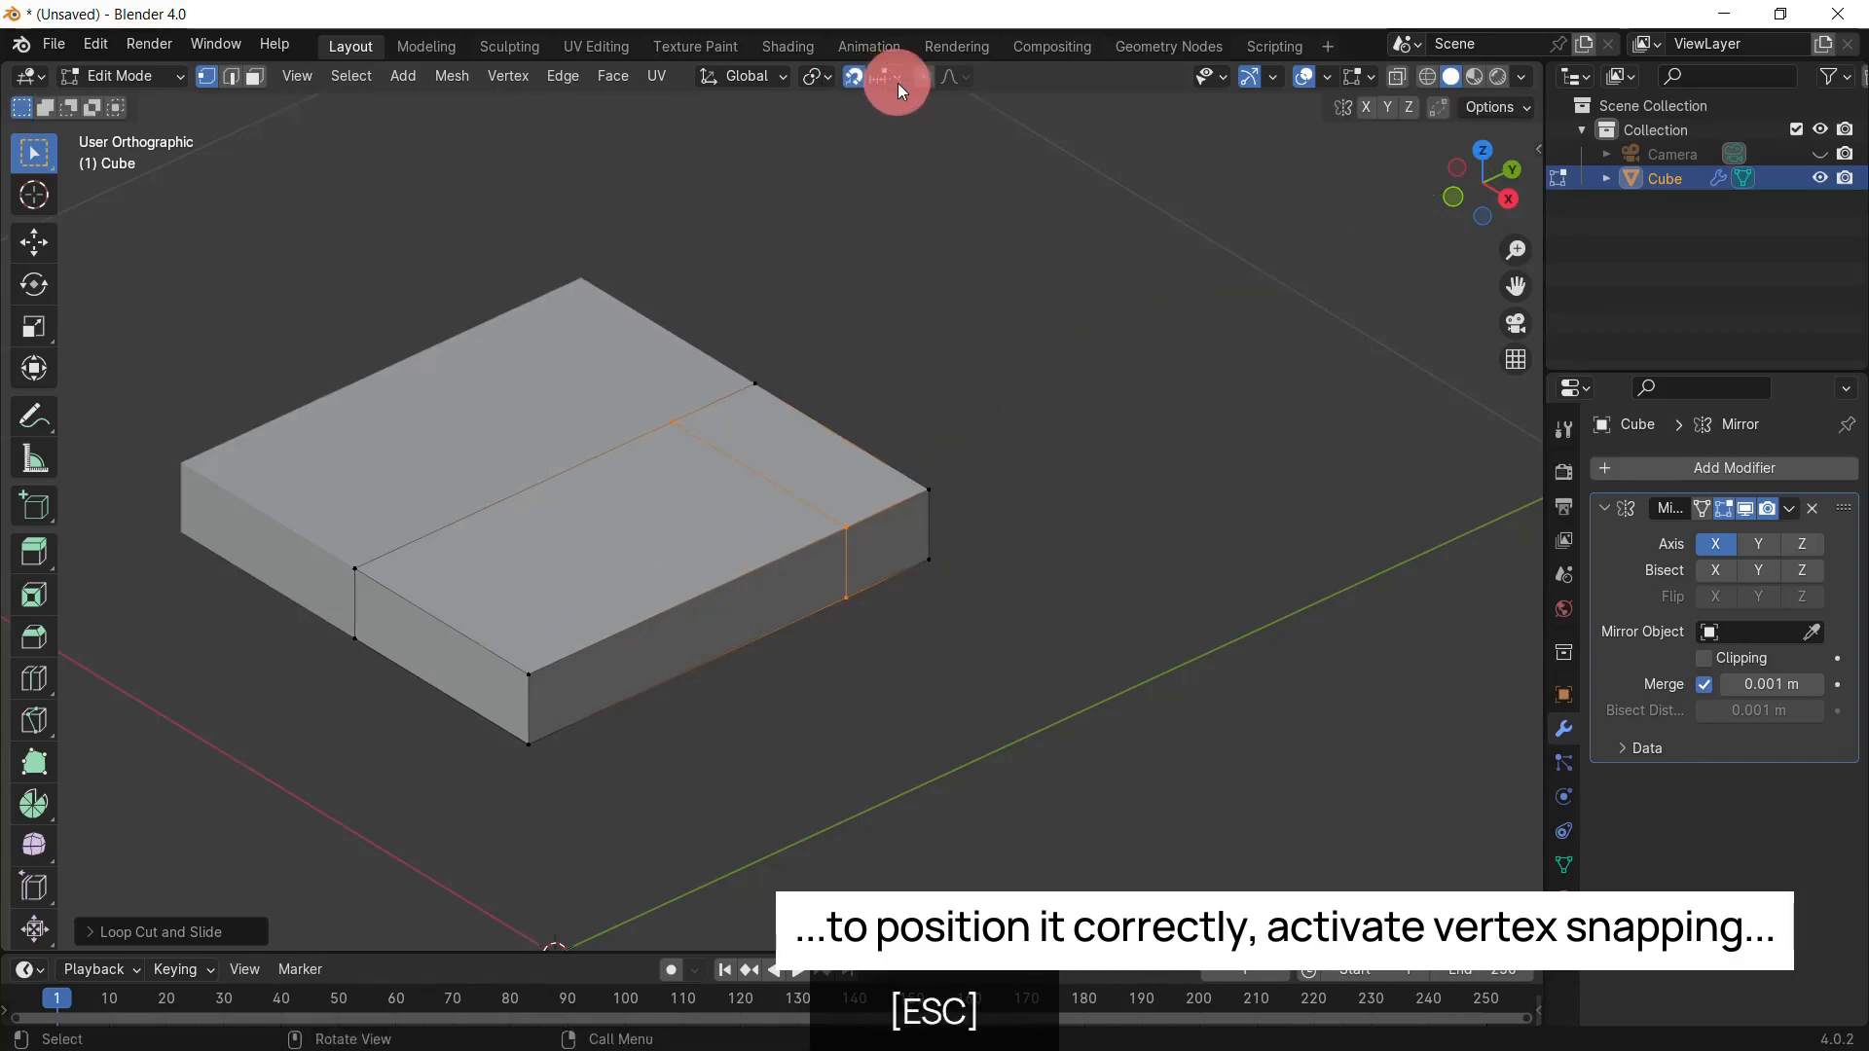
{"action": "left_click", "coordinate": [895, 78]}
{"action": "left_click", "coordinate": [924, 224]}
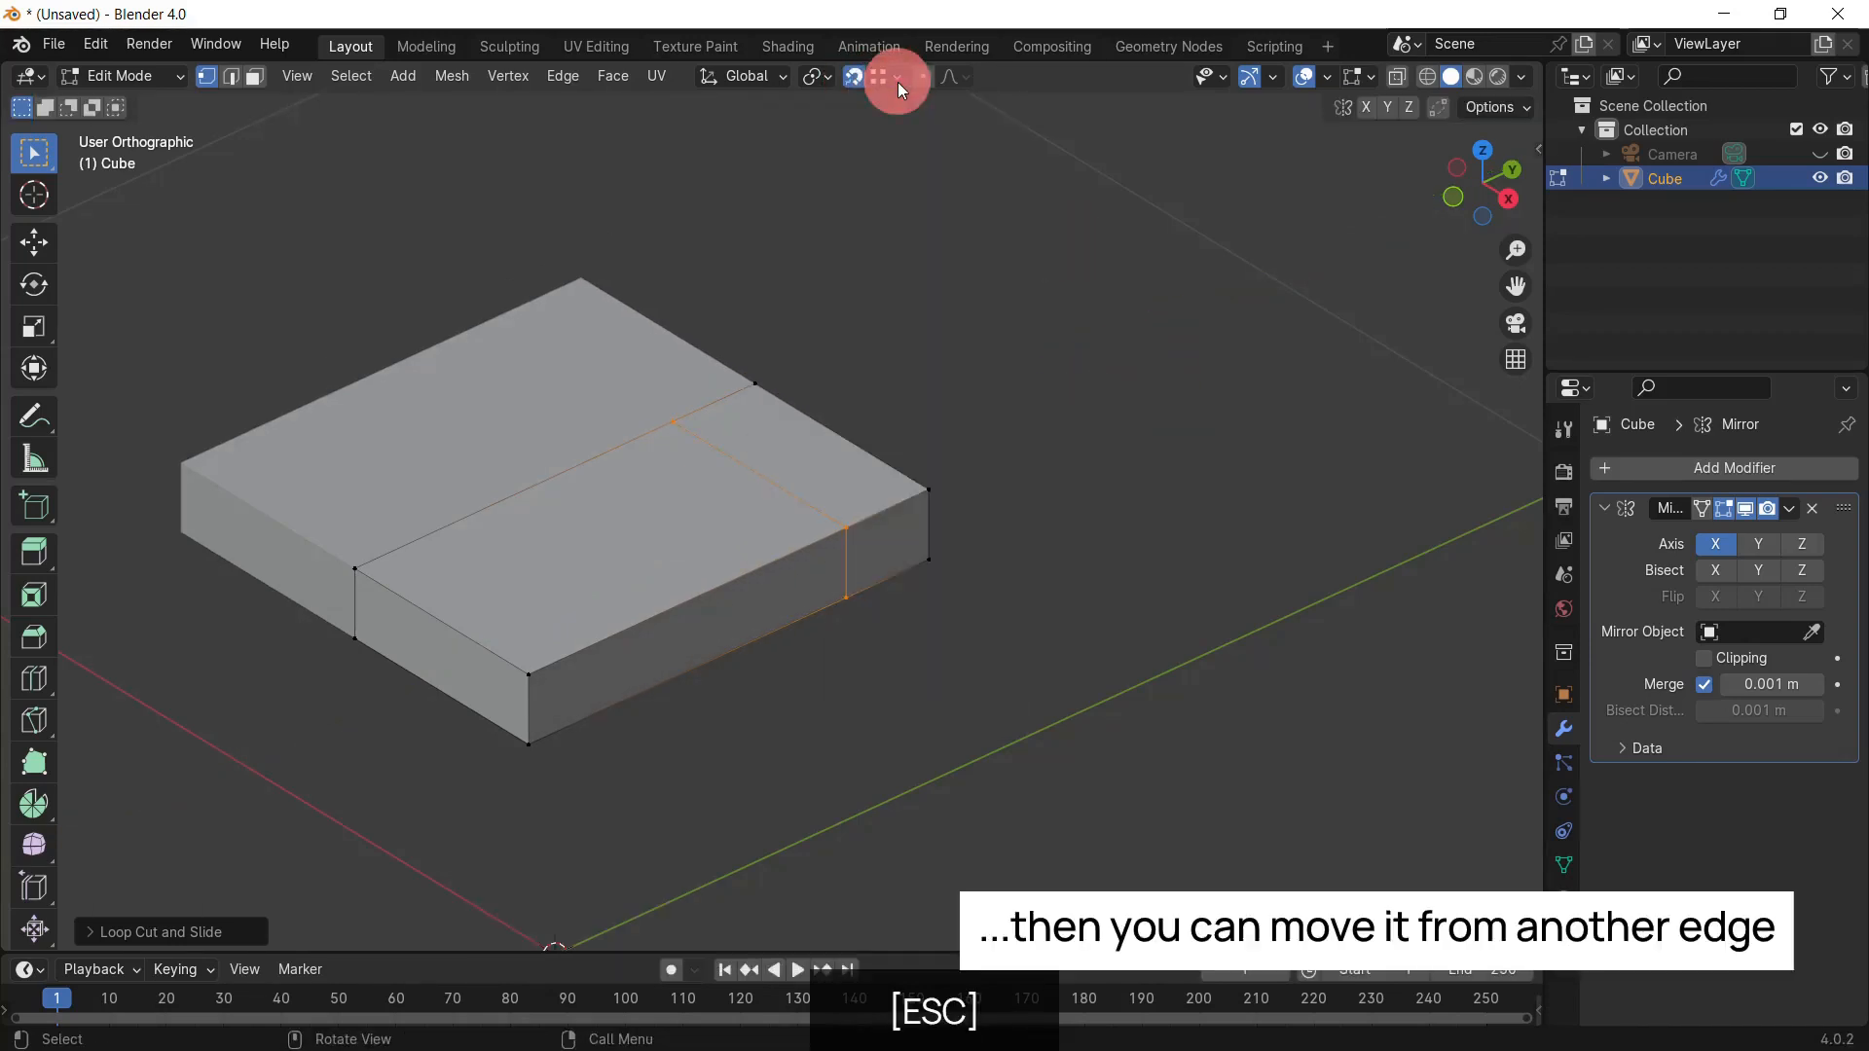
{"action": "key", "text": "g"}
{"action": "key", "text": "y"}
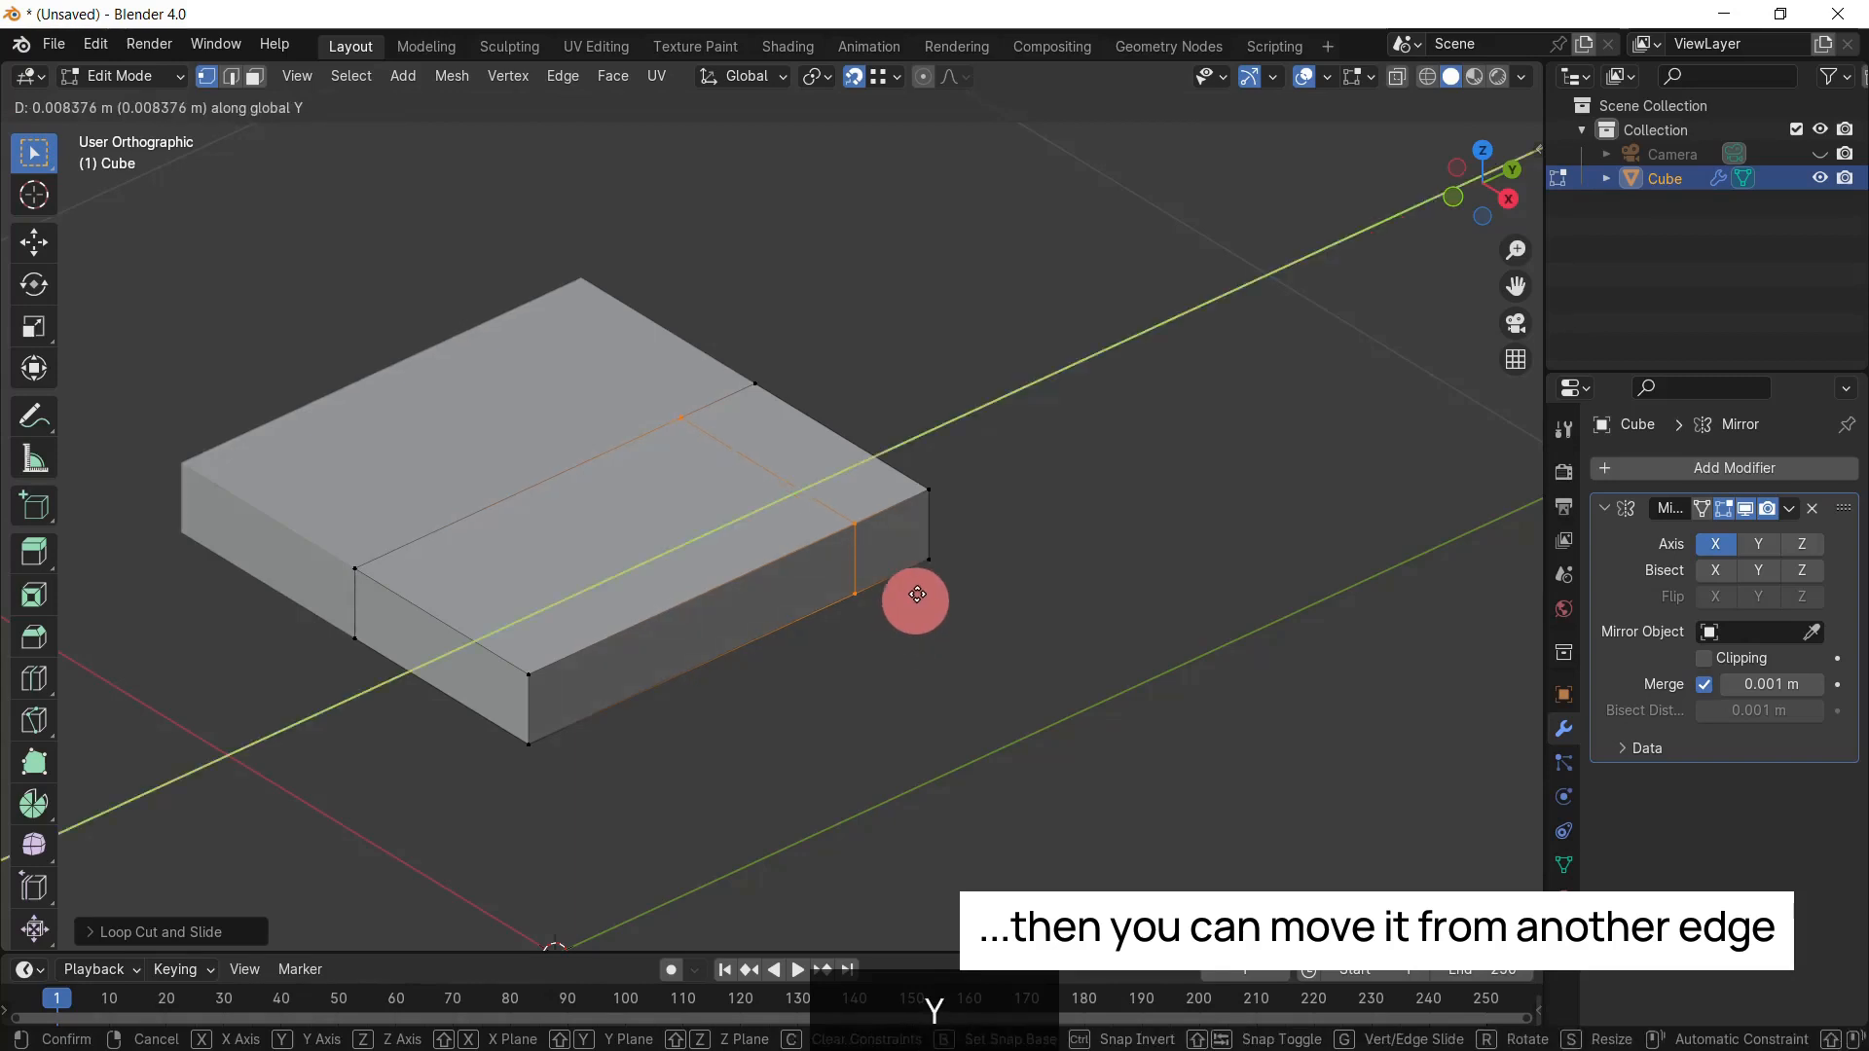
{"action": "left_click", "coordinate": [927, 492]}
Step: Move the loop cut -0.03 m along Y, inward from the block's end edge
{"action": "scroll", "coordinate": [896, 516], "scroll_direction": "up", "scroll_amount": 1}
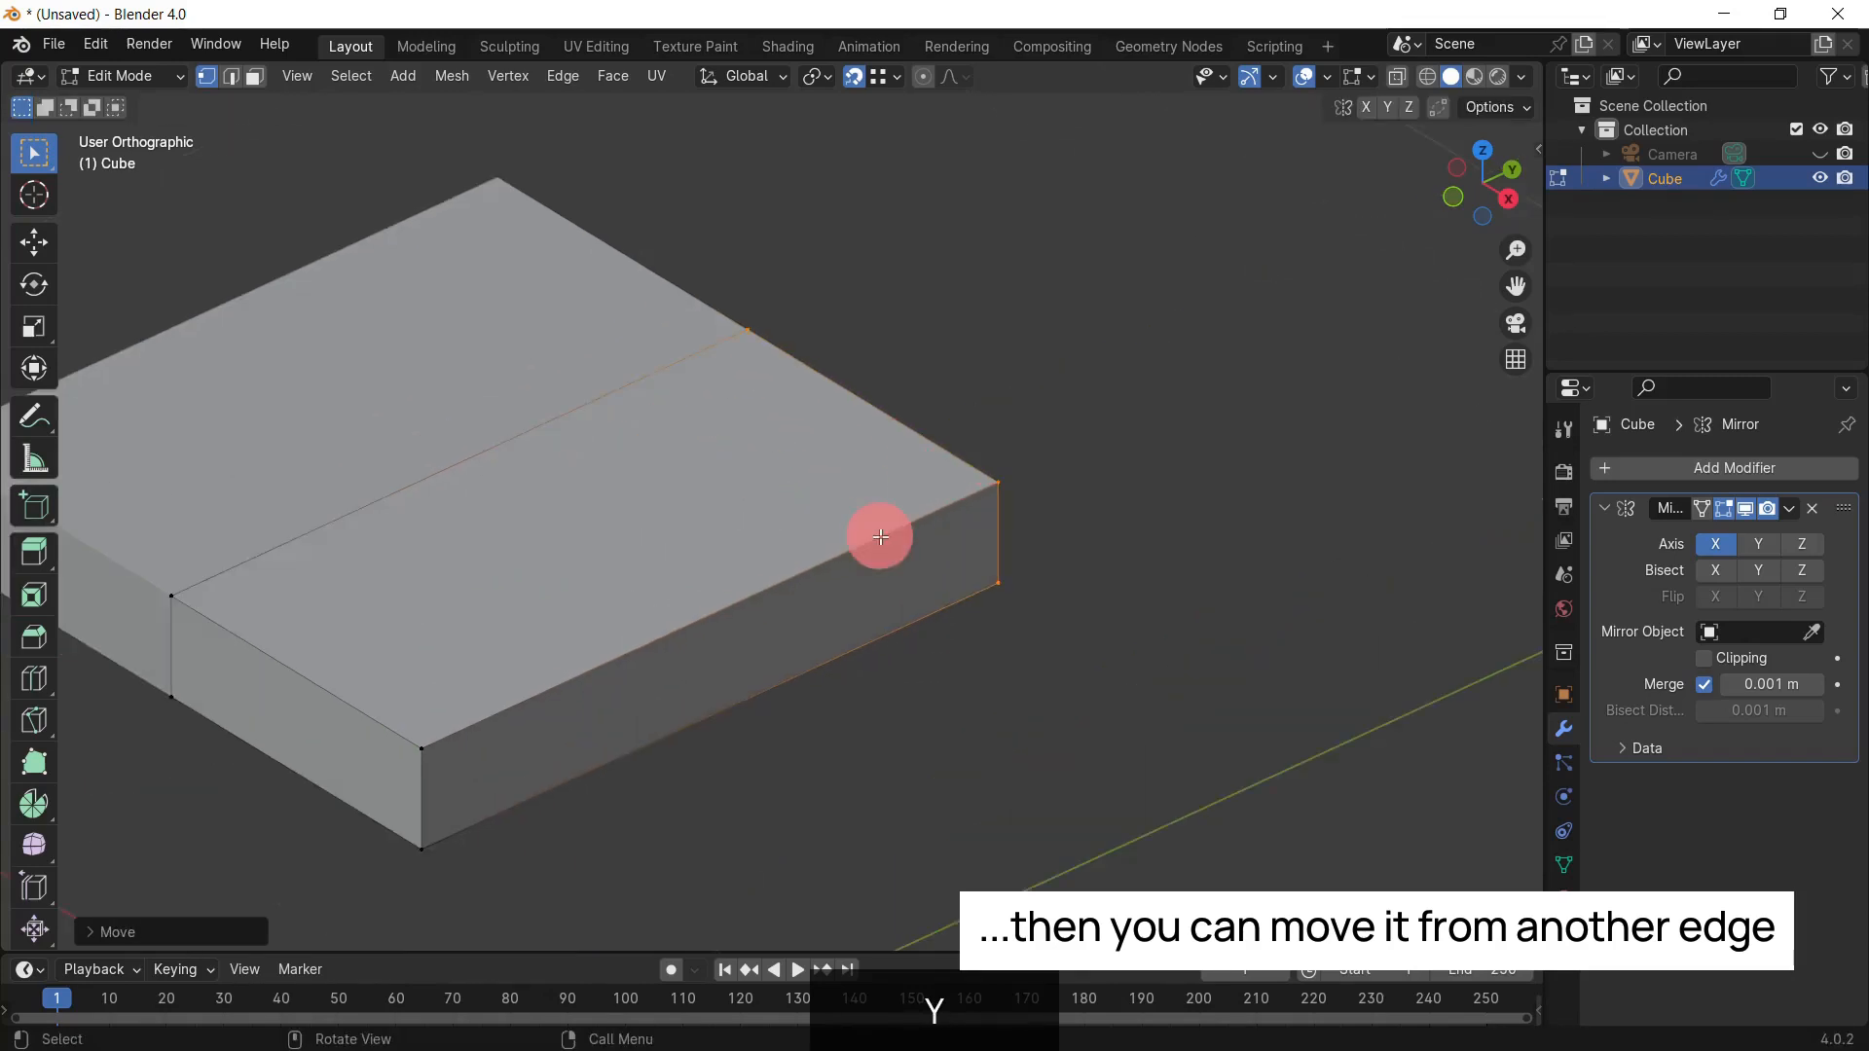
{"action": "scroll", "coordinate": [963, 571], "scroll_direction": "up", "scroll_amount": 1}
{"action": "key", "text": "g"}
{"action": "key", "text": "y"}
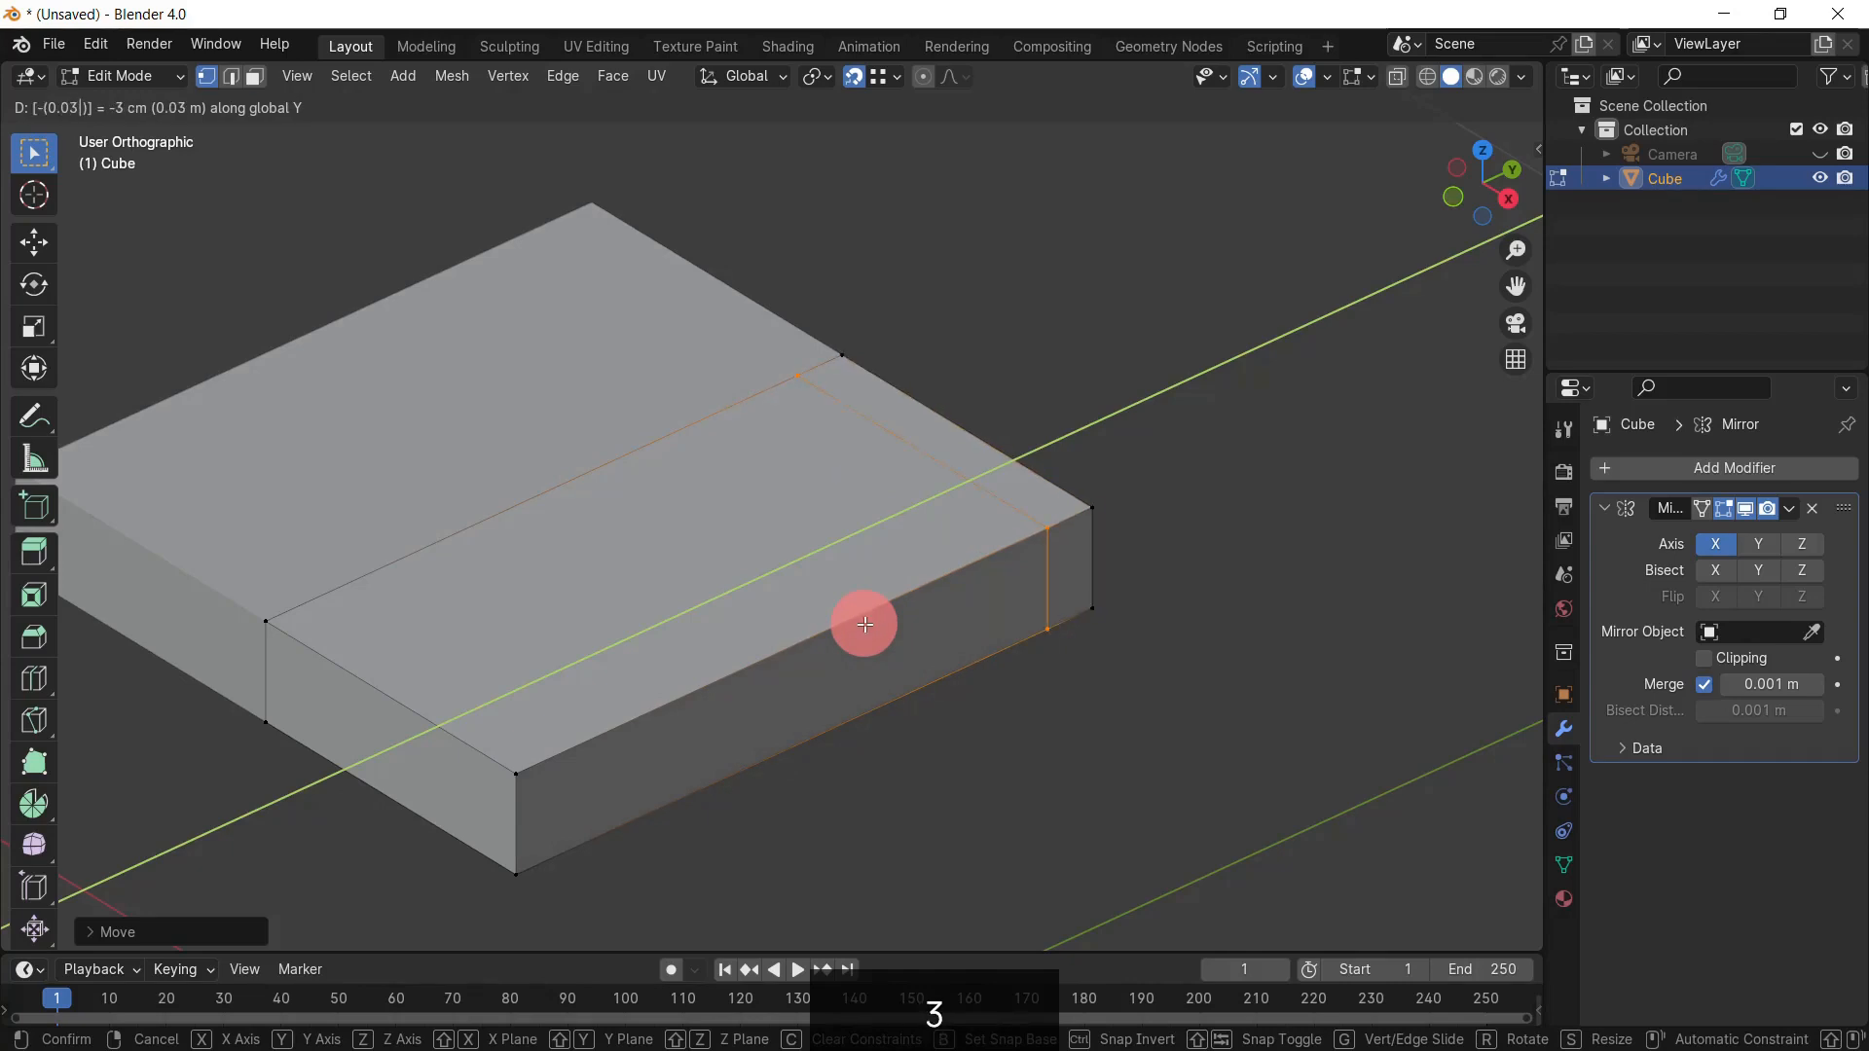
{"action": "left_click", "coordinate": [865, 624]}
Step: Start a knife cut on the block's top, from the loop cut's line across the narrow strip to the +Y end edge near the outer corner
{"action": "middle_click_drag", "start_coordinate": [1072, 555], "coordinate": [829, 640]}
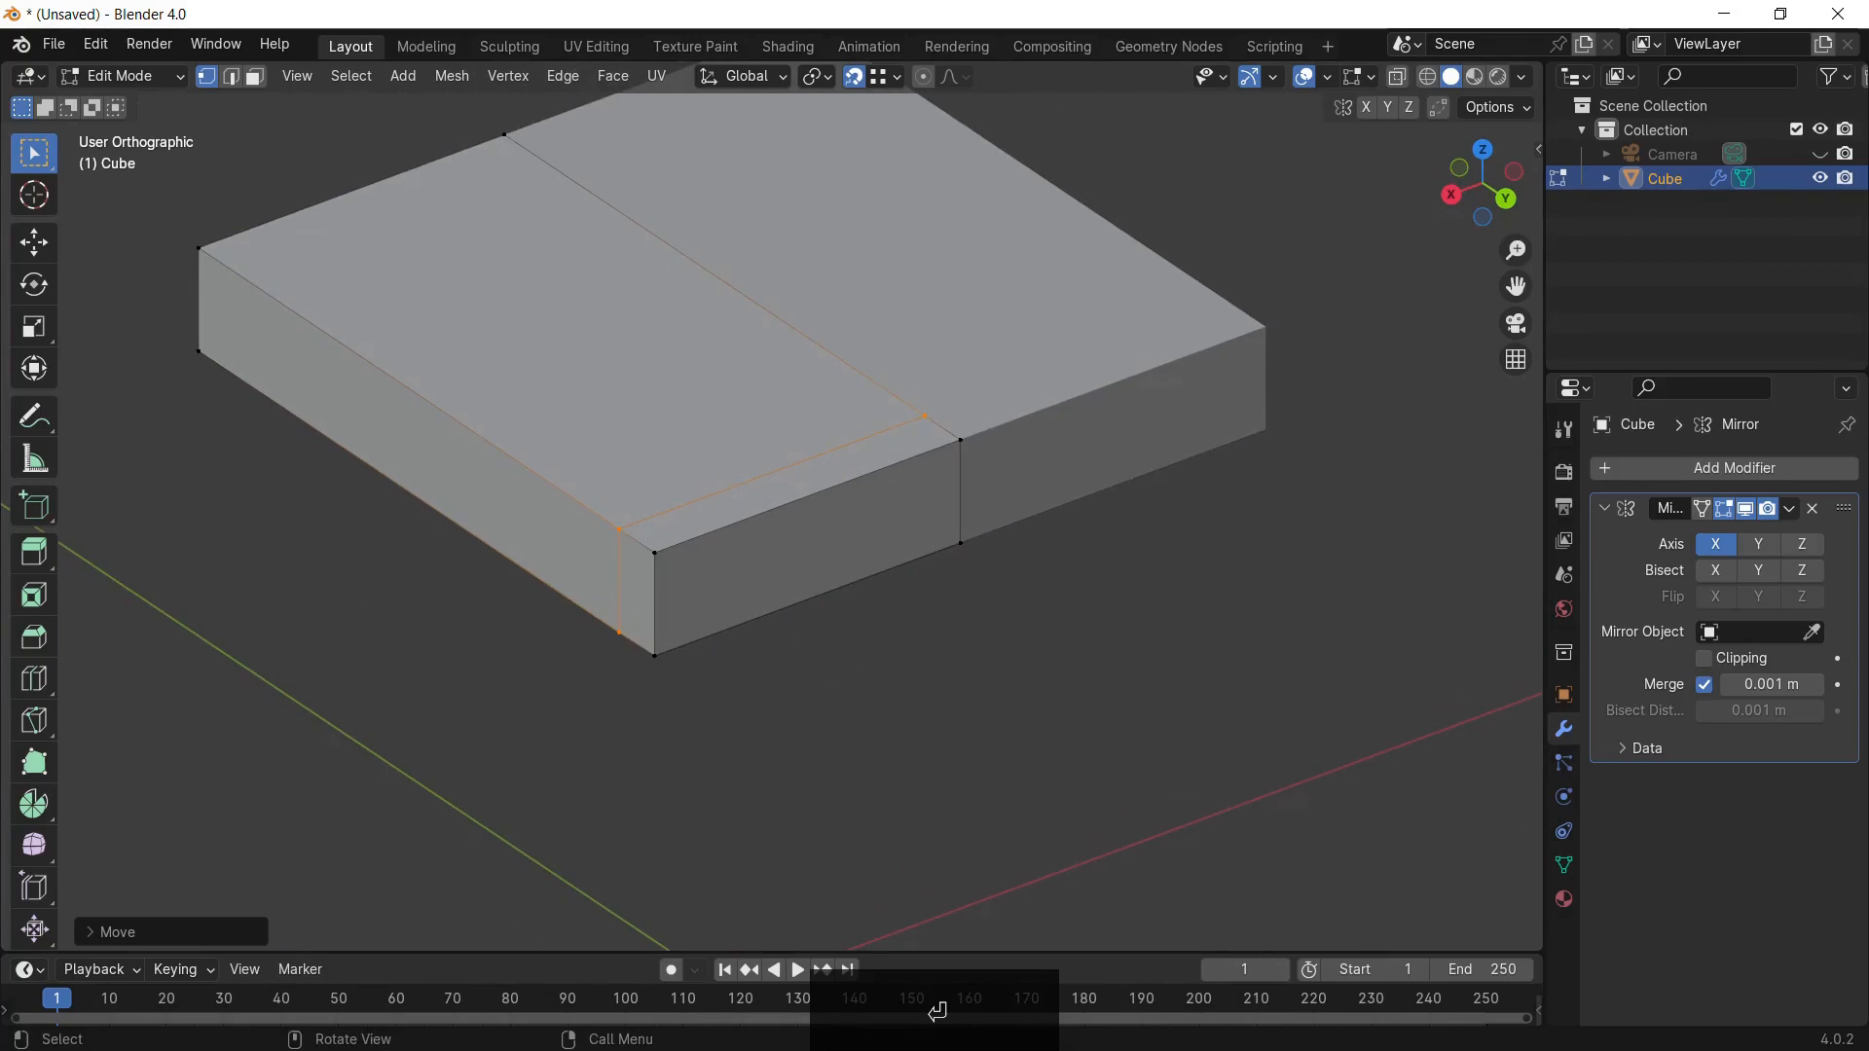
{"action": "middle_click_drag", "start_coordinate": [817, 709], "coordinate": [882, 793], "text": "shift"}
{"action": "scroll", "coordinate": [851, 642], "scroll_direction": "up", "scroll_amount": 1}
{"action": "middle_click_drag", "start_coordinate": [850, 642], "coordinate": [920, 684], "text": "shift"}
{"action": "key", "text": "Escape"}
{"action": "key", "text": "k"}
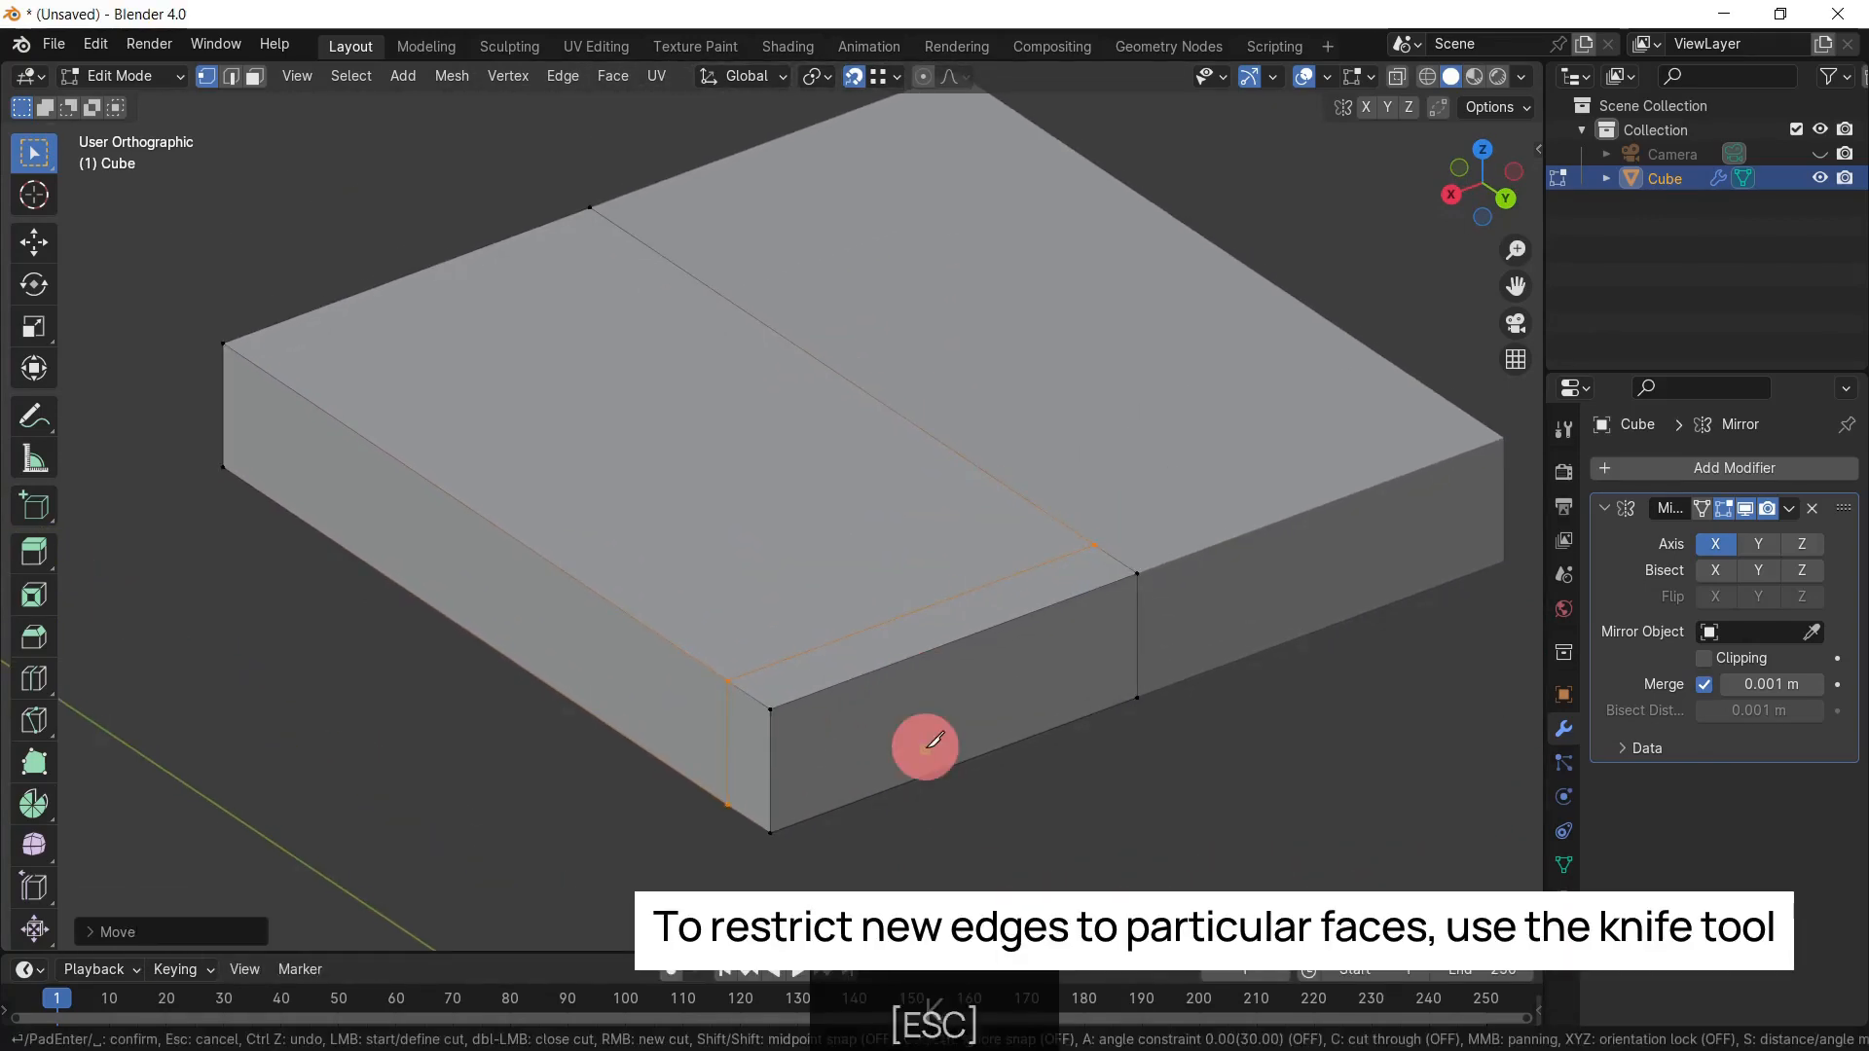
{"action": "scroll", "coordinate": [935, 778], "scroll_direction": "up", "scroll_amount": 3}
{"action": "middle_click_drag", "start_coordinate": [934, 785], "coordinate": [626, 596], "text": "shift"}
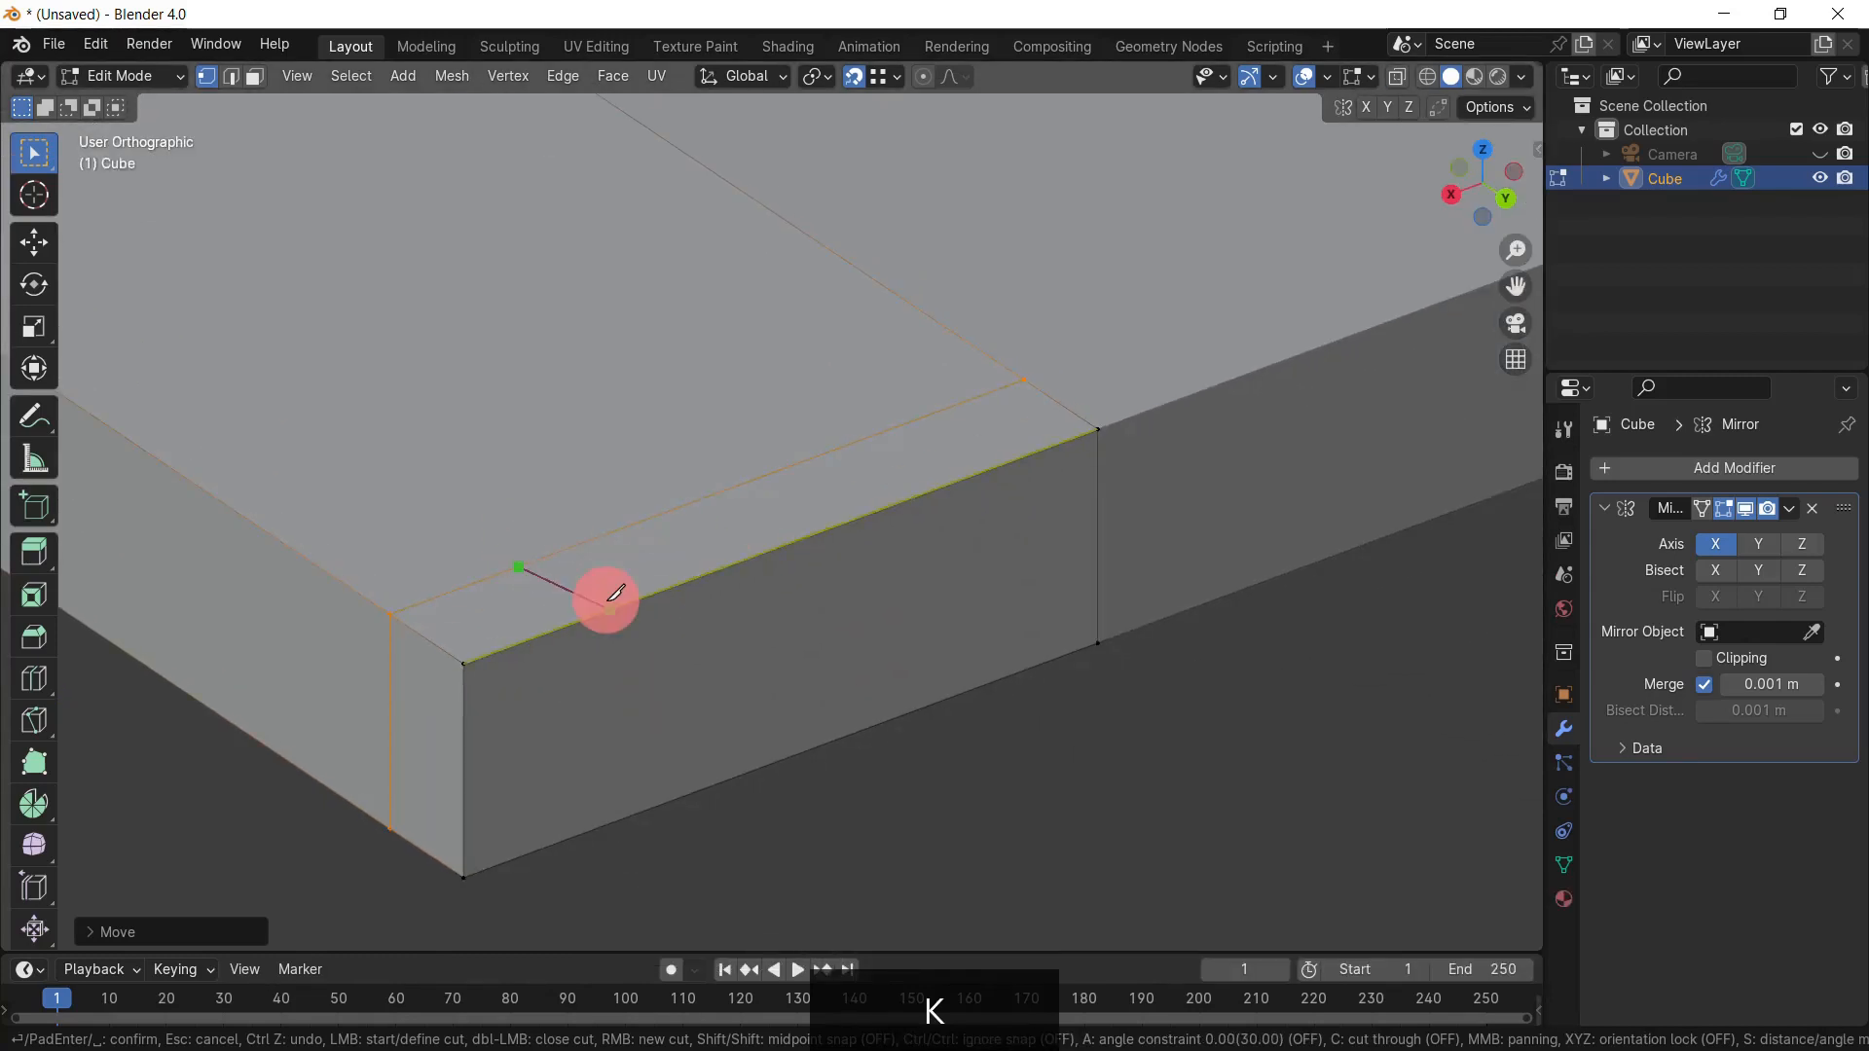
{"action": "left_click", "coordinate": [594, 614]}
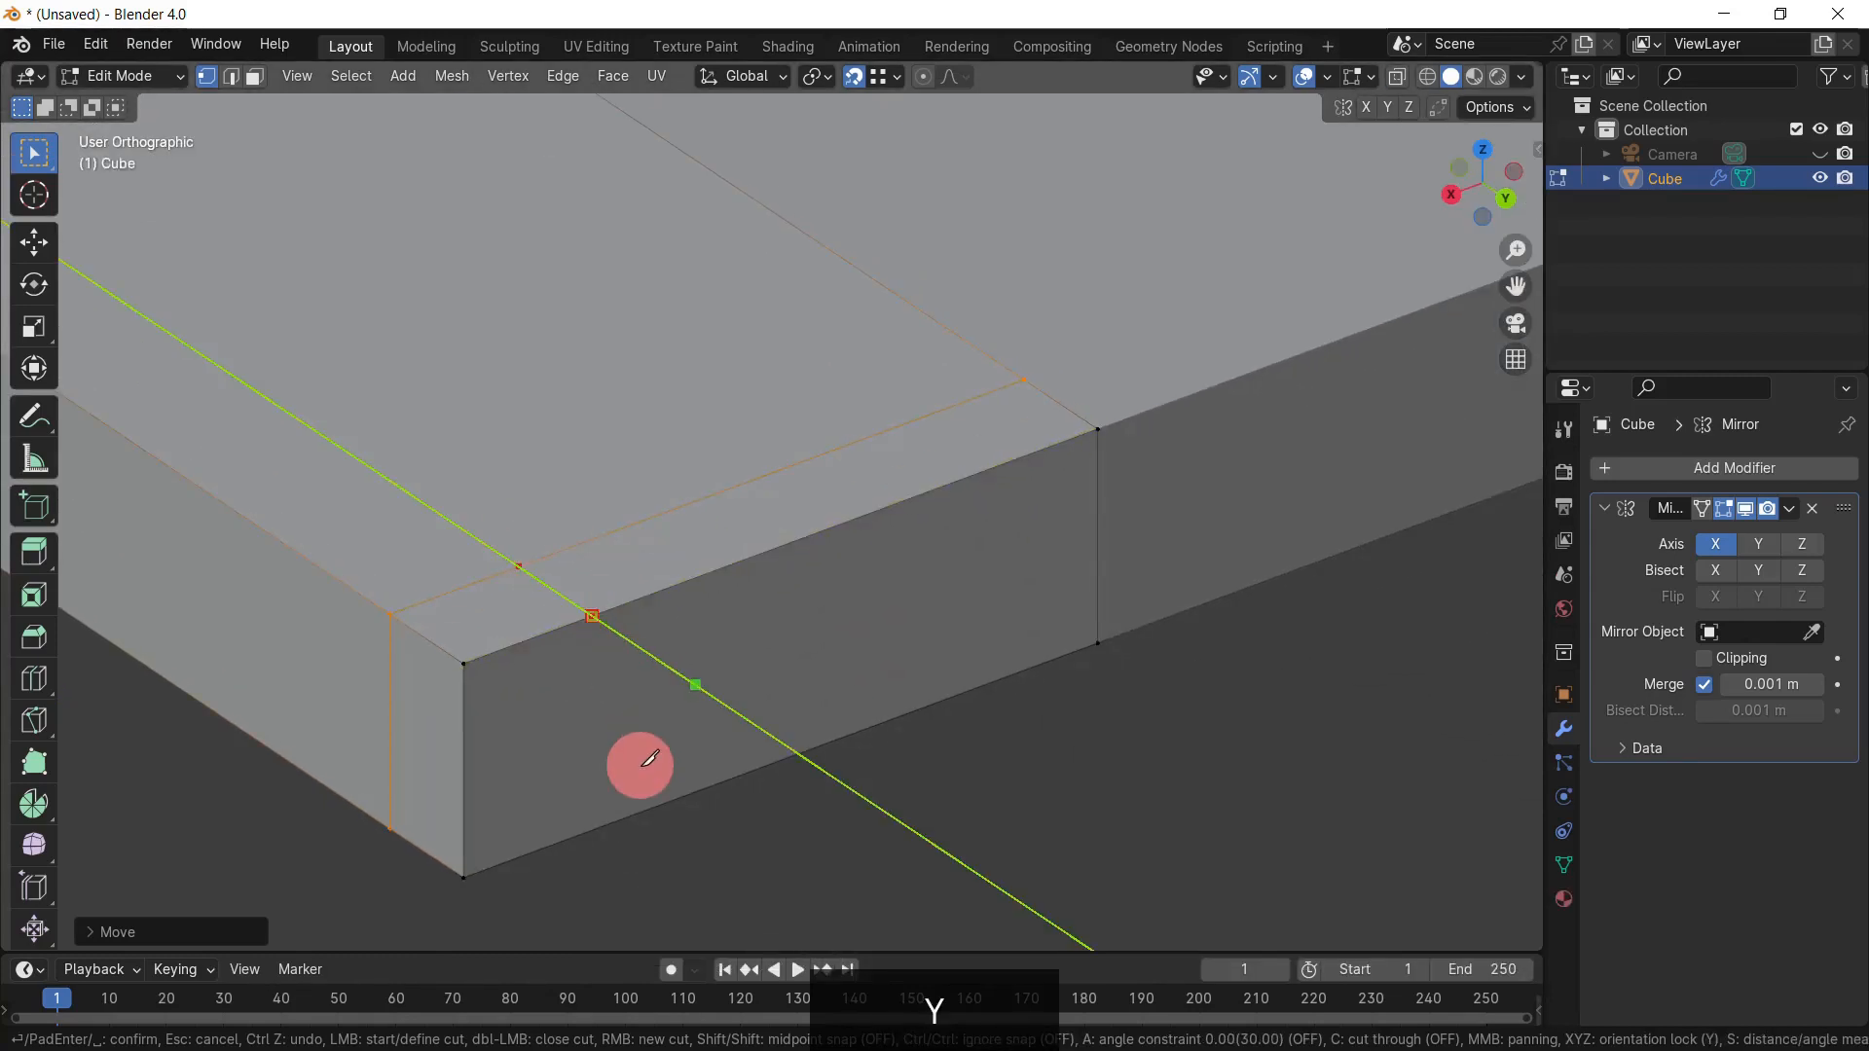
Step: Continue the knife cut vertically down the end face and along Y across the underside strip to the loop cut, then confirm it
{"action": "key", "text": "z"}
{"action": "middle_click_drag", "start_coordinate": [596, 825], "coordinate": [647, 597]}
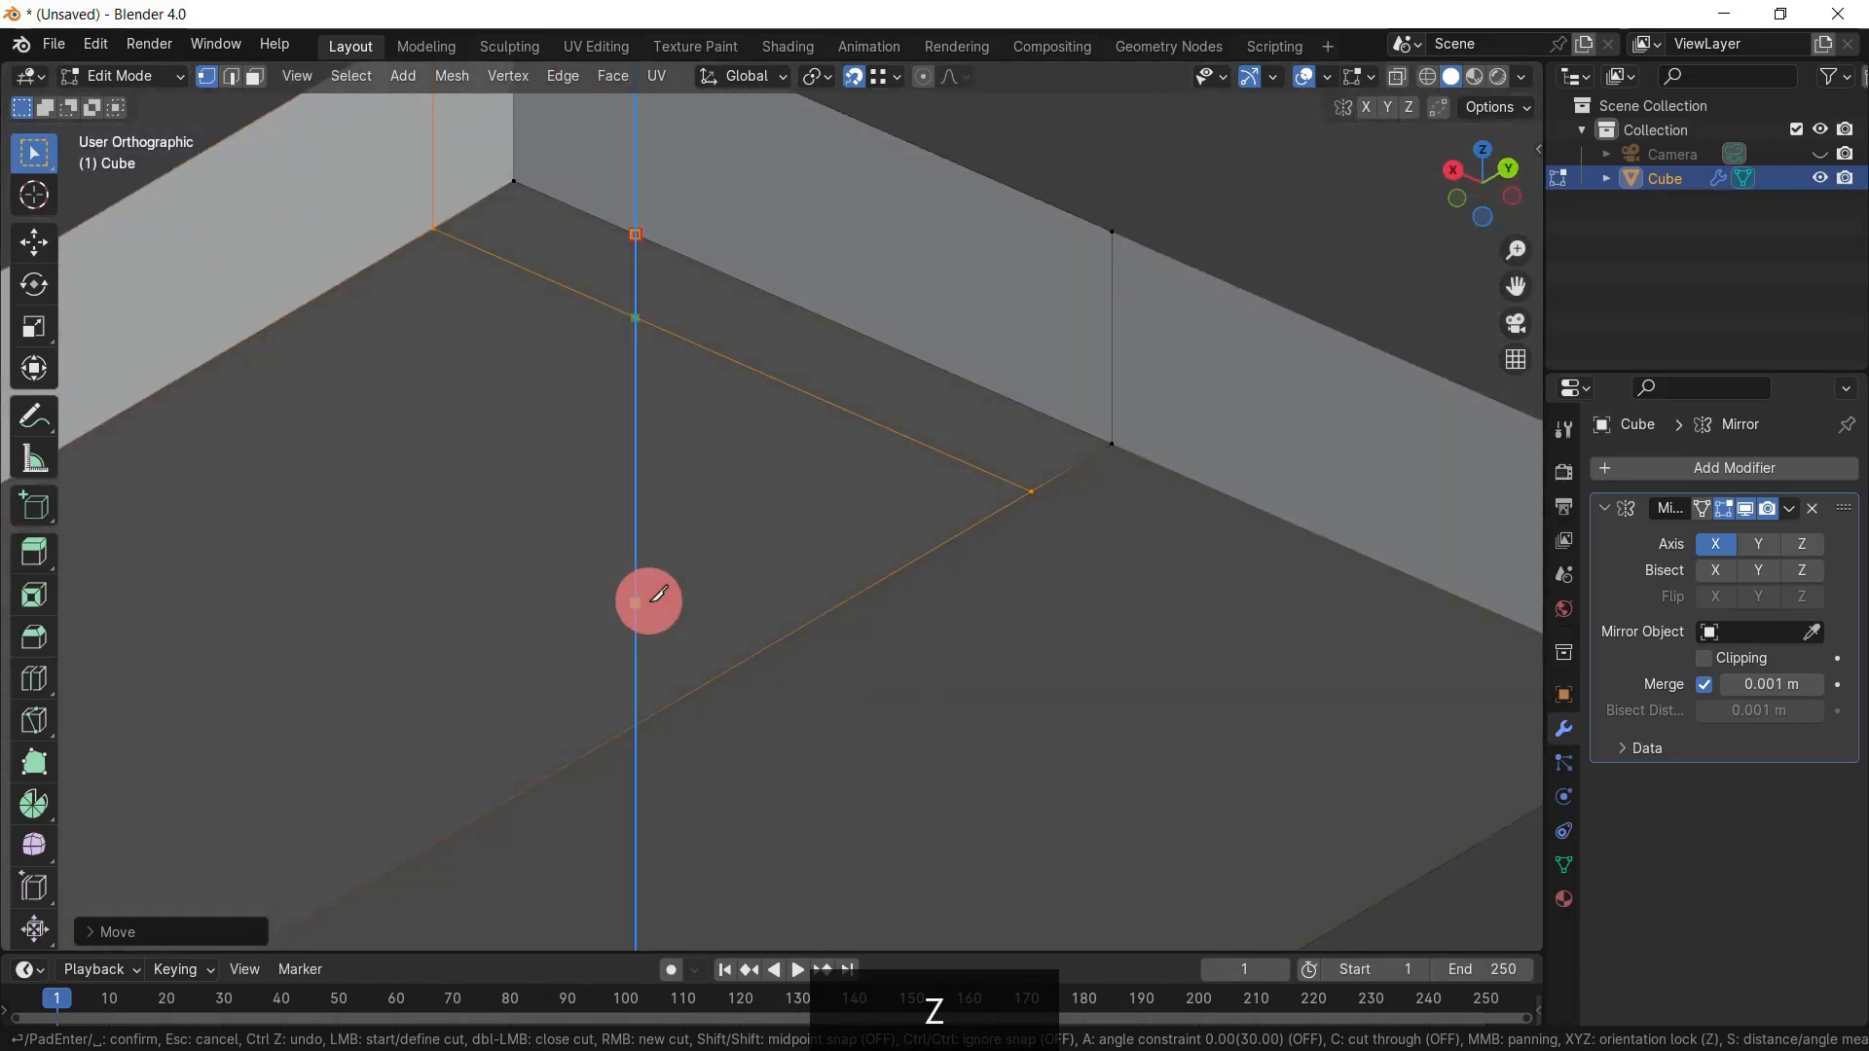
{"action": "key", "text": "y"}
{"action": "left_click", "coordinate": [556, 279]}
{"action": "scroll", "coordinate": [611, 314], "scroll_direction": "down", "scroll_amount": 1}
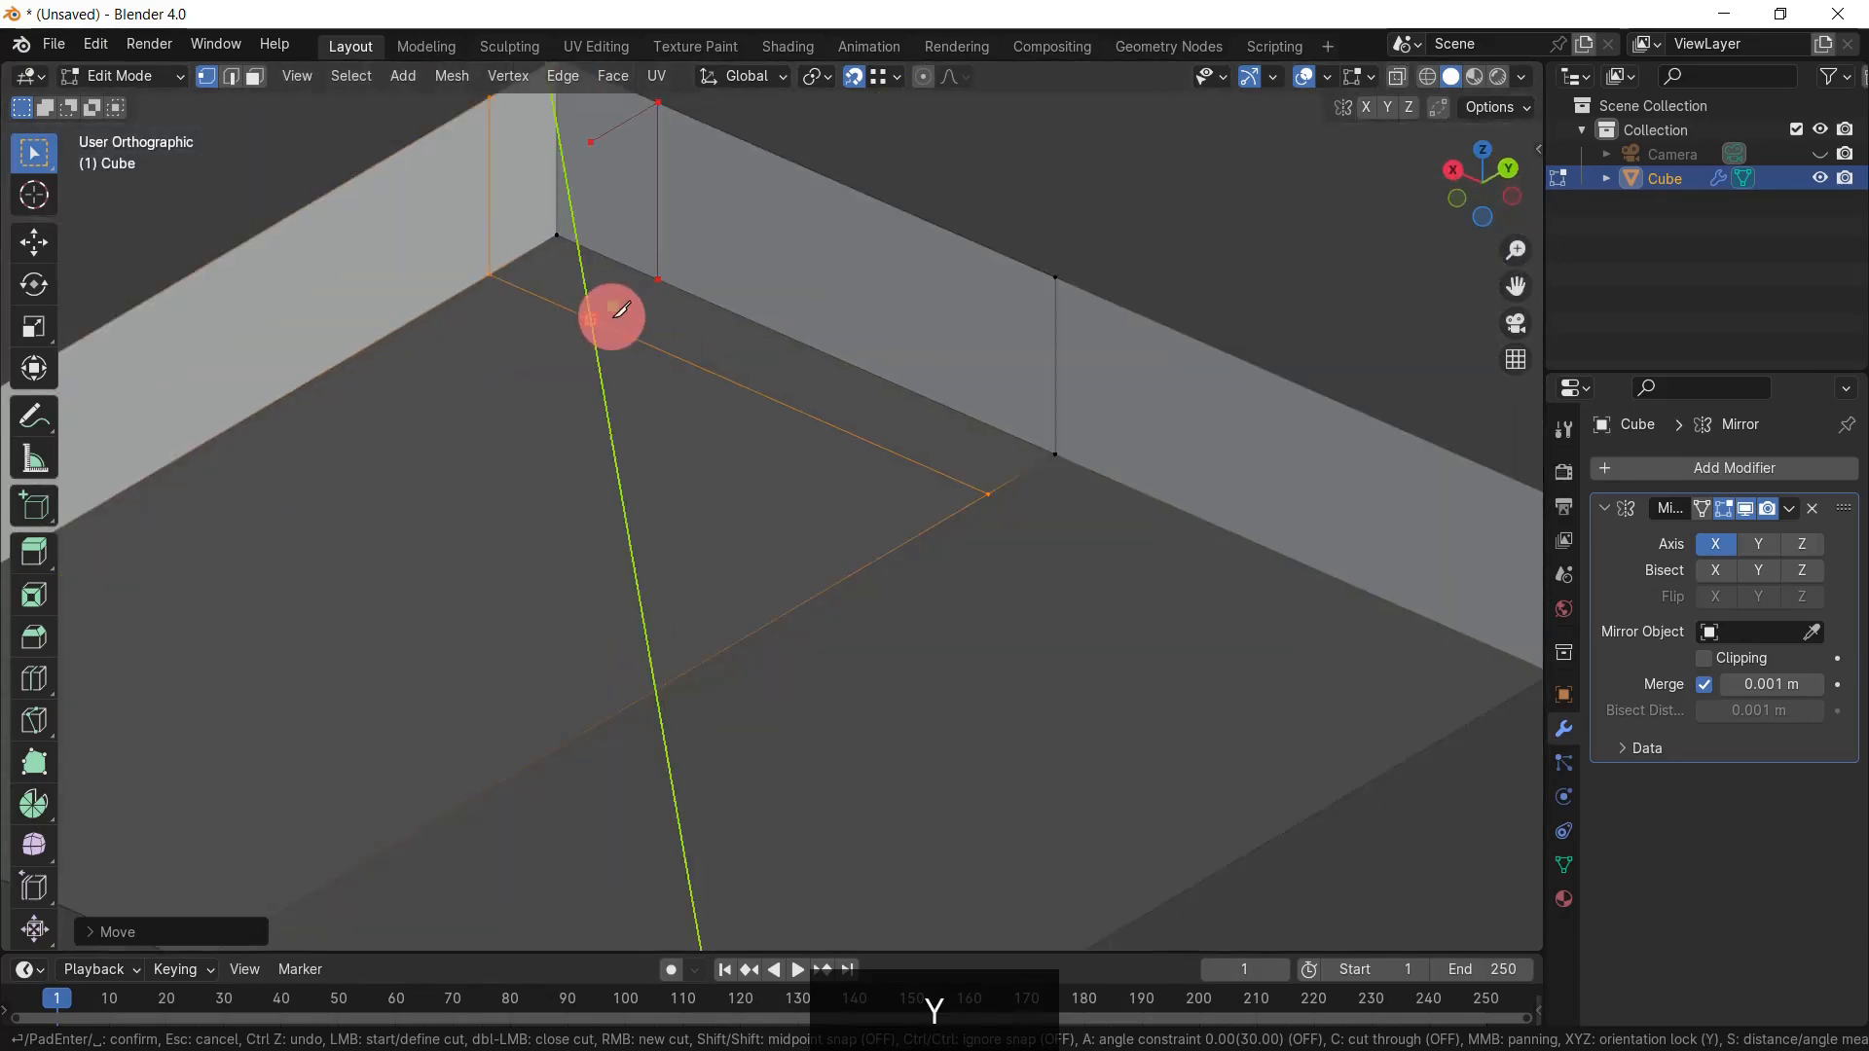
{"action": "middle_click_drag", "start_coordinate": [658, 354], "coordinate": [681, 681], "text": "shift"}
{"action": "key", "text": "Return"}
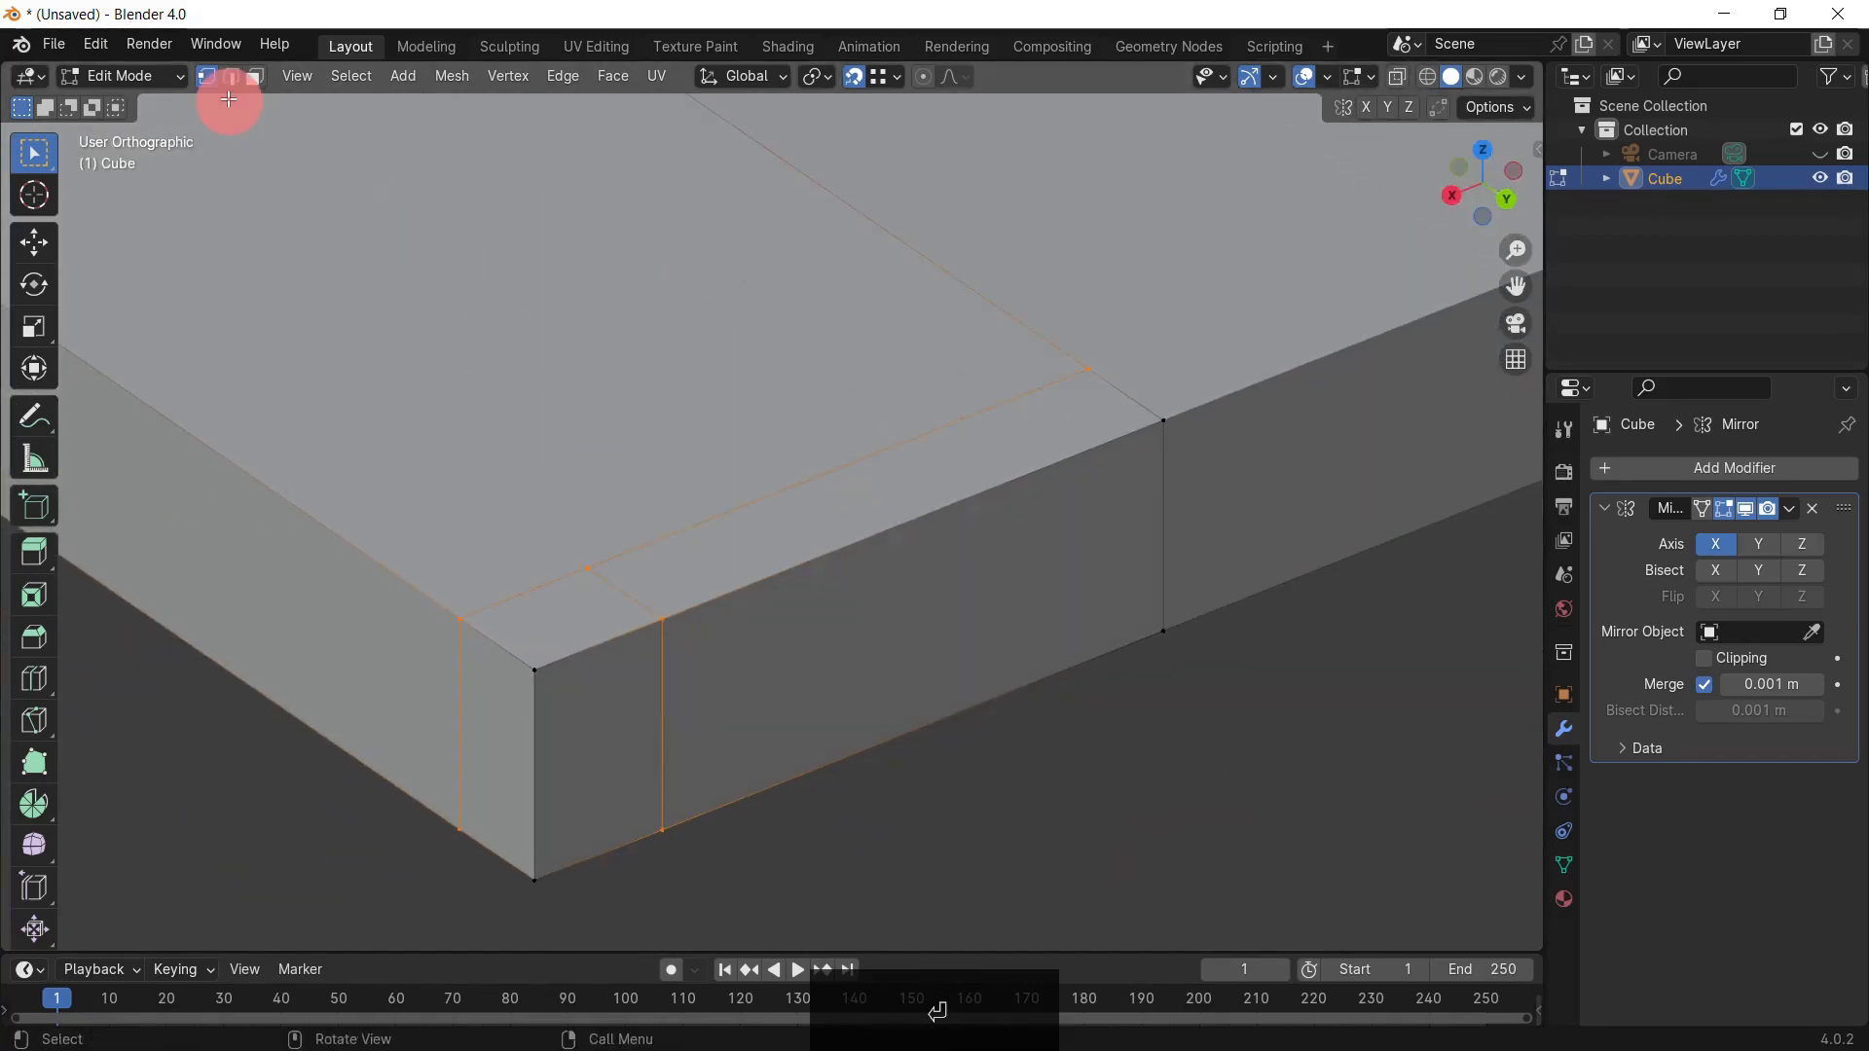
Step: Select the knife-cut edges in edge mode and move them along X, snapping onto the block's outer corner vertex
{"action": "left_click", "coordinate": [232, 77]}
{"action": "left_click", "coordinate": [577, 590]}
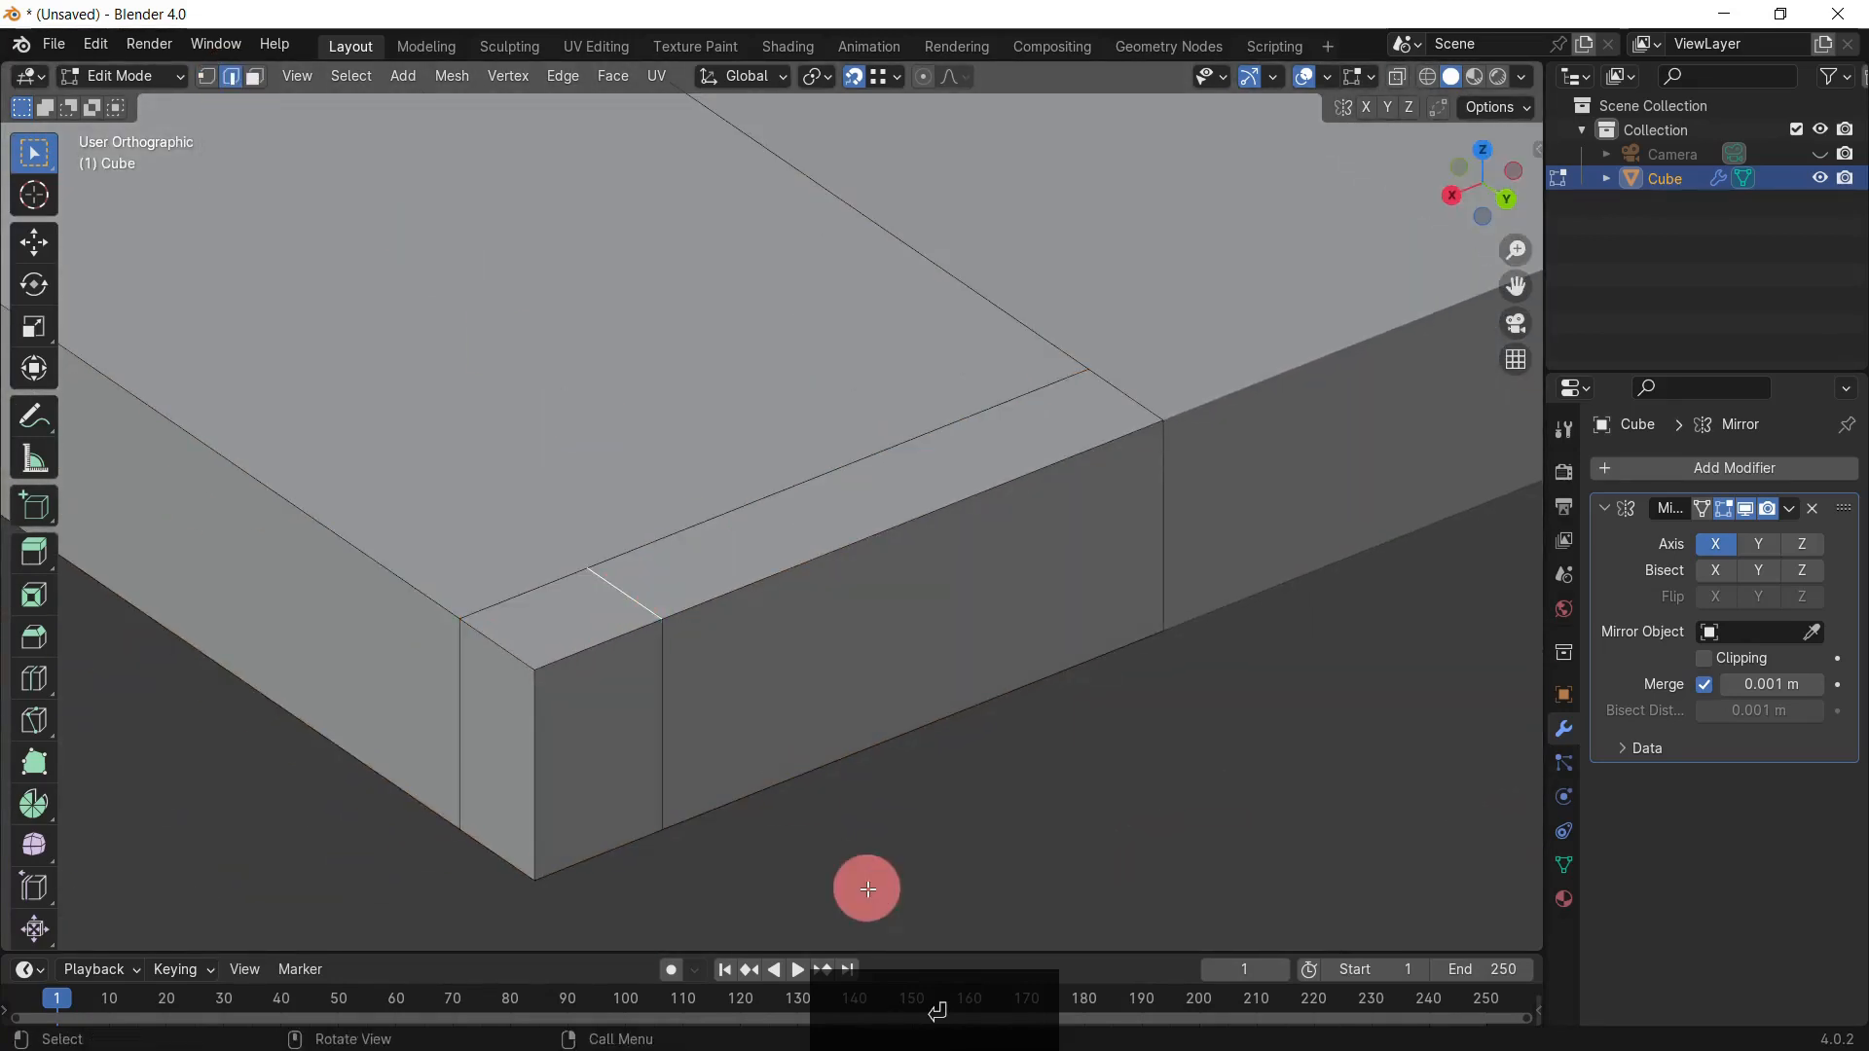
{"action": "middle_click_drag", "start_coordinate": [808, 755], "coordinate": [806, 638]}
{"action": "key", "text": "g"}
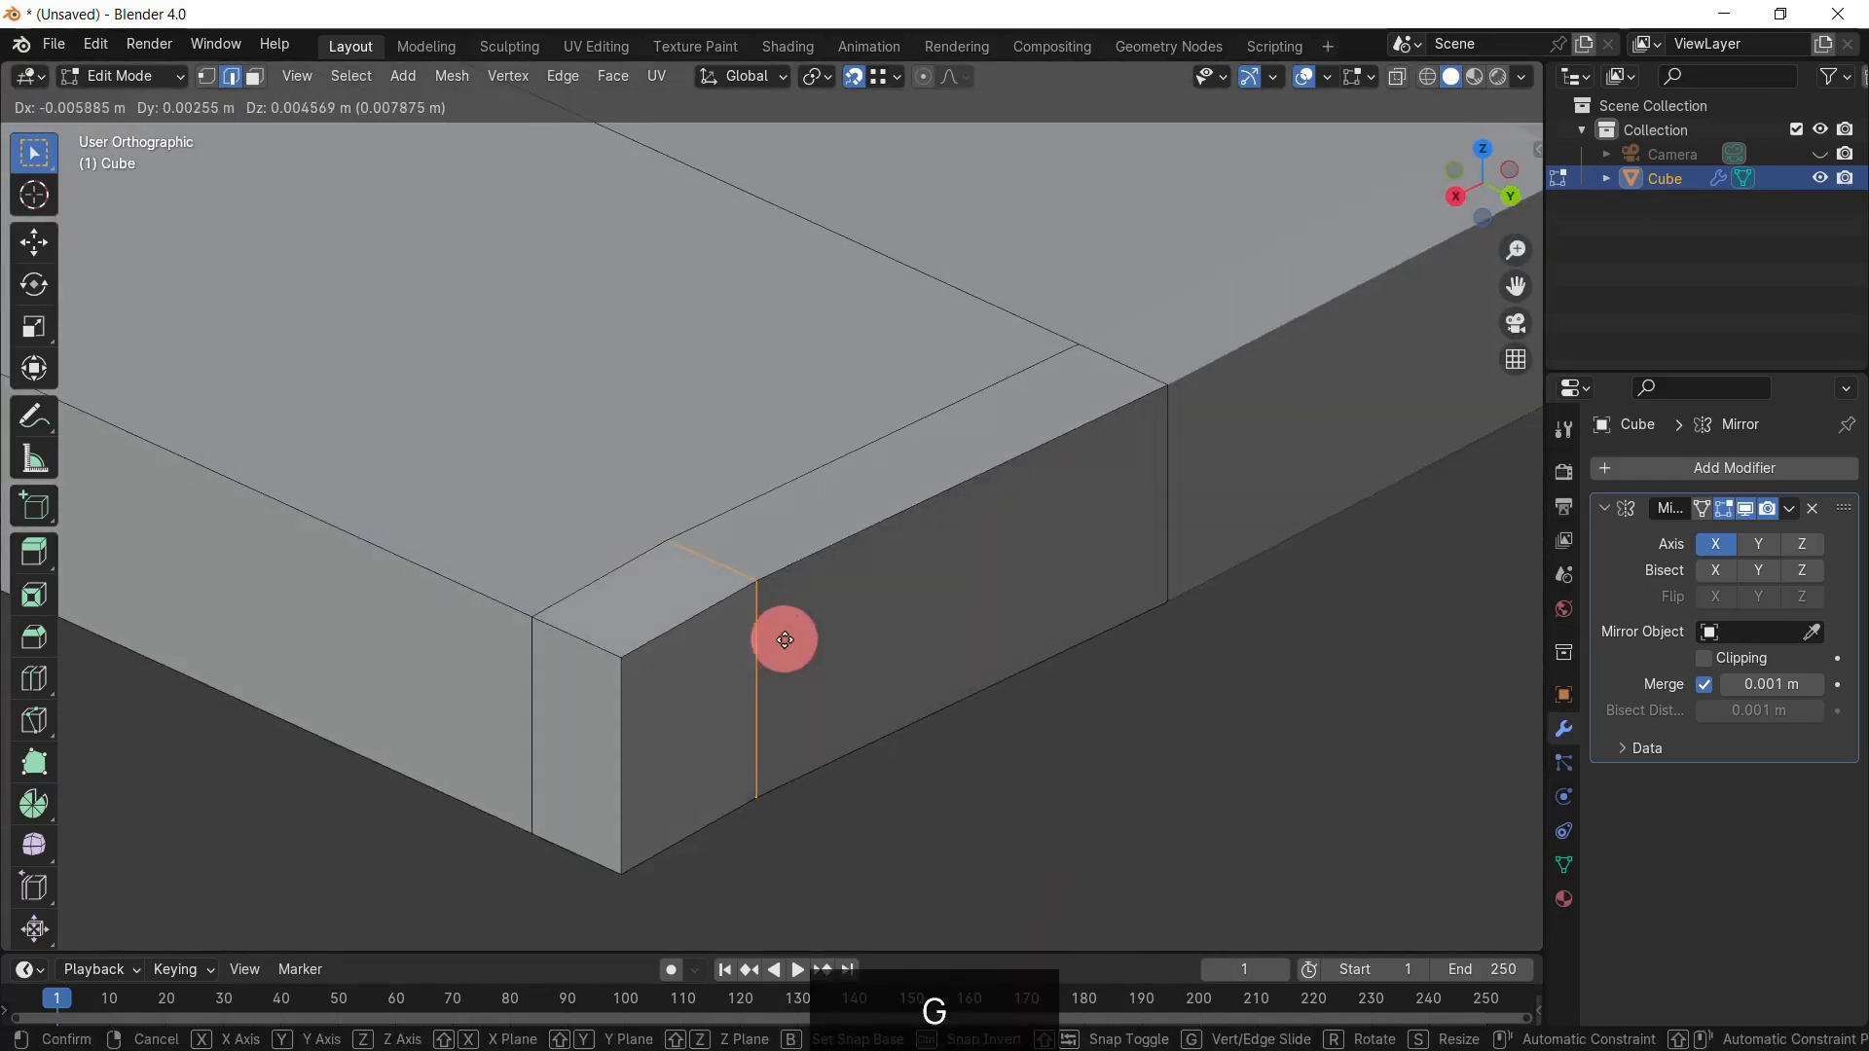
{"action": "key", "text": "x"}
{"action": "left_click", "coordinate": [630, 659]}
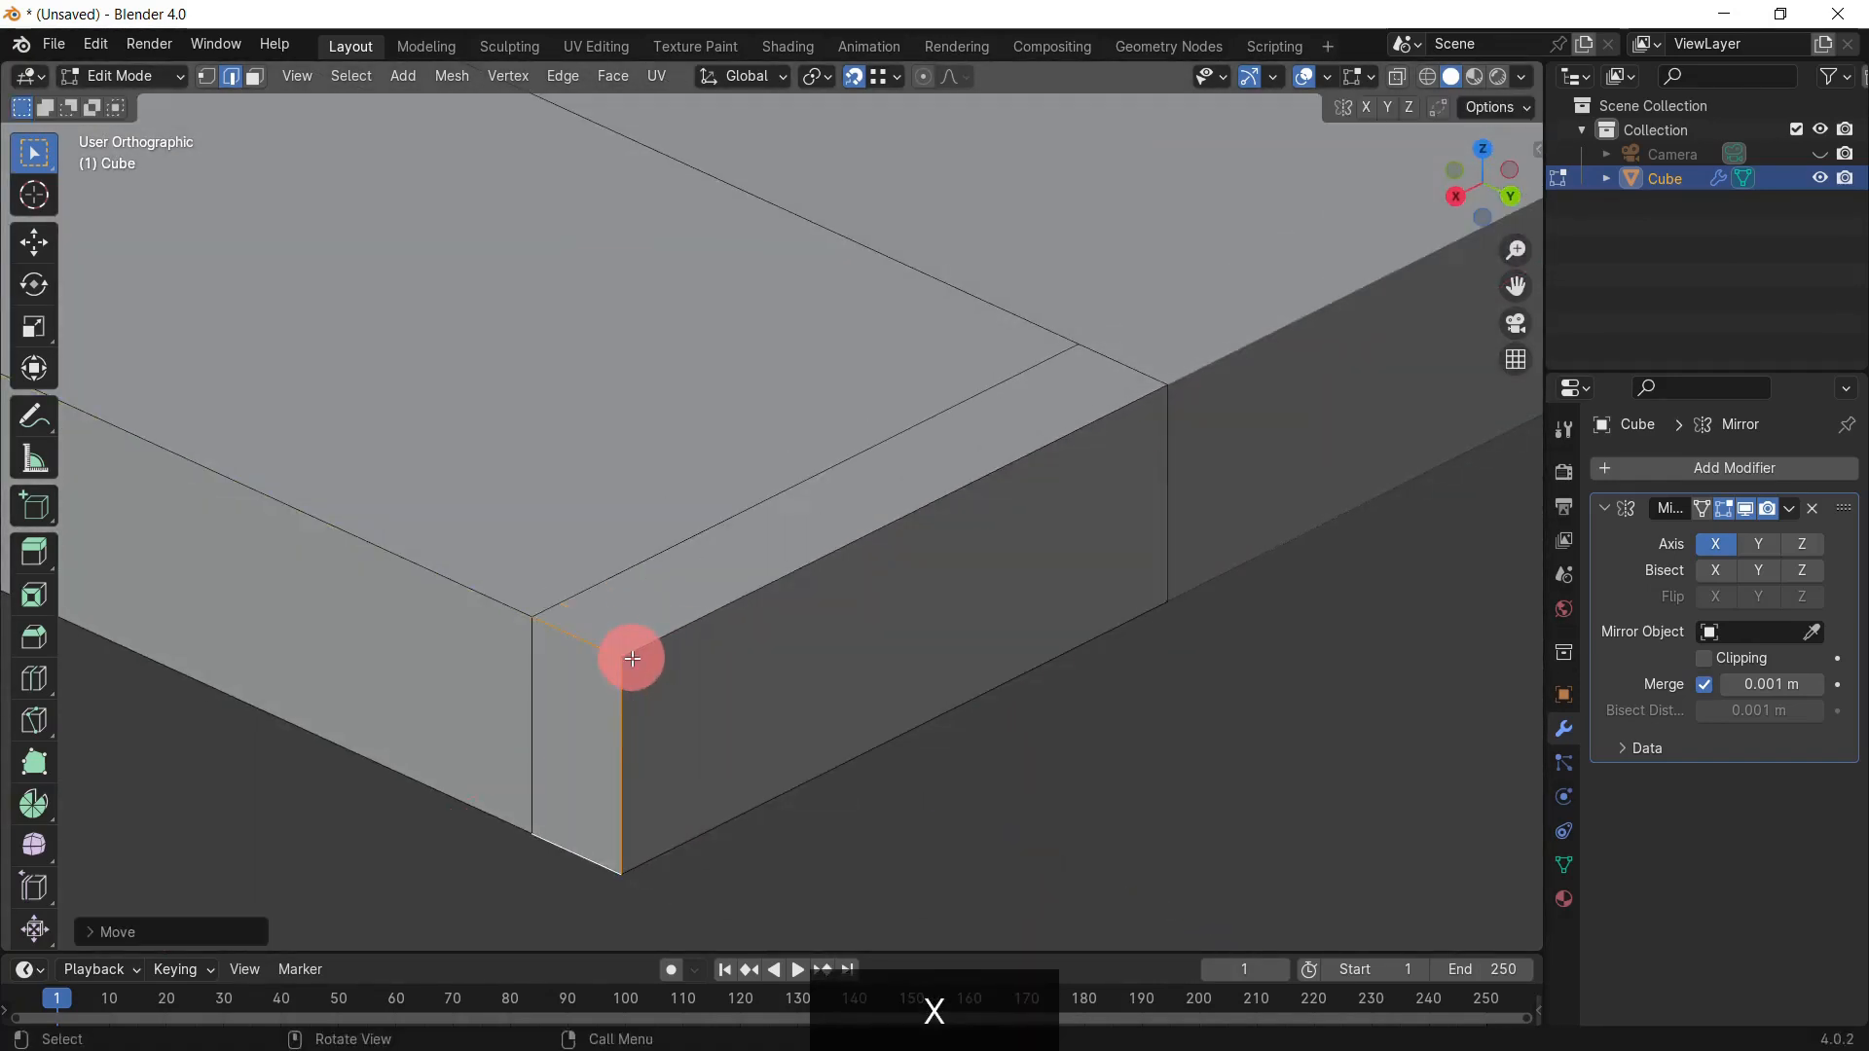
Step: Move the snapped edges inward along X from the outer corner, leaving a small, roughly square corner section
{"action": "key", "text": "g"}
{"action": "key", "text": "x"}
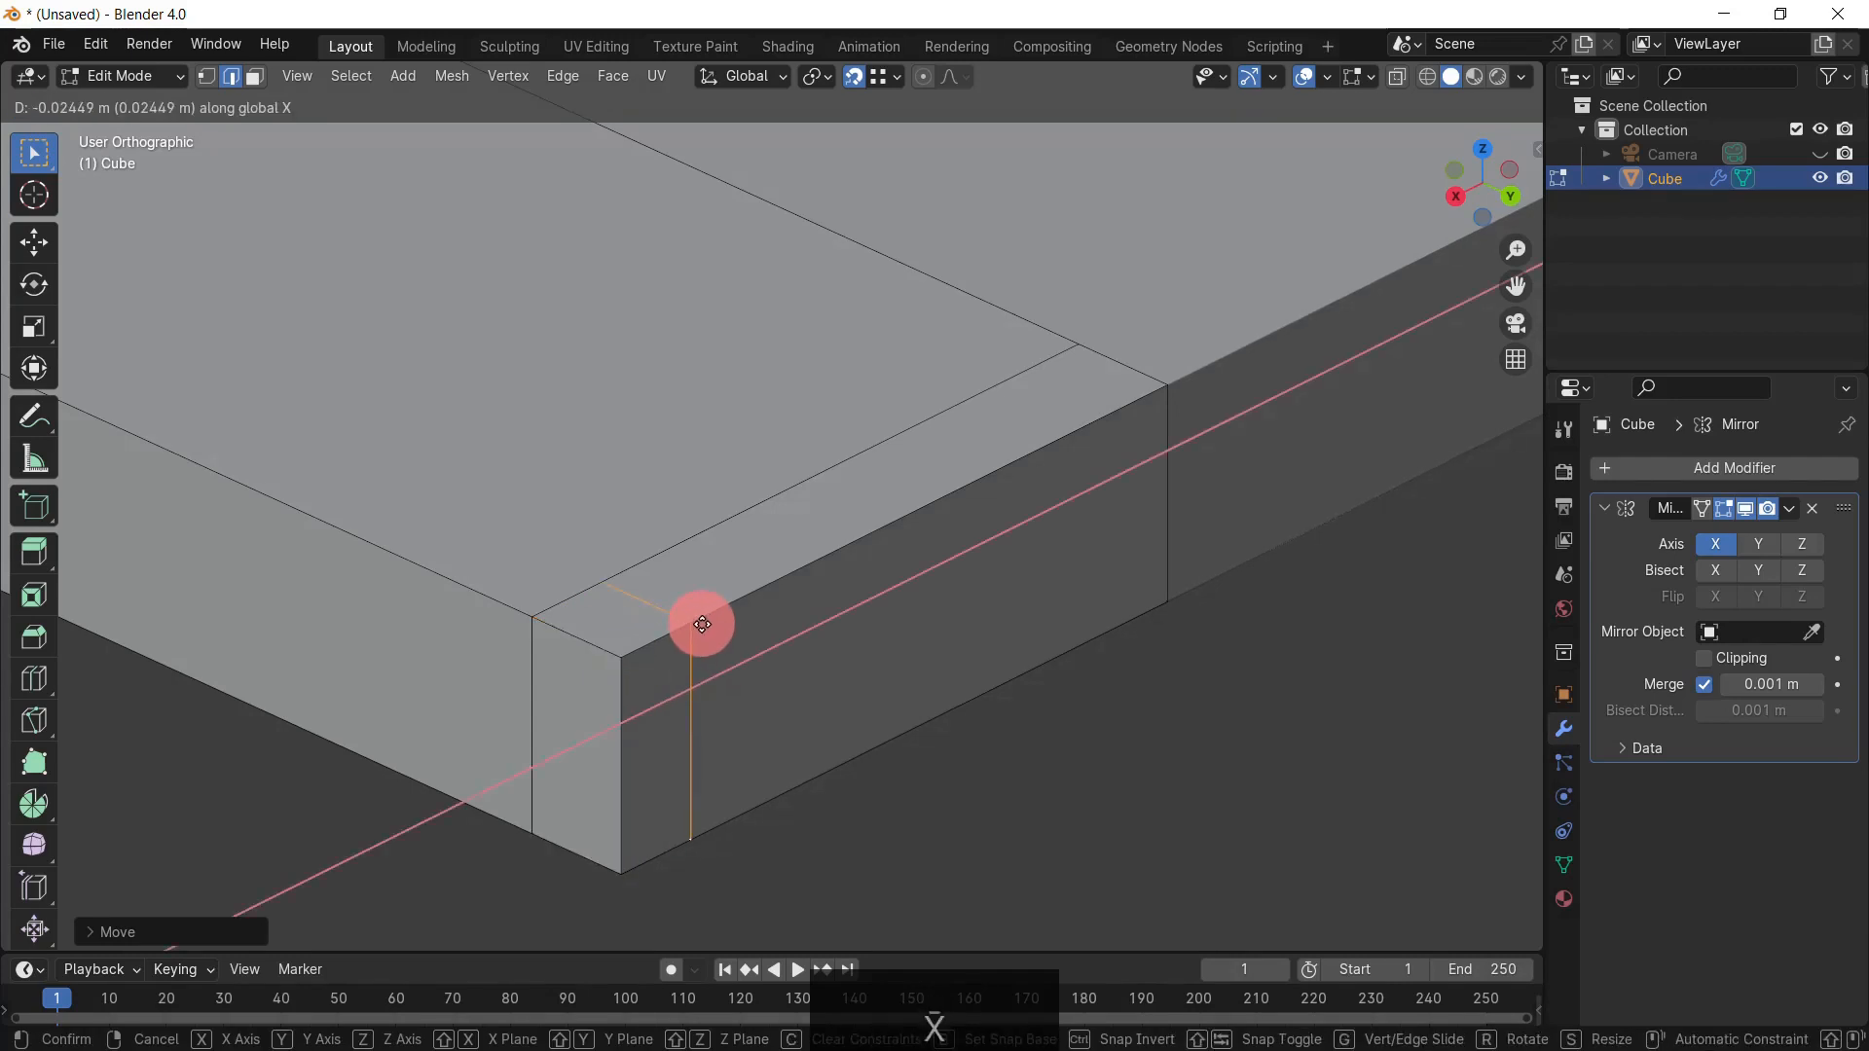
{"action": "key", "text": "Return"}
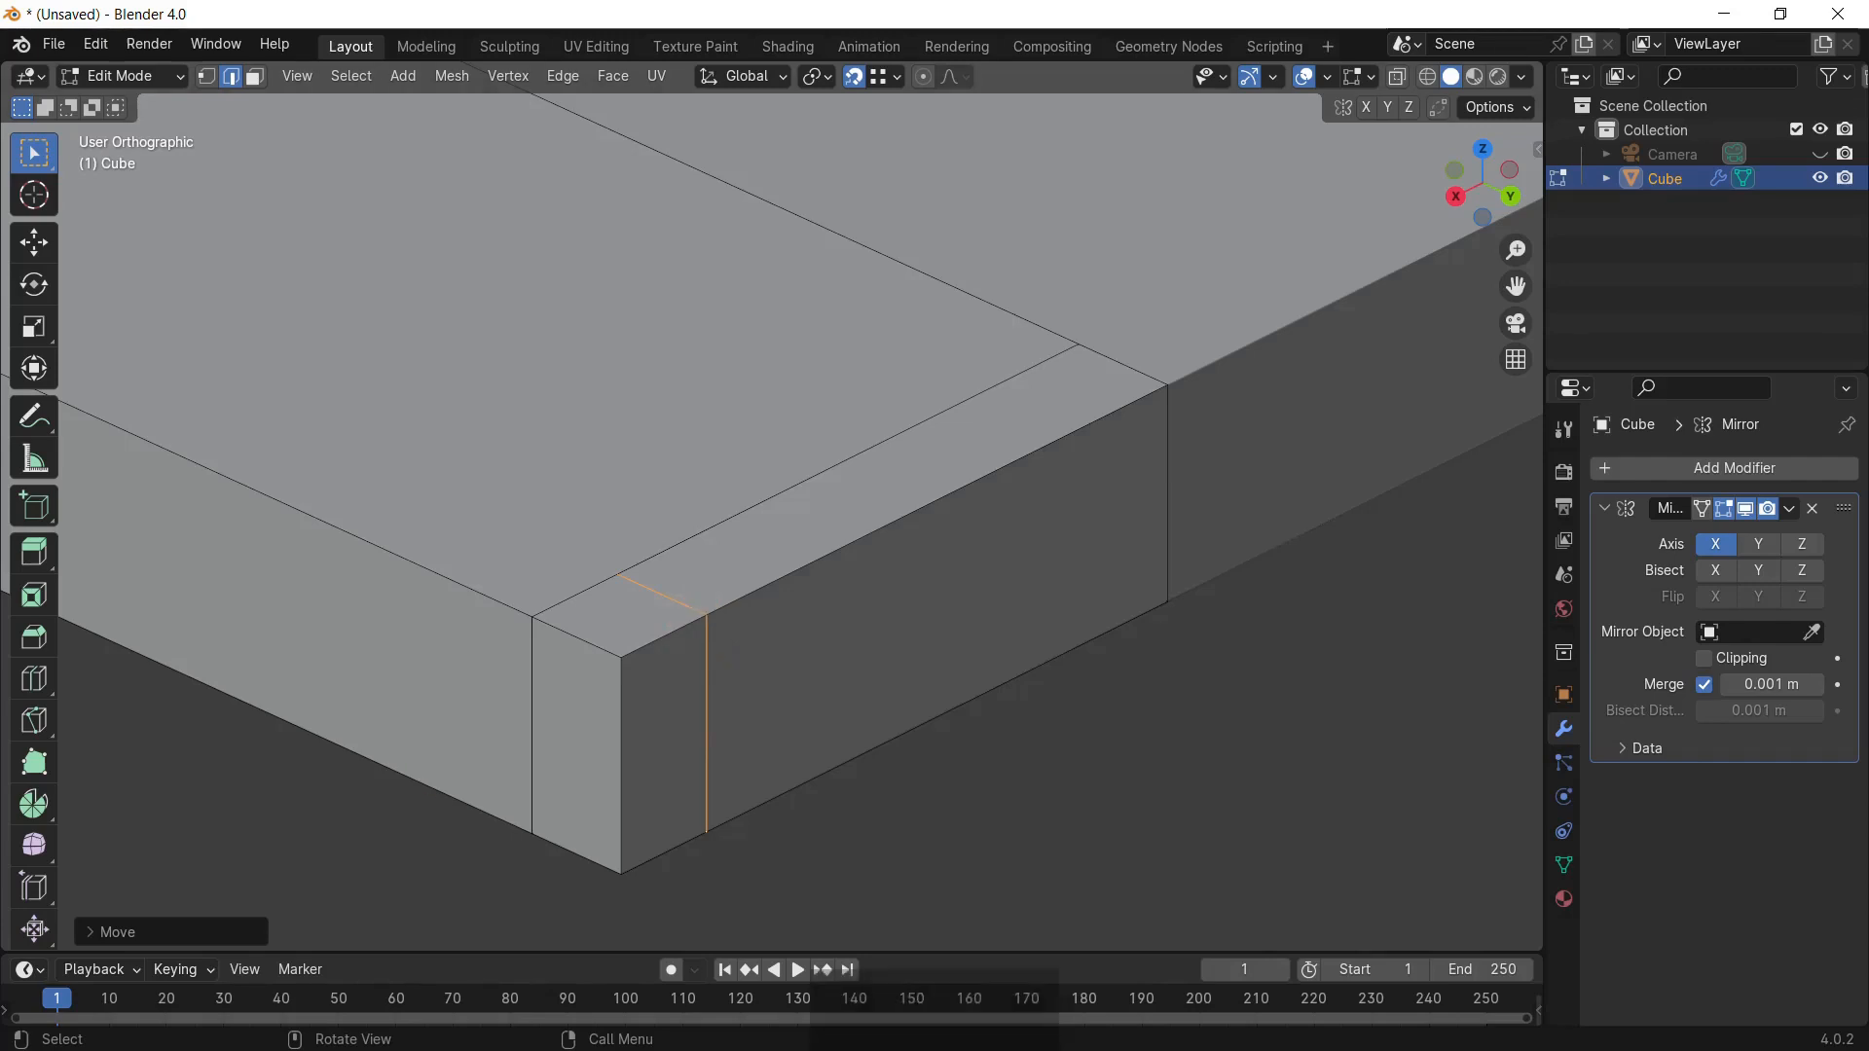
Step: Inspect the corner cuts in wireframe shading and return to solid shading
{"action": "middle_click_drag", "start_coordinate": [730, 736], "coordinate": [815, 769]}
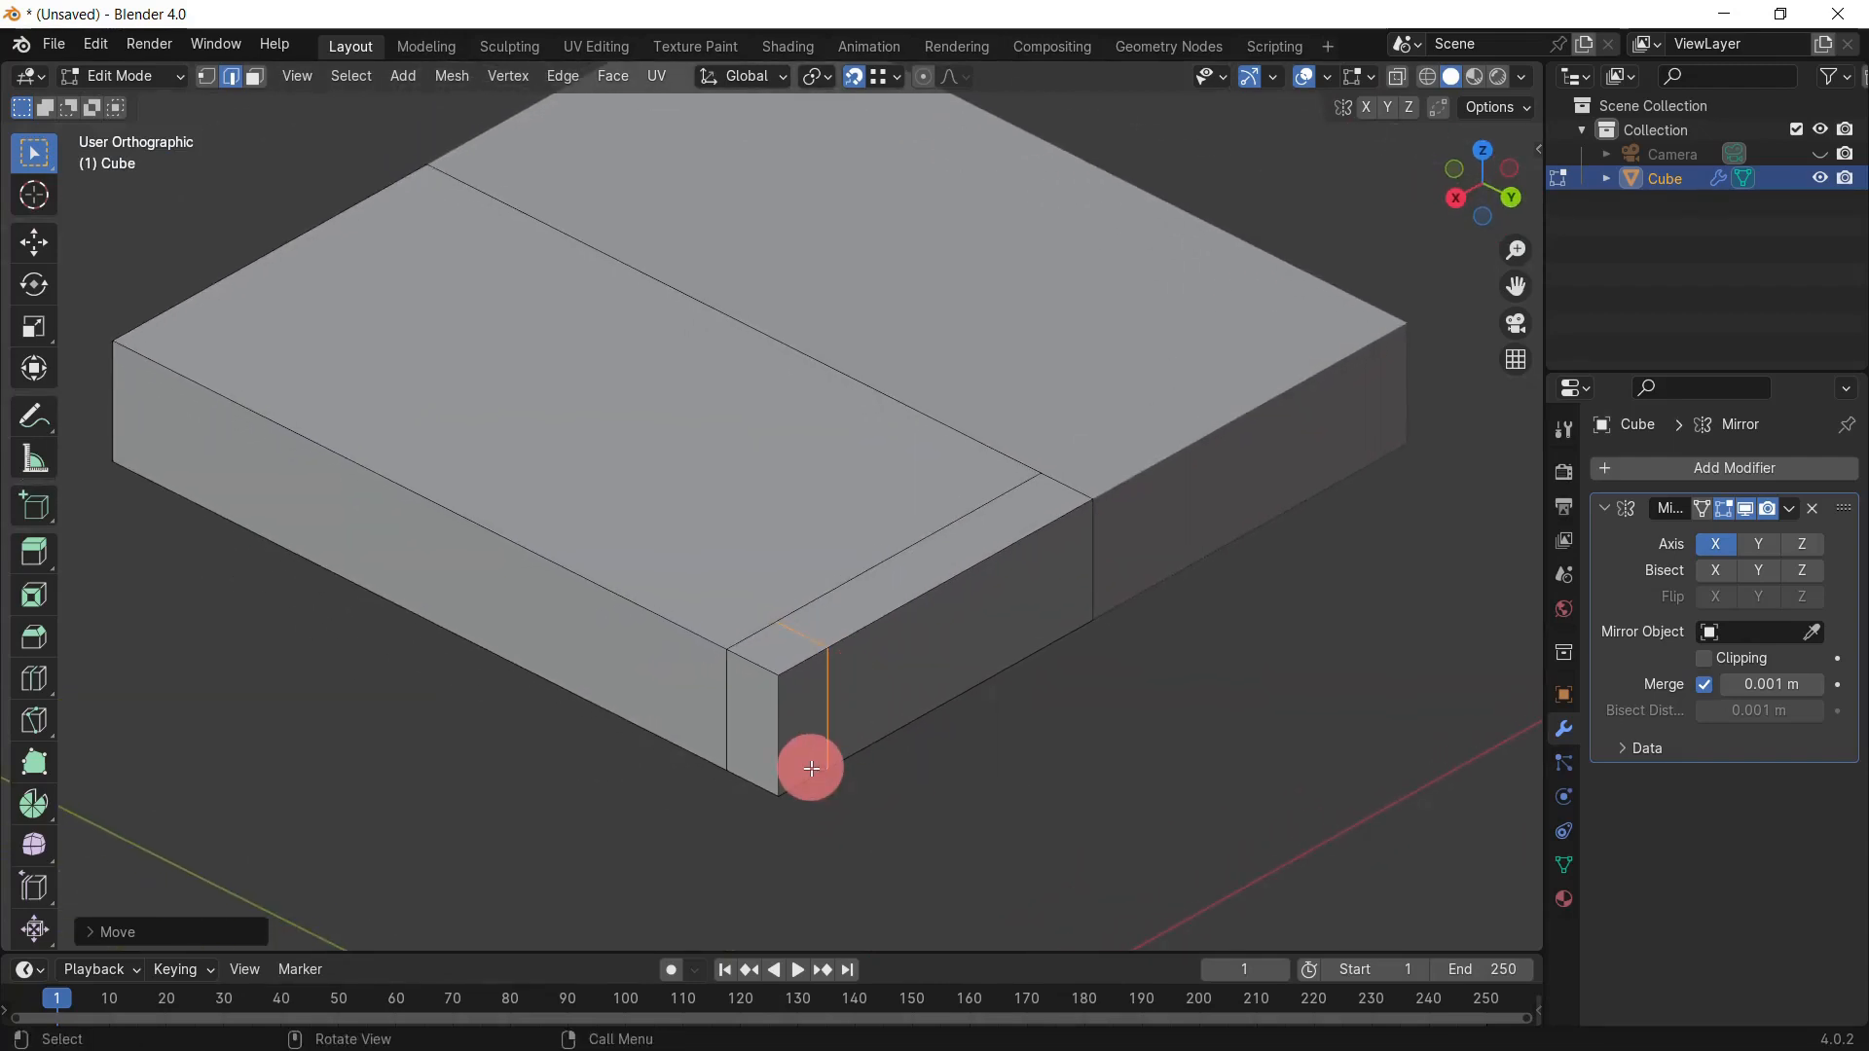
{"action": "left_click", "coordinate": [1429, 76]}
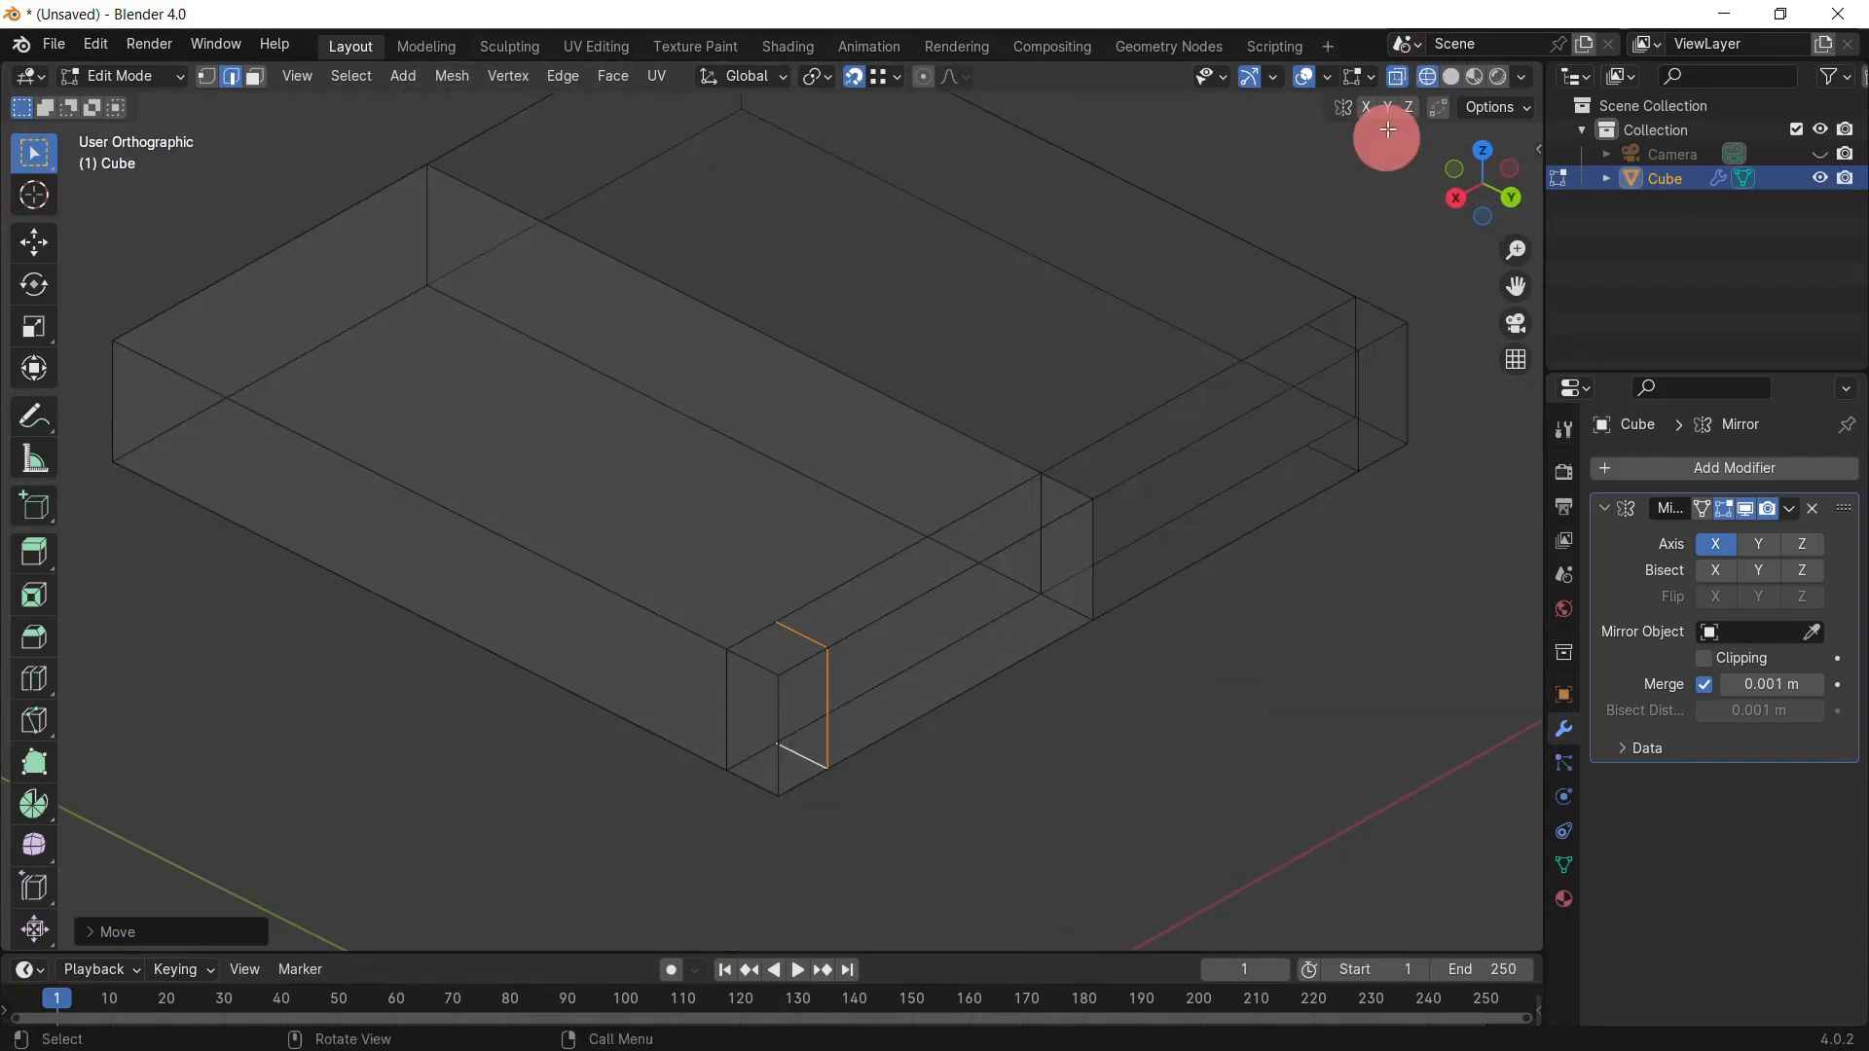
{"action": "left_click", "coordinate": [1452, 76]}
{"action": "key", "text": "z"}
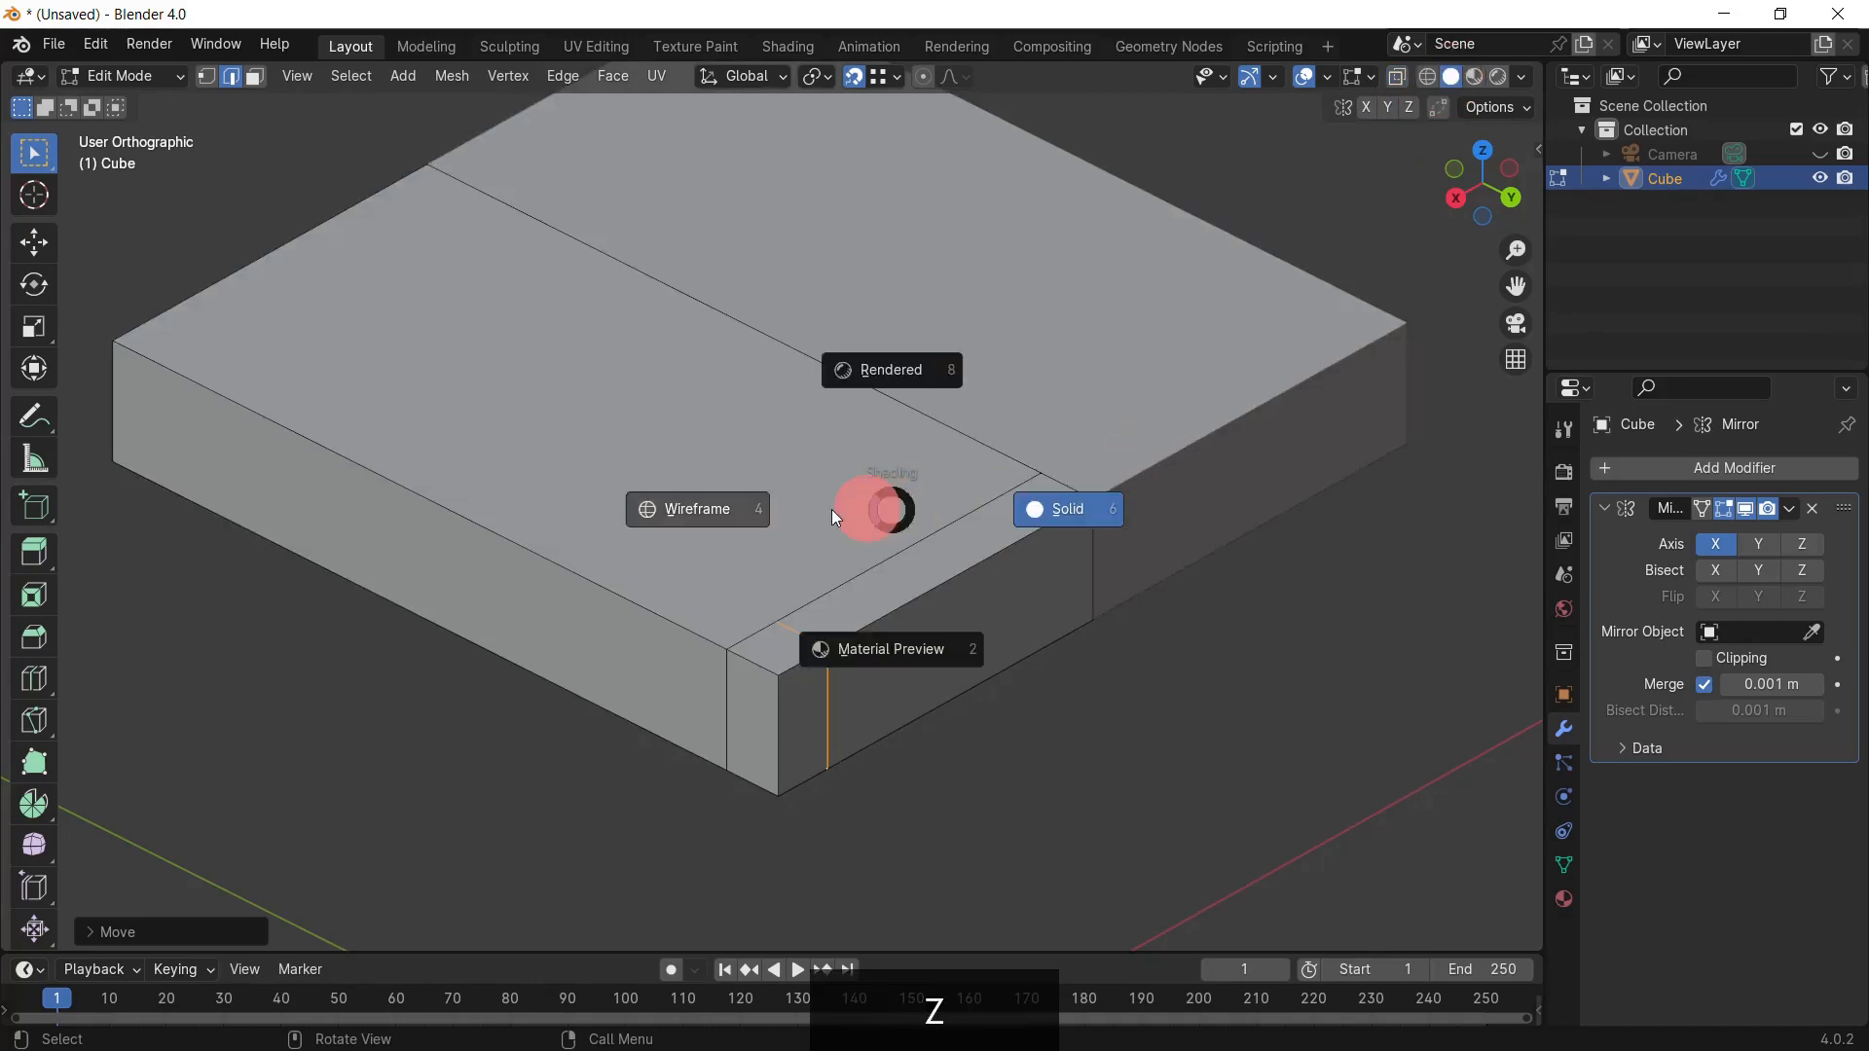
{"action": "left_click", "coordinate": [730, 509]}
{"action": "key", "text": "z"}
{"action": "left_click", "coordinate": [885, 513]}
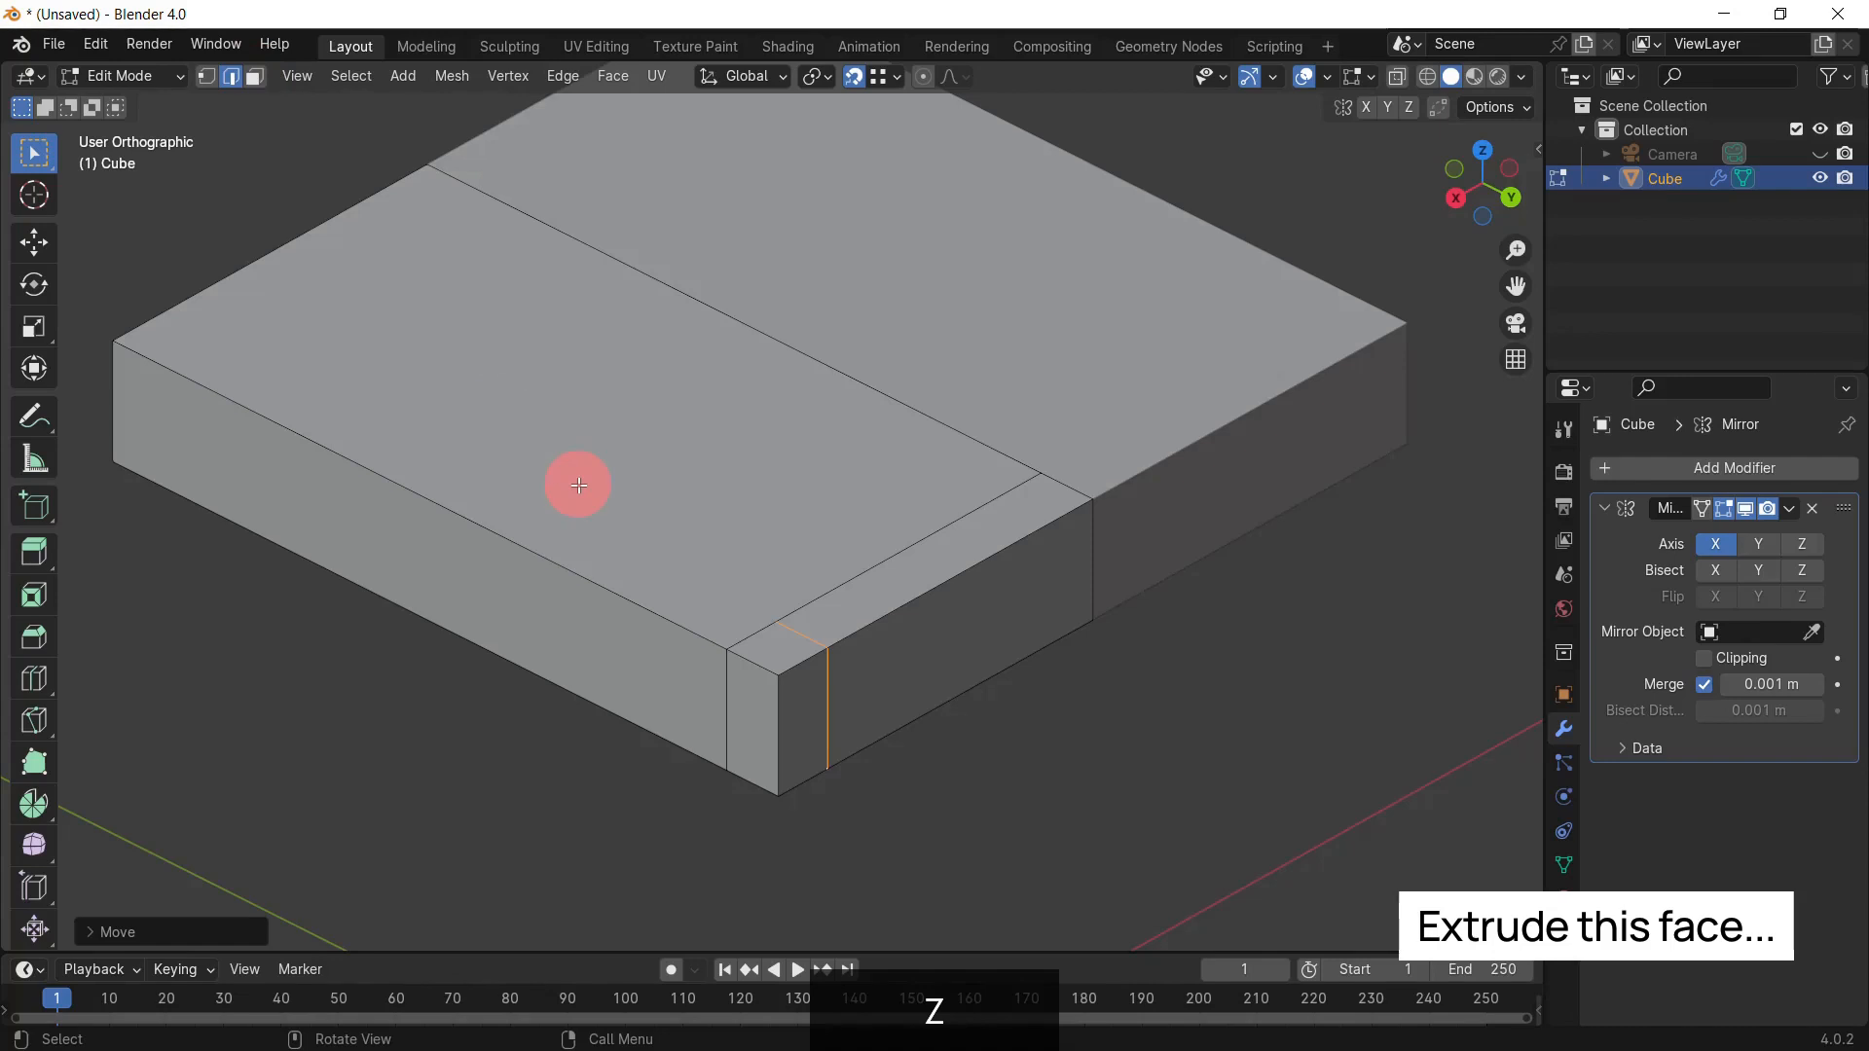
Step: Extrude the narrow outer side face at the +Y corner 0.03 m with Dissolve Orthogonal Edges enabled, and deselect it
{"action": "key", "text": "3"}
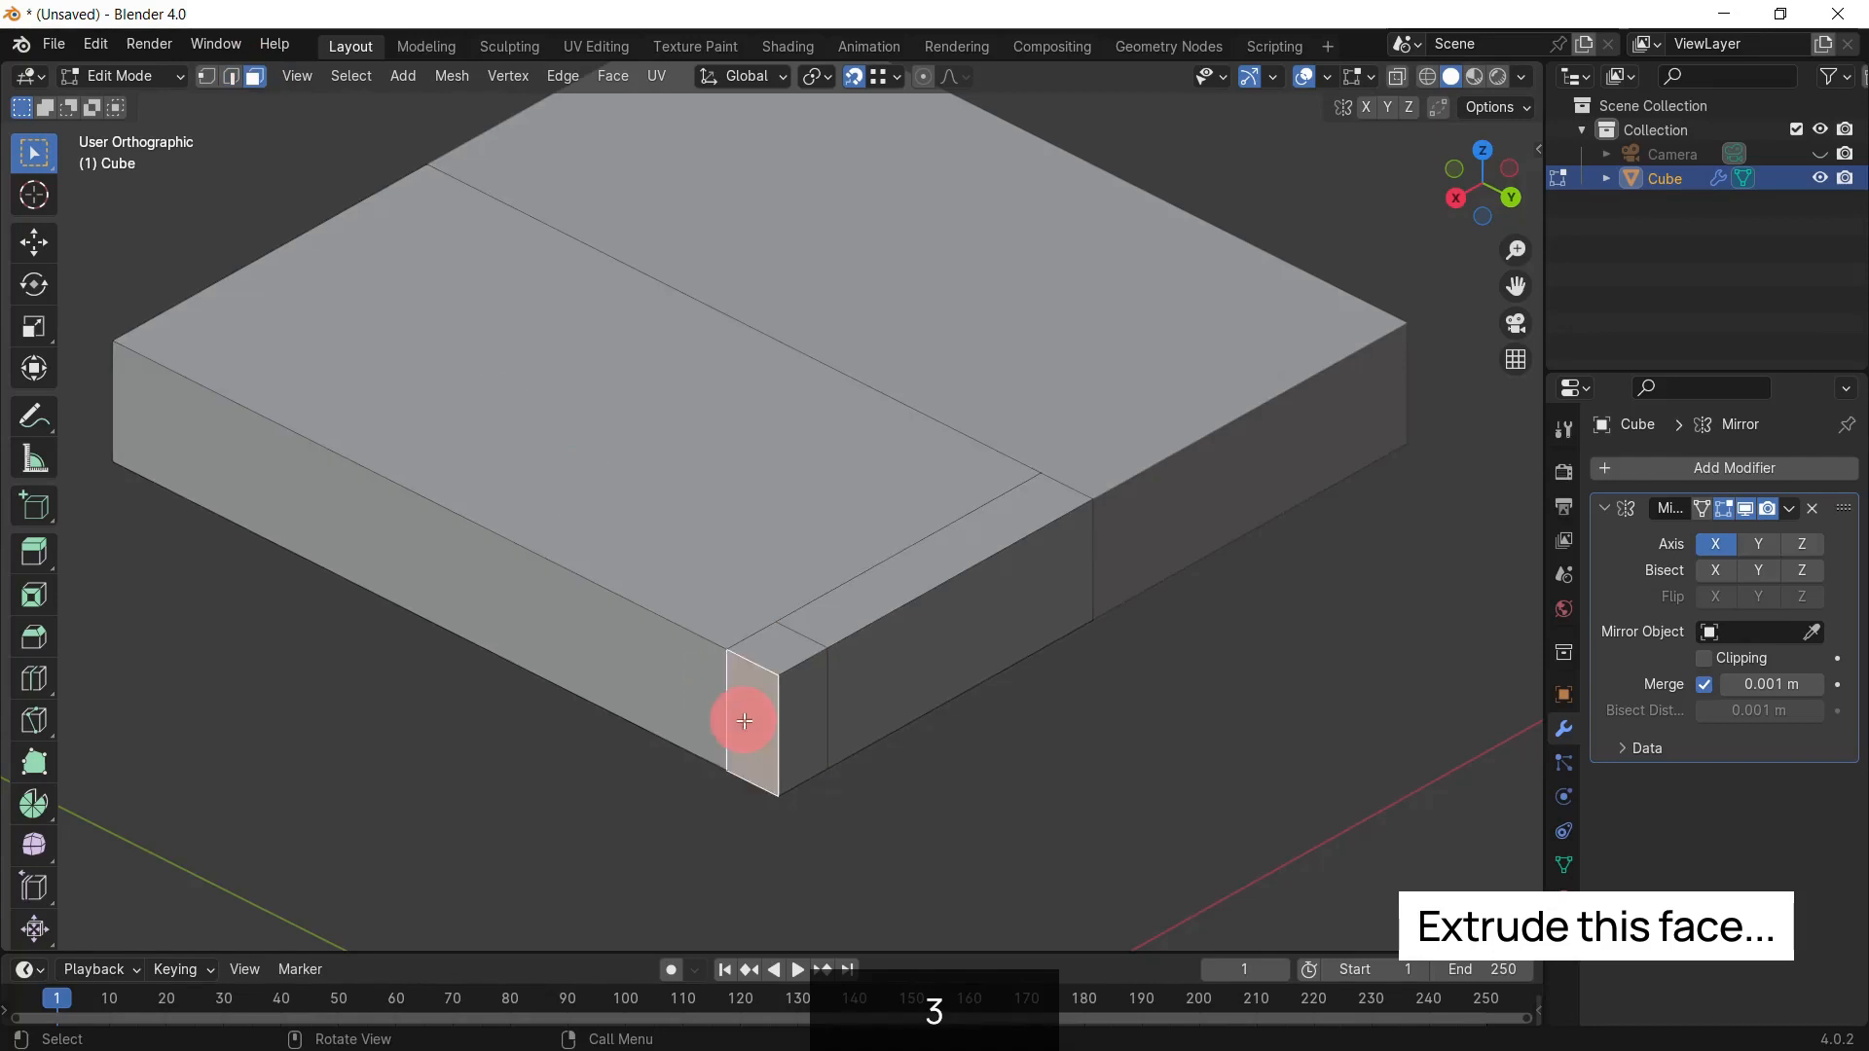
{"action": "key", "text": "e"}
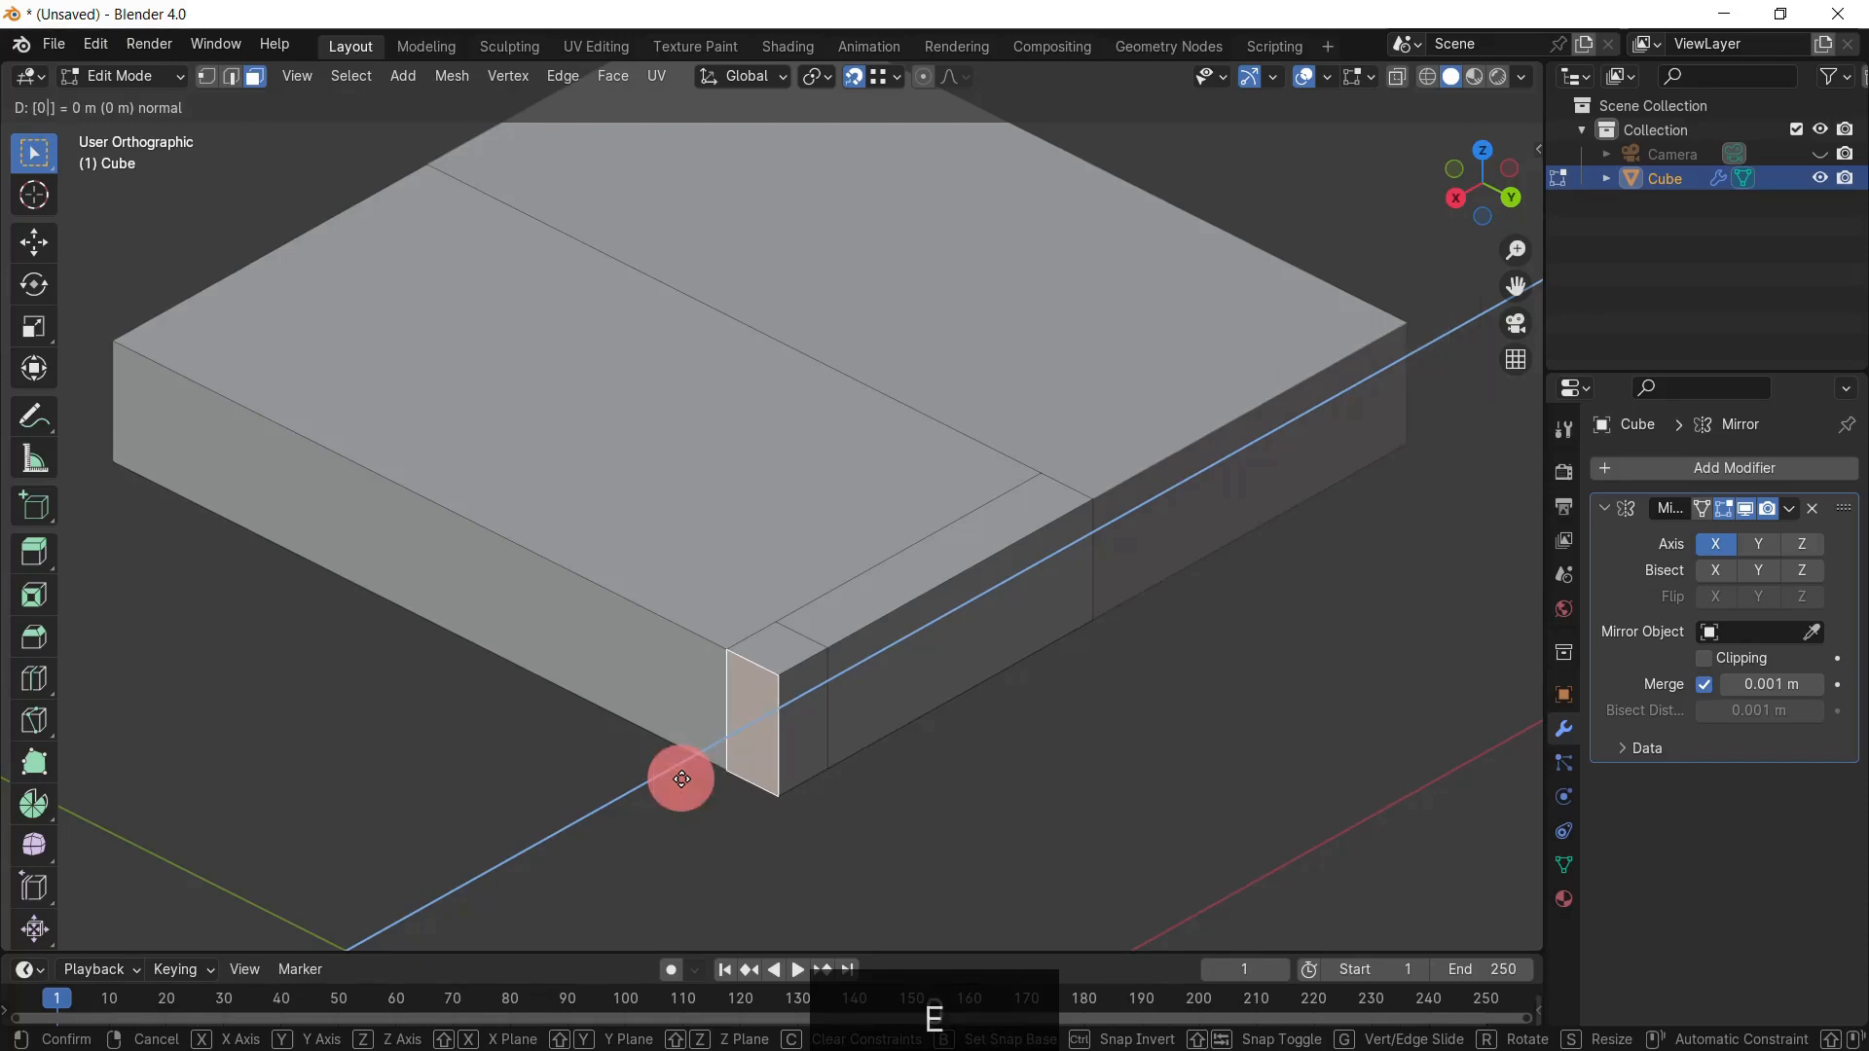
{"action": "key", "text": "Return"}
{"action": "scroll", "coordinate": [718, 817], "scroll_direction": "up", "scroll_amount": 4}
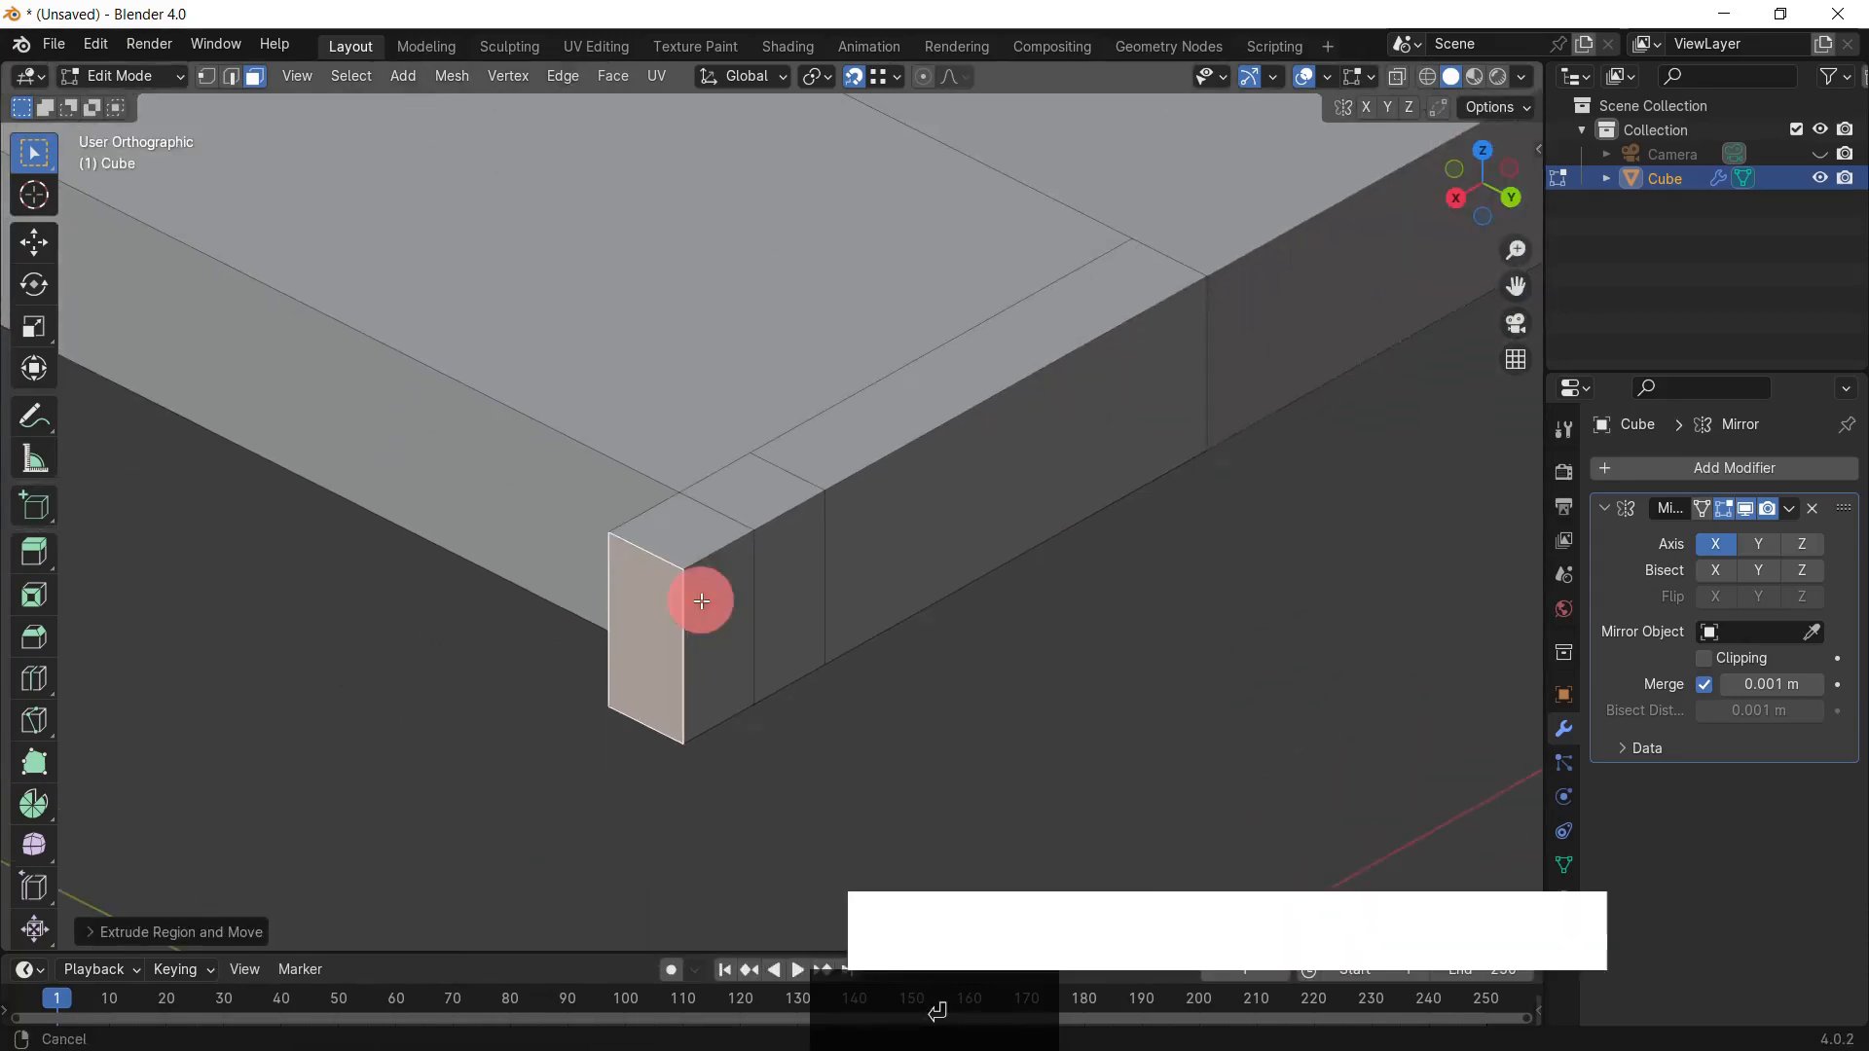
{"action": "left_click", "coordinate": [95, 930]}
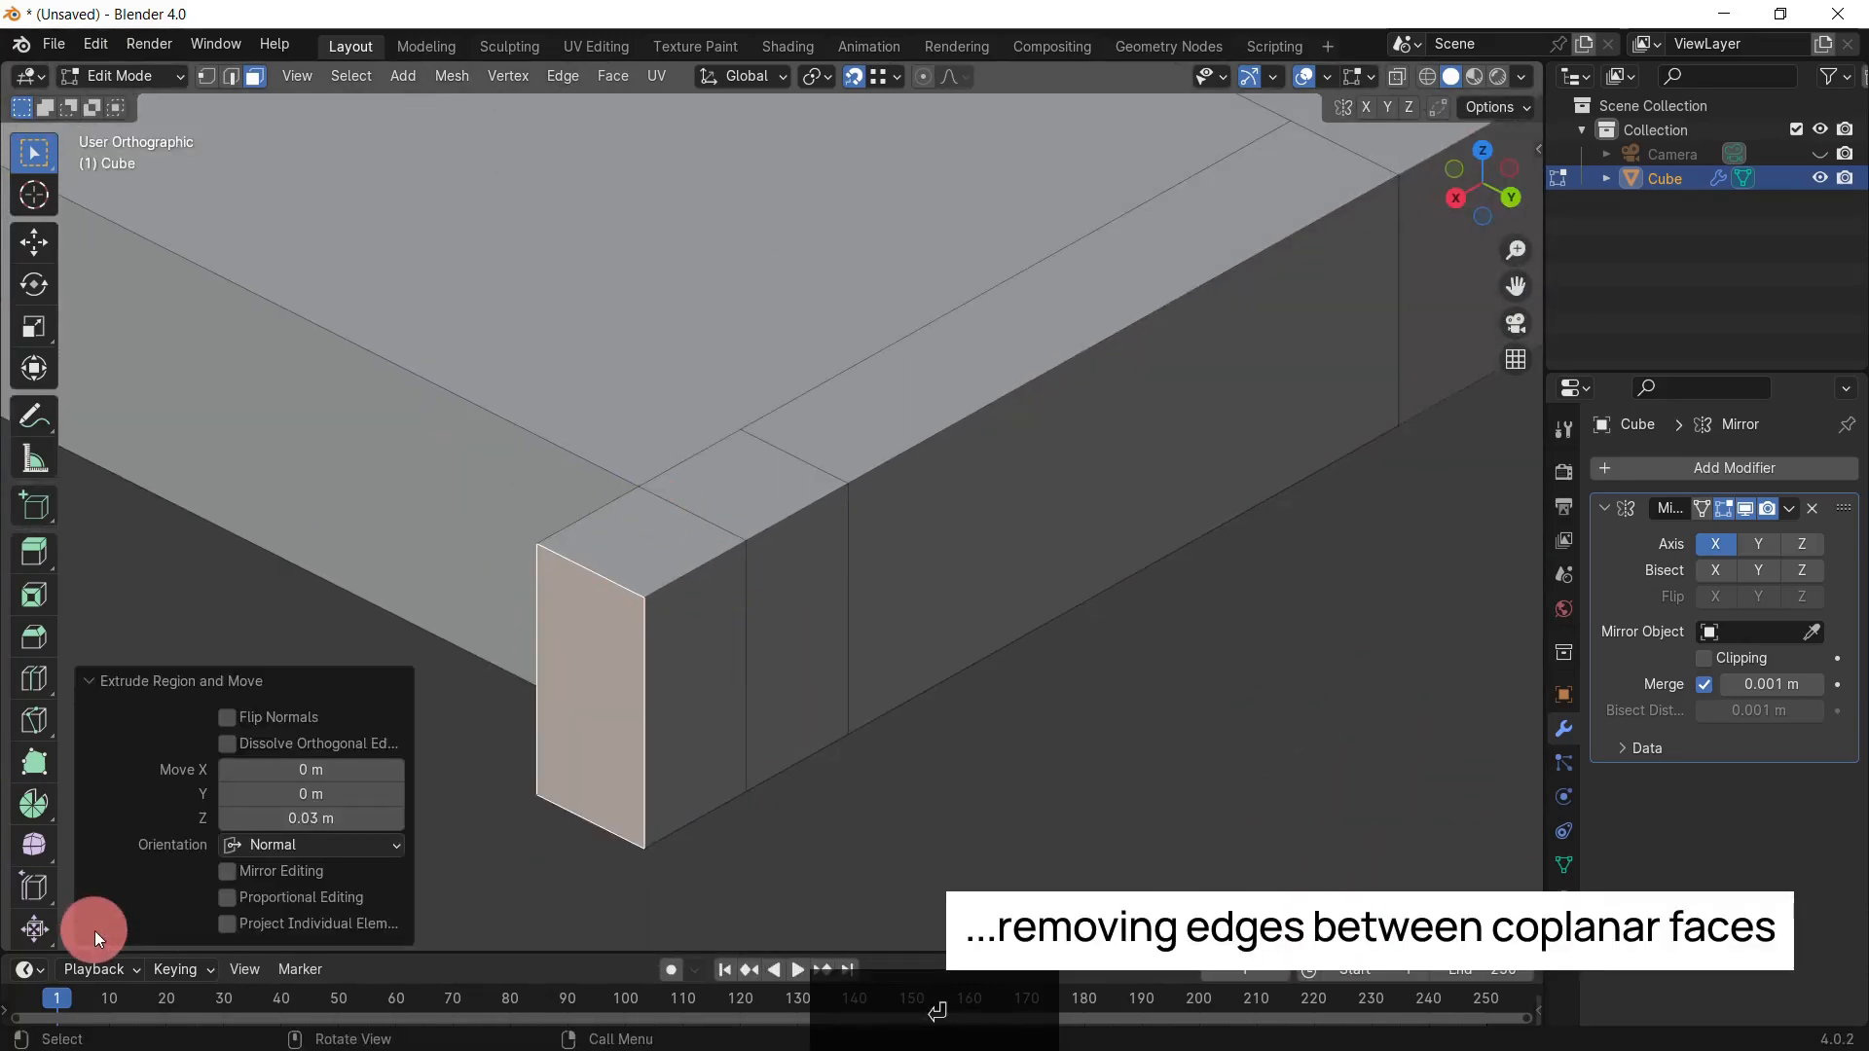
{"action": "left_click", "coordinate": [228, 746]}
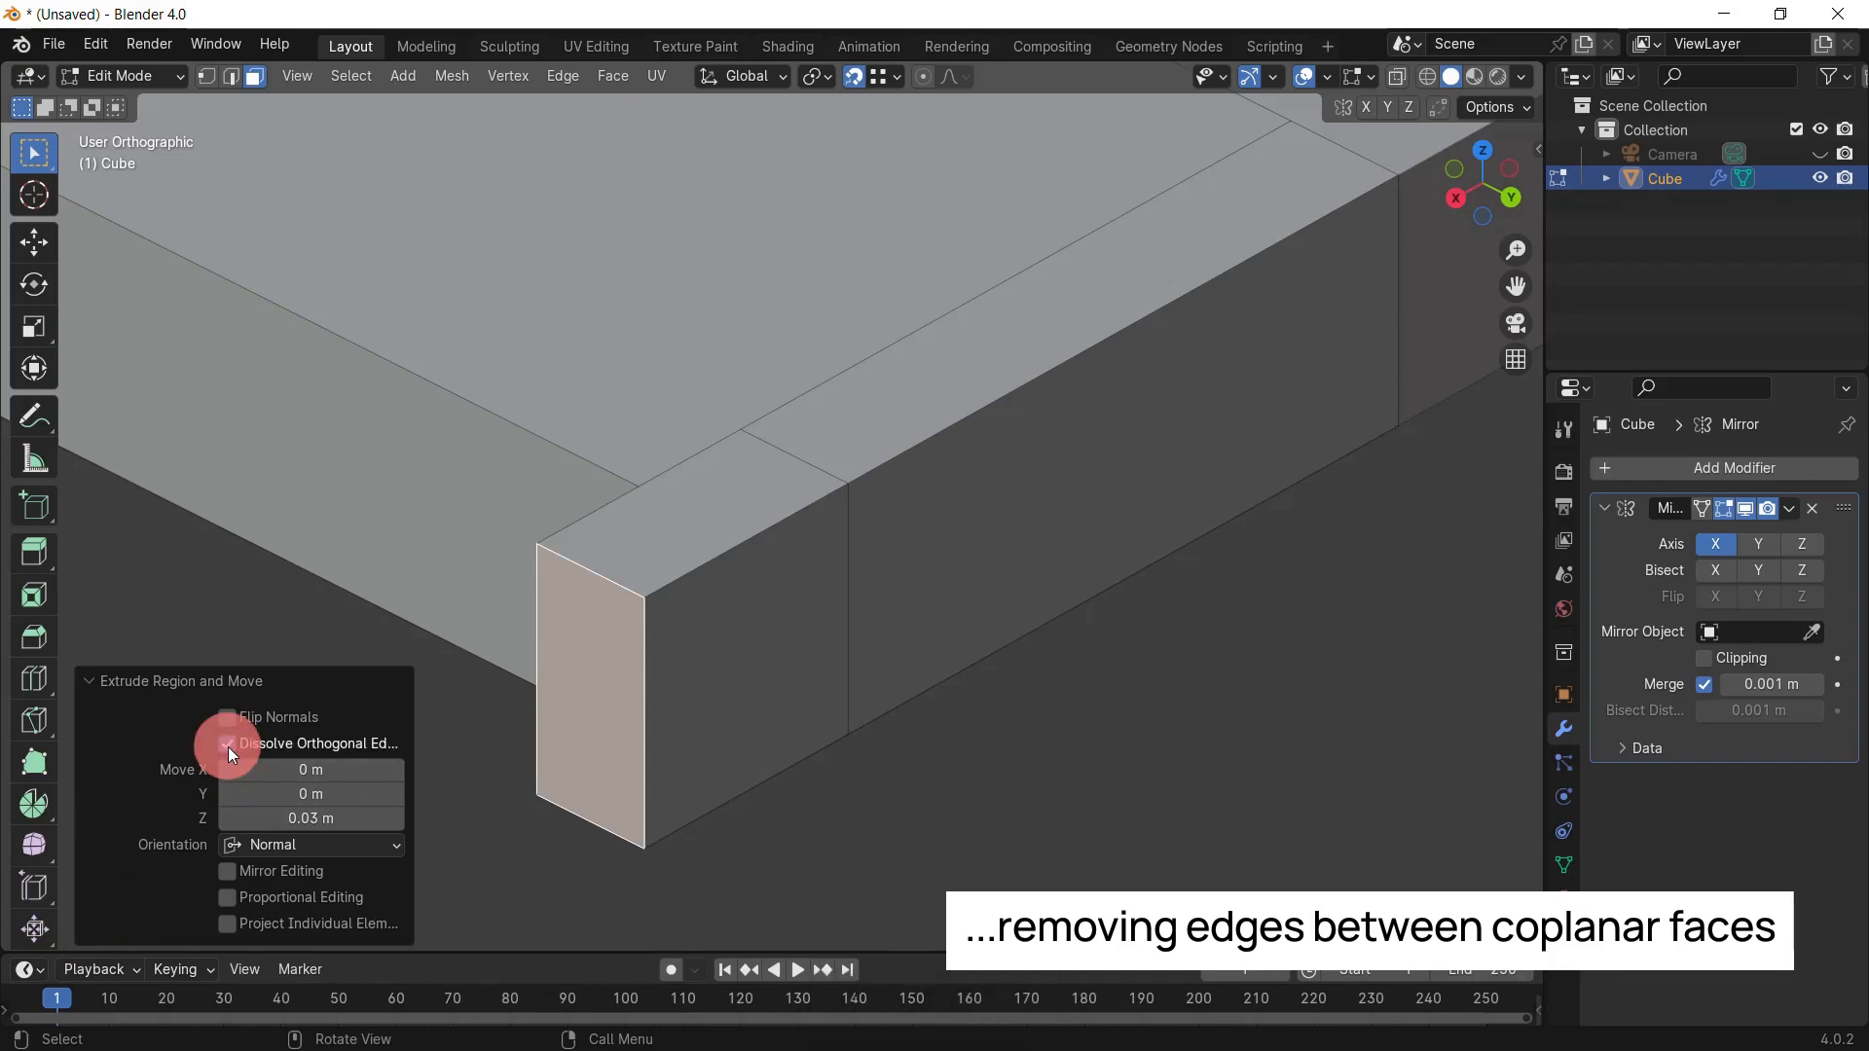
{"action": "left_click", "coordinate": [738, 805]}
Step: Knife-cut the underside of the corner block along Y, from the inner corner vertex to the end edge
{"action": "scroll", "coordinate": [798, 843], "scroll_direction": "down", "scroll_amount": 6}
{"action": "middle_click_drag", "start_coordinate": [813, 647], "coordinate": [672, 593]}
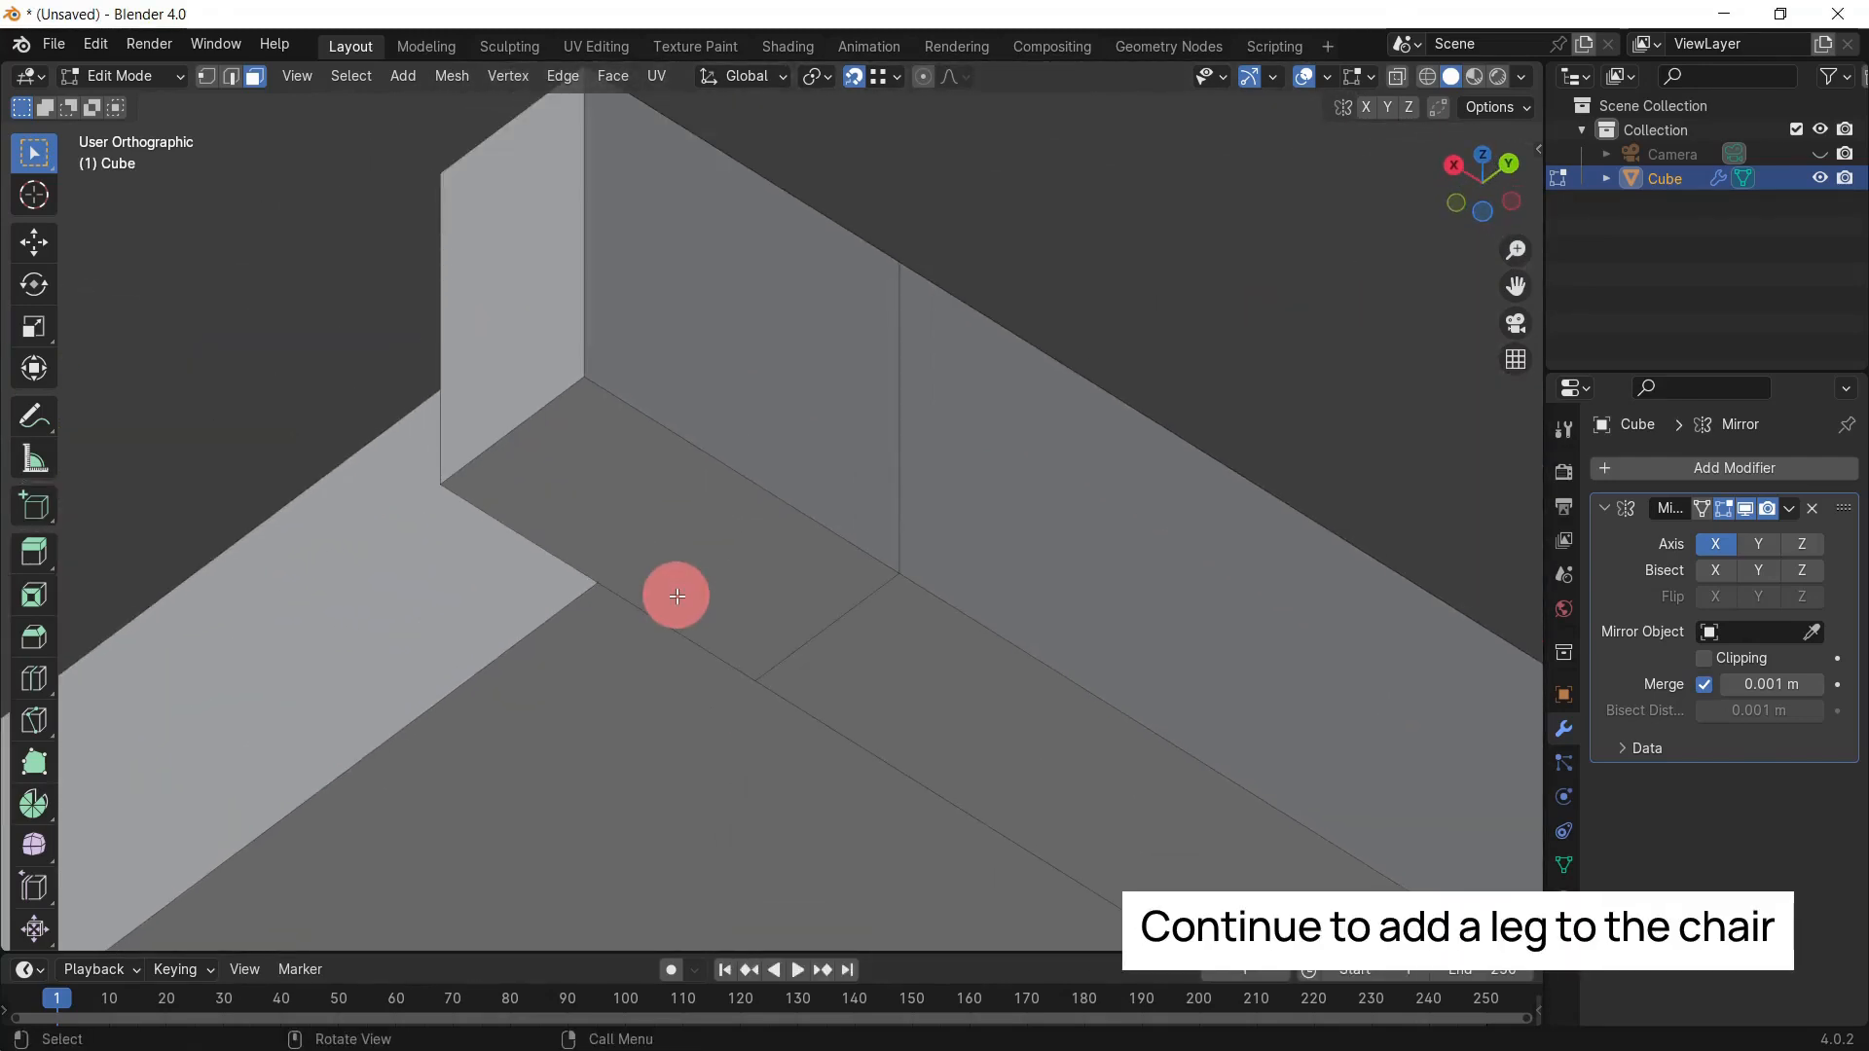
{"action": "key", "text": "k"}
{"action": "key", "text": "y"}
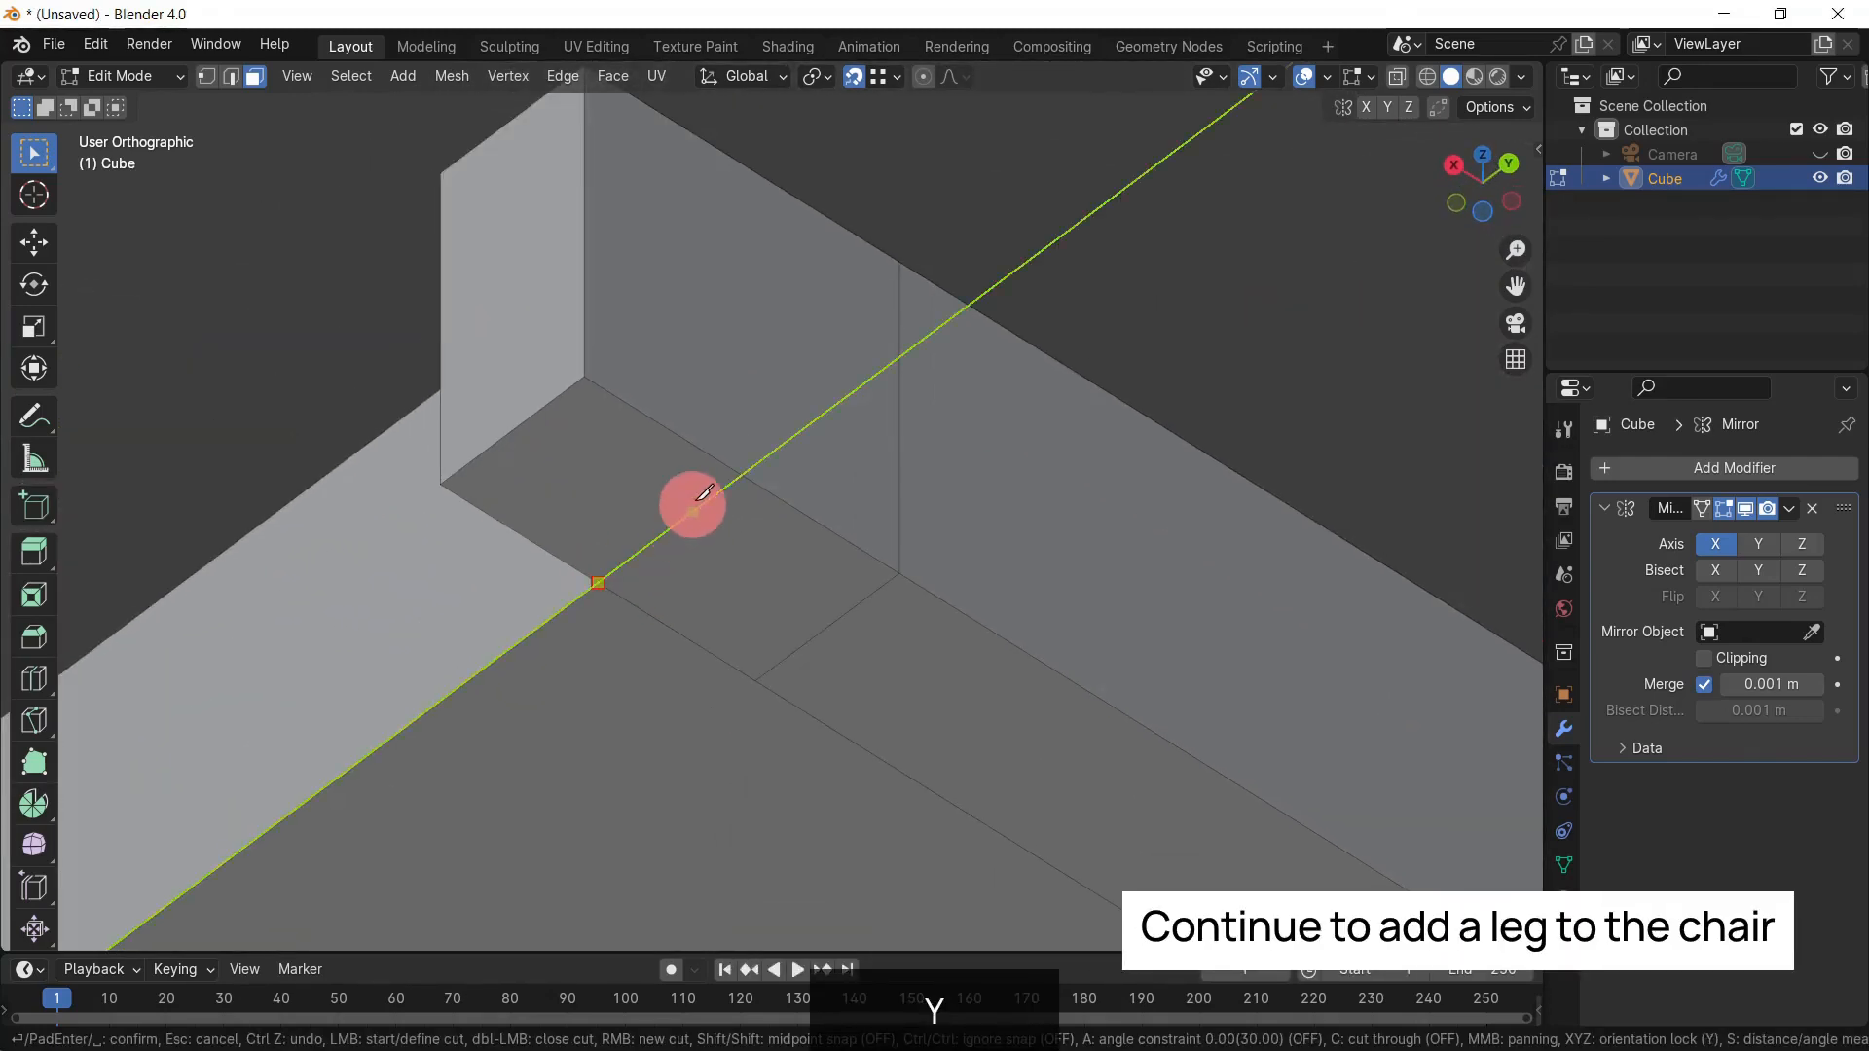
{"action": "left_click", "coordinate": [732, 464]}
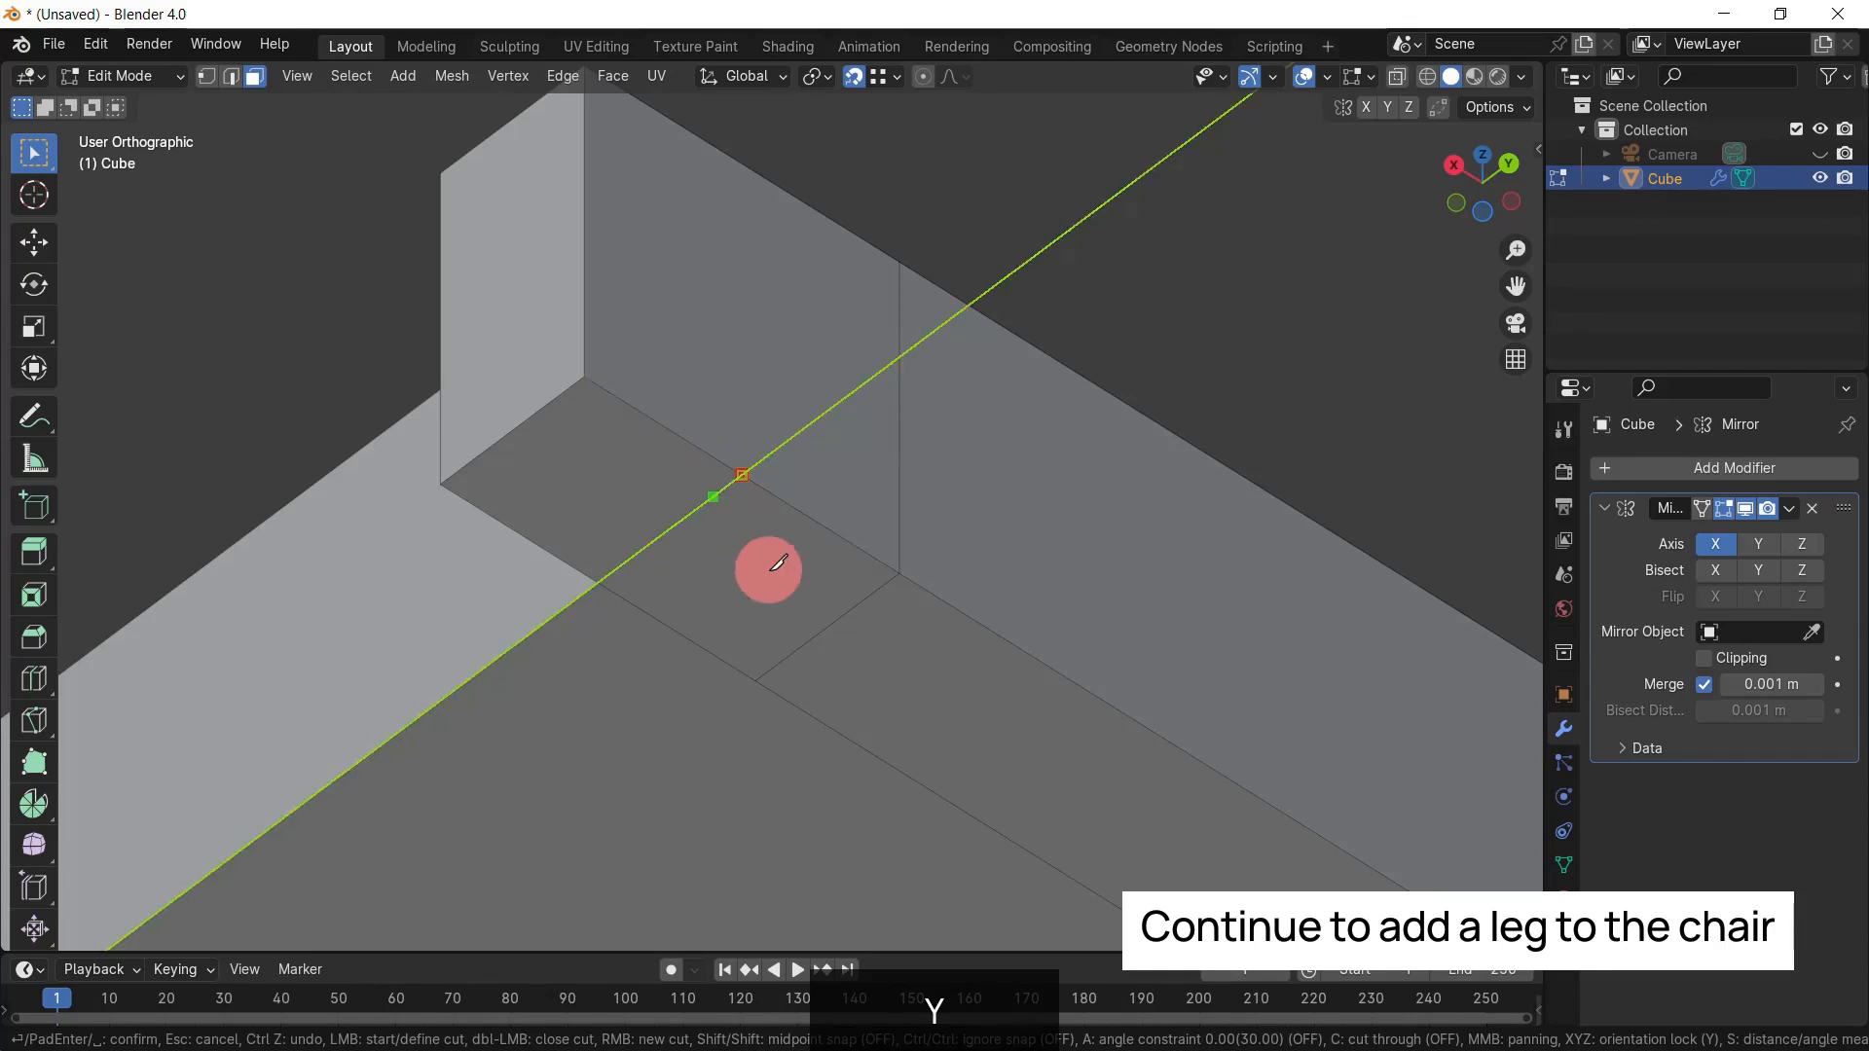
{"action": "key", "text": "Return"}
Step: Select the square underside face of the protruding corner and extrude it 0.38 m down to form the leg
{"action": "key", "text": "5"}
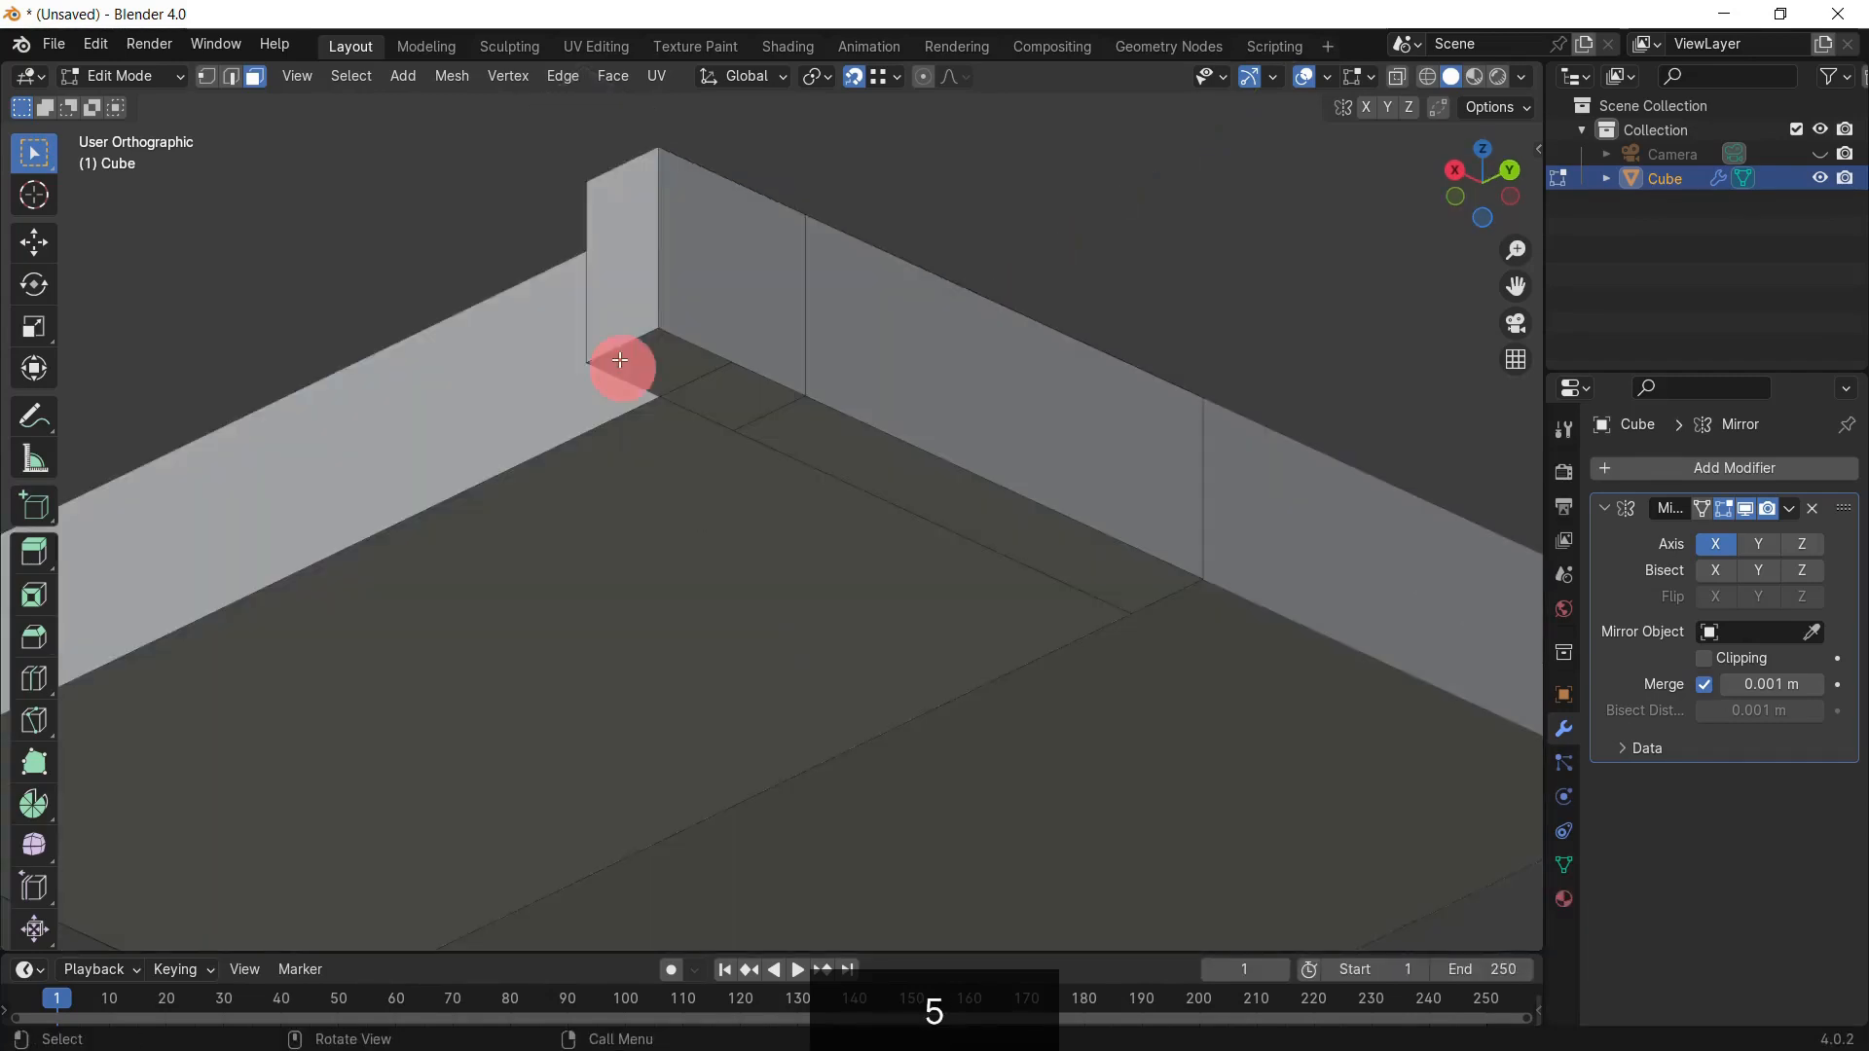
{"action": "scroll", "coordinate": [619, 361], "scroll_direction": "up", "scroll_amount": 2}
{"action": "middle_click_drag", "start_coordinate": [629, 341], "coordinate": [710, 563], "text": "shift"}
{"action": "scroll", "coordinate": [710, 564], "scroll_direction": "up", "scroll_amount": 2}
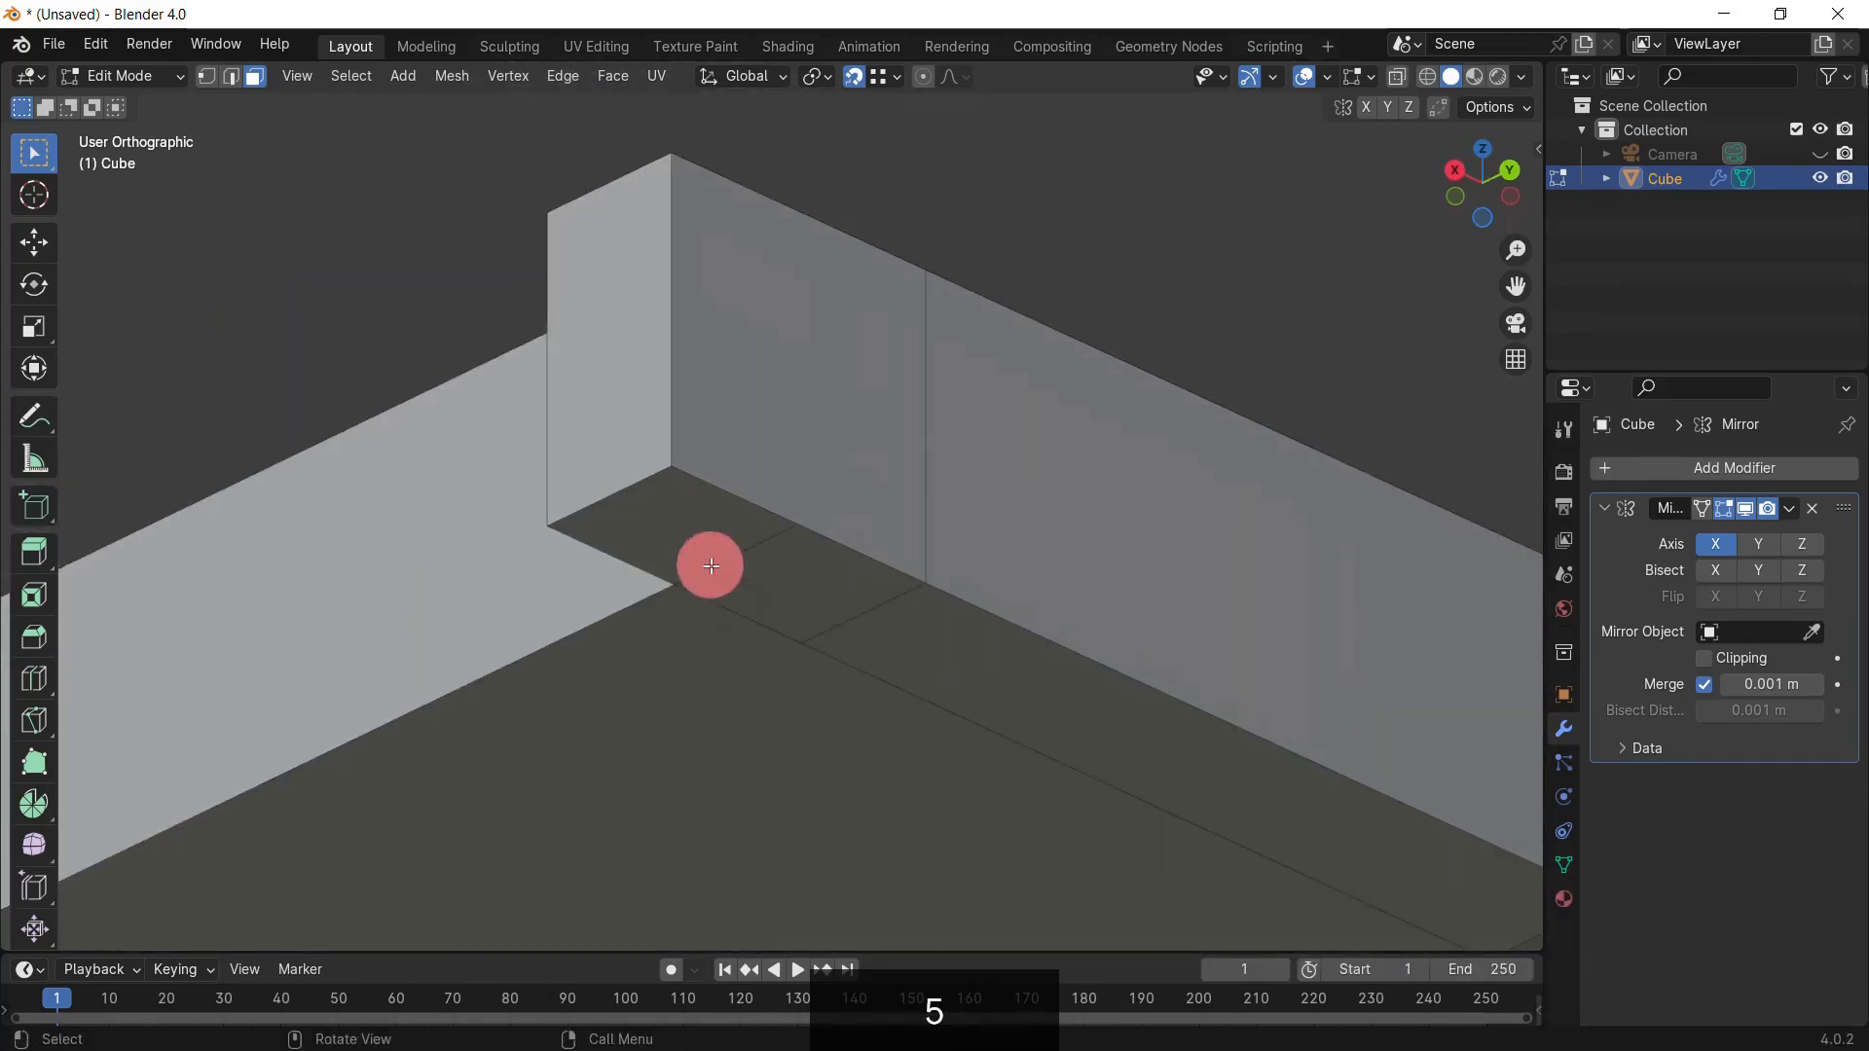
{"action": "left_click", "coordinate": [629, 542]}
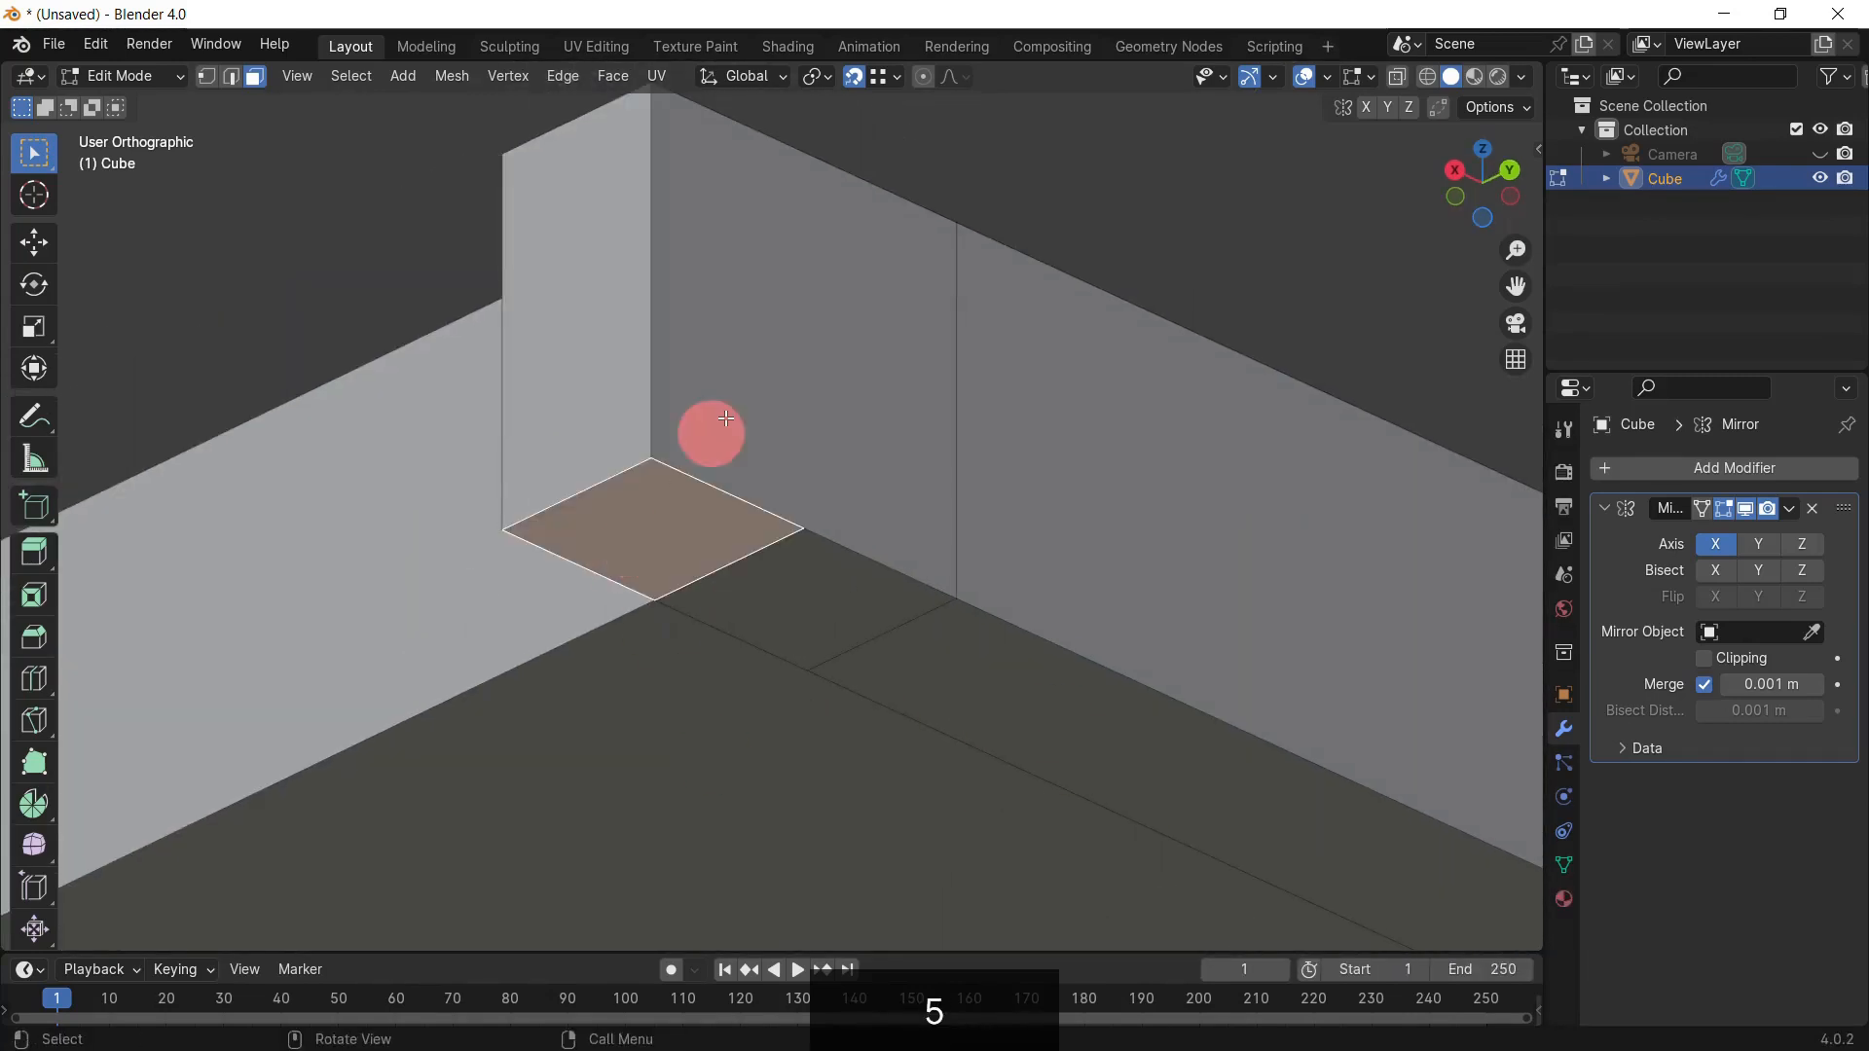
{"action": "middle_click_drag", "start_coordinate": [759, 354], "coordinate": [800, 379], "text": "ctrl"}
{"action": "middle_click_drag", "start_coordinate": [800, 380], "coordinate": [768, 592]}
{"action": "key", "text": "KP_1"}
{"action": "key", "text": "e"}
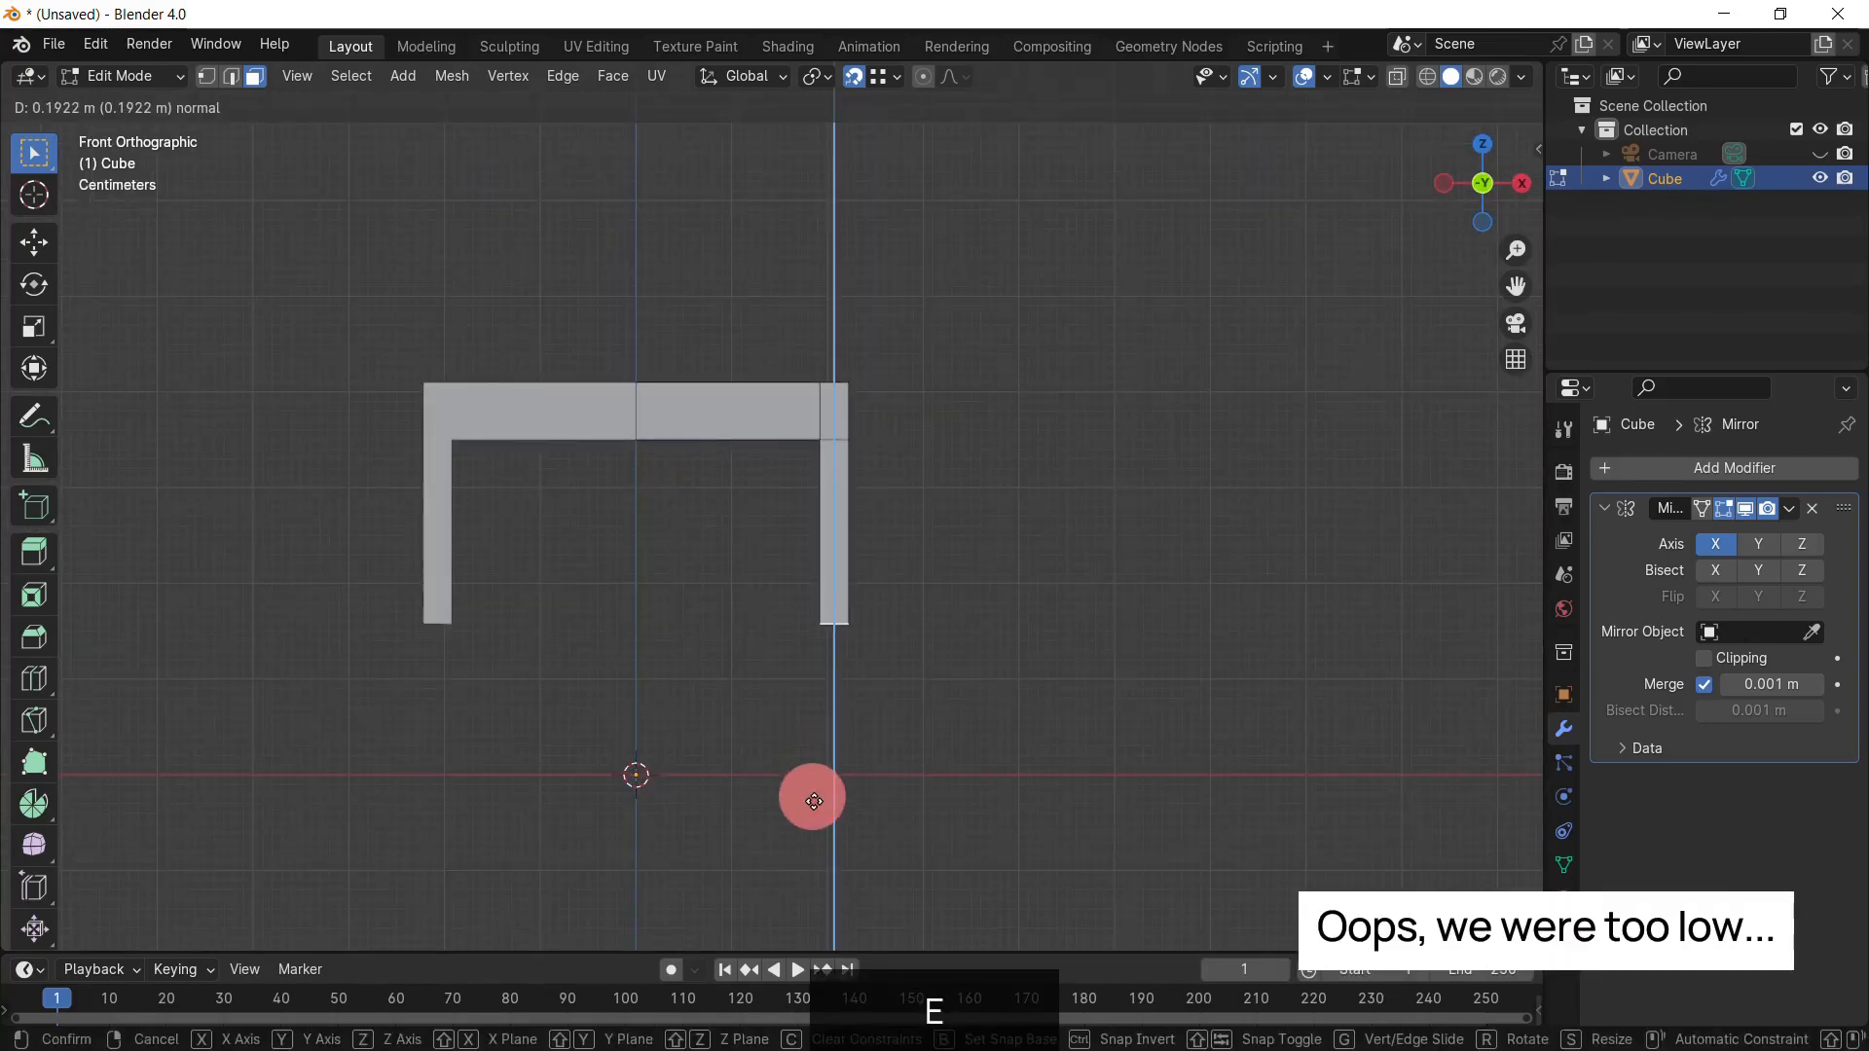
{"action": "type", "text": "0.38"}
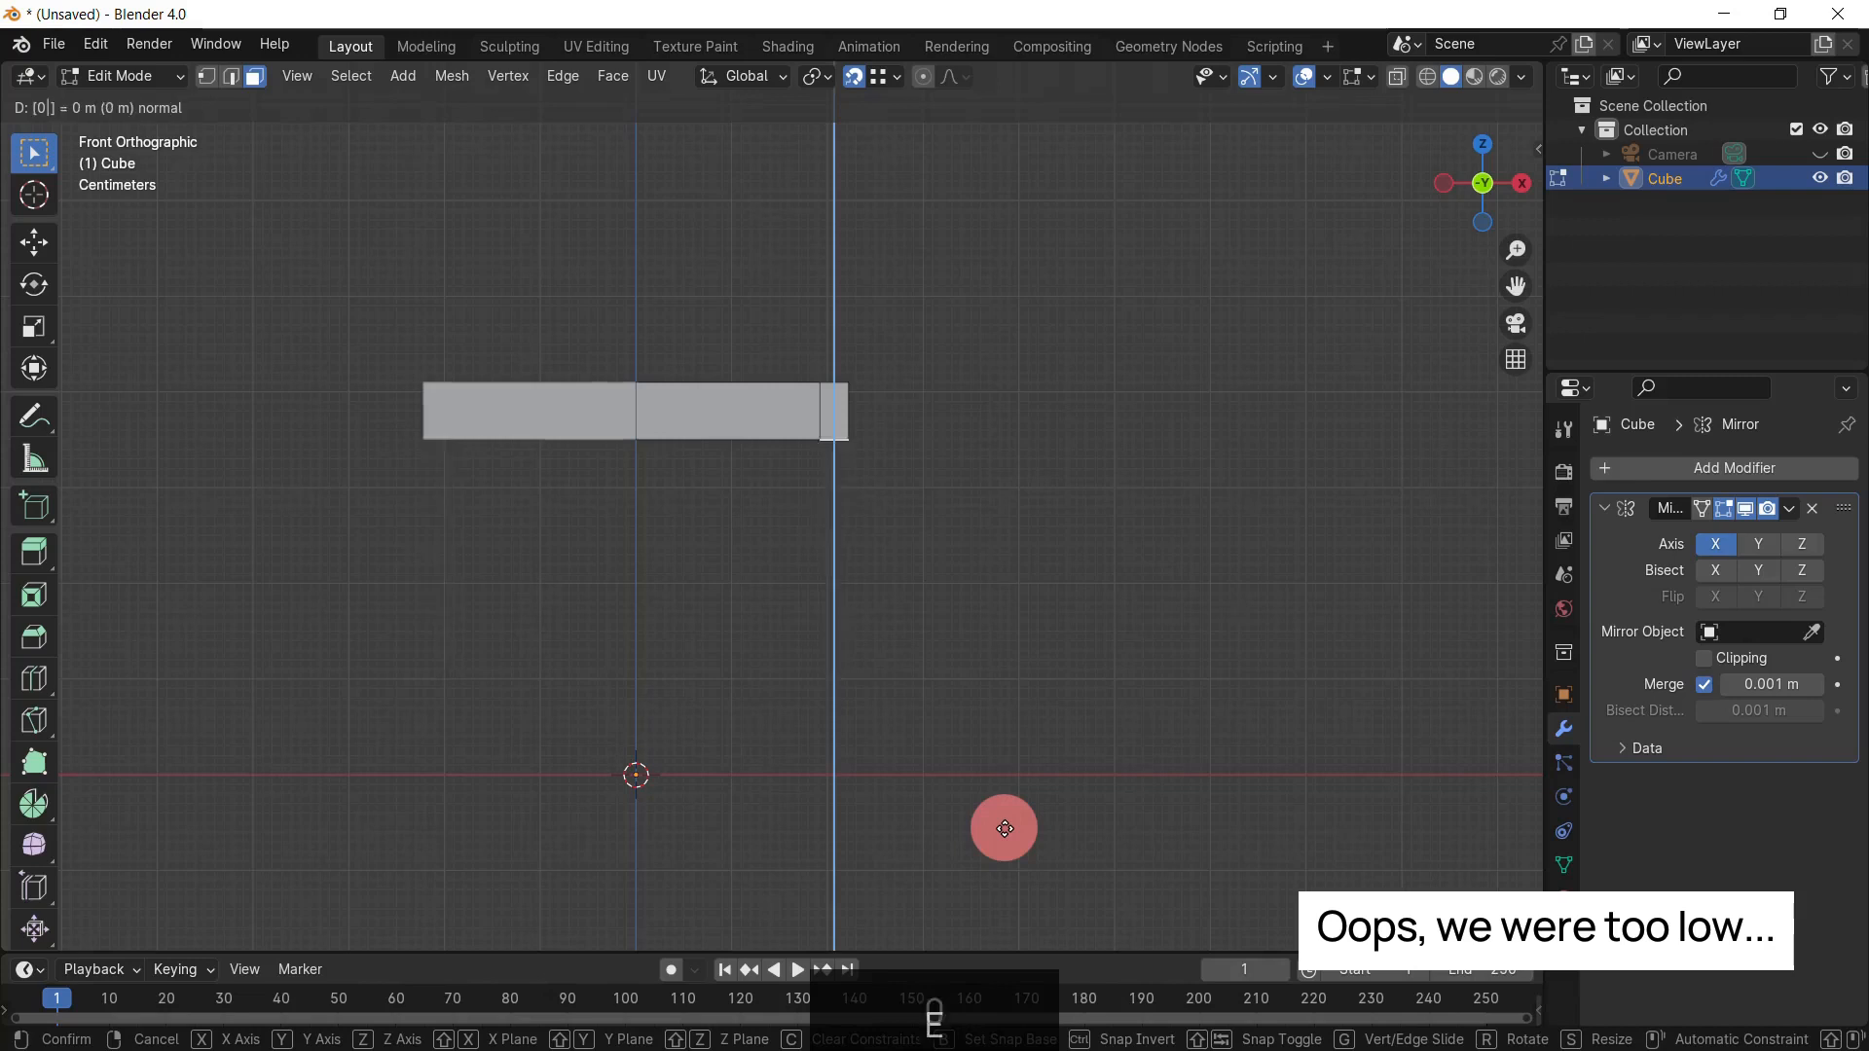
{"action": "key", "text": "Return"}
Step: Examine the extruded legs from the front and in perspective, checking where their lower ends sit relative to the ground plane
{"action": "scroll", "coordinate": [1002, 821], "scroll_direction": "up", "scroll_amount": 2}
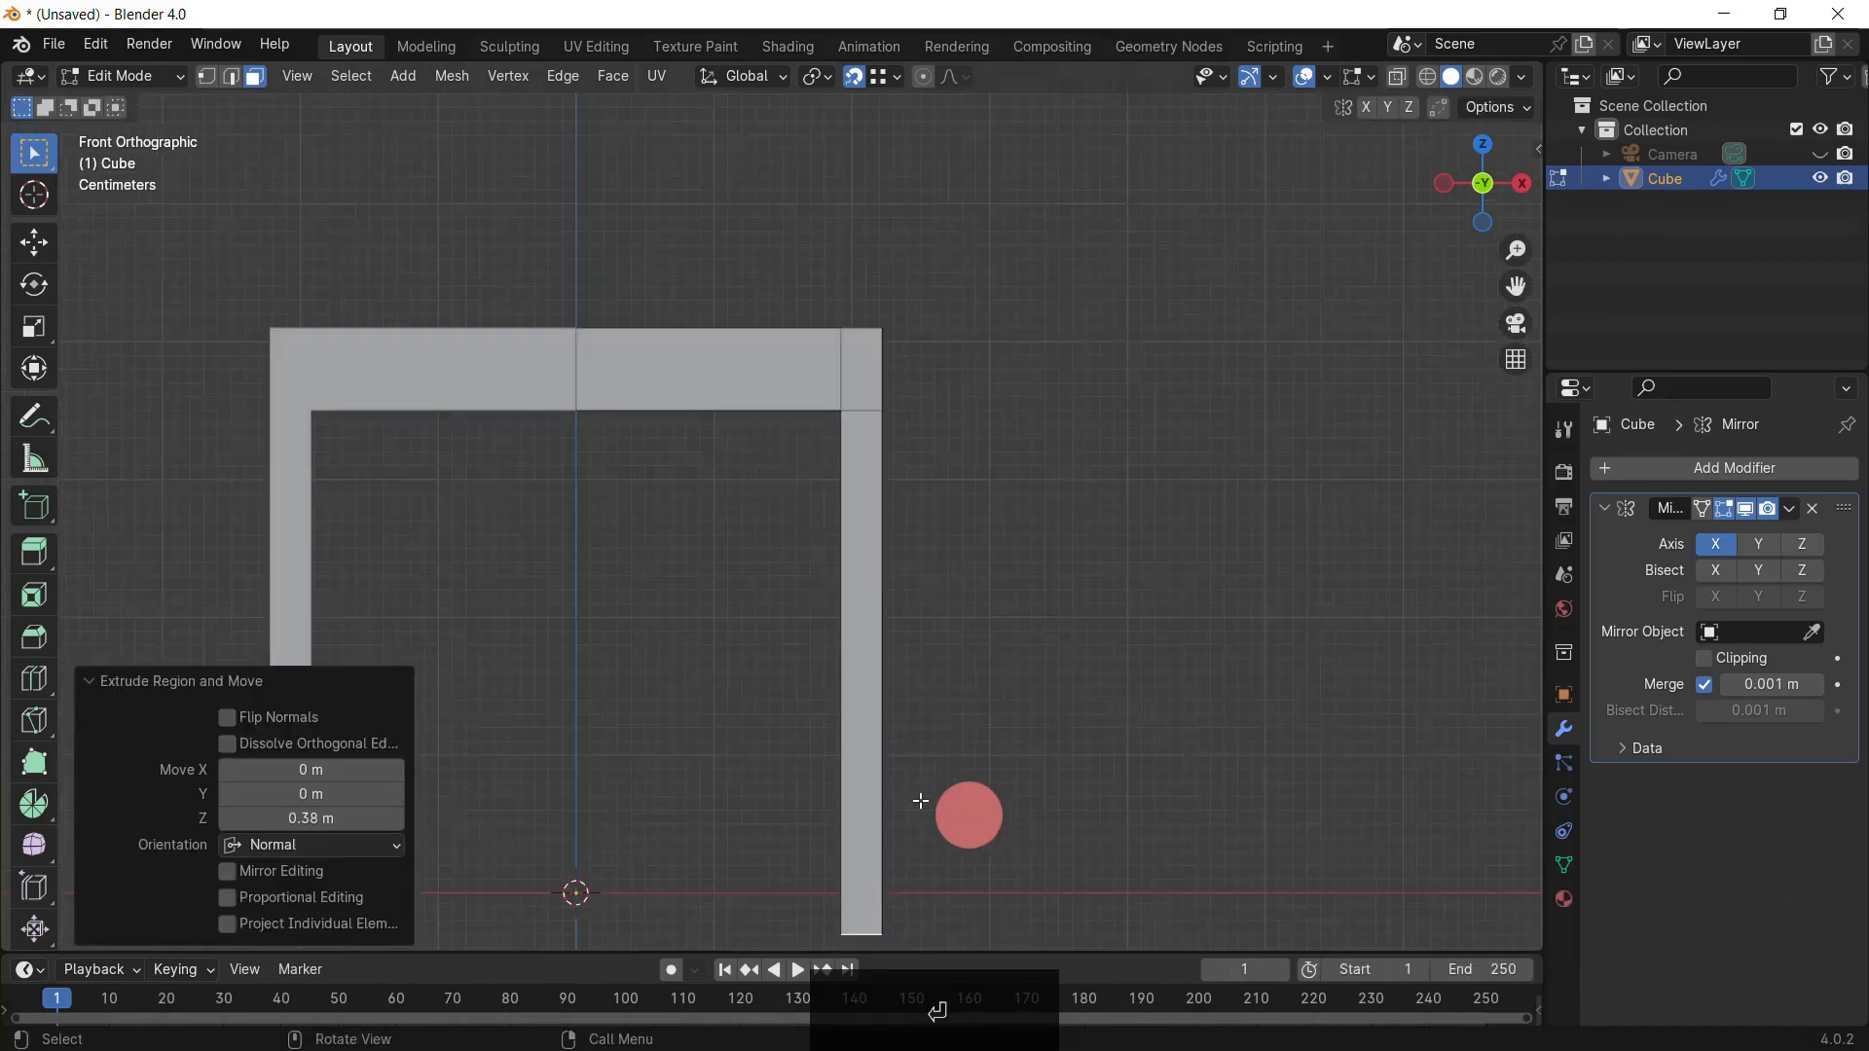
{"action": "middle_click_drag", "start_coordinate": [968, 808], "coordinate": [1161, 546], "text": "shift"}
{"action": "scroll", "coordinate": [1247, 734], "scroll_direction": "up", "scroll_amount": 3}
{"action": "scroll", "coordinate": [1246, 734], "scroll_direction": "down", "scroll_amount": 3}
{"action": "middle_click_drag", "start_coordinate": [1284, 584], "coordinate": [1226, 828], "text": "shift"}
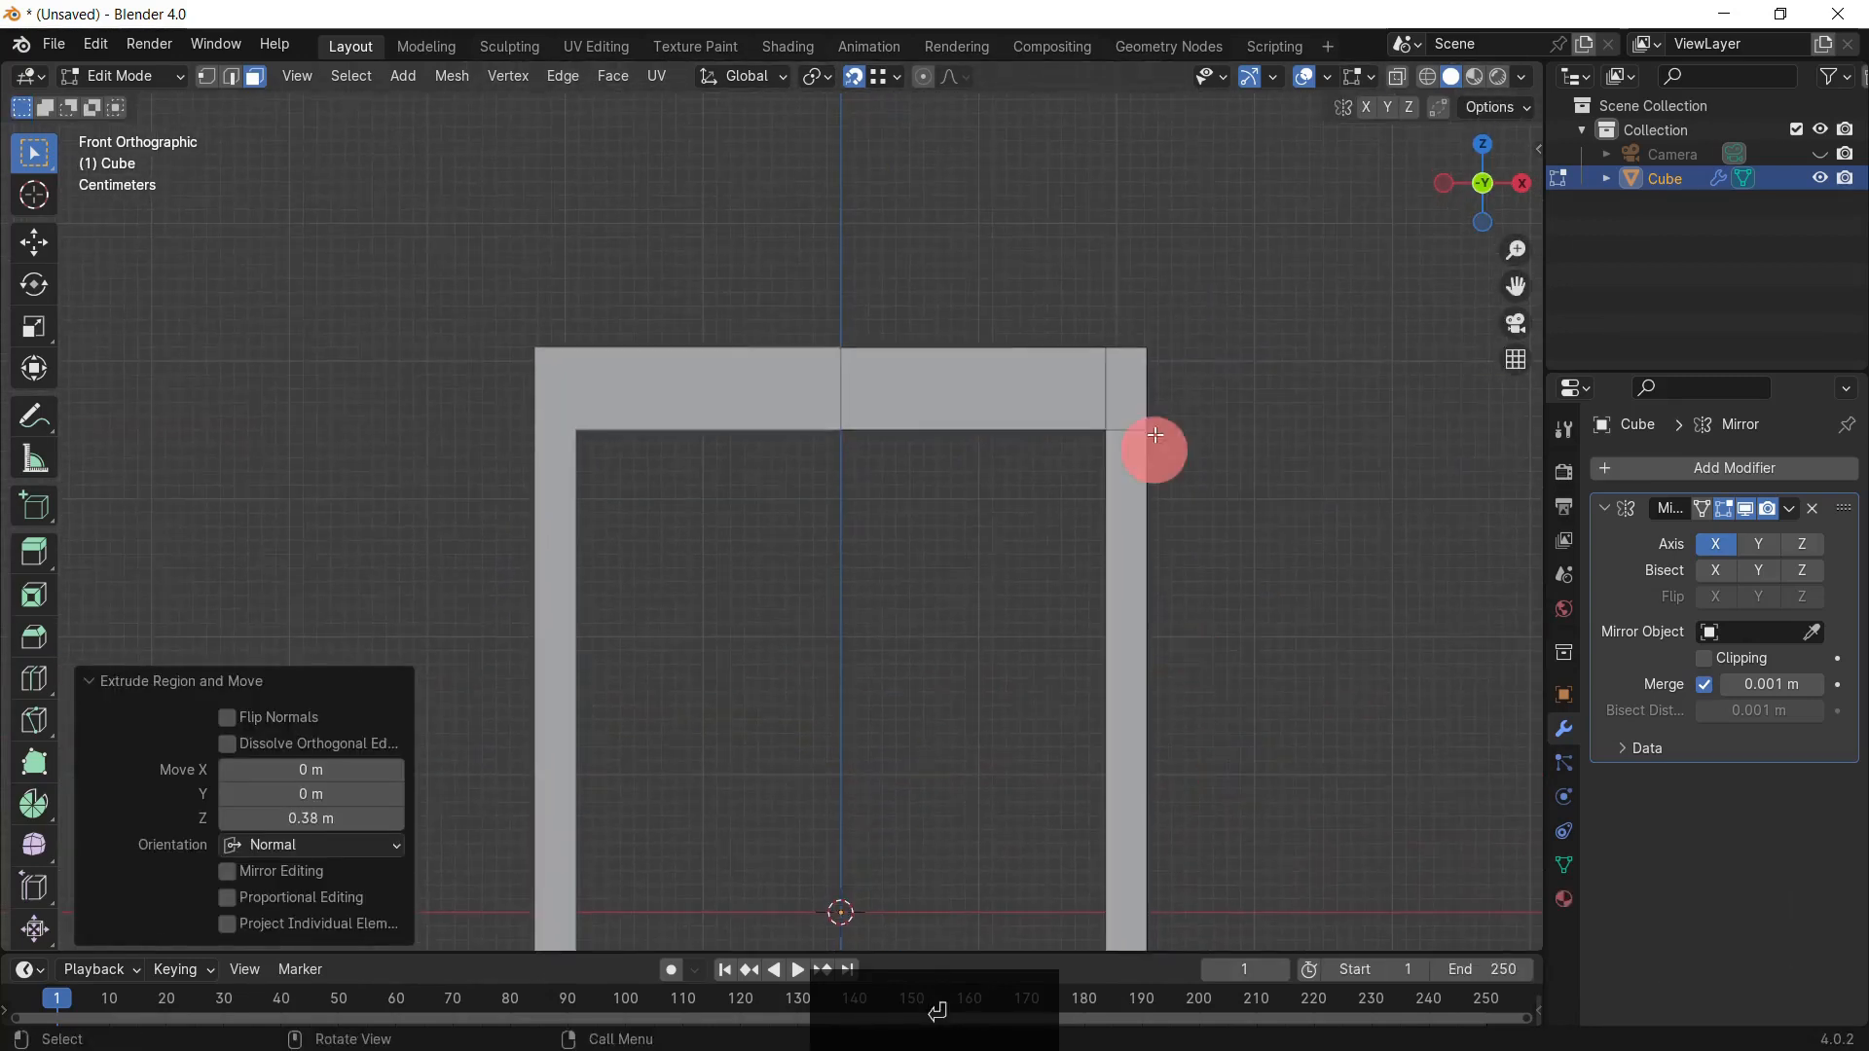
{"action": "scroll", "coordinate": [1151, 450], "scroll_direction": "up", "scroll_amount": 3}
{"action": "middle_click_drag", "start_coordinate": [1127, 350], "coordinate": [421, 592], "text": "shift"}
{"action": "scroll", "coordinate": [873, 512], "scroll_direction": "down", "scroll_amount": 4}
{"action": "middle_click_drag", "start_coordinate": [984, 467], "coordinate": [847, 534]}
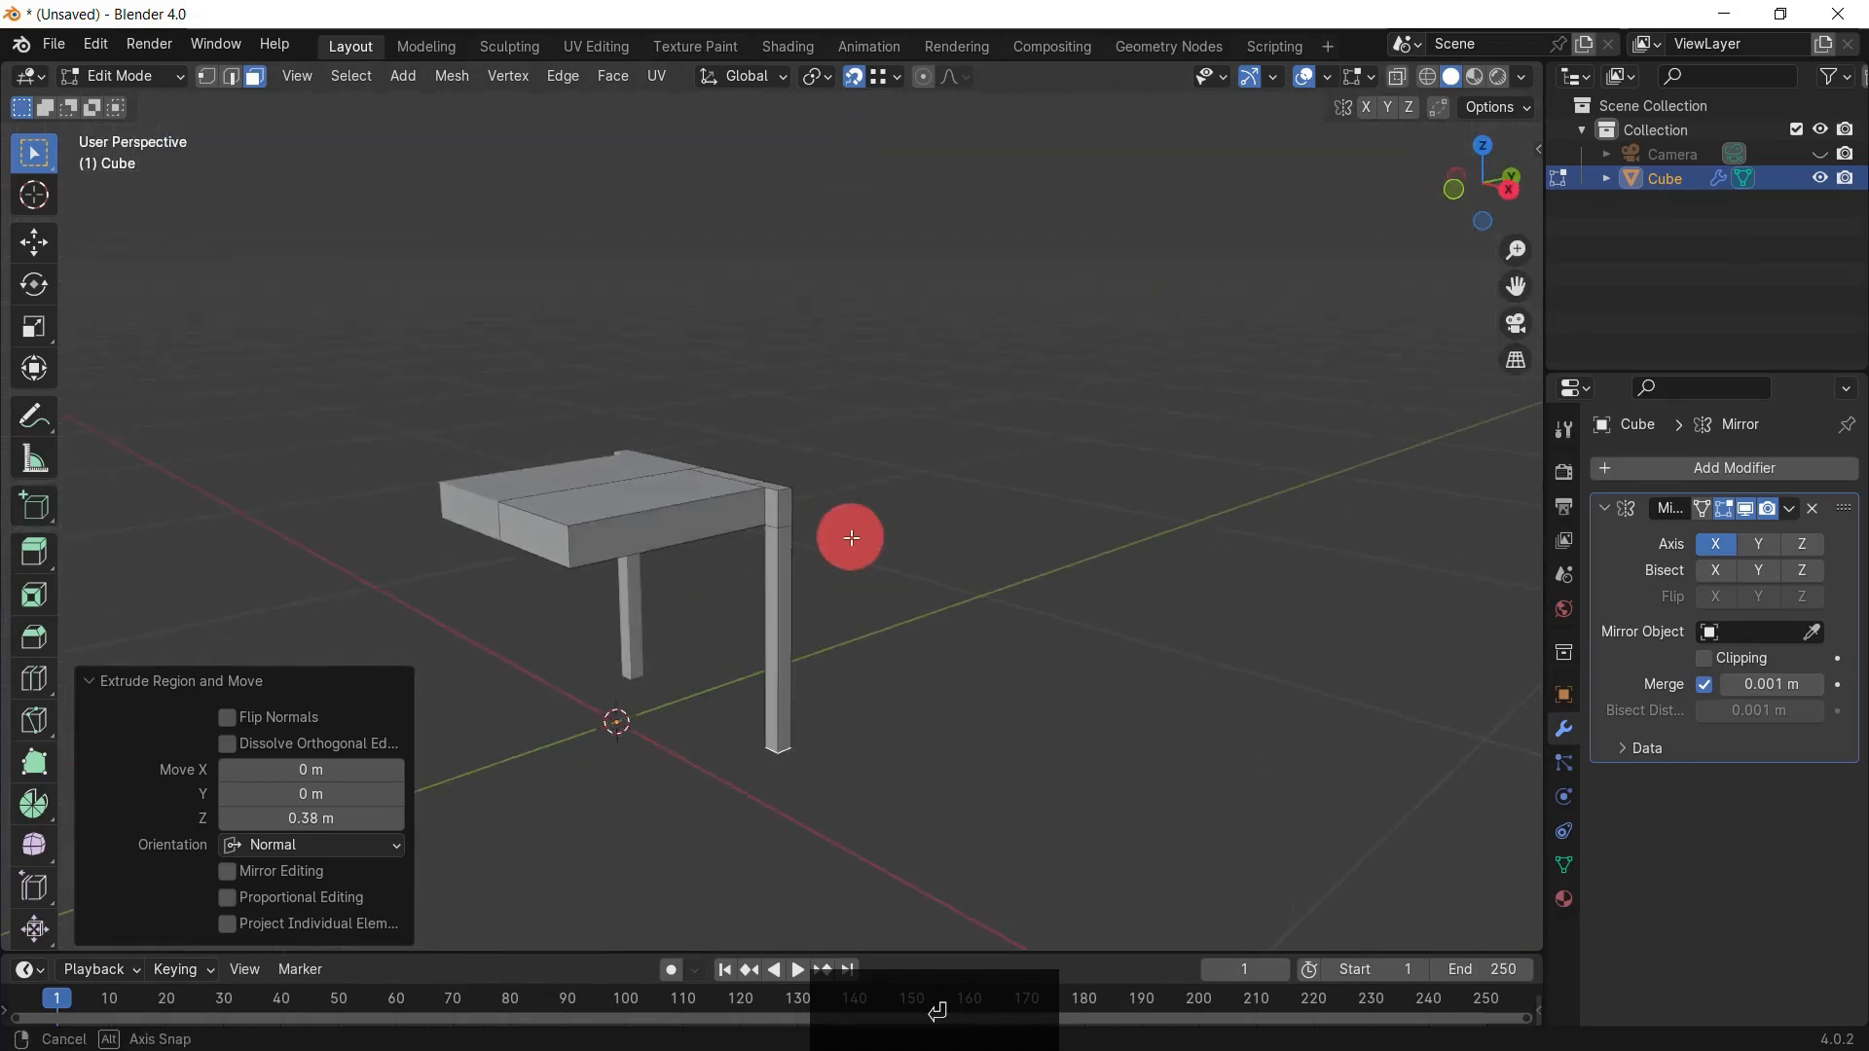
{"action": "middle_click_drag", "start_coordinate": [814, 633], "coordinate": [752, 615]}
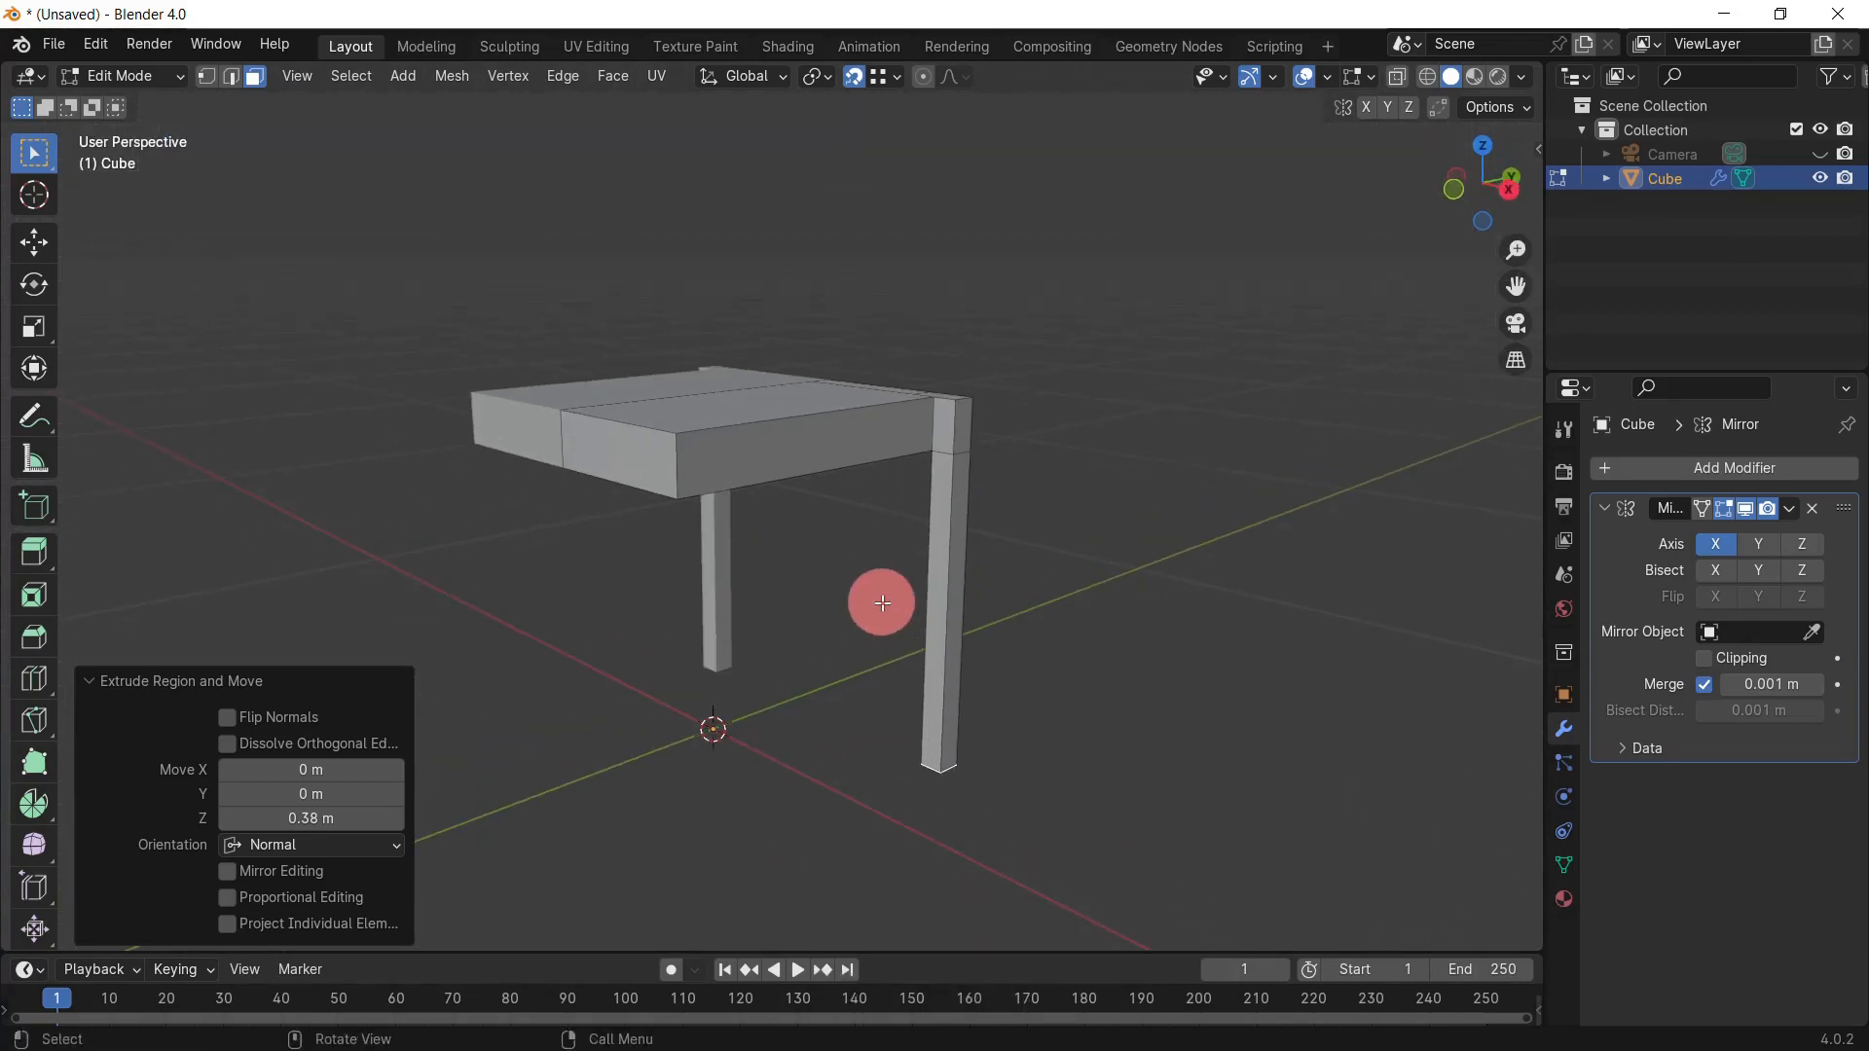
Step: Move the entire mesh 0.03 m up along Z so the leg ends rest on the ground plane
{"action": "left_click", "coordinate": [882, 603]}
{"action": "key", "text": "a"}
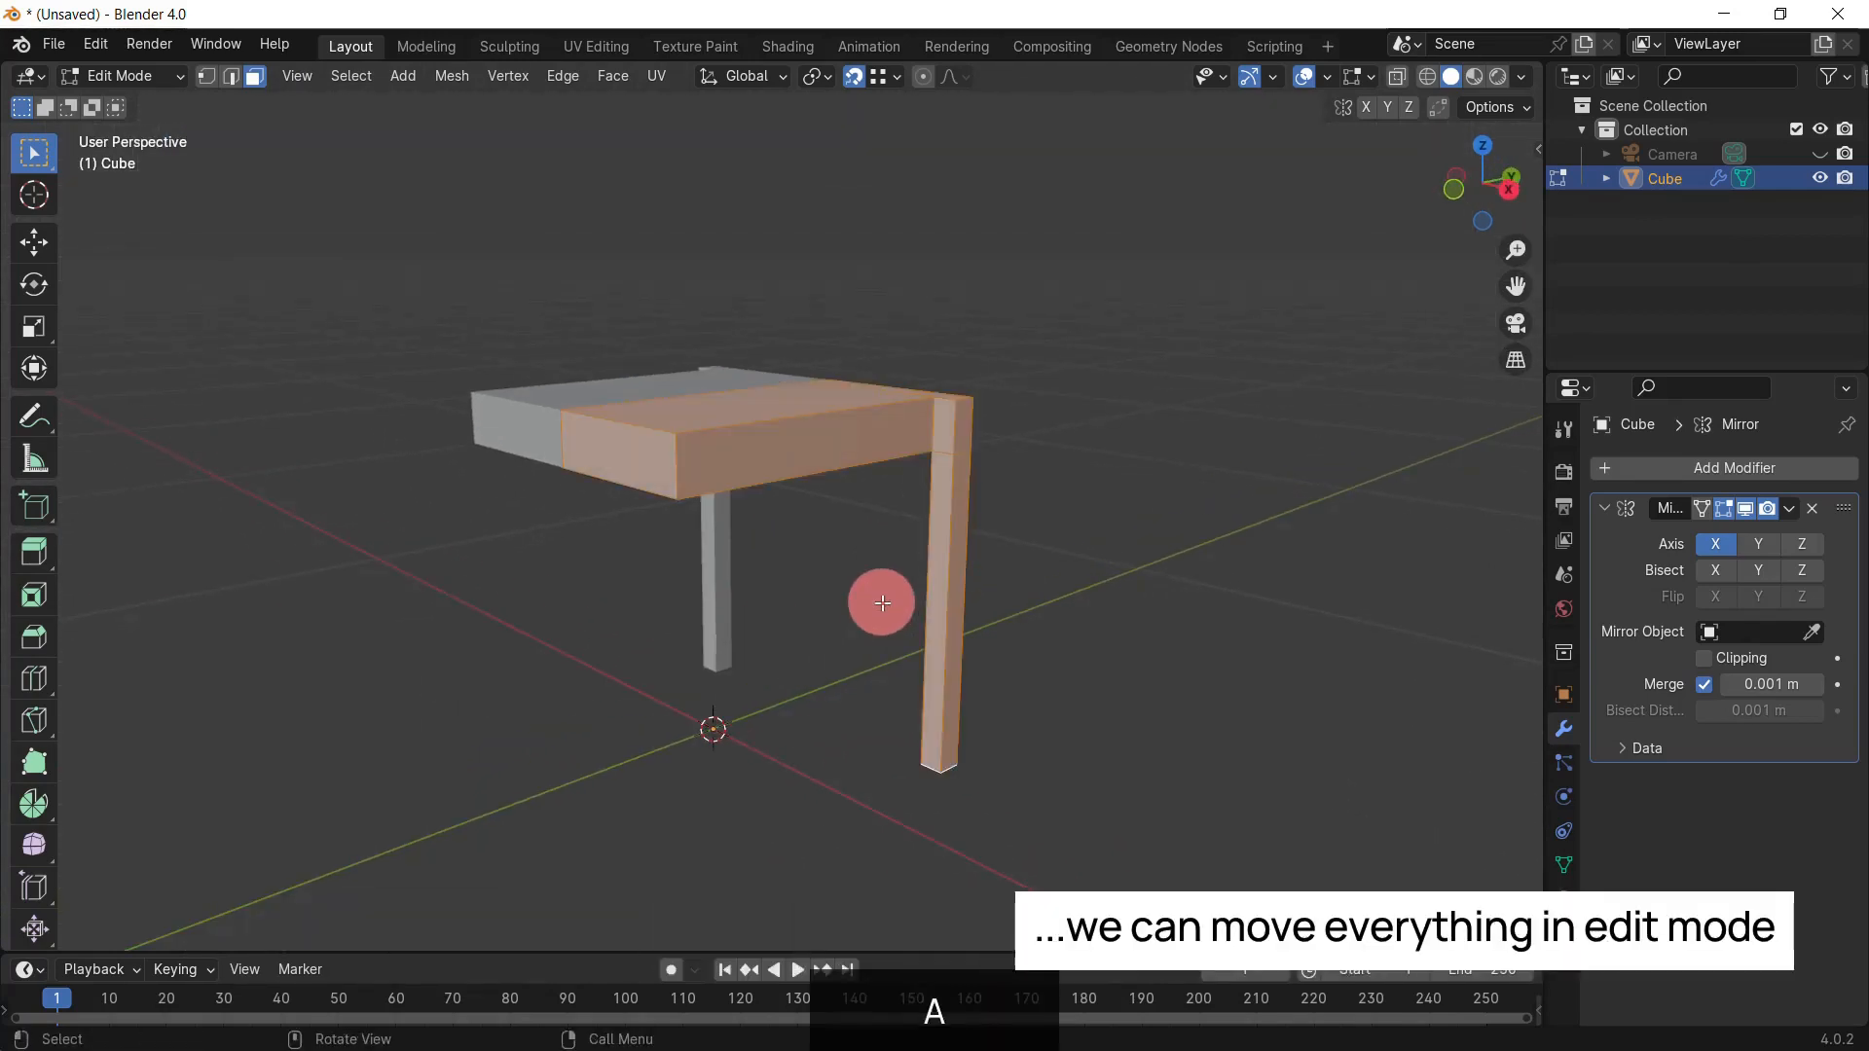
{"action": "key", "text": "g"}
{"action": "key", "text": "z"}
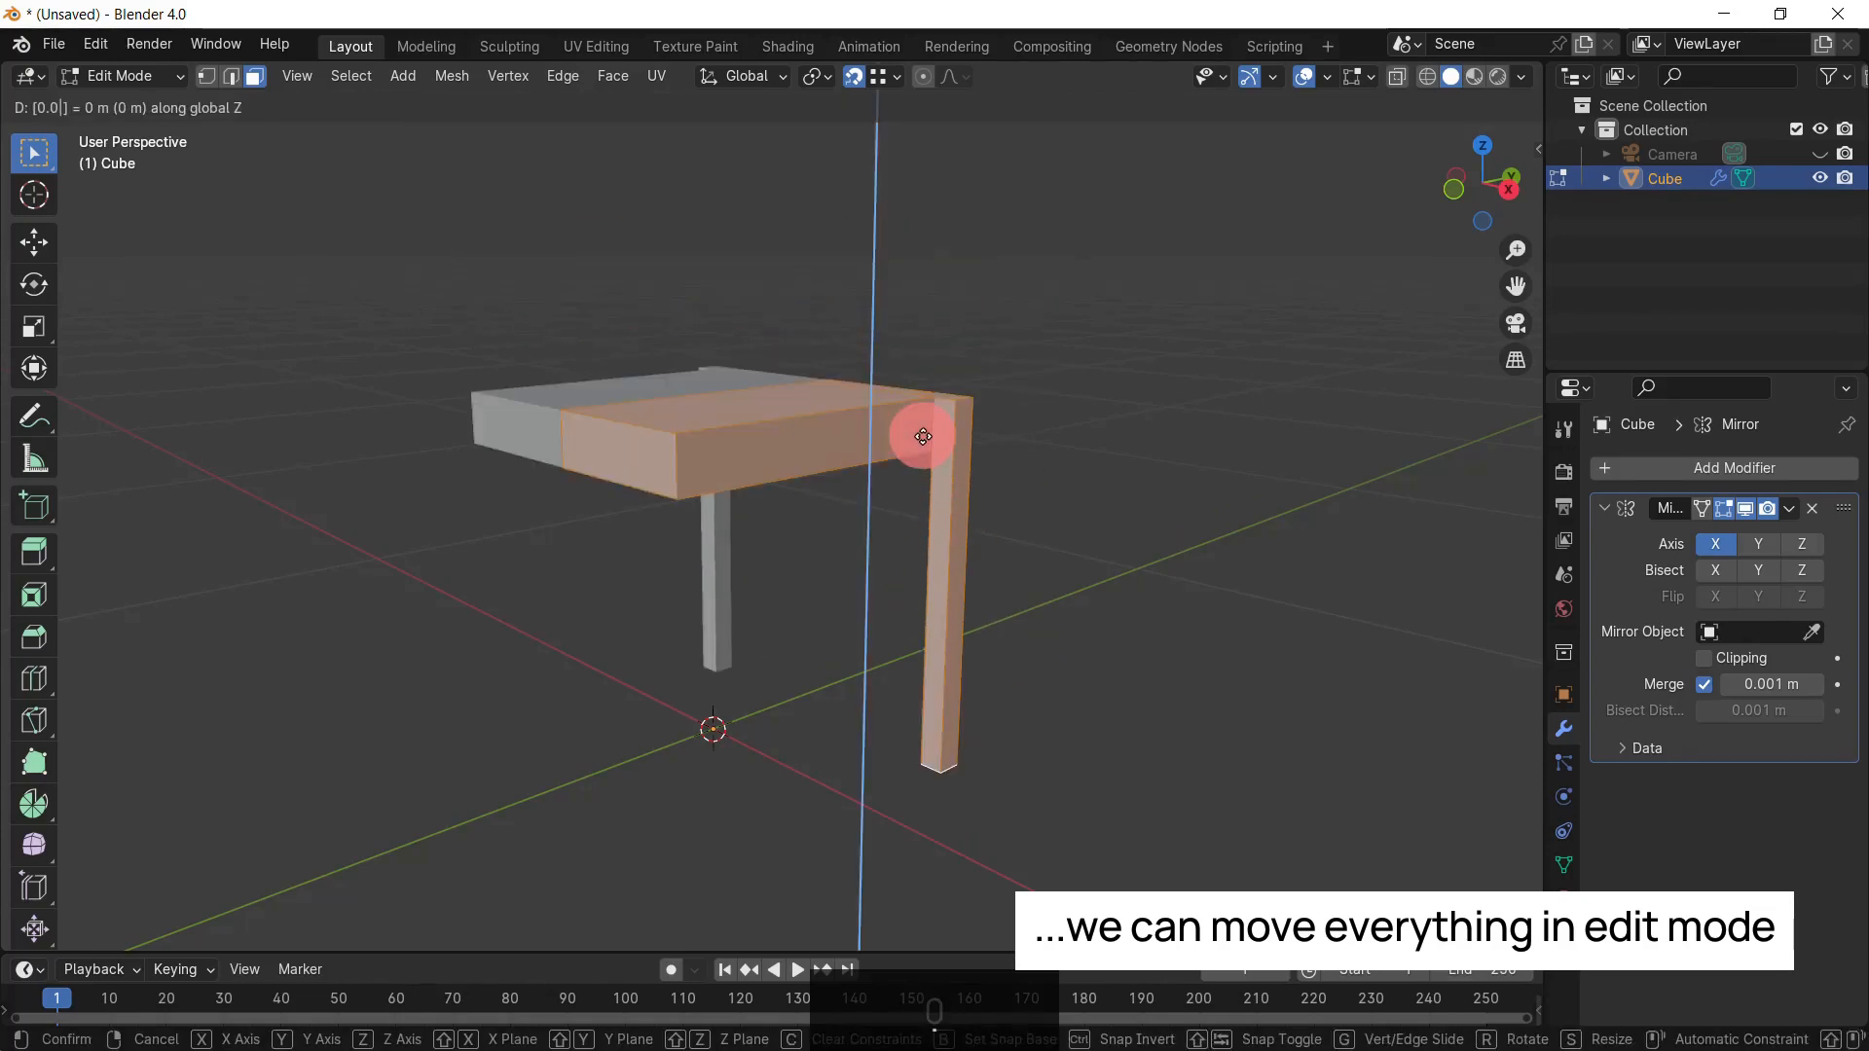
{"action": "key", "text": "3"}
{"action": "key", "text": "Return"}
{"action": "key", "text": "KP_1"}
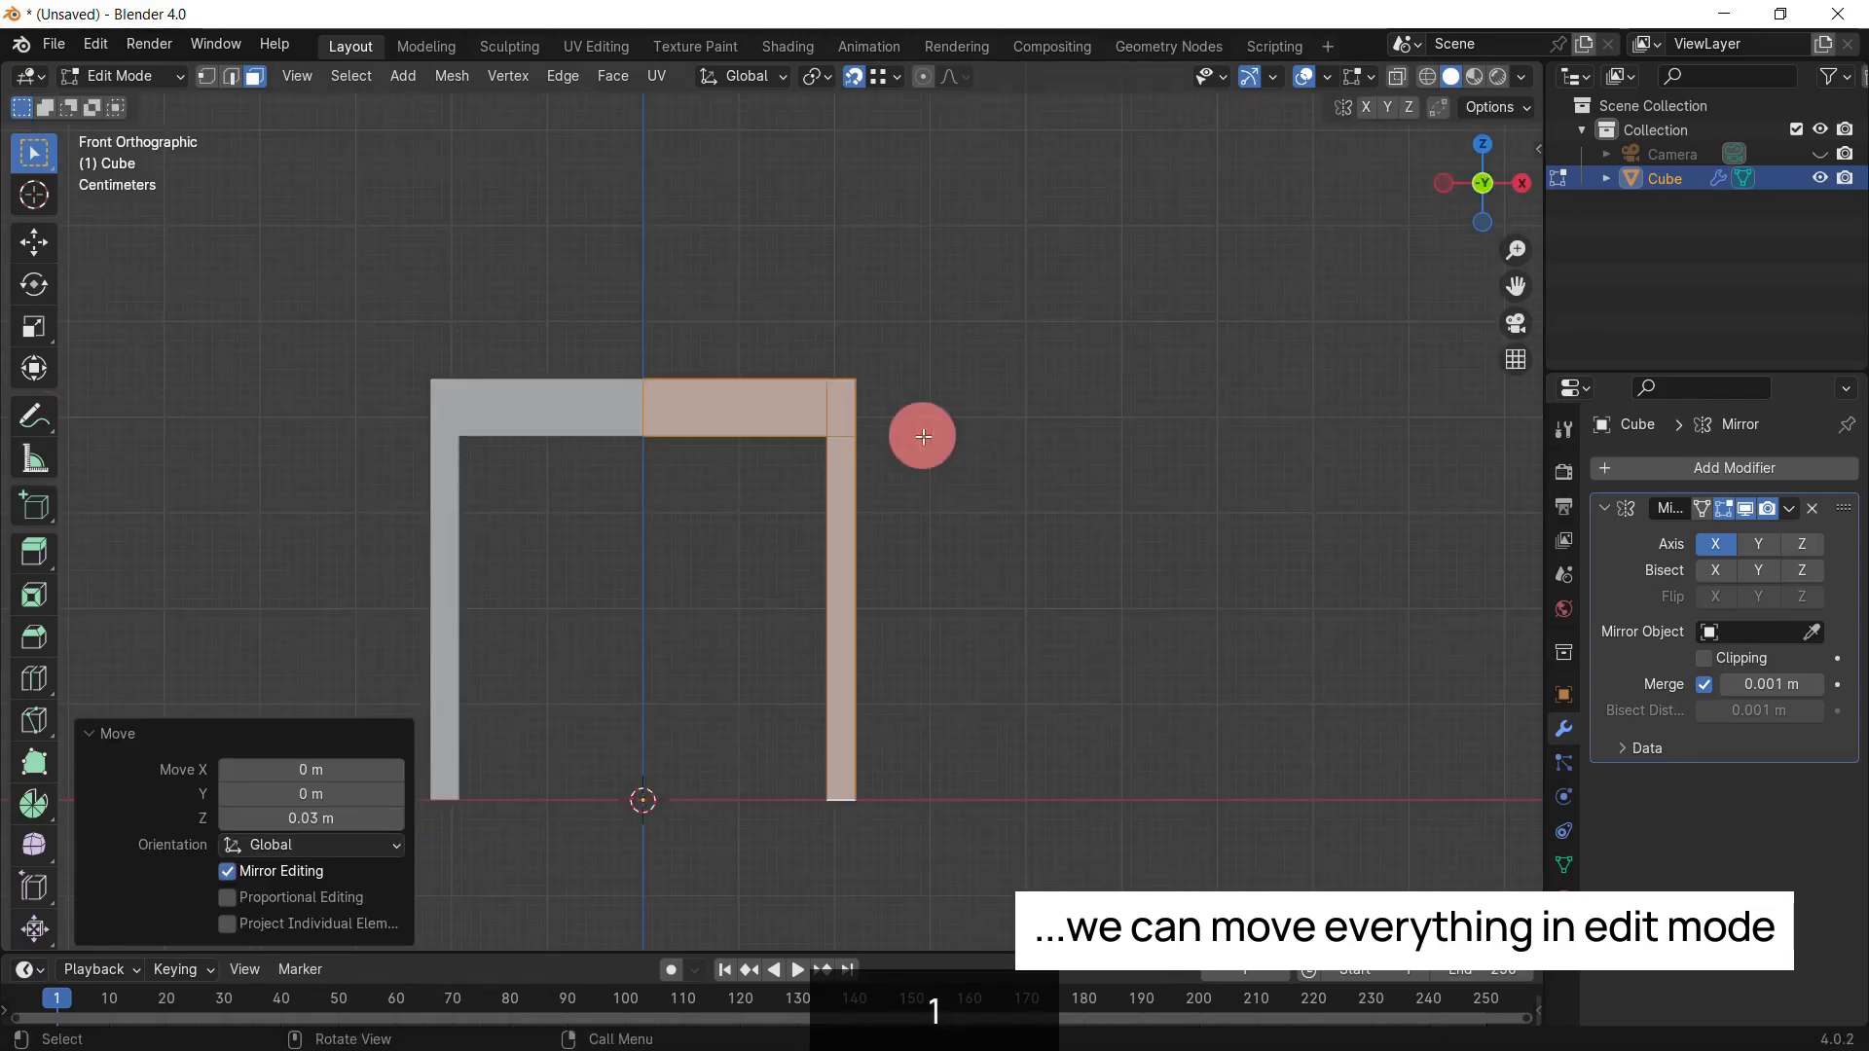
Step: Merge the two coplanar rear faces of the leg and the corner block above it with Limited Dissolve
{"action": "middle_click_drag", "start_coordinate": [987, 473], "coordinate": [811, 643]}
{"action": "key", "text": "KP_5"}
{"action": "scroll", "coordinate": [812, 642], "scroll_direction": "up", "scroll_amount": 3}
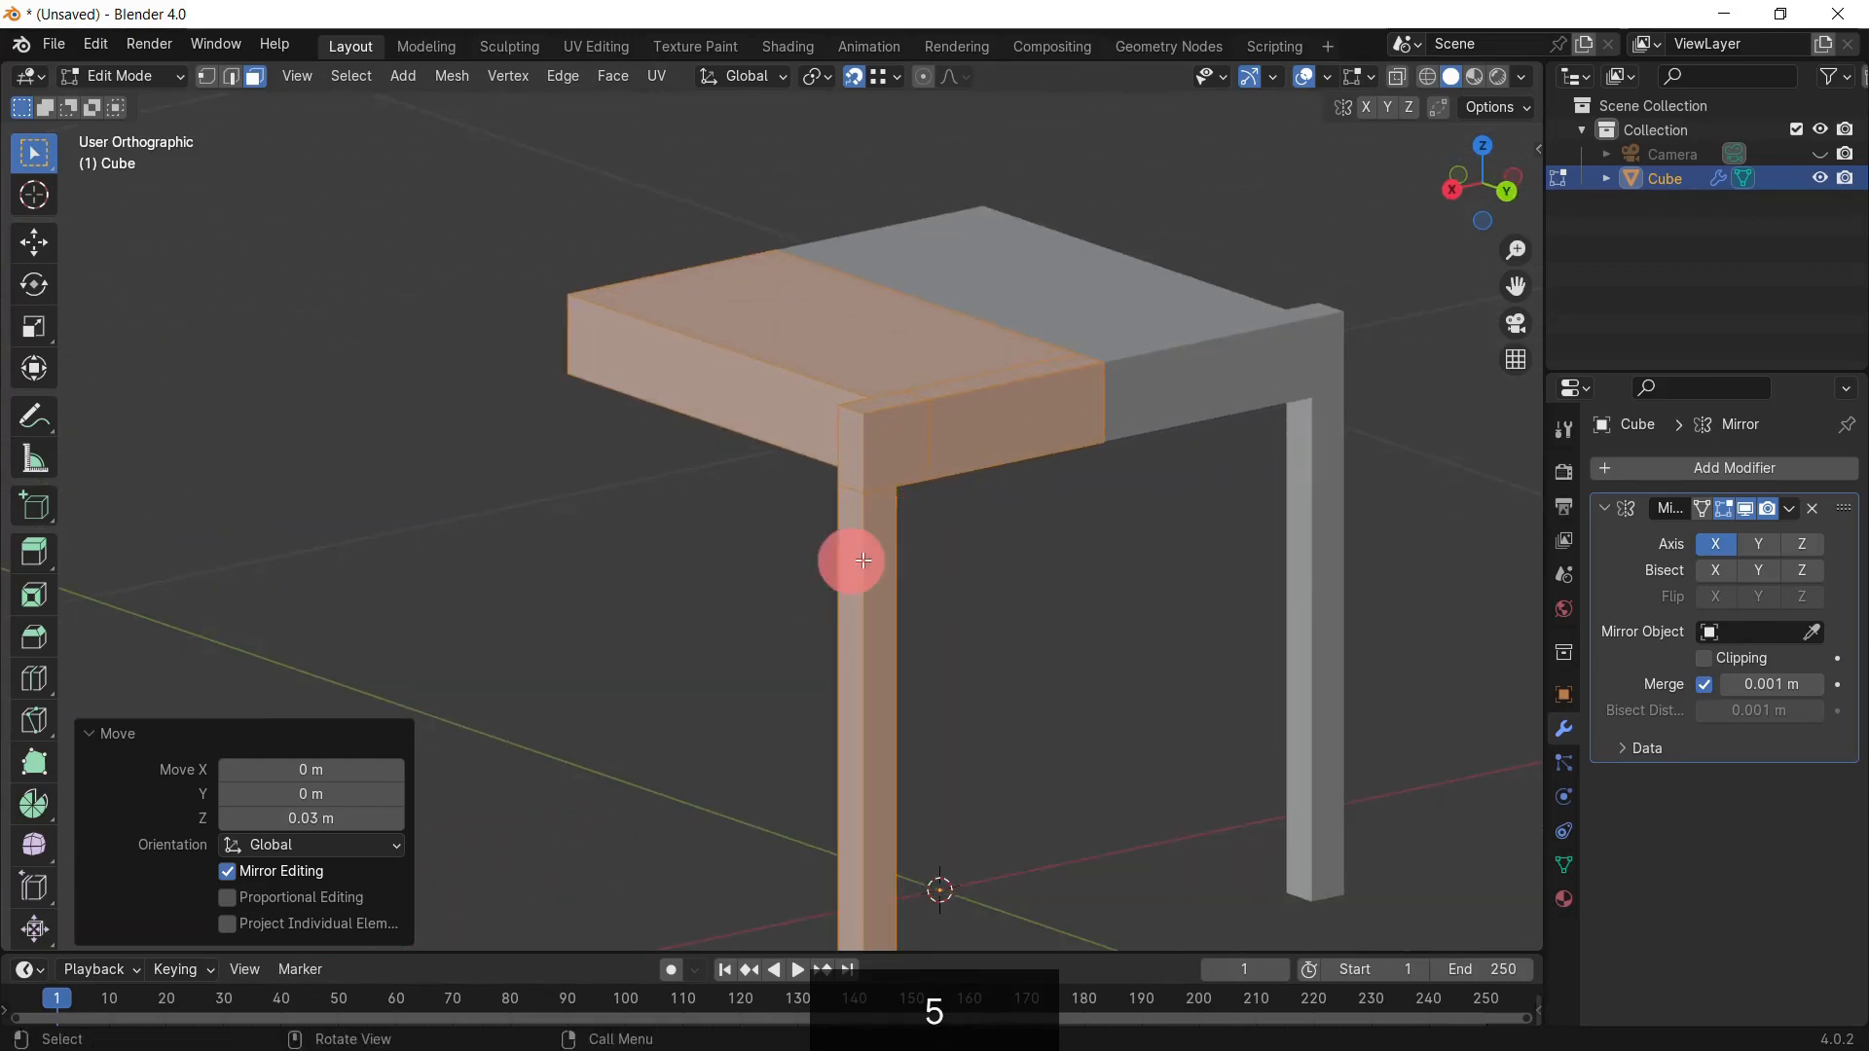
{"action": "scroll", "coordinate": [863, 561], "scroll_direction": "up", "scroll_amount": 4}
{"action": "middle_click_drag", "start_coordinate": [978, 501], "coordinate": [915, 551]}
{"action": "left_click", "coordinate": [907, 574]}
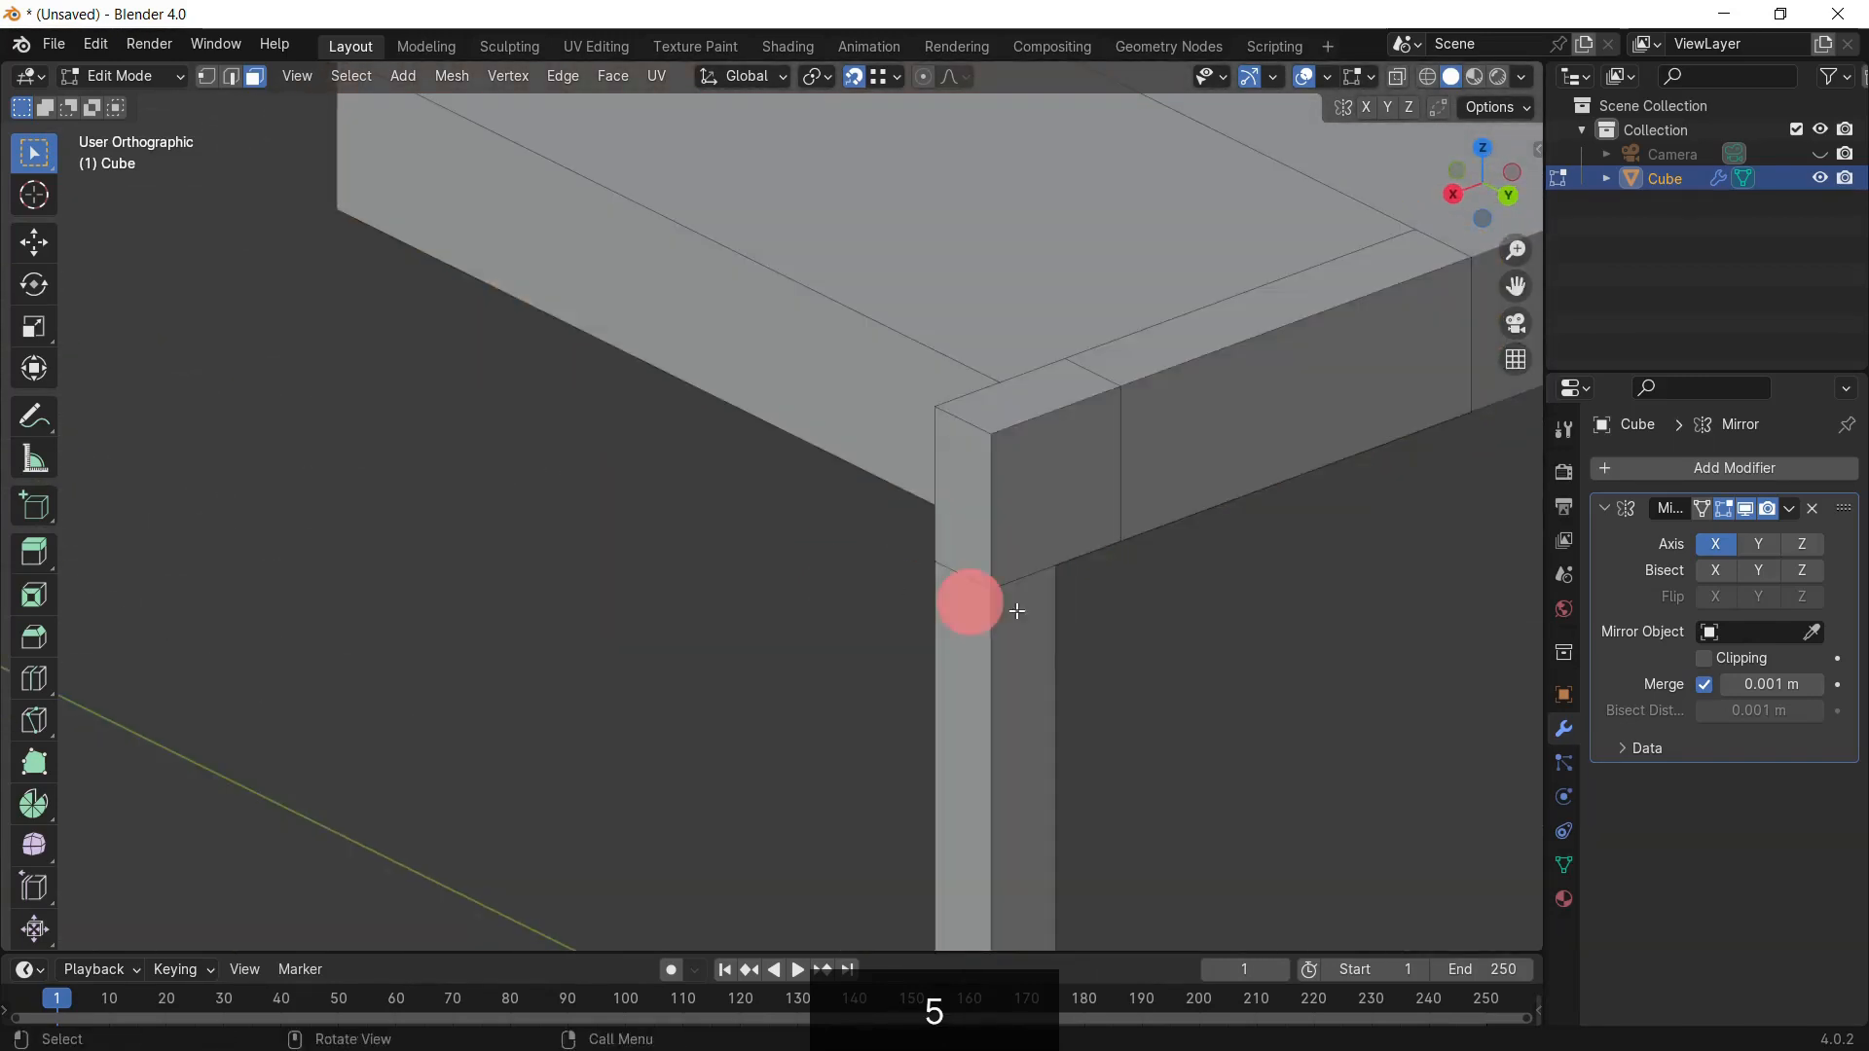
{"action": "middle_click_drag", "start_coordinate": [1016, 611], "coordinate": [818, 372], "text": "shift"}
{"action": "left_click", "coordinate": [835, 317]}
{"action": "left_click", "coordinate": [825, 438], "text": "shift"}
{"action": "middle_click_drag", "start_coordinate": [884, 480], "coordinate": [869, 438]}
{"action": "middle_click_drag", "start_coordinate": [868, 438], "coordinate": [1005, 476], "text": "shift"}
{"action": "key", "text": "Delete"}
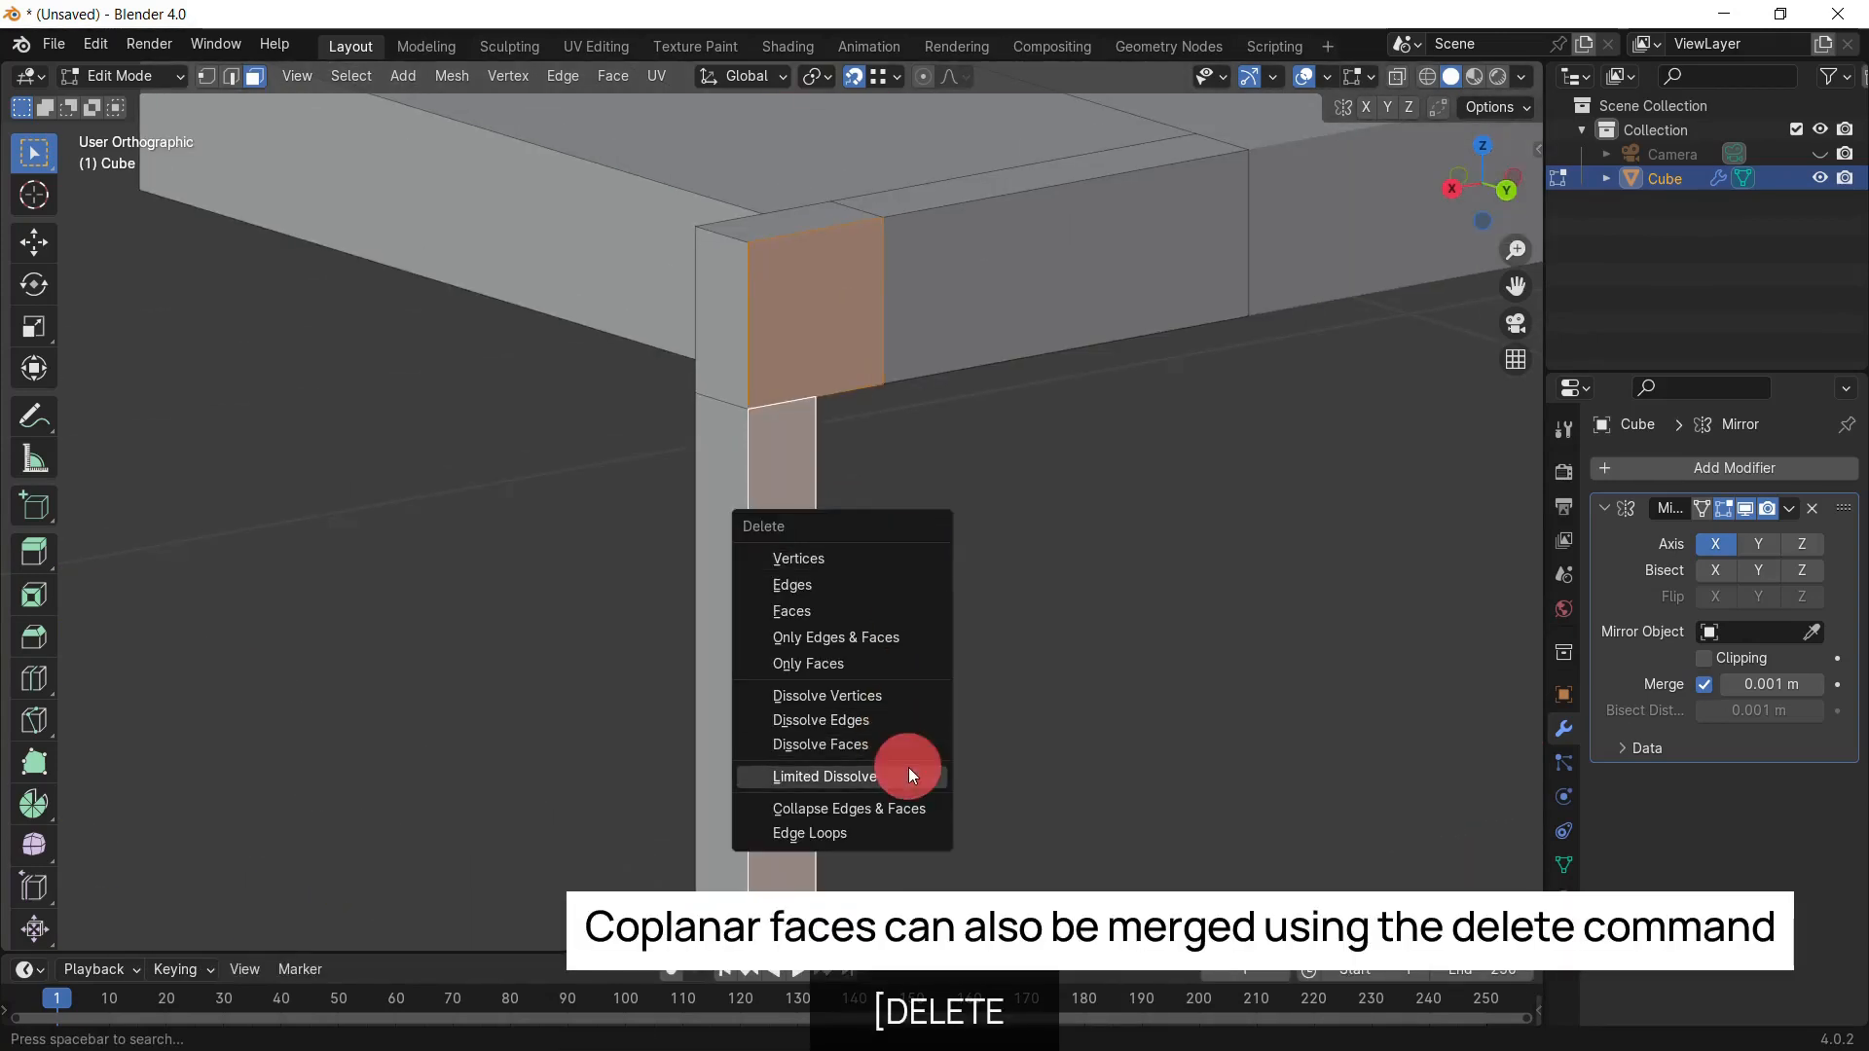
{"action": "left_click", "coordinate": [908, 776]}
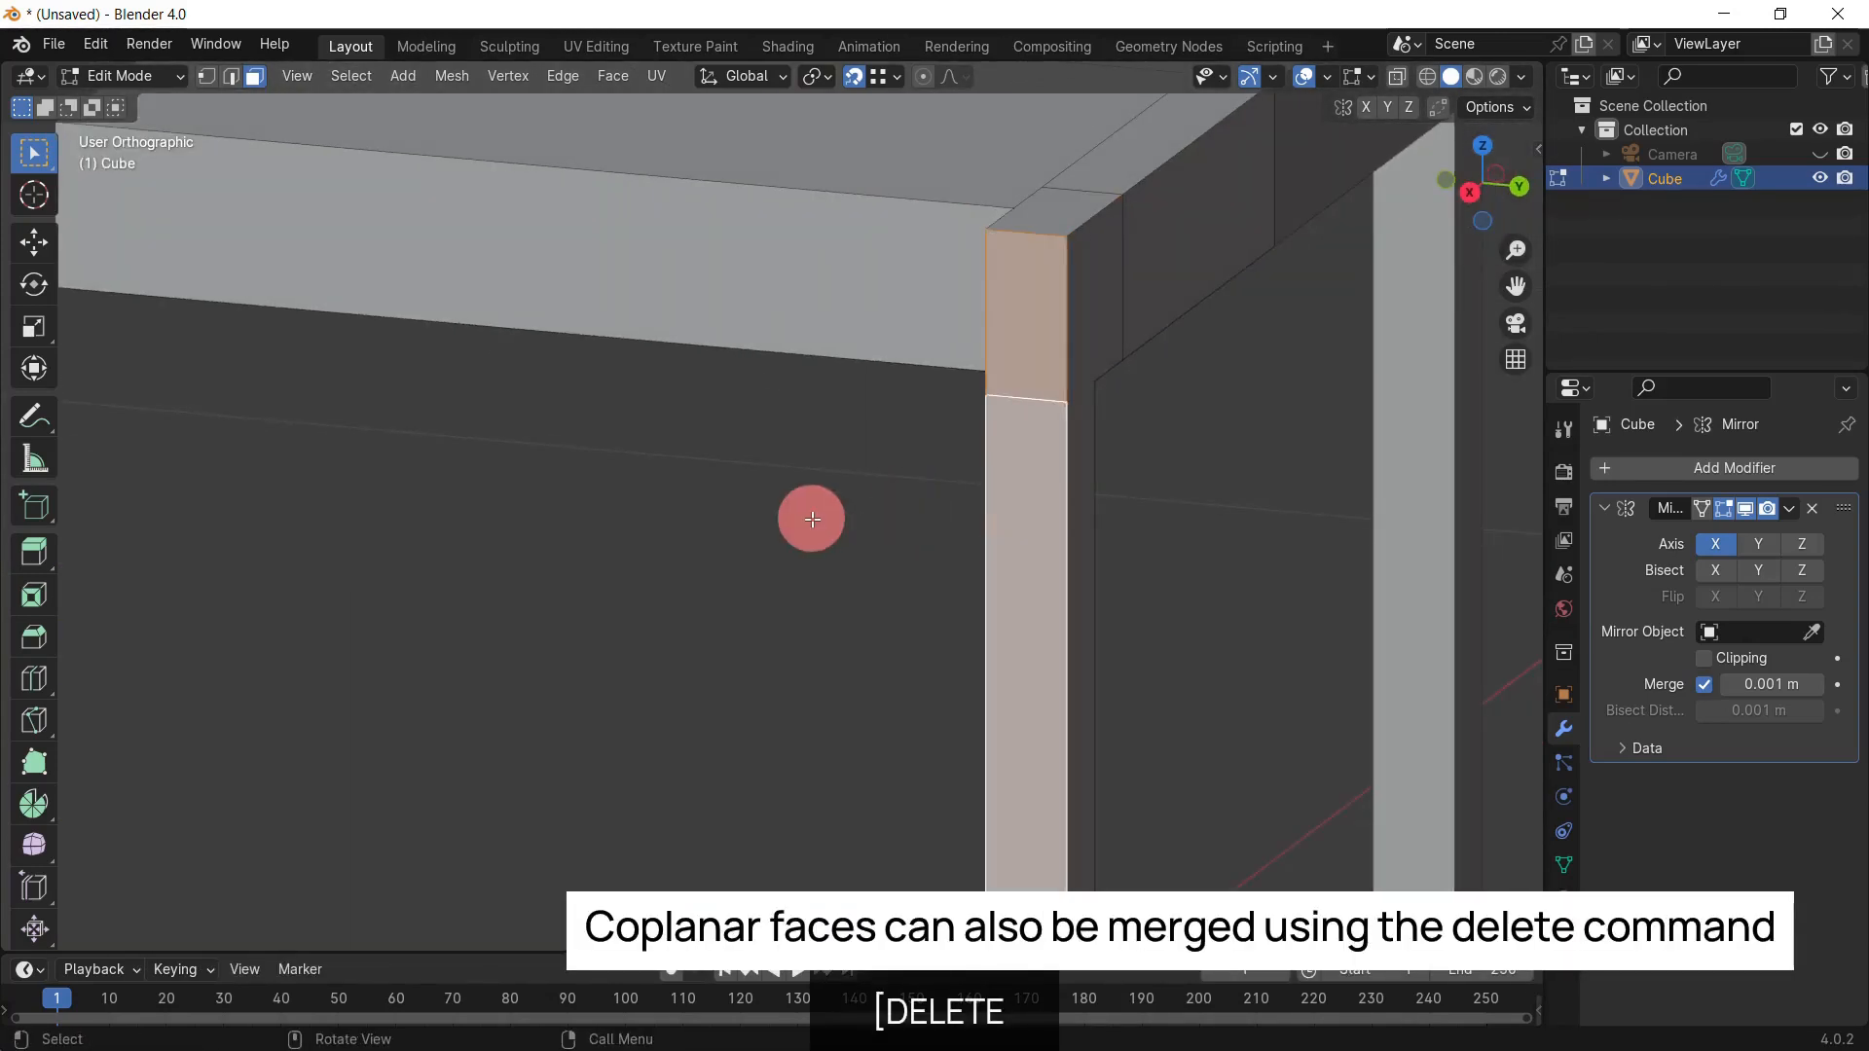
Step: Merge the coplanar face pairs on the leg's outer side and front side with Limited Dissolve
{"action": "key", "text": "Delete"}
{"action": "left_click", "coordinate": [811, 517]}
{"action": "middle_click_drag", "start_coordinate": [812, 518], "coordinate": [1067, 312]}
{"action": "left_click", "coordinate": [1060, 338], "text": "shift"}
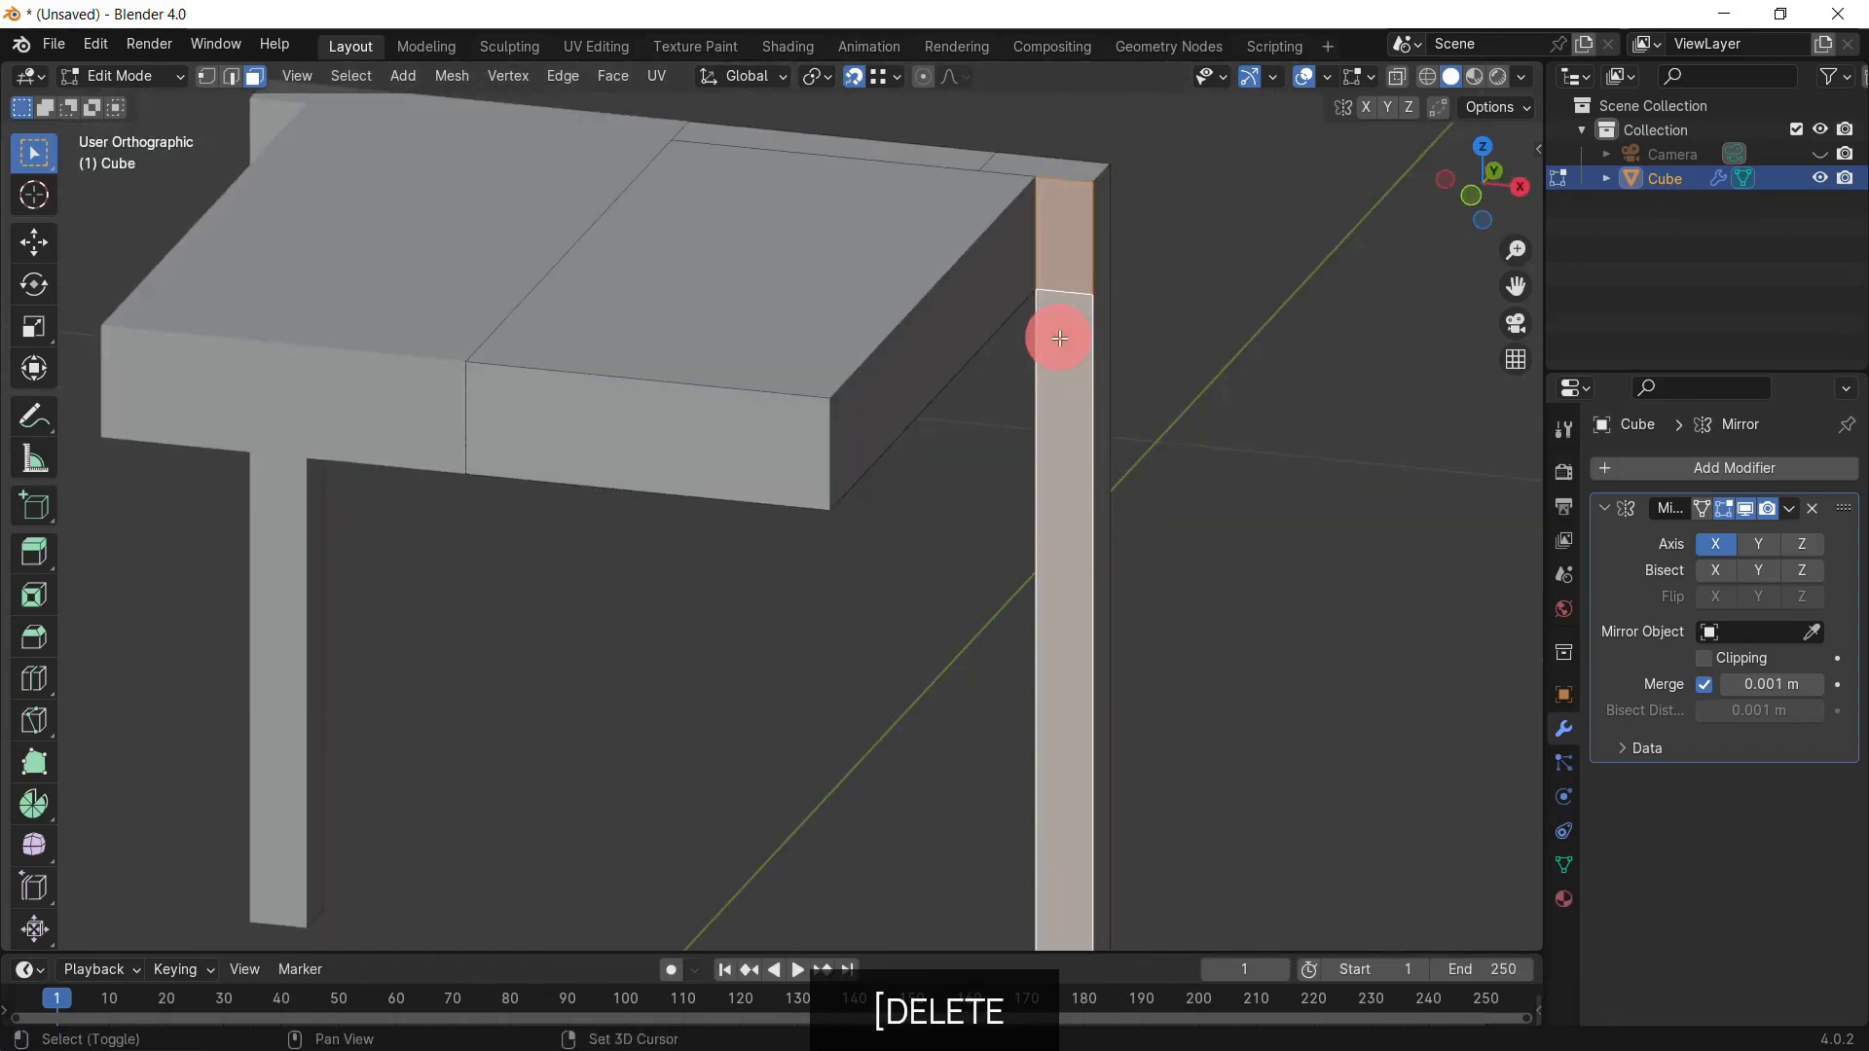
{"action": "key", "text": "Delete"}
{"action": "left_click", "coordinate": [1060, 338]}
{"action": "middle_click_drag", "start_coordinate": [1228, 413], "coordinate": [885, 388]}
{"action": "scroll", "coordinate": [814, 371], "scroll_direction": "down", "scroll_amount": 4}
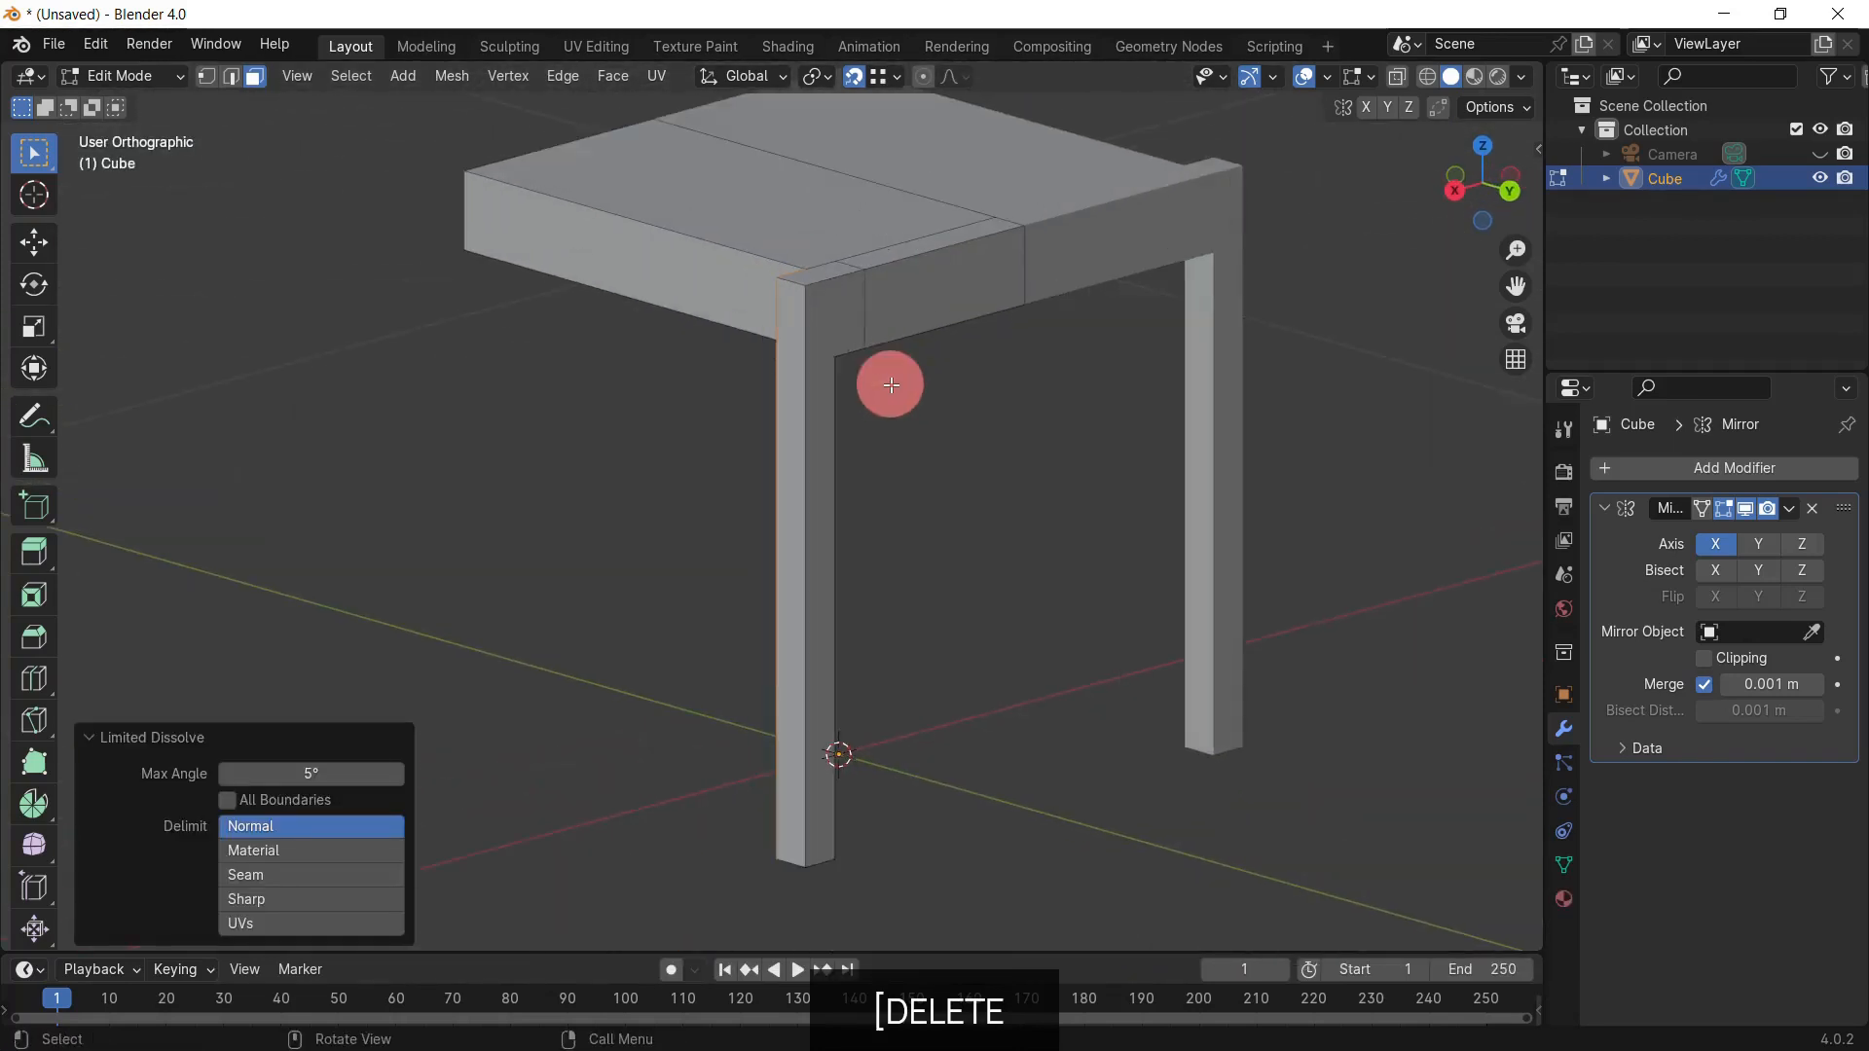
Step: Knife-cut the narrow strip on the seat's rear top along X, from the corner block's edge to the mirror centre line
{"action": "scroll", "coordinate": [838, 501], "scroll_direction": "up", "scroll_amount": 5}
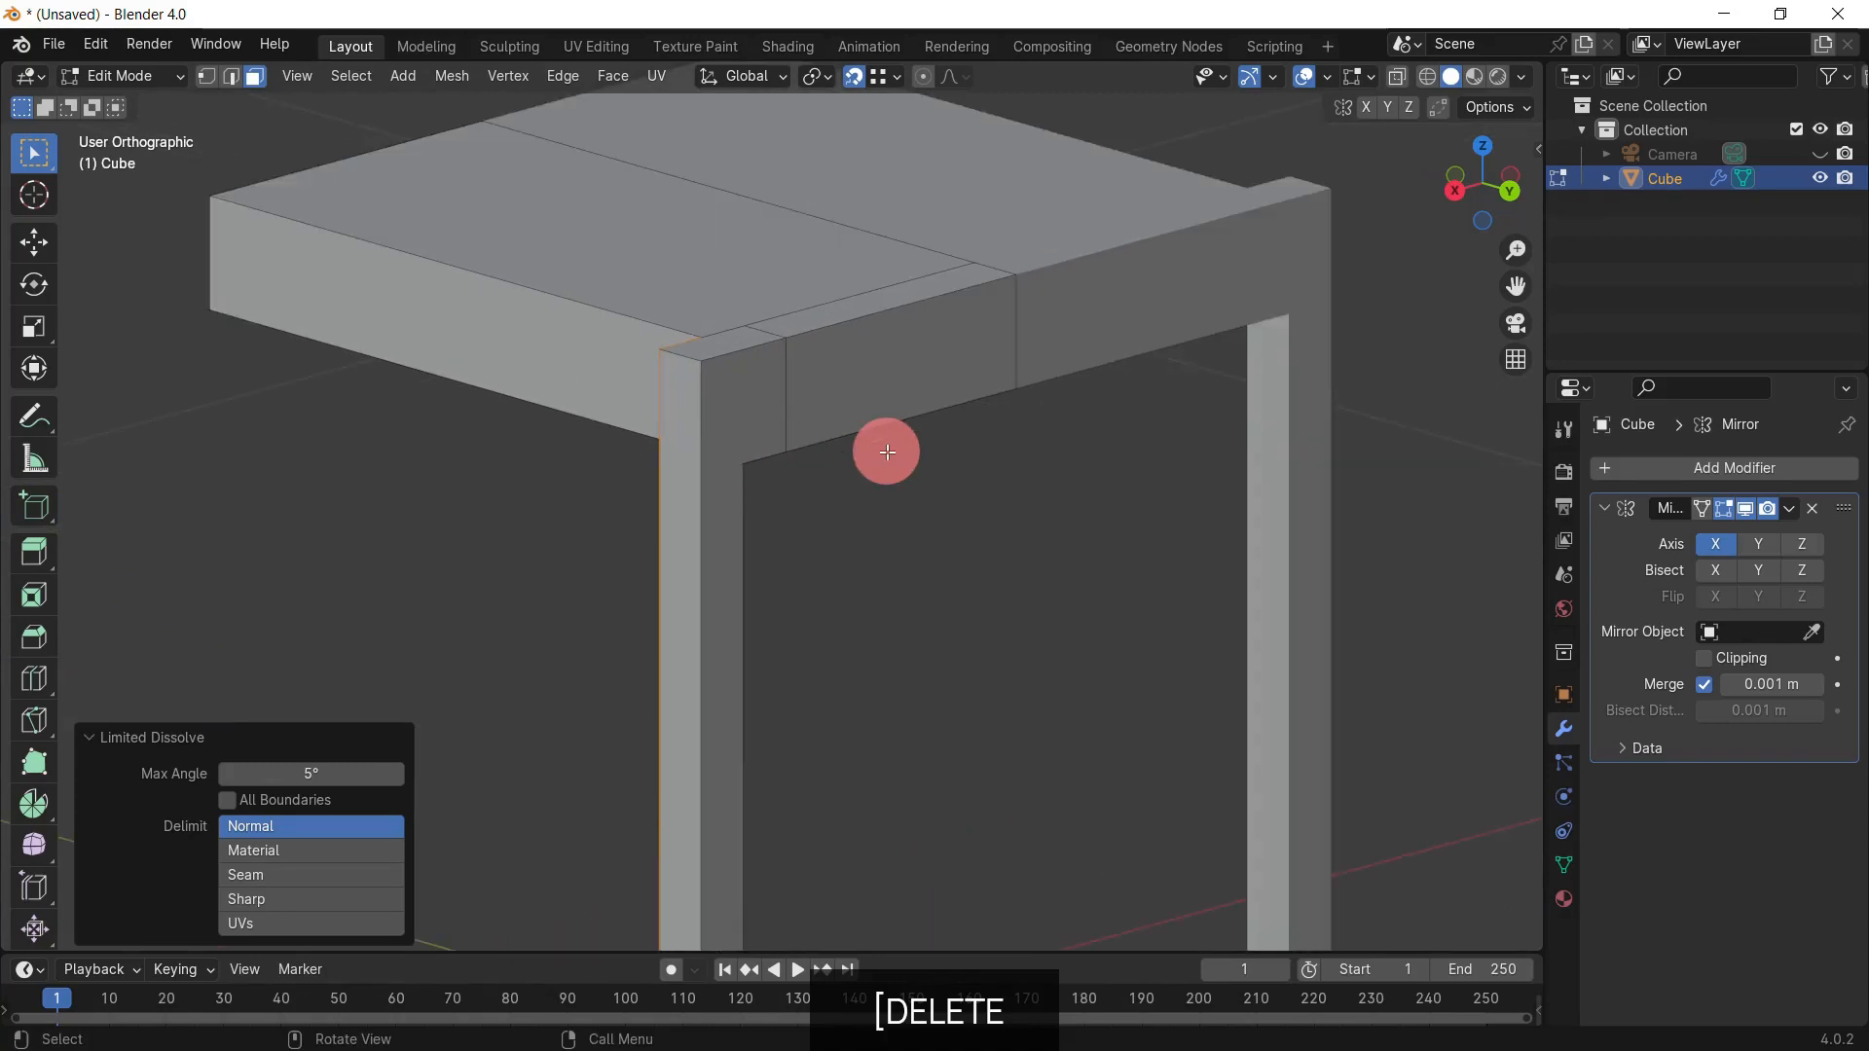
{"action": "left_click", "coordinate": [976, 542]}
{"action": "scroll", "coordinate": [901, 346], "scroll_direction": "up", "scroll_amount": 4}
{"action": "middle_click_drag", "start_coordinate": [932, 138], "coordinate": [876, 613], "text": "shift"}
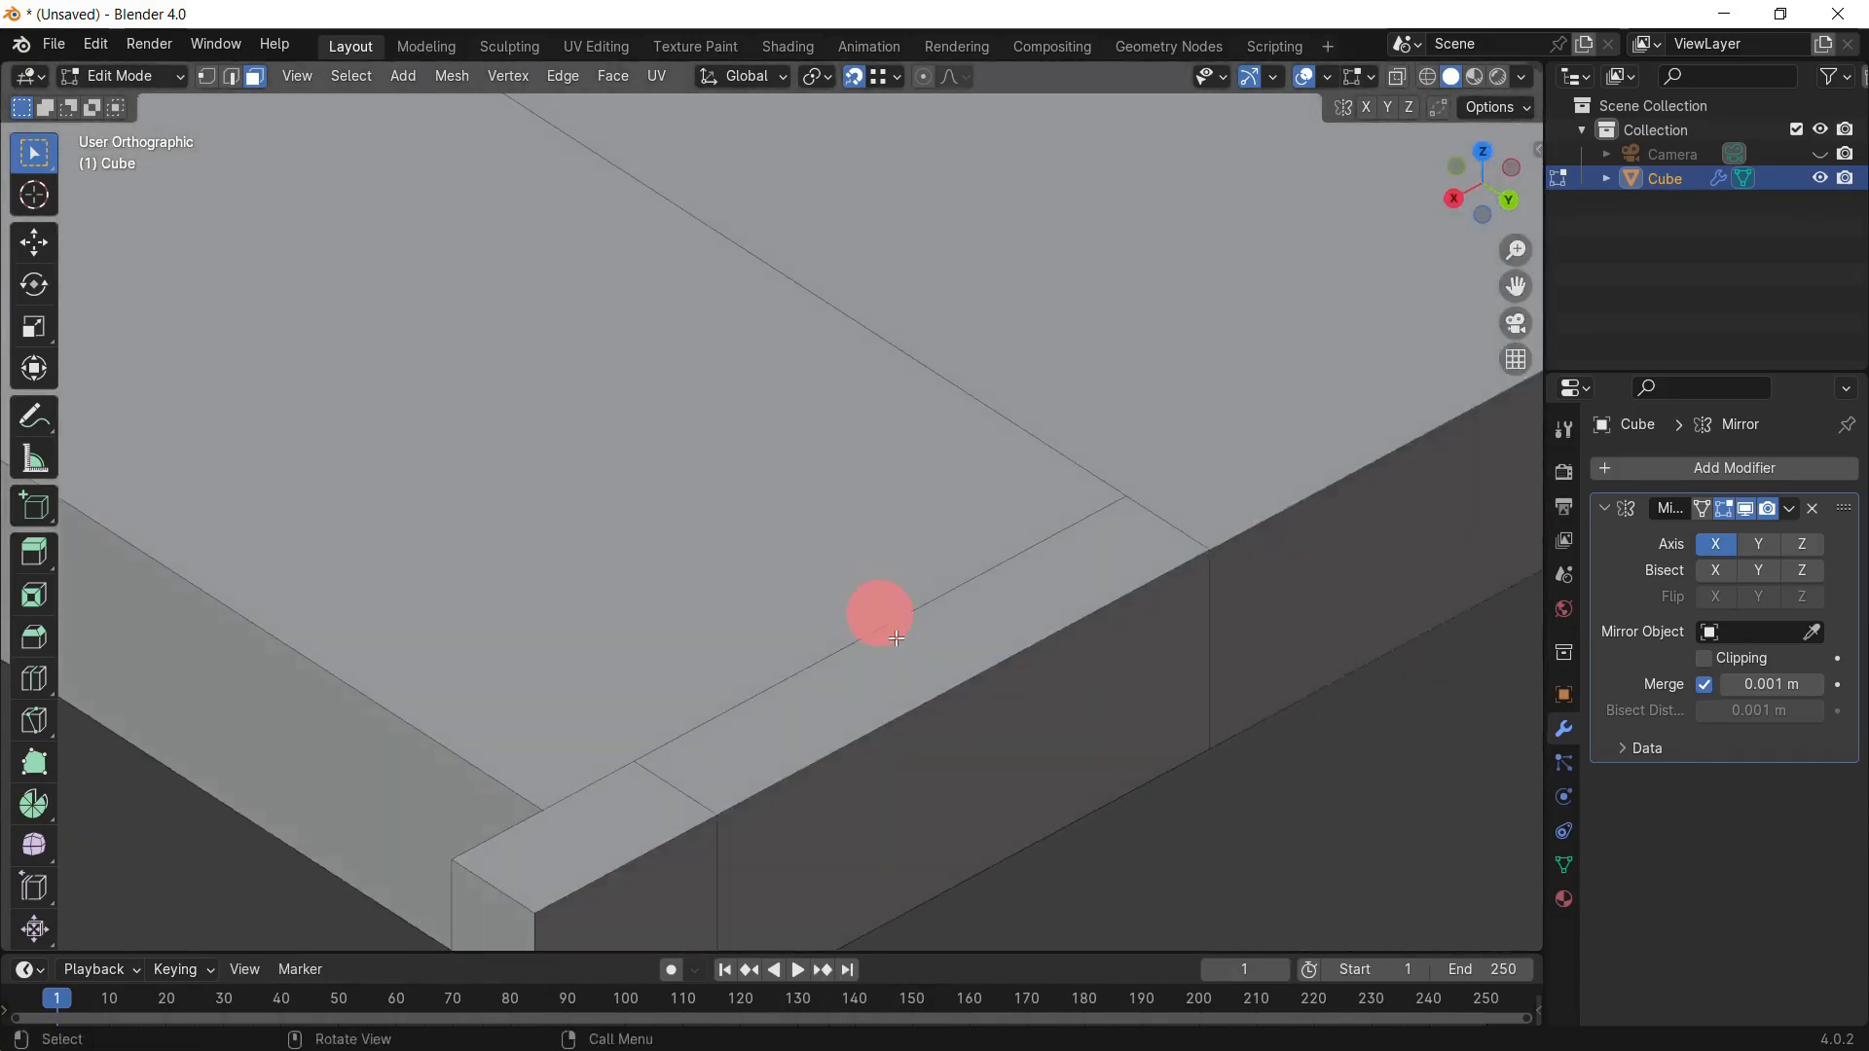
{"action": "middle_click_drag", "start_coordinate": [938, 701], "coordinate": [947, 476], "text": "shift"}
{"action": "scroll", "coordinate": [947, 476], "scroll_direction": "up", "scroll_amount": 1}
{"action": "key", "text": "k"}
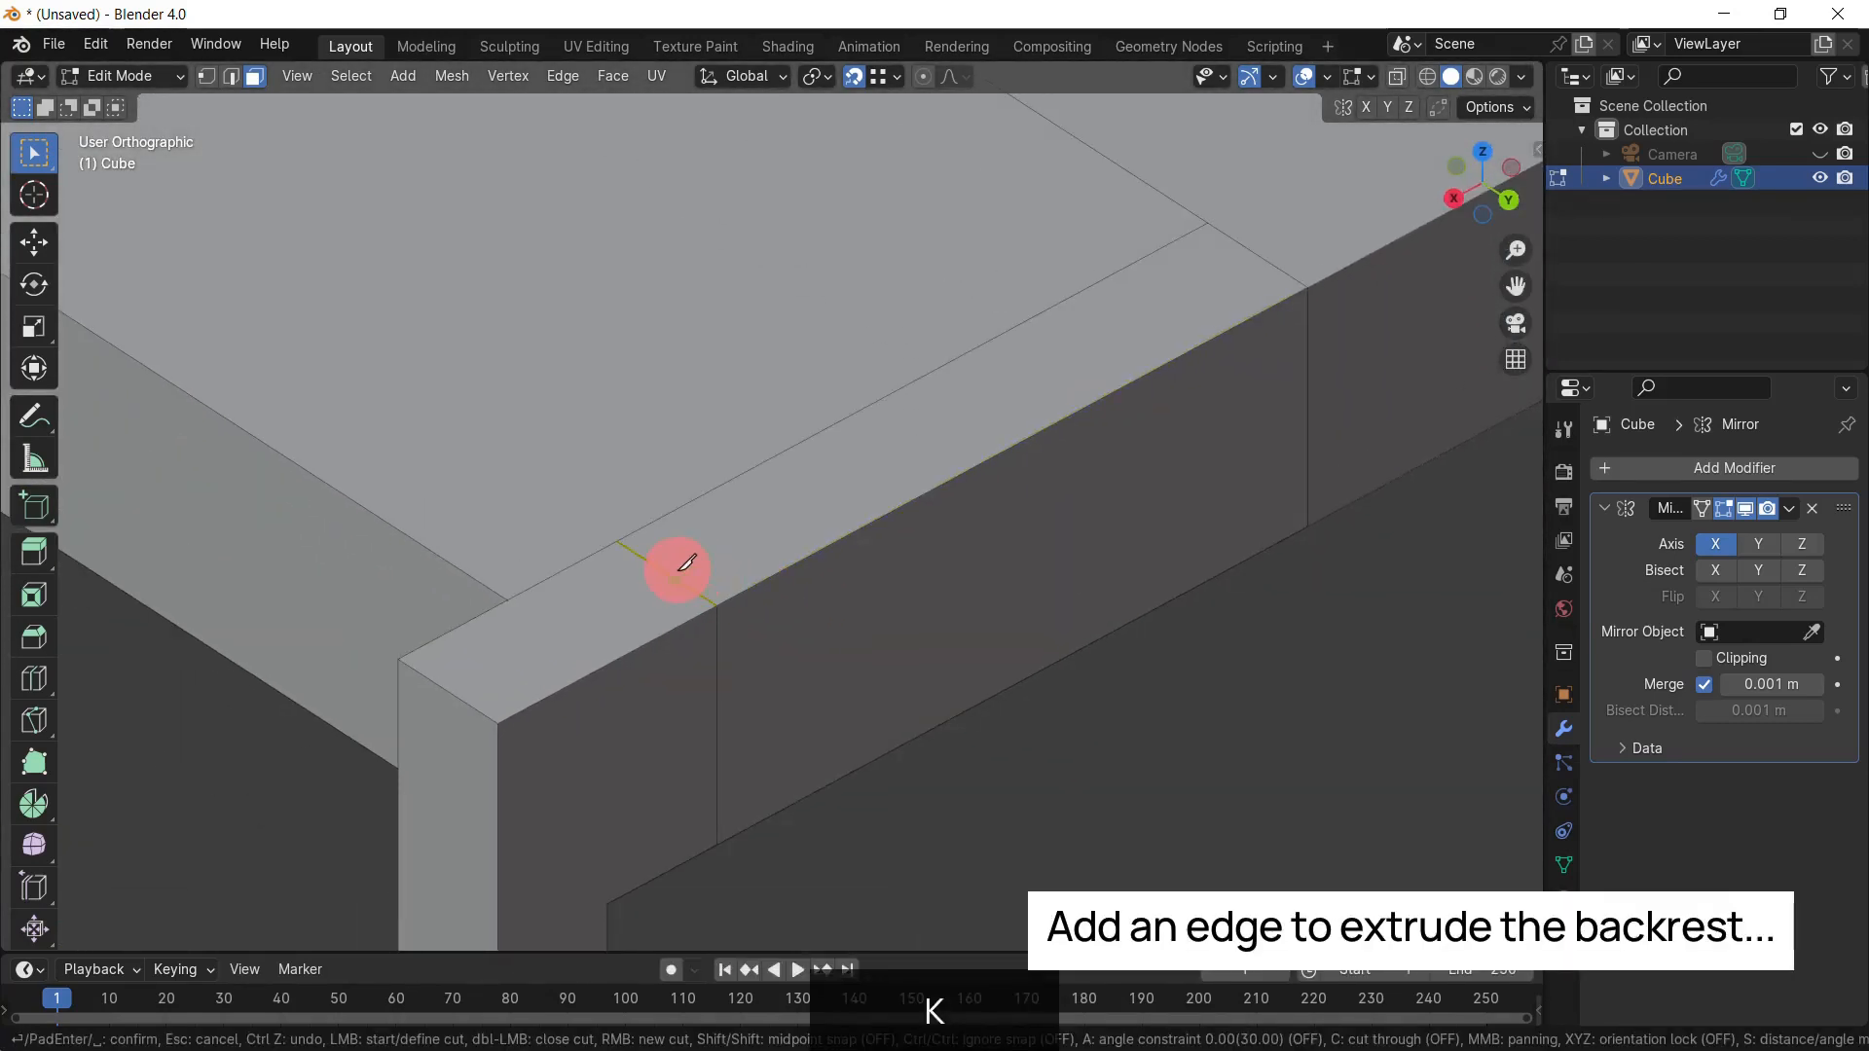
{"action": "key", "text": "y"}
{"action": "key", "text": "x"}
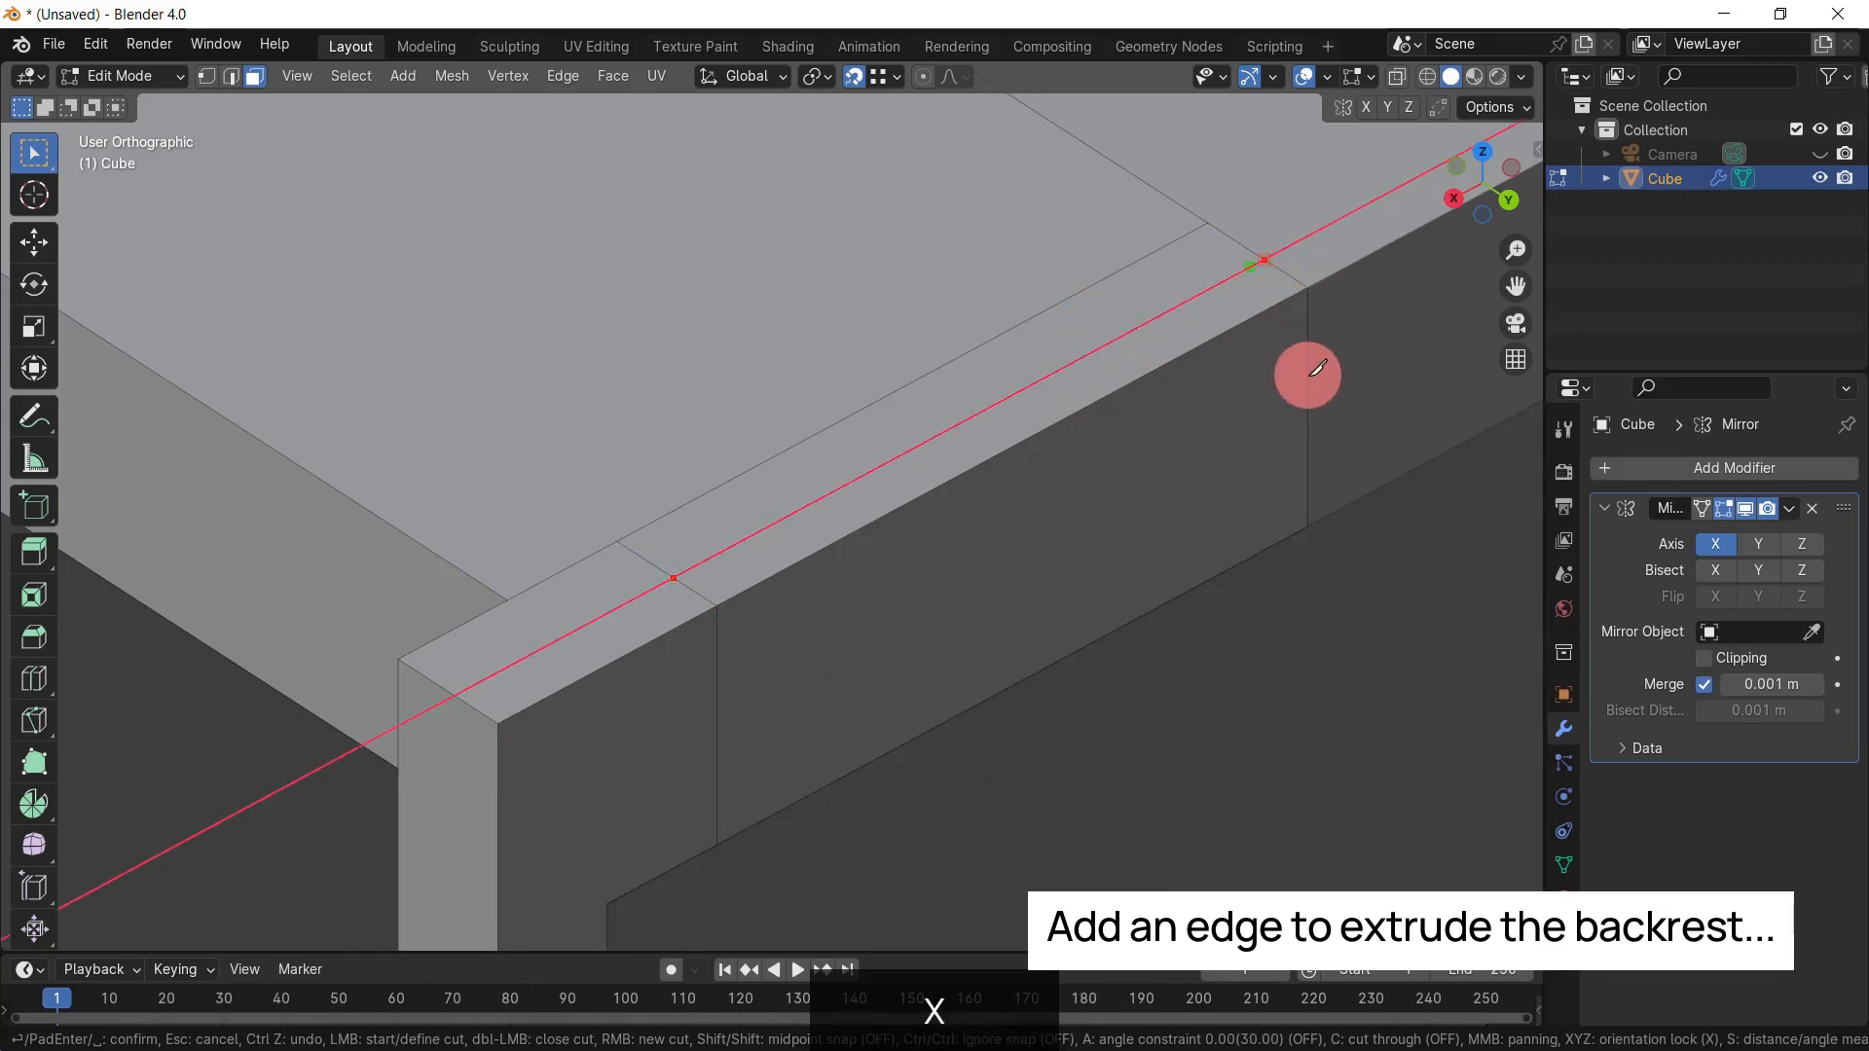
{"action": "key", "text": "Return"}
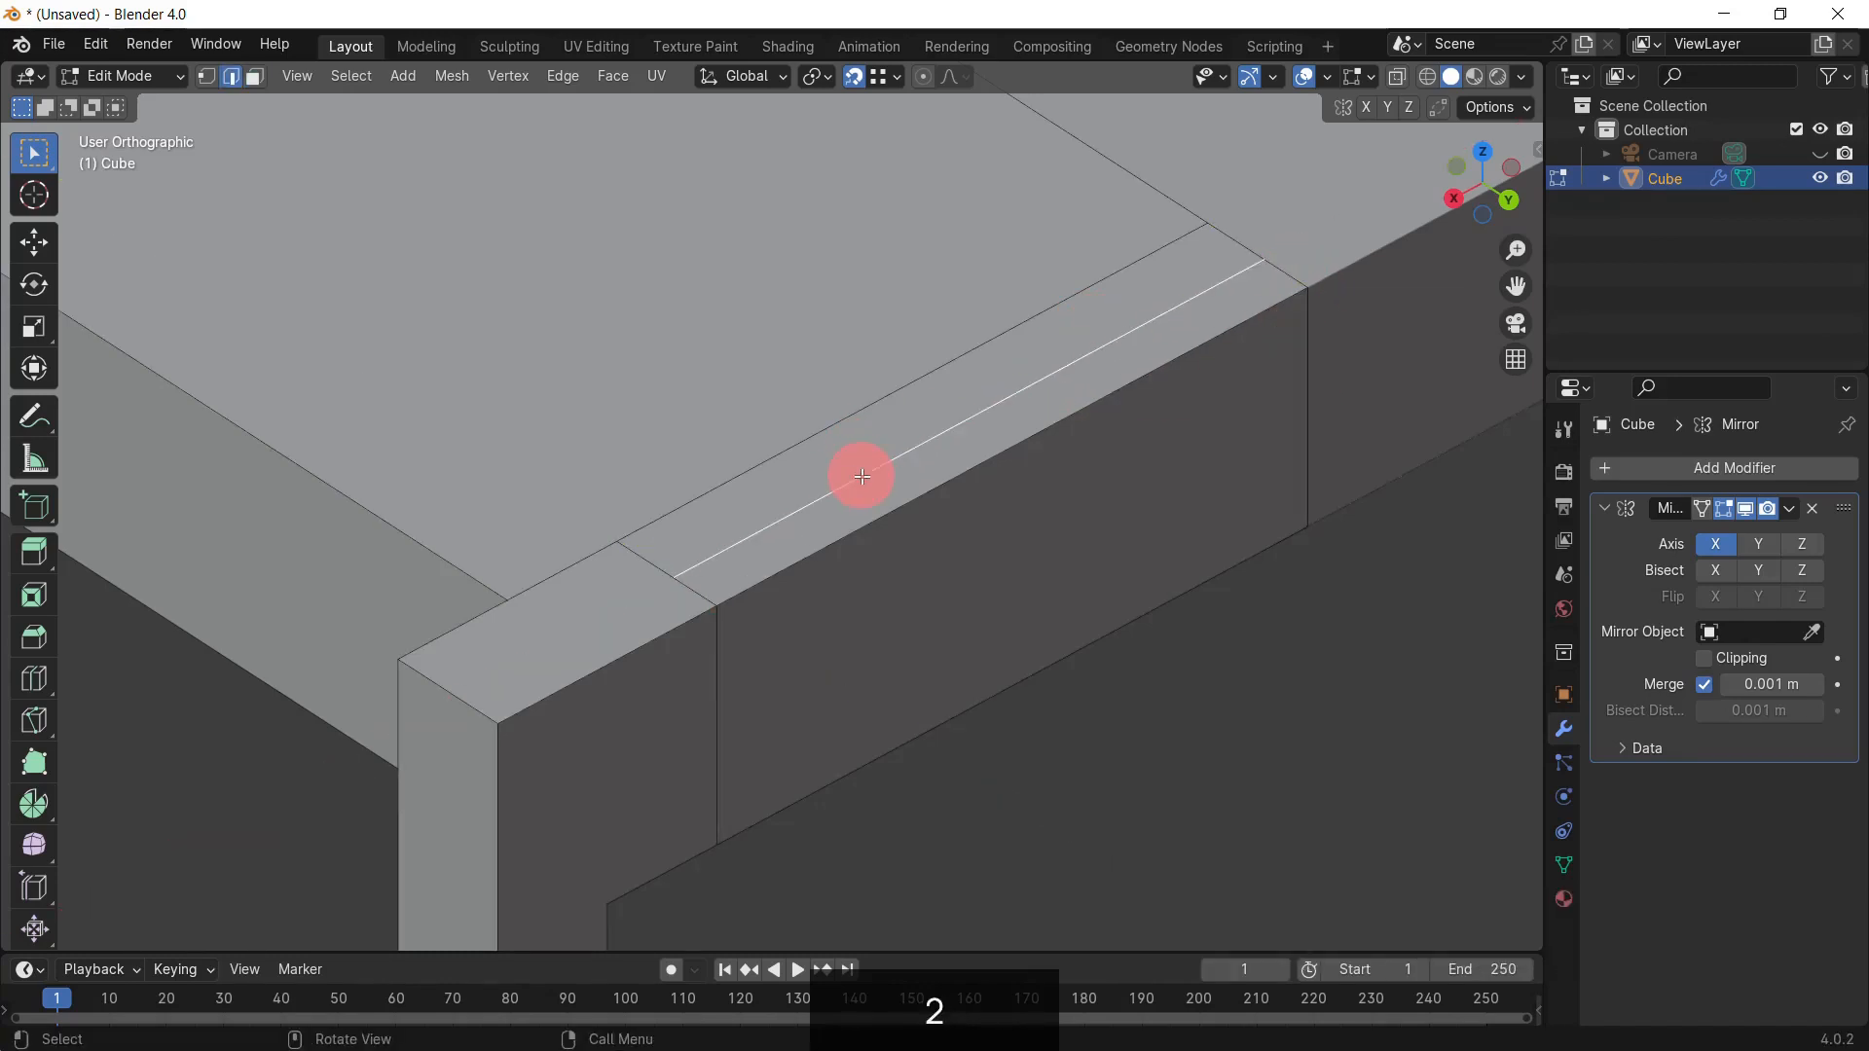
Step: Move the newly cut edge along Y, snapping it onto the seat's rear top edge
{"action": "key", "text": "g"}
{"action": "key", "text": "y"}
{"action": "left_click", "coordinate": [725, 587]}
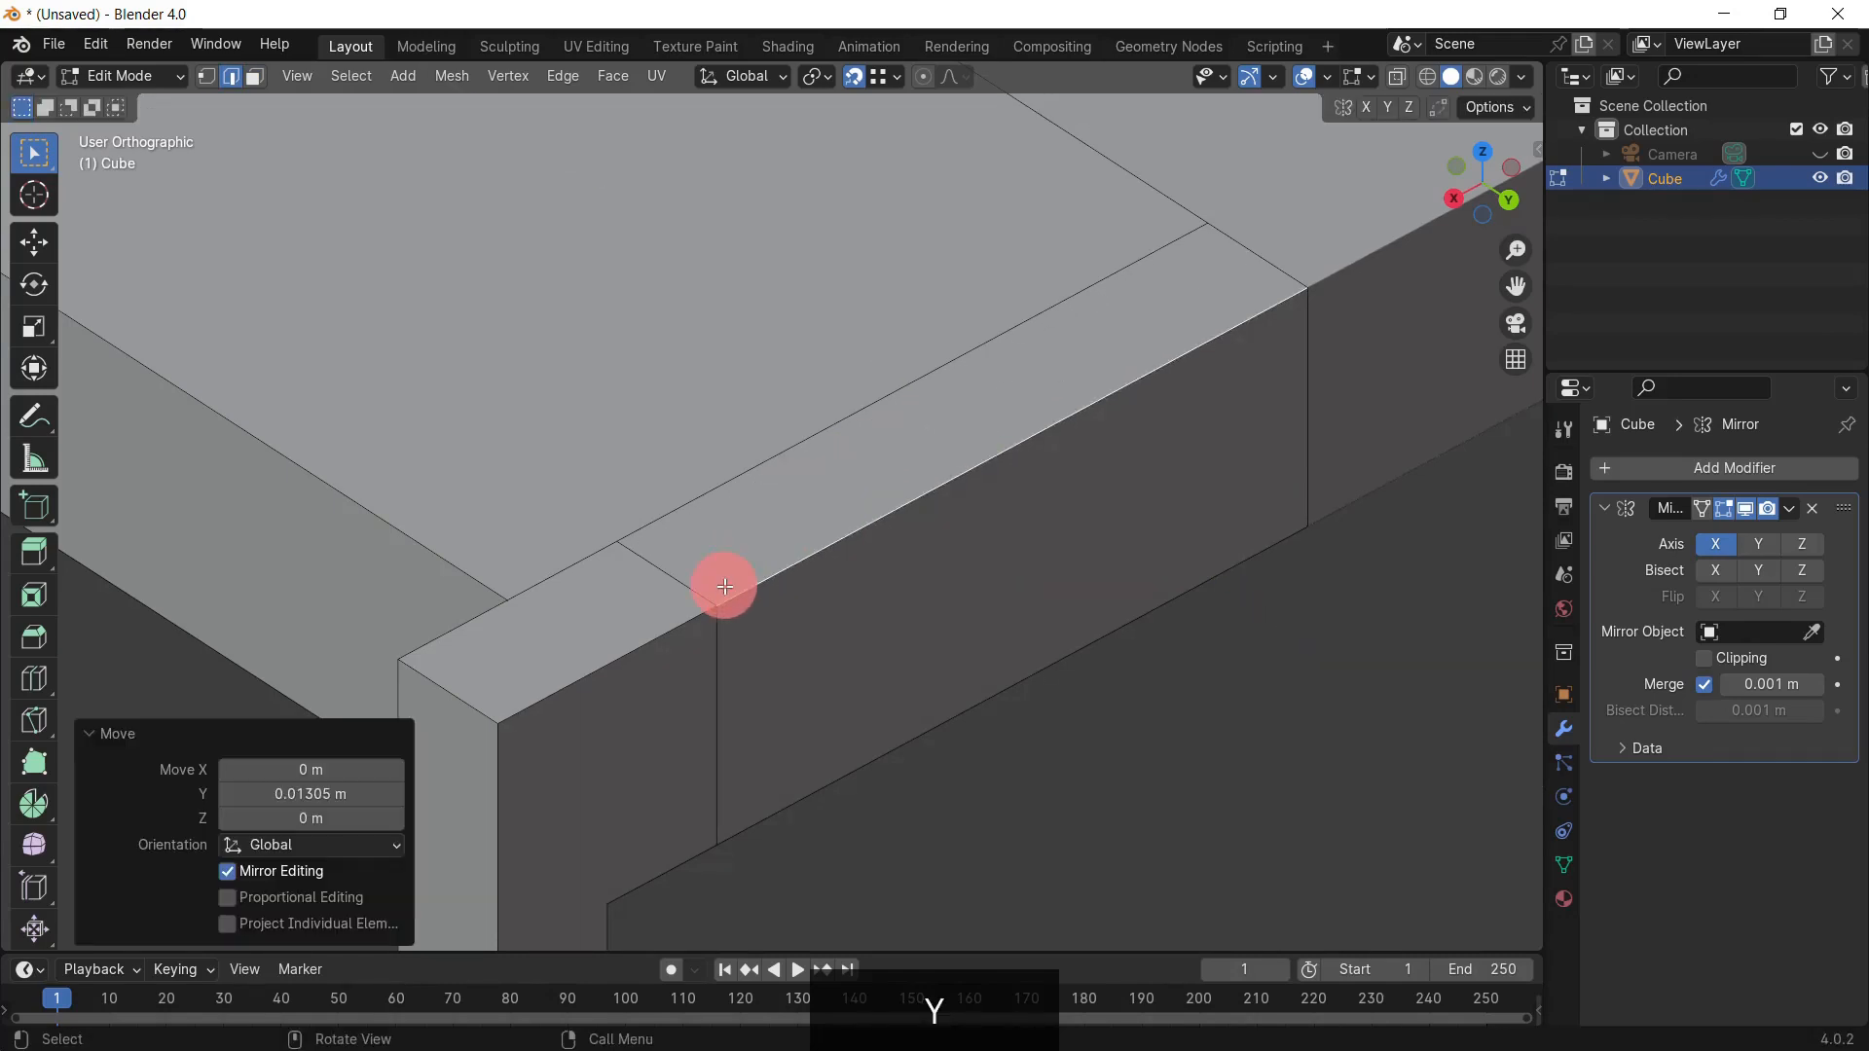
Step: Offset the cut edge -0.008 m along Y from the seat's rear edge and deselect it
{"action": "key", "text": "g"}
{"action": "key", "text": "y"}
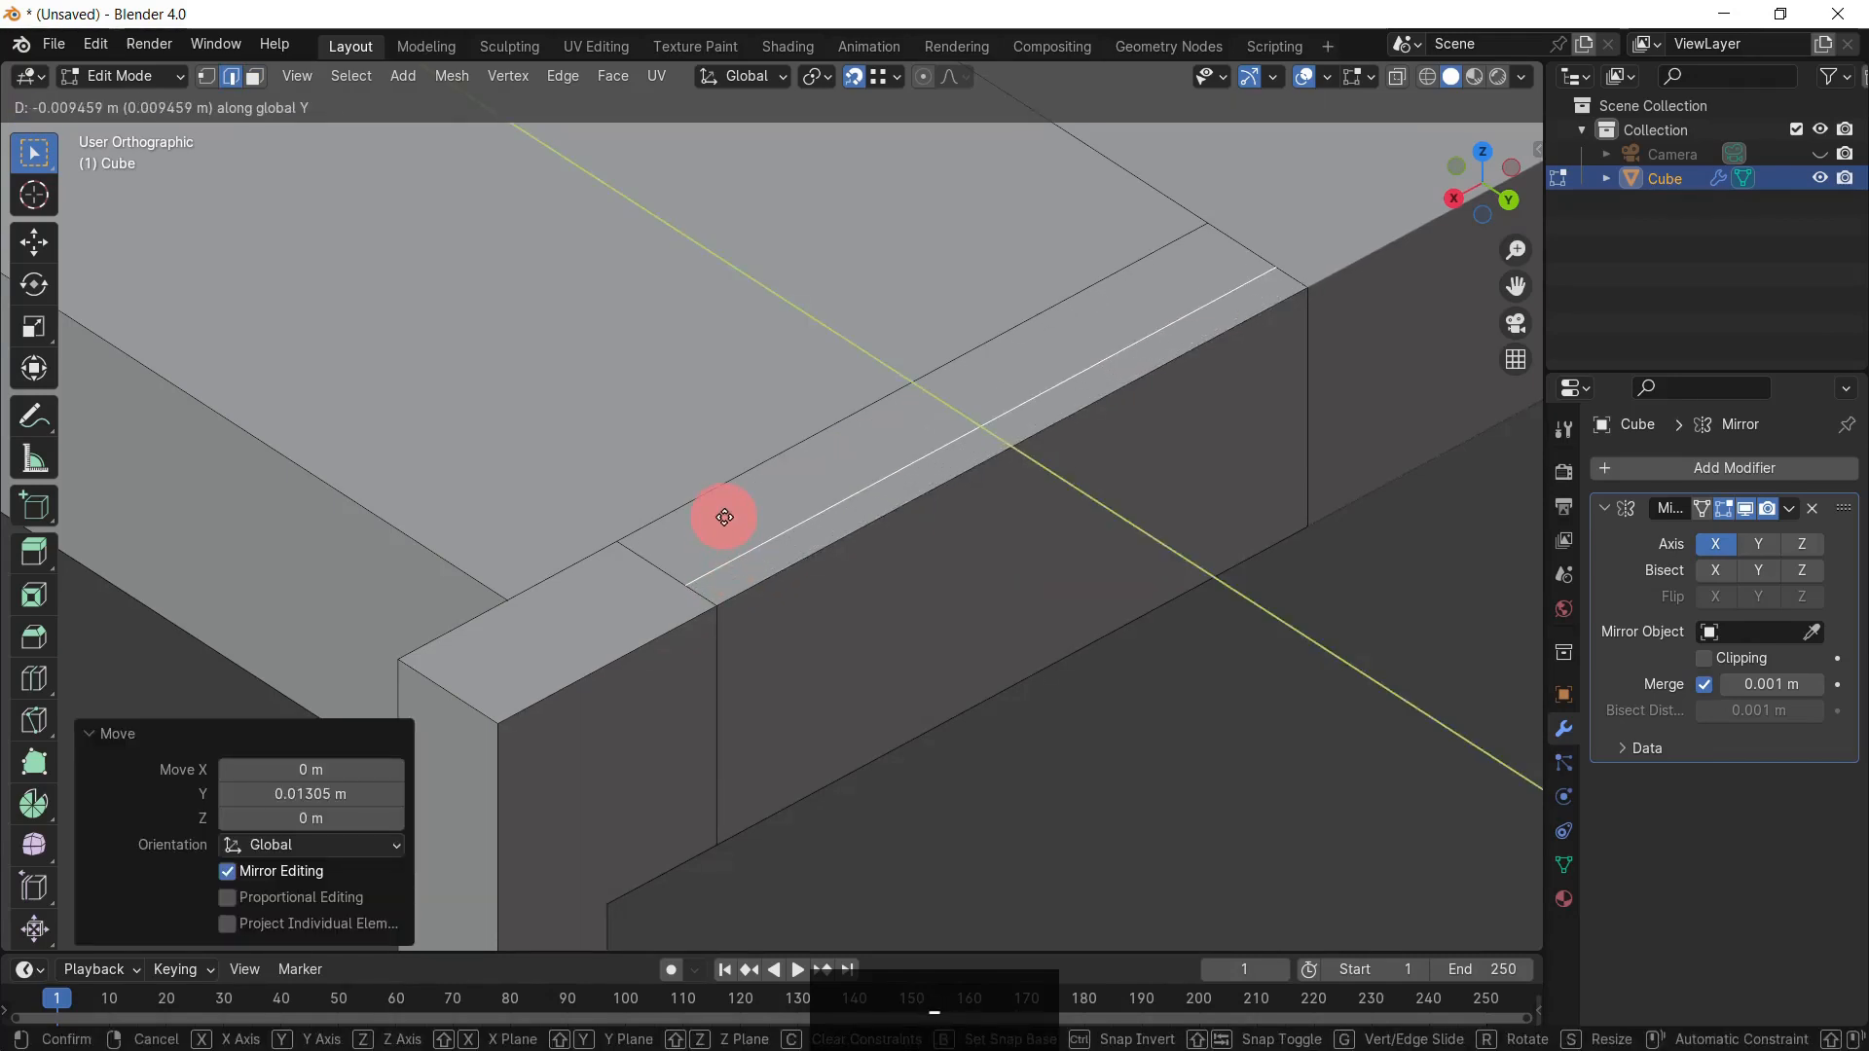
{"action": "type", "text": "-0.08"}
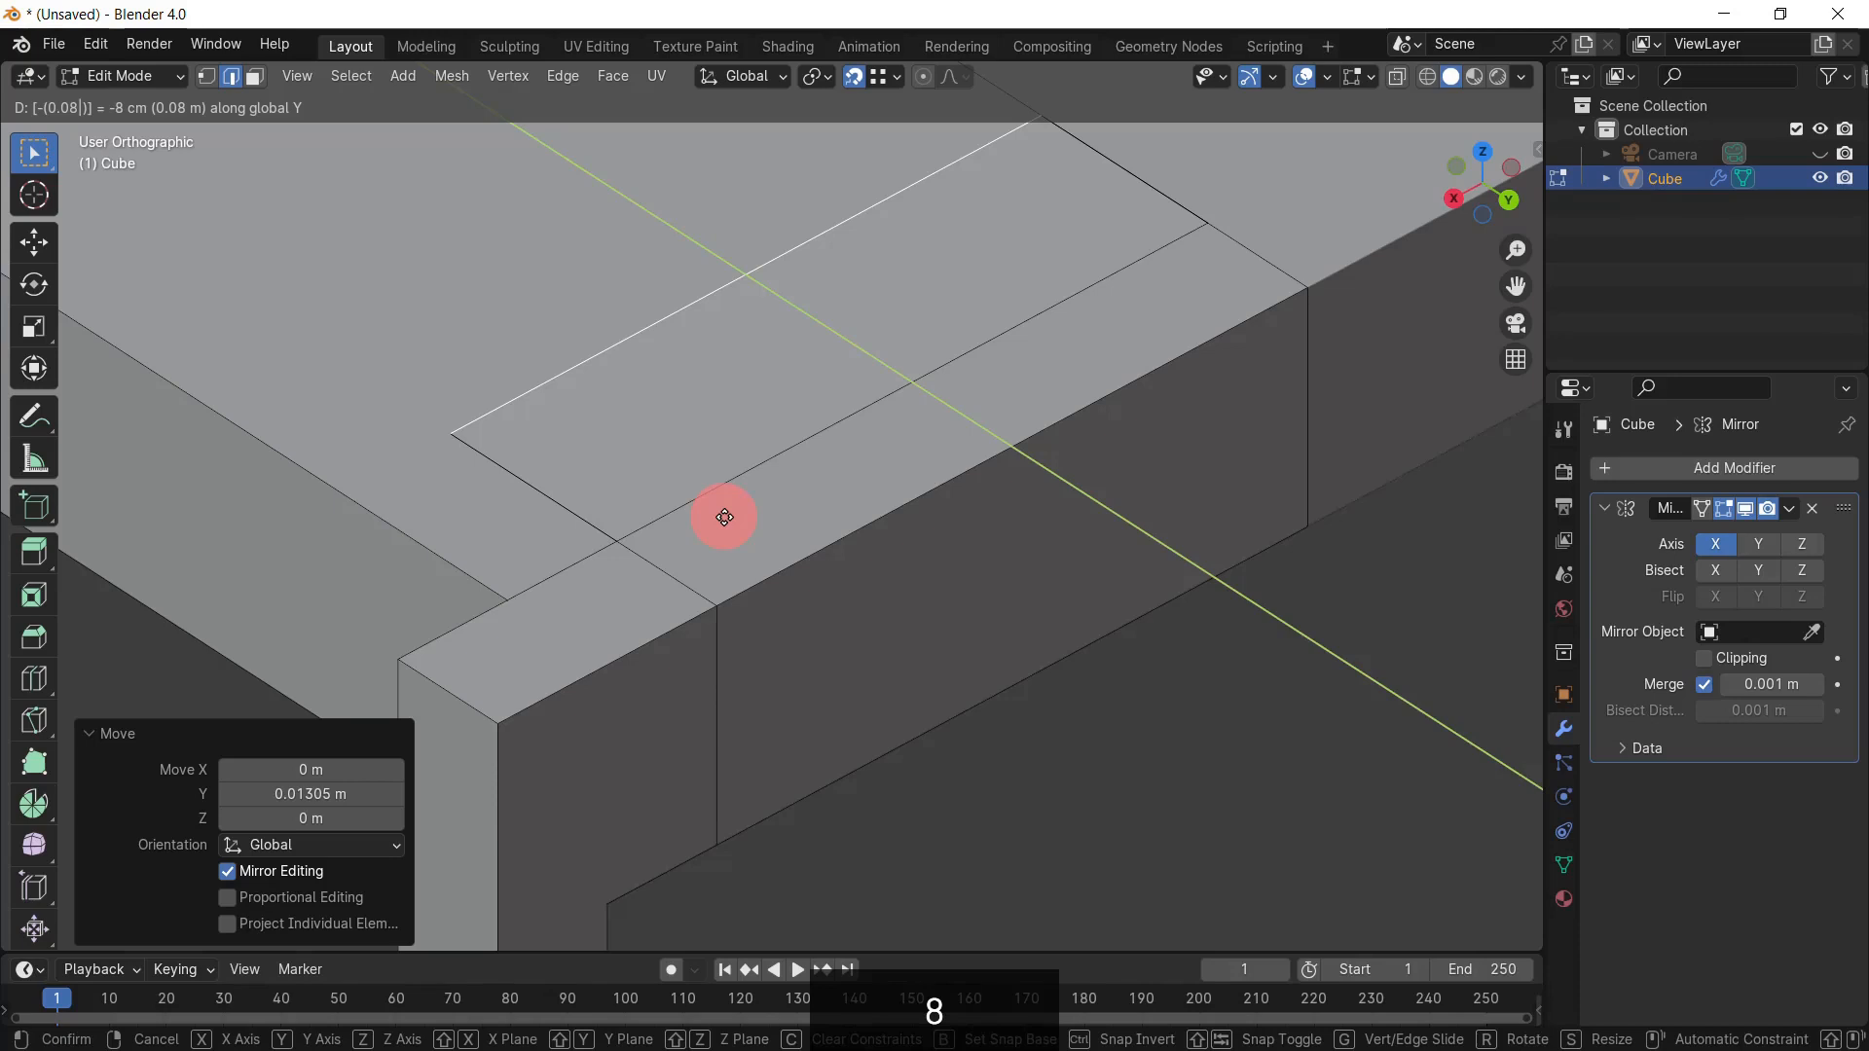
{"action": "key", "text": "Return"}
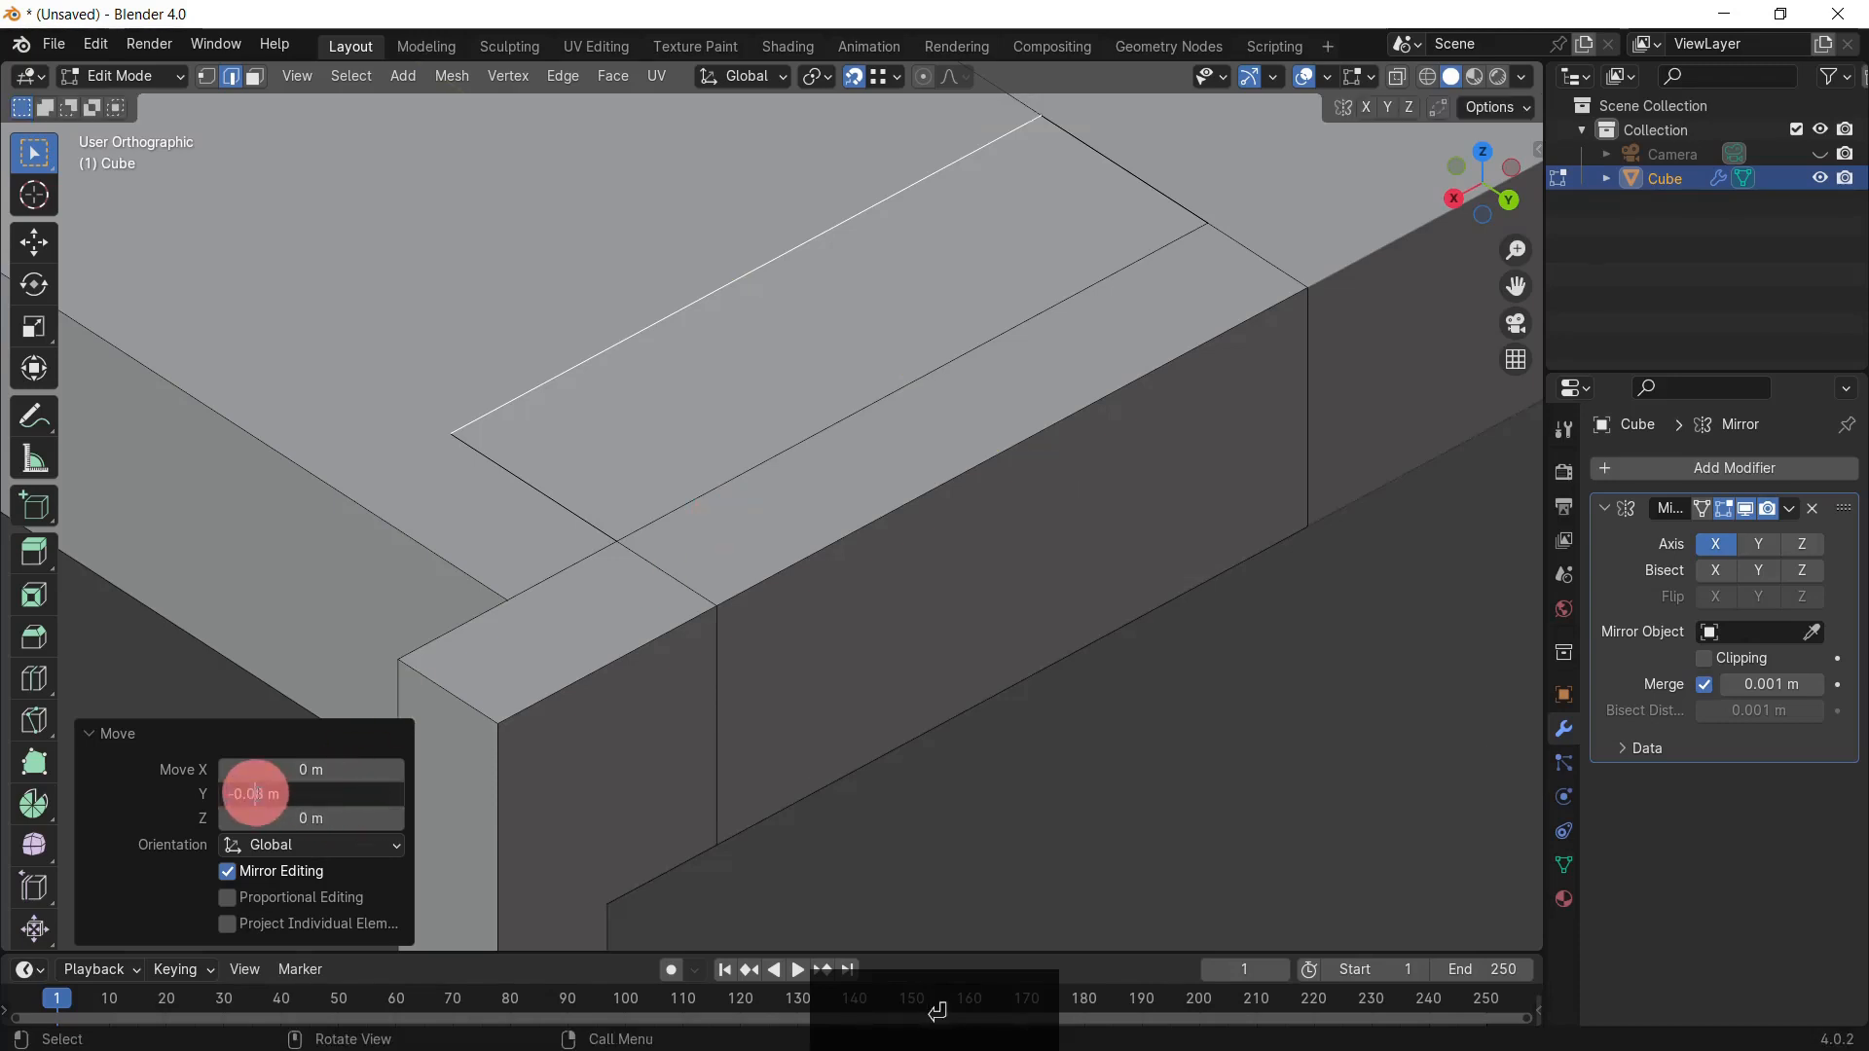
{"action": "key", "text": "Return"}
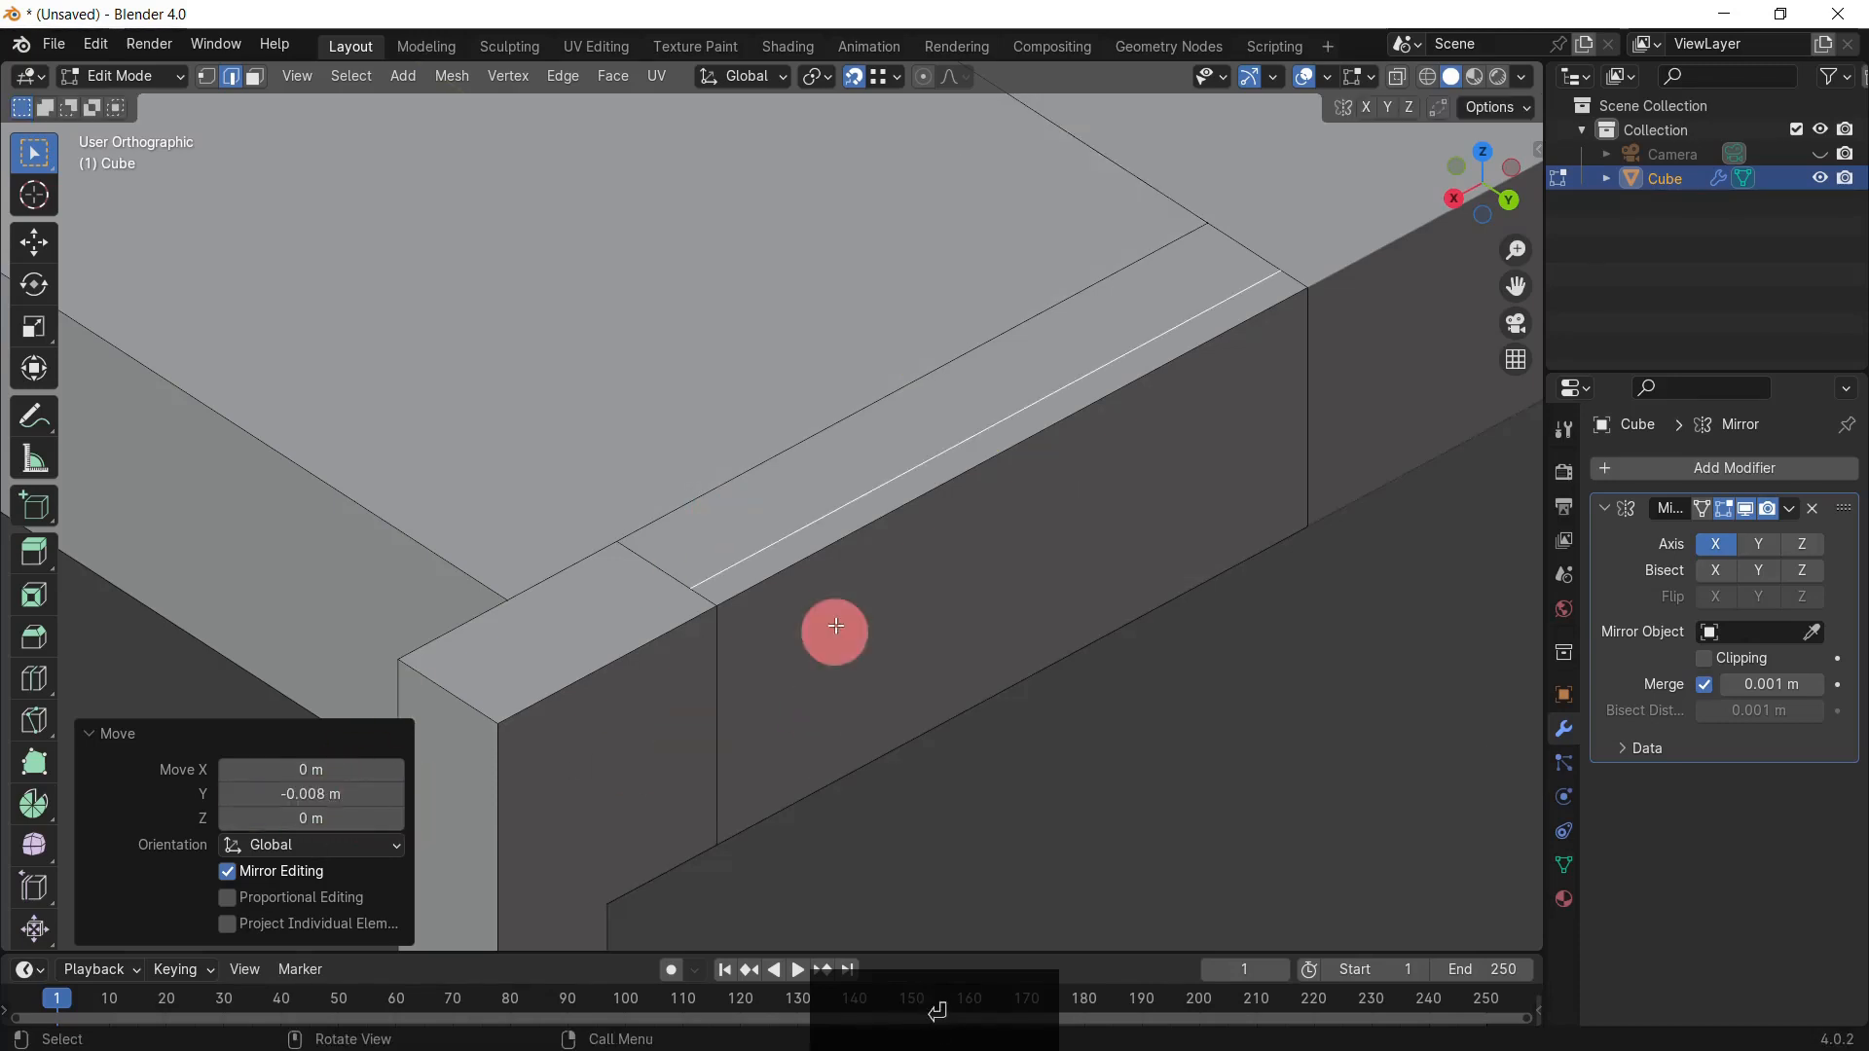
{"action": "left_click", "coordinate": [1008, 792]}
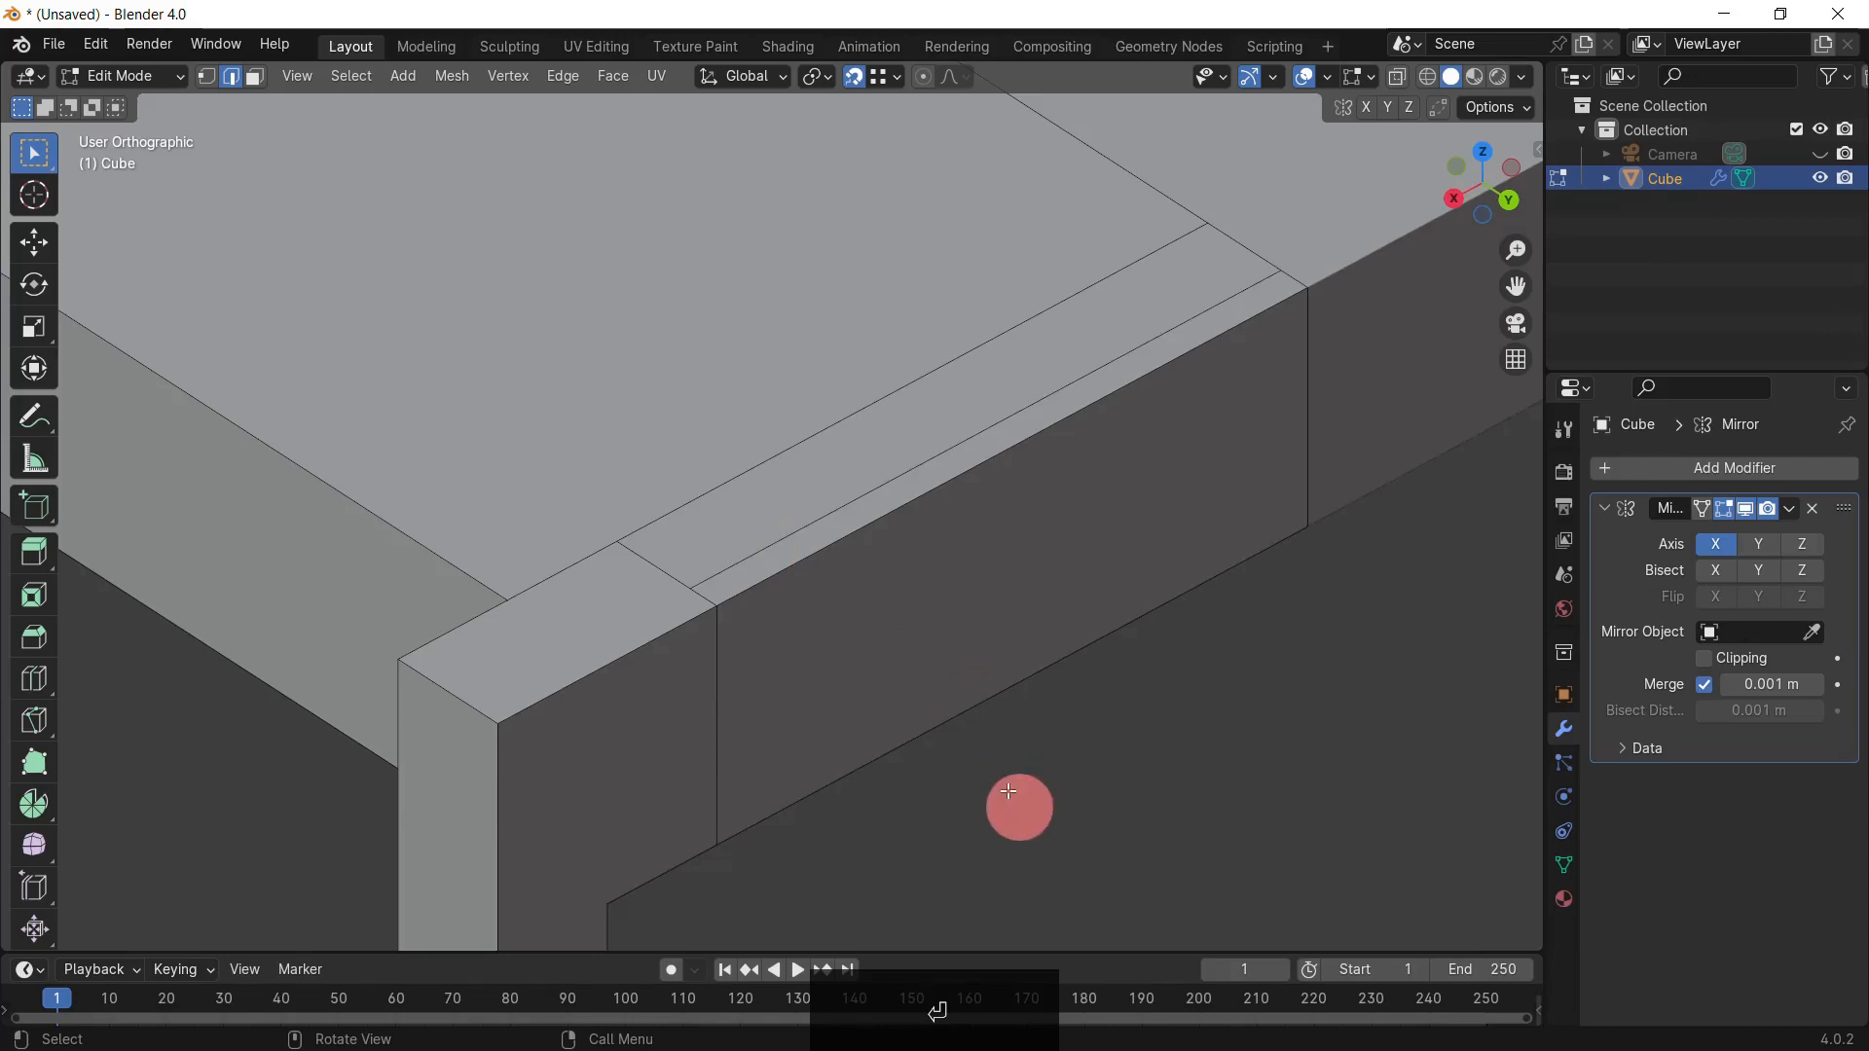
Step: Extrude the thin rear strip face on top of the seat 0.4 m up to form the backrest, and deselect it
{"action": "left_click", "coordinate": [765, 566]}
{"action": "scroll", "coordinate": [1010, 669], "scroll_direction": "down", "scroll_amount": 4}
{"action": "middle_click_drag", "start_coordinate": [1010, 670], "coordinate": [870, 753]}
{"action": "type", "text": "e"}
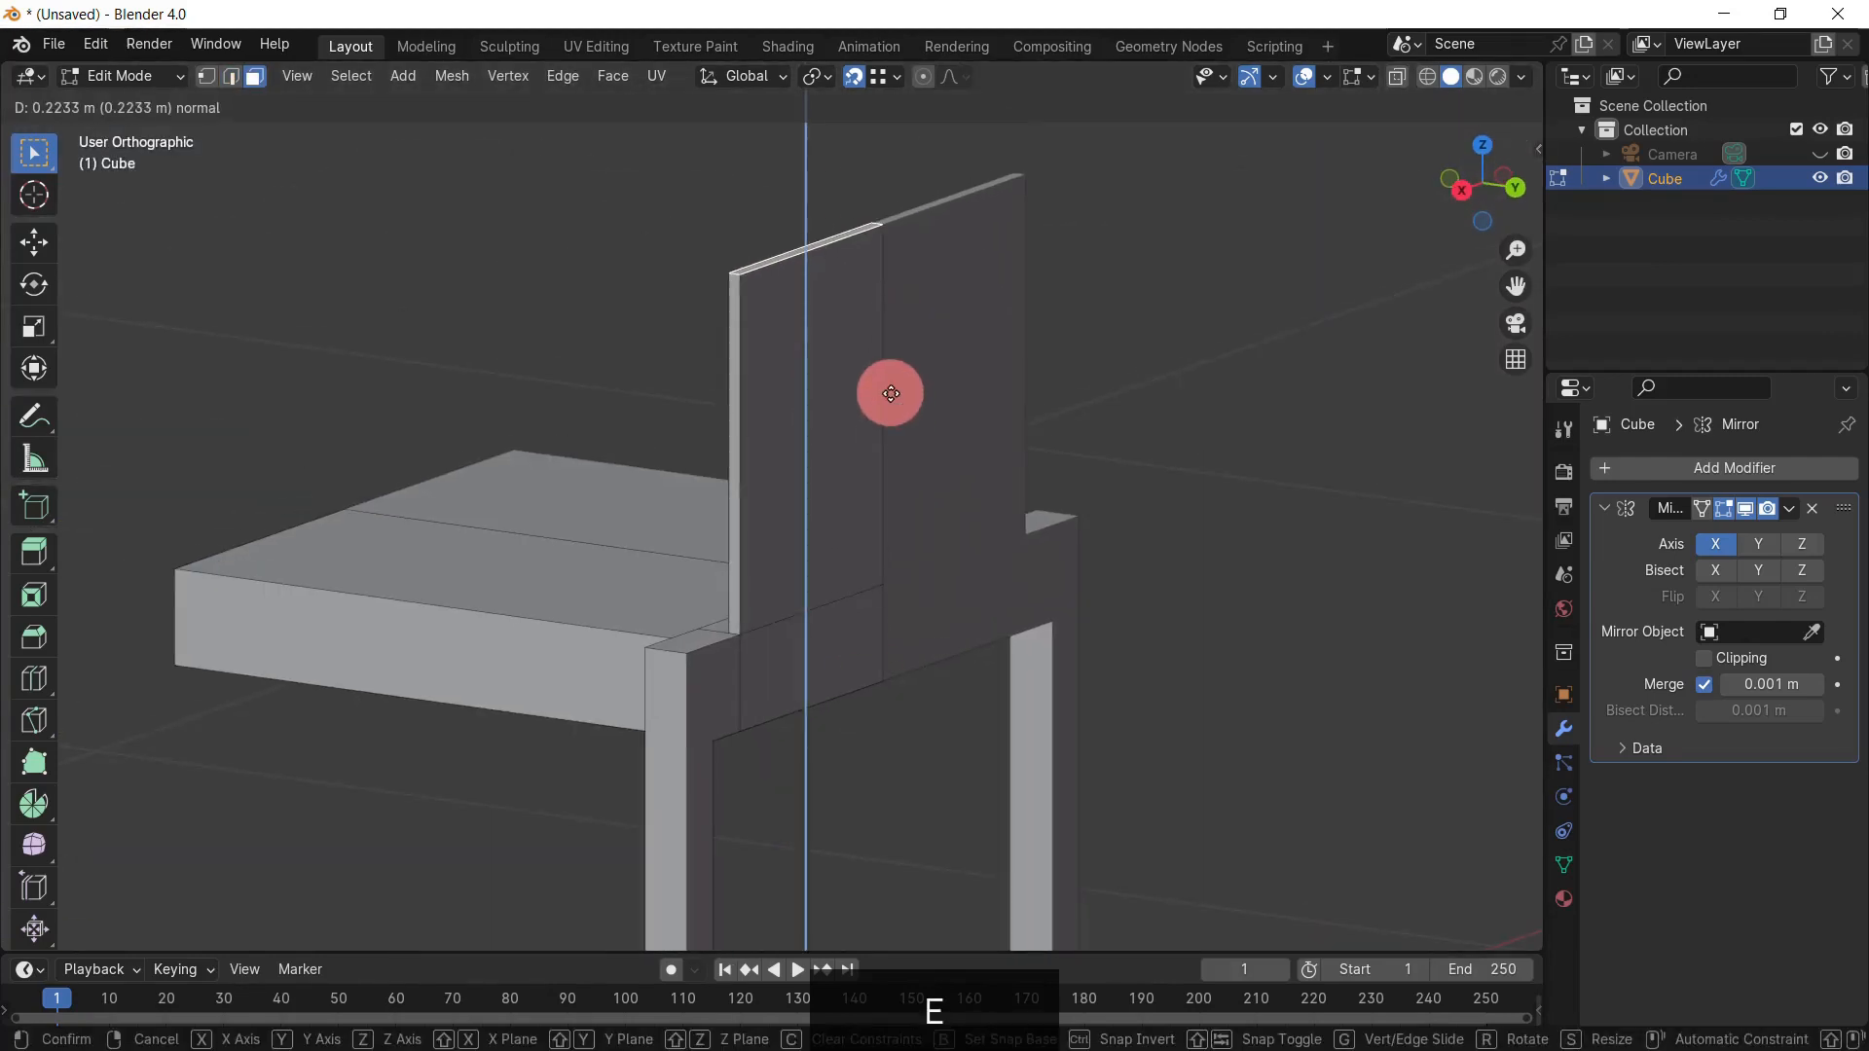
{"action": "type", "text": ".4"}
{"action": "left_click", "coordinate": [891, 393]}
{"action": "scroll", "coordinate": [888, 393], "scroll_direction": "down", "scroll_amount": 5}
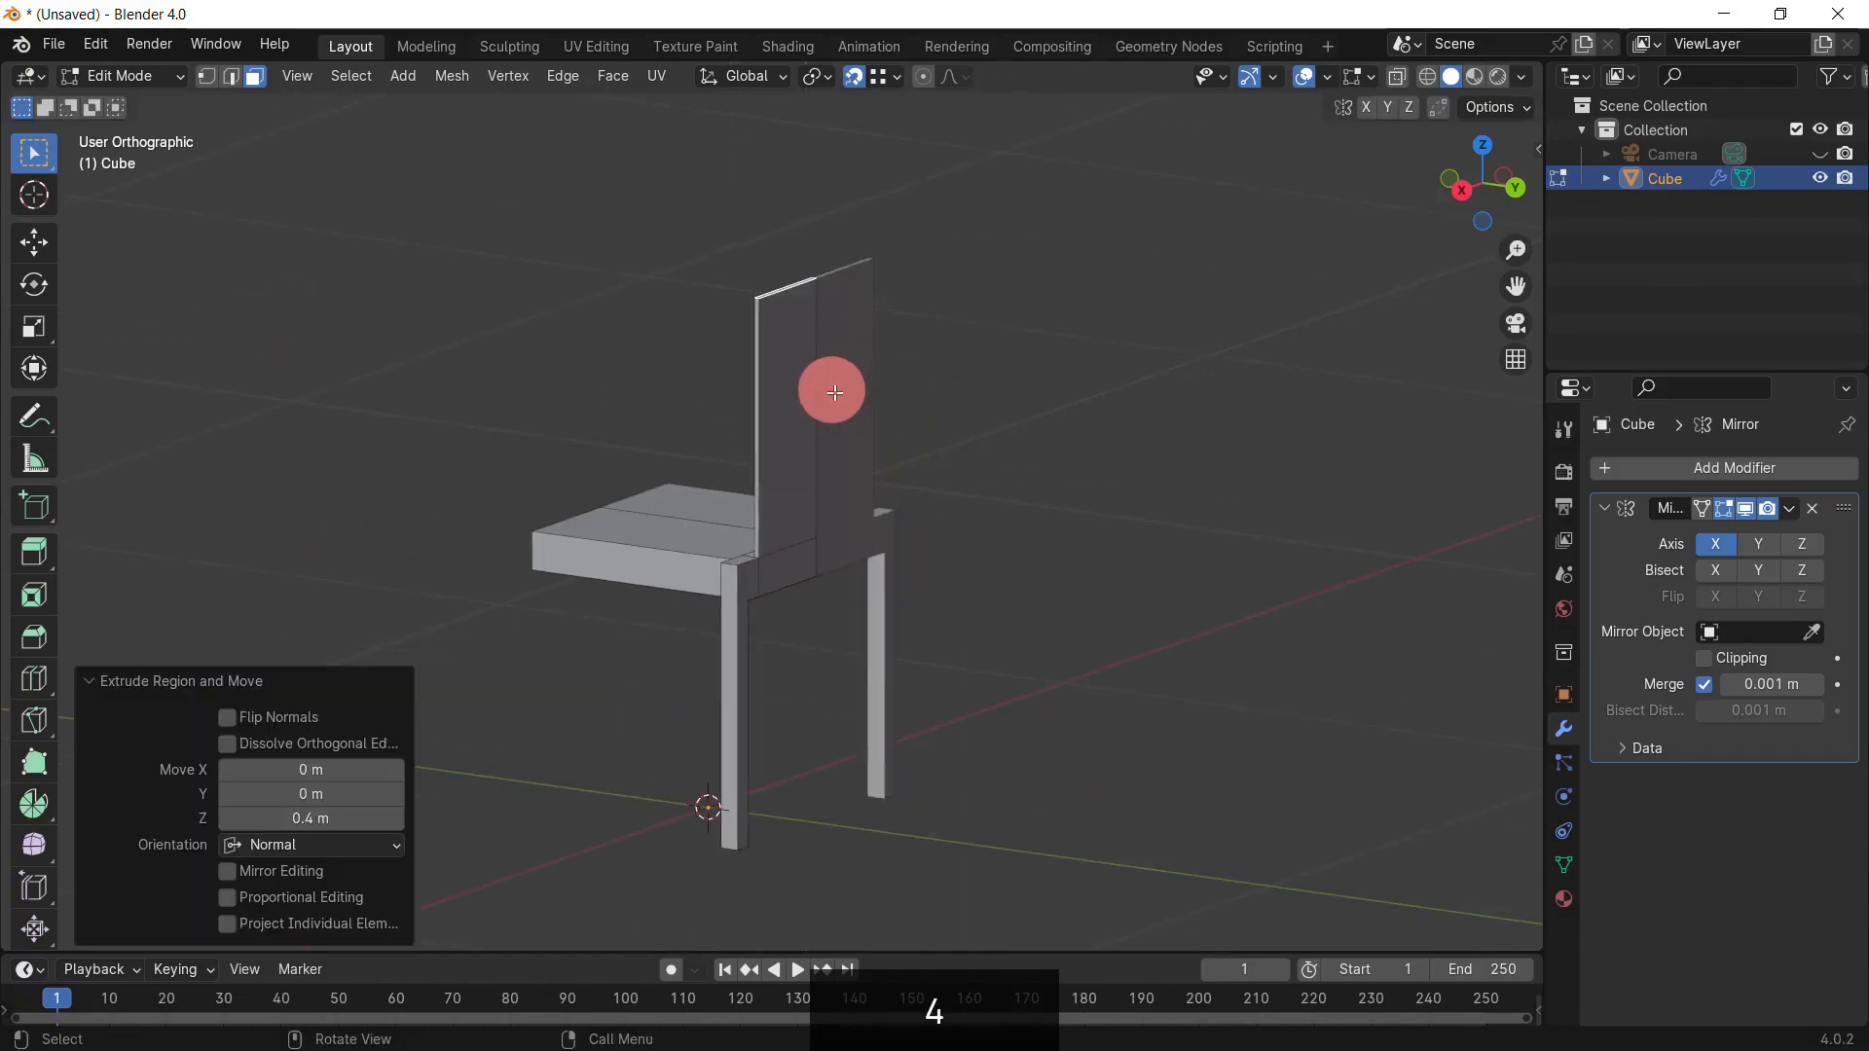
{"action": "middle_click_drag", "start_coordinate": [833, 392], "coordinate": [780, 521]}
{"action": "scroll", "coordinate": [785, 442], "scroll_direction": "up", "scroll_amount": 4}
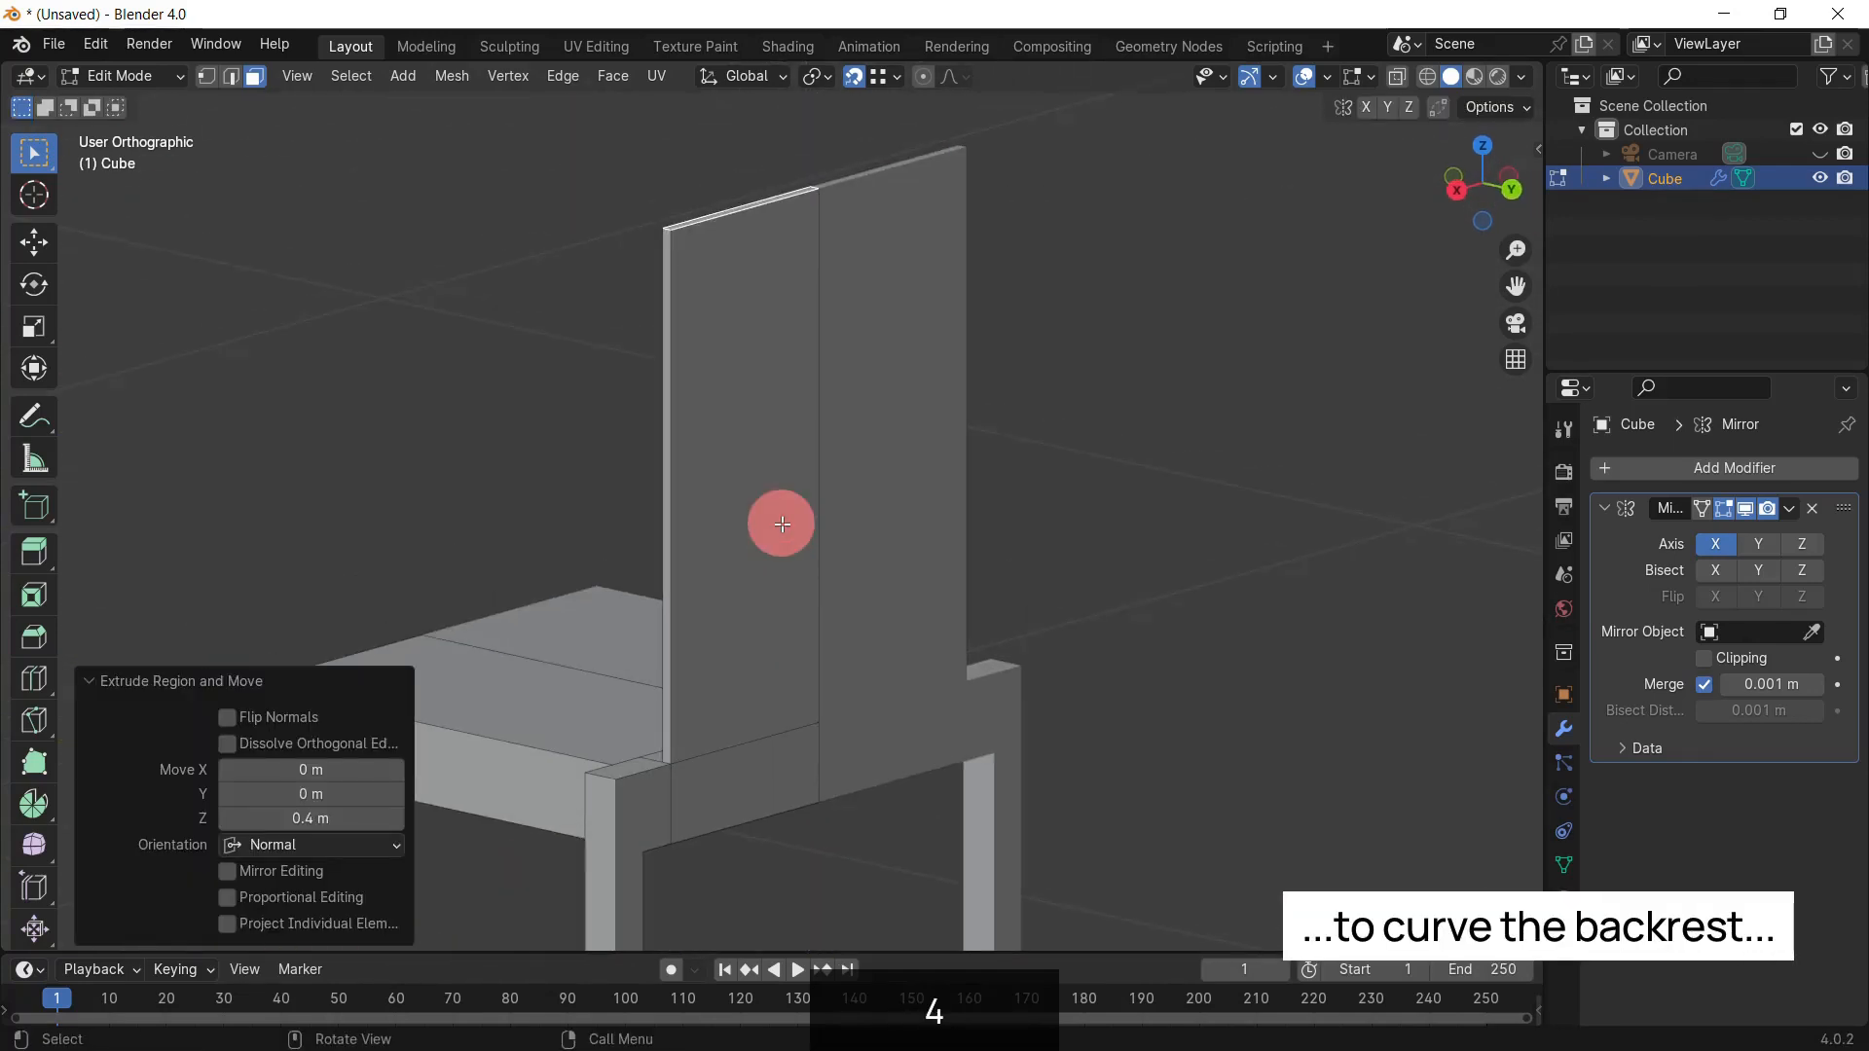
{"action": "left_click", "coordinate": [1129, 424]}
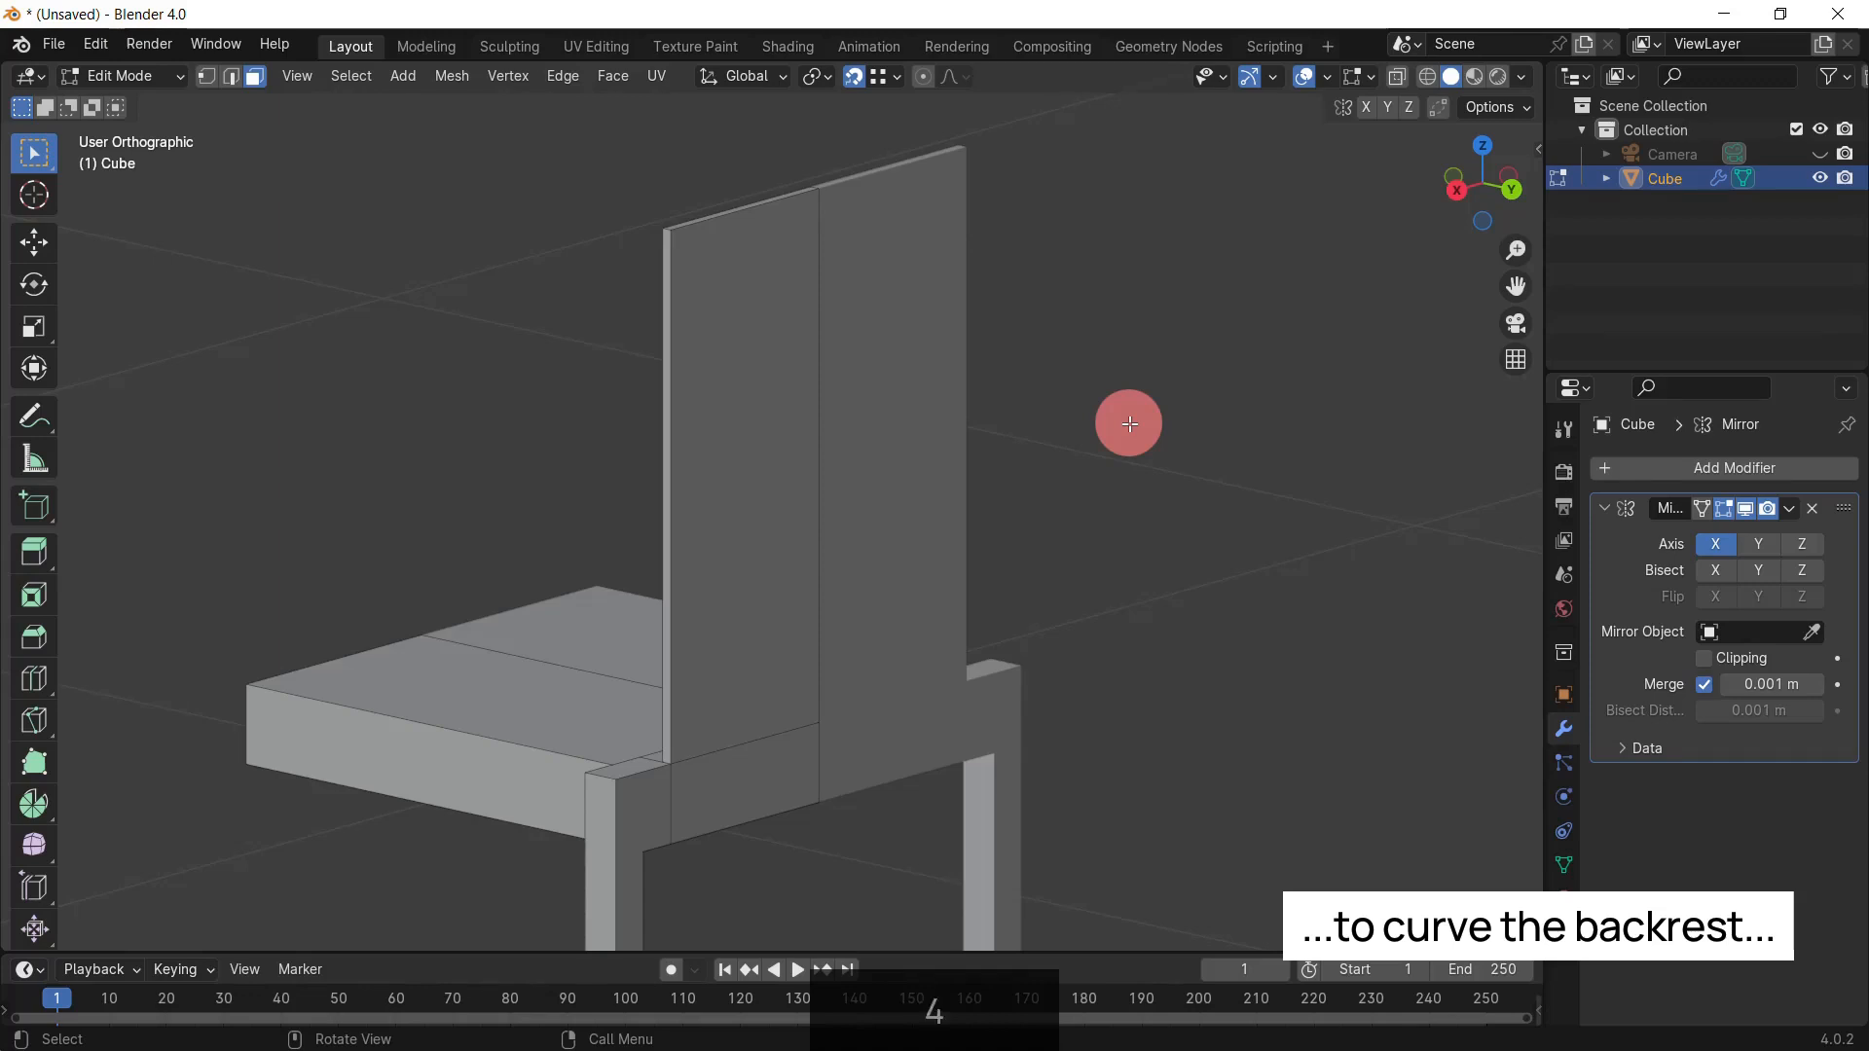
Step: Select the backrest's vertical edges in wireframe shading and subdivide them with 10 cuts
{"action": "key", "text": "z"}
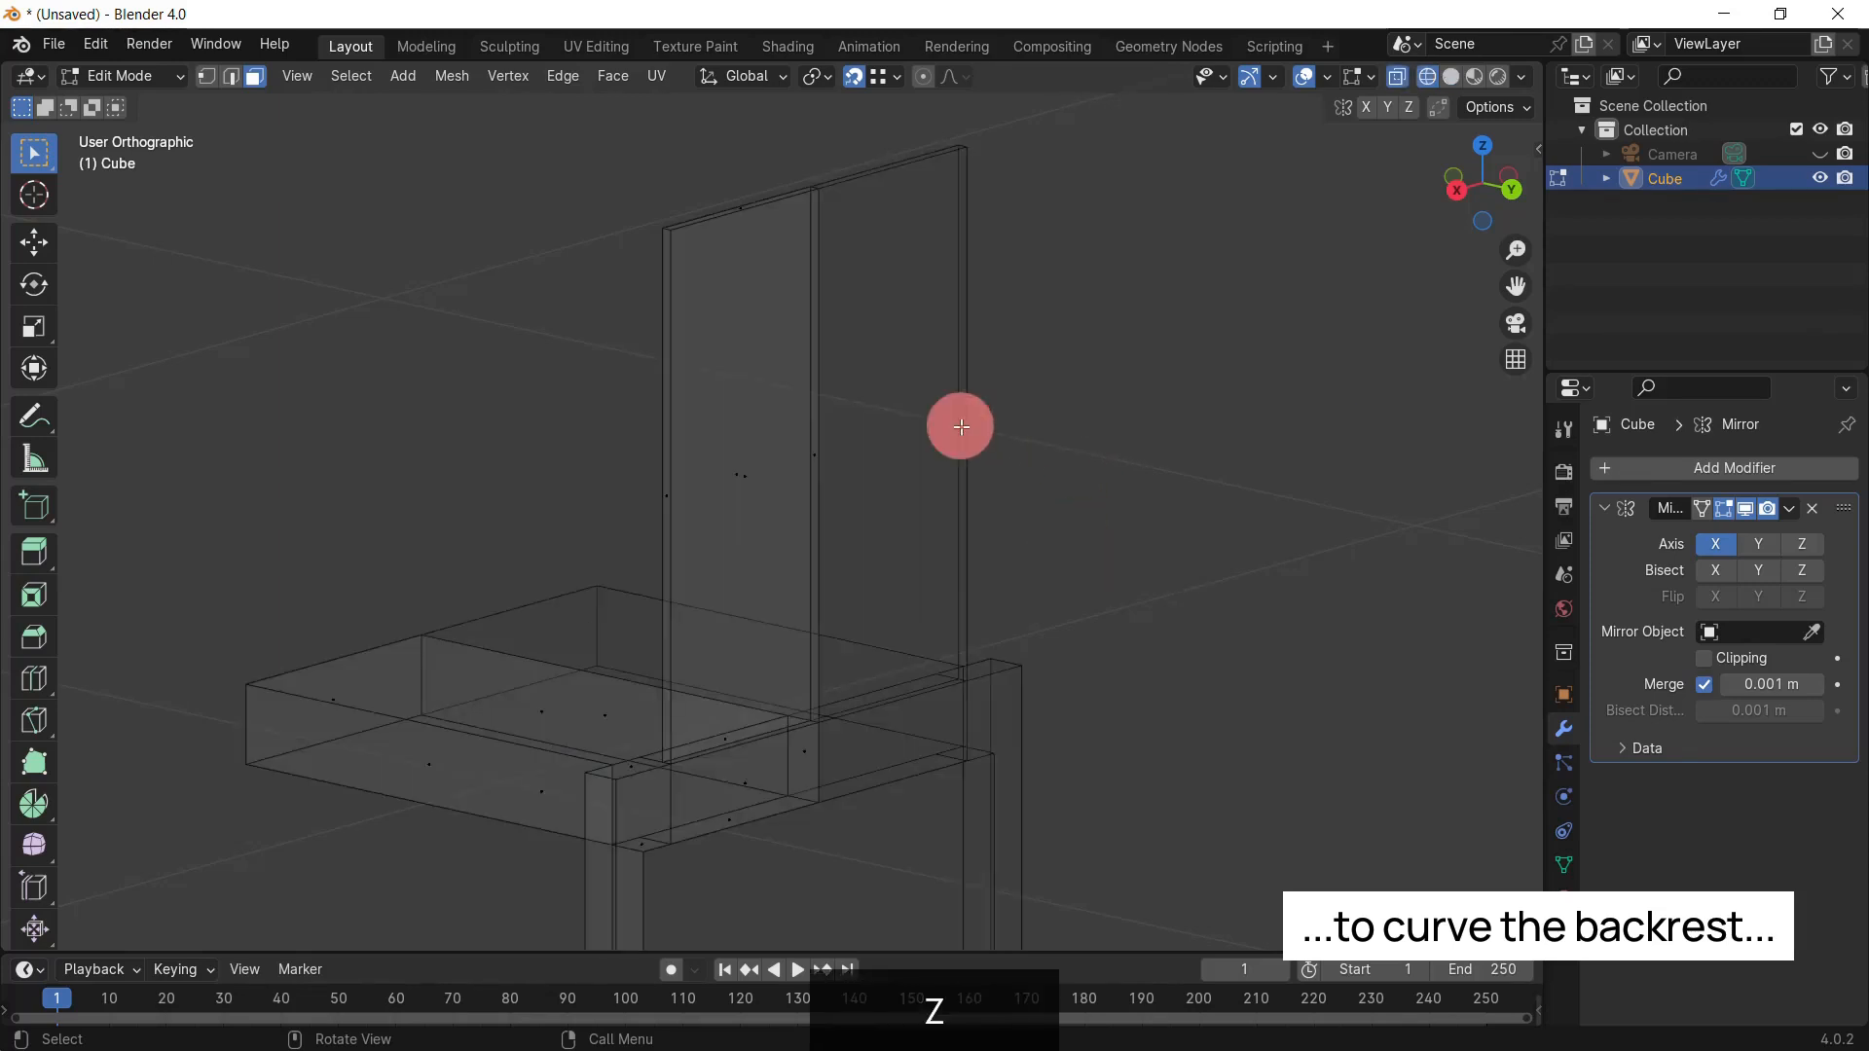
{"action": "key", "text": "2"}
{"action": "left_click_drag", "start_coordinate": [891, 571], "coordinate": [588, 578]}
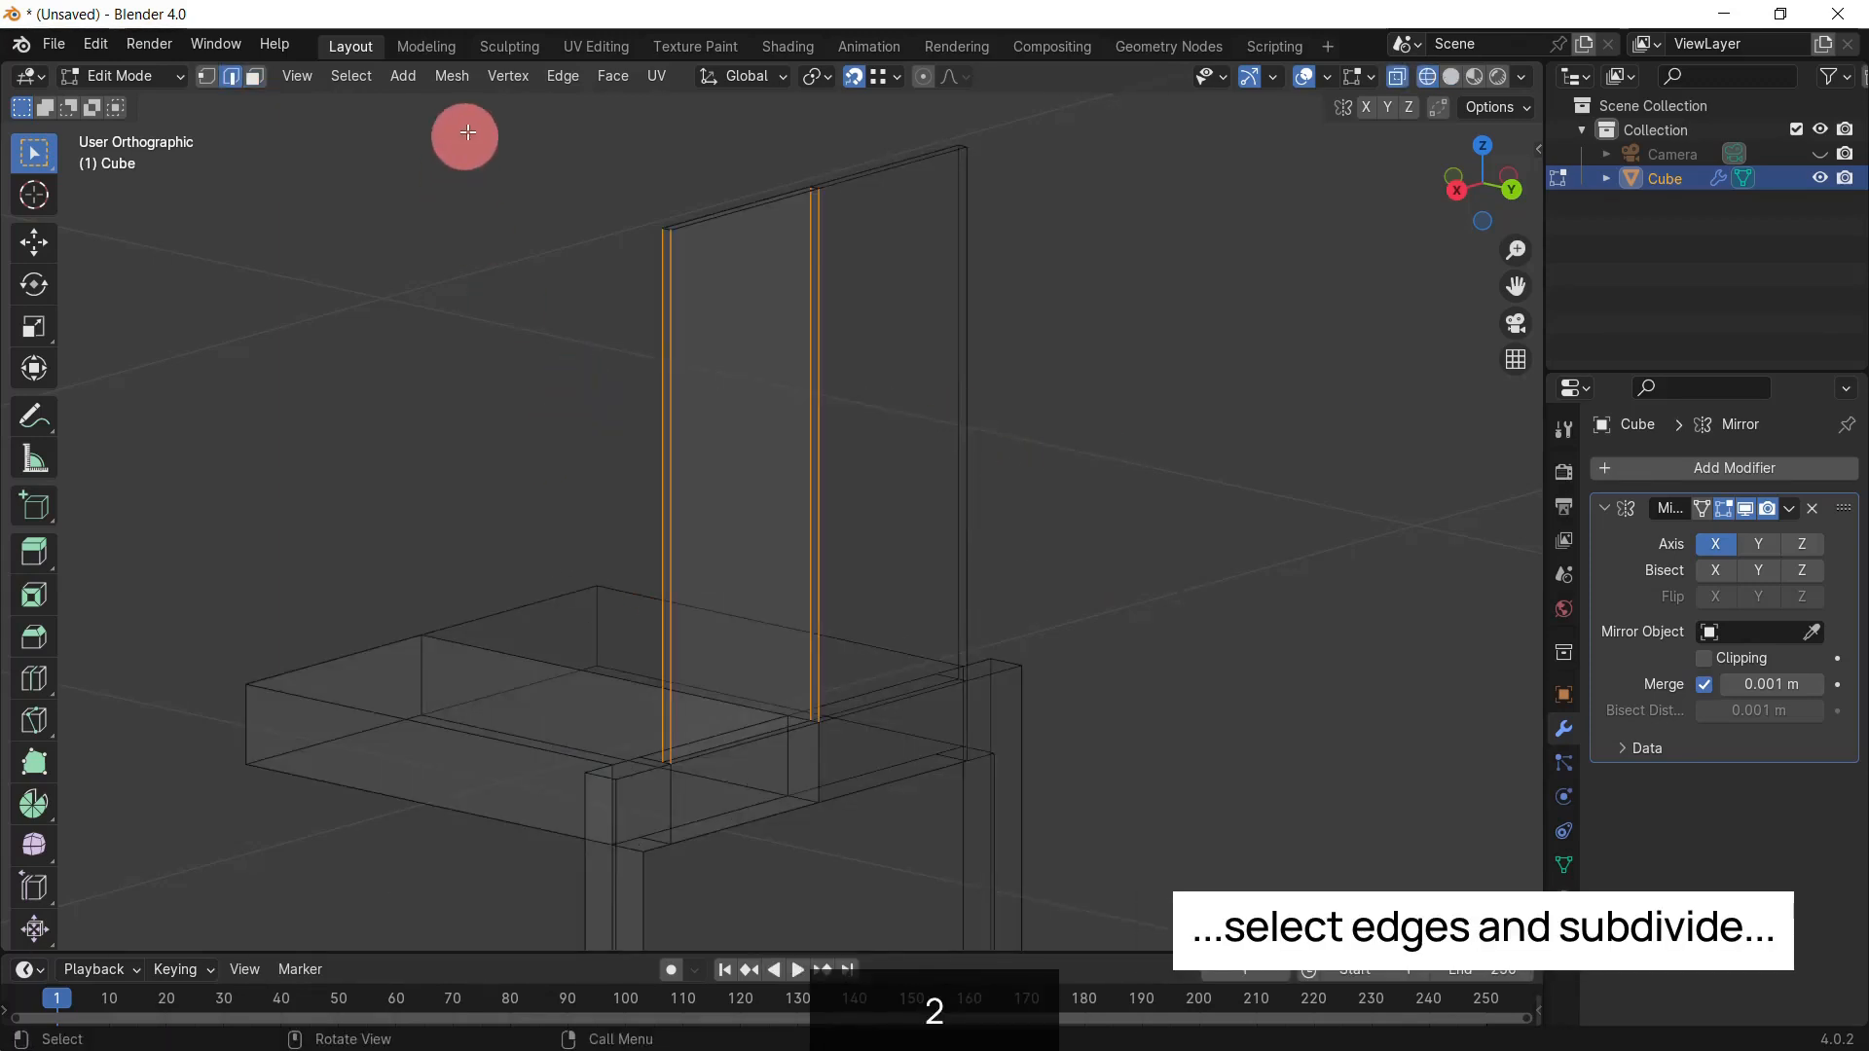
{"action": "left_click", "coordinate": [563, 77]}
{"action": "left_click", "coordinate": [648, 211]}
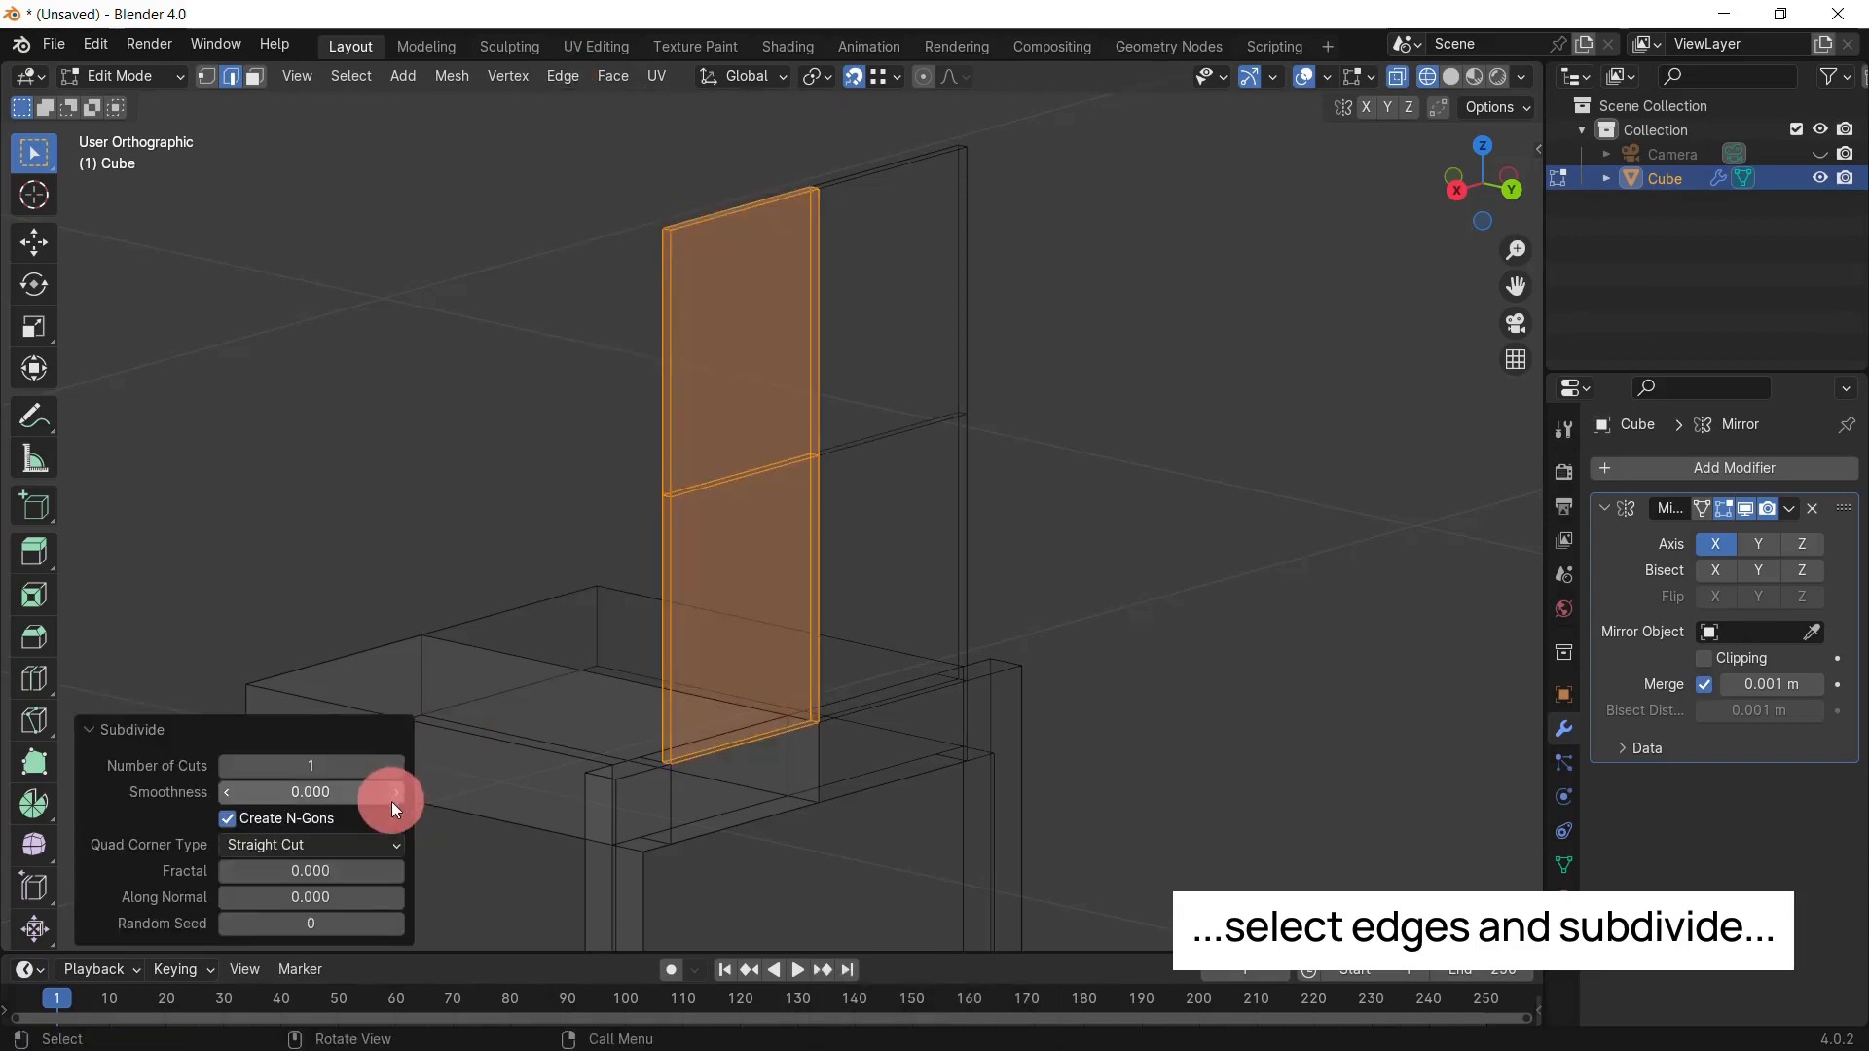
{"action": "left_click", "coordinate": [334, 766]}
{"action": "type", "text": "10"}
{"action": "key", "text": "Return"}
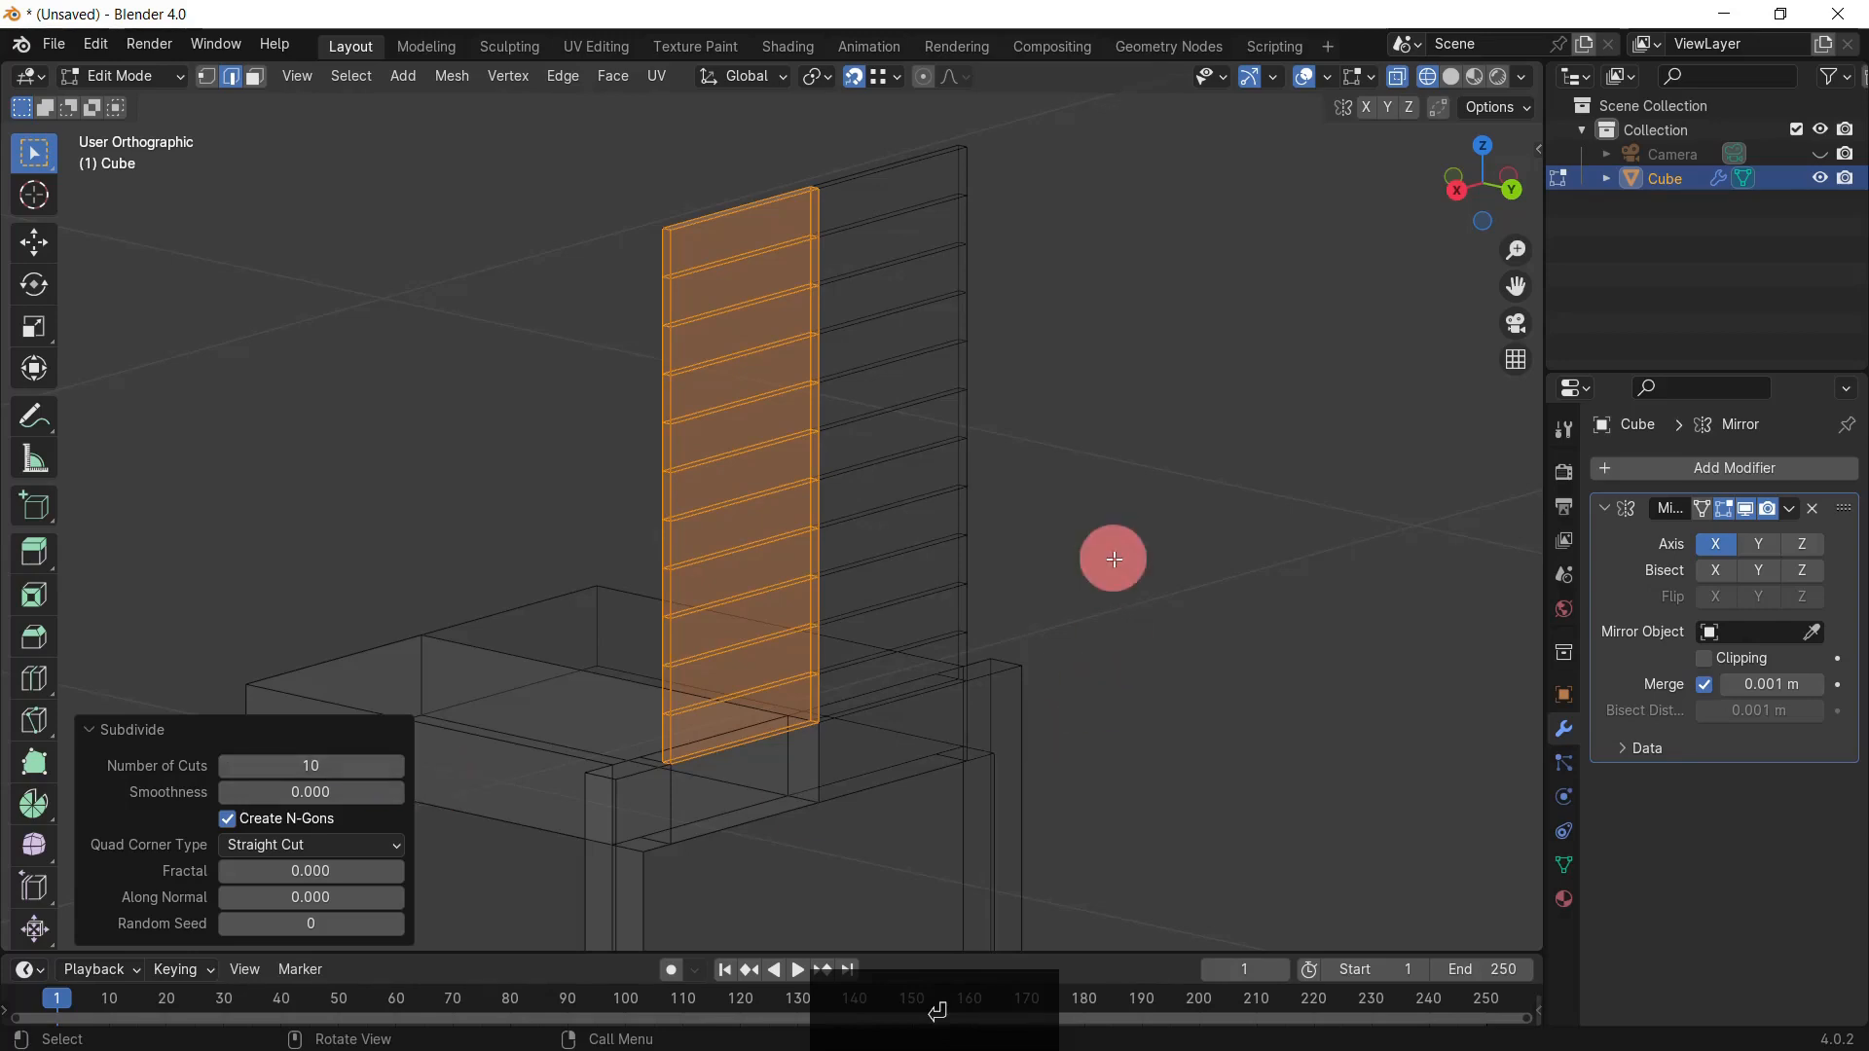
Step: Place the 3D cursor at the seat's top rear corner, level with the backrest's base, as the bend pivot
{"action": "middle_click_drag", "start_coordinate": [1106, 558], "coordinate": [914, 626]}
{"action": "scroll", "coordinate": [827, 754], "scroll_direction": "up", "scroll_amount": 2}
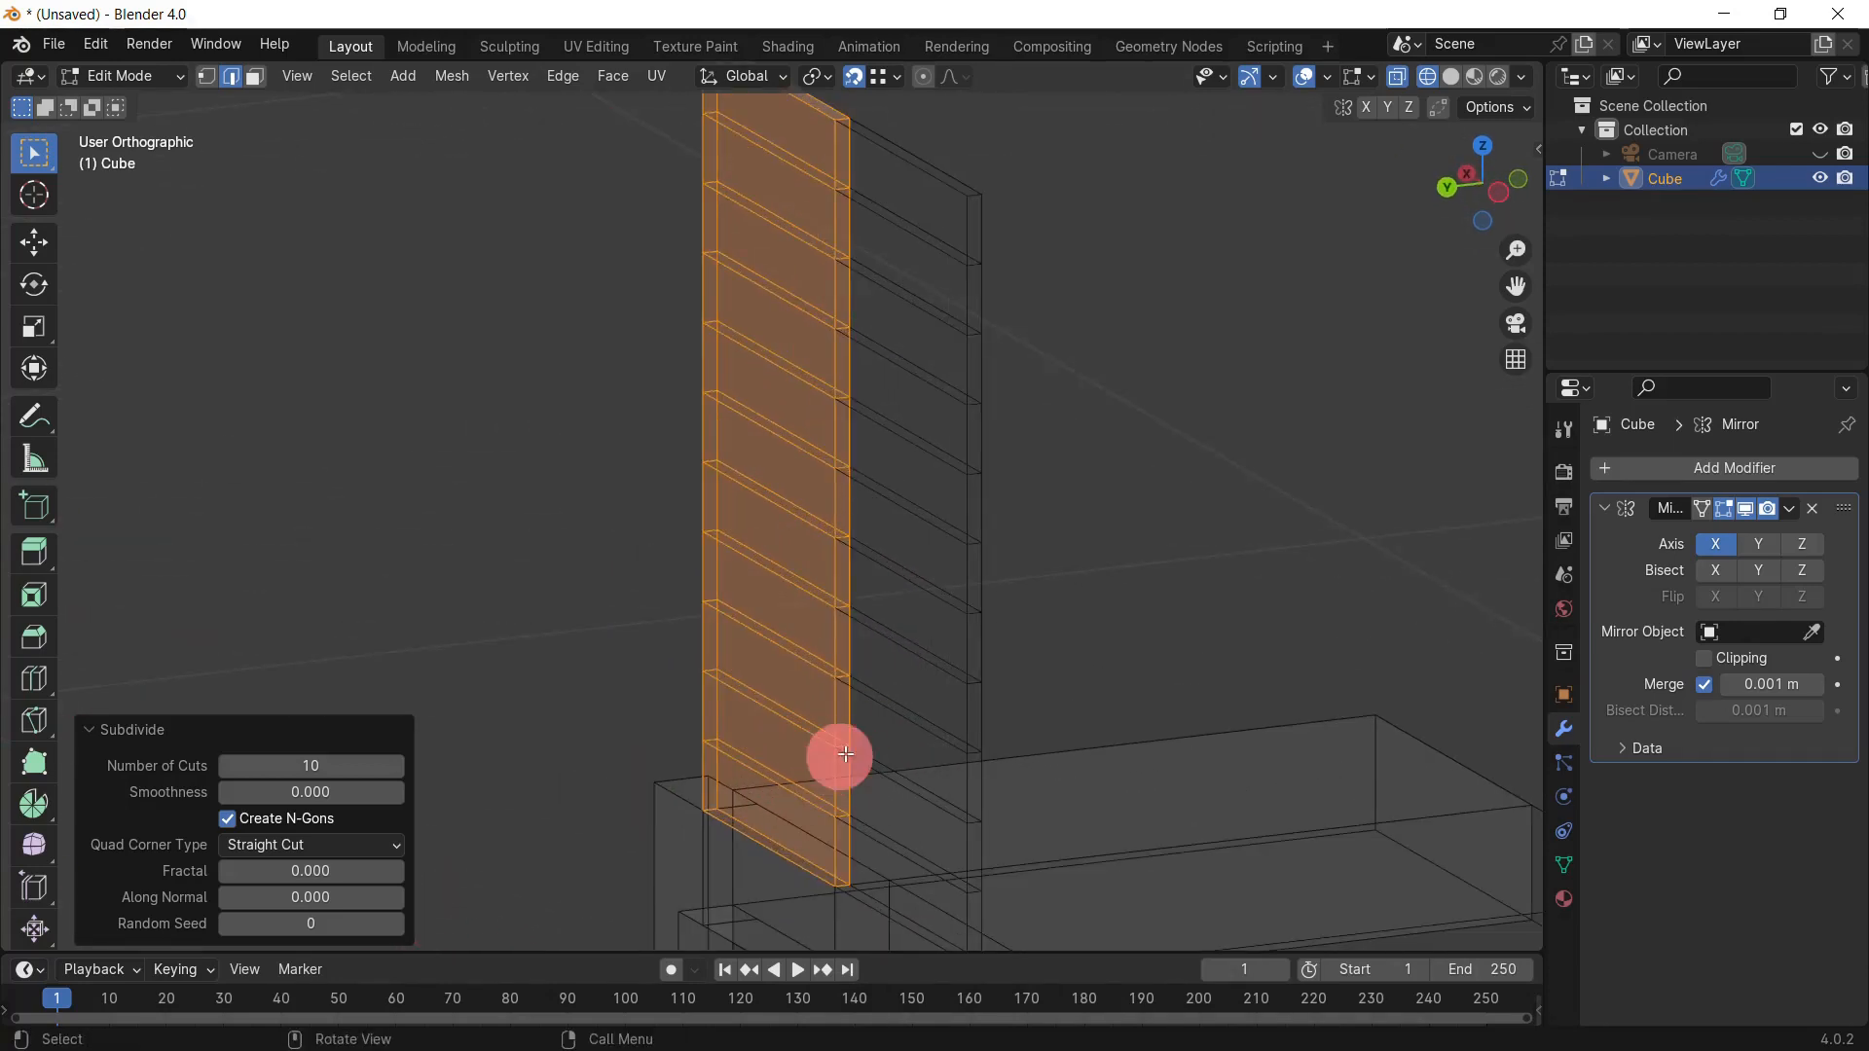
{"action": "left_click", "coordinate": [34, 194]}
{"action": "left_click", "coordinate": [35, 153]}
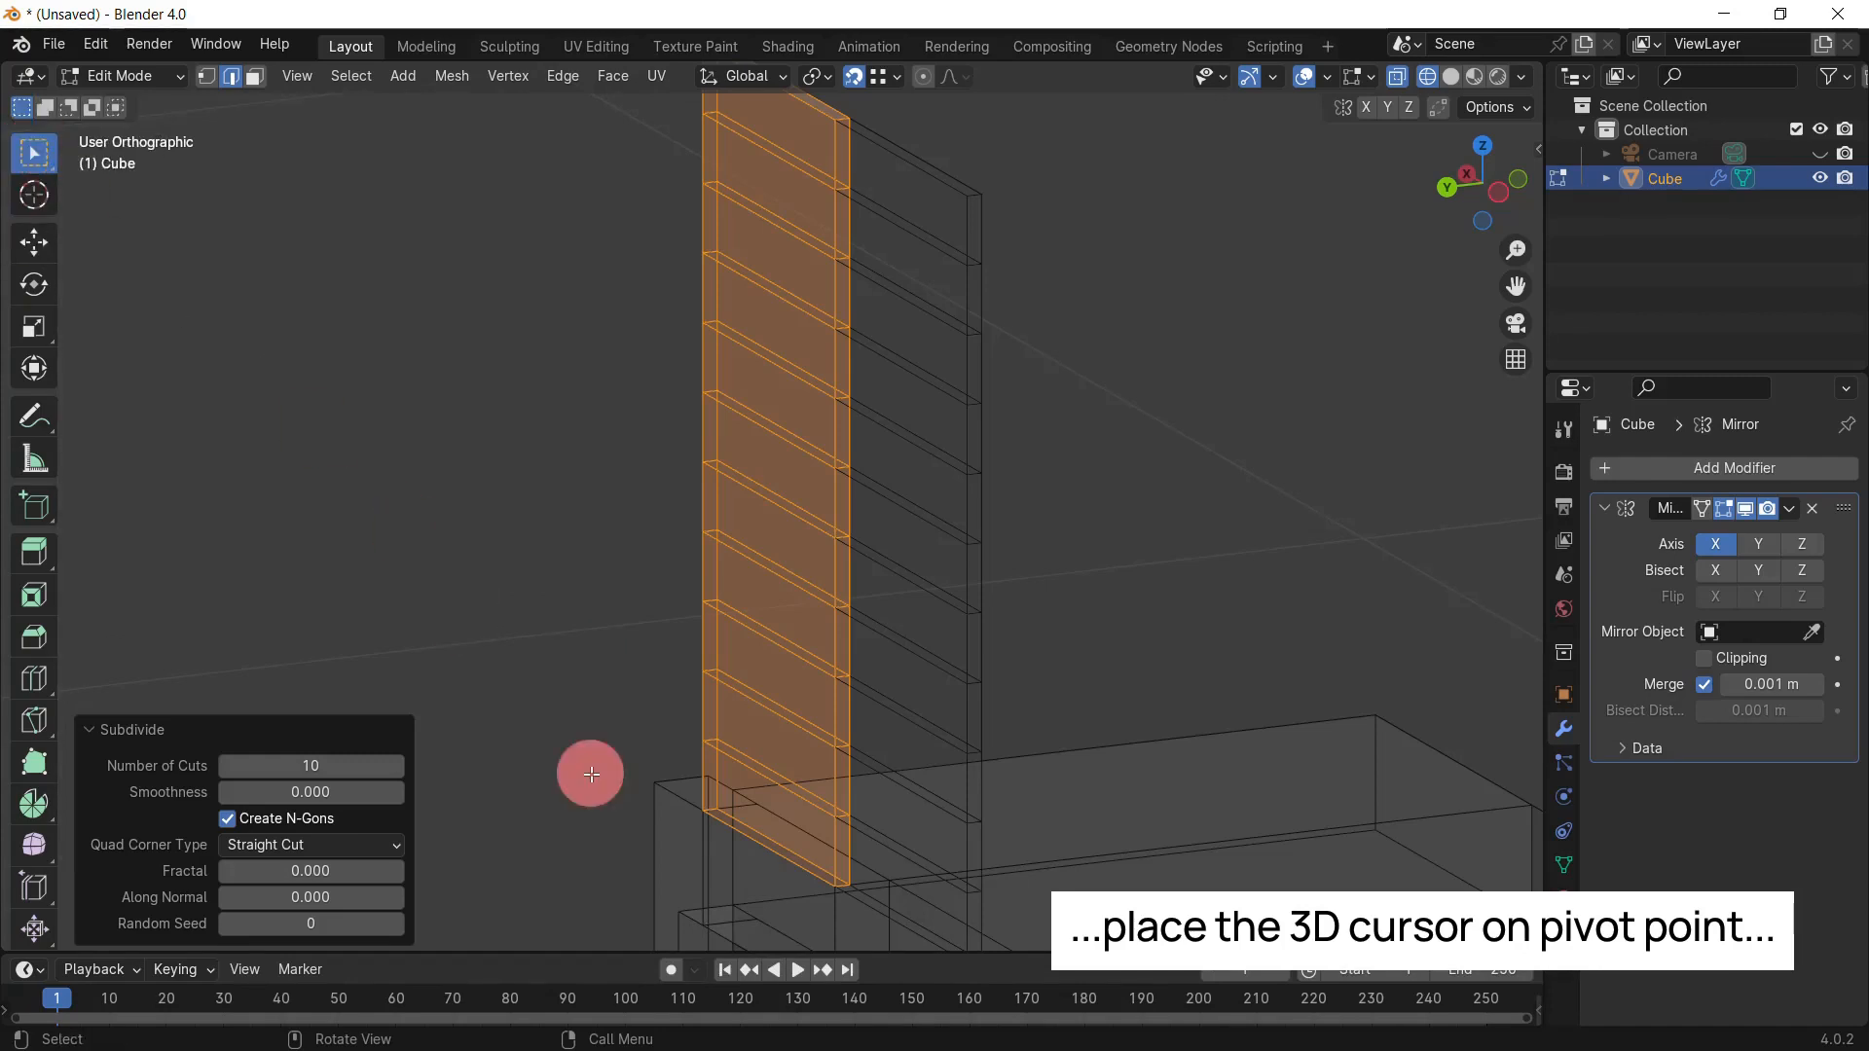
{"action": "scroll", "coordinate": [754, 783], "scroll_direction": "up", "scroll_amount": 1}
{"action": "middle_click_drag", "start_coordinate": [771, 730], "coordinate": [776, 467], "text": "shift"}
{"action": "middle_click_drag", "start_coordinate": [745, 612], "coordinate": [783, 642]}
{"action": "scroll", "coordinate": [495, 466], "scroll_direction": "up", "scroll_amount": 1}
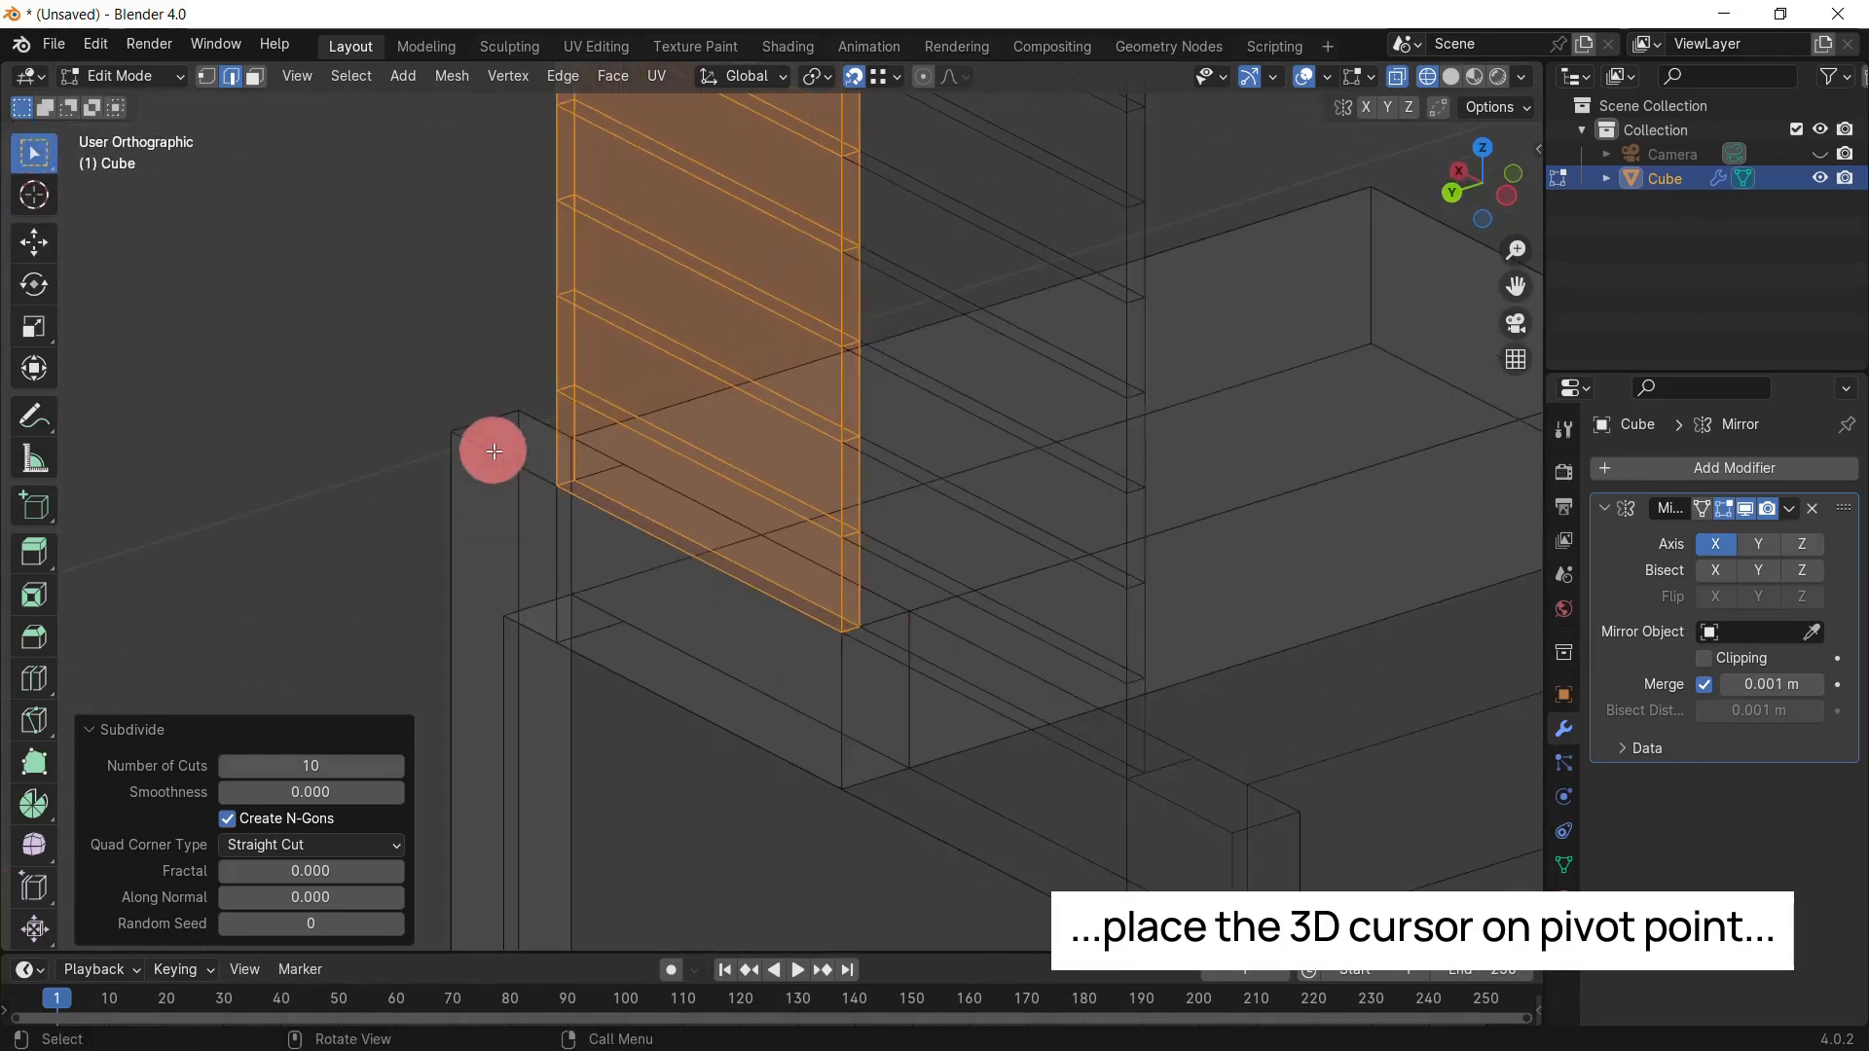
{"action": "right_click_drag", "start_coordinate": [263, 400], "coordinate": [444, 439], "text": "shift"}
Step: Bend the backrest slightly backward about the 3D cursor in the left orthographic side view
{"action": "key", "text": "KP_3"}
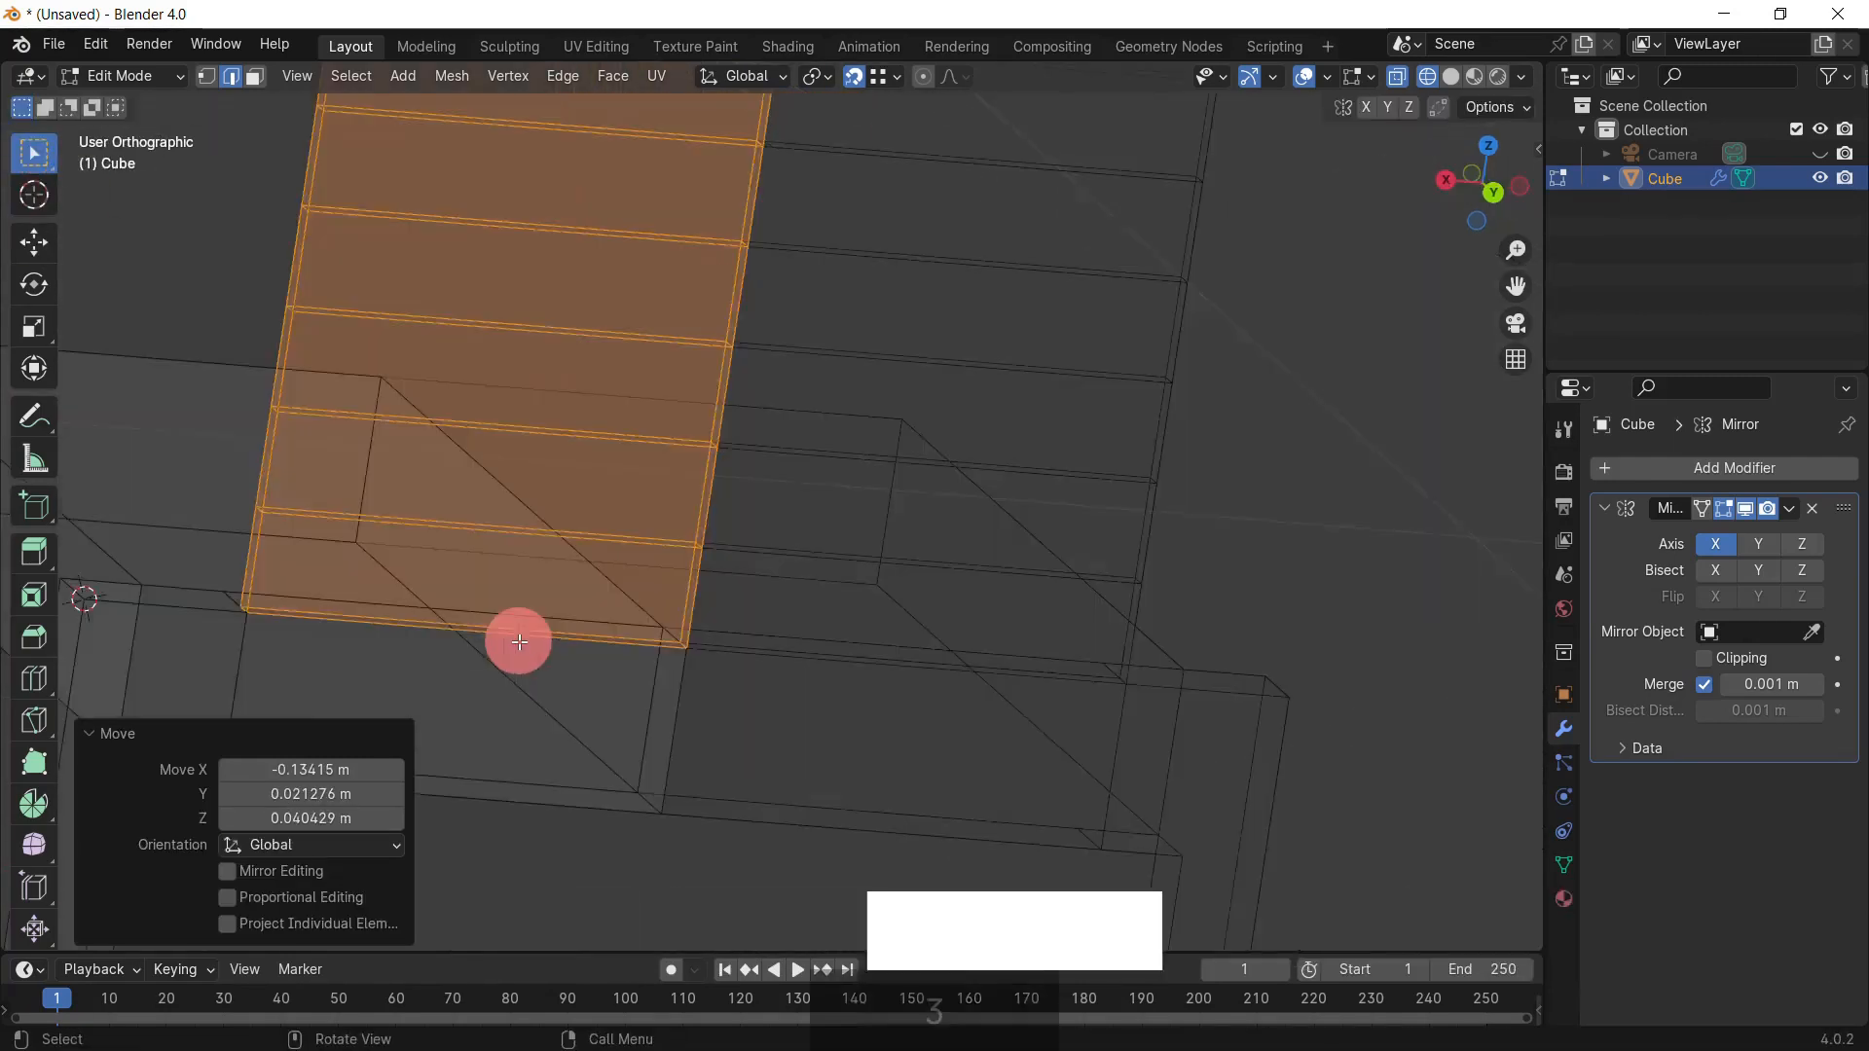
{"action": "key", "text": "ctrl+KP_3"}
{"action": "scroll", "coordinate": [834, 522], "scroll_direction": "down", "scroll_amount": 3}
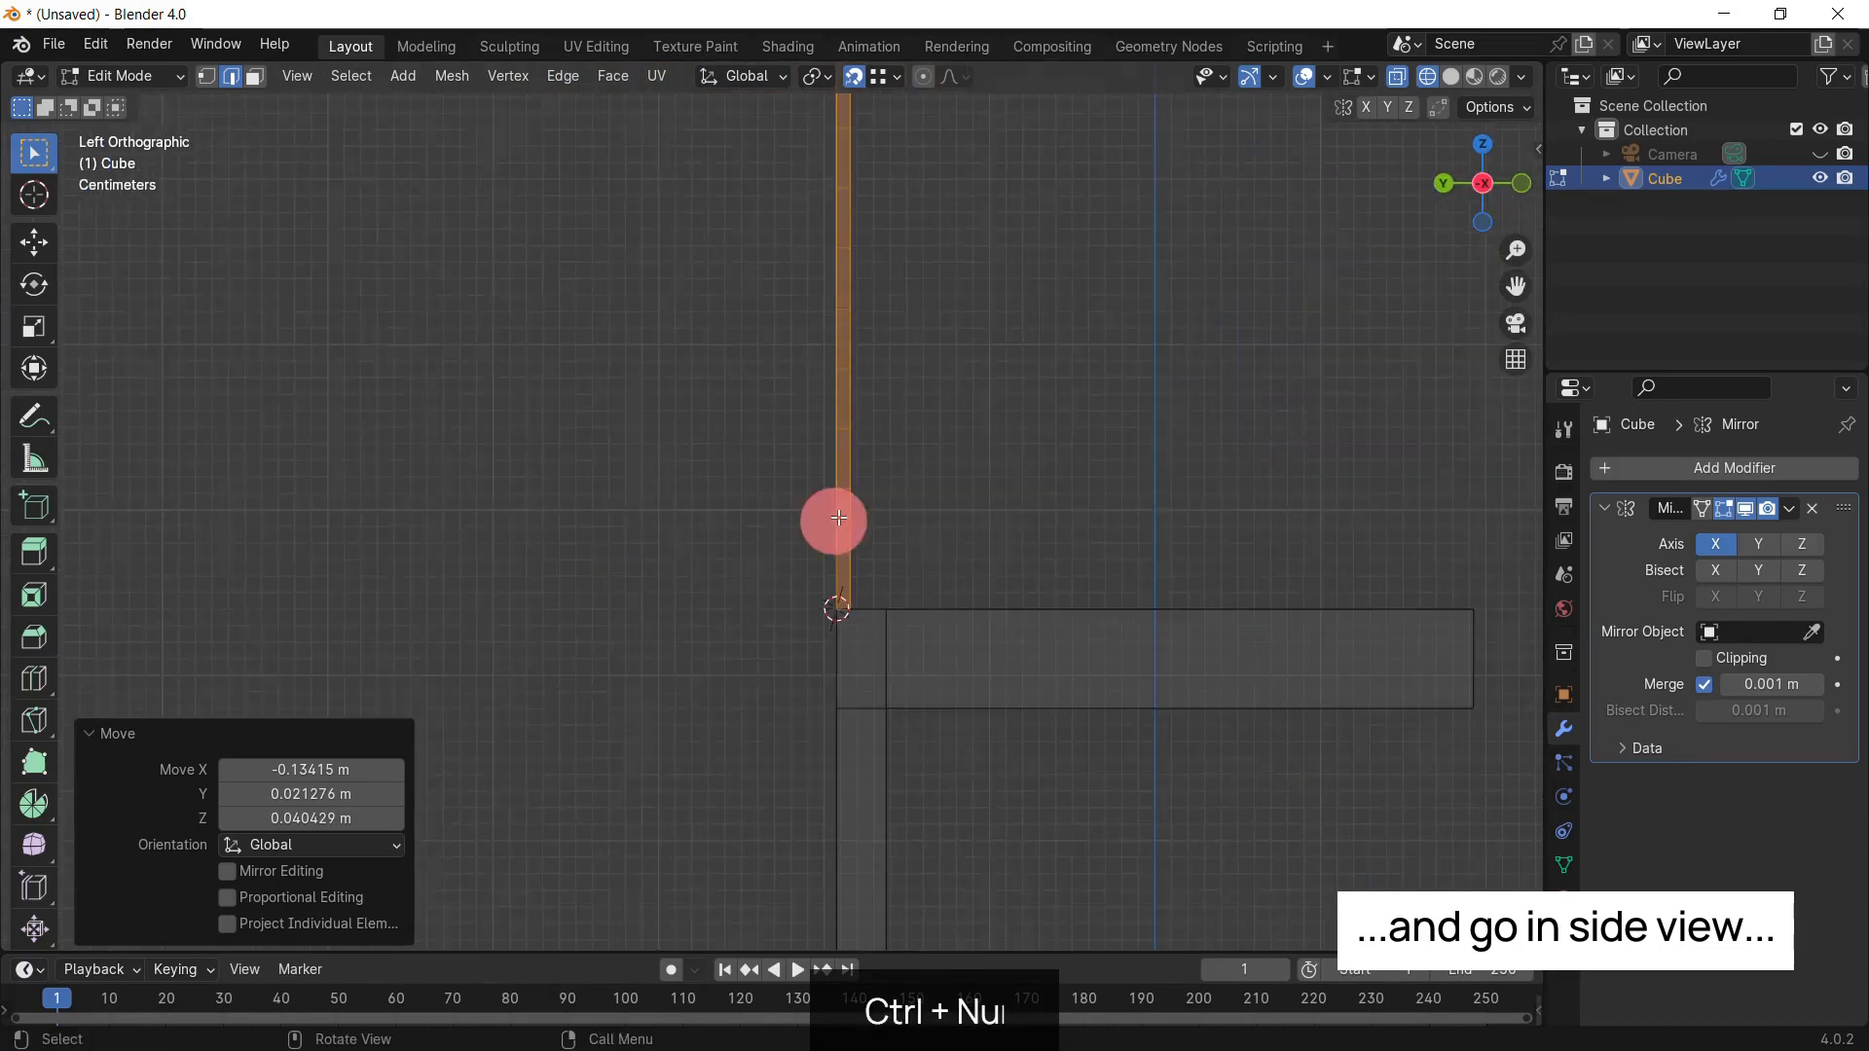
{"action": "middle_click_drag", "start_coordinate": [875, 484], "coordinate": [806, 729], "text": "shift"}
{"action": "scroll", "coordinate": [768, 731], "scroll_direction": "up", "scroll_amount": 1}
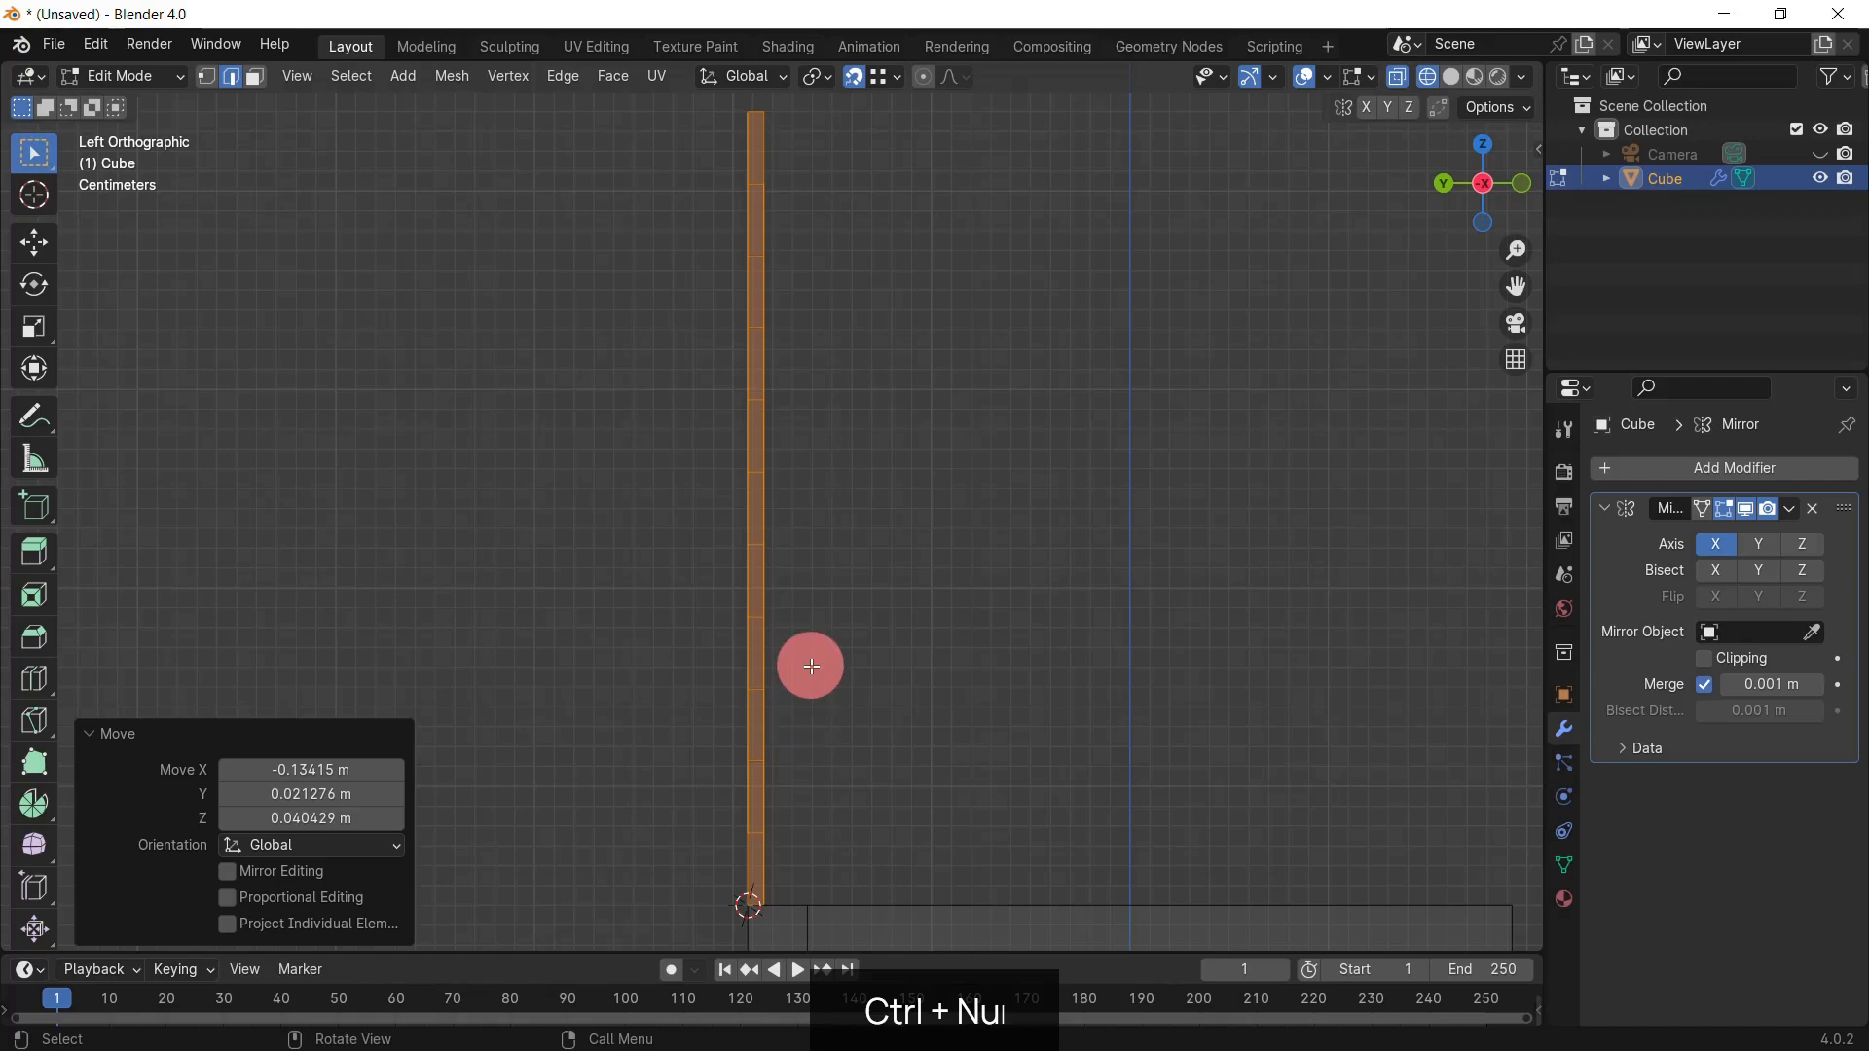
{"action": "key", "text": "shift+w"}
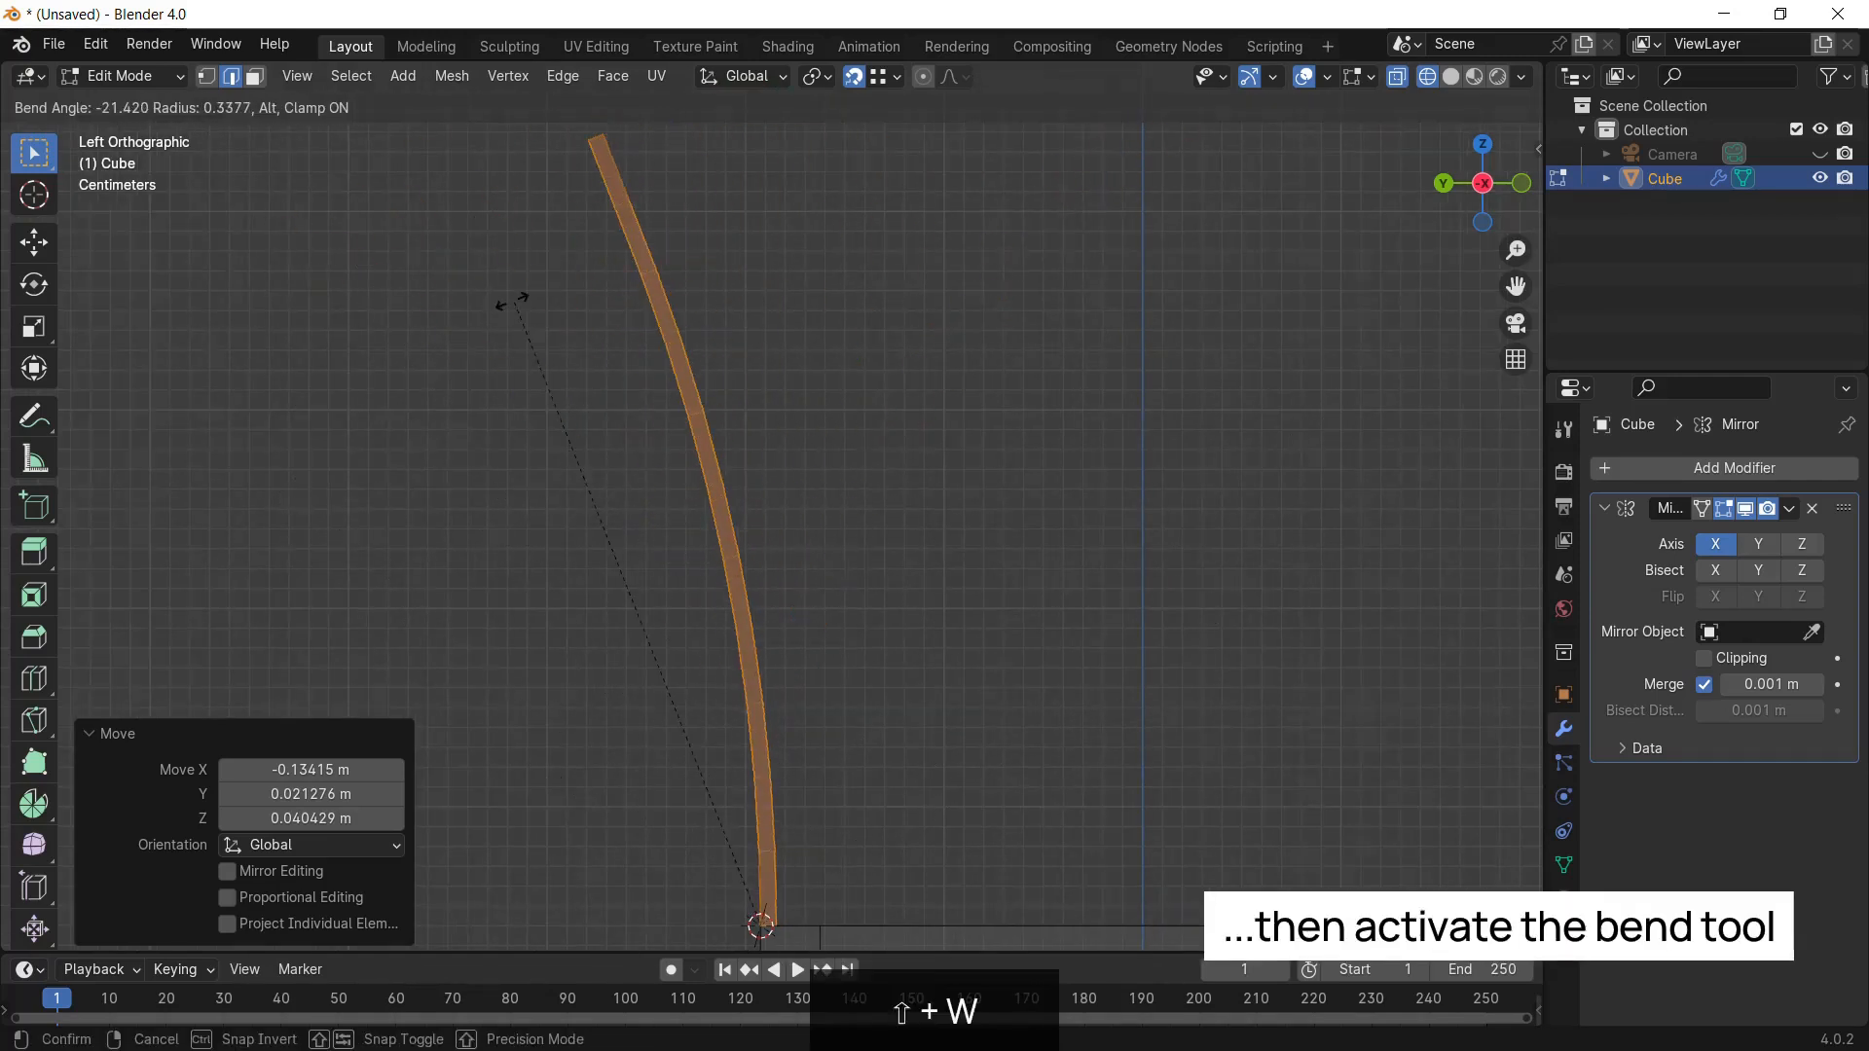
{"action": "left_click", "coordinate": [638, 134]}
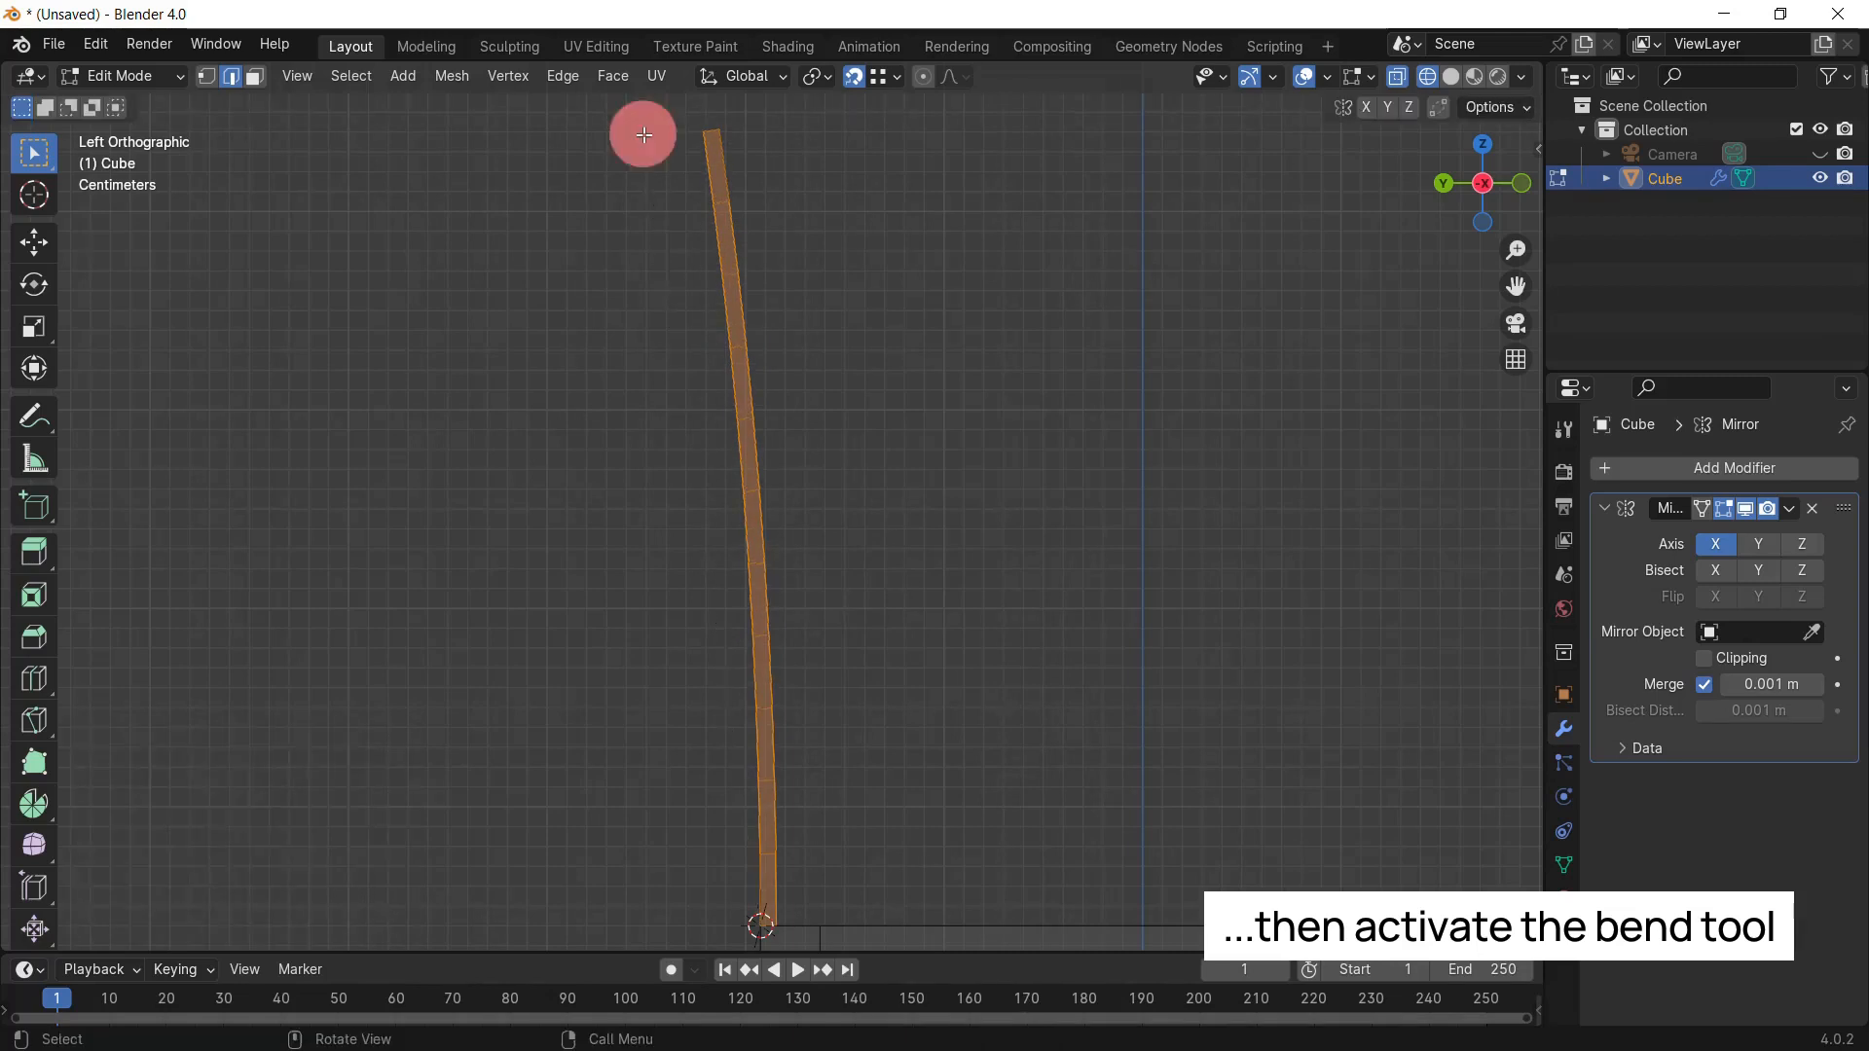
Step: In solid shading, knife-cut a small rectangle along Y and X into the seat's underside at the front outer corner
{"action": "middle_click_drag", "start_coordinate": [639, 133], "coordinate": [1032, 479]}
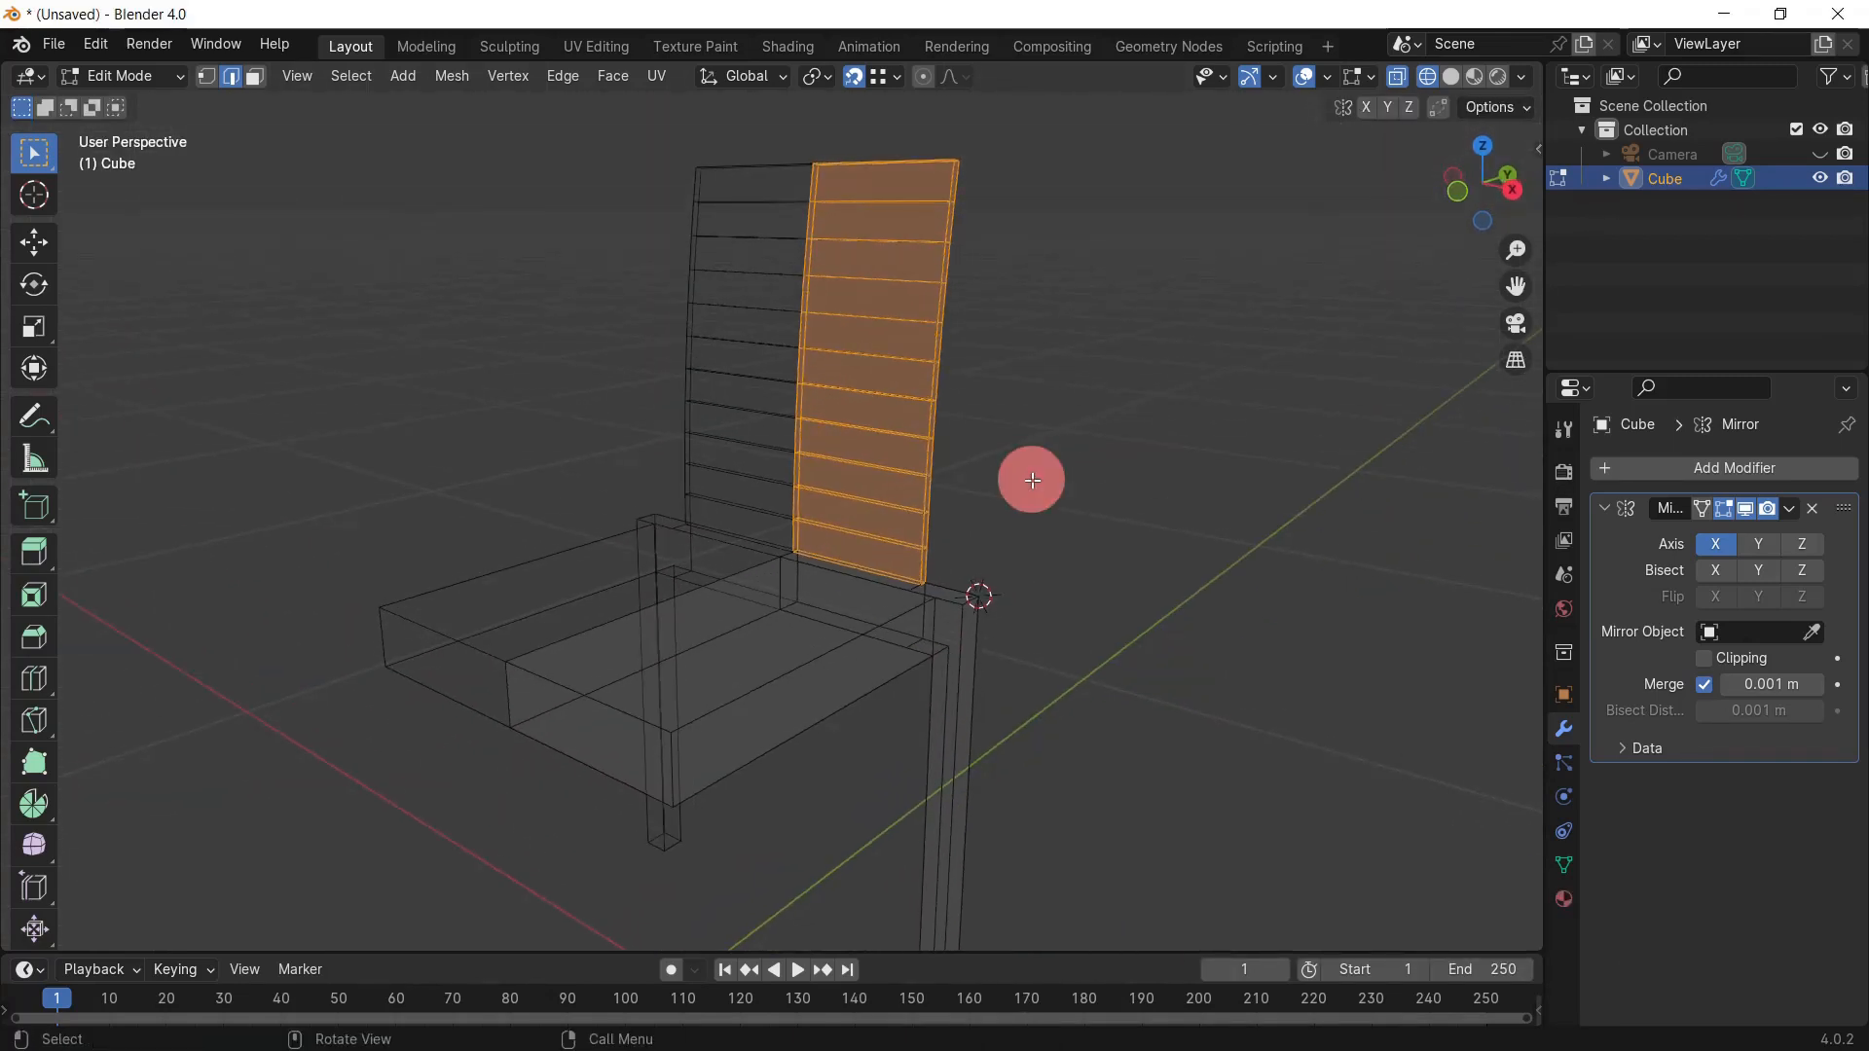
{"action": "key", "text": "z"}
{"action": "left_click", "coordinate": [1208, 476]}
{"action": "mouse_move", "coordinate": [1197, 476]}
{"action": "middle_mouse_down"}
{"action": "mouse_move", "coordinate": [859, 546]}
{"action": "mouse_move", "coordinate": [697, 318]}
{"action": "mouse_move", "coordinate": [601, 292]}
{"action": "middle_mouse_up"}
{"action": "scroll", "coordinate": [814, 551], "scroll_direction": "up", "scroll_amount": 5}
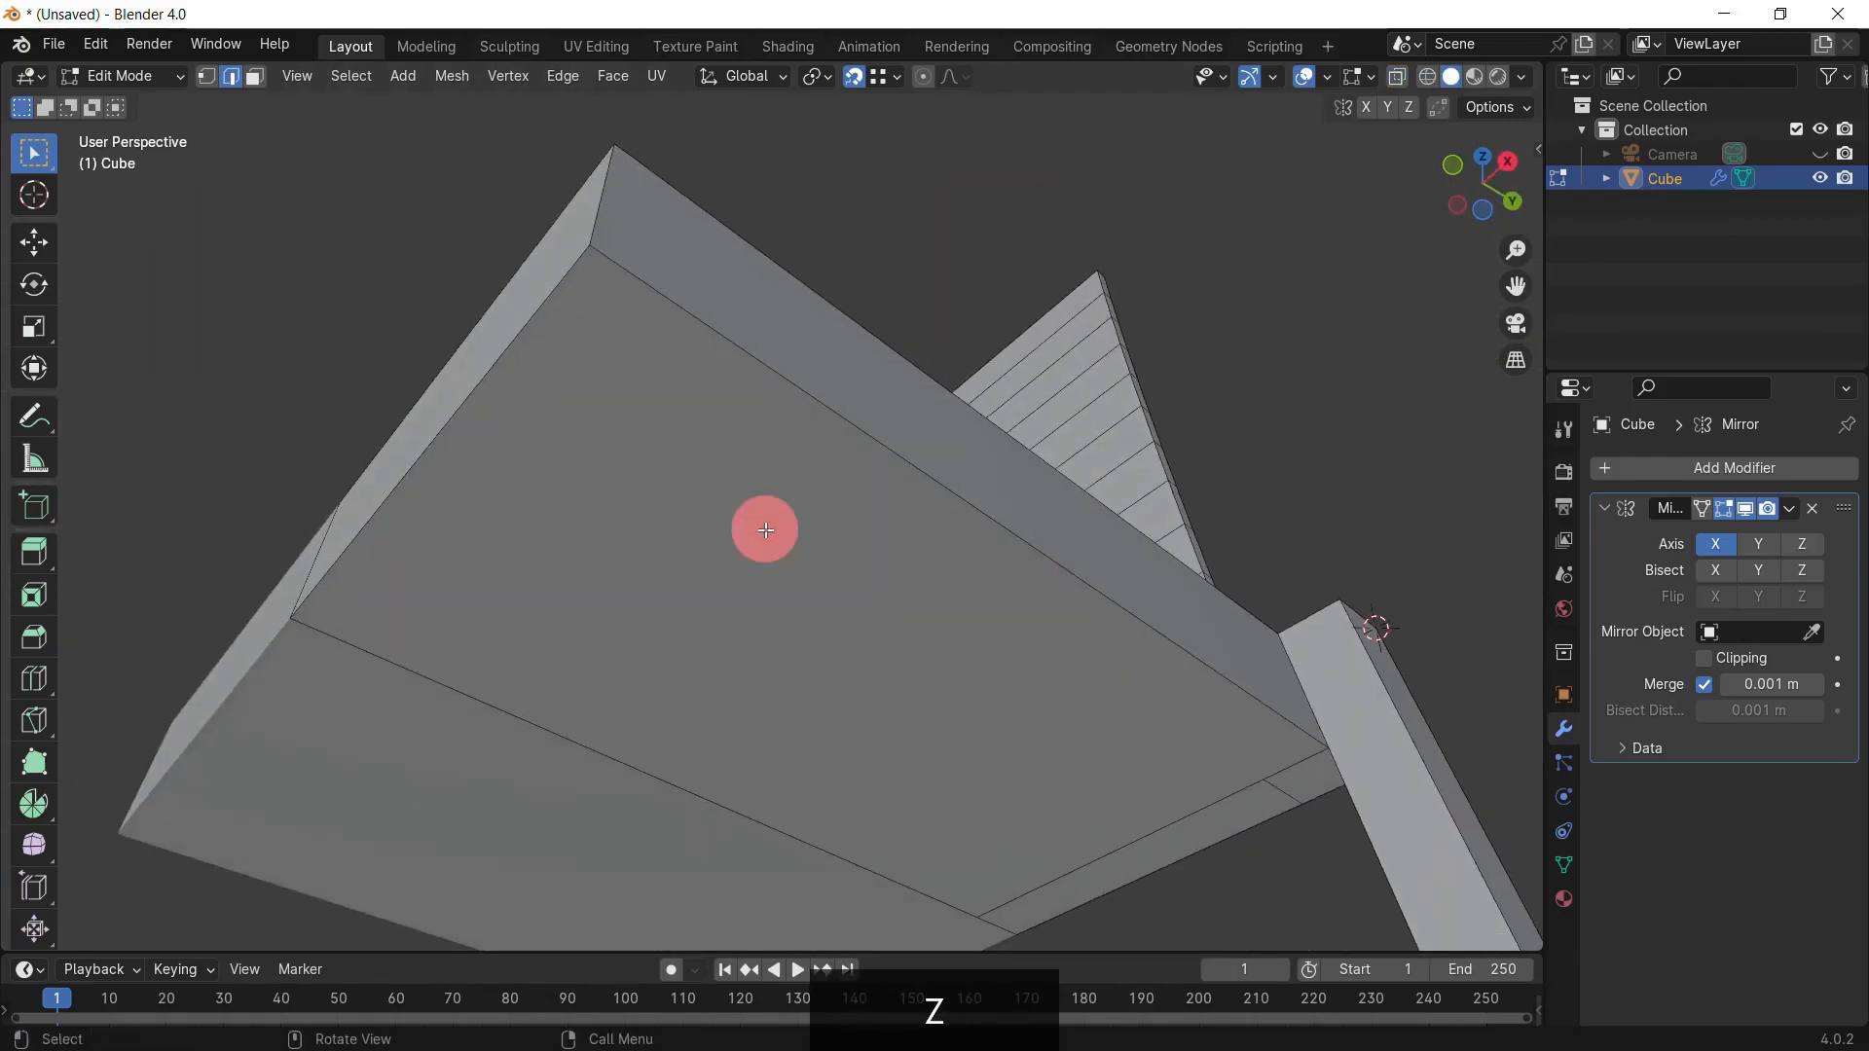
{"action": "key", "text": "KP_5"}
{"action": "middle_click_drag", "start_coordinate": [763, 525], "coordinate": [757, 469]}
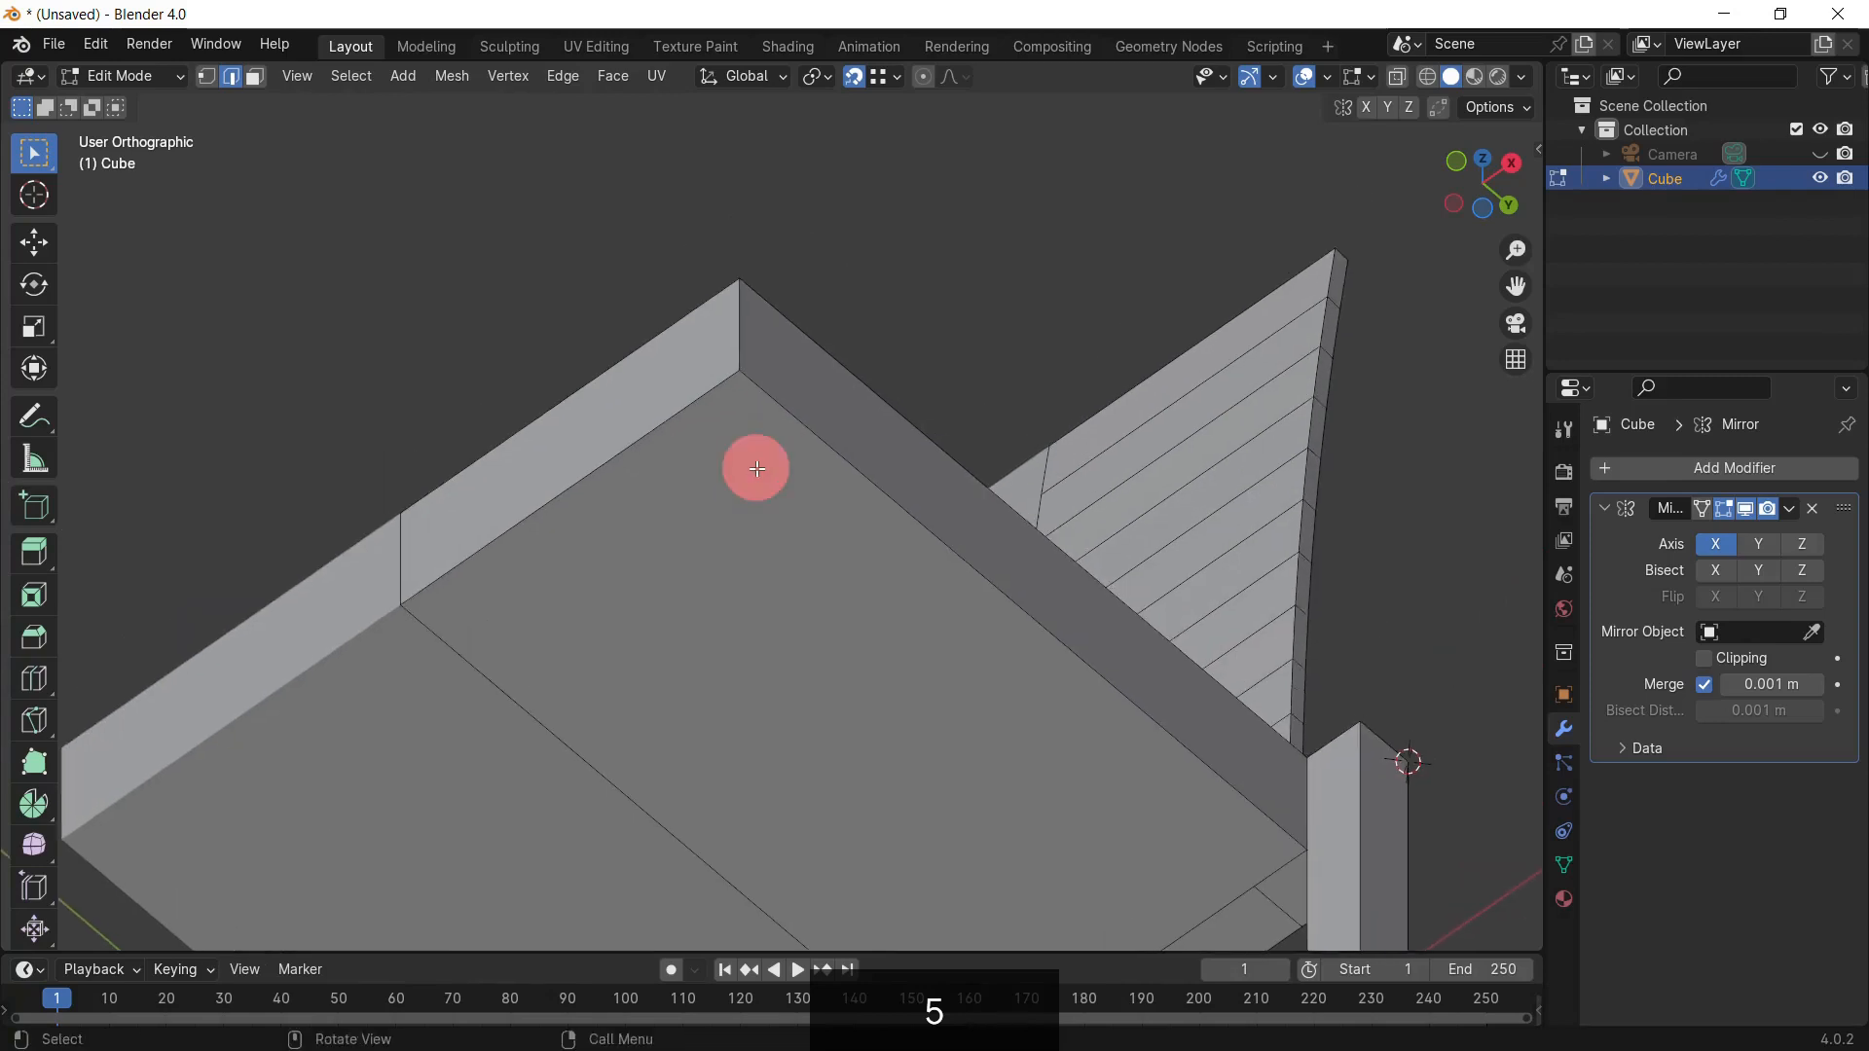
{"action": "key", "text": "k"}
{"action": "key", "text": "y"}
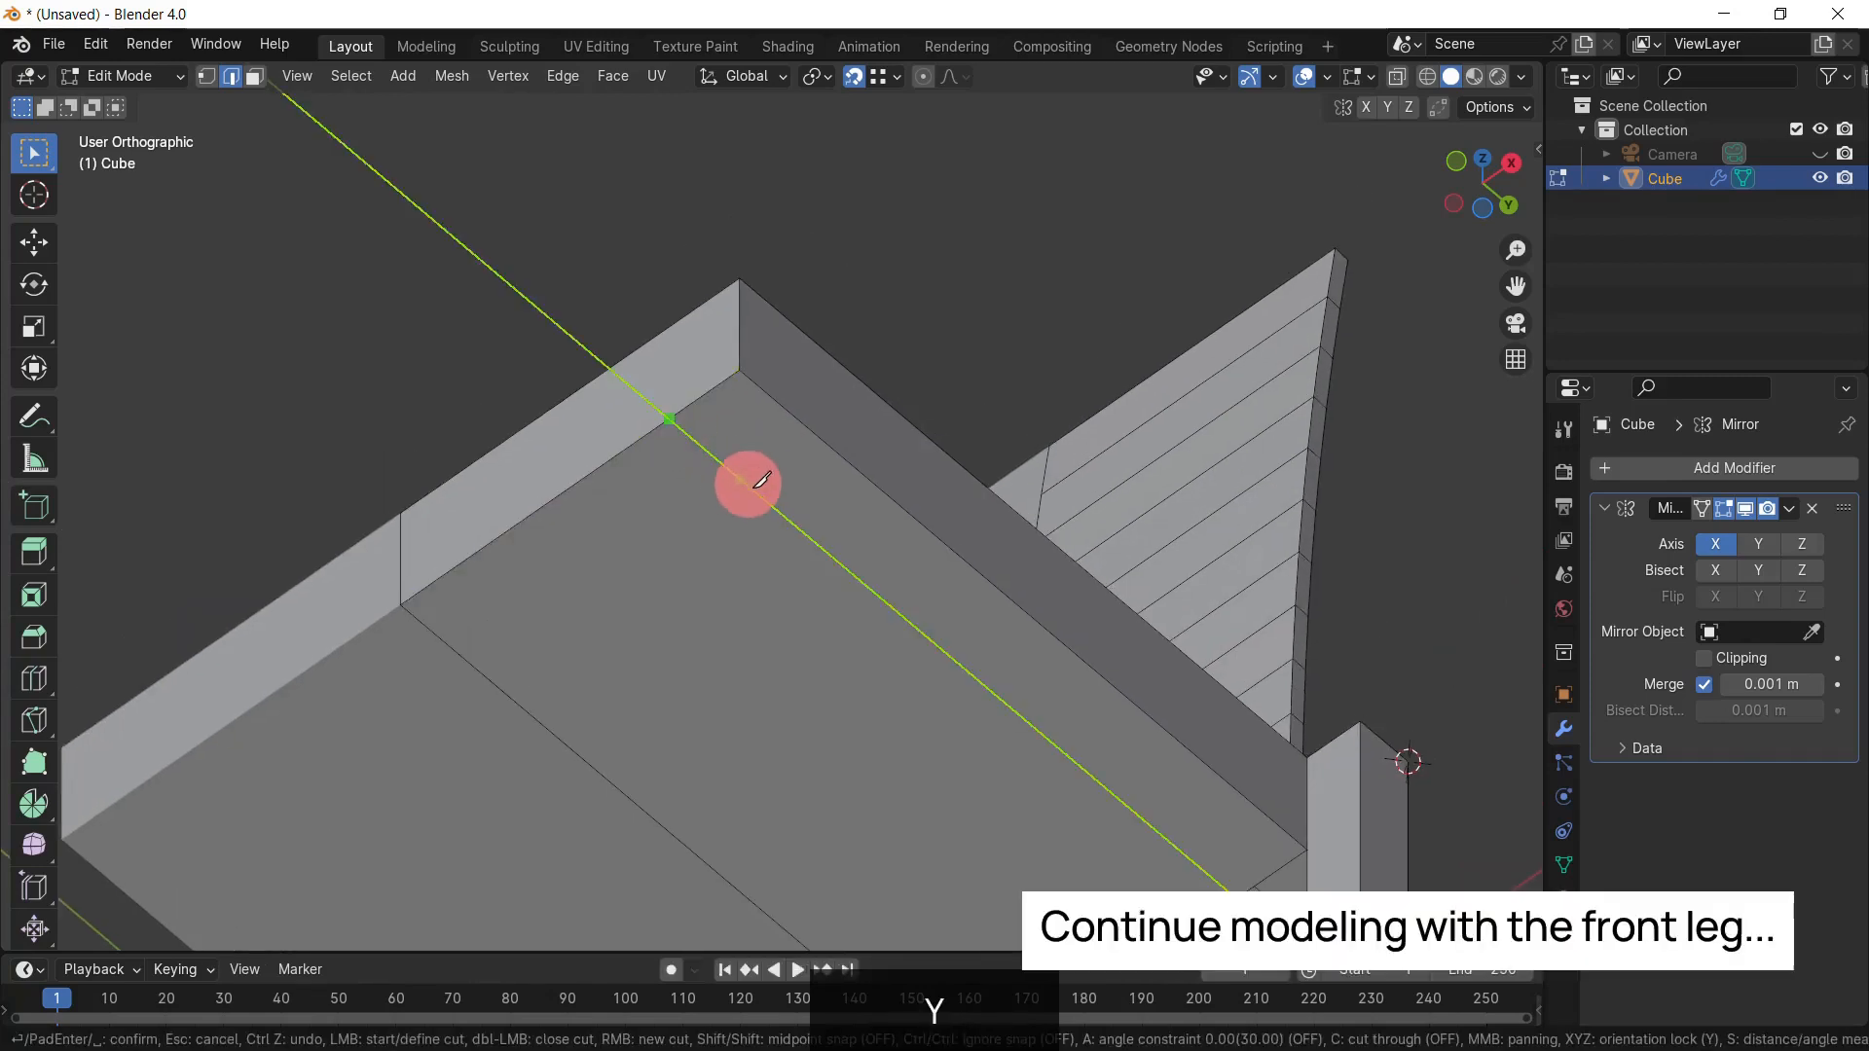
{"action": "left_click", "coordinate": [756, 491]}
{"action": "key", "text": "x"}
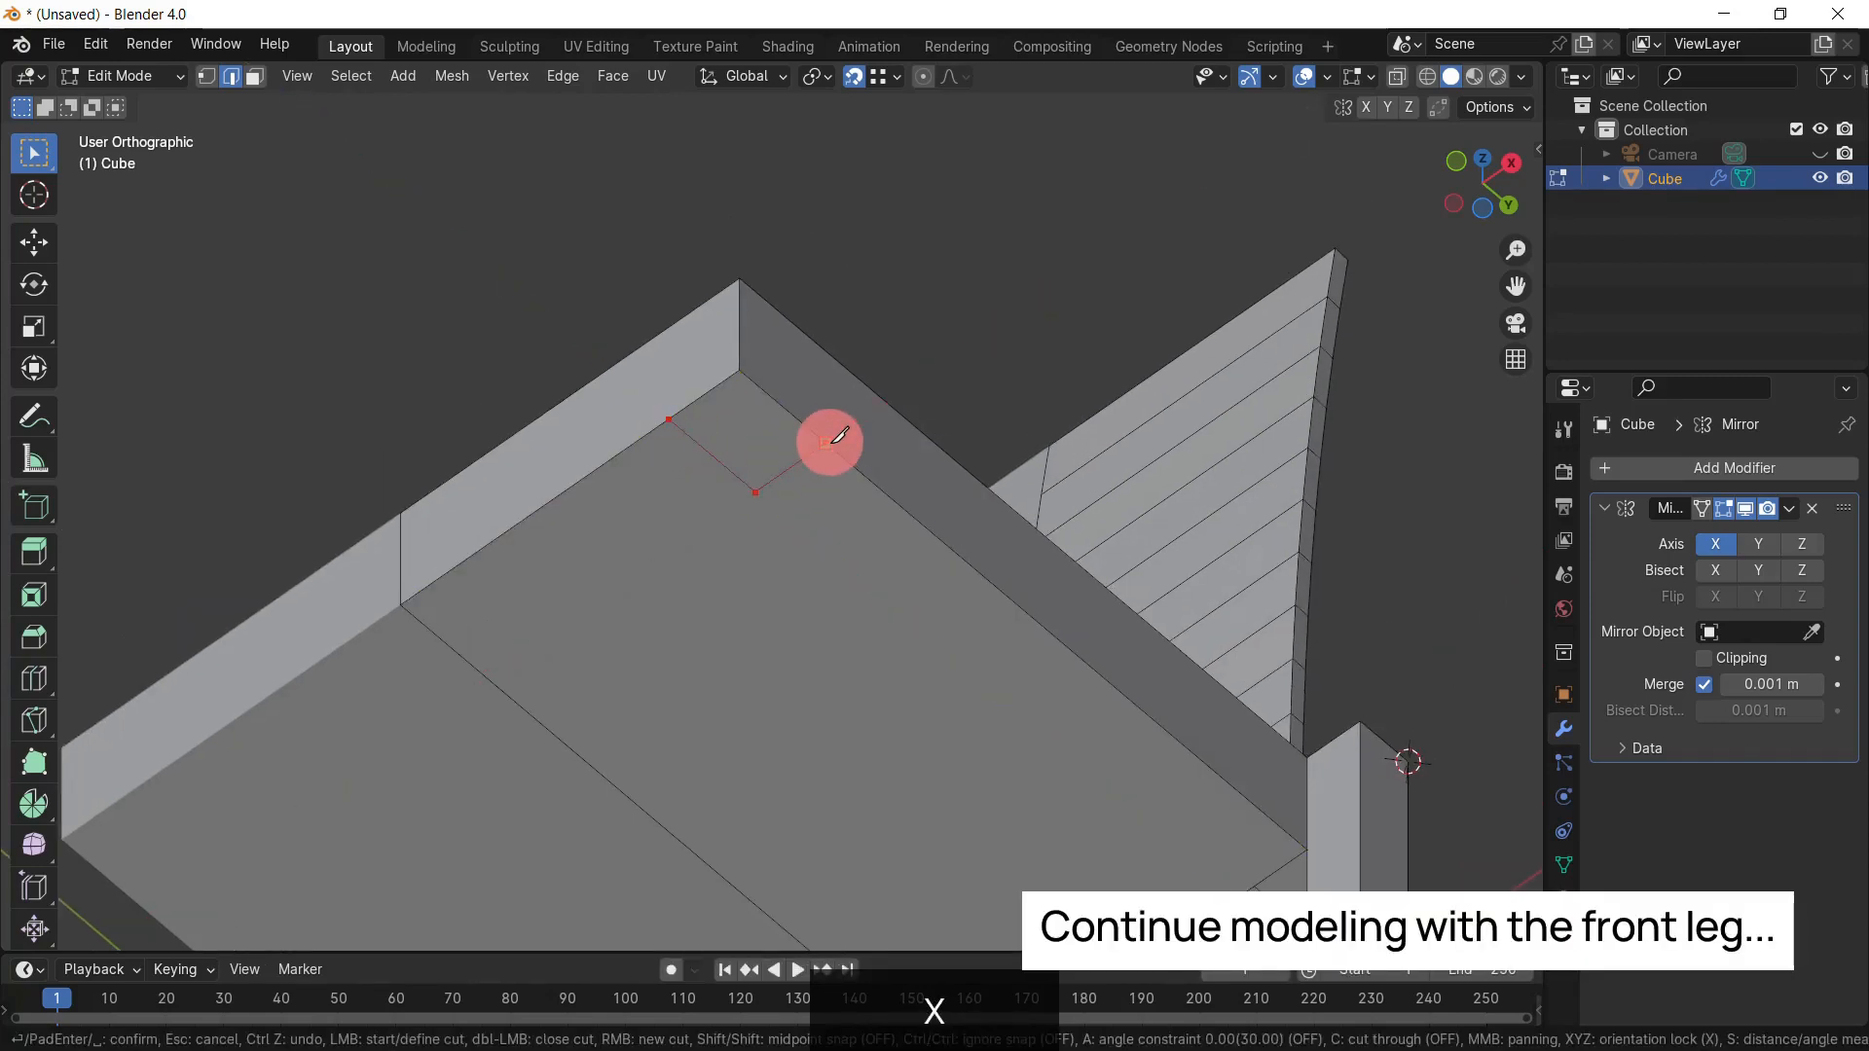
{"action": "left_click", "coordinate": [827, 442]}
{"action": "key", "text": "Return"}
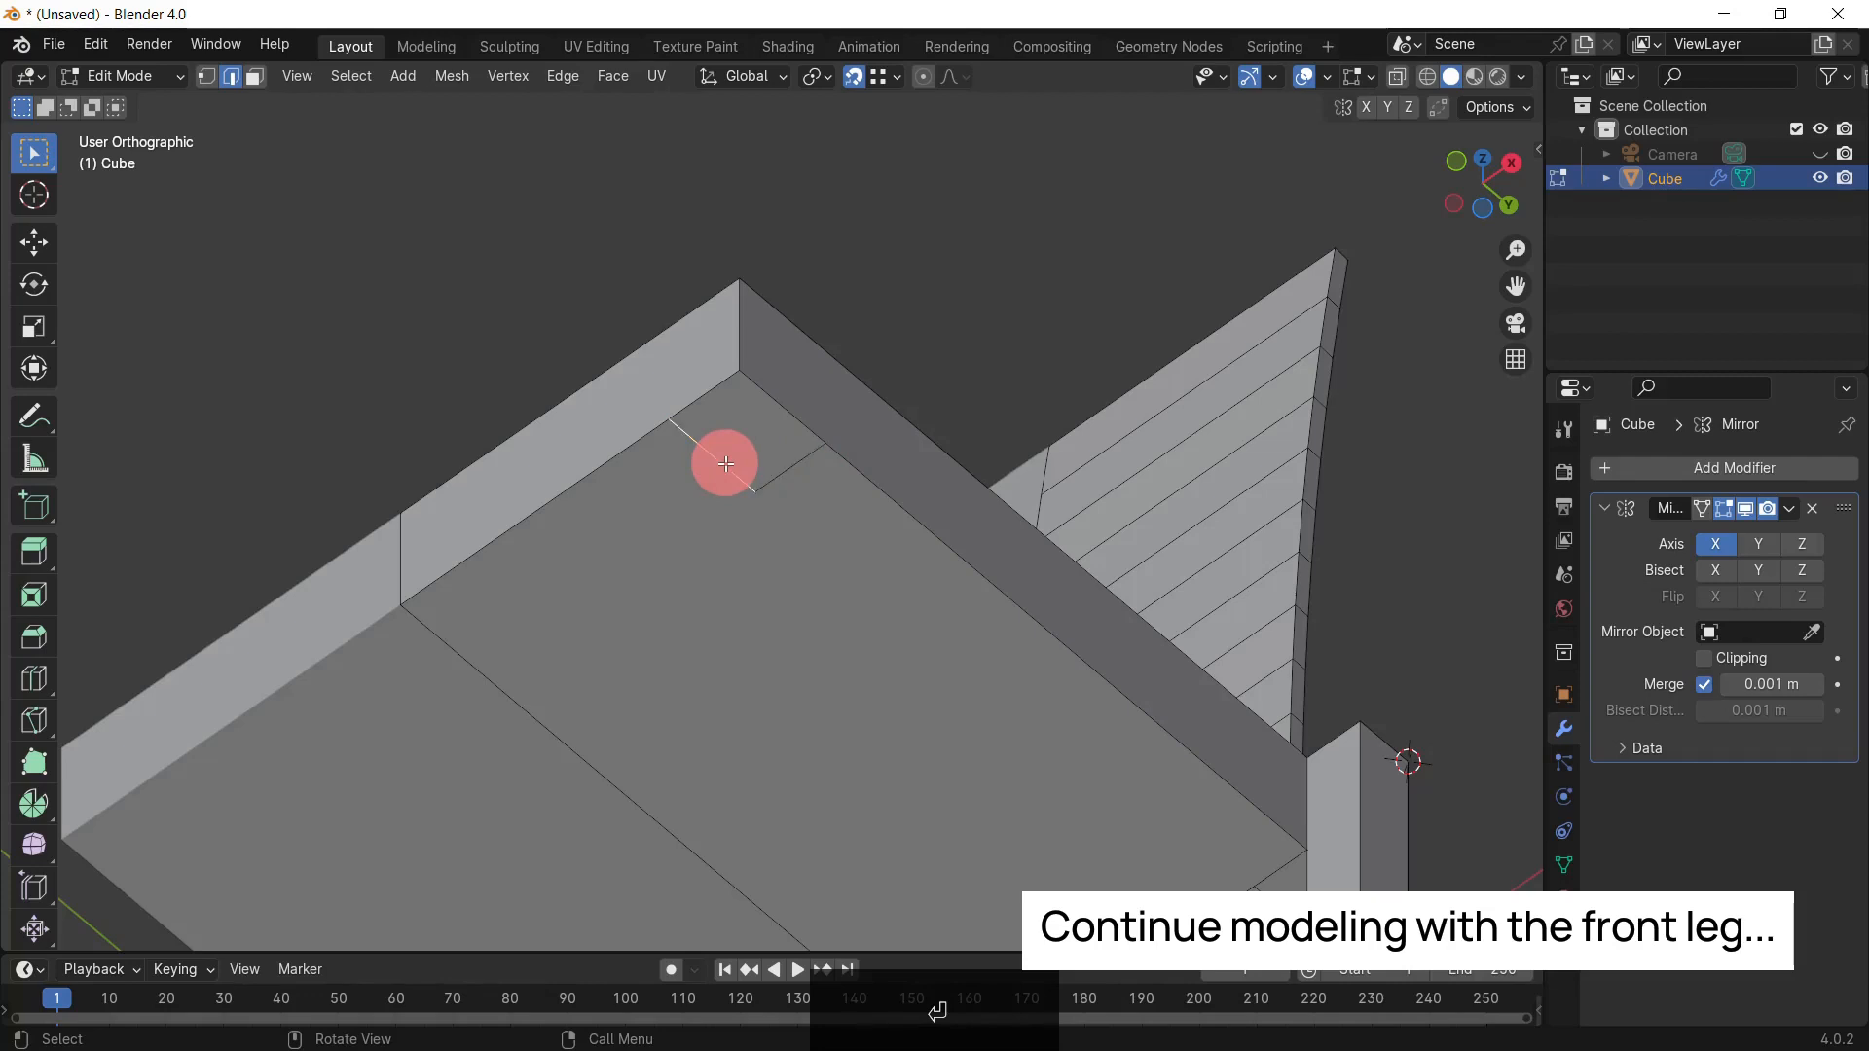
Step: Snap the rectangle's inner cut edge to the seat's outer corner along X, and offset it -0.03 m along X
{"action": "key", "text": "g"}
{"action": "key", "text": "x"}
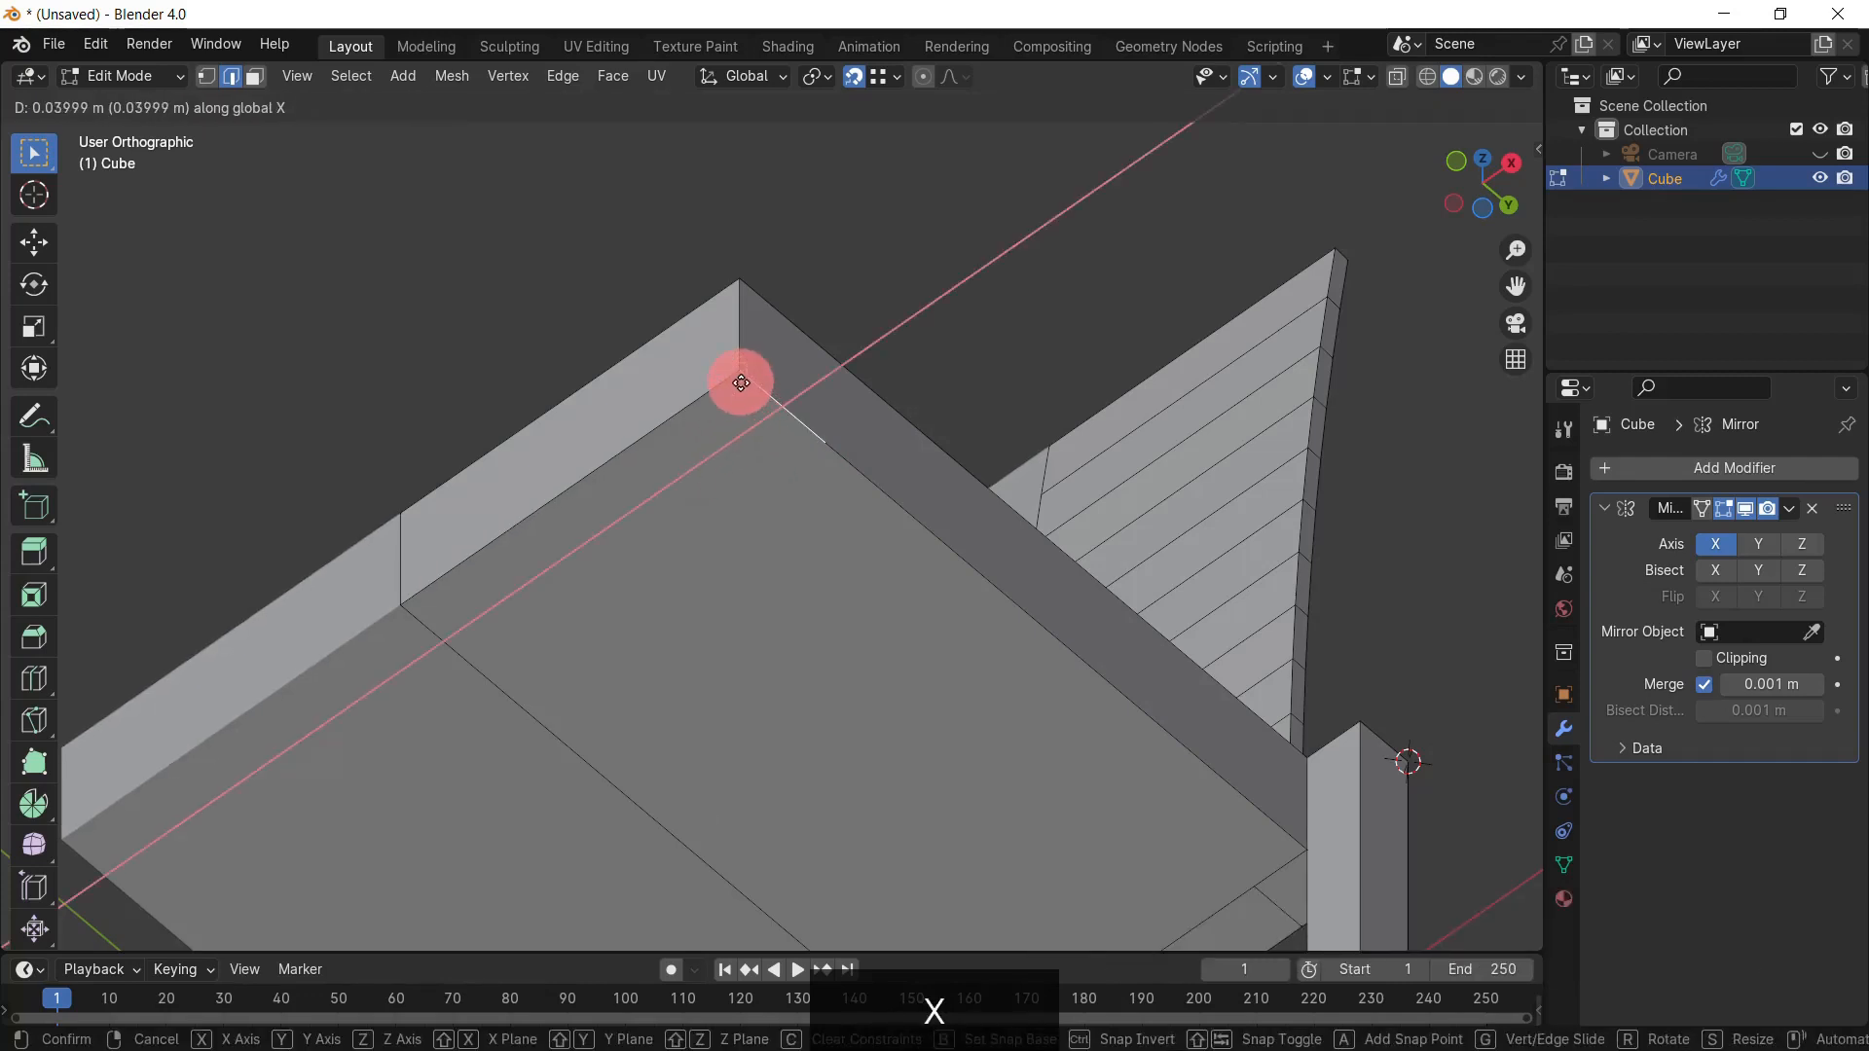
{"action": "left_click", "coordinate": [742, 383]}
{"action": "key", "text": "g"}
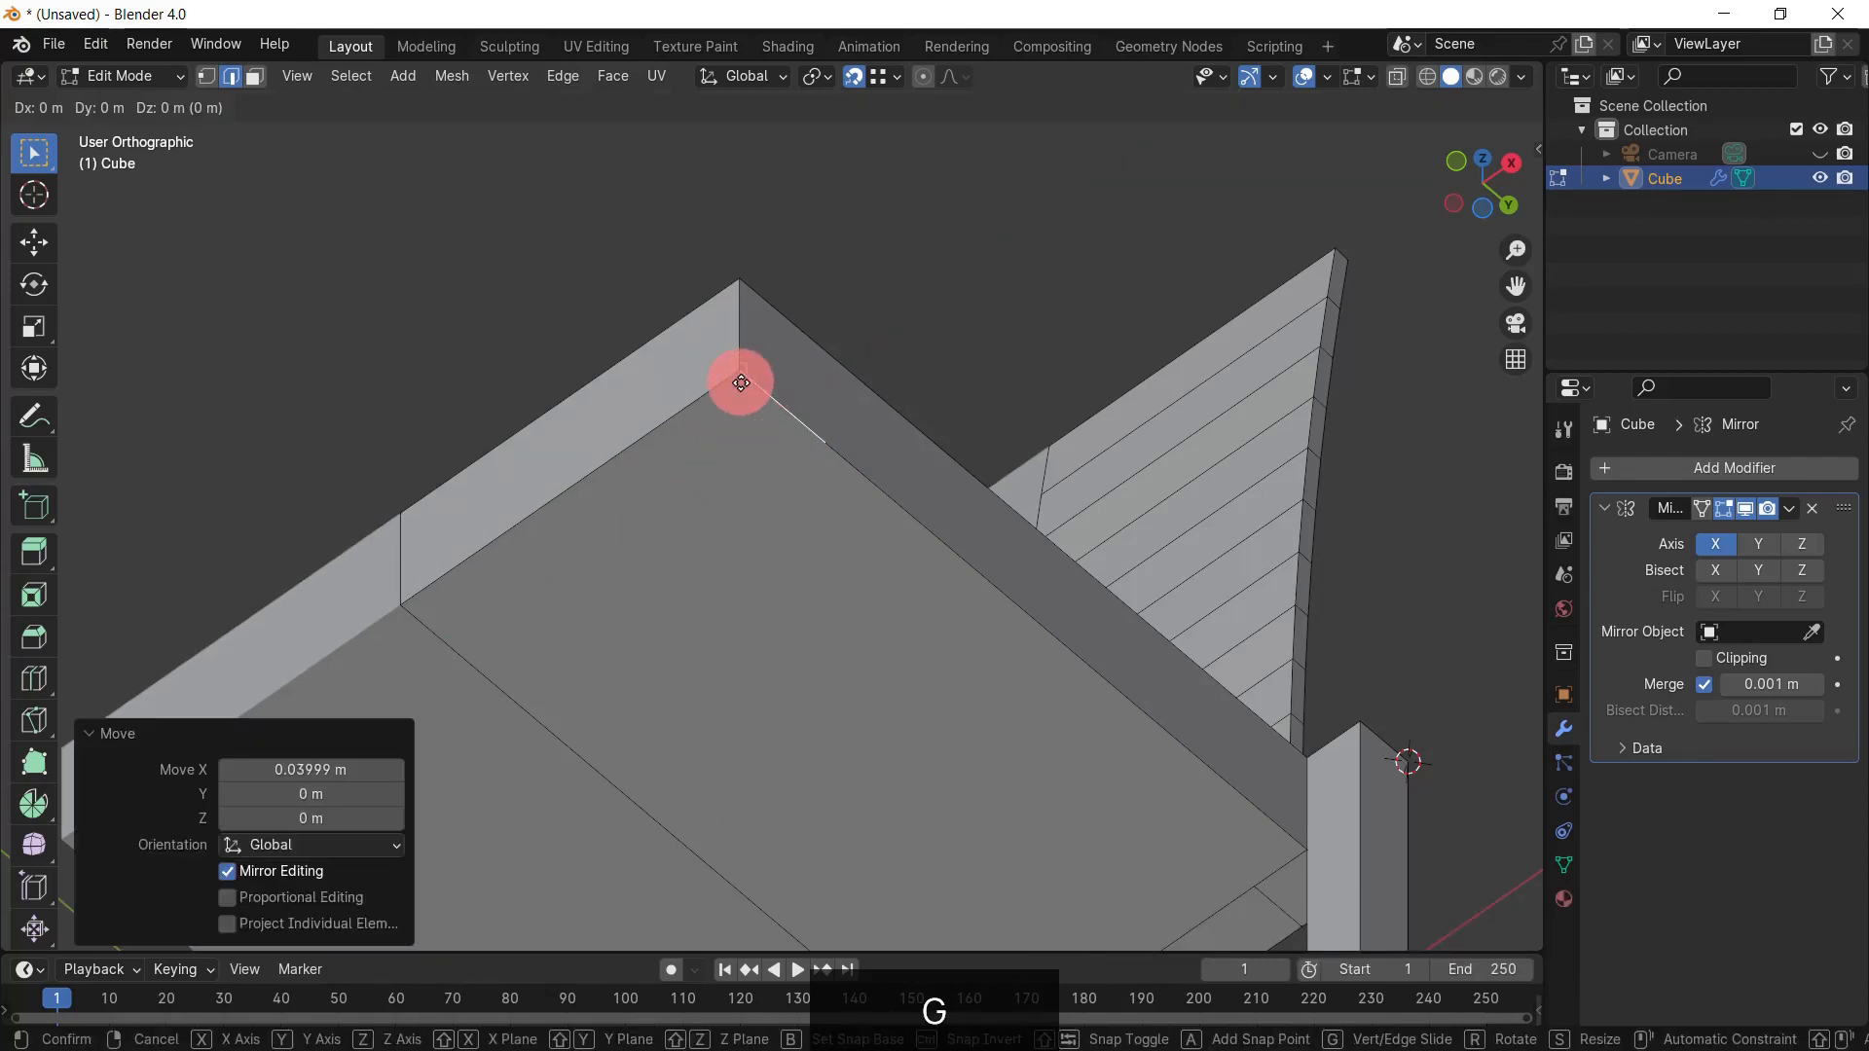
{"action": "key", "text": "x"}
{"action": "key", "text": "Return"}
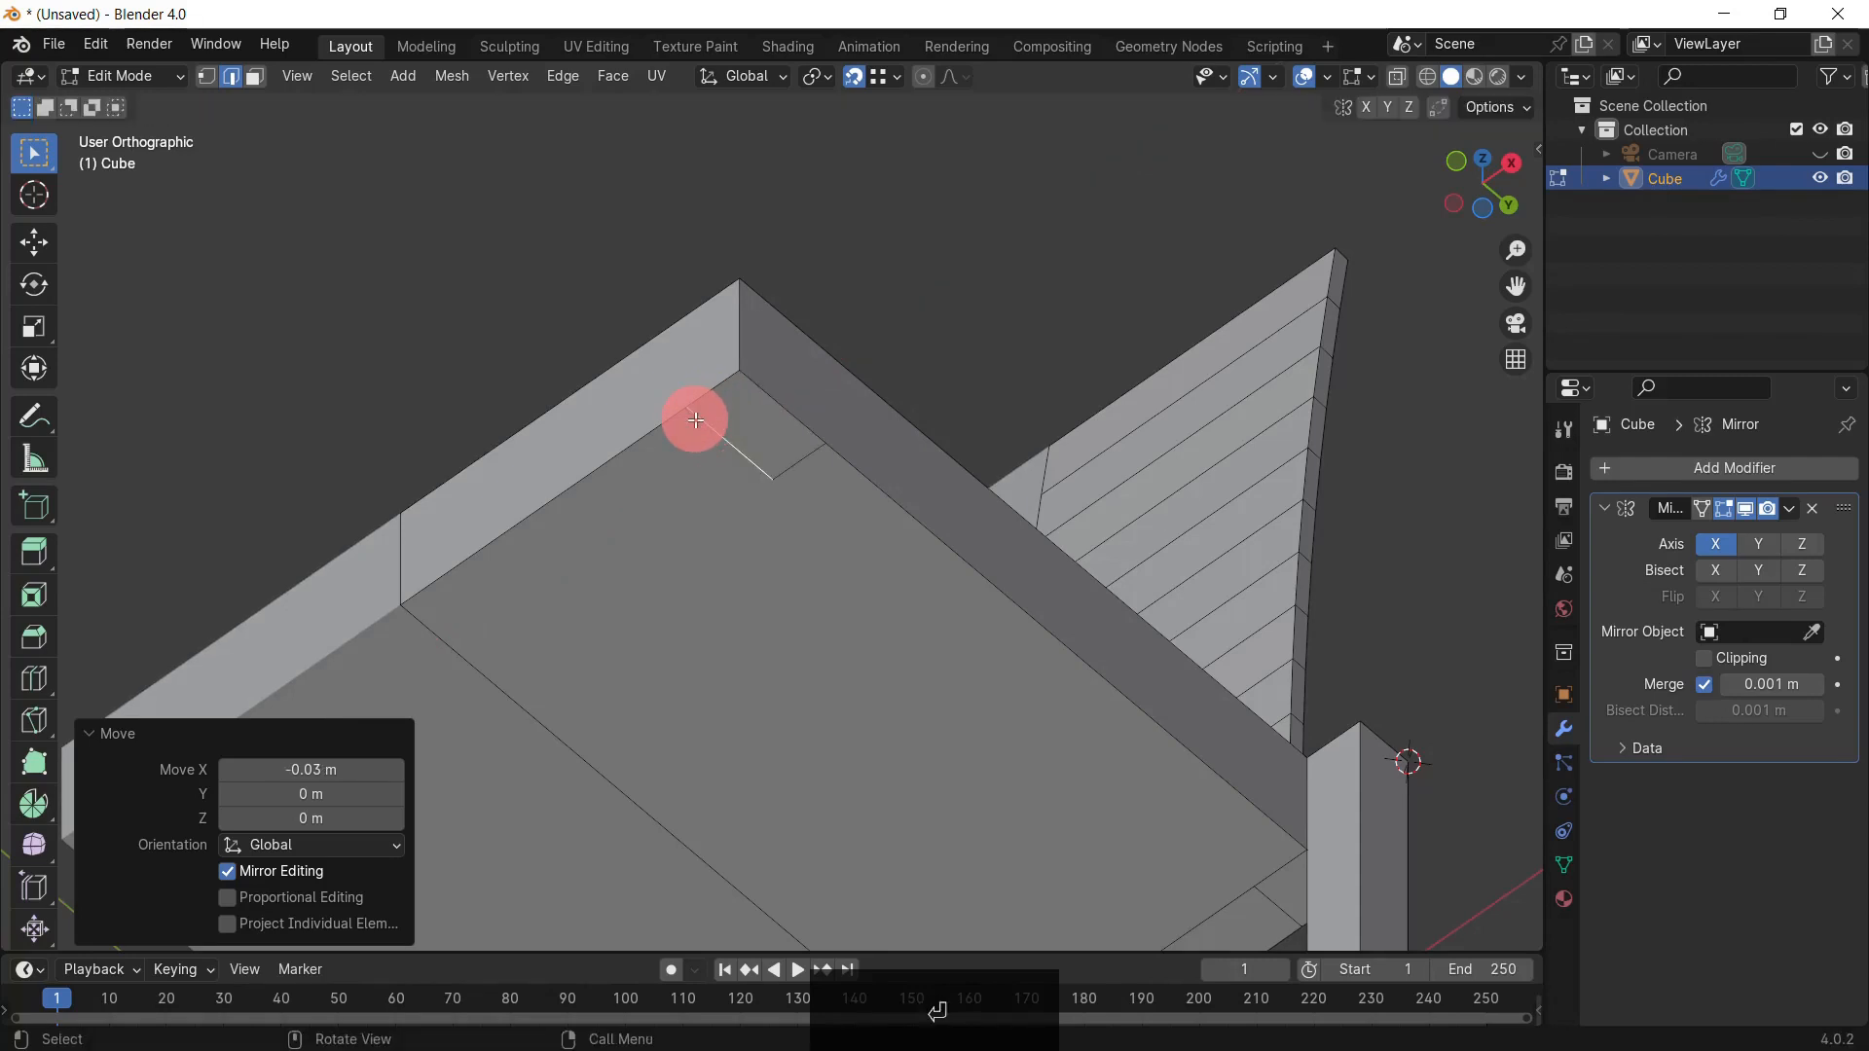
Step: Snap the rectangle's rear cut edge to the seat's front corner along Y, and offset it 0.03 m along Y
{"action": "left_click", "coordinate": [795, 460]}
{"action": "key", "text": "g"}
{"action": "key", "text": "y"}
{"action": "left_click", "coordinate": [747, 376]}
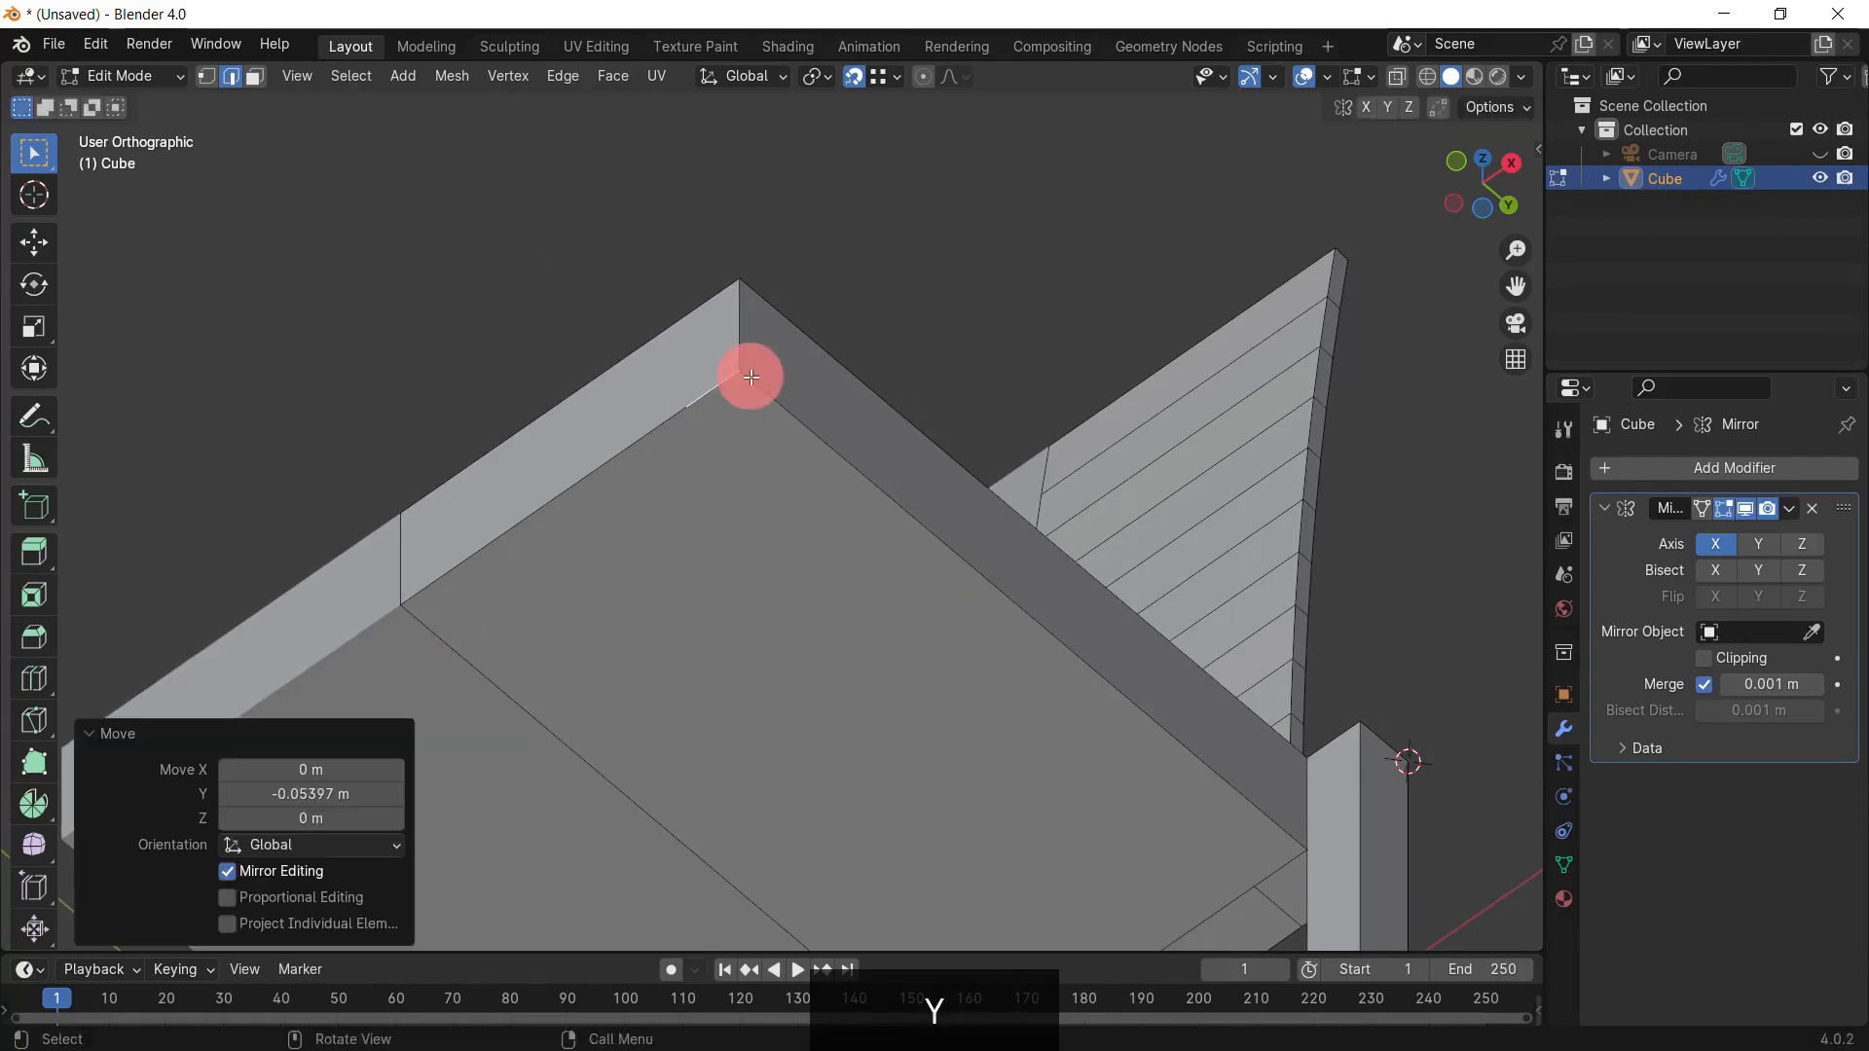
{"action": "key", "text": "g"}
{"action": "key", "text": "y"}
{"action": "key", "text": "Return"}
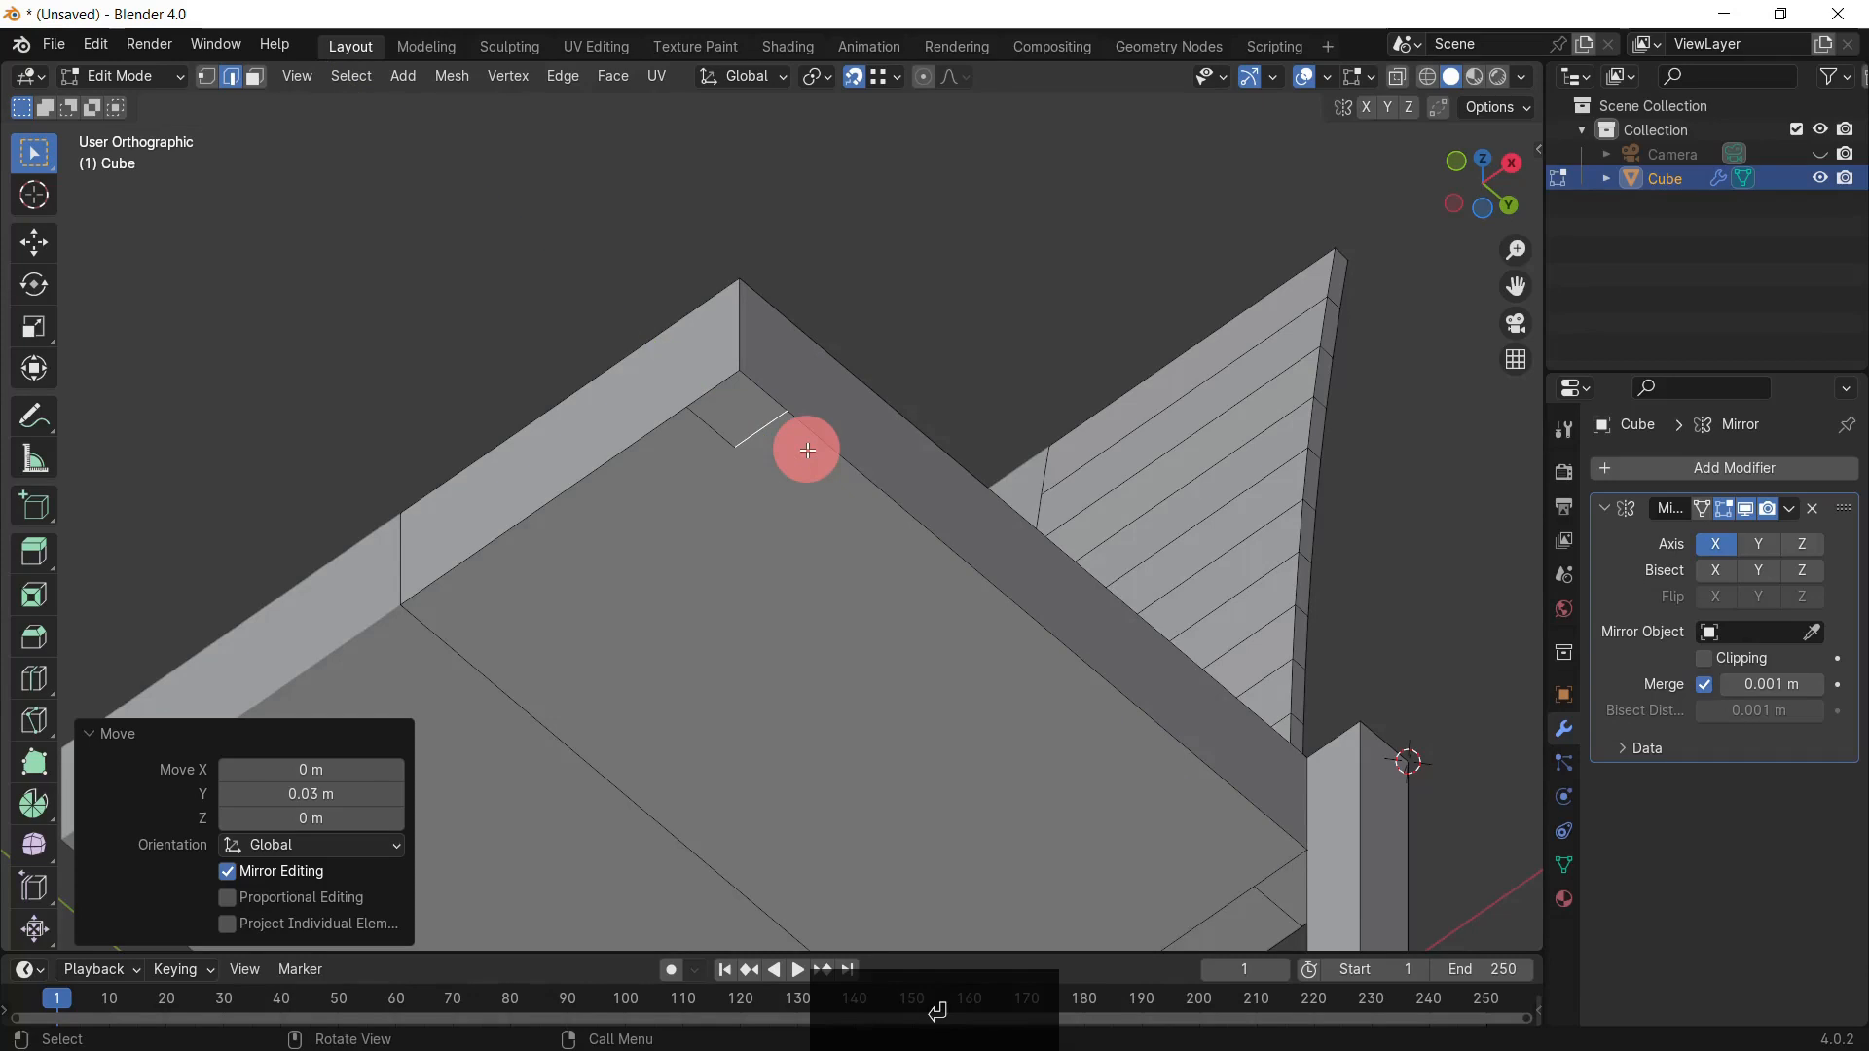
Step: Extrude the square corner face 0.38 m down, level with the rear leg's foot, to form the front leg, and deselect it
{"action": "key", "text": "3"}
{"action": "middle_click_drag", "start_coordinate": [795, 272], "coordinate": [910, 482]}
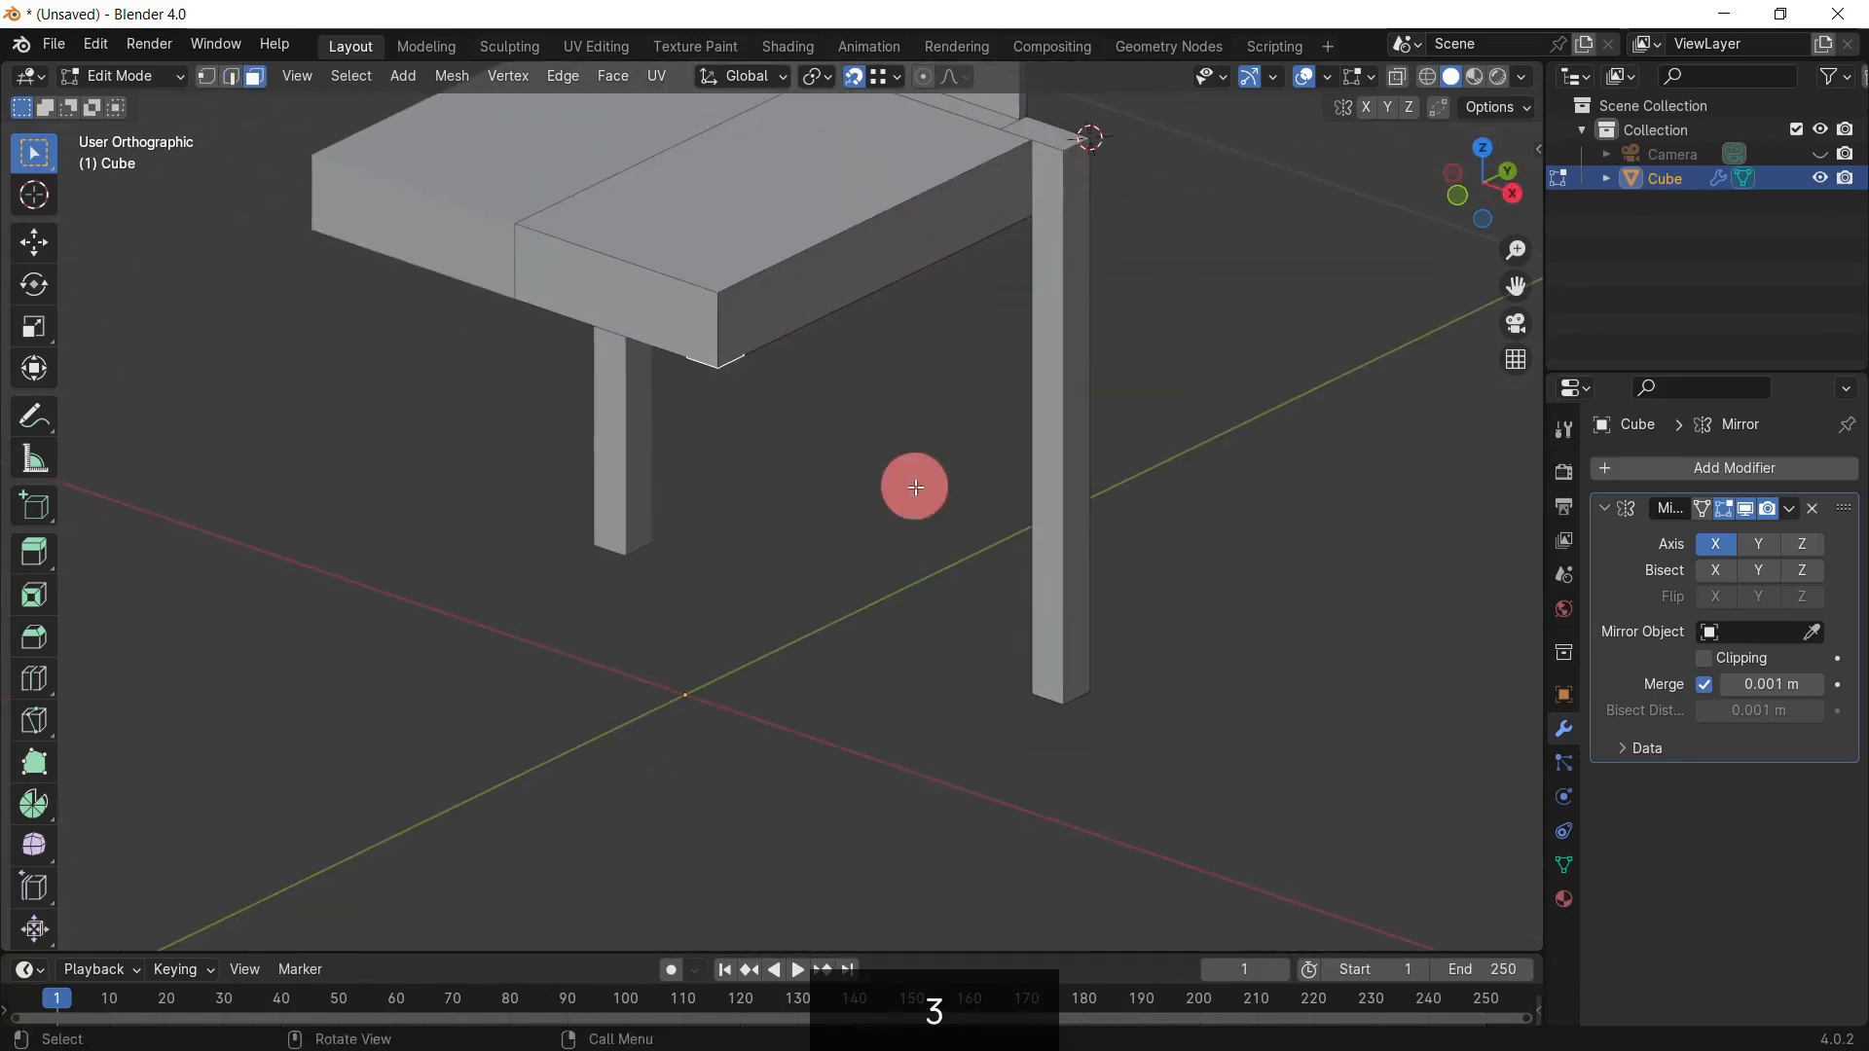
{"action": "key", "text": "e"}
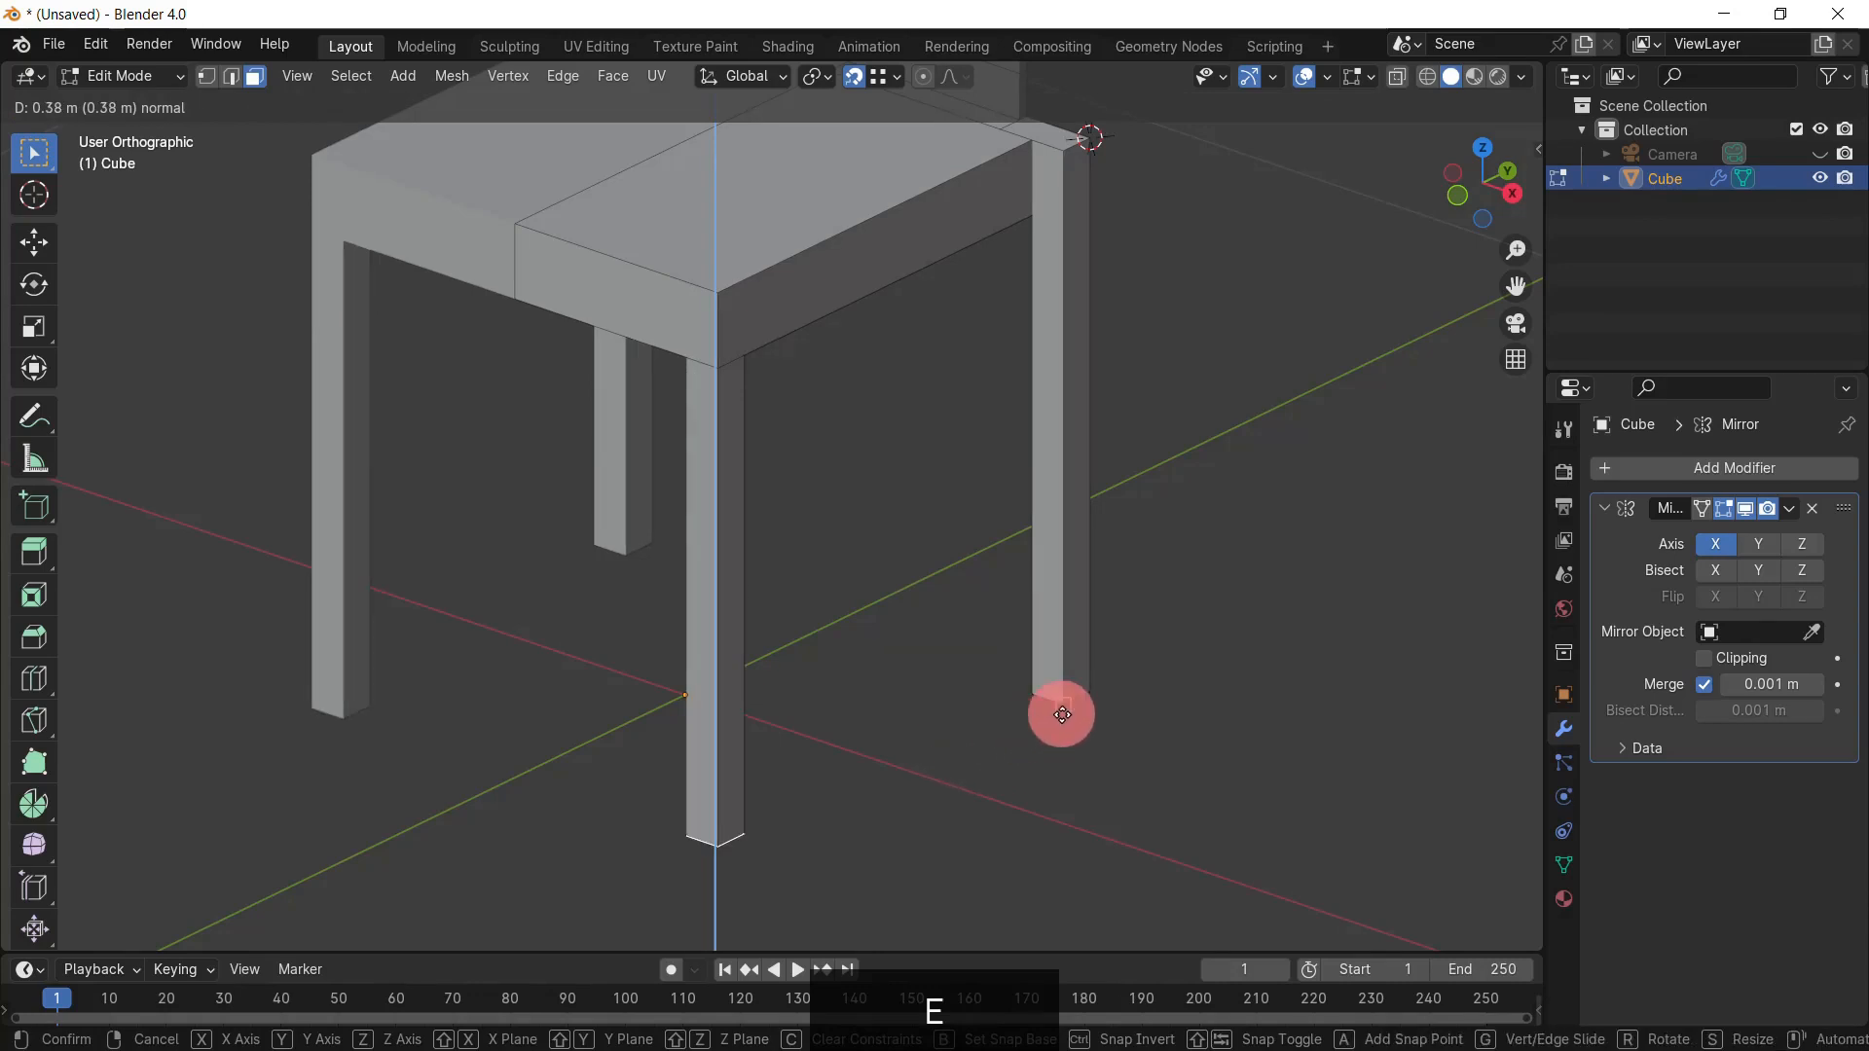
{"action": "left_click", "coordinate": [1061, 715]}
{"action": "left_click", "coordinate": [260, 743]}
Step: Knife-cut the seat's side face vertically along Z from the front leg's rear edge up to the seat top
{"action": "scroll", "coordinate": [743, 284], "scroll_direction": "up", "scroll_amount": 5}
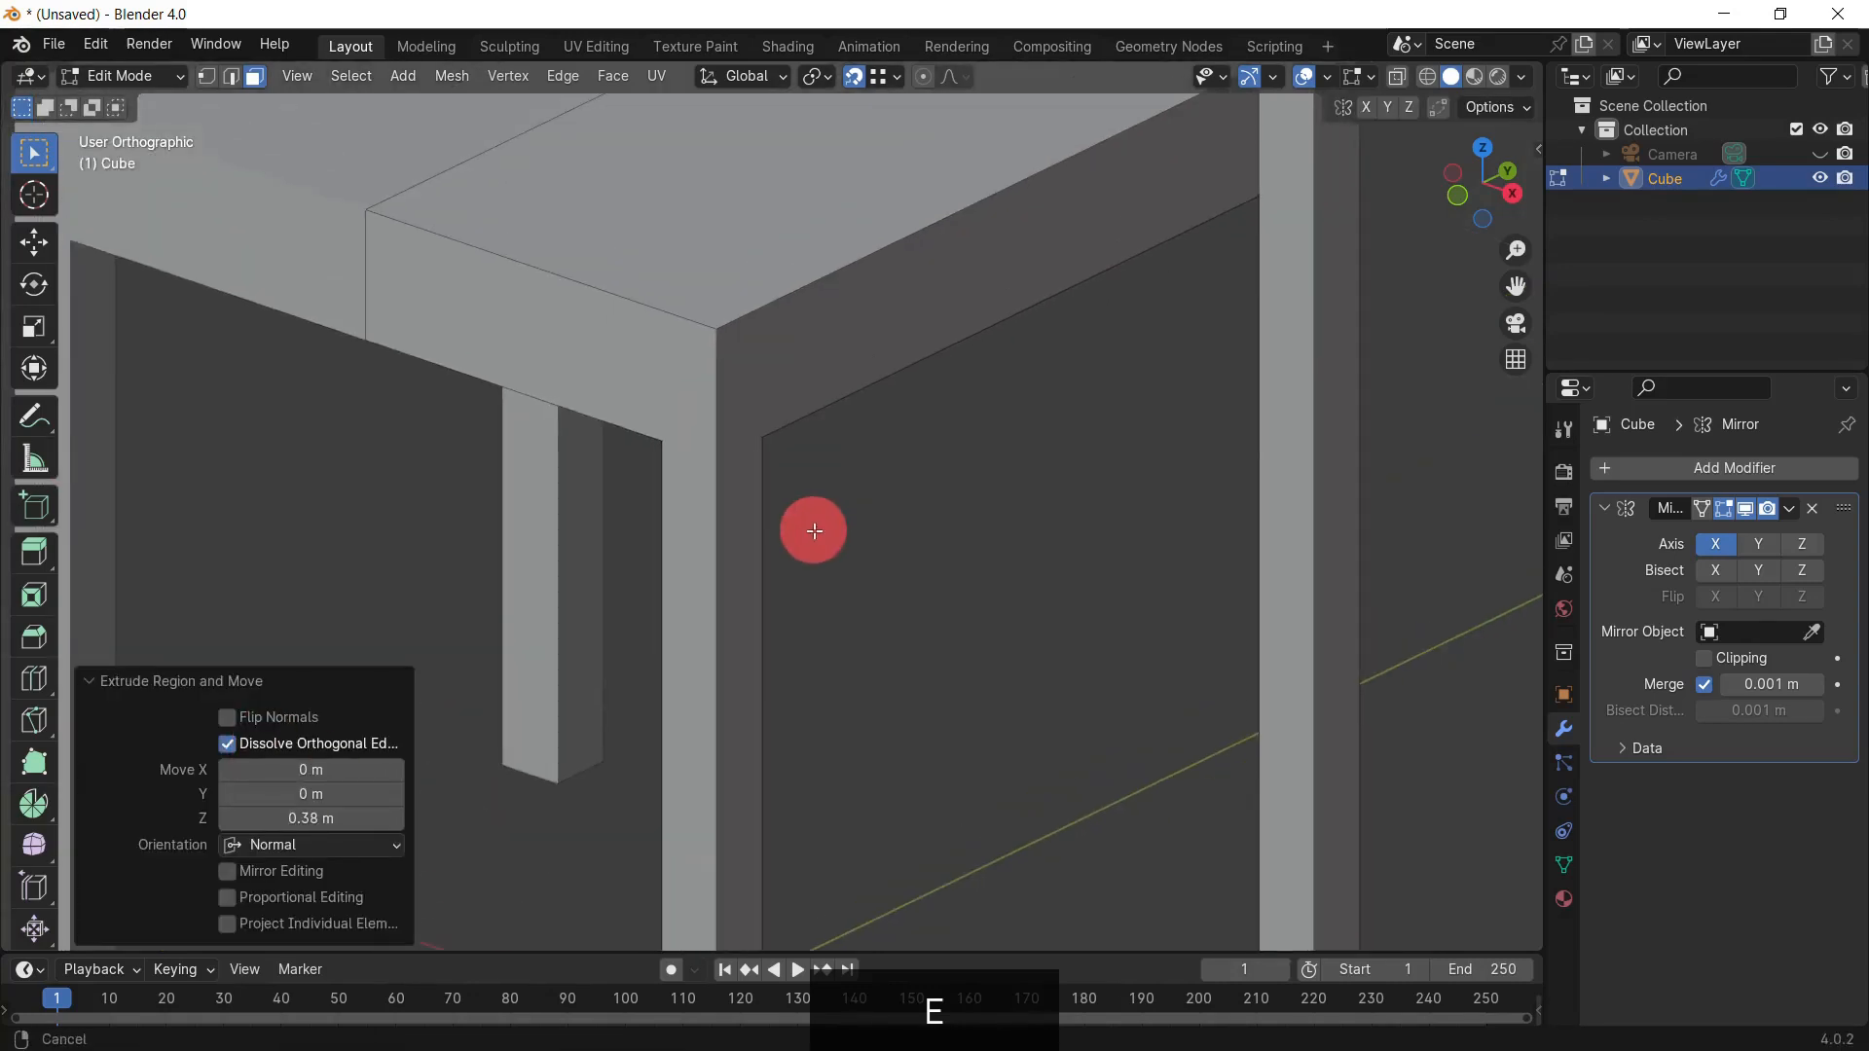
{"action": "middle_click_drag", "start_coordinate": [814, 530], "coordinate": [673, 406]}
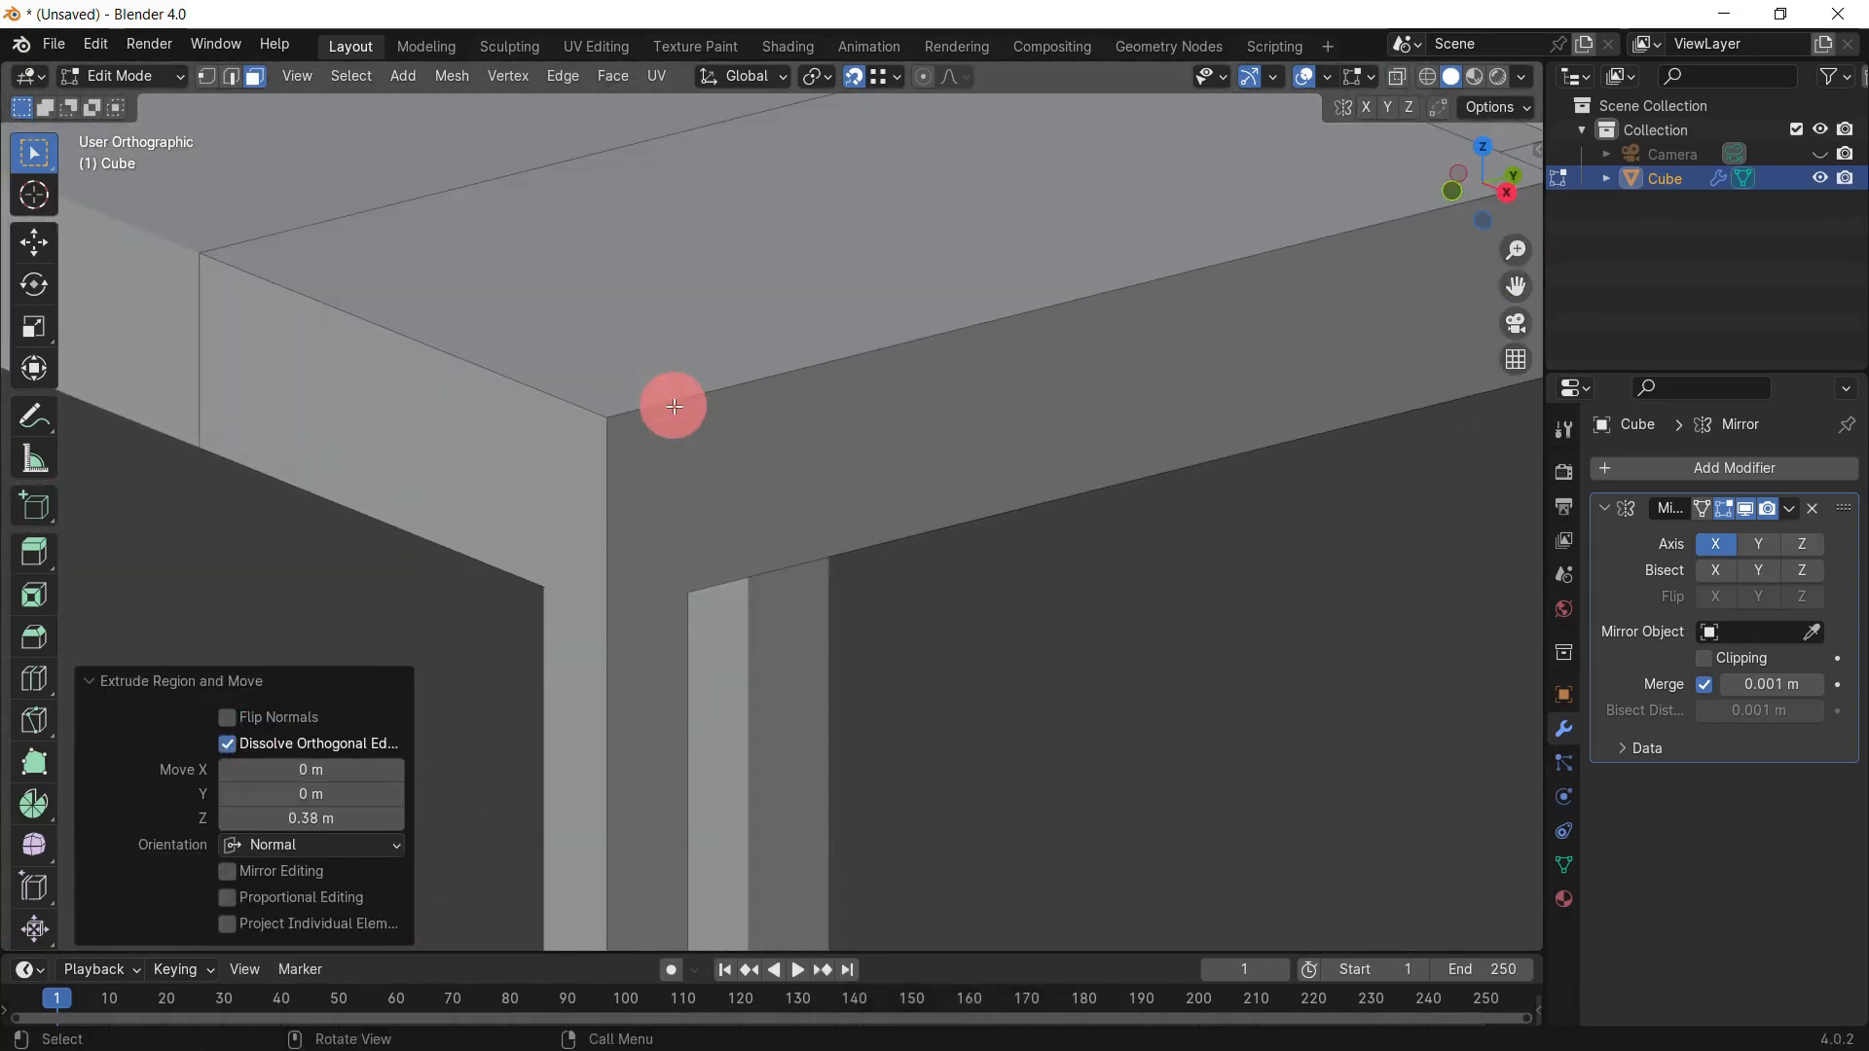
{"action": "key", "text": "k"}
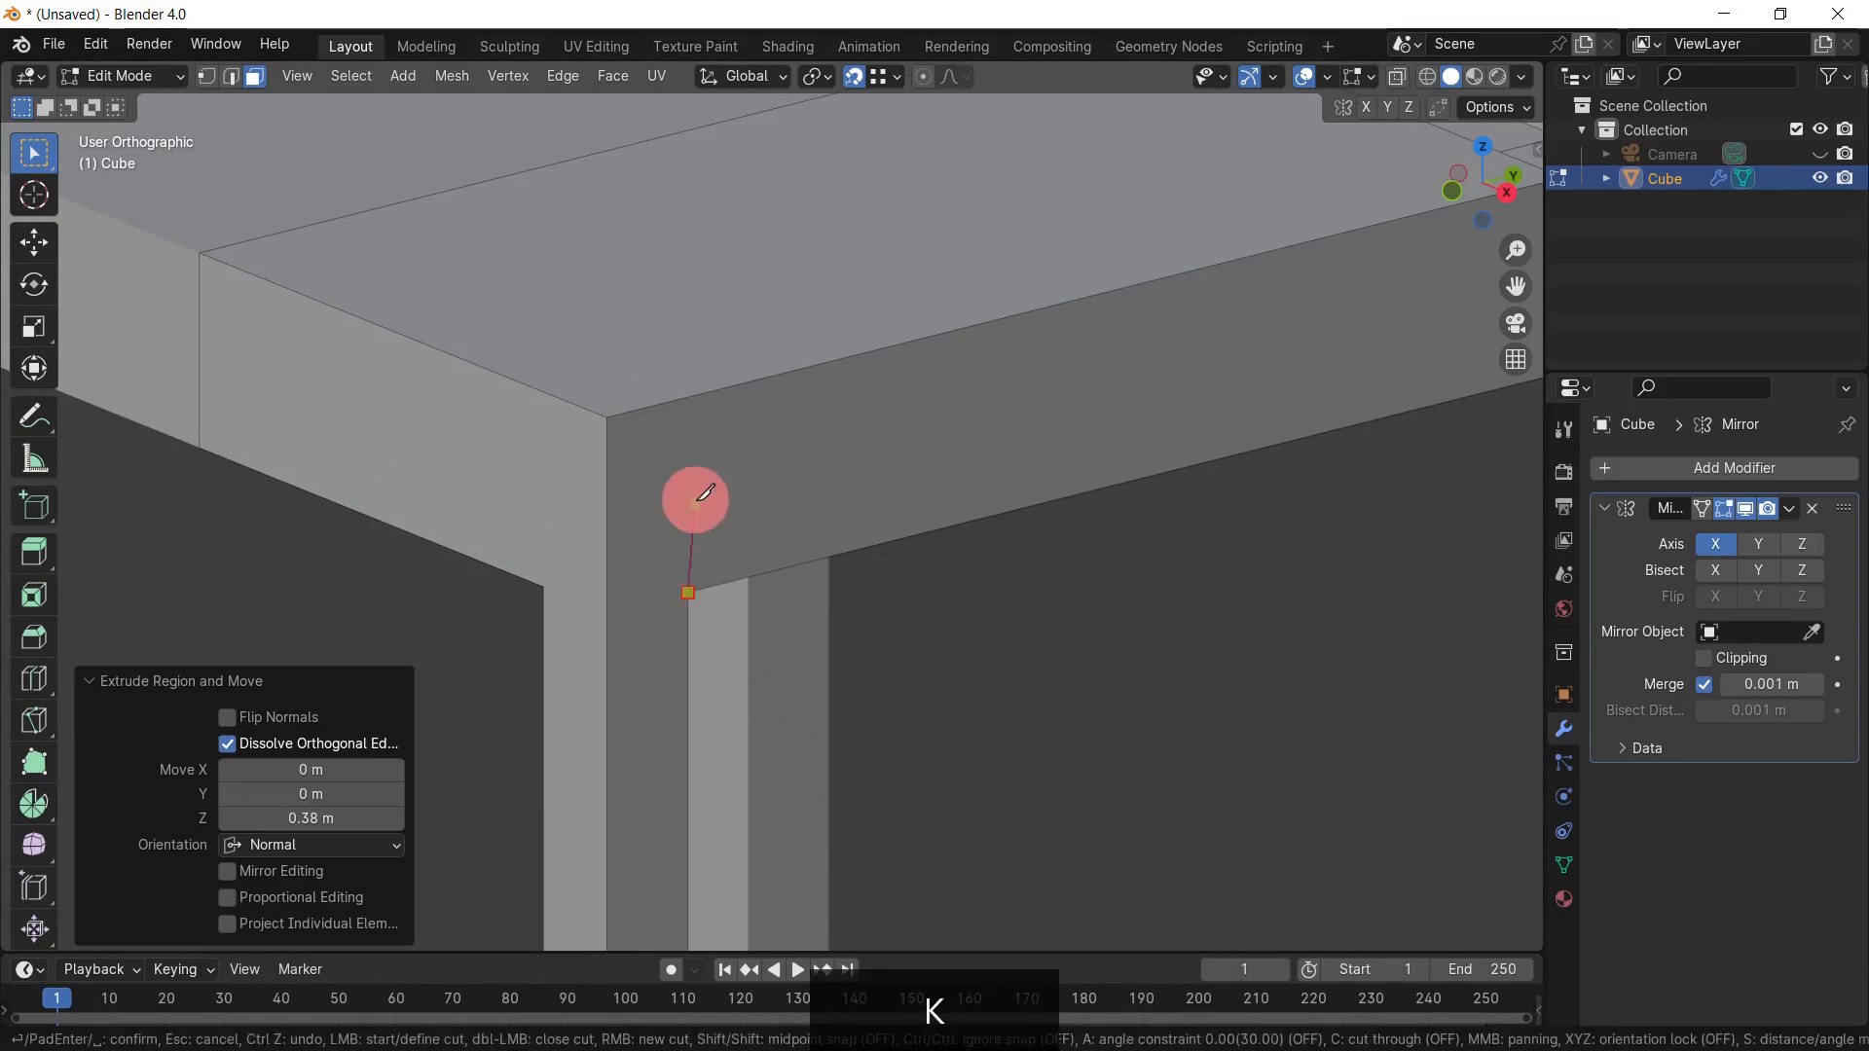
{"action": "key", "text": "z"}
{"action": "left_click", "coordinate": [710, 396]}
{"action": "key", "text": "Return"}
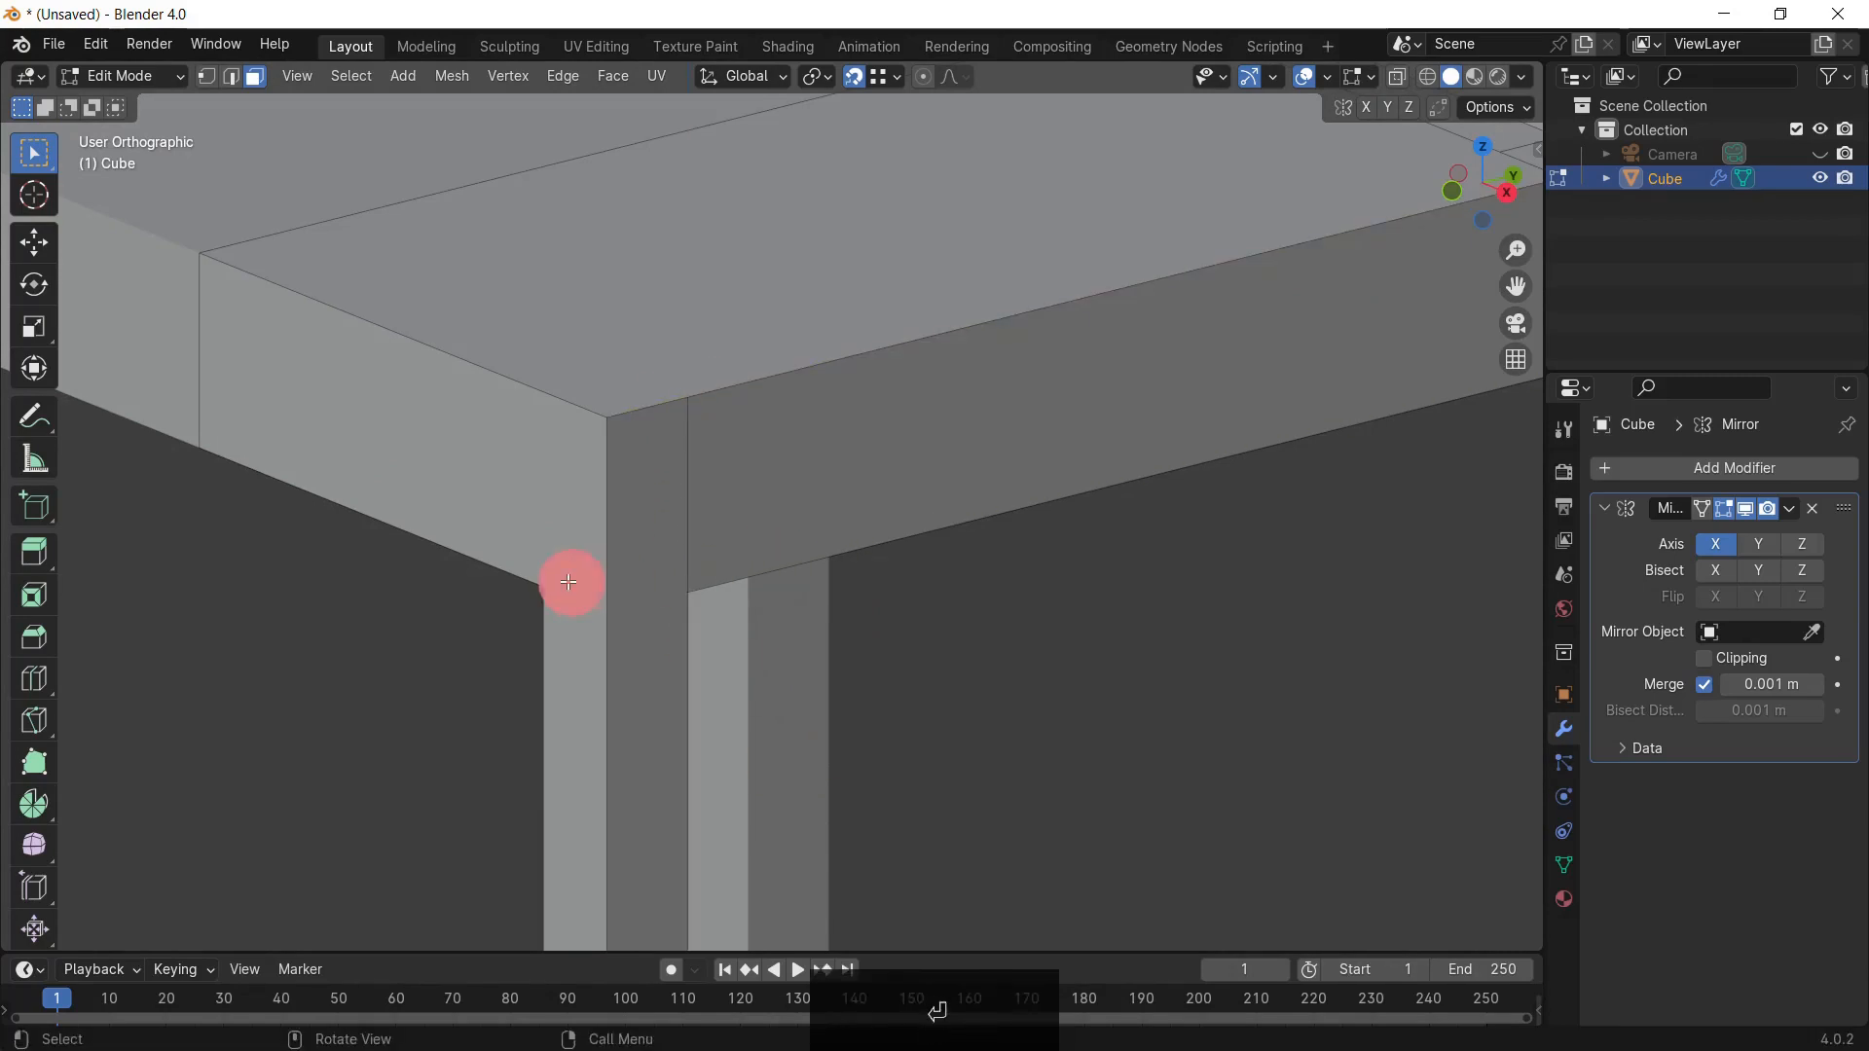
Step: Knife-cut the seat's front face vertically along Z from the front leg's inner edge up to the seat top
{"action": "scroll", "coordinate": [568, 582], "scroll_direction": "up", "scroll_amount": 2}
{"action": "middle_click_drag", "start_coordinate": [511, 510], "coordinate": [709, 650], "text": "shift"}
{"action": "key", "text": "k"}
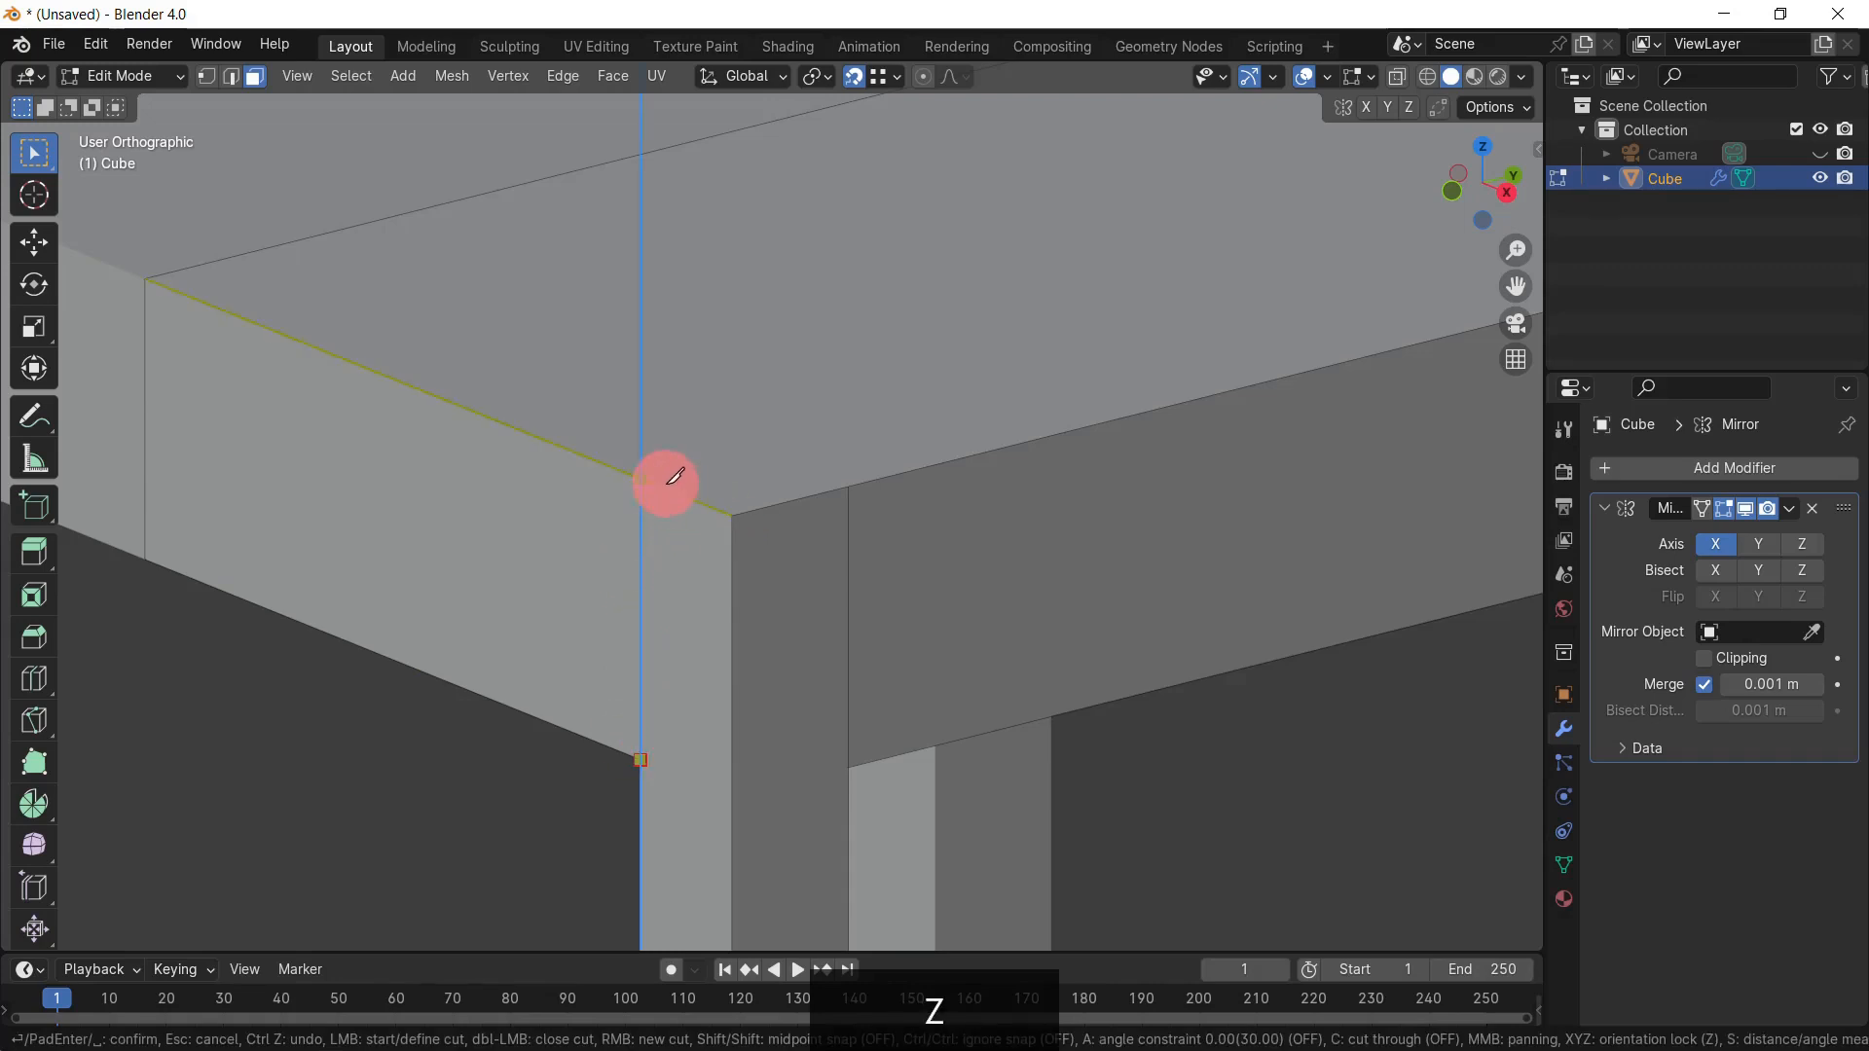
{"action": "key", "text": "Return"}
Step: Knife-cut an L-shaped line on the seat top, along X near the front edge and along Y near the side edge to the rear strip
{"action": "scroll", "coordinate": [759, 593], "scroll_direction": "down", "scroll_amount": 1}
{"action": "middle_click_drag", "start_coordinate": [759, 593], "coordinate": [736, 626]}
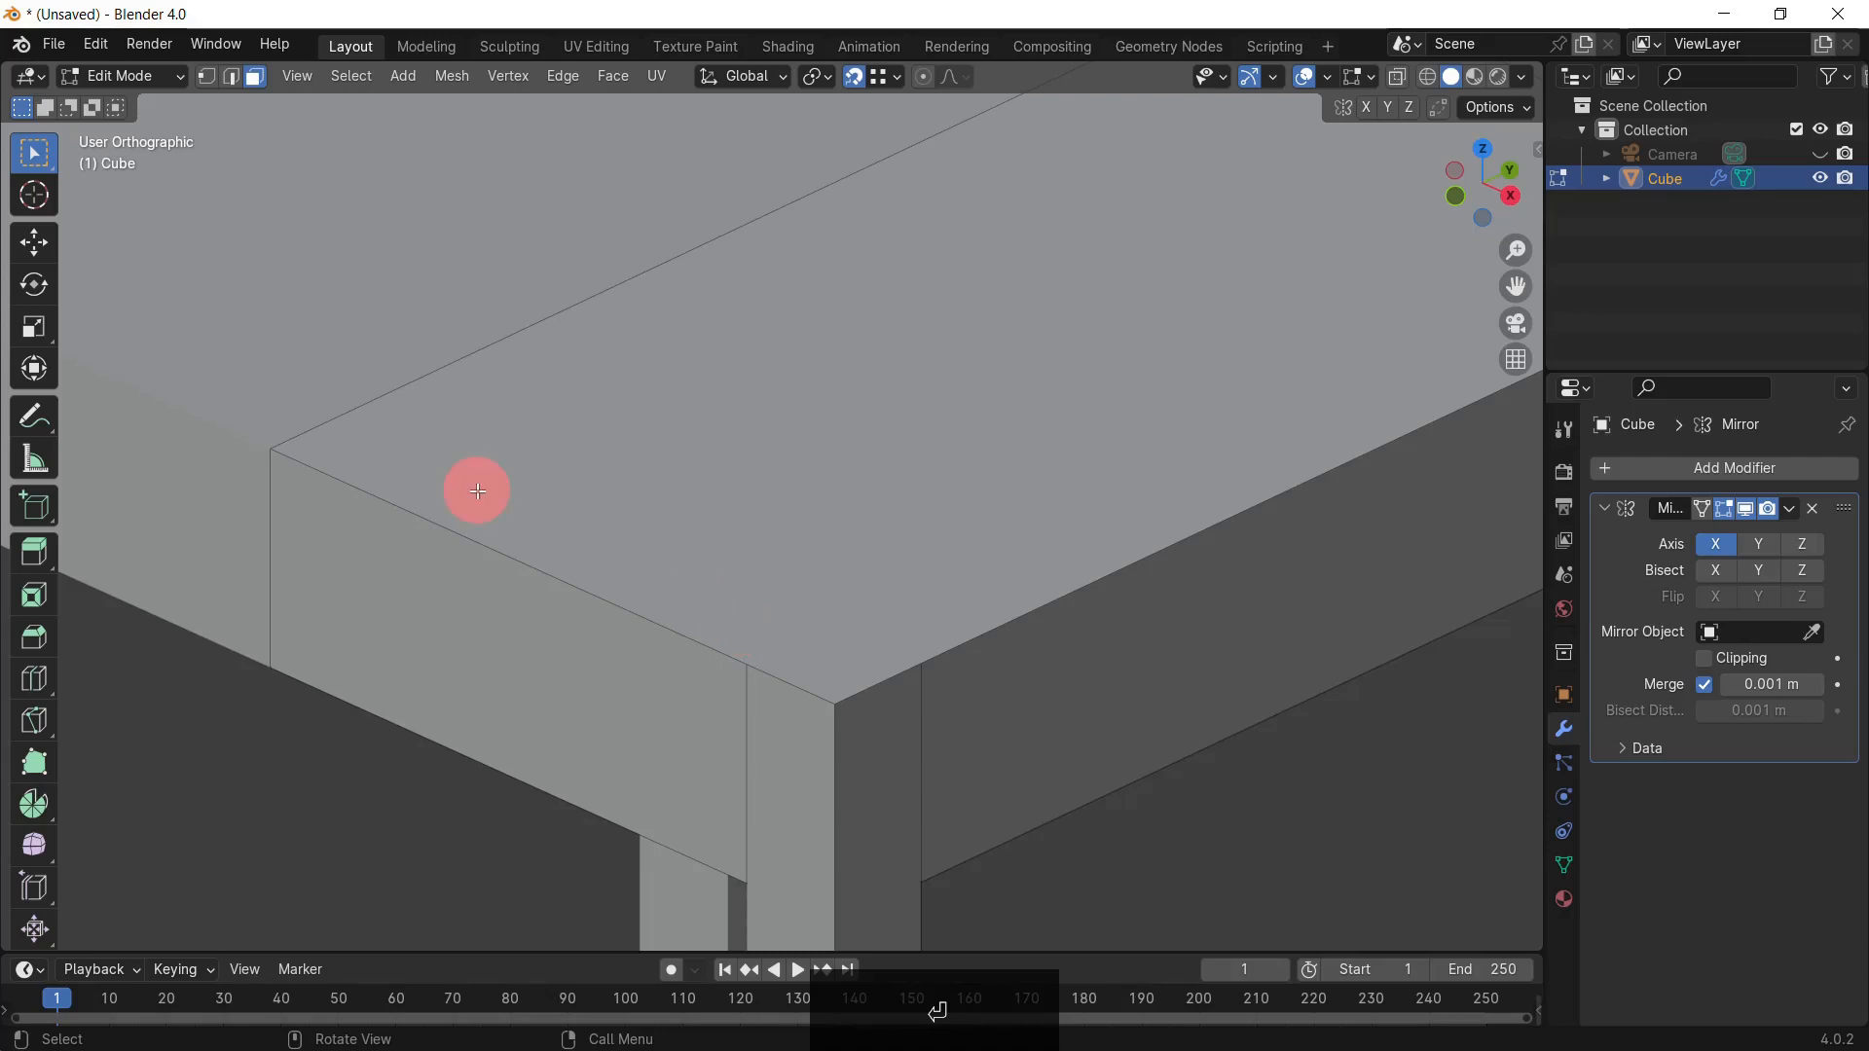
{"action": "key", "text": "k"}
{"action": "left_click", "coordinate": [318, 425]}
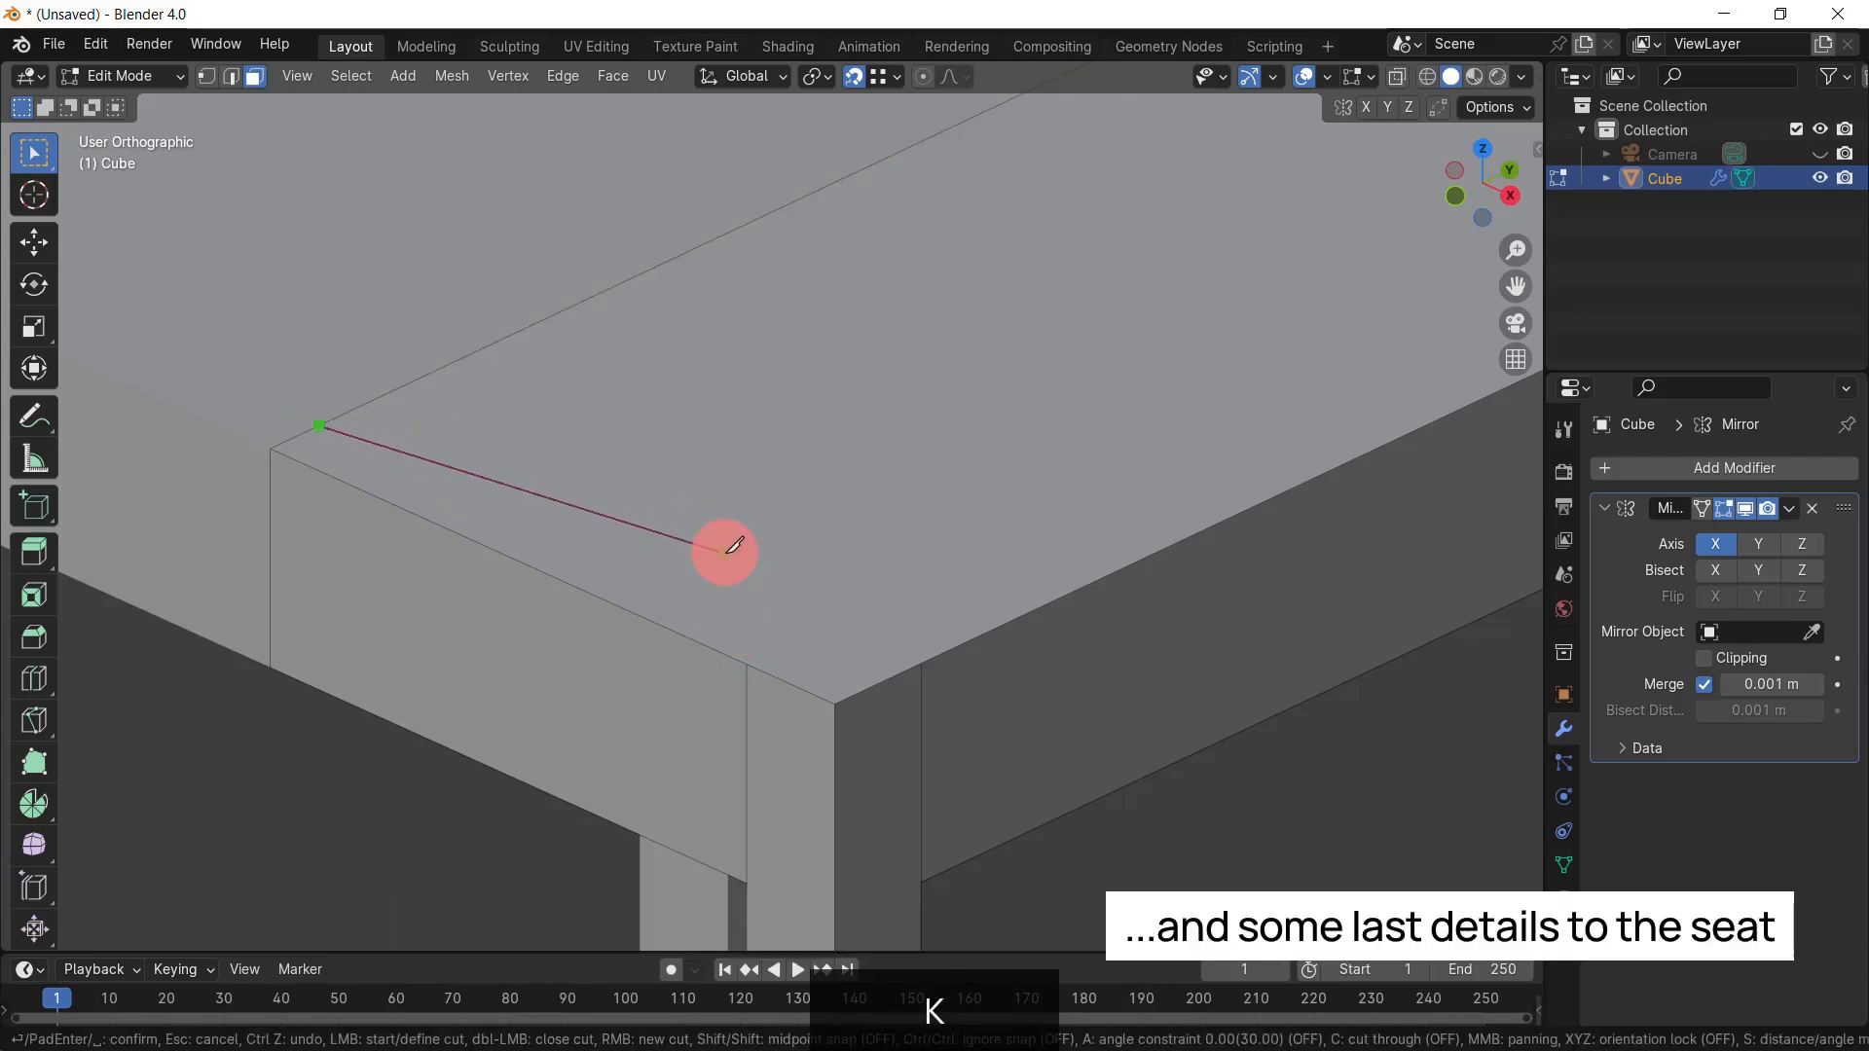
{"action": "key", "text": "x"}
{"action": "scroll", "coordinate": [1015, 547], "scroll_direction": "down", "scroll_amount": 1}
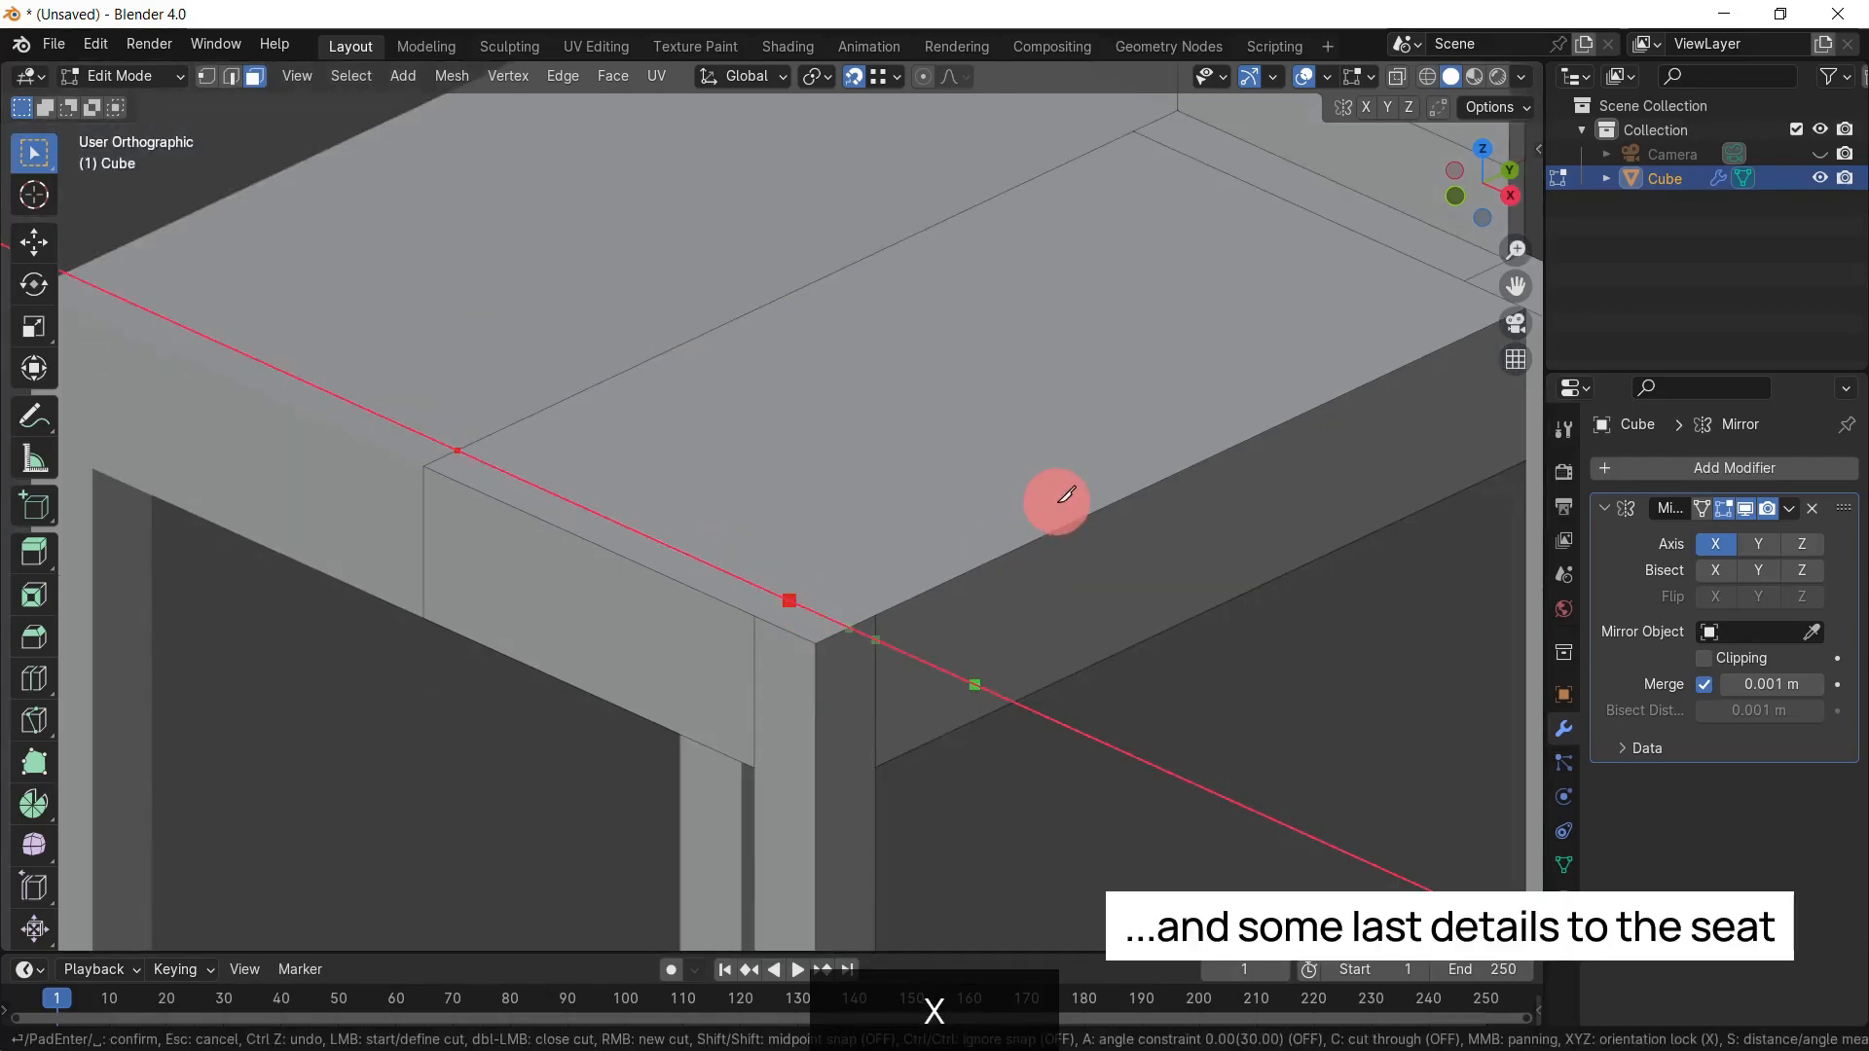
{"action": "key", "text": "y"}
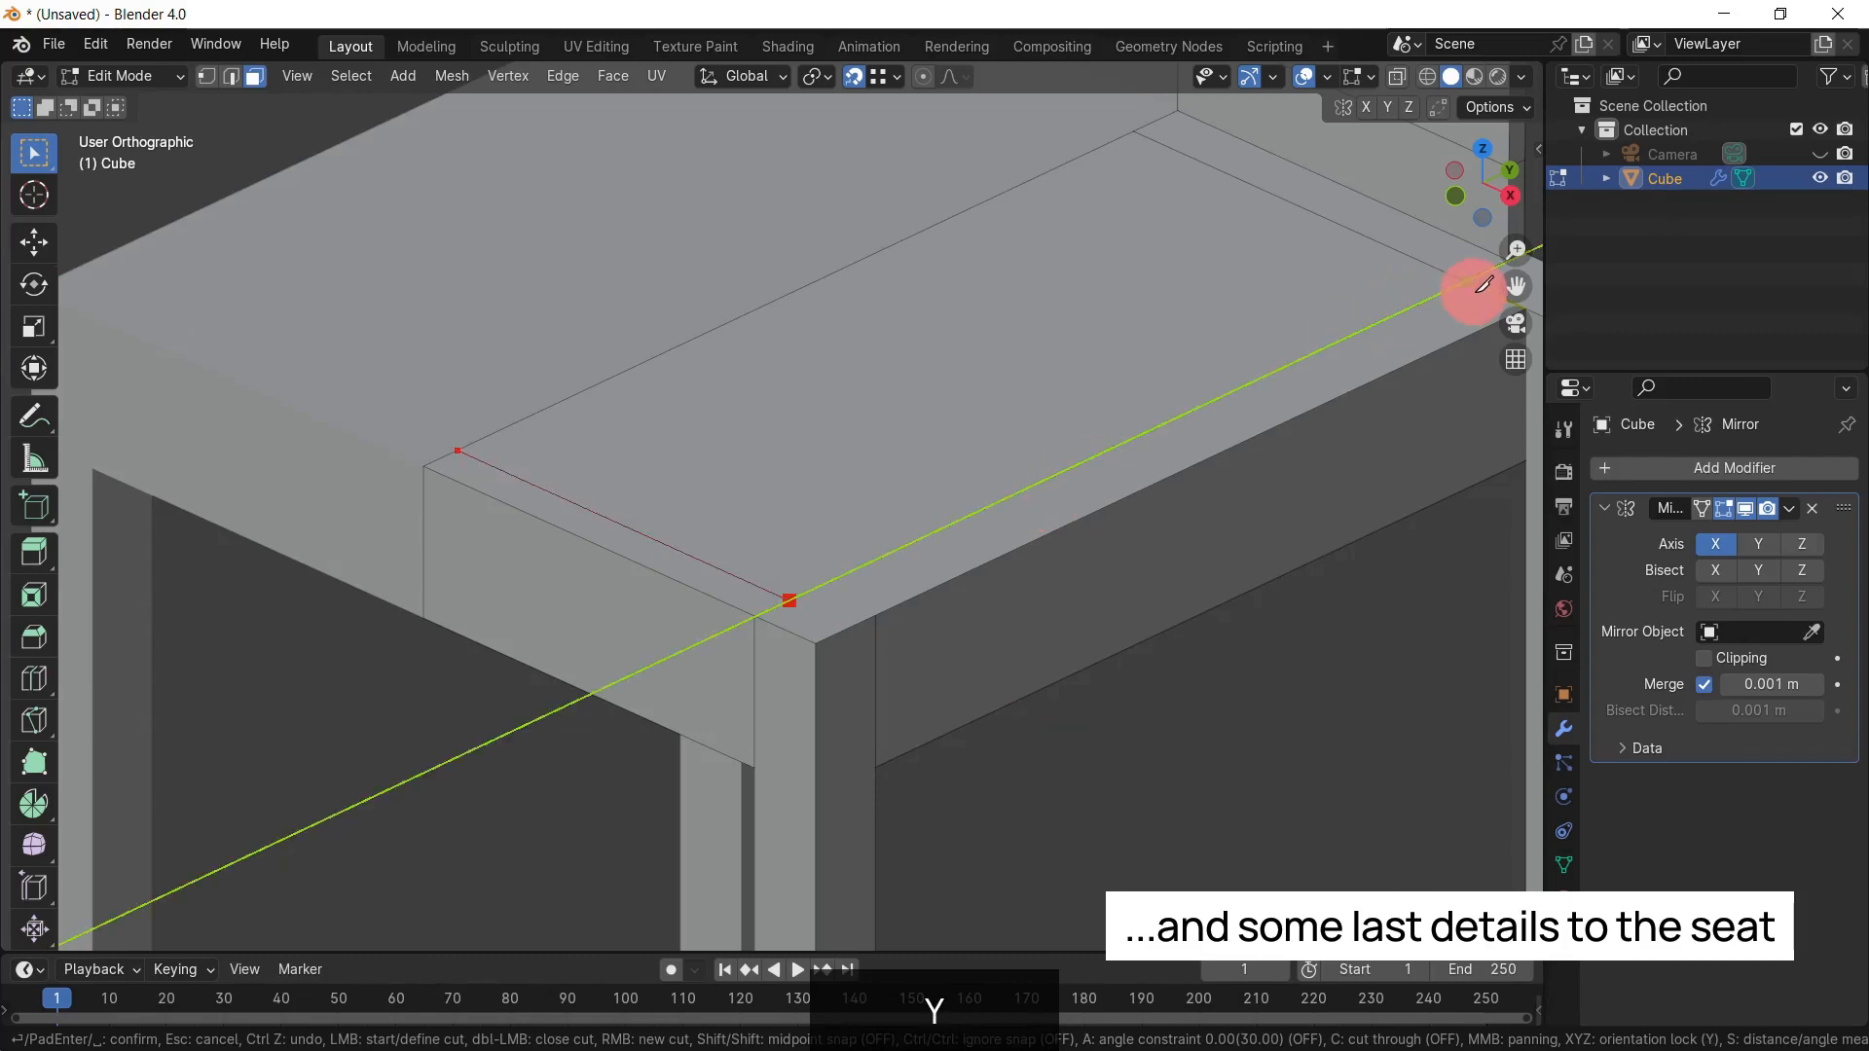
{"action": "key", "text": "Return"}
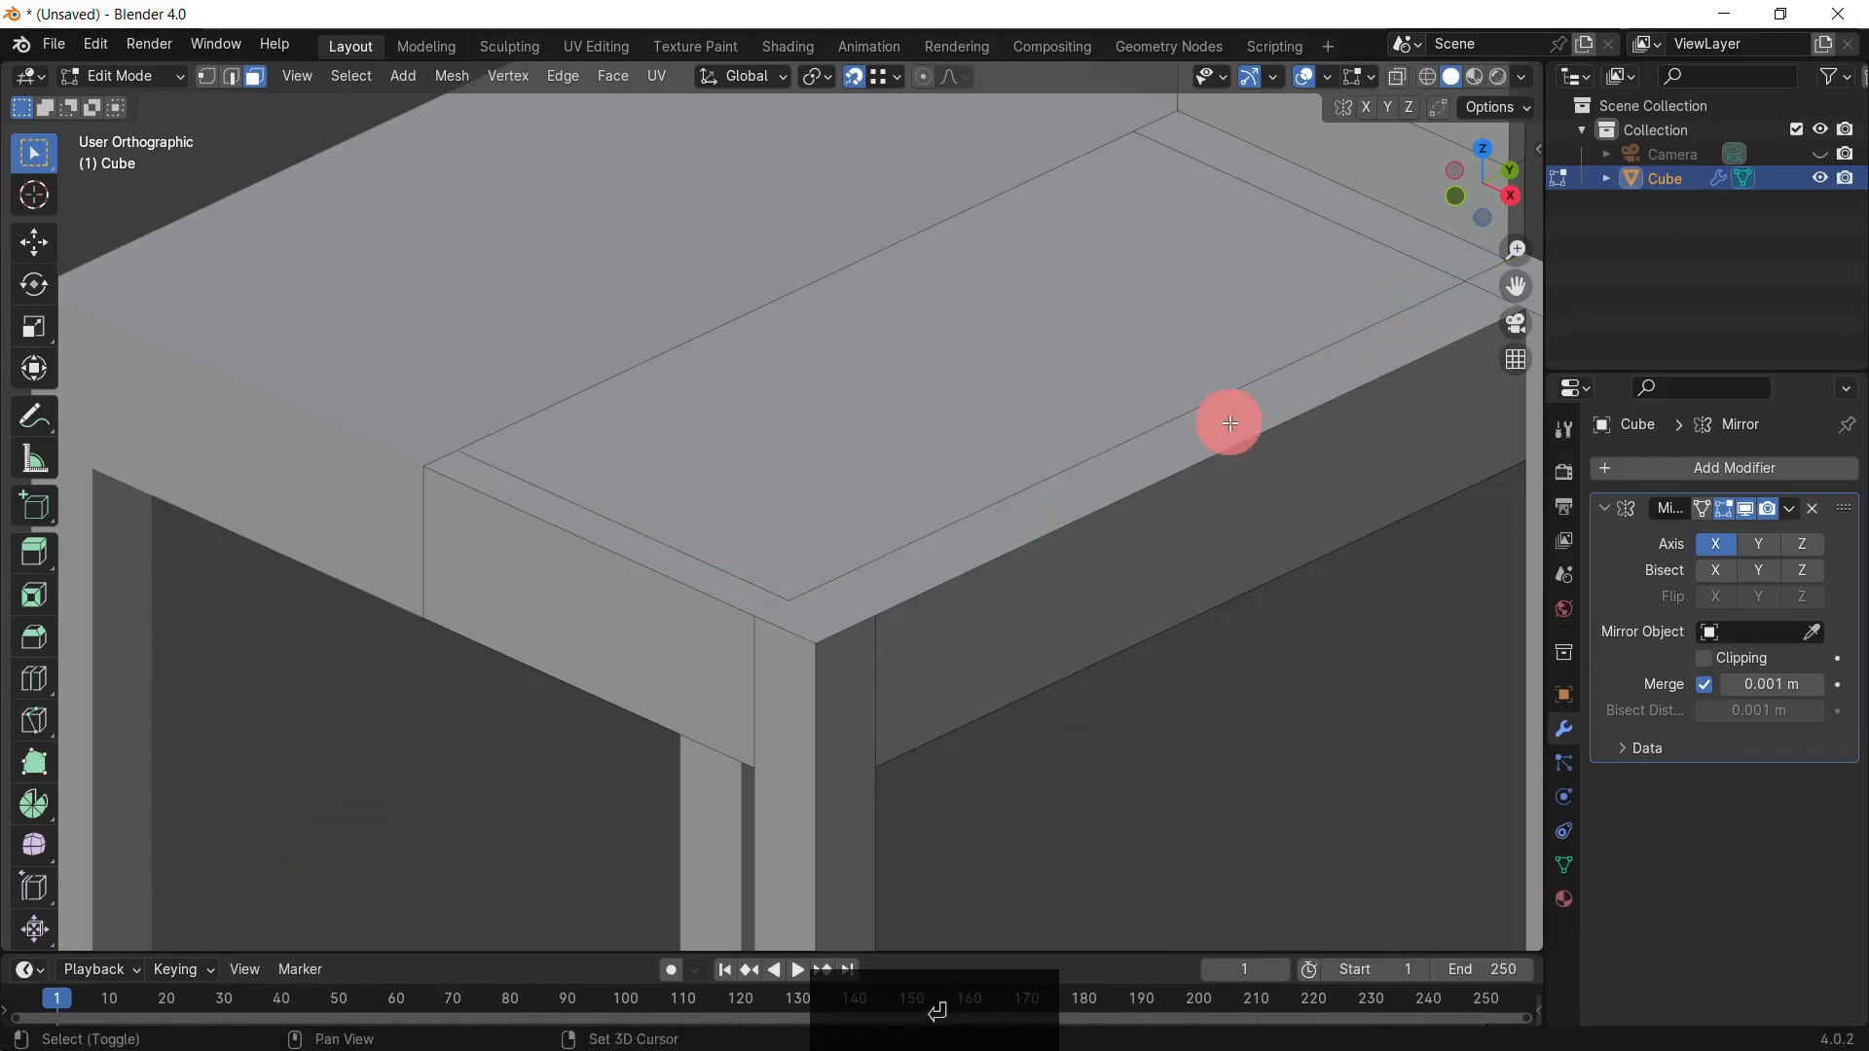
Step: Snap the long side cut edge to the seat's outer edge along X, and offset it -0.015 m along X
{"action": "middle_click_drag", "start_coordinate": [1221, 416], "coordinate": [1036, 489]}
{"action": "left_click", "coordinate": [1032, 484], "text": "alt"}
{"action": "key", "text": "2"}
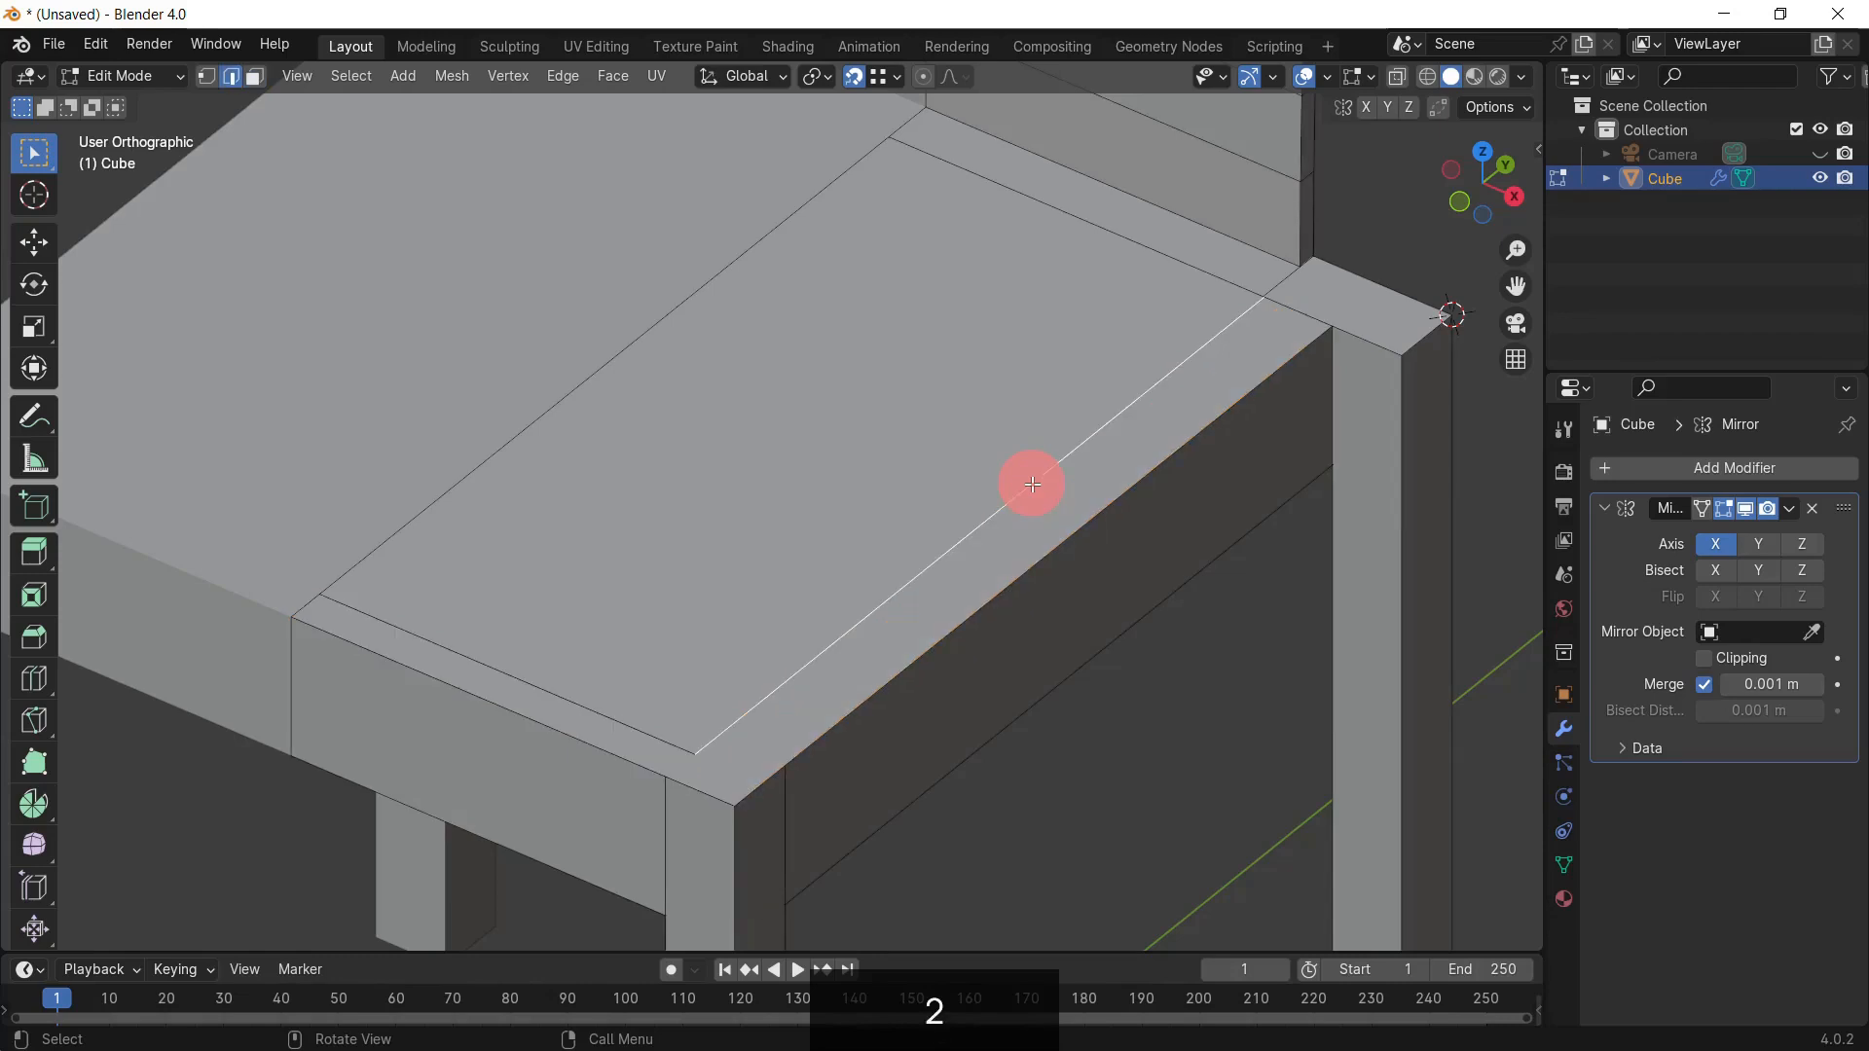
{"action": "key", "text": "g"}
{"action": "key", "text": "x"}
{"action": "left_click", "coordinate": [1327, 327]}
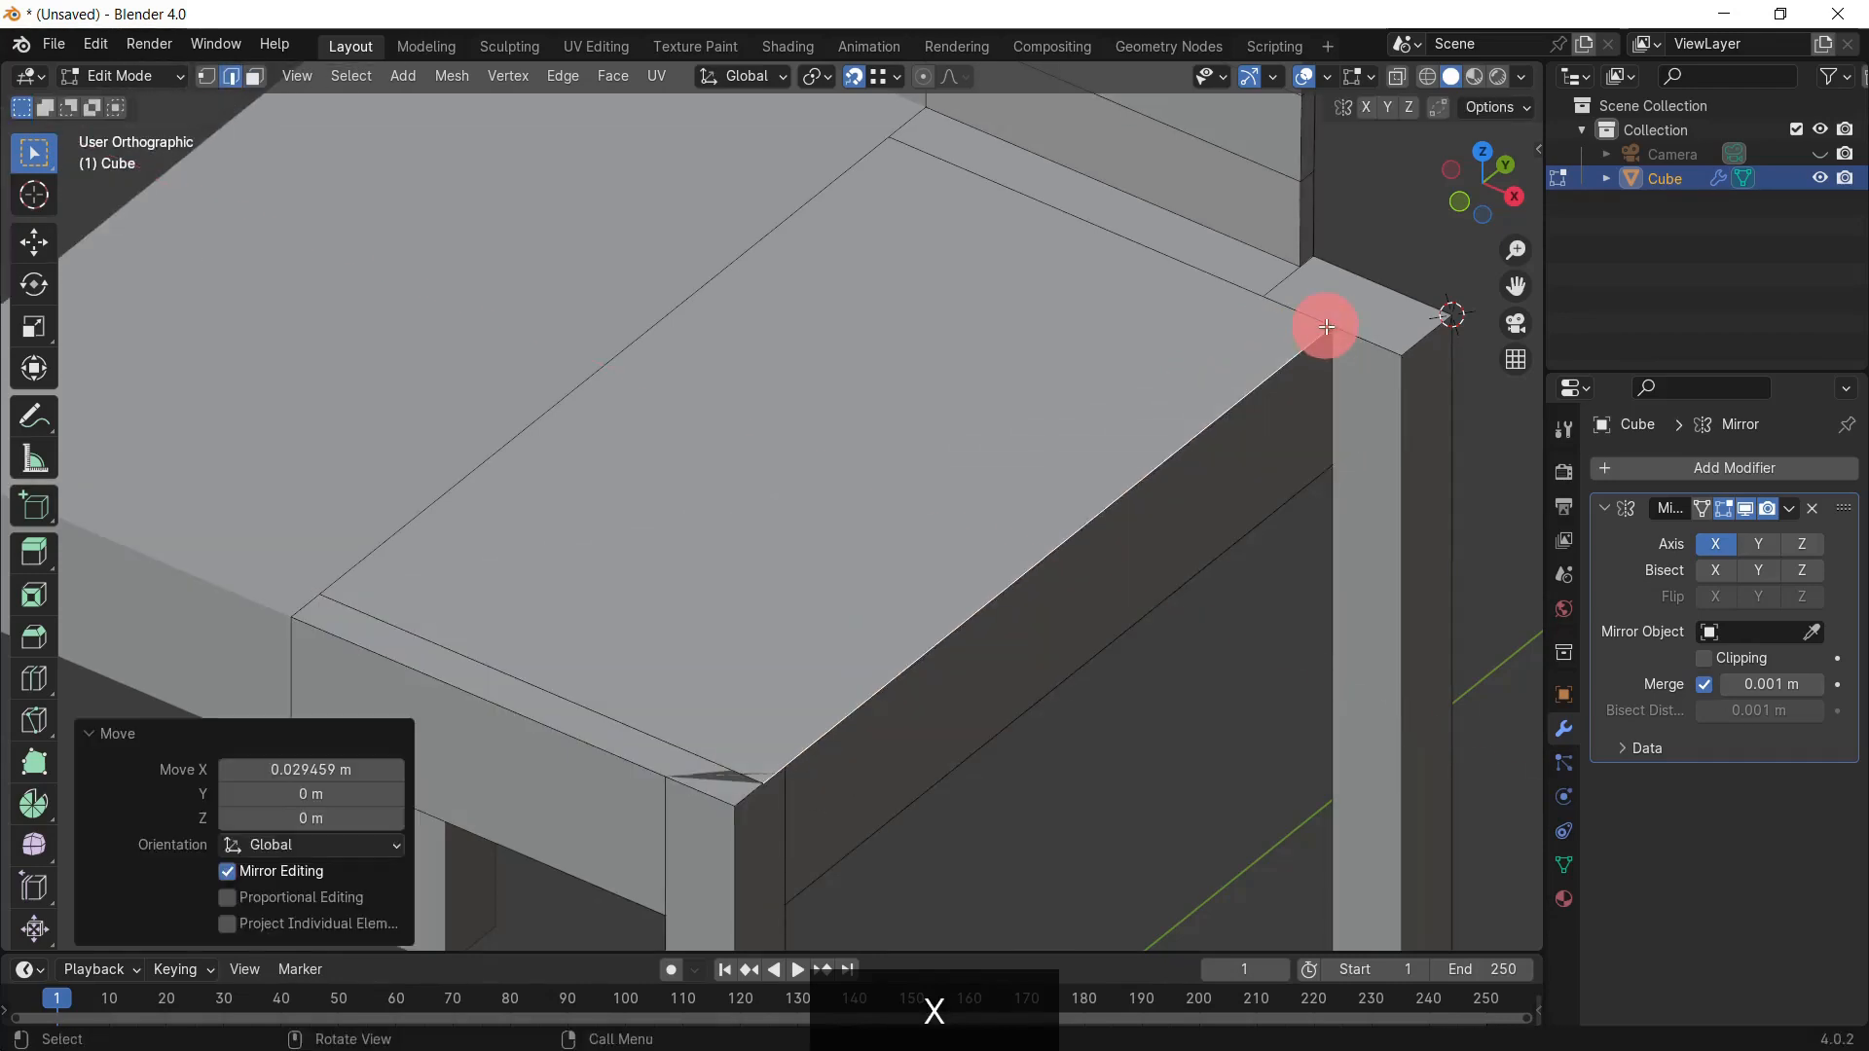
{"action": "type", "text": "gx-0.015"}
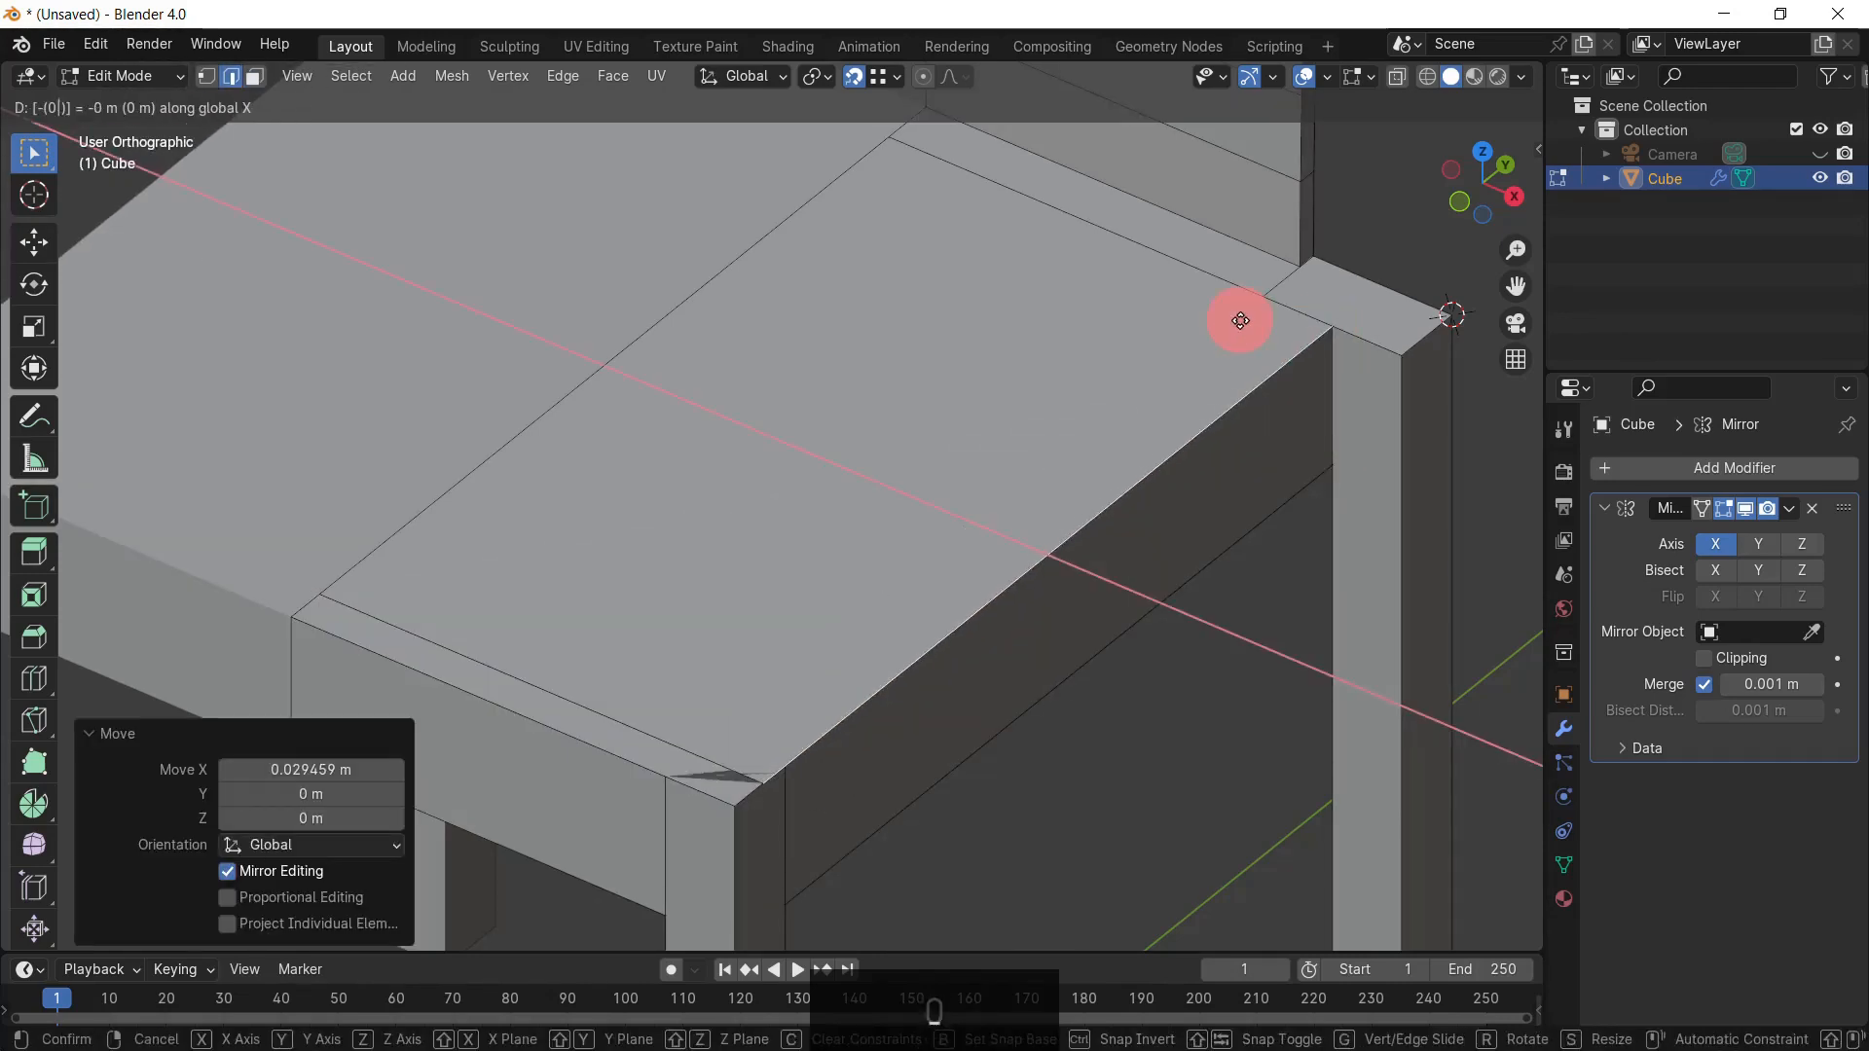
{"action": "key", "text": "Return"}
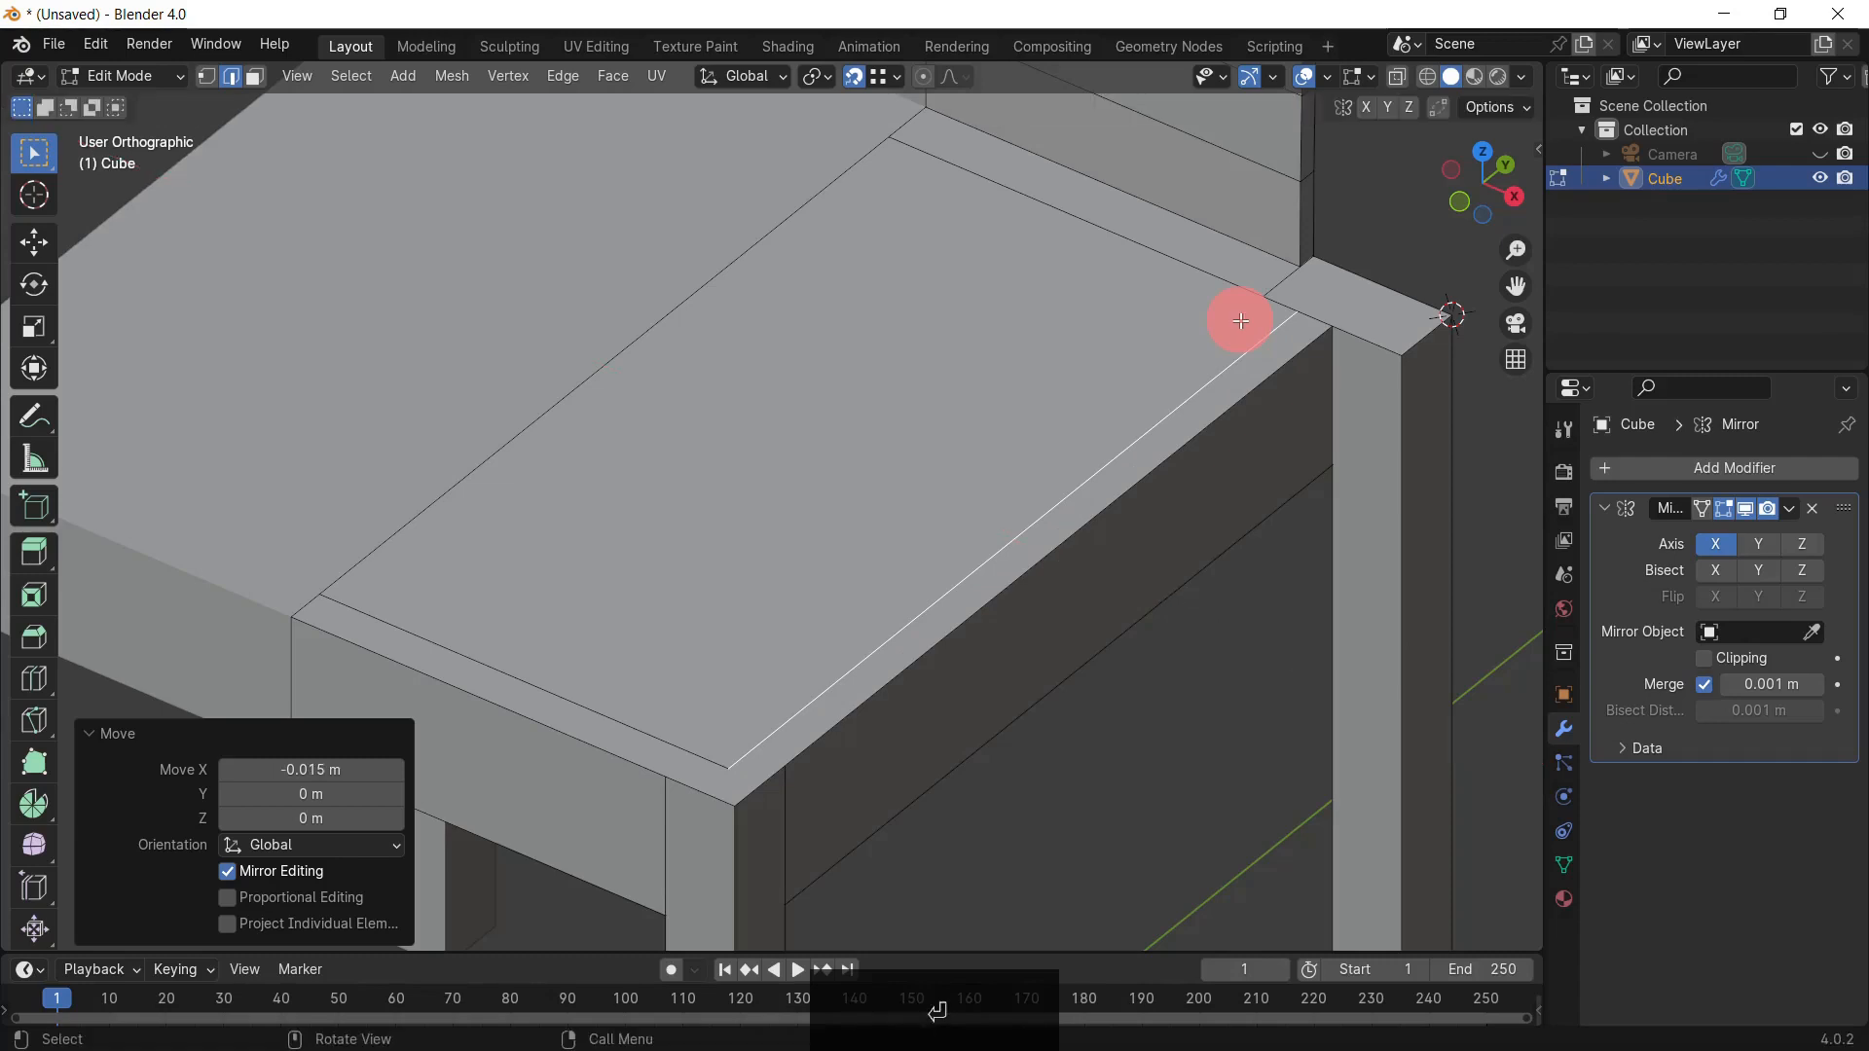
Step: Snap the front cut edge on the seat top to the seat's front edge along Y, and offset it 0.015 m along Y
{"action": "left_click", "coordinate": [693, 754]}
{"action": "key", "text": "g"}
{"action": "key", "text": "y"}
{"action": "left_click", "coordinate": [676, 767]}
{"action": "key", "text": "g"}
{"action": "key", "text": "y"}
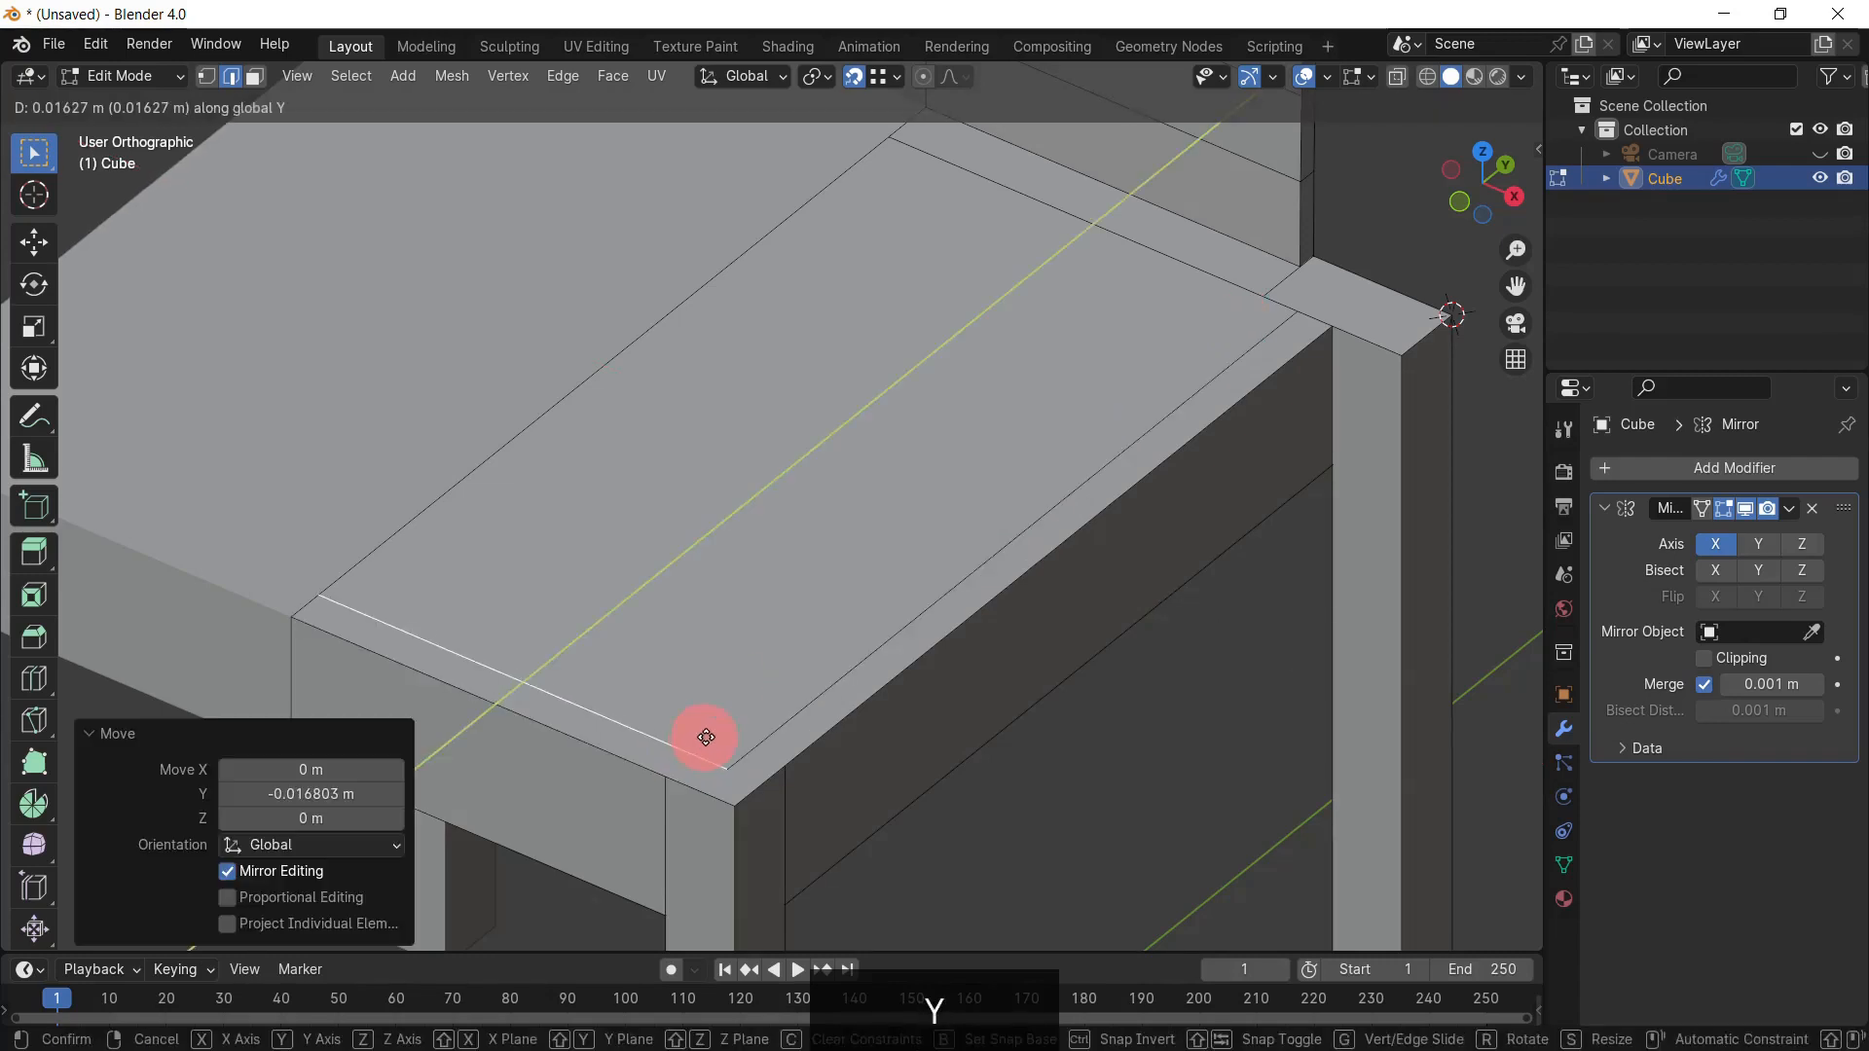
{"action": "key", "text": "Return"}
Step: Knife-cut two short lines across the seat's border at the front corner, from the leg's inner edges to the front and side border lines
{"action": "scroll", "coordinate": [701, 739], "scroll_direction": "up", "scroll_amount": 5}
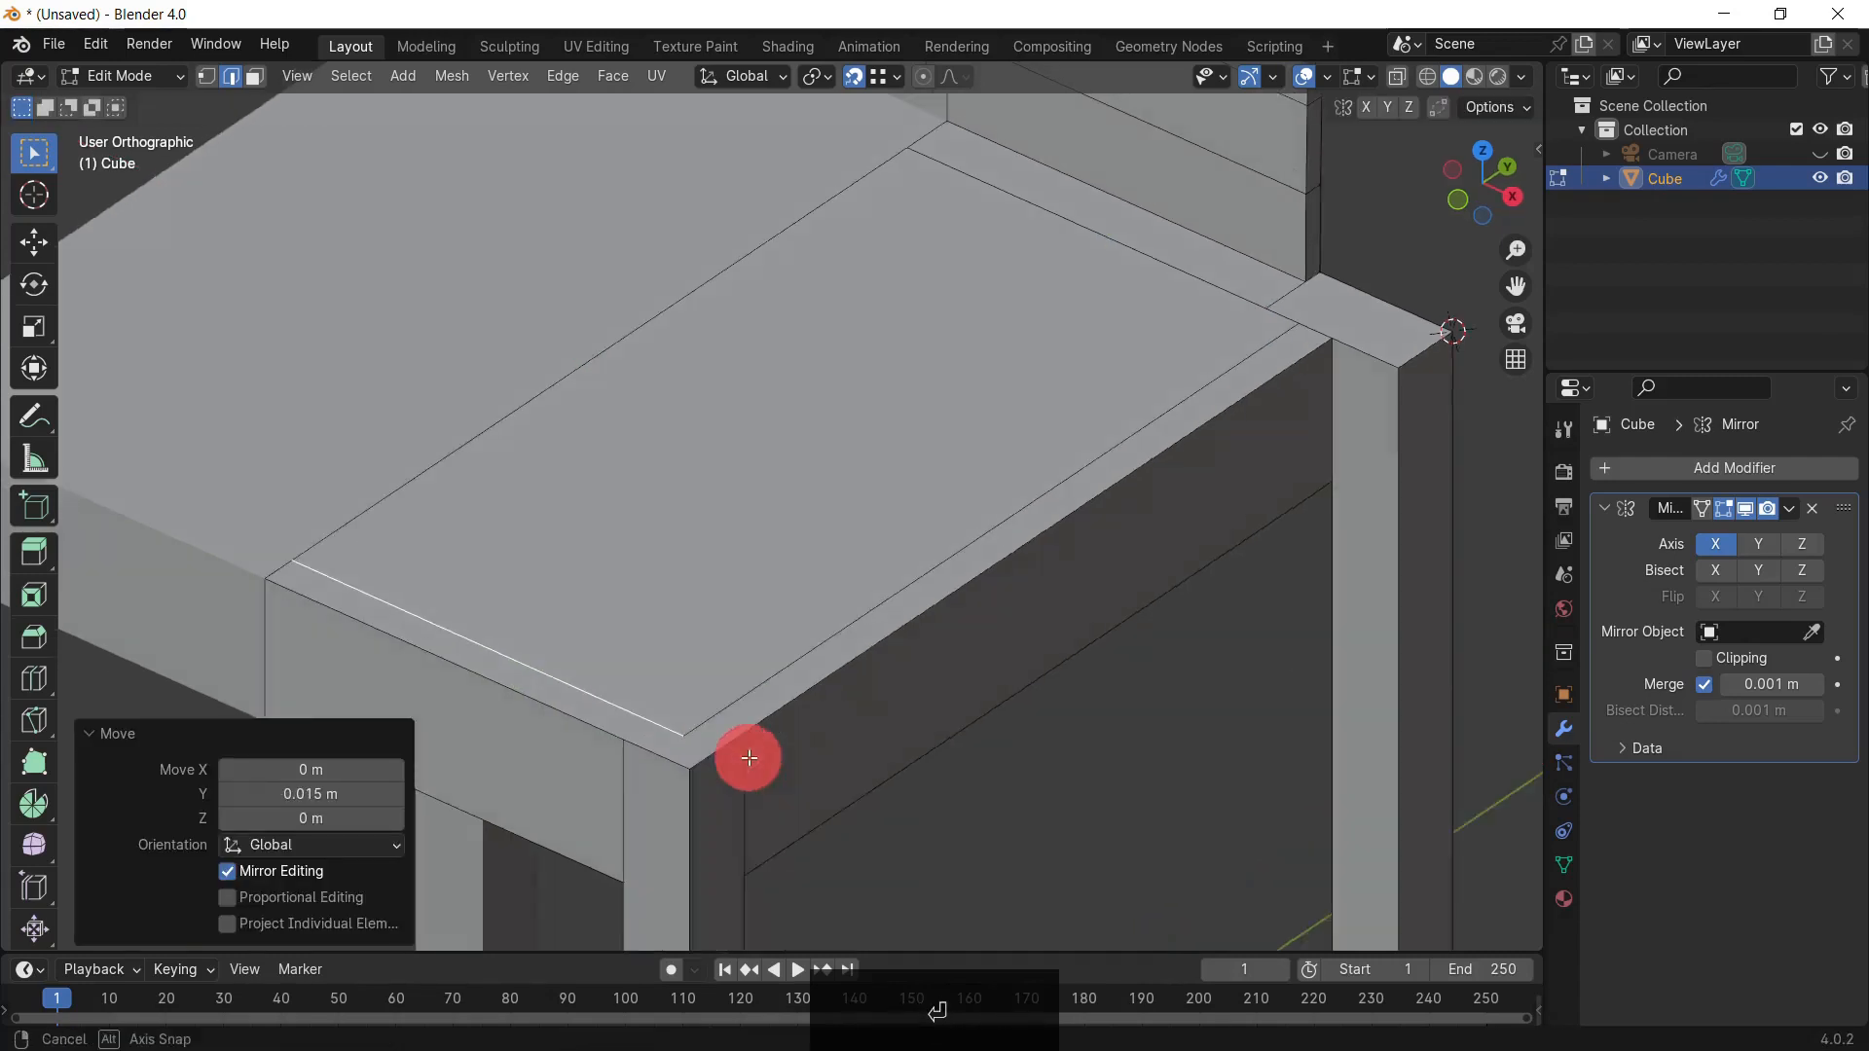
{"action": "key", "text": "k"}
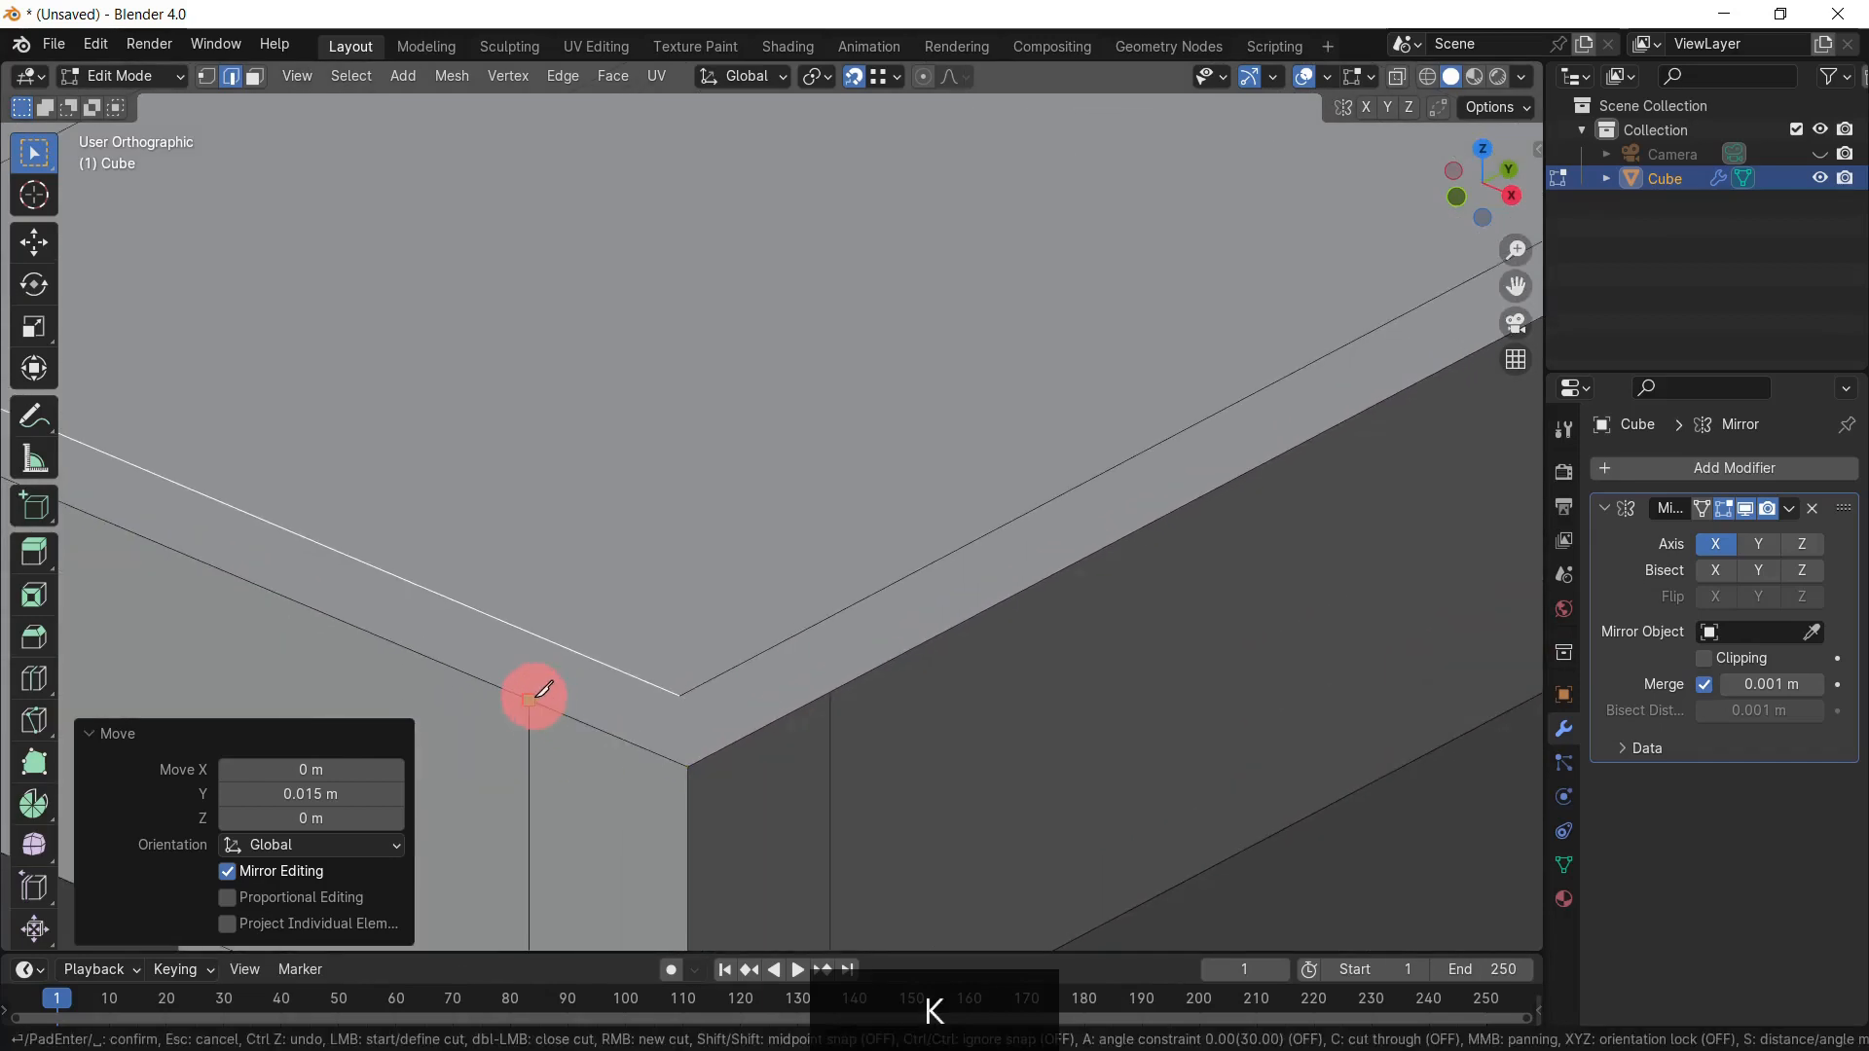
{"action": "left_click", "coordinate": [600, 663]}
{"action": "key", "text": "Return"}
{"action": "key", "text": "k"}
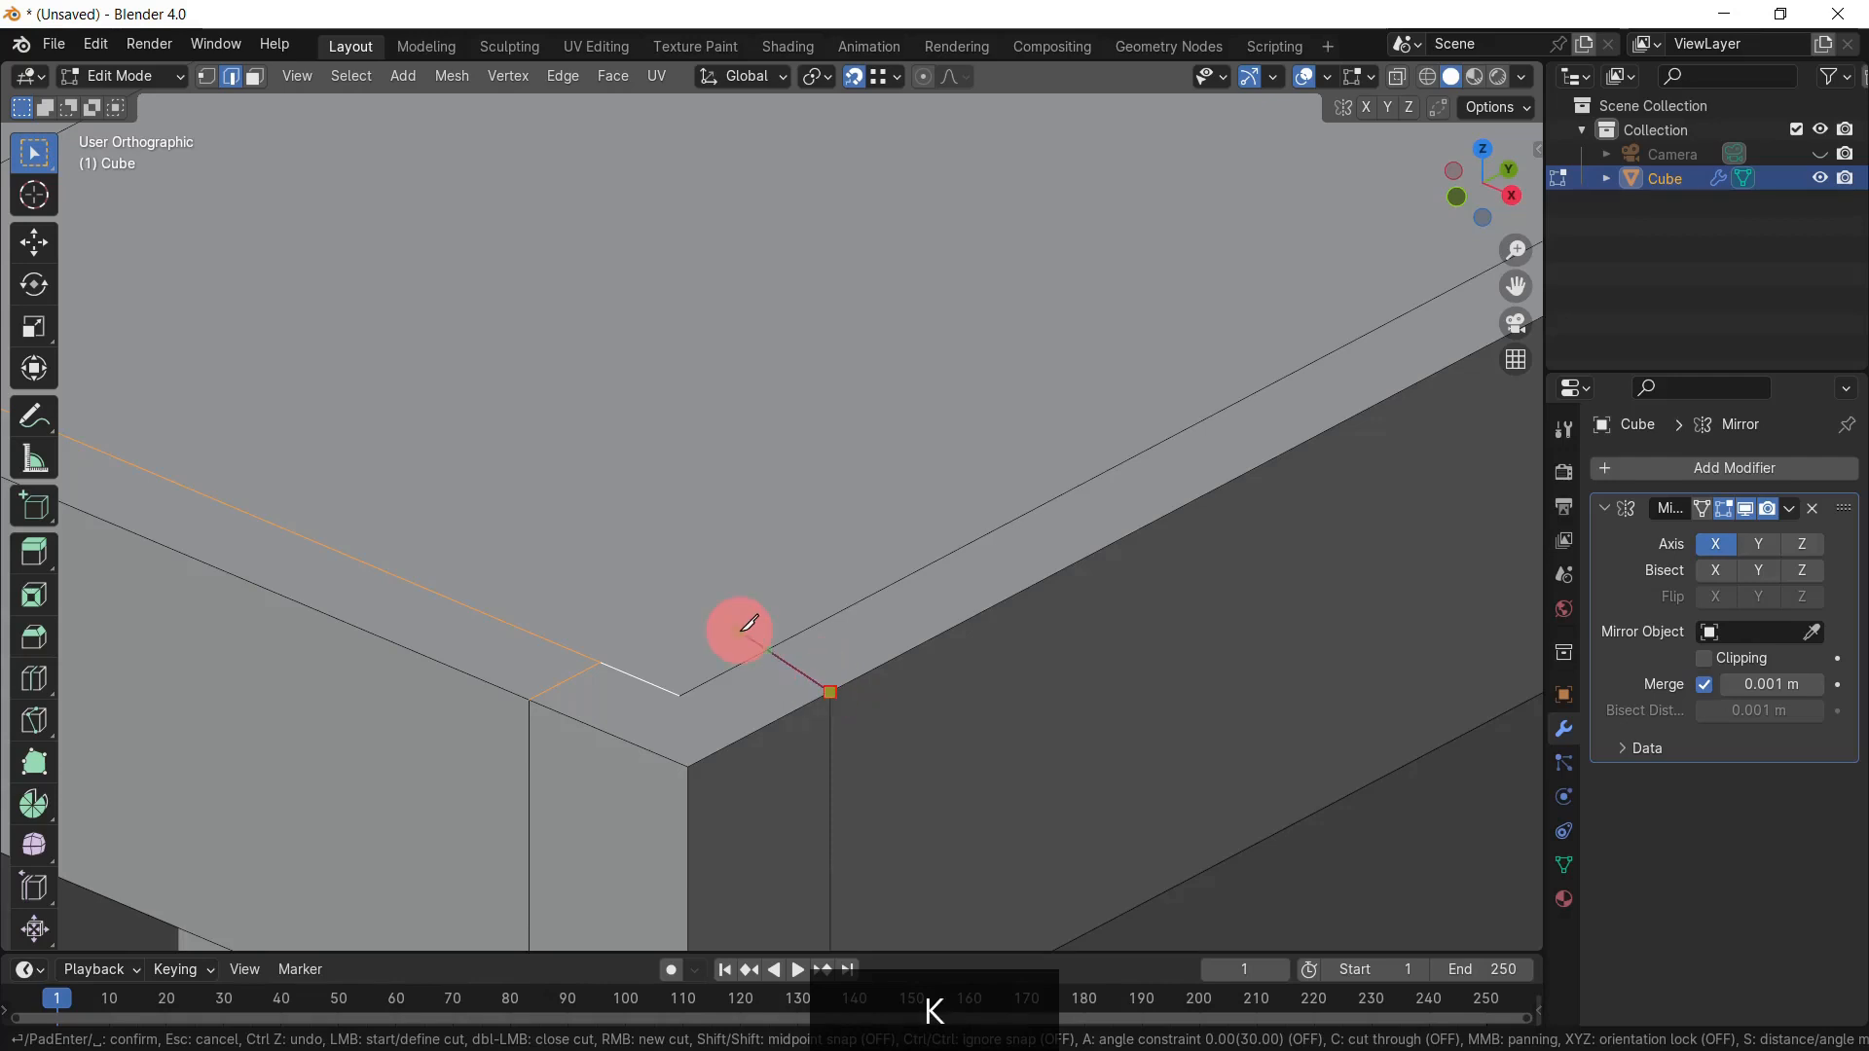
{"action": "key", "text": "x"}
{"action": "left_click", "coordinate": [750, 656]}
{"action": "key", "text": "Return"}
{"action": "scroll", "coordinate": [750, 655], "scroll_direction": "down", "scroll_amount": 5}
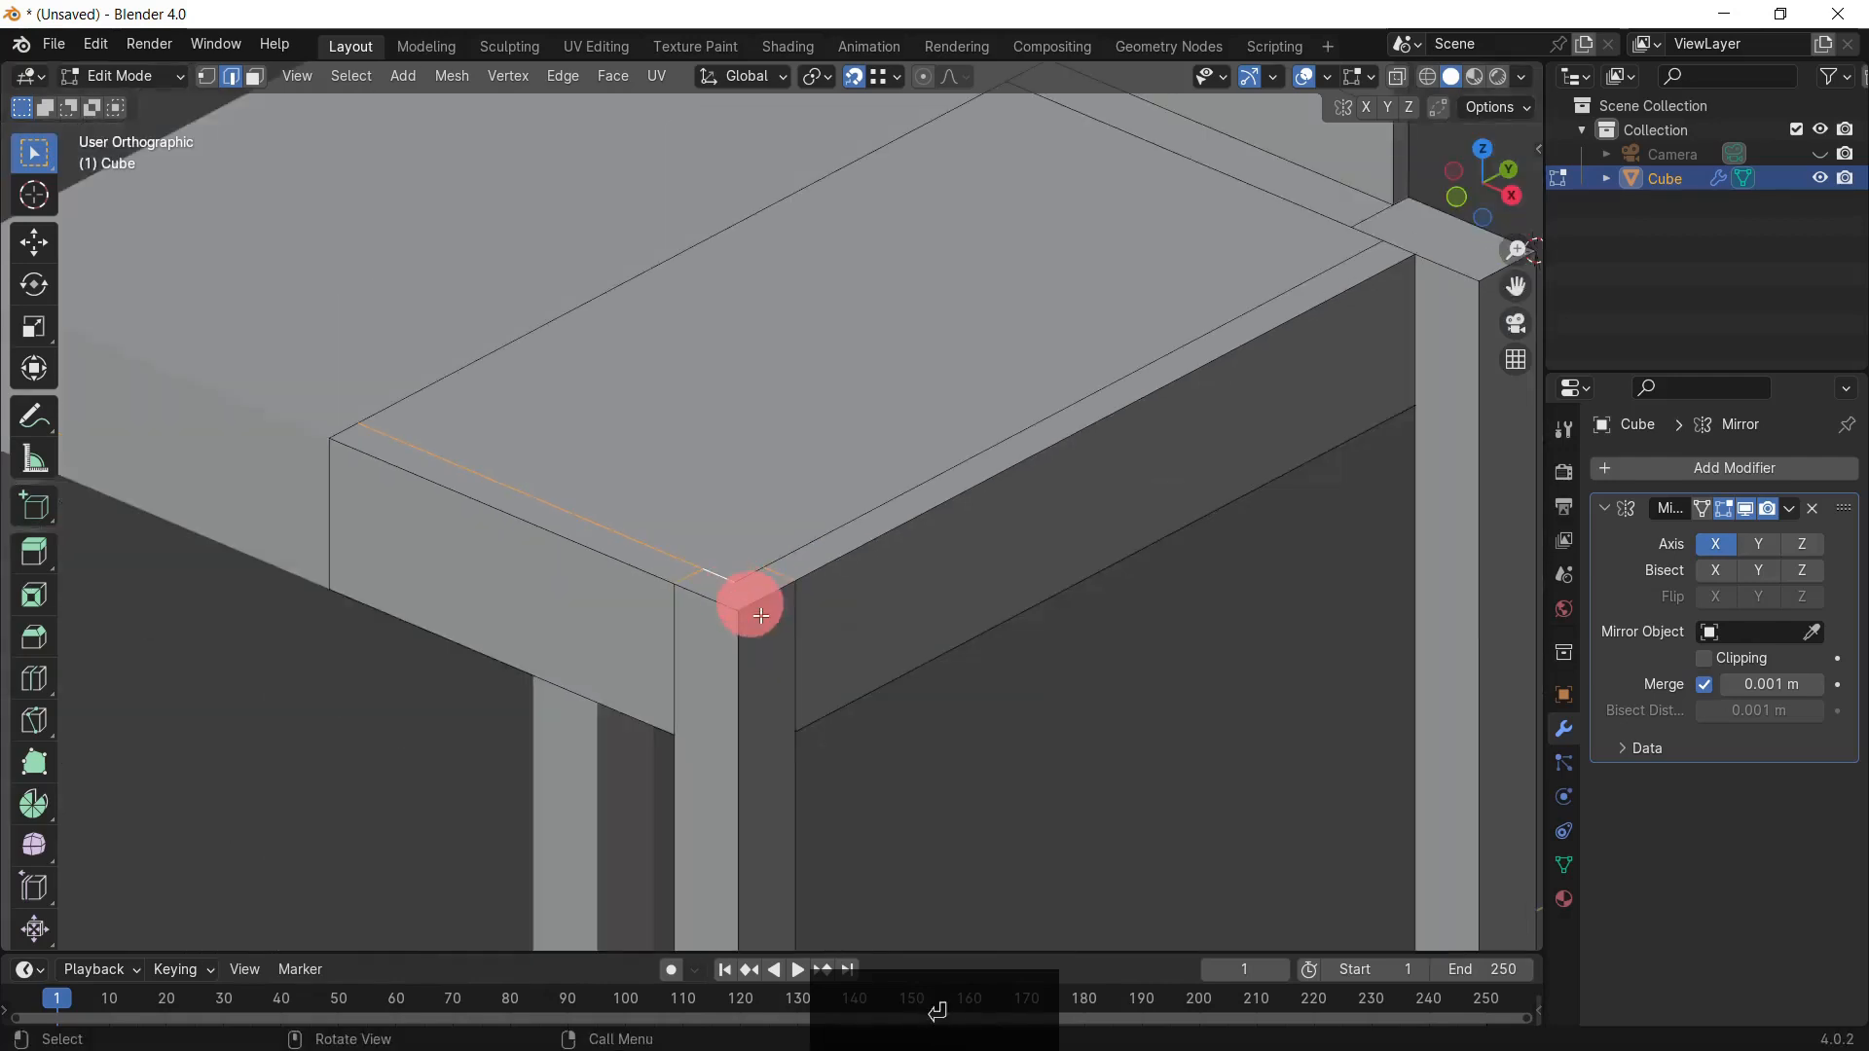
{"action": "left_click", "coordinate": [938, 786]}
Step: Turn off the Mirror modifier's display in the viewport
{"action": "scroll", "coordinate": [655, 493], "scroll_direction": "down", "scroll_amount": 2}
{"action": "middle_click_drag", "start_coordinate": [674, 511], "coordinate": [642, 503]}
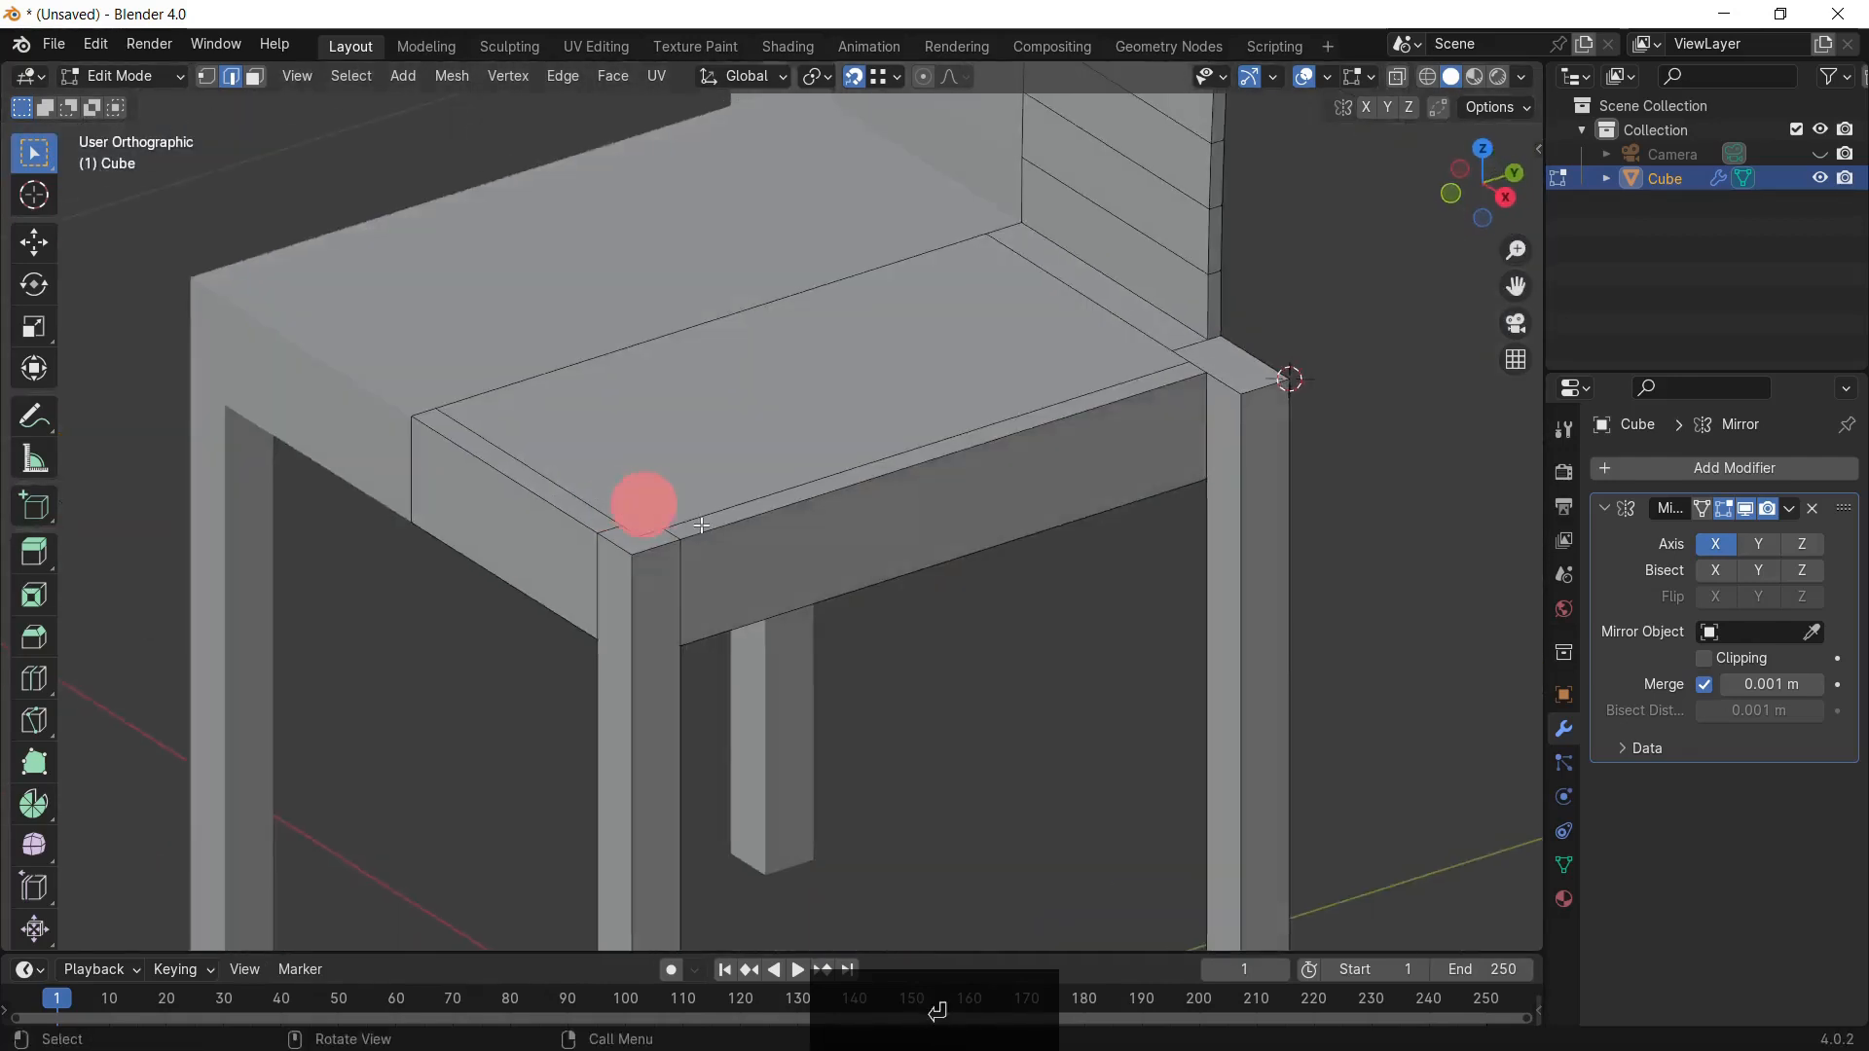
{"action": "scroll", "coordinate": [740, 550], "scroll_direction": "down", "scroll_amount": 3}
{"action": "middle_click_drag", "start_coordinate": [820, 591], "coordinate": [872, 438]}
{"action": "scroll", "coordinate": [922, 487], "scroll_direction": "down", "scroll_amount": 2}
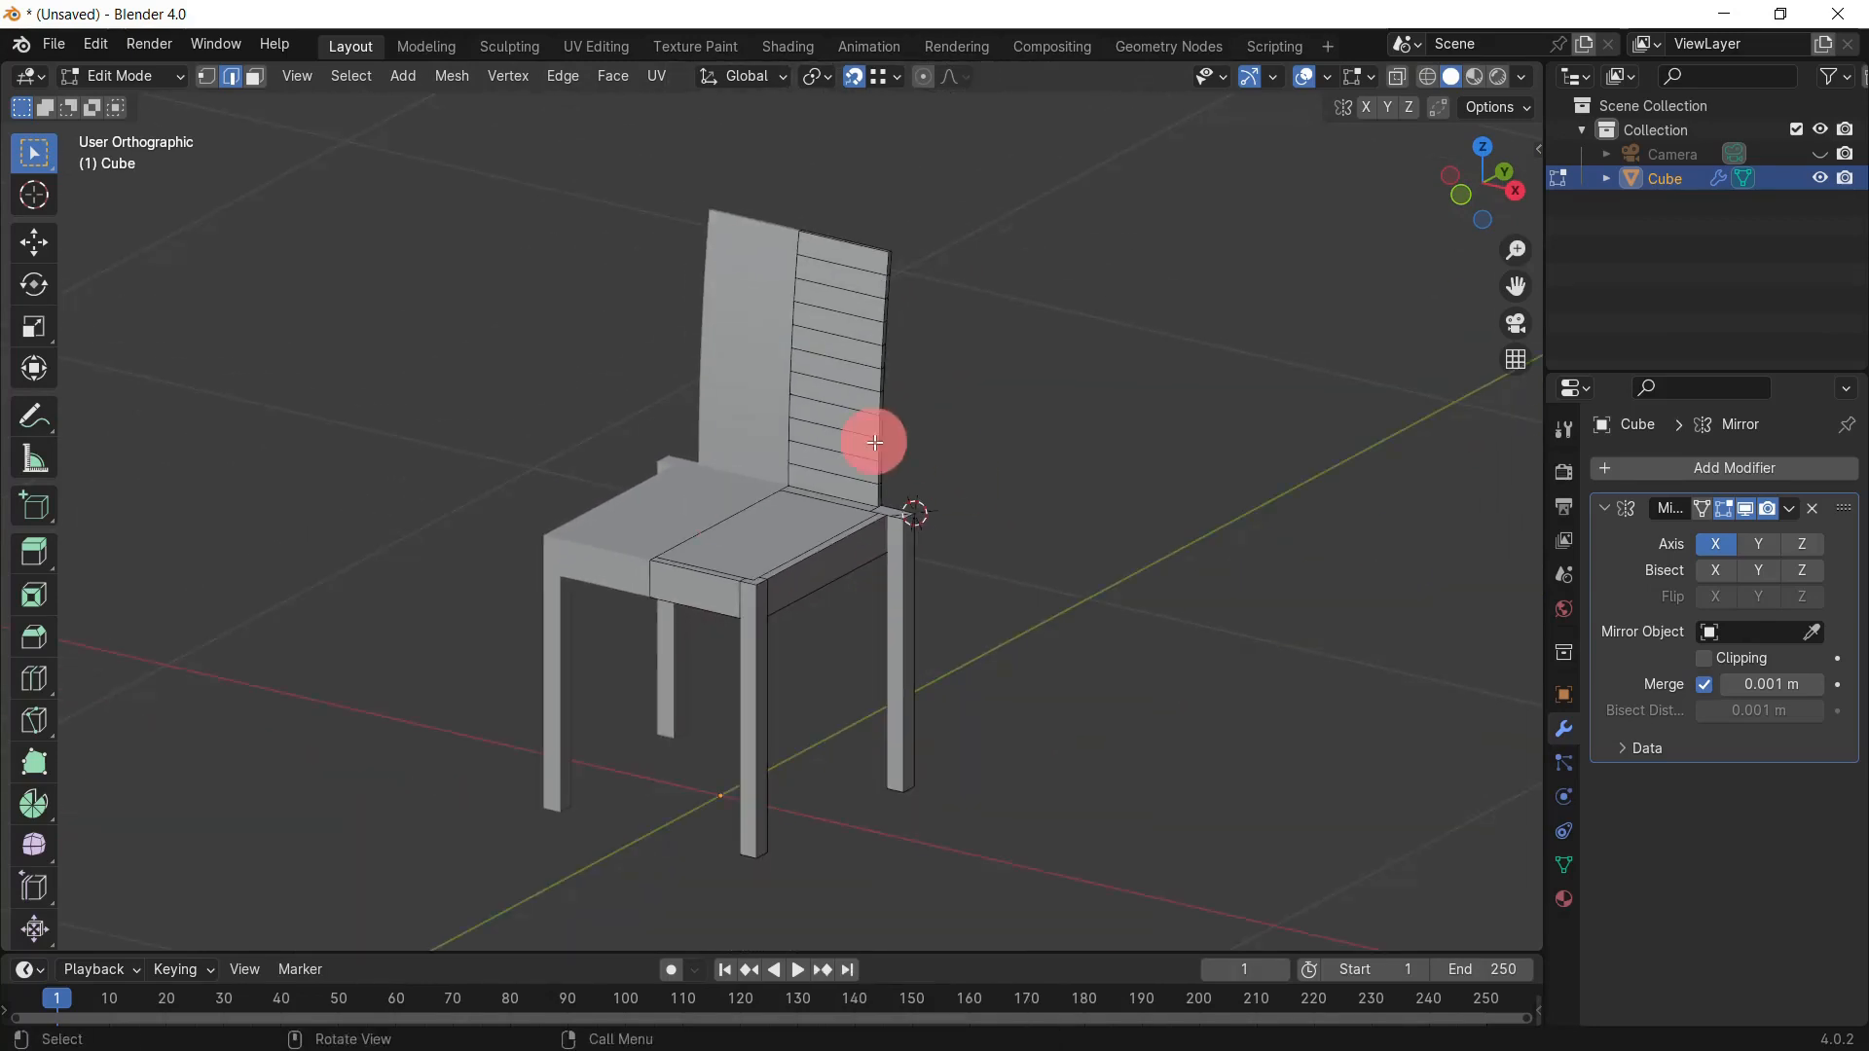
{"action": "scroll", "coordinate": [872, 438], "scroll_direction": "up", "scroll_amount": 3}
{"action": "middle_click_drag", "start_coordinate": [766, 536], "coordinate": [1070, 555]}
{"action": "left_click", "coordinate": [1745, 508]}
{"action": "mouse_move", "coordinate": [983, 700]}
{"action": "middle_mouse_down"}
{"action": "mouse_move", "coordinate": [1109, 655]}
{"action": "mouse_move", "coordinate": [958, 687]}
{"action": "middle_mouse_up"}
Step: Select the seat and backrest faces lying on the chair's centre plane and delete them
{"action": "key", "text": "KP_1"}
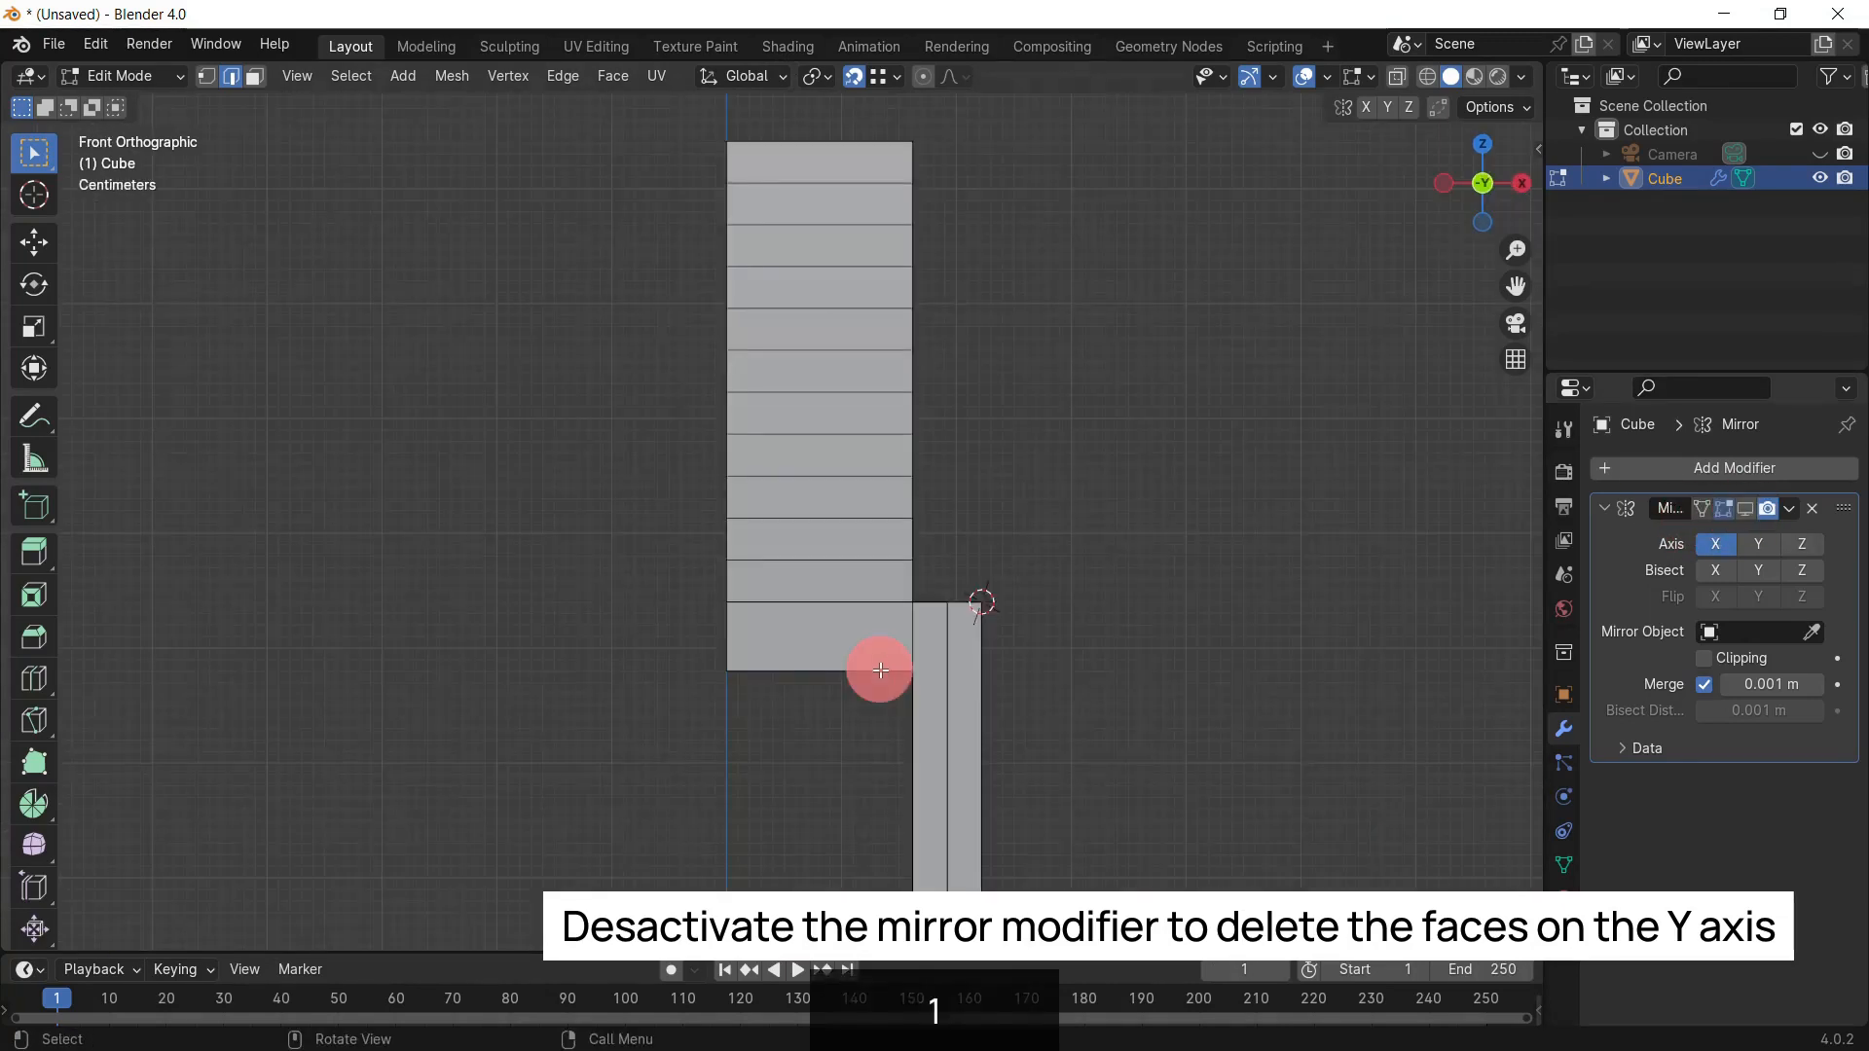
{"action": "key", "text": "KP_3"}
{"action": "key", "text": "ctrl+KP_3"}
{"action": "scroll", "coordinate": [880, 670], "scroll_direction": "up", "scroll_amount": 4}
{"action": "key", "text": "3"}
{"action": "left_click_drag", "start_coordinate": [593, 119], "coordinate": [1180, 701]}
{"action": "middle_click_drag", "start_coordinate": [890, 496], "coordinate": [855, 682]}
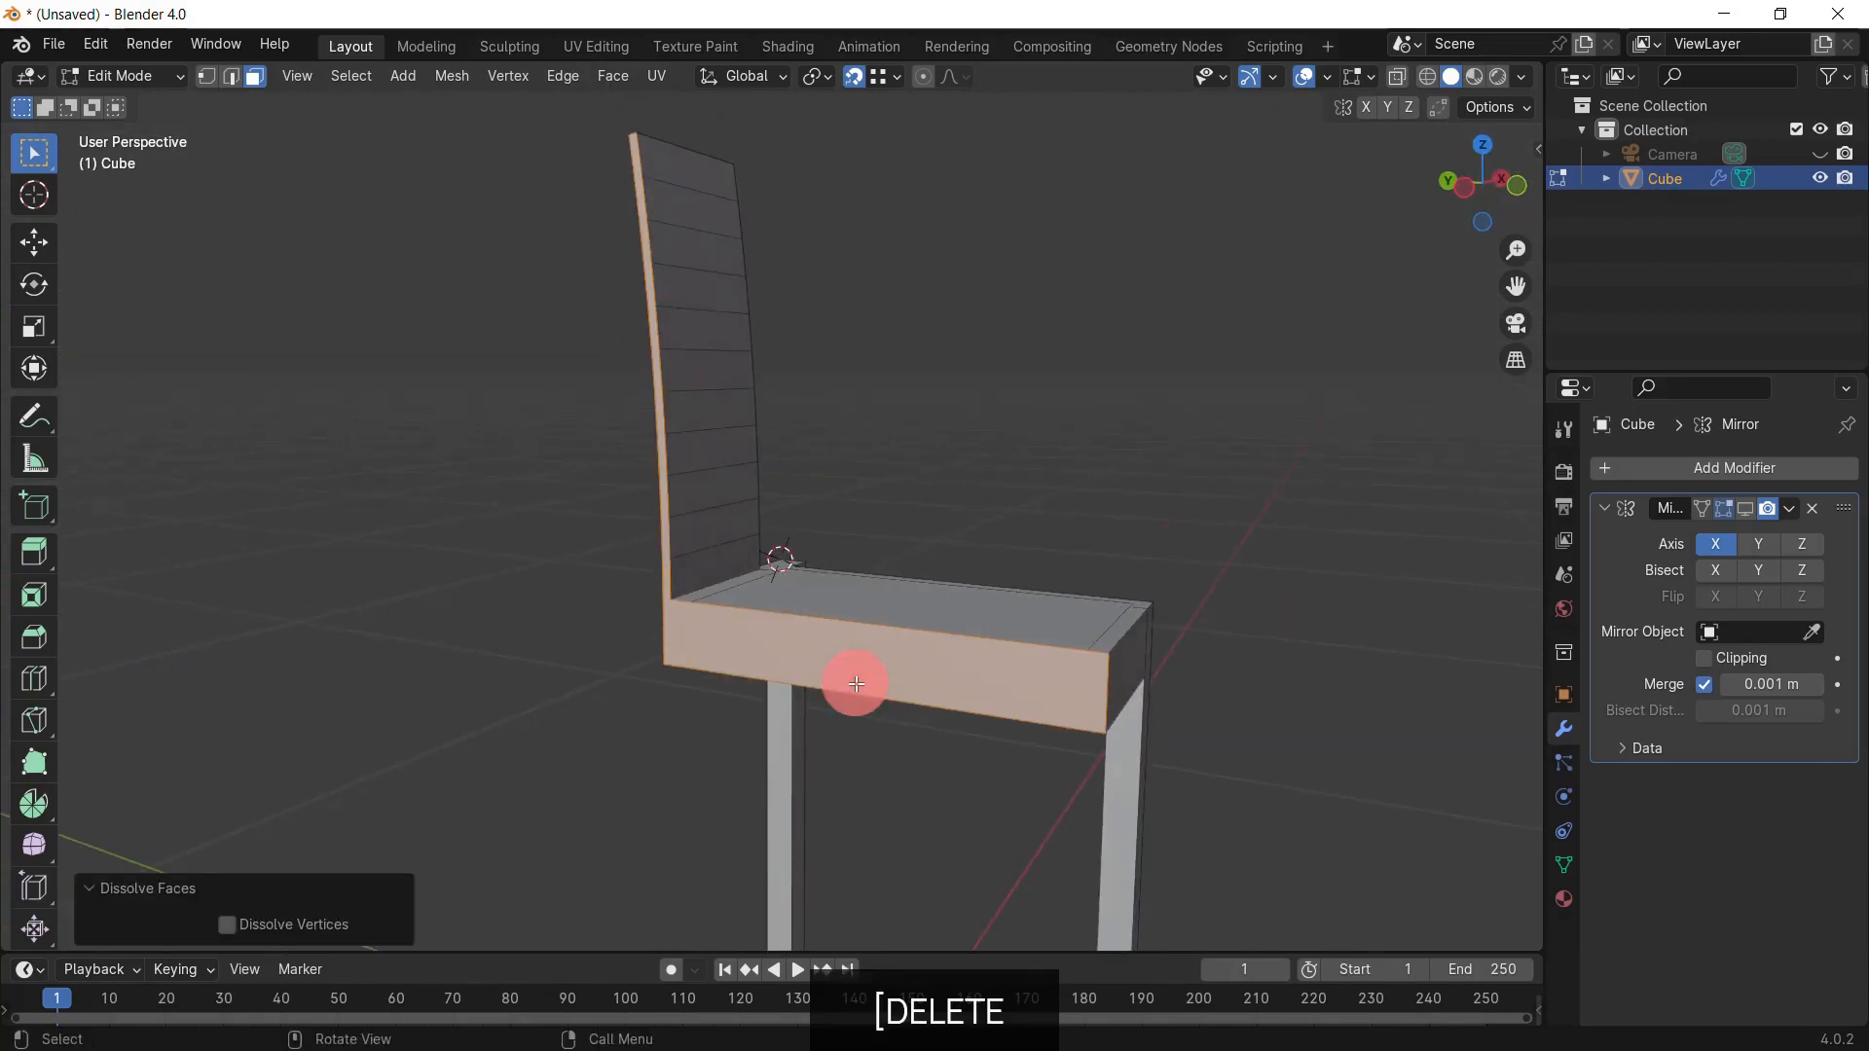
{"action": "key", "text": "Delete"}
{"action": "left_click", "coordinate": [823, 605]}
Step: Mark the vertical edge between the seat's front face and the front leg as a seam
{"action": "mouse_move", "coordinate": [821, 613]}
{"action": "middle_mouse_down"}
{"action": "mouse_move", "coordinate": [1001, 596]}
{"action": "mouse_move", "coordinate": [788, 572]}
{"action": "mouse_move", "coordinate": [875, 623]}
{"action": "mouse_move", "coordinate": [863, 668]}
{"action": "mouse_move", "coordinate": [675, 676]}
{"action": "mouse_move", "coordinate": [834, 617]}
{"action": "mouse_move", "coordinate": [989, 633]}
{"action": "mouse_move", "coordinate": [755, 630]}
{"action": "mouse_move", "coordinate": [834, 623]}
{"action": "middle_mouse_up"}
{"action": "key", "text": "KP_5"}
{"action": "scroll", "coordinate": [834, 624], "scroll_direction": "up", "scroll_amount": 4}
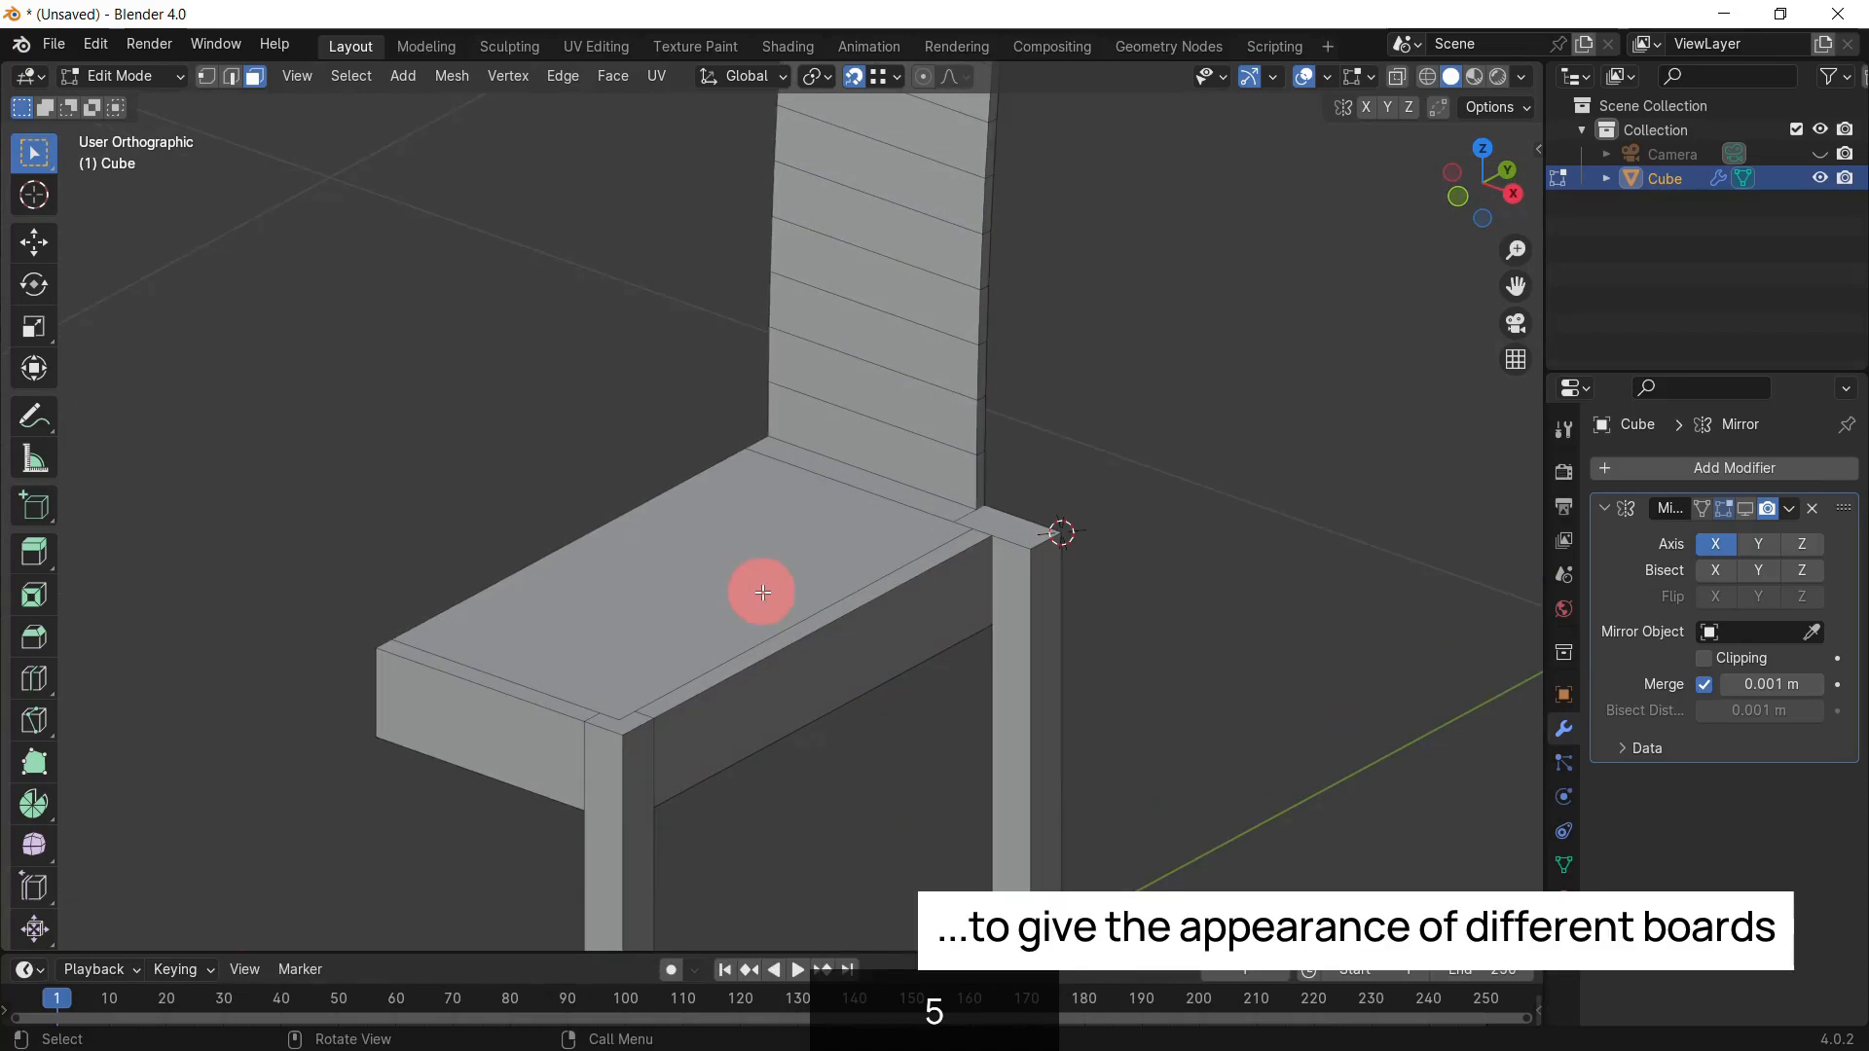
{"action": "key", "text": "2"}
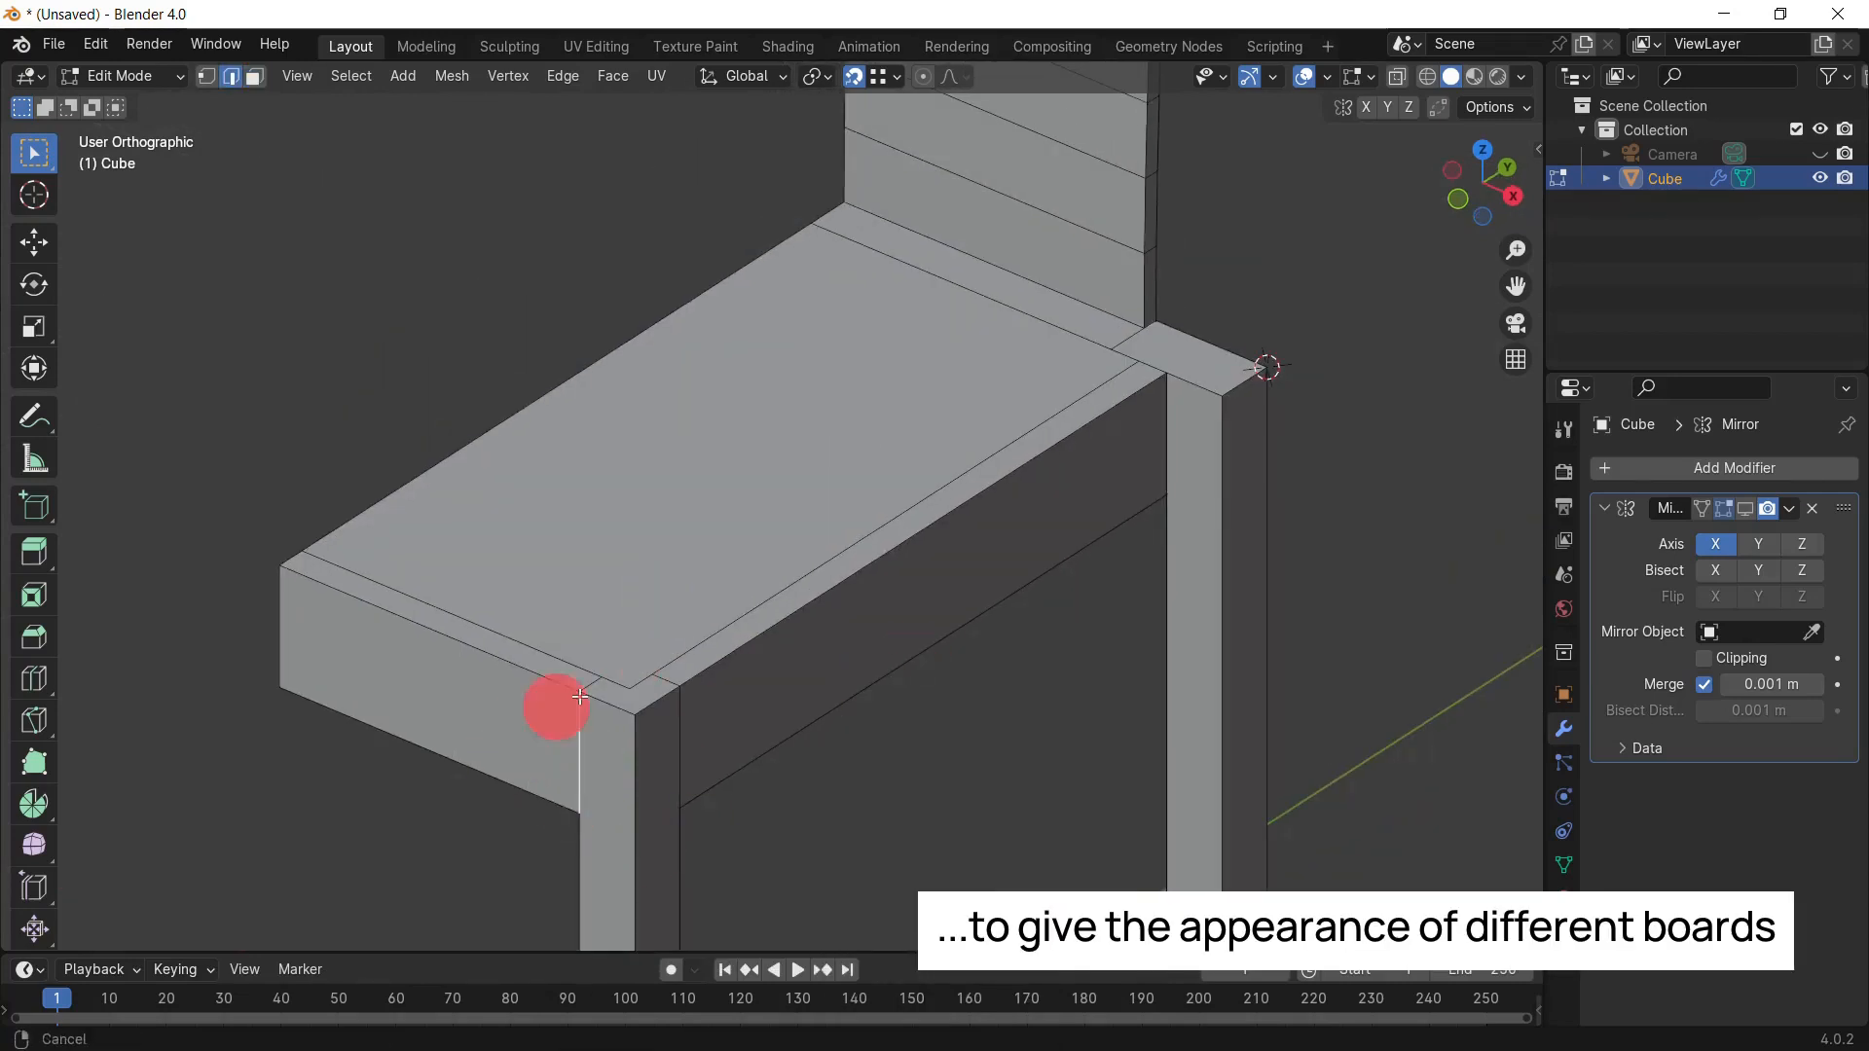
{"action": "scroll", "coordinate": [565, 672], "scroll_direction": "up", "scroll_amount": 2}
{"action": "key", "text": "3"}
{"action": "left_click", "coordinate": [485, 633]}
{"action": "left_click", "coordinate": [638, 670], "text": "shift"}
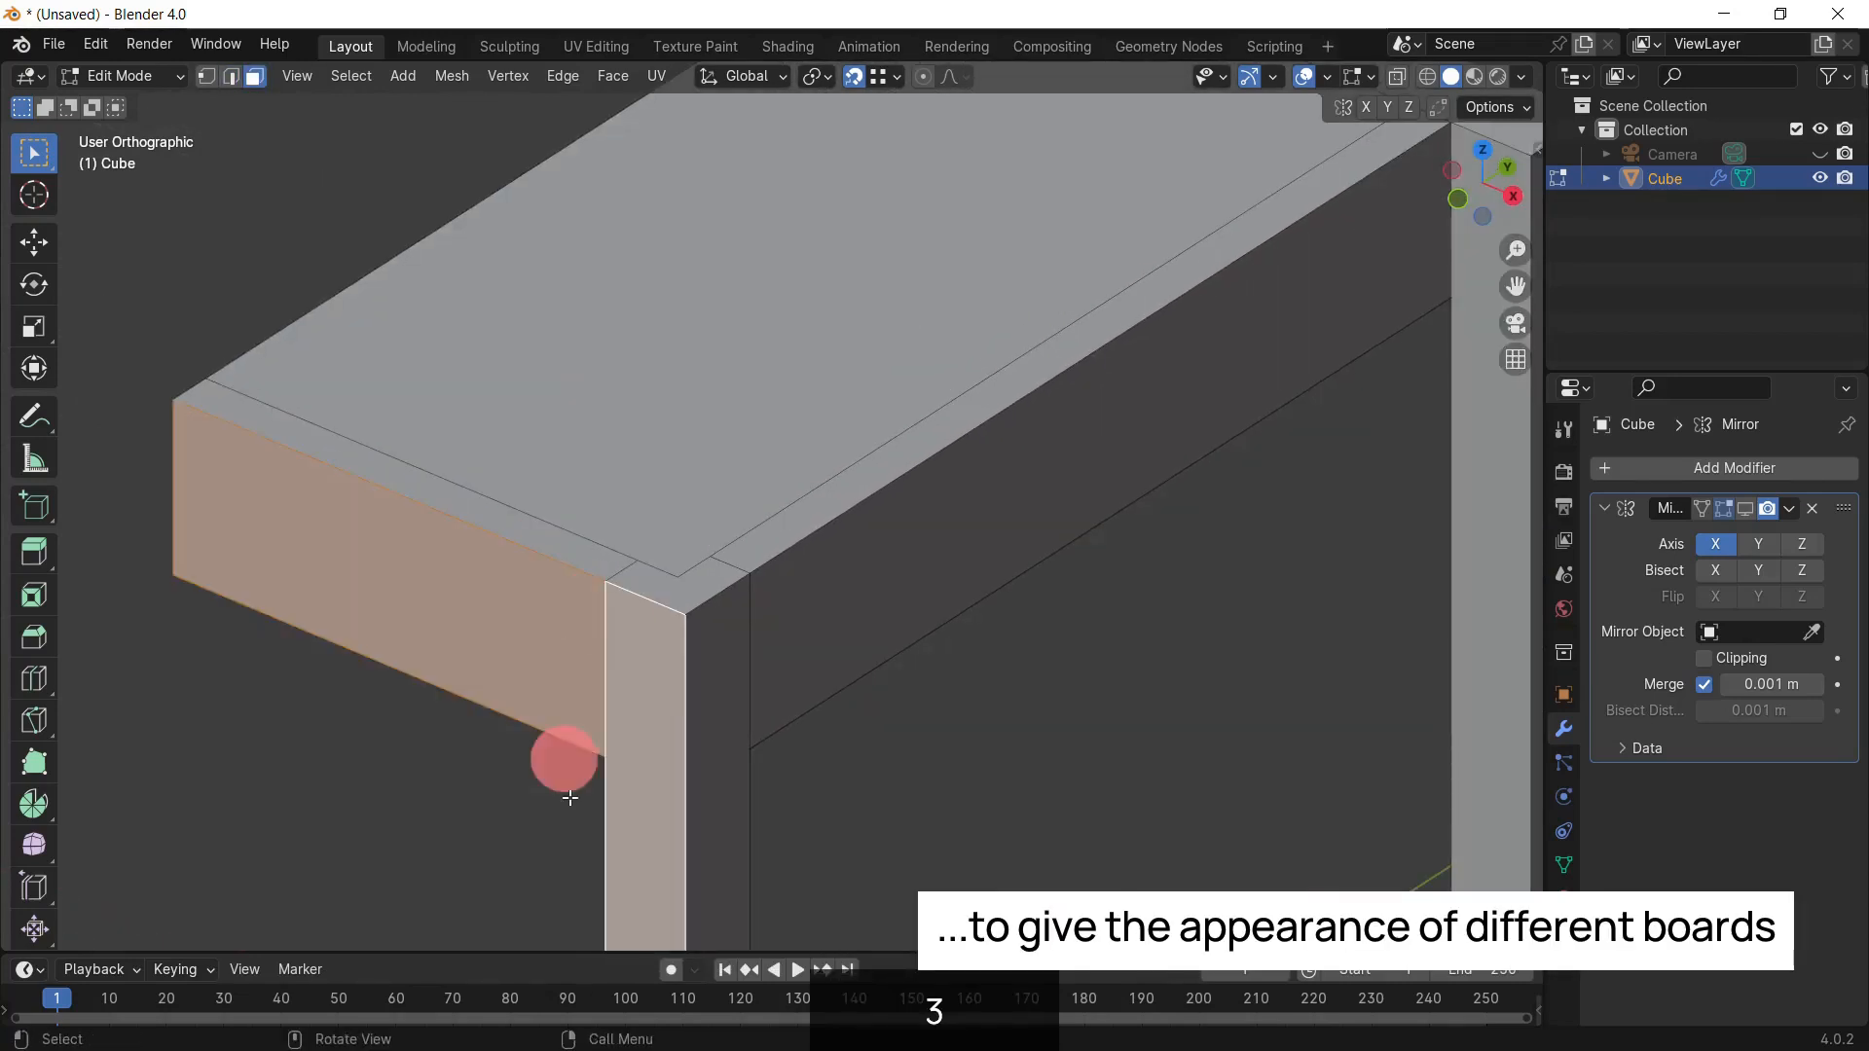
{"action": "key", "text": "2"}
{"action": "left_click", "coordinate": [604, 697]}
{"action": "left_click", "coordinate": [562, 76]}
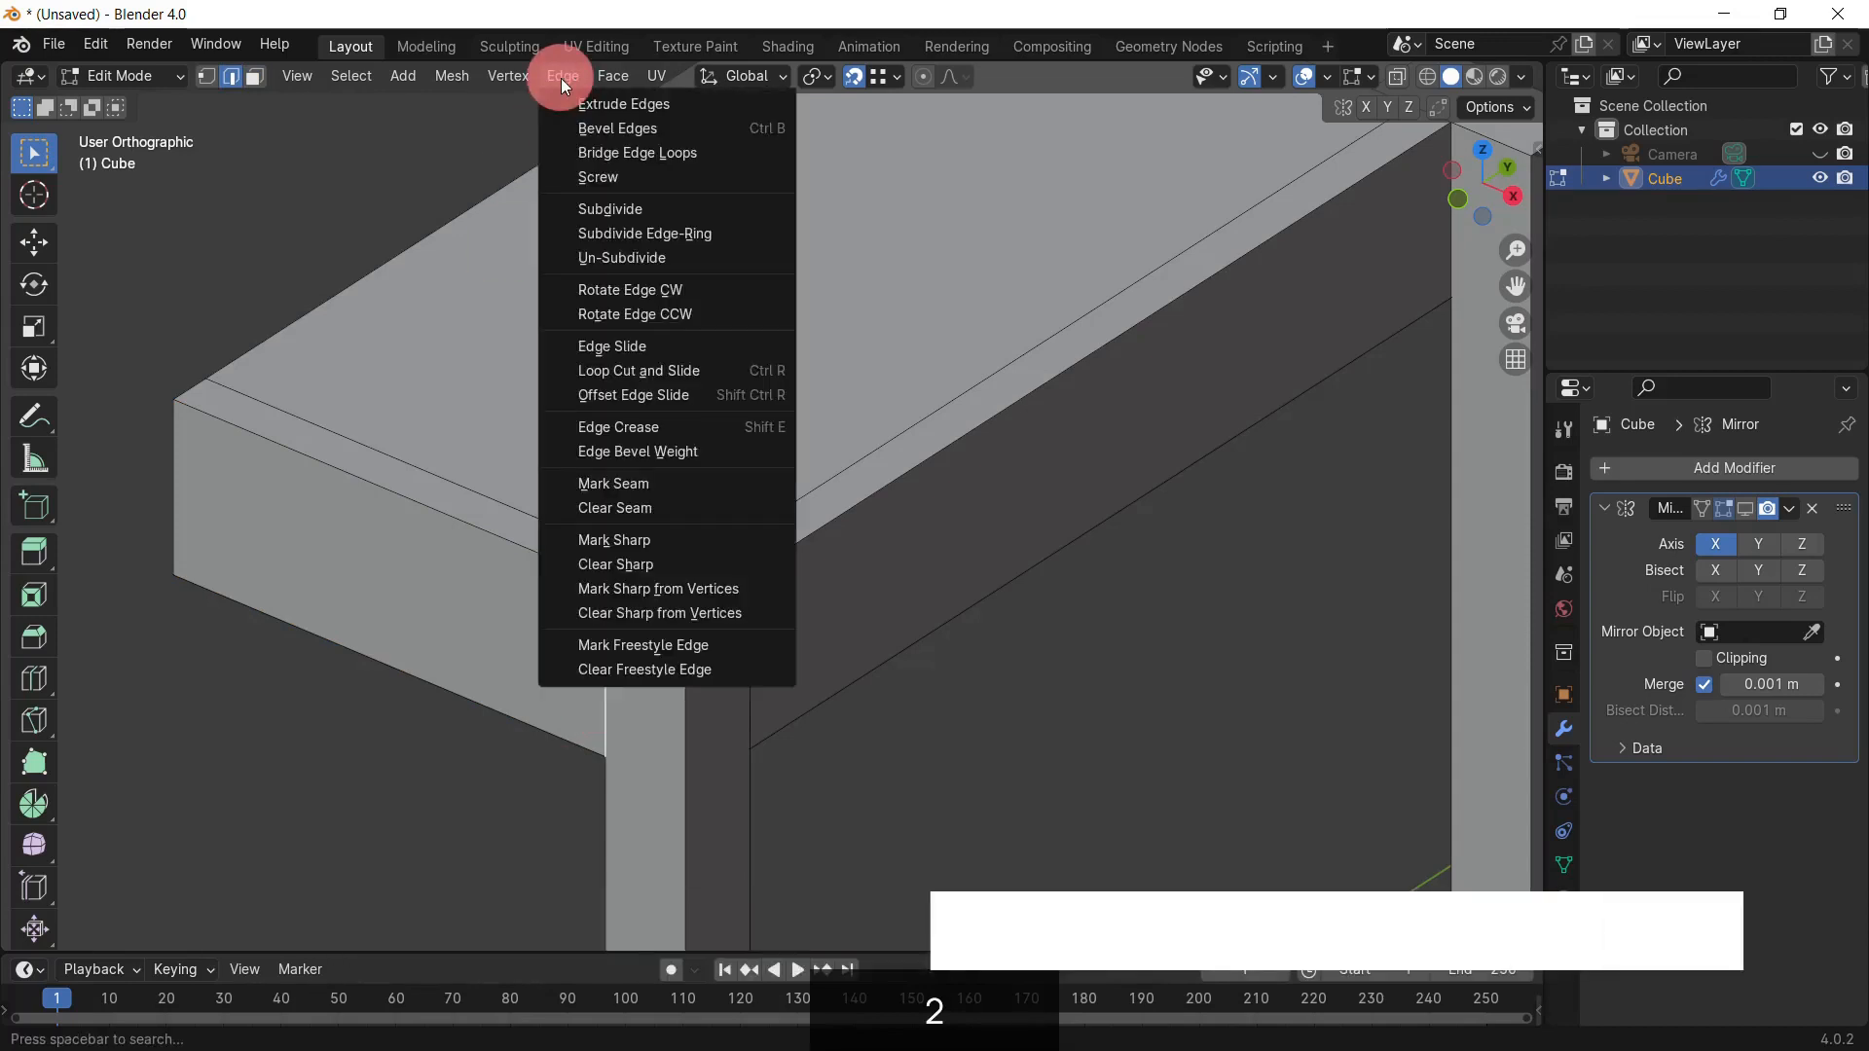
{"action": "left_click", "coordinate": [679, 483]}
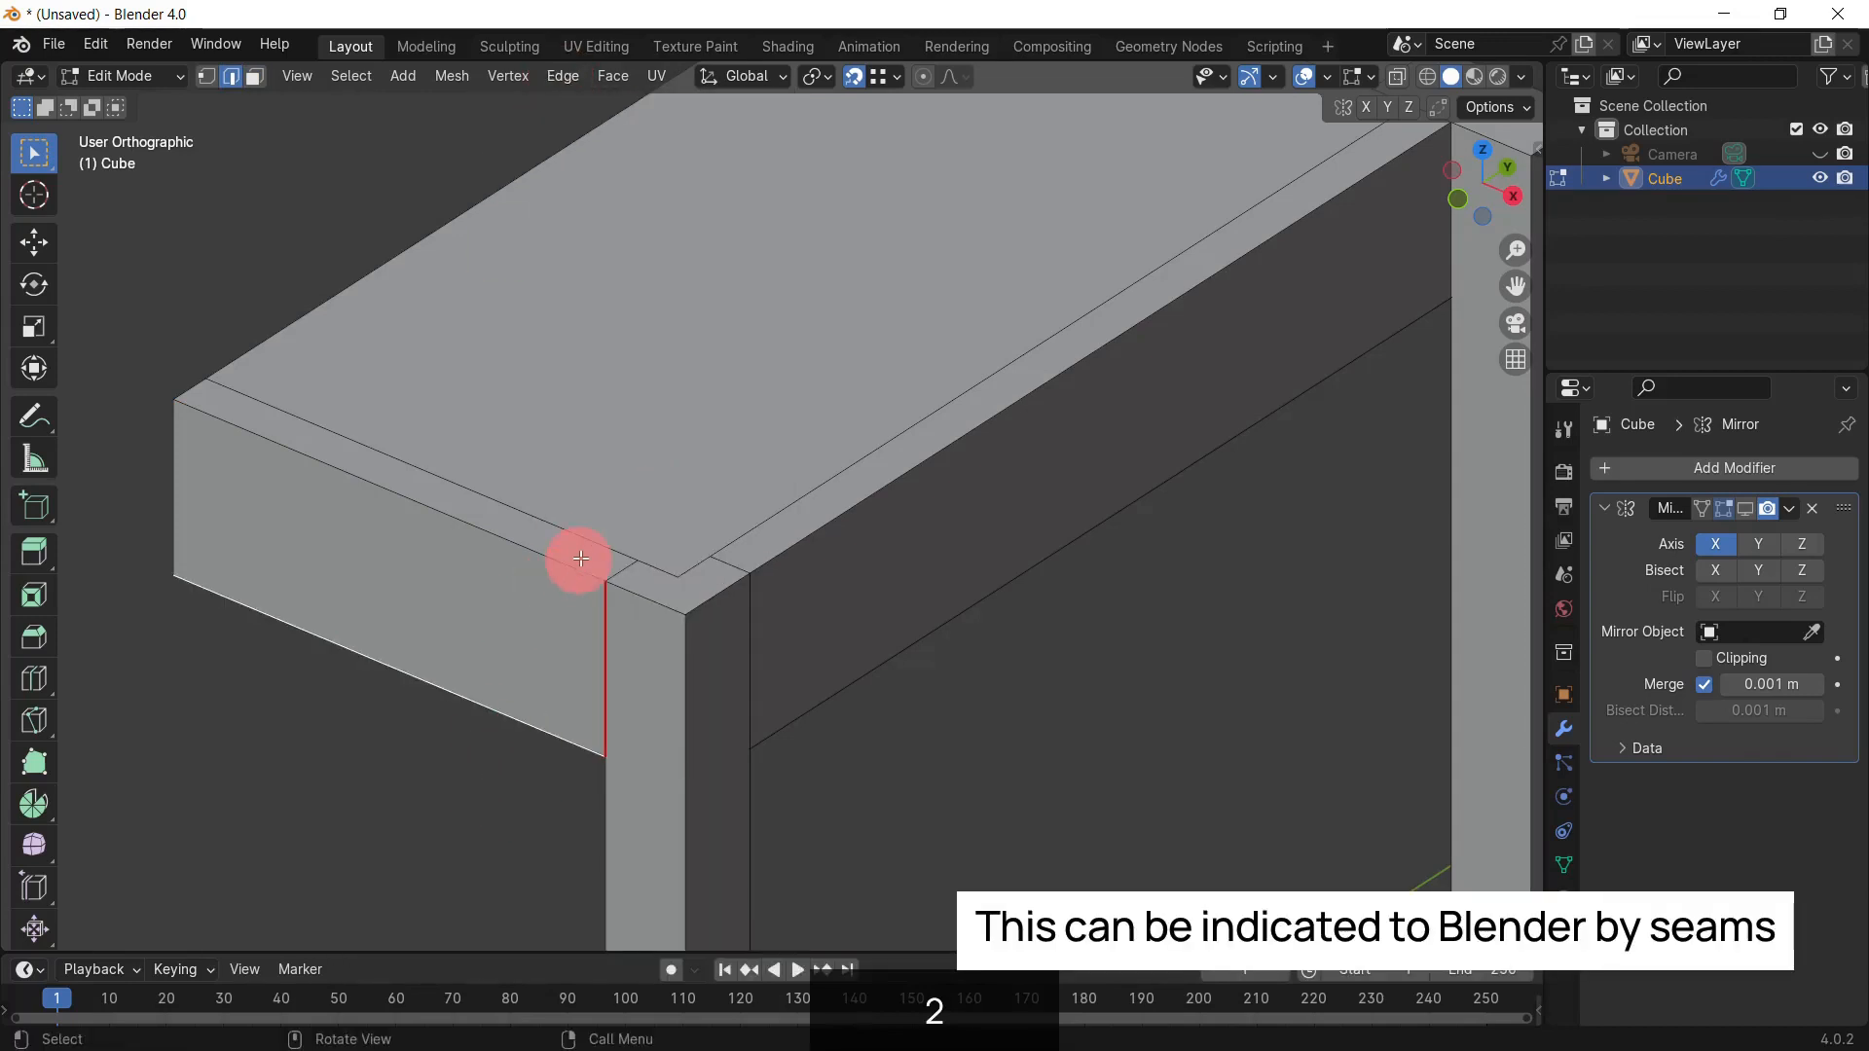
Step: Mark the seat-top border lines, short corner cuts, the front leg's side vertical edge and the rear vertical edge below the backrest as seams
{"action": "left_click", "coordinate": [696, 564], "text": "shift"}
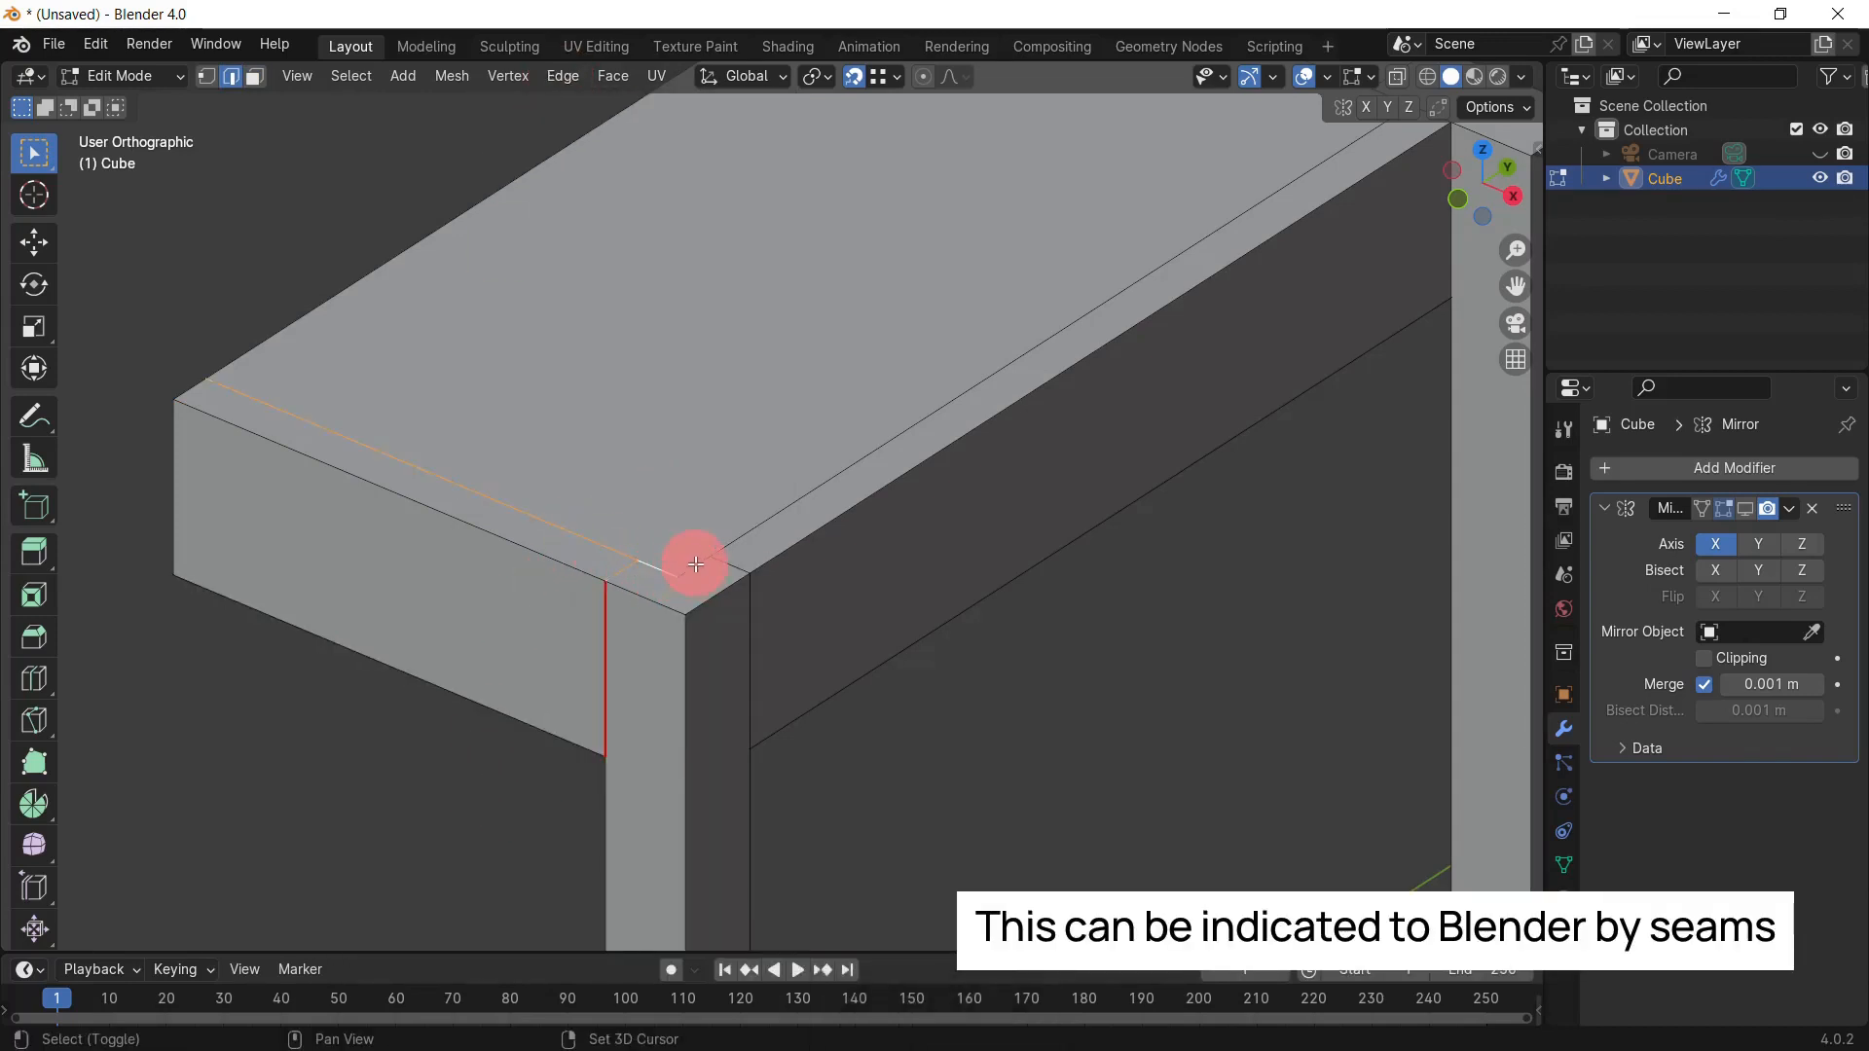
{"action": "left_click", "coordinate": [753, 532], "text": "shift"}
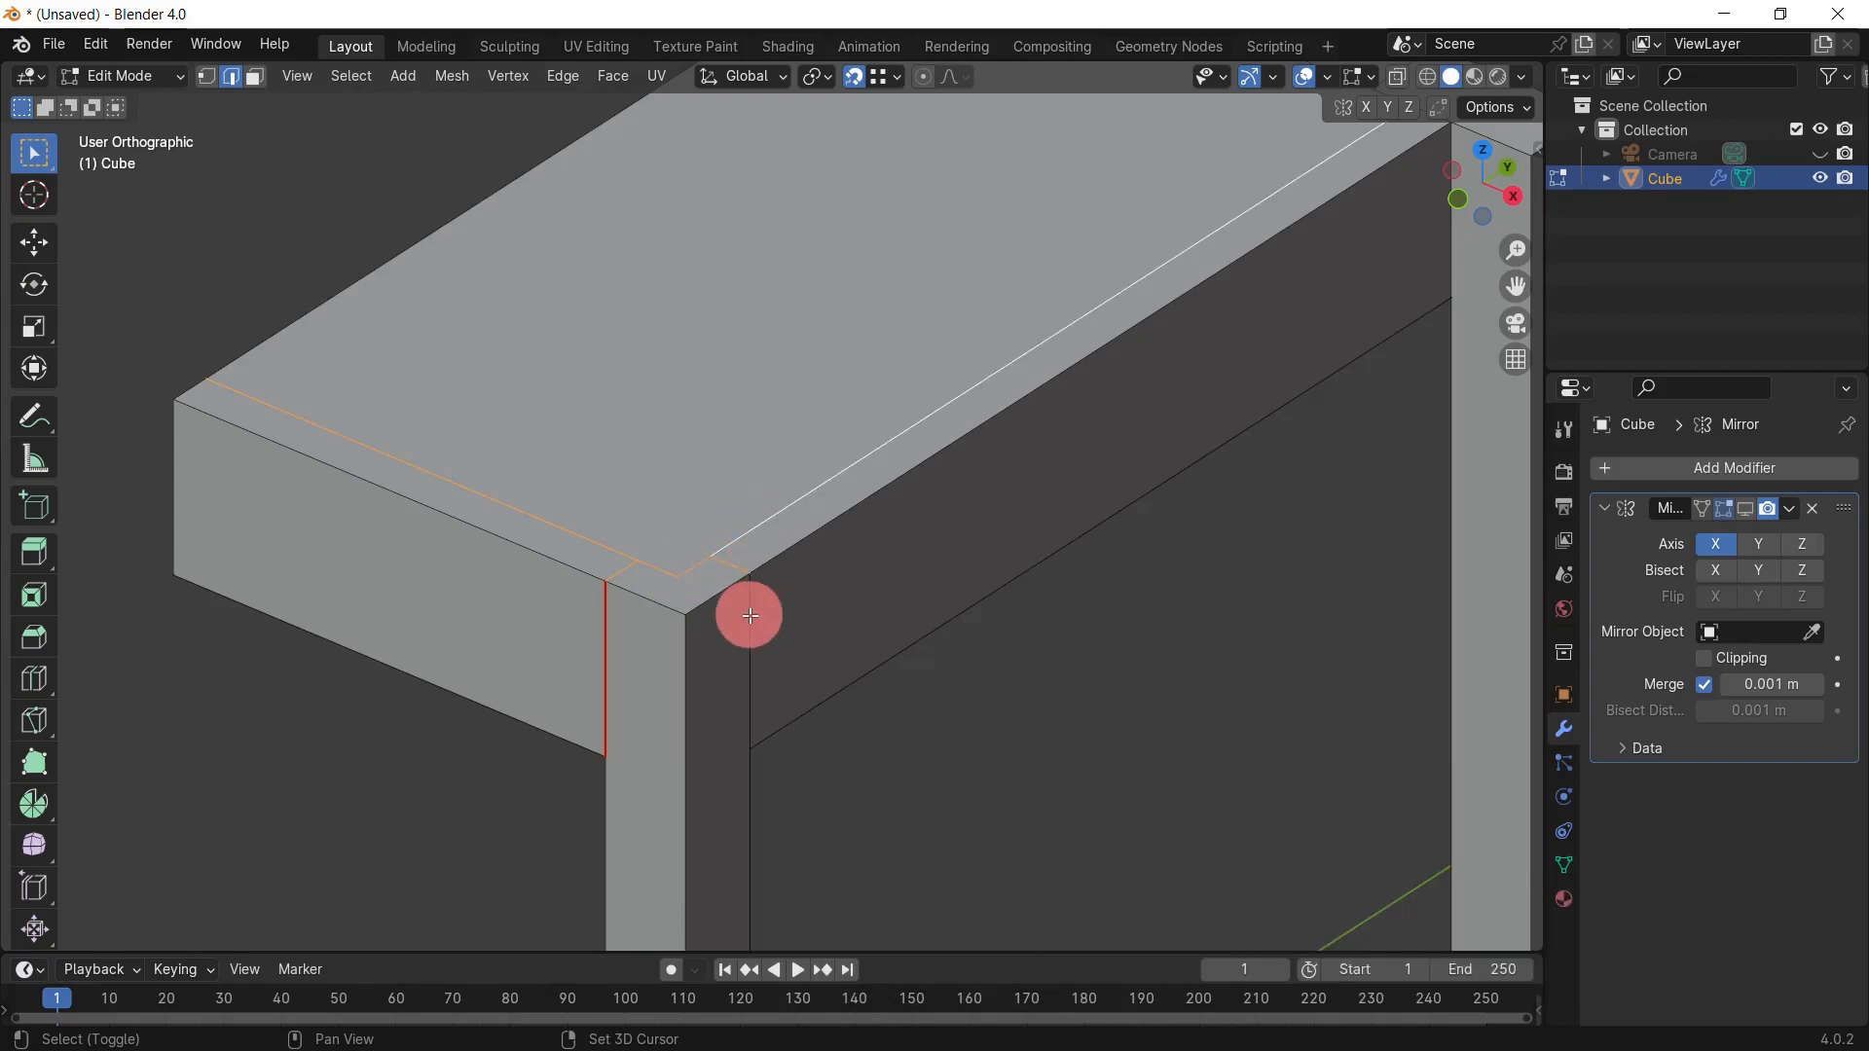
{"action": "left_click", "coordinate": [749, 615], "text": "shift"}
{"action": "scroll", "coordinate": [604, 659], "scroll_direction": "down", "scroll_amount": 4}
{"action": "middle_click_drag", "start_coordinate": [1005, 434], "coordinate": [694, 675], "text": "shift"}
{"action": "scroll", "coordinate": [809, 567], "scroll_direction": "up", "scroll_amount": 7}
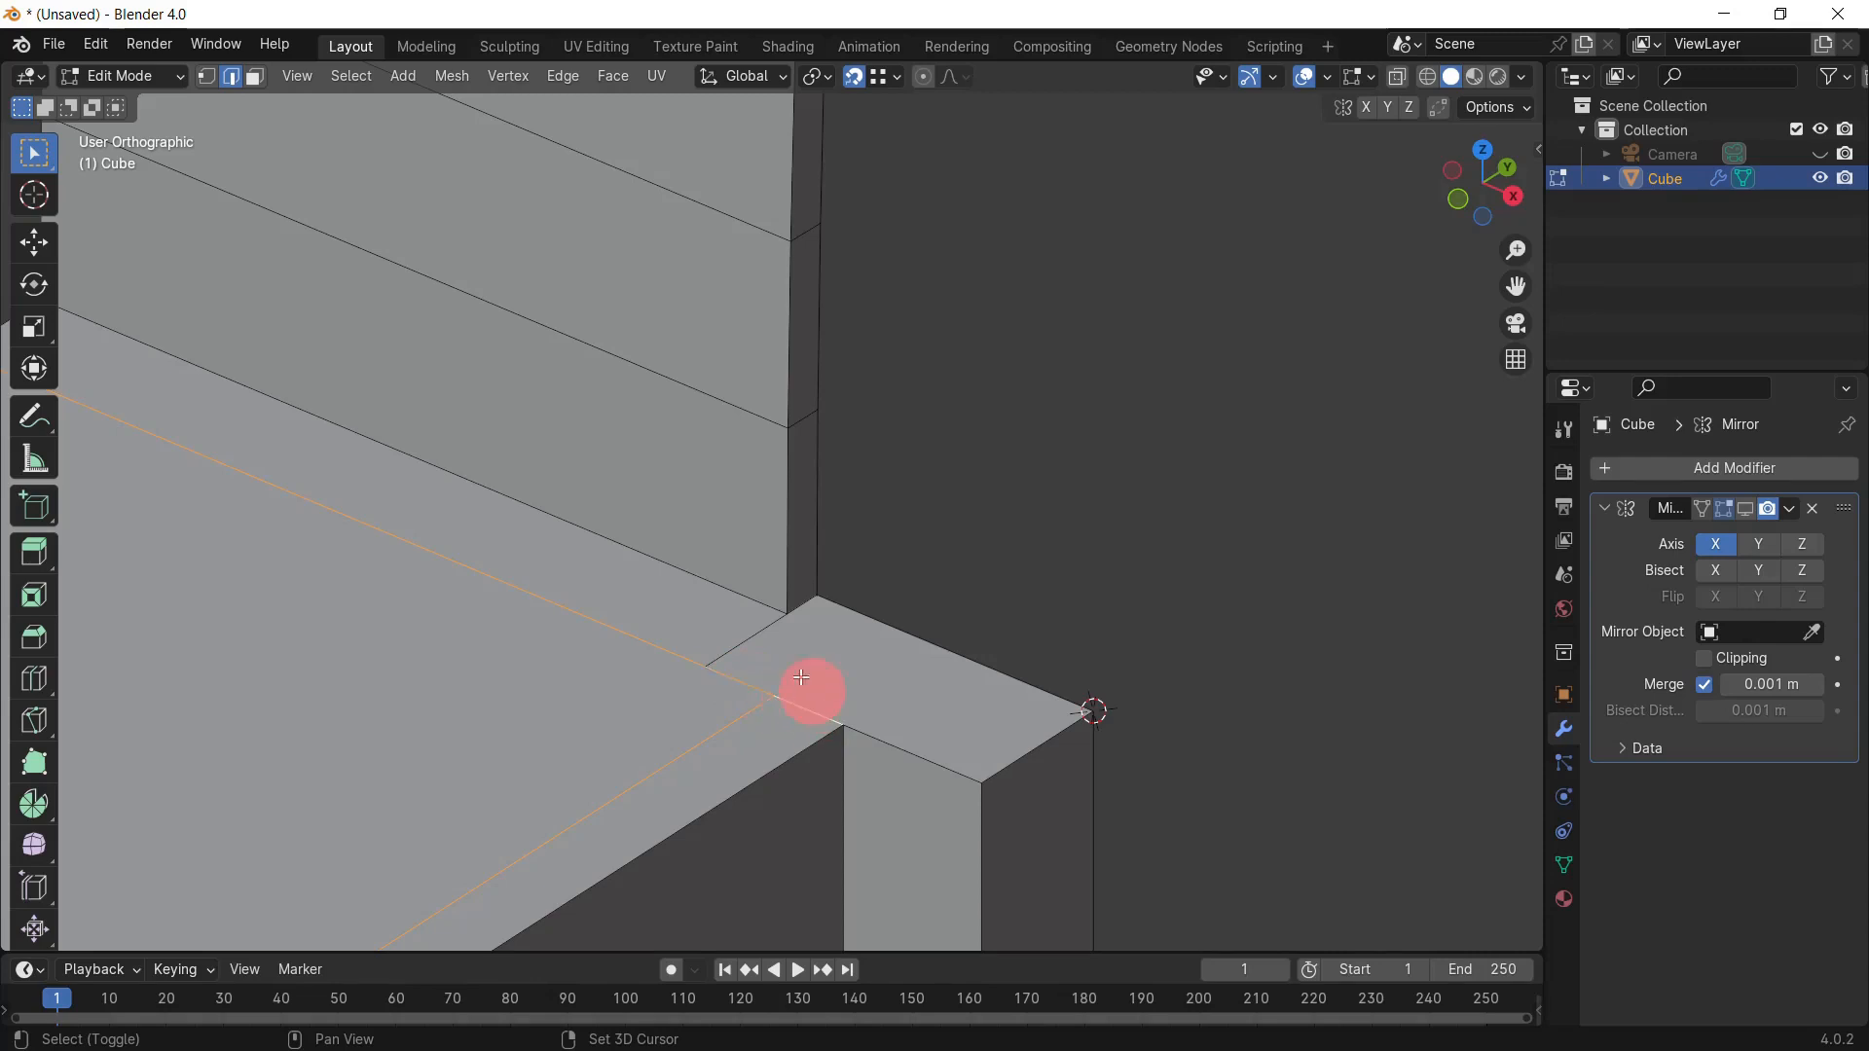
{"action": "scroll", "coordinate": [853, 491], "scroll_direction": "down", "scroll_amount": 4}
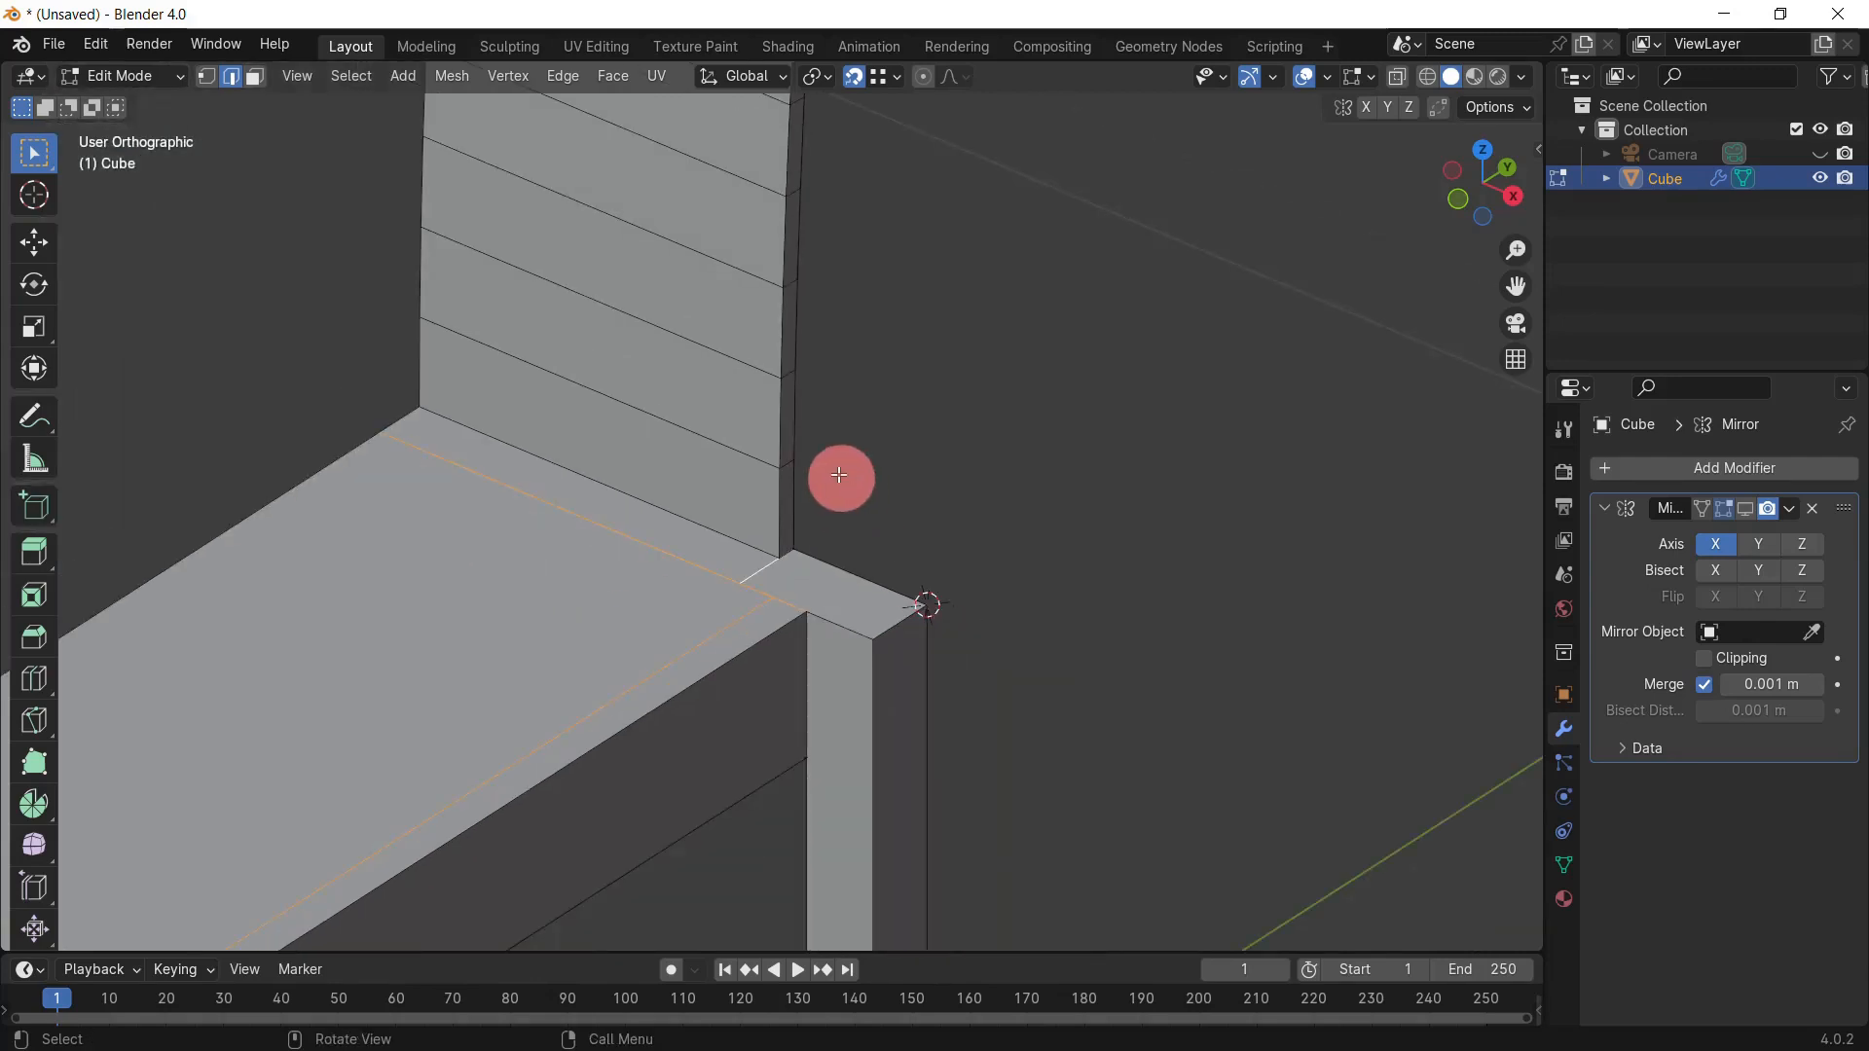
{"action": "middle_click_drag", "start_coordinate": [880, 516], "coordinate": [746, 340]}
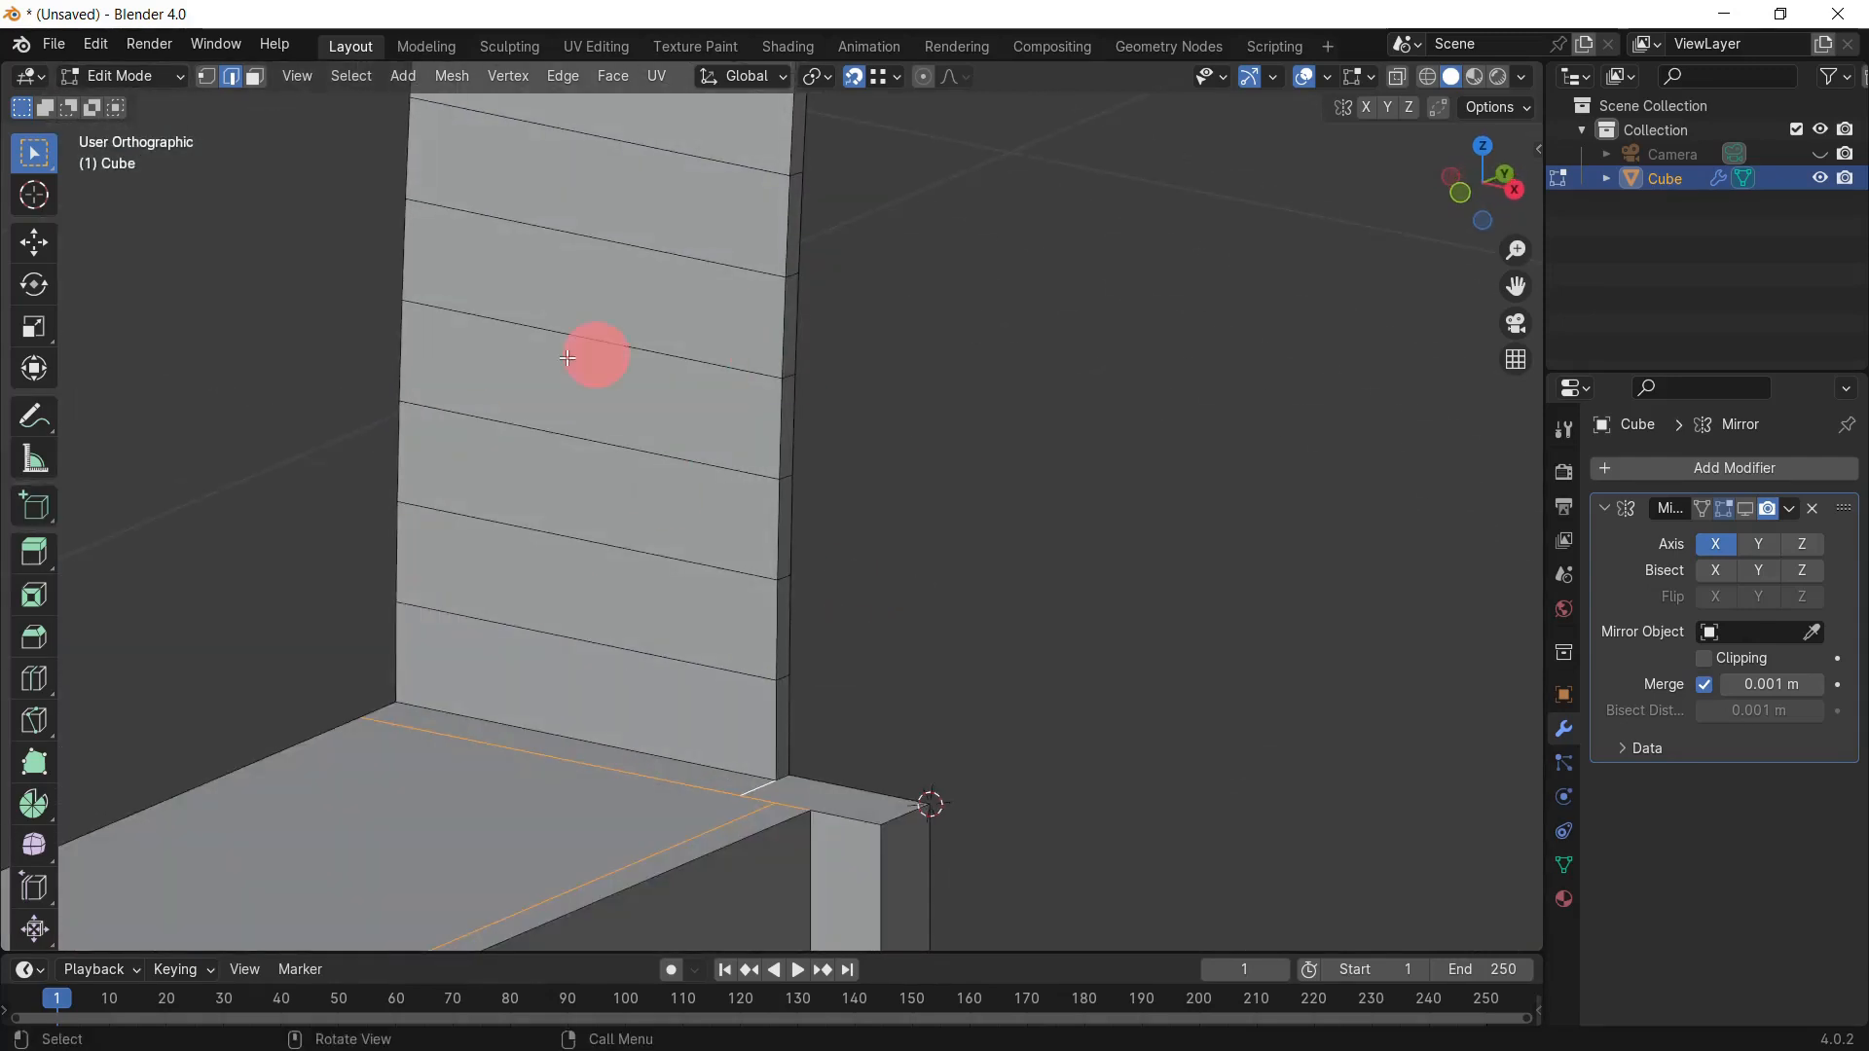
{"action": "middle_click_drag", "start_coordinate": [796, 679], "coordinate": [772, 522]}
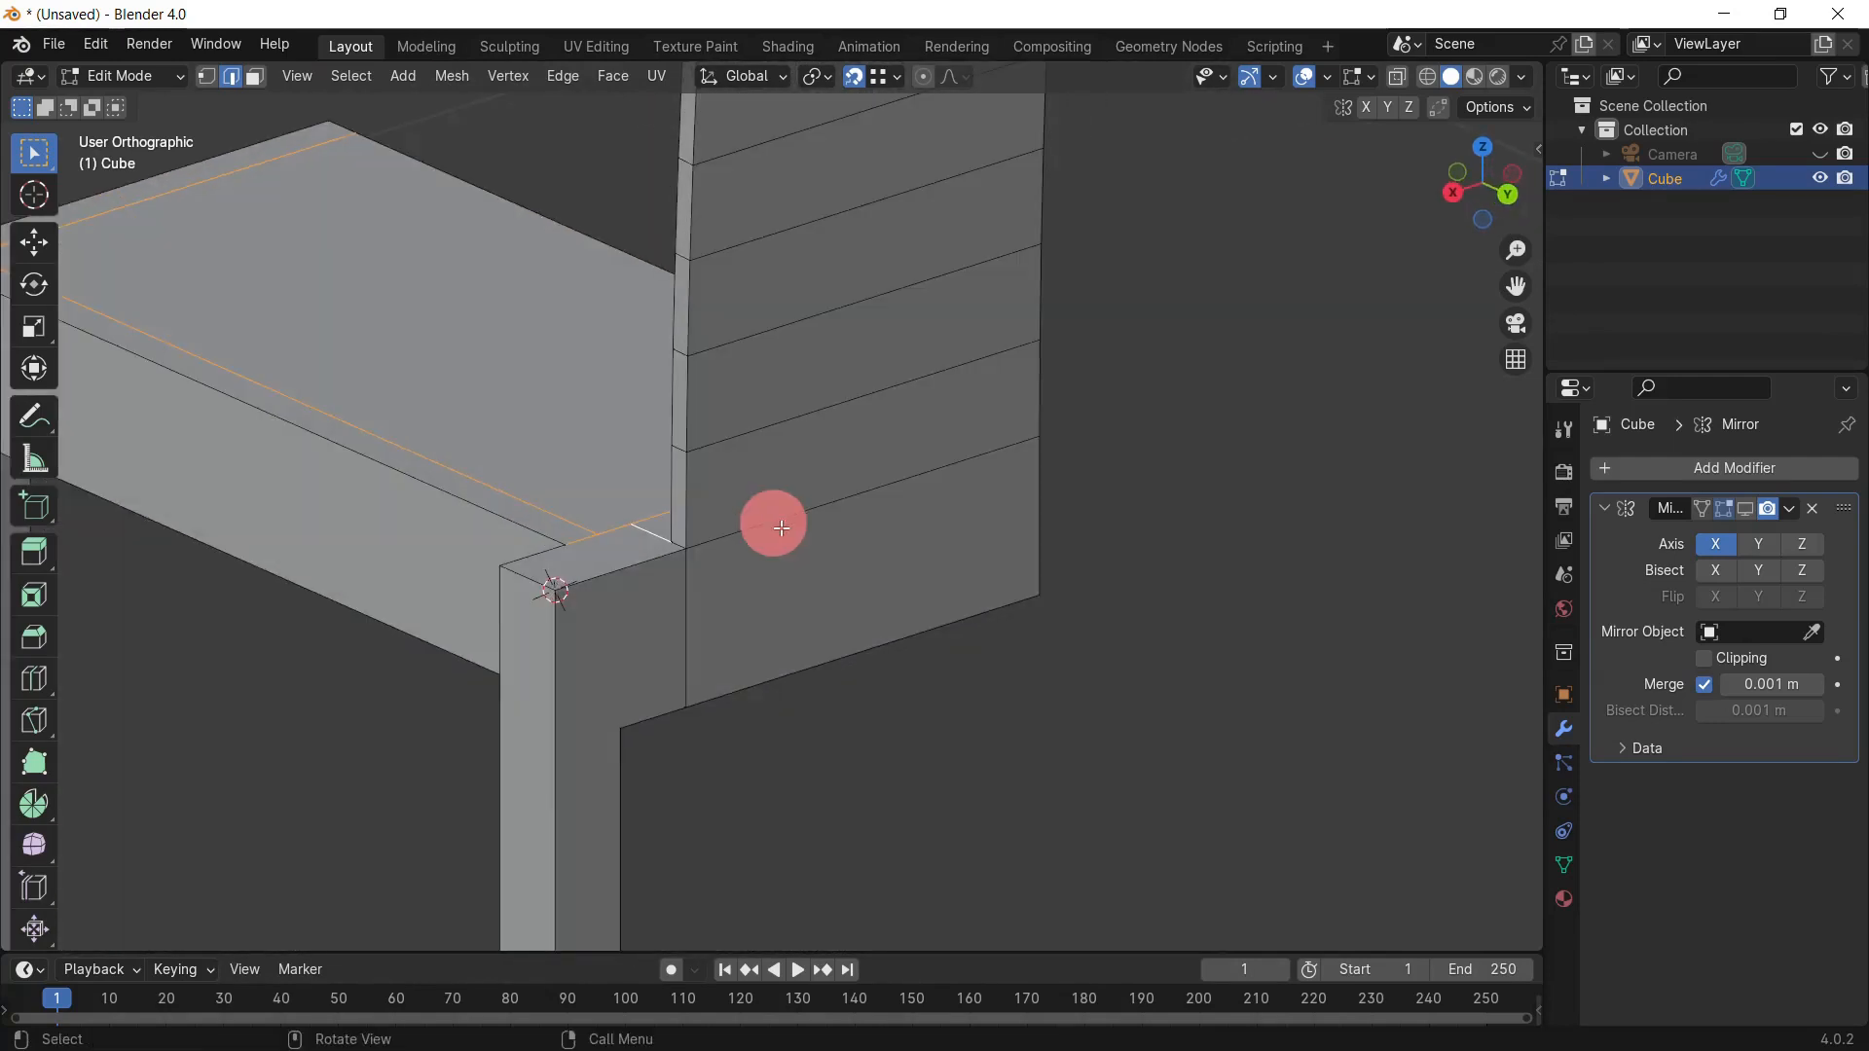
{"action": "left_click", "coordinate": [689, 593], "text": "shift"}
{"action": "middle_click_drag", "start_coordinate": [654, 584], "coordinate": [955, 590]}
{"action": "scroll", "coordinate": [801, 613], "scroll_direction": "down", "scroll_amount": 3}
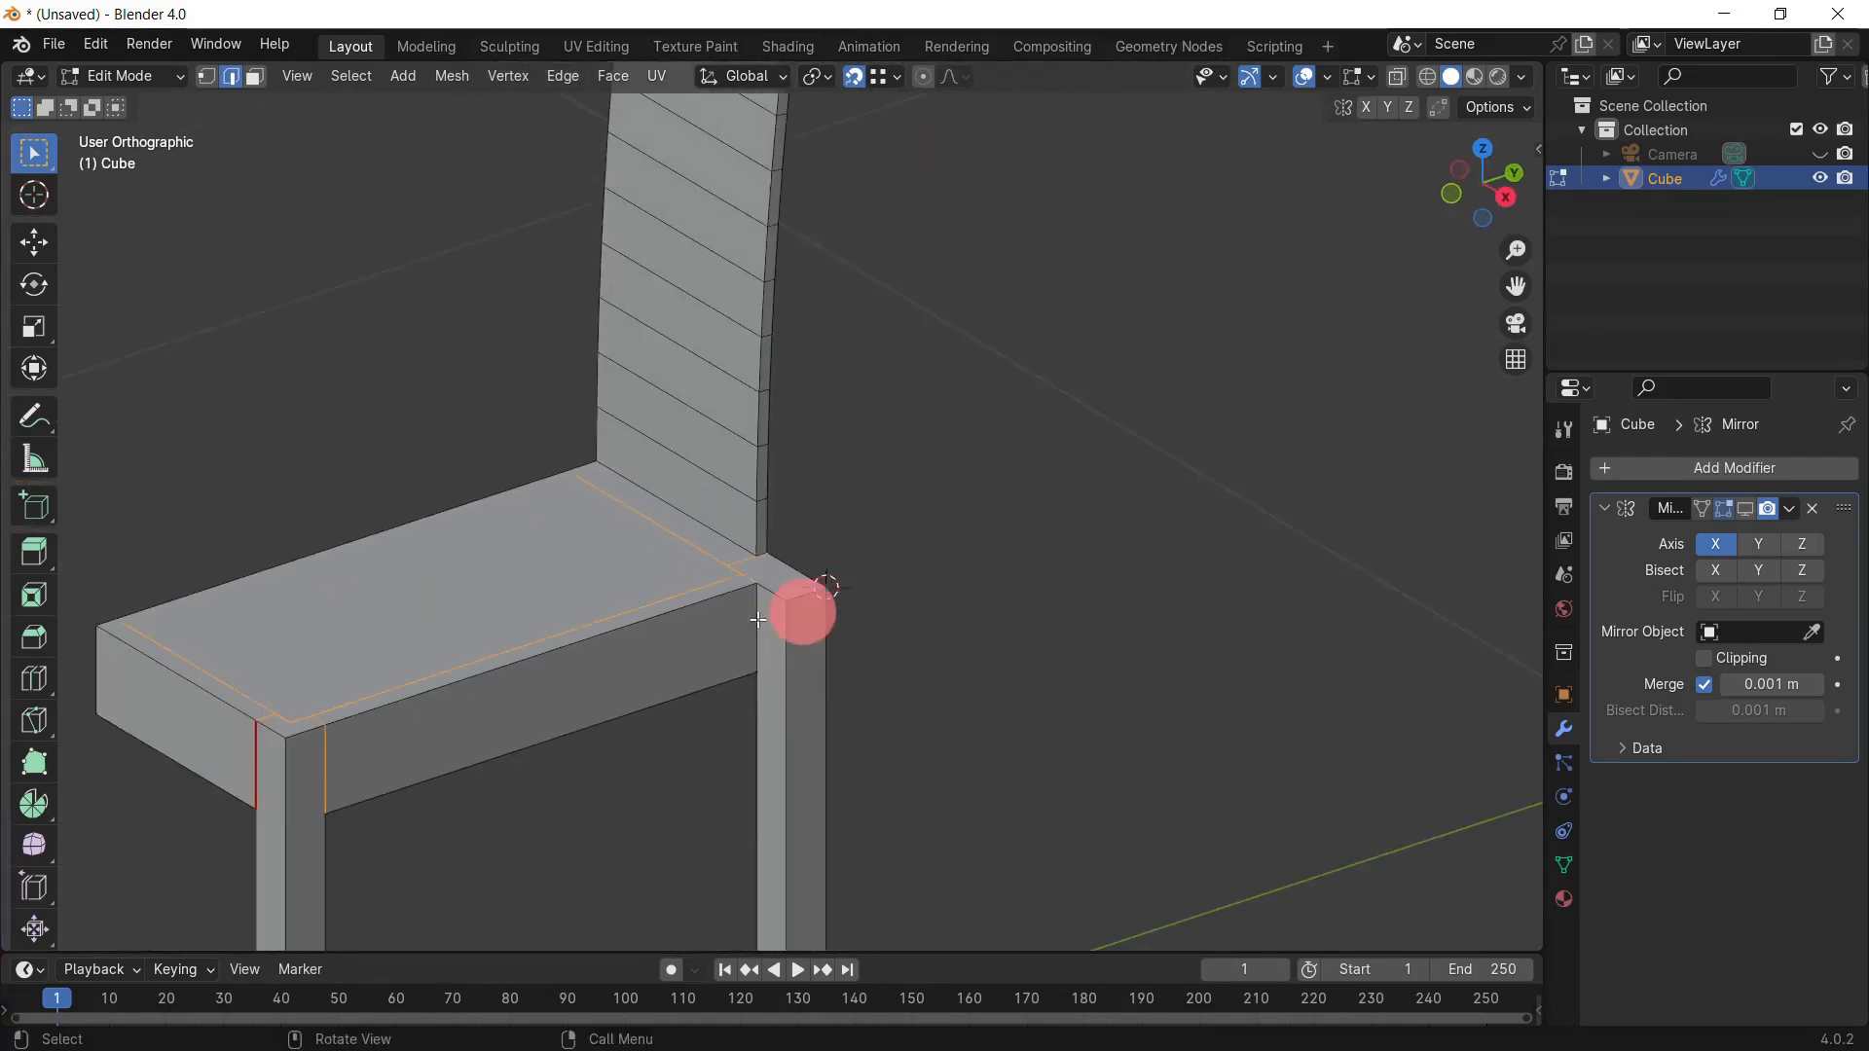
{"action": "middle_click_drag", "start_coordinate": [555, 824], "coordinate": [908, 677], "text": "shift"}
{"action": "left_click", "coordinate": [563, 76]}
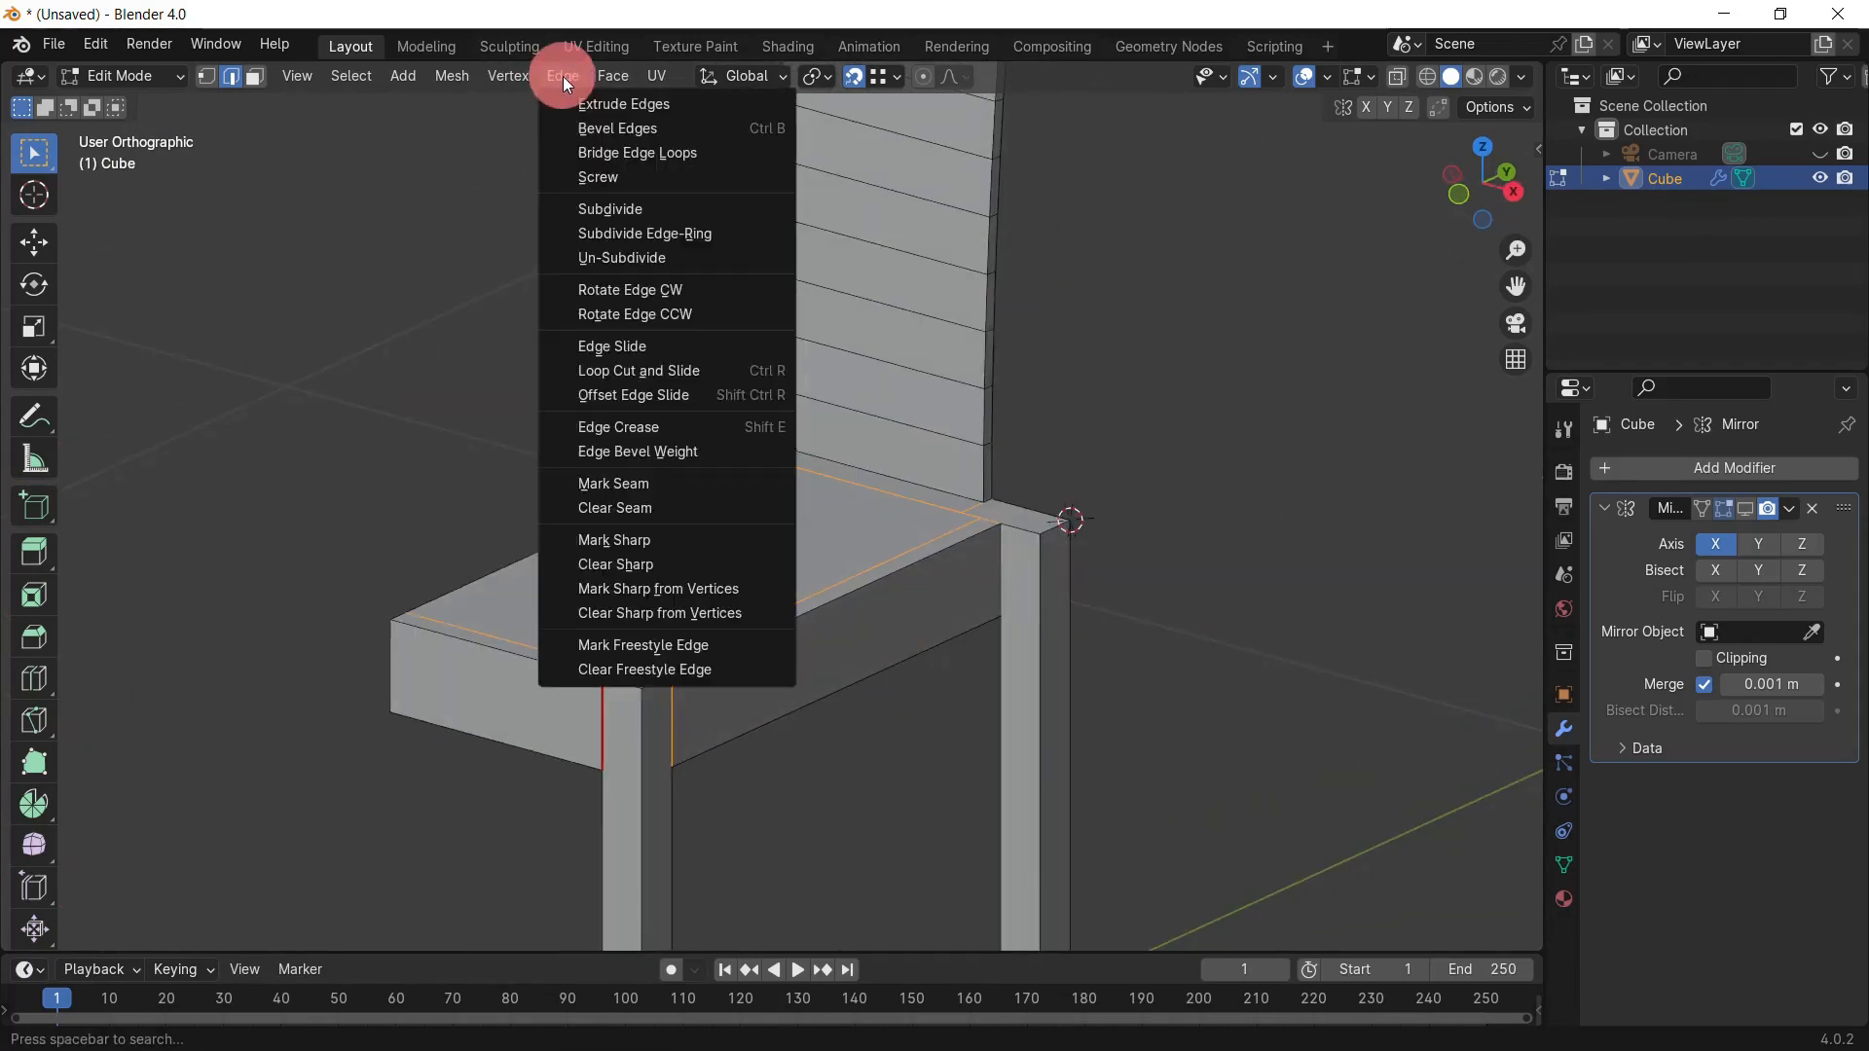
{"action": "left_click", "coordinate": [697, 484]}
{"action": "left_click", "coordinate": [885, 805]}
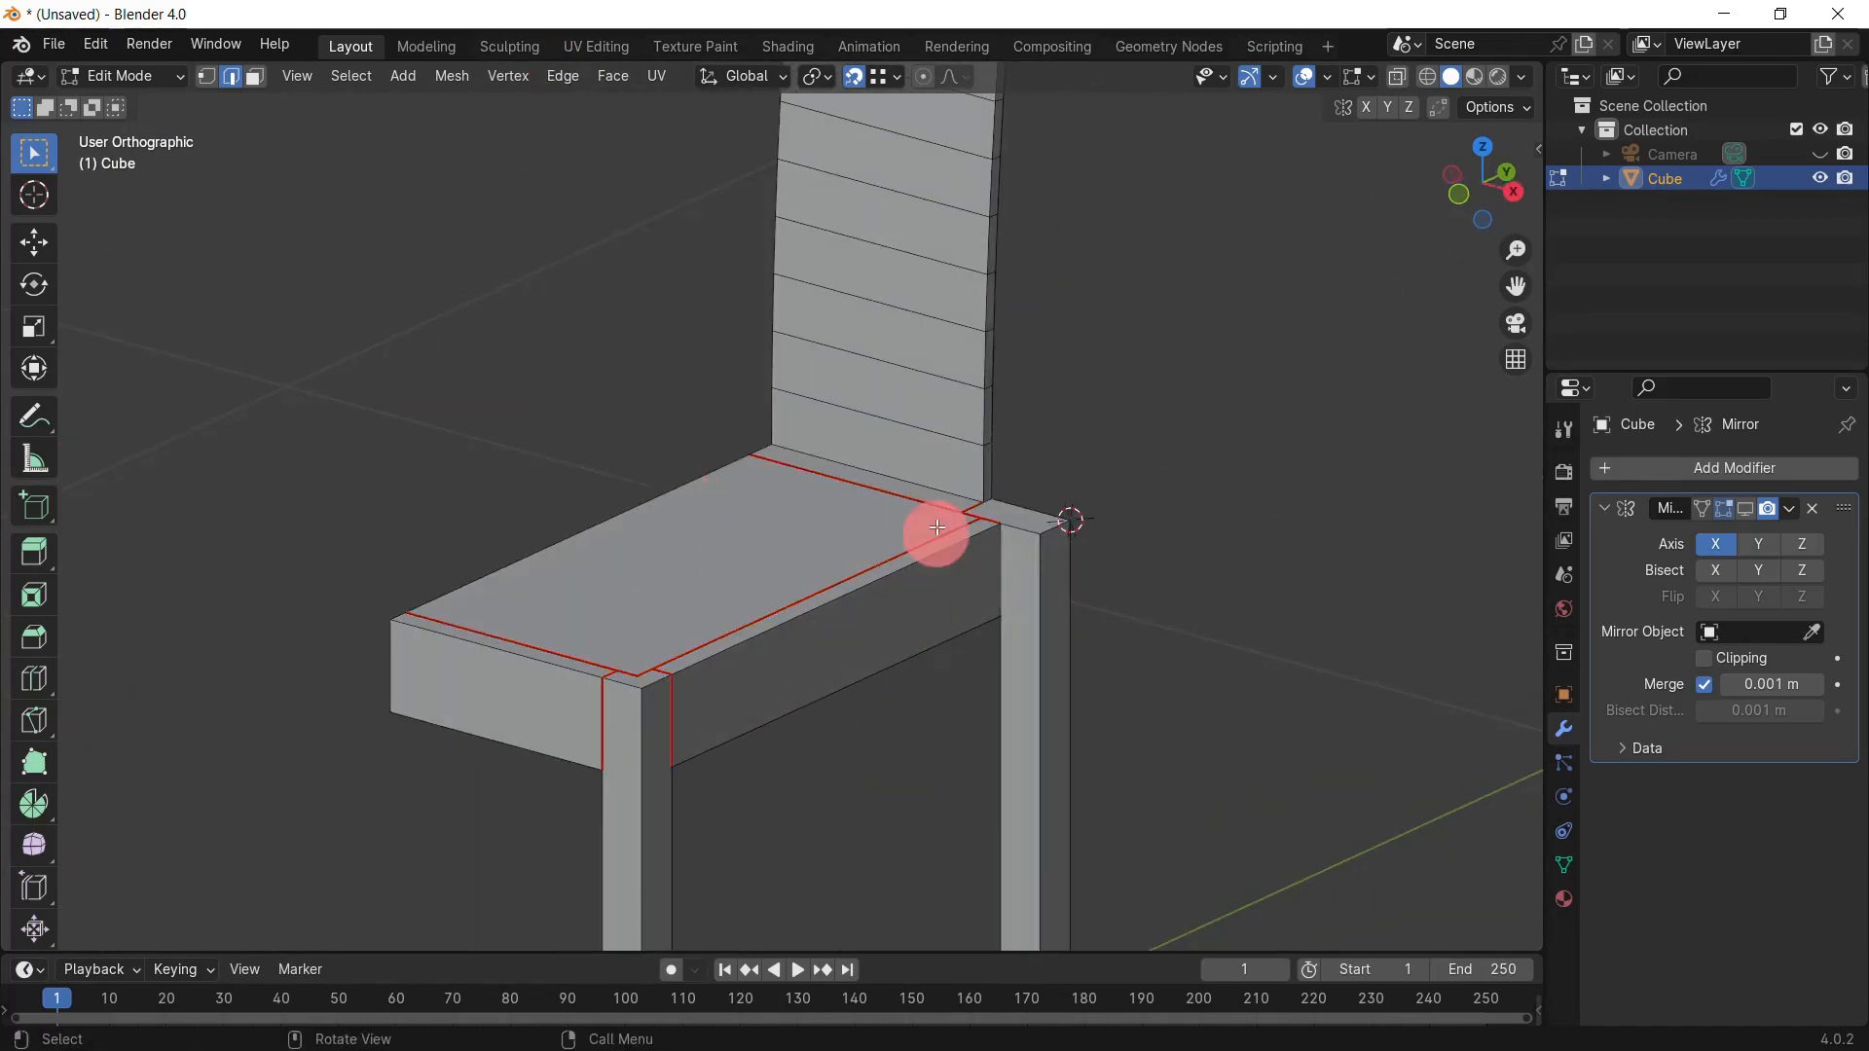
Step: Turn the Mirror modifier's viewport display back on
{"action": "middle_click_drag", "start_coordinate": [934, 526], "coordinate": [986, 591]}
{"action": "left_click", "coordinate": [1742, 510]}
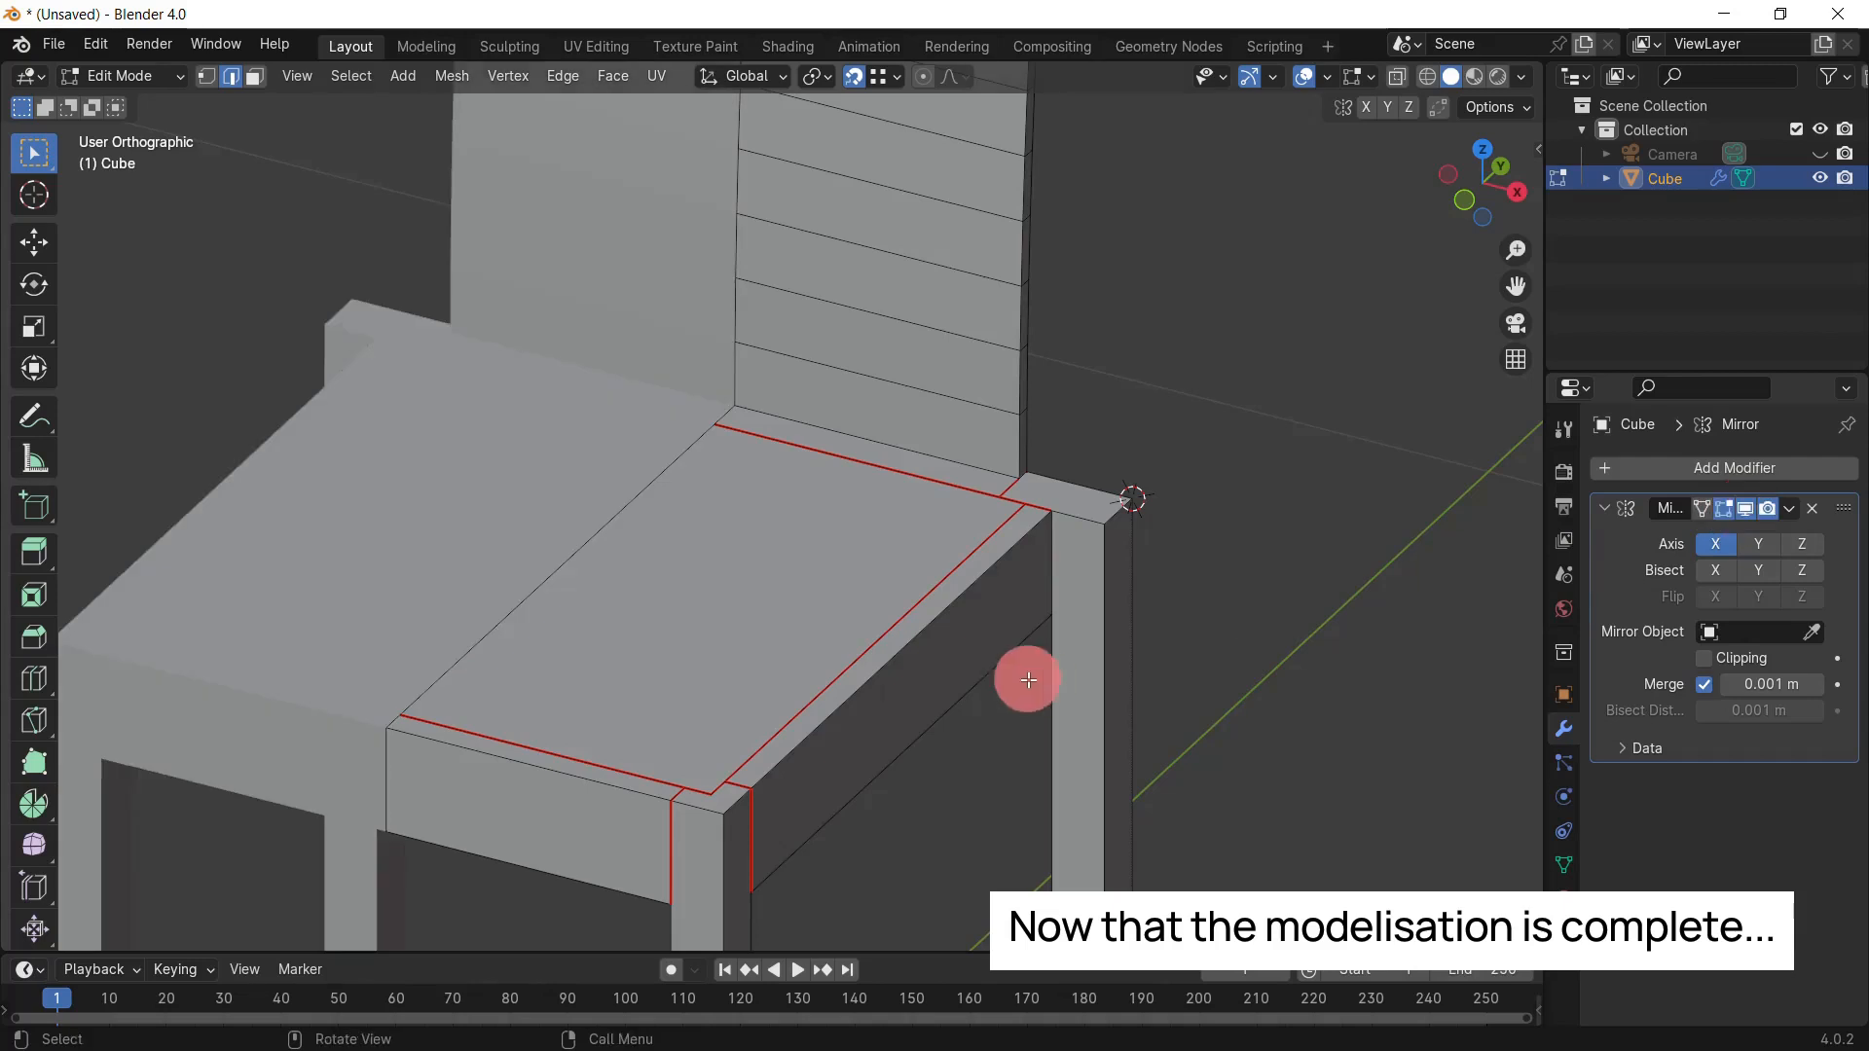
{"action": "scroll", "coordinate": [1013, 672], "scroll_direction": "down", "scroll_amount": 2}
{"action": "middle_click_drag", "start_coordinate": [976, 545], "coordinate": [853, 655], "text": "shift"}
{"action": "scroll", "coordinate": [860, 633], "scroll_direction": "down", "scroll_amount": 4}
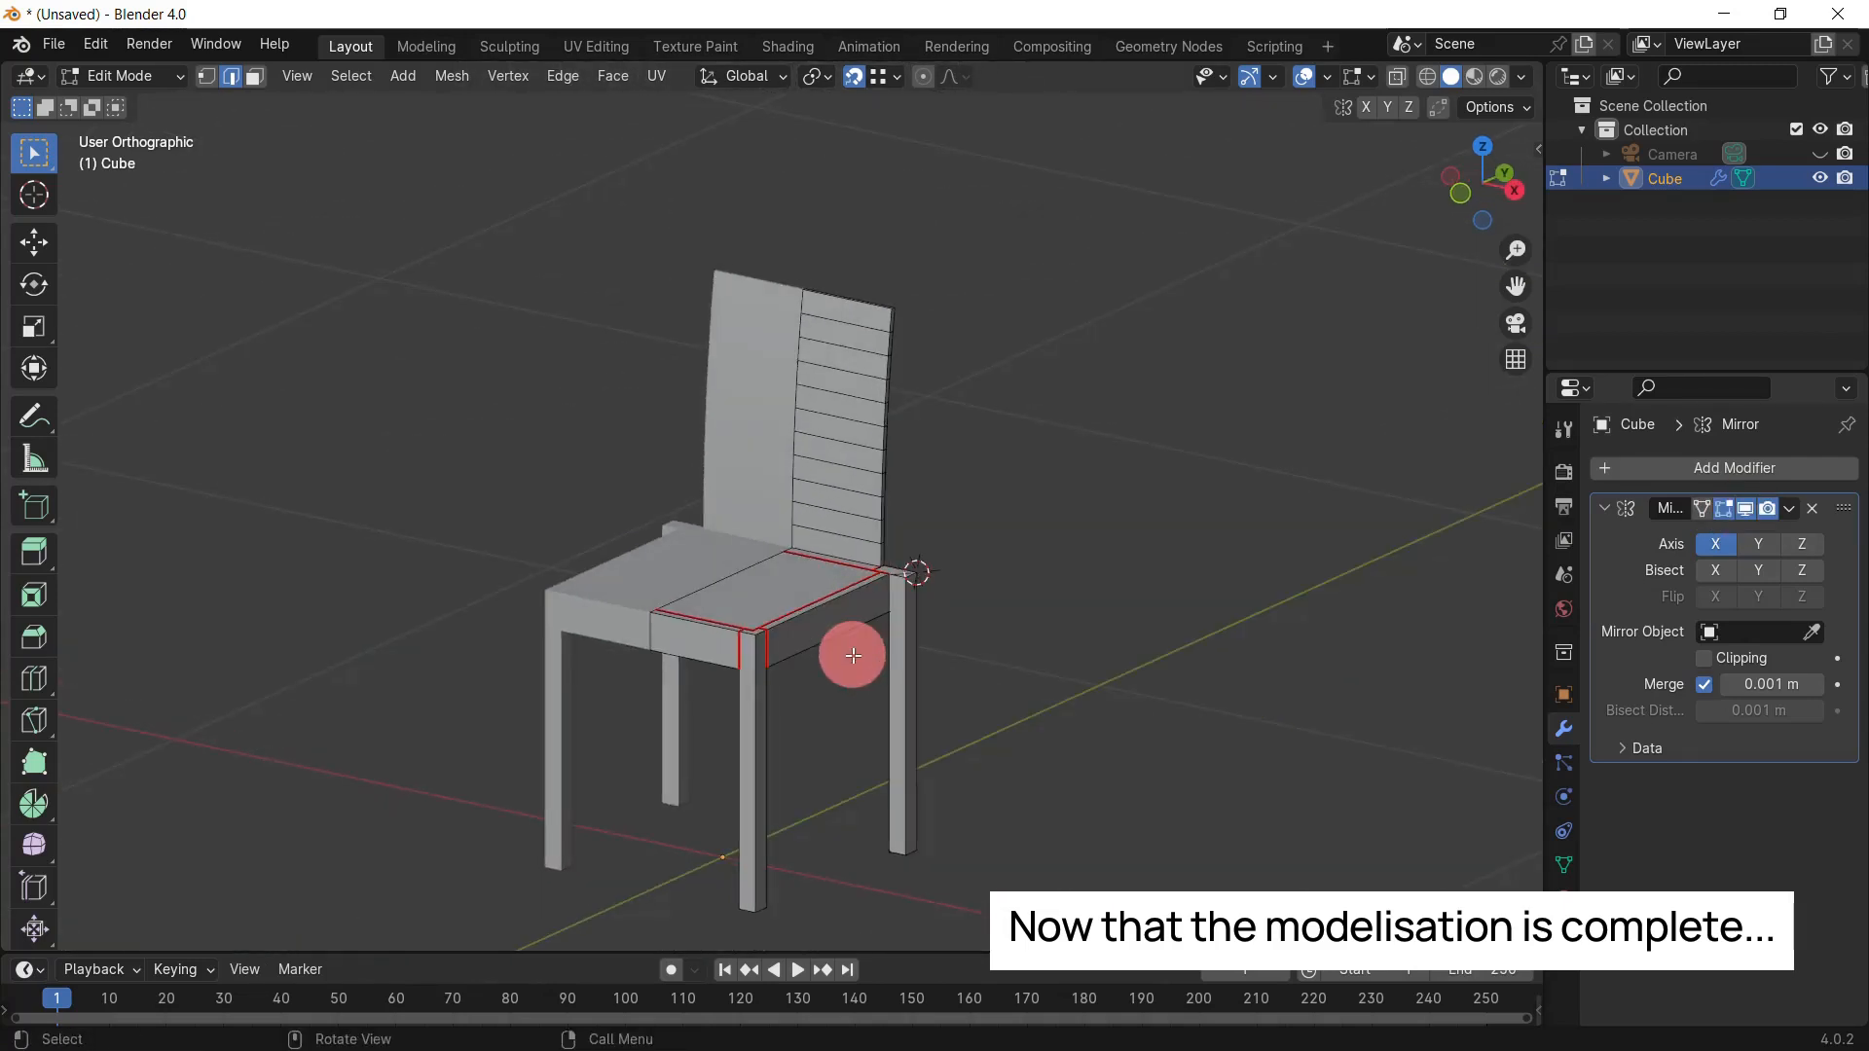
{"action": "scroll", "coordinate": [853, 655], "scroll_direction": "up", "scroll_amount": 2}
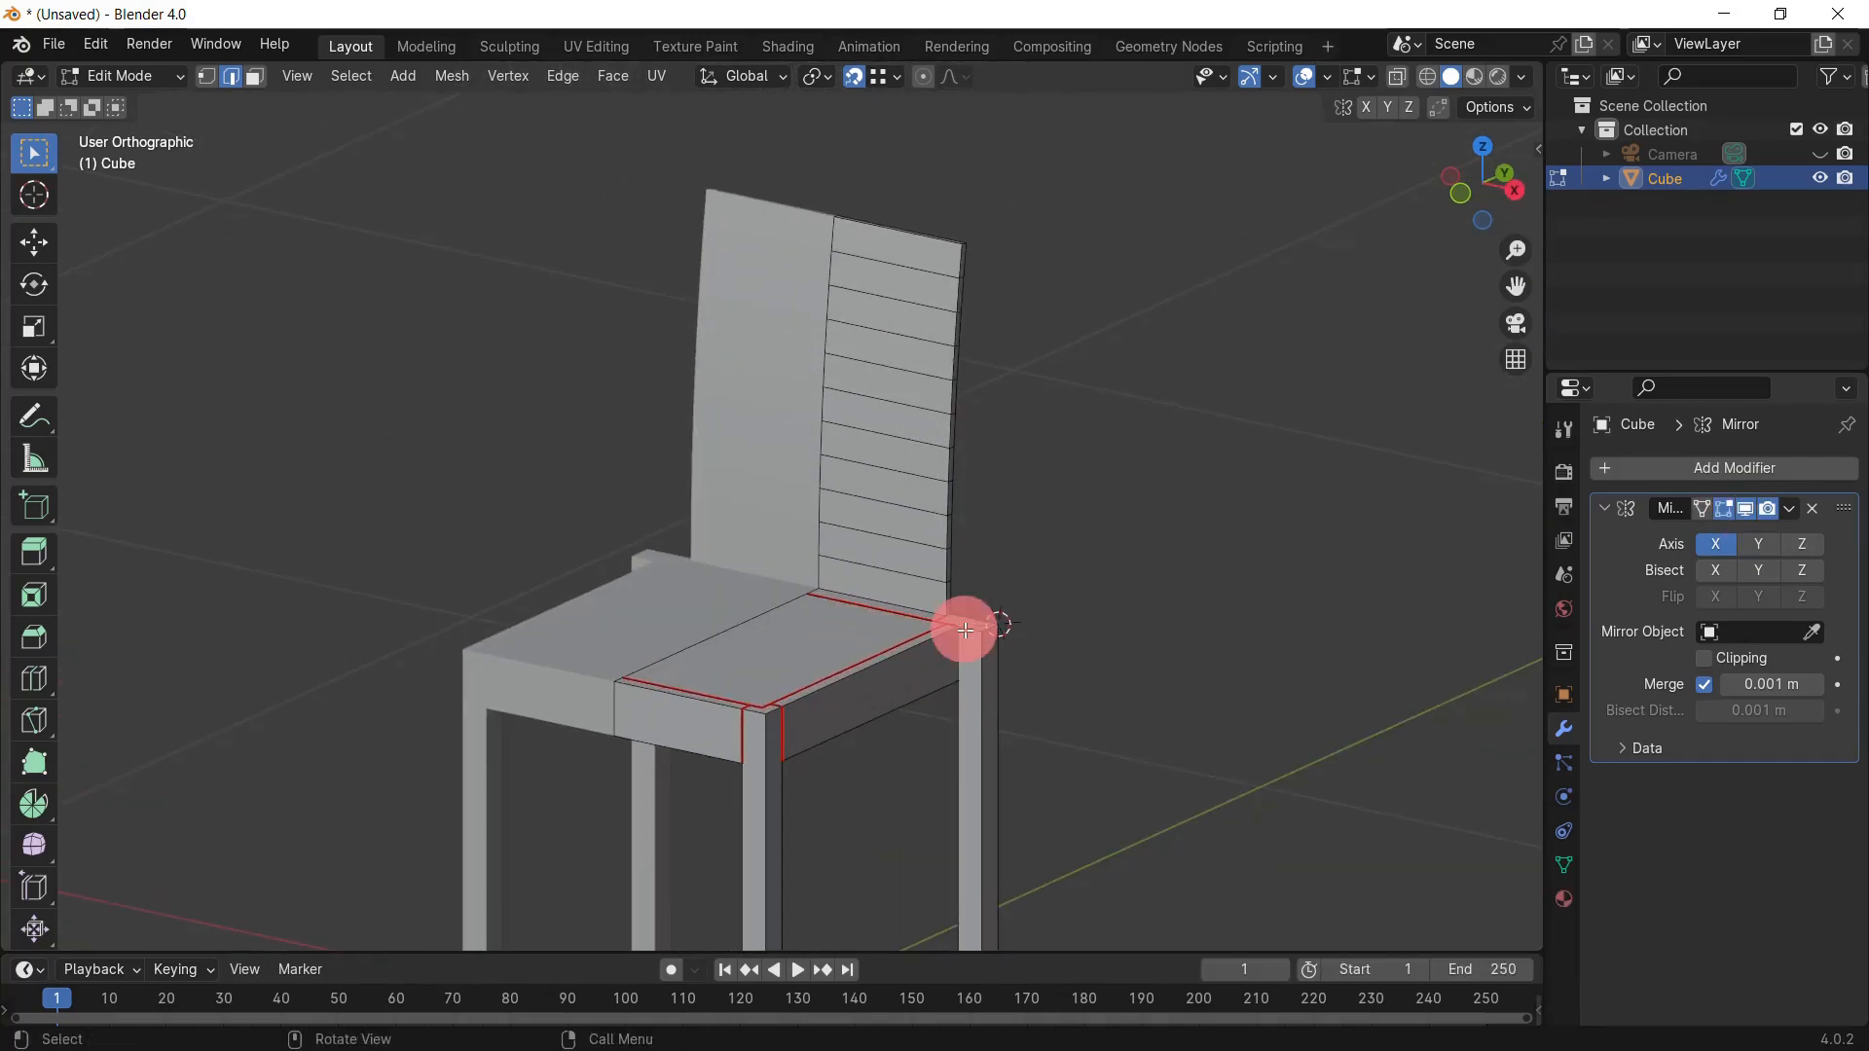
Step: Apply the Mirror modifier in Object Mode and return to Edit Mode
{"action": "left_click", "coordinate": [1791, 509]}
{"action": "key", "text": "Escape"}
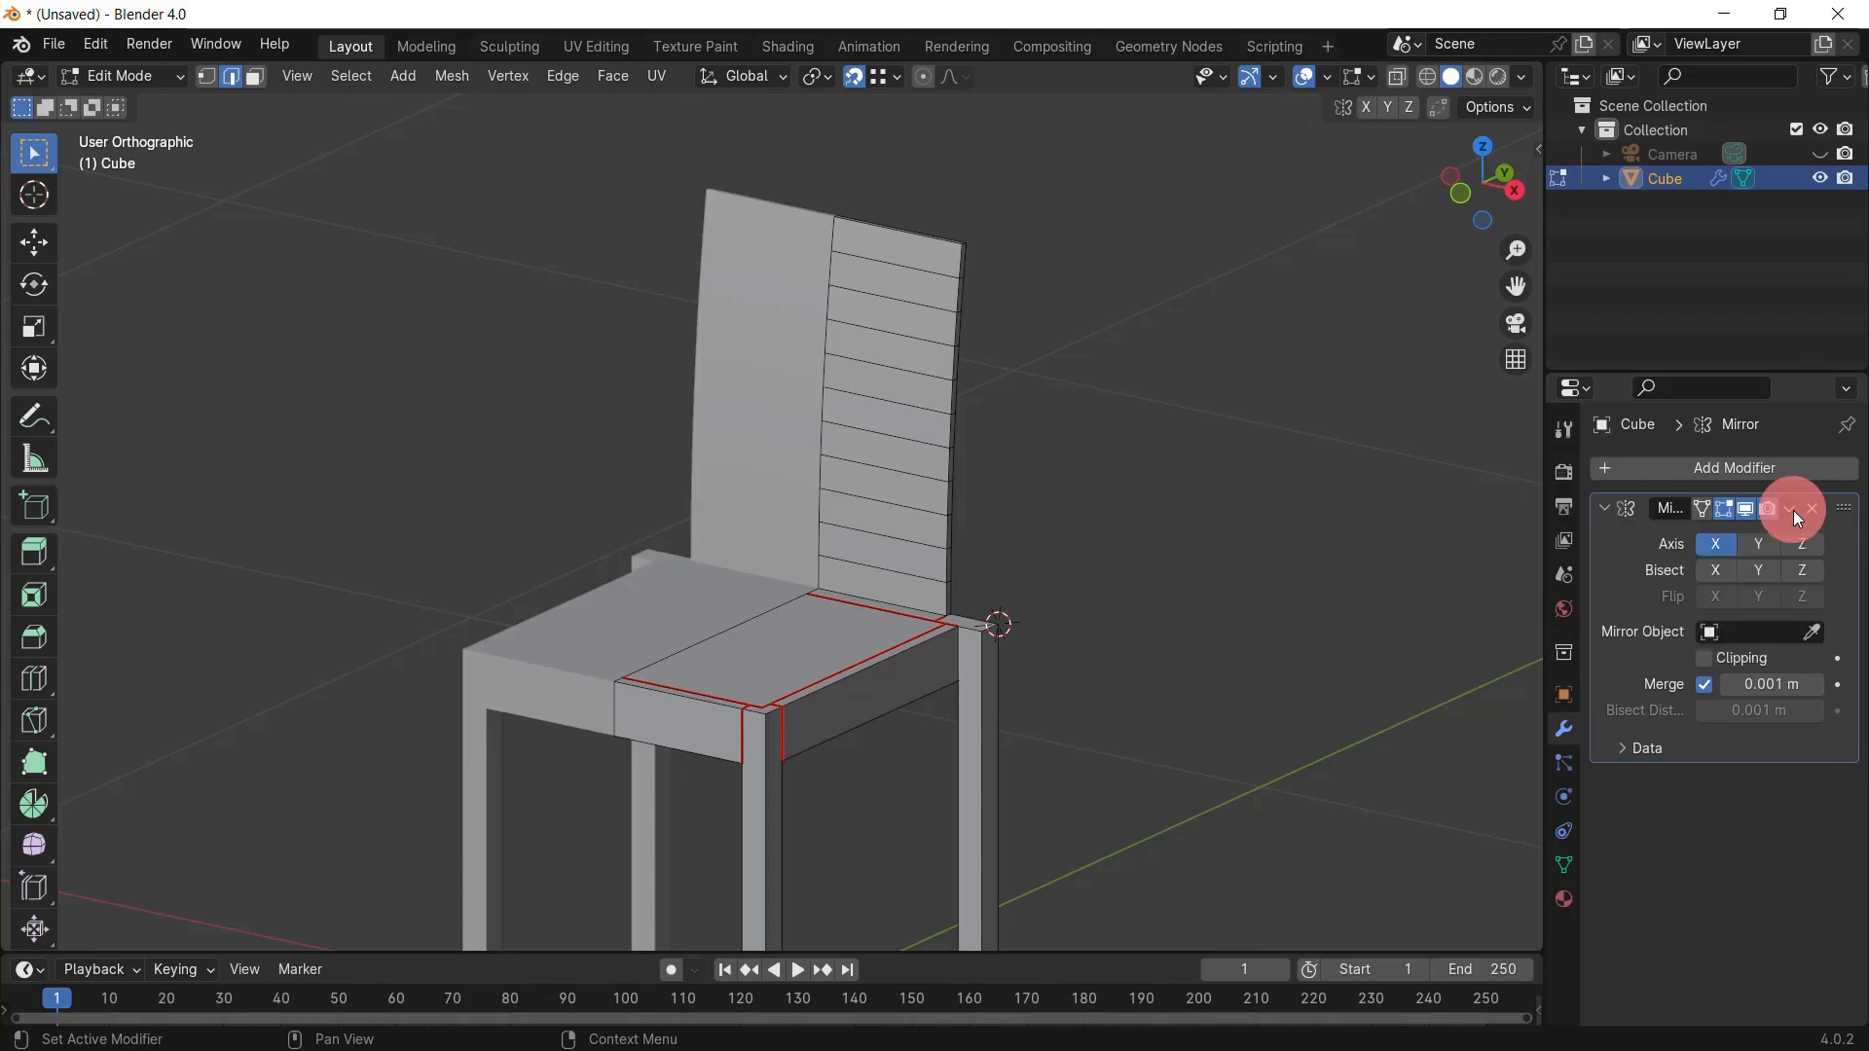
{"action": "key", "text": "Tab"}
{"action": "left_click", "coordinate": [1789, 508]}
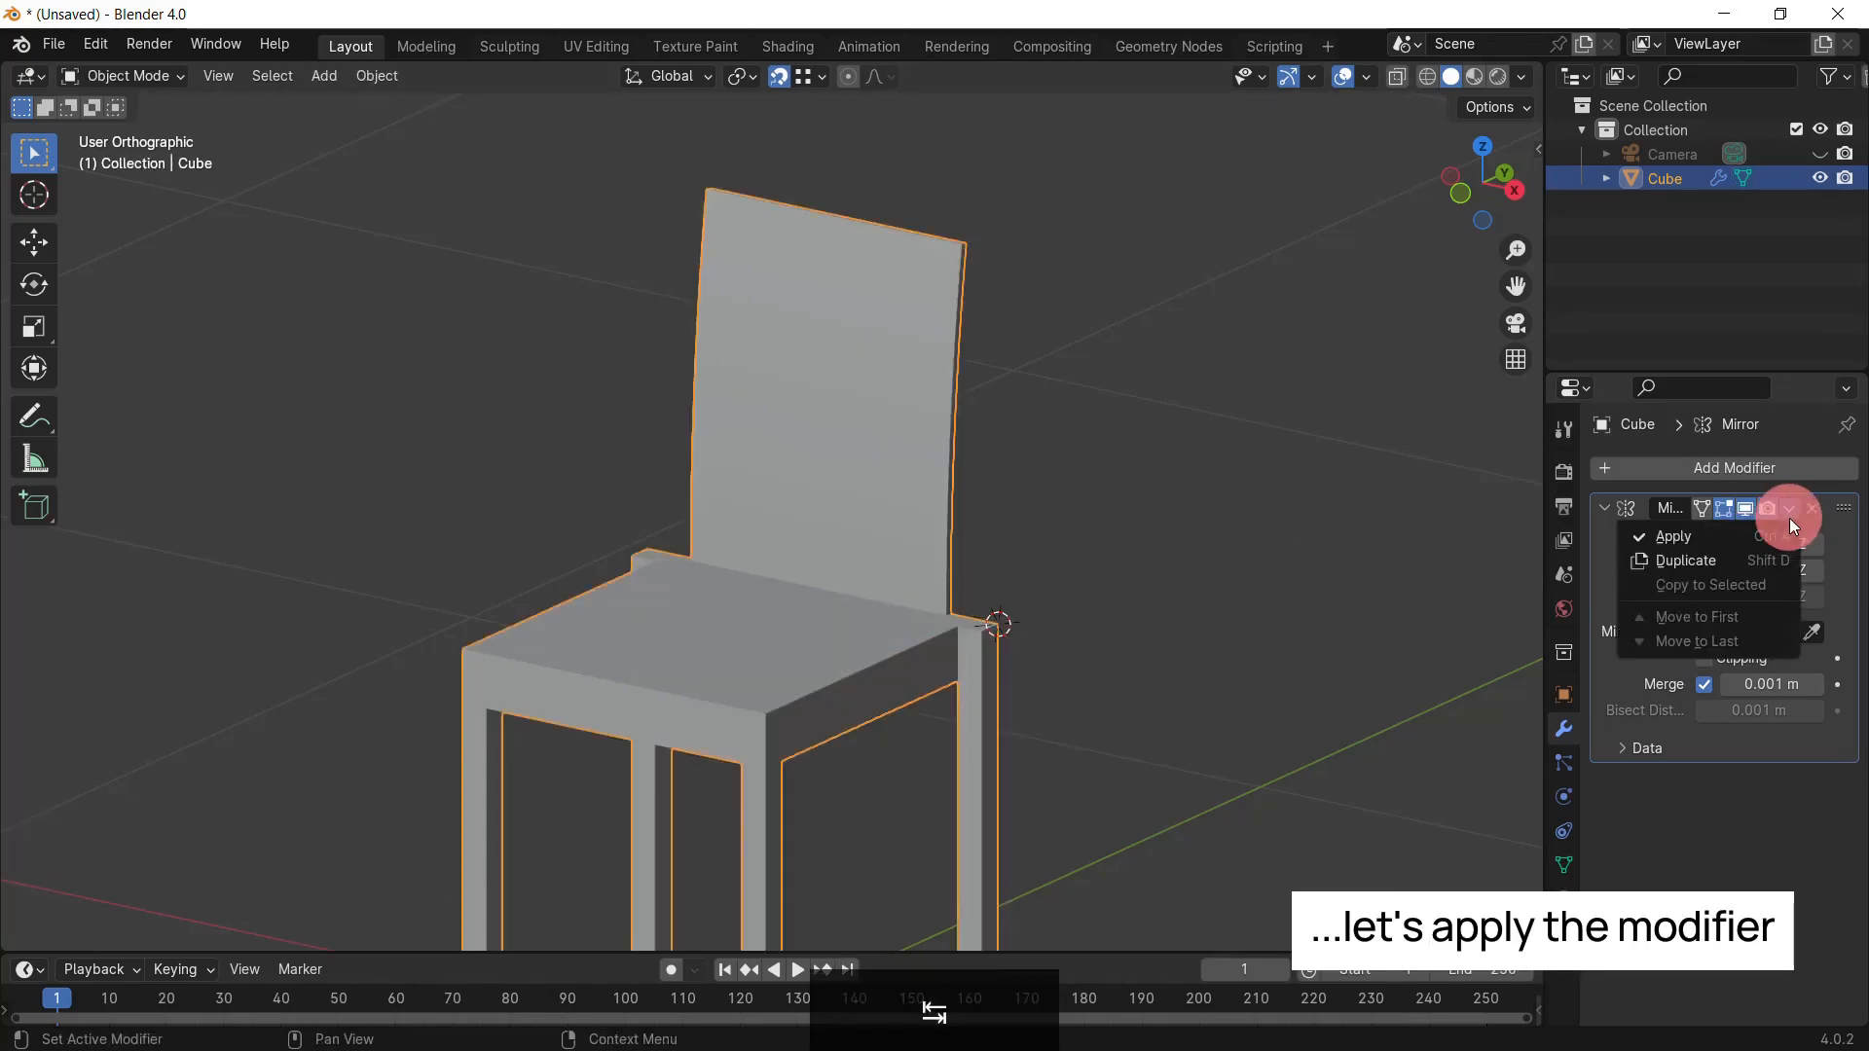
{"action": "left_click", "coordinate": [1740, 538]}
{"action": "key", "text": "Tab"}
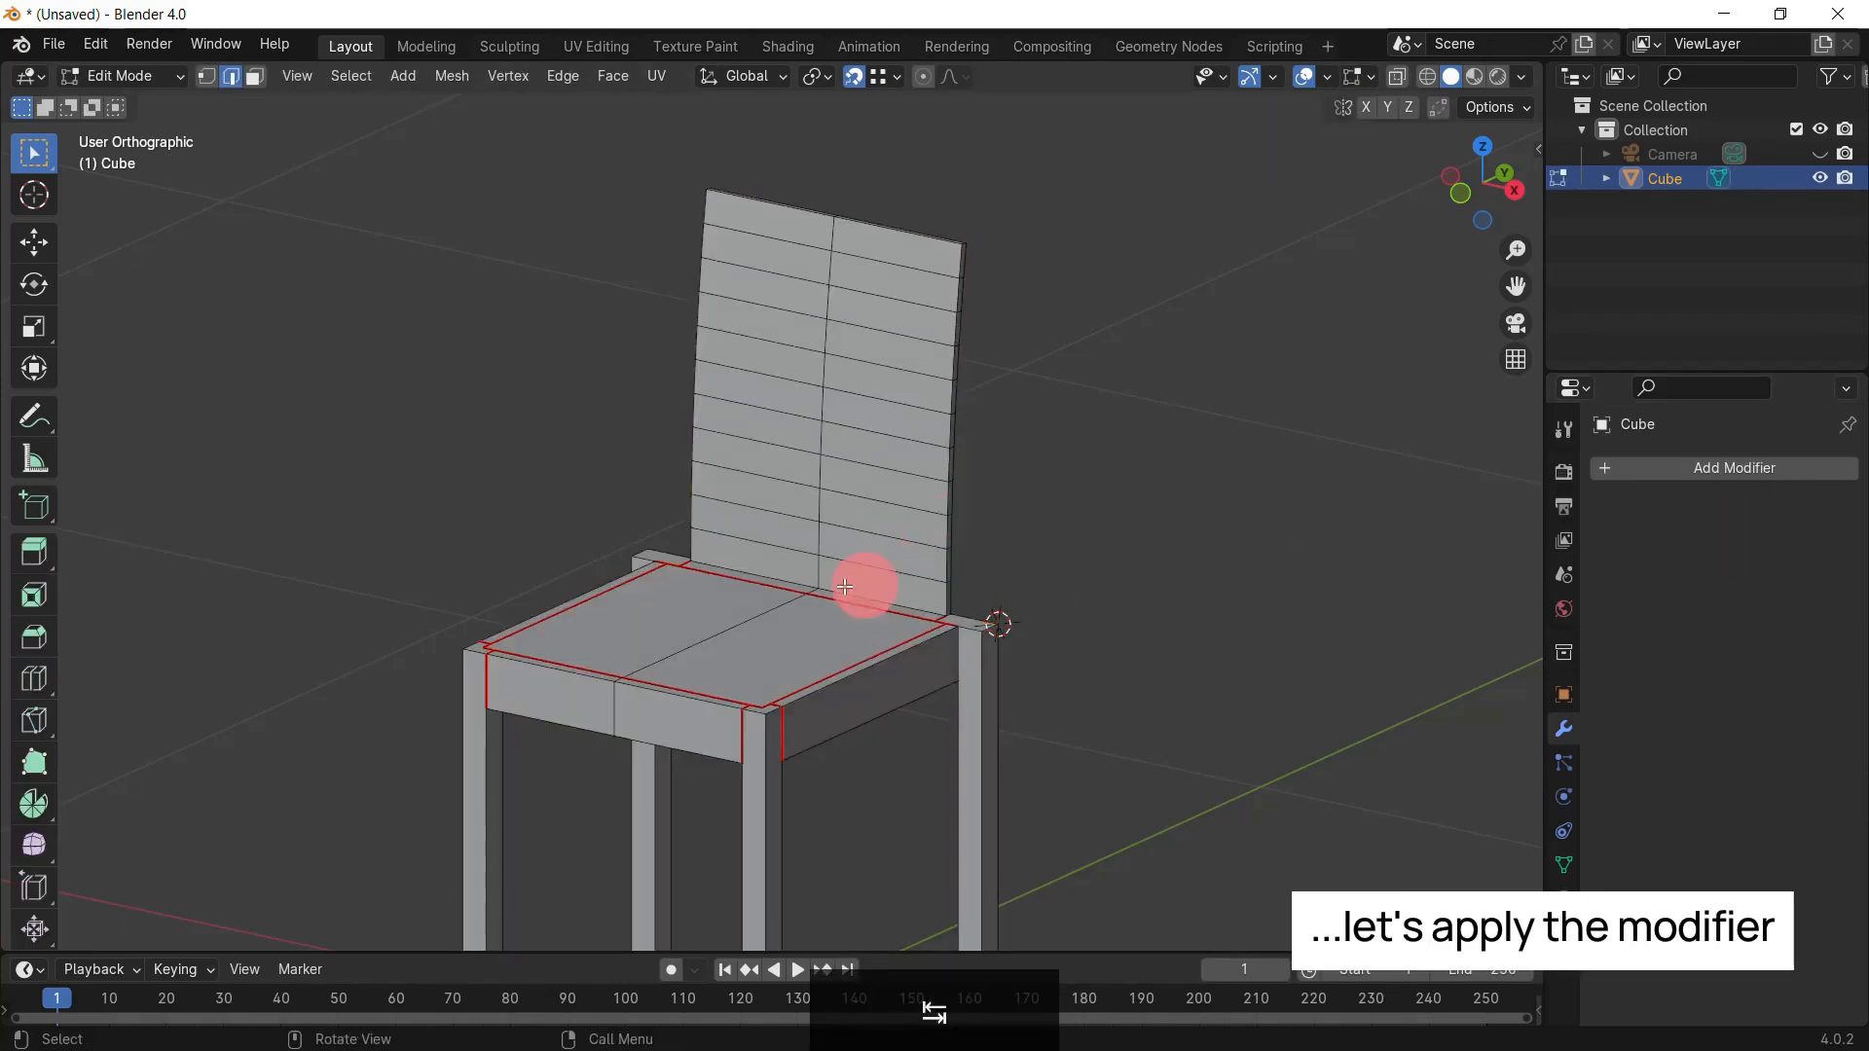
Step: Merge the two large inner seat-top faces into one with Limited Dissolve
{"action": "middle_click_drag", "start_coordinate": [863, 575], "coordinate": [764, 755]}
{"action": "scroll", "coordinate": [844, 609], "scroll_direction": "up", "scroll_amount": 2}
{"action": "key", "text": "Tab"}
{"action": "scroll", "coordinate": [936, 734], "scroll_direction": "down", "scroll_amount": 4}
{"action": "scroll", "coordinate": [844, 736], "scroll_direction": "up", "scroll_amount": 1}
{"action": "key", "text": "Tab"}
{"action": "scroll", "coordinate": [843, 738], "scroll_direction": "up", "scroll_amount": 2}
{"action": "key", "text": "3"}
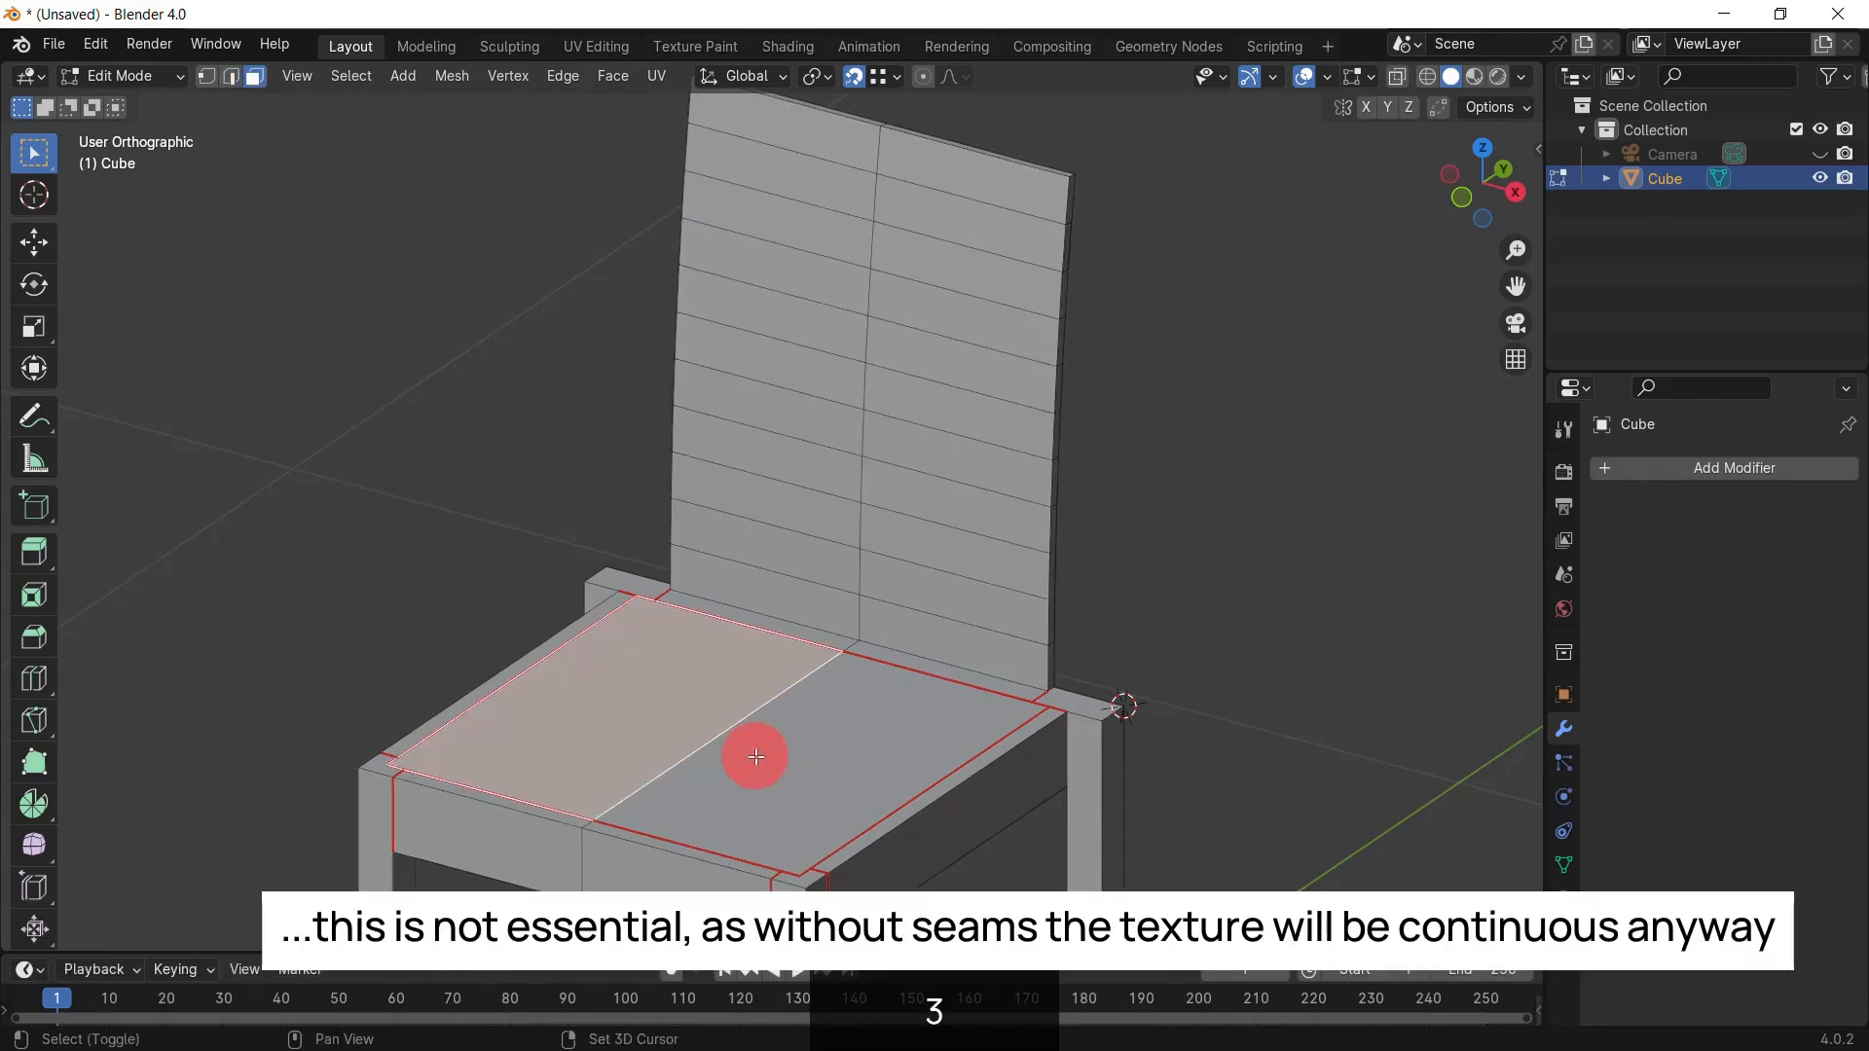
{"action": "left_click", "coordinate": [756, 757], "text": "shift"}
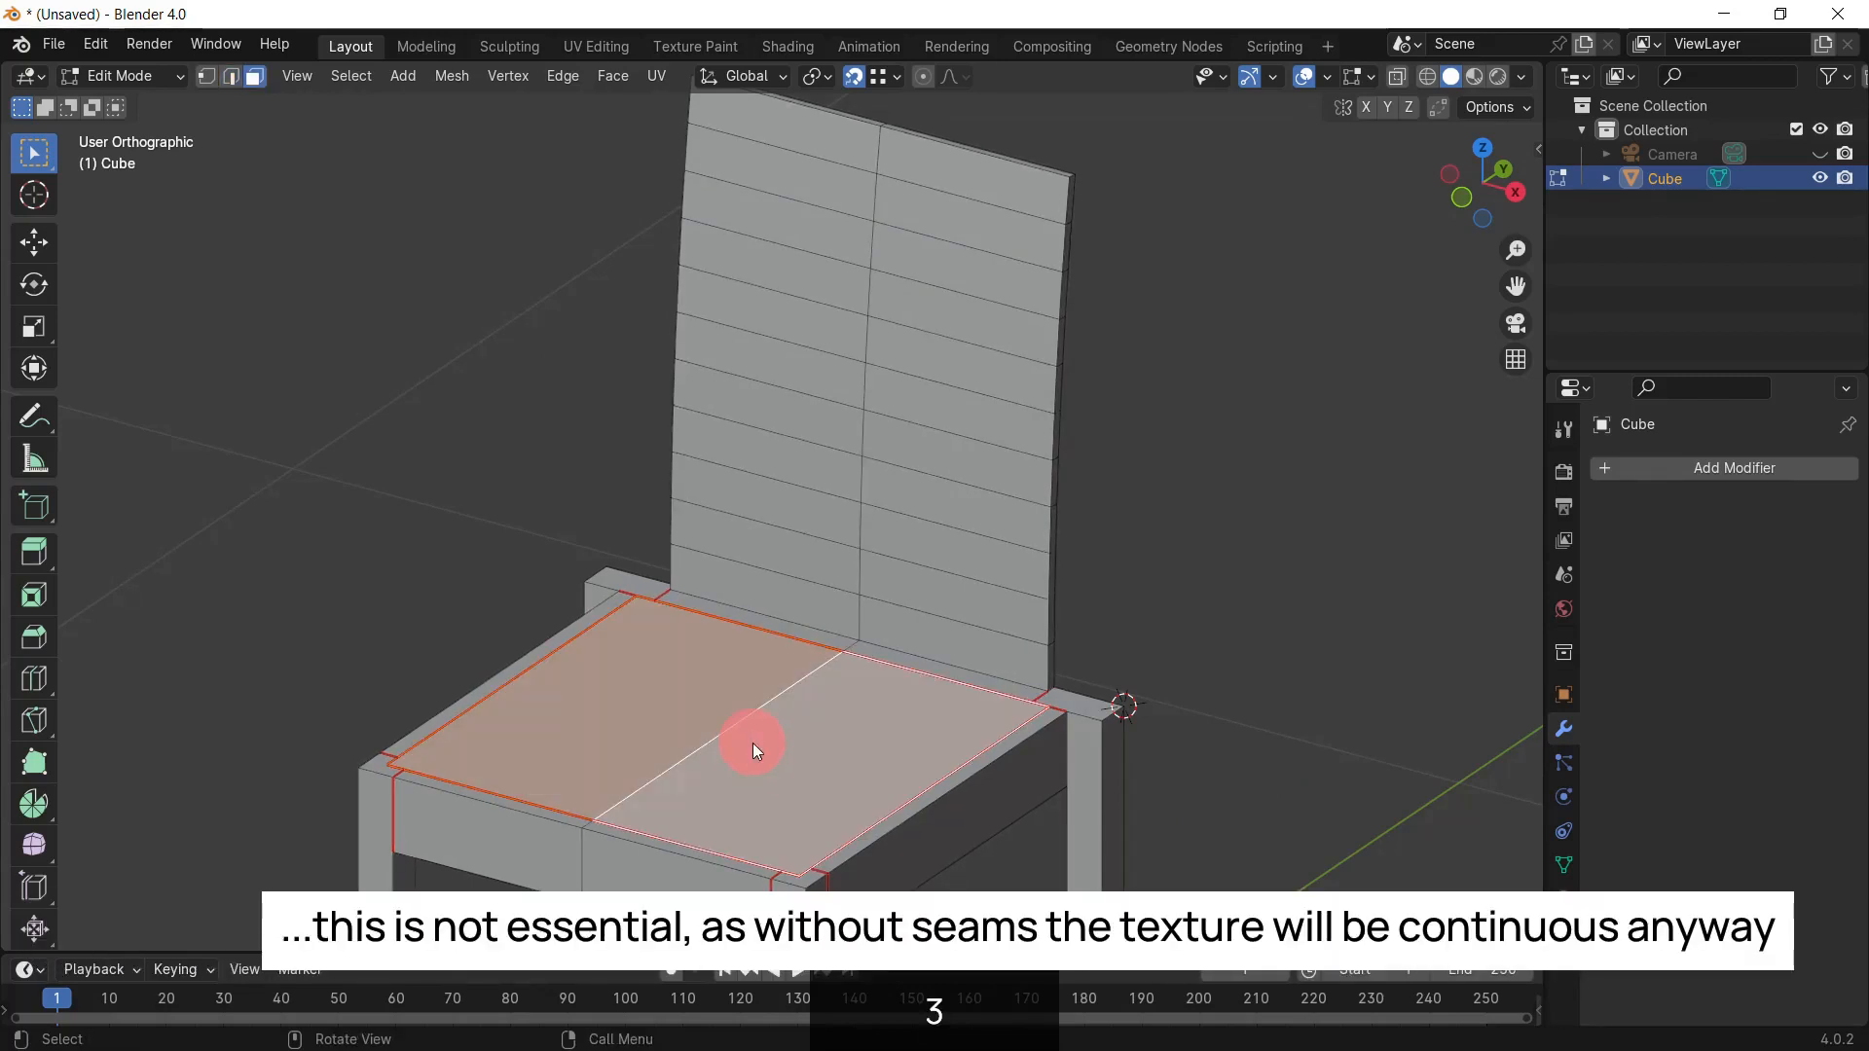
{"action": "key", "text": "Delete"}
{"action": "left_click", "coordinate": [761, 850]}
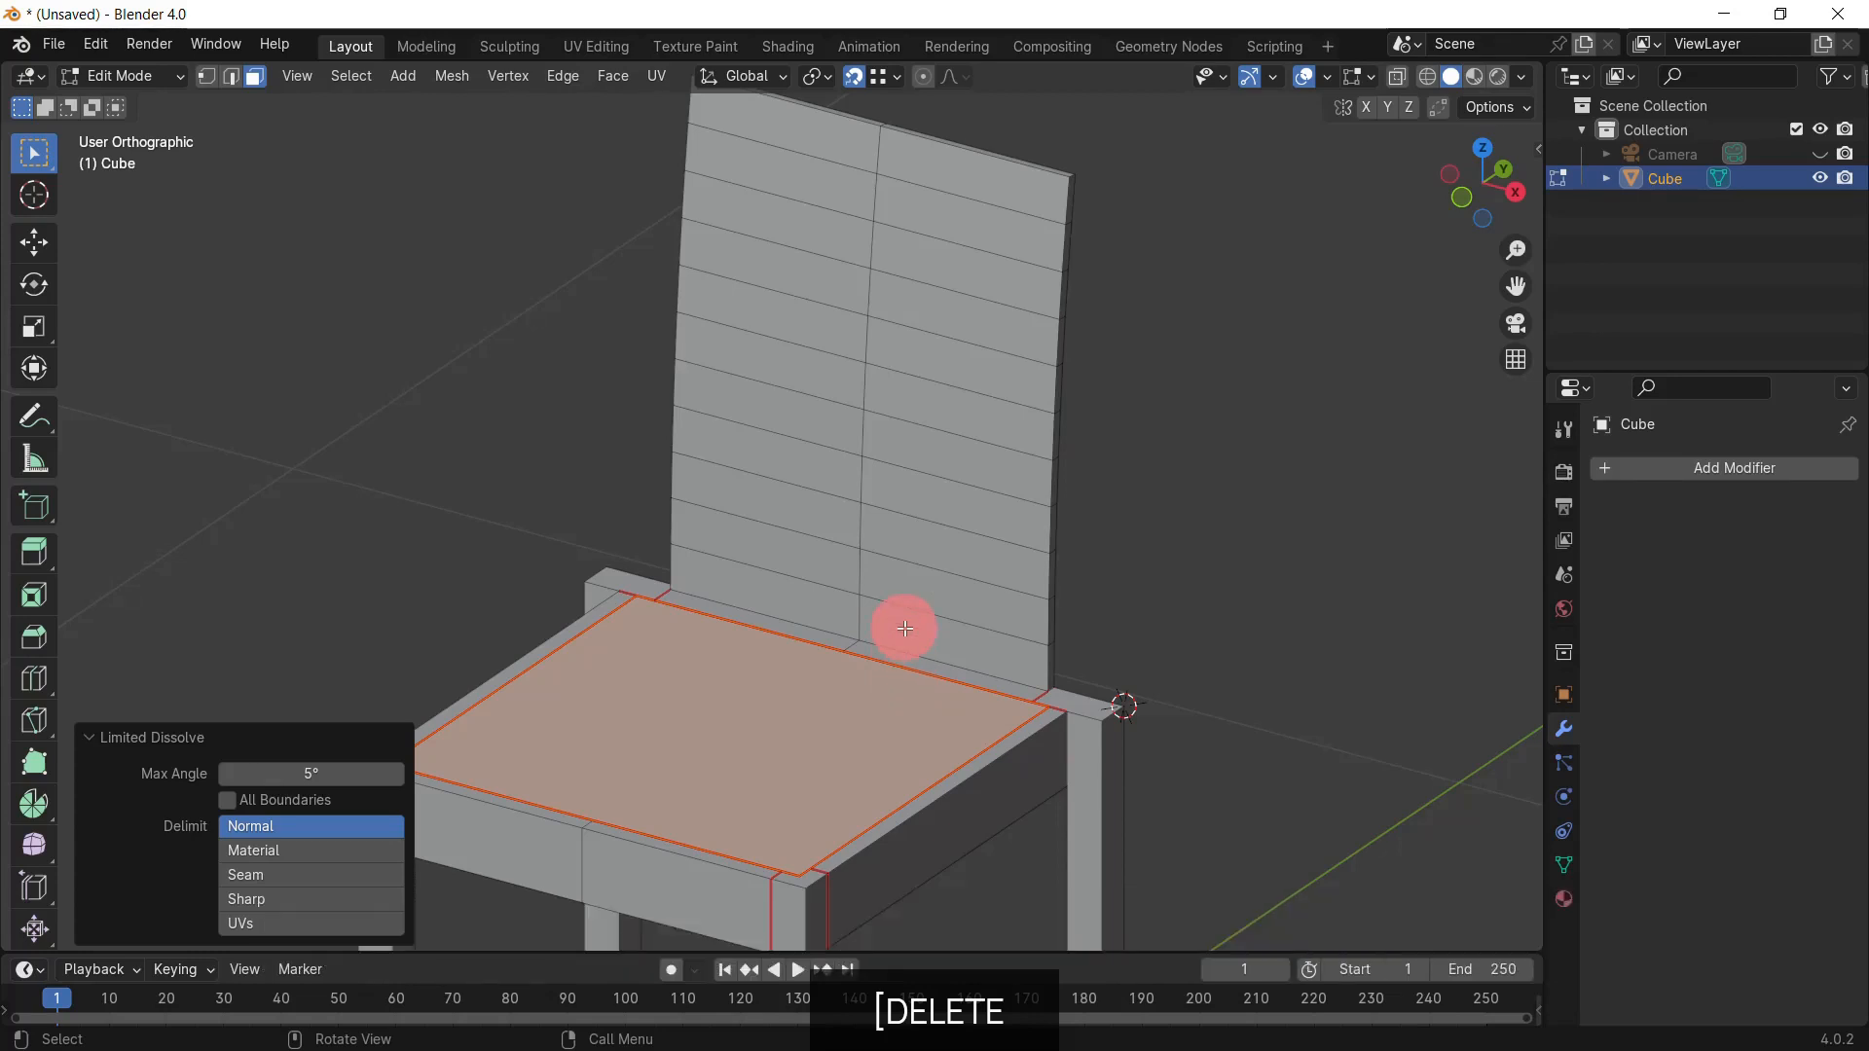
Step: Merge the two faces on the seat's front side into one with Limited Dissolve
{"action": "scroll", "coordinate": [914, 572], "scroll_direction": "down", "scroll_amount": 3}
{"action": "middle_click_drag", "start_coordinate": [914, 571], "coordinate": [901, 655]}
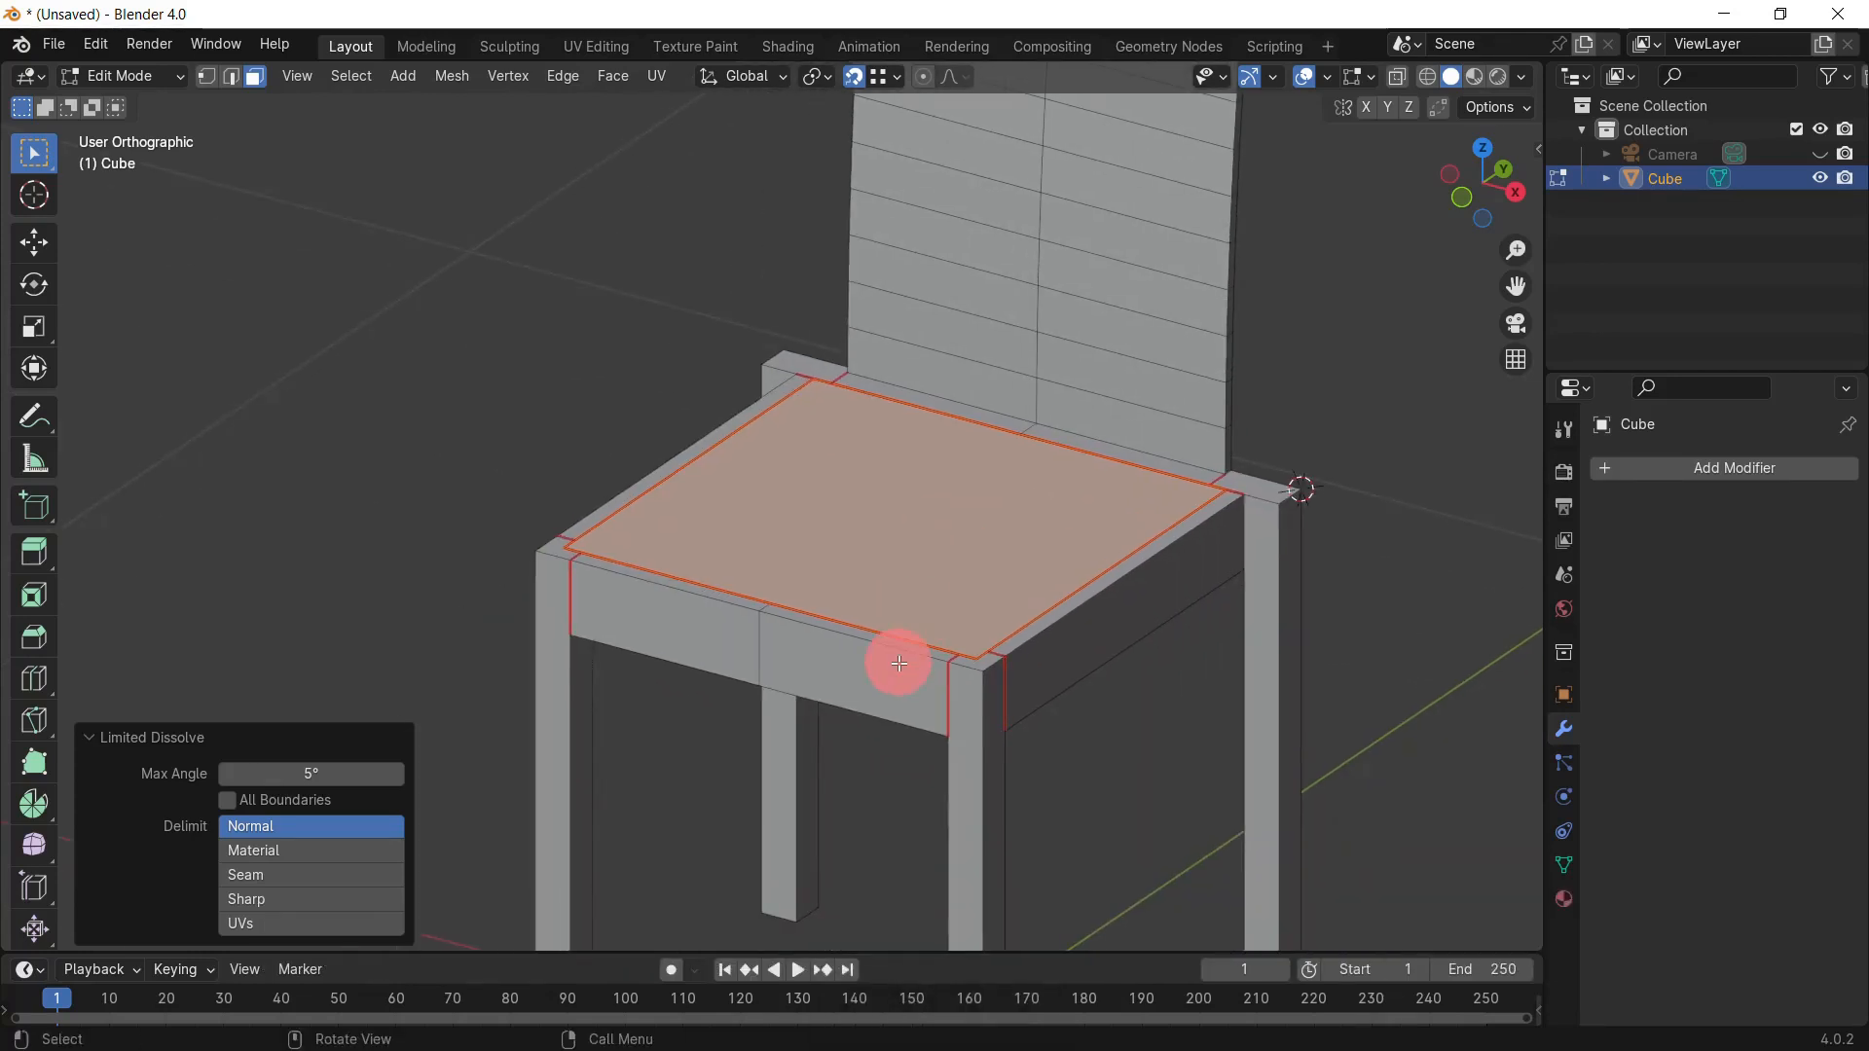
{"action": "scroll", "coordinate": [821, 701], "scroll_direction": "up", "scroll_amount": 4}
{"action": "left_click", "coordinate": [824, 716]}
{"action": "left_click", "coordinate": [666, 707], "text": "shift"}
{"action": "key", "text": "Delete"}
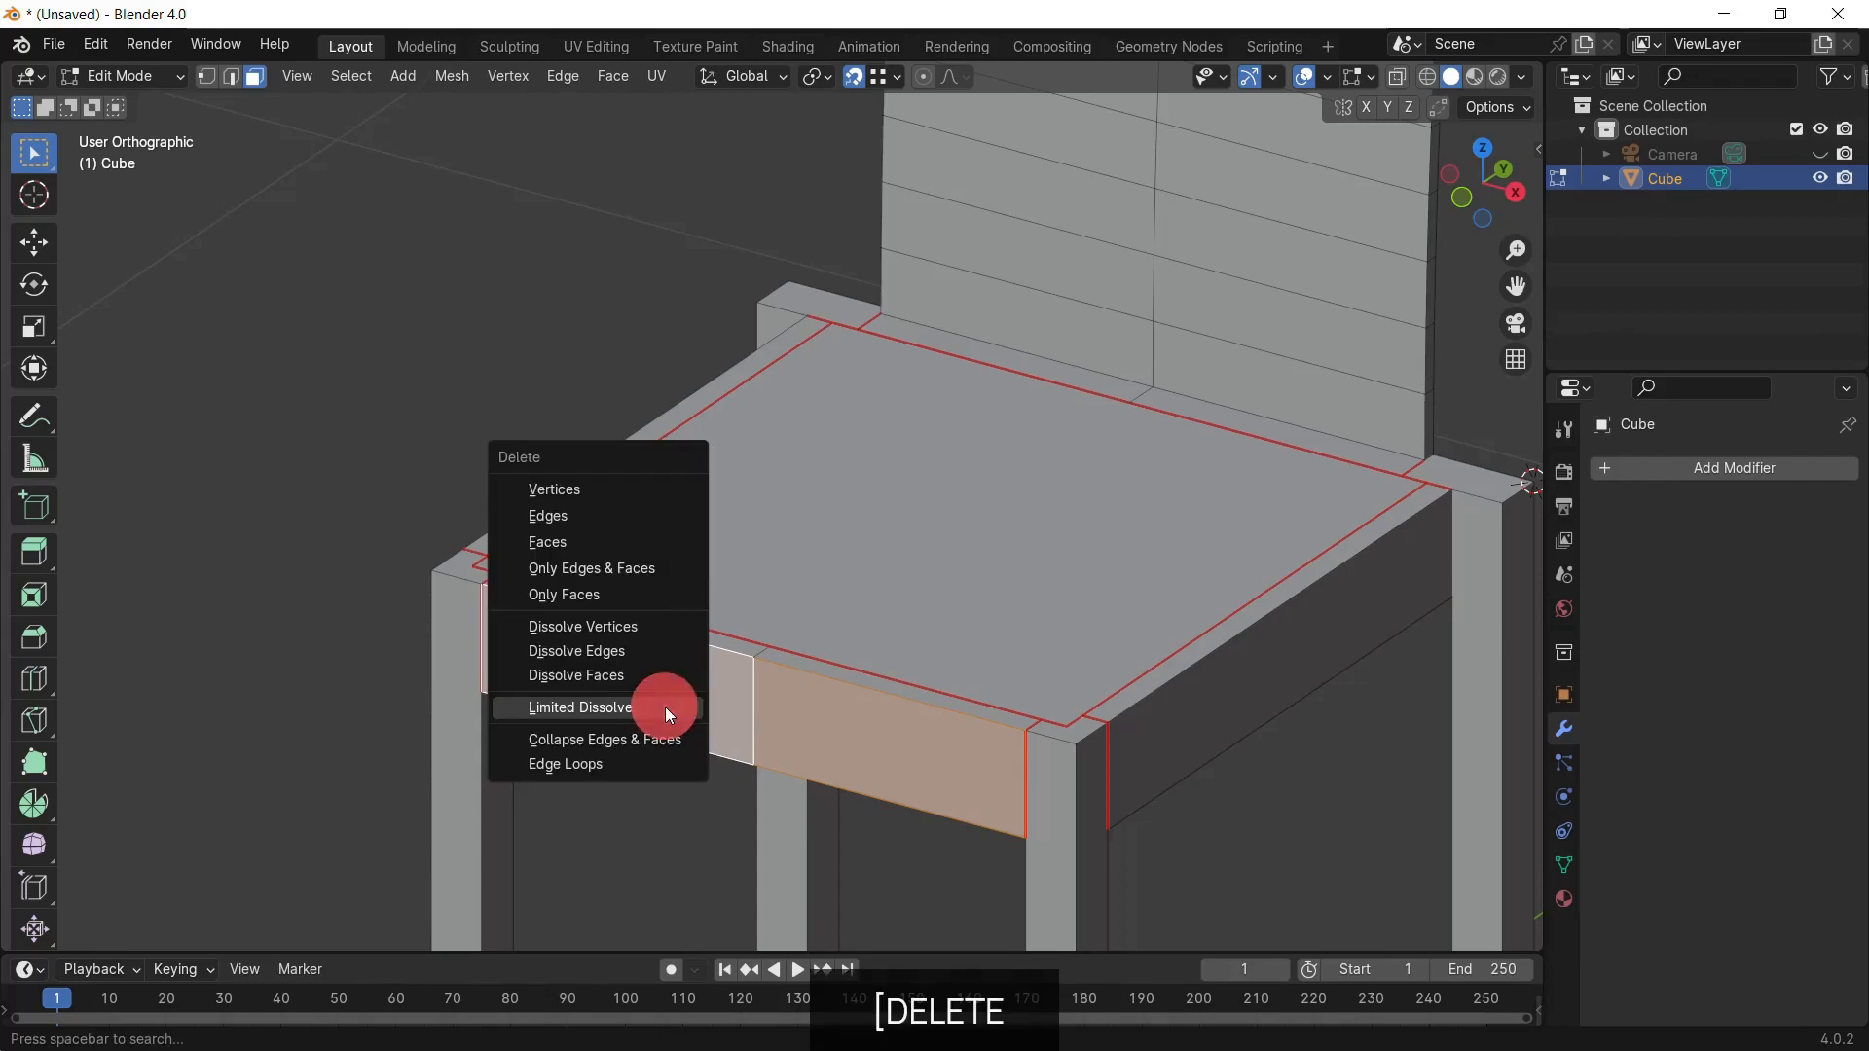
{"action": "left_click", "coordinate": [664, 707]}
Step: Merge the two halves of the narrow front border strip on the seat top with Limited Dissolve
{"action": "scroll", "coordinate": [768, 692], "scroll_direction": "up", "scroll_amount": 3}
{"action": "left_click", "coordinate": [717, 702]}
{"action": "key", "text": "Delete"}
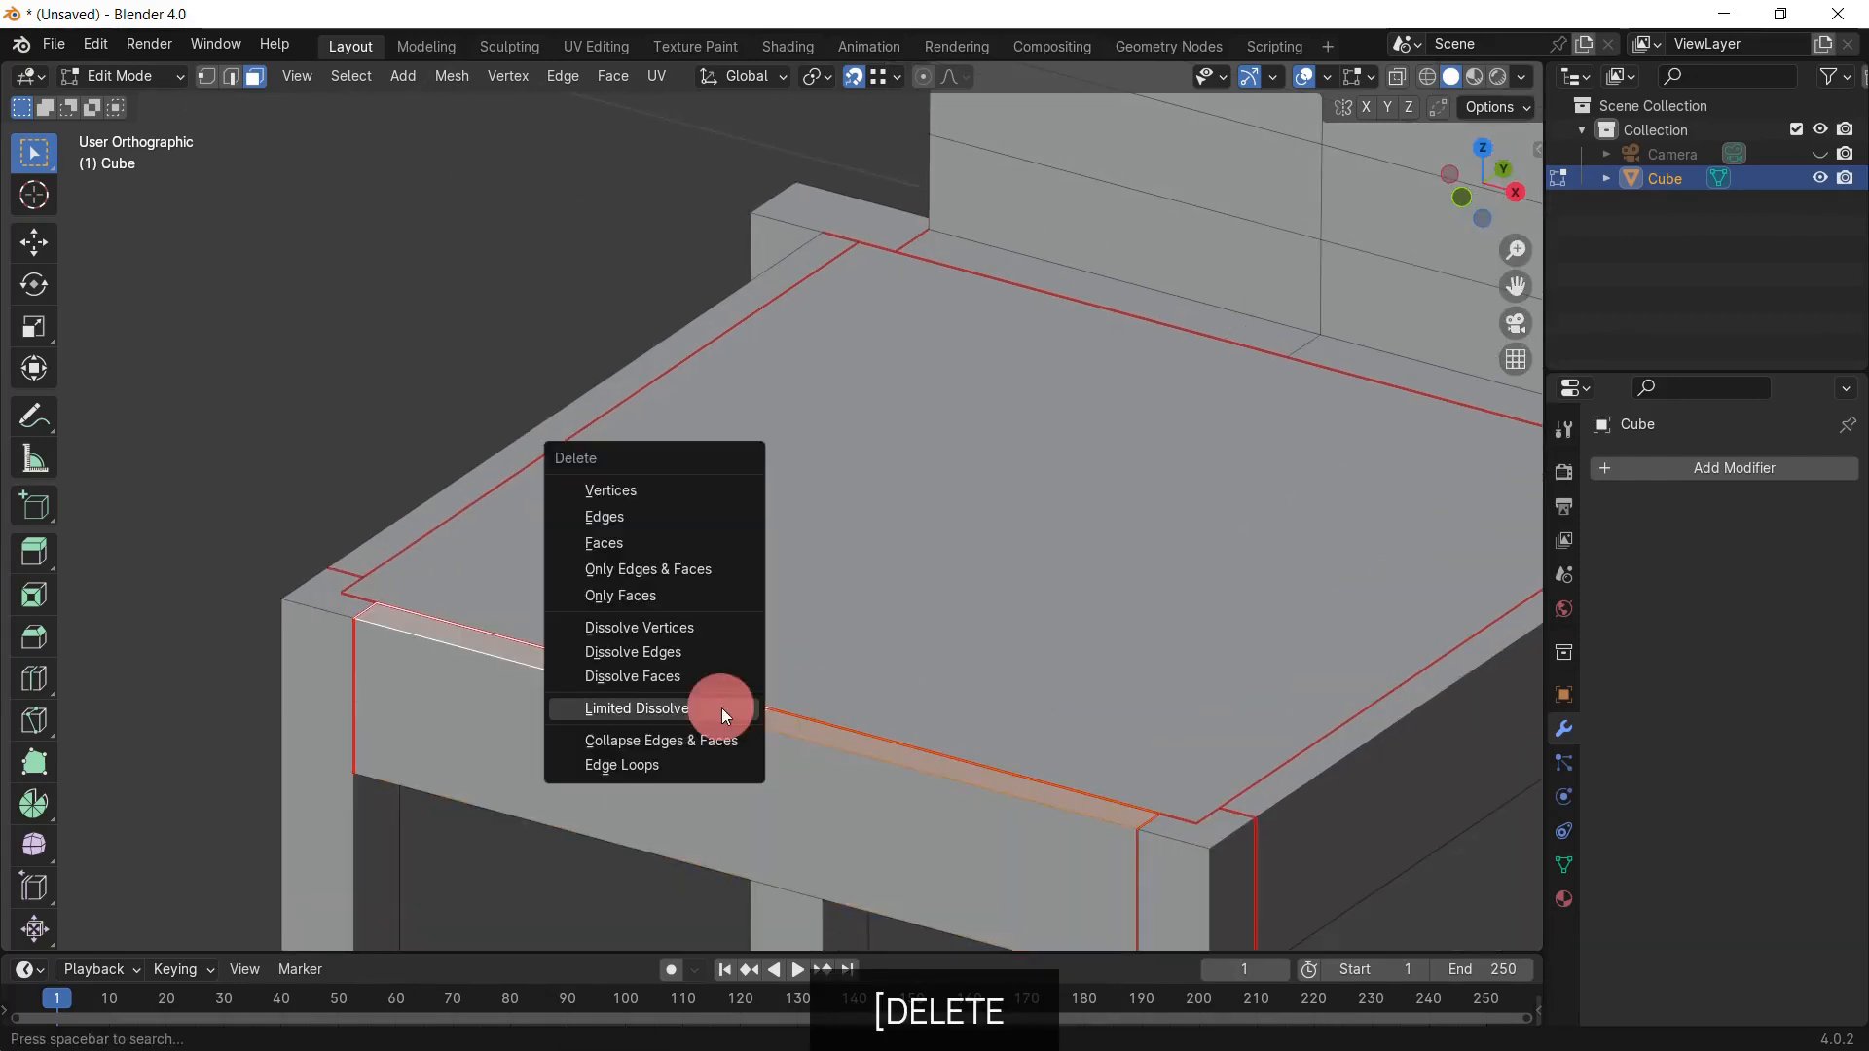
{"action": "left_click", "coordinate": [725, 710]}
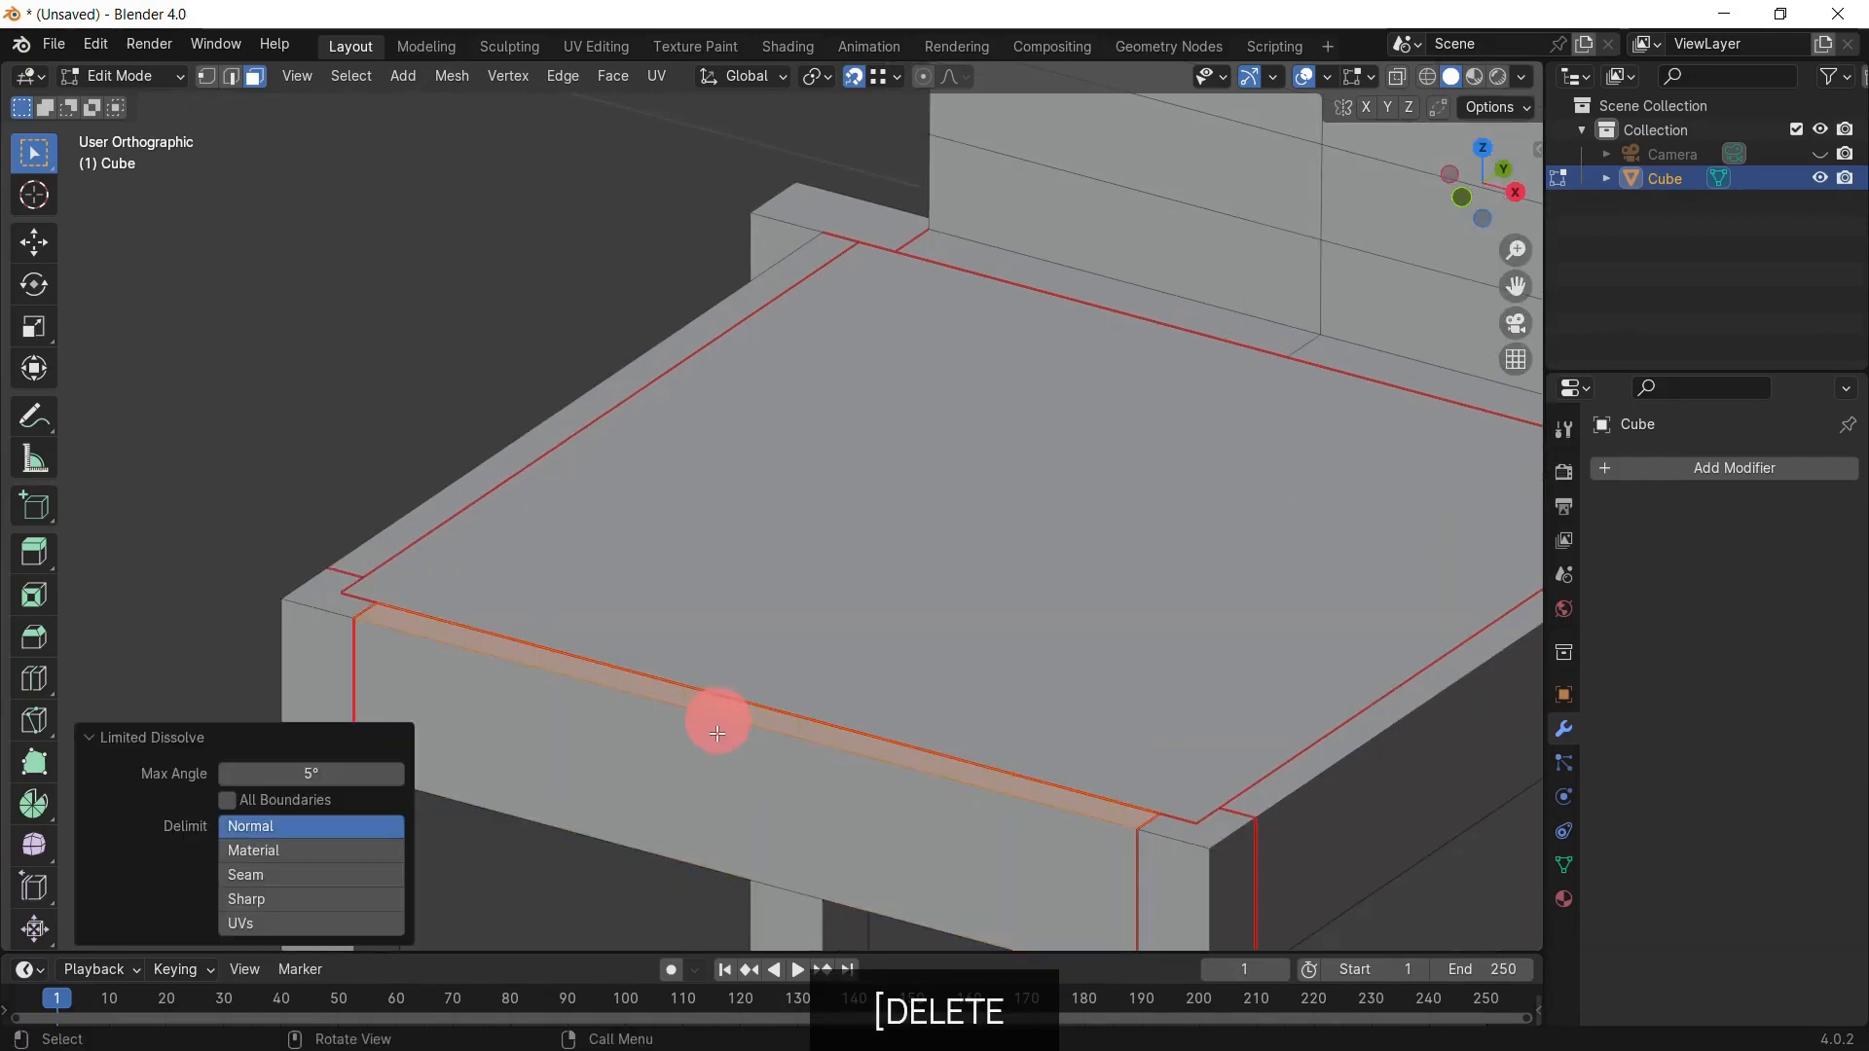
Step: Merge the two halves of the rear seat-top strip in front of the backrest with Limited Dissolve
{"action": "middle_click_drag", "start_coordinate": [717, 717], "coordinate": [918, 651]}
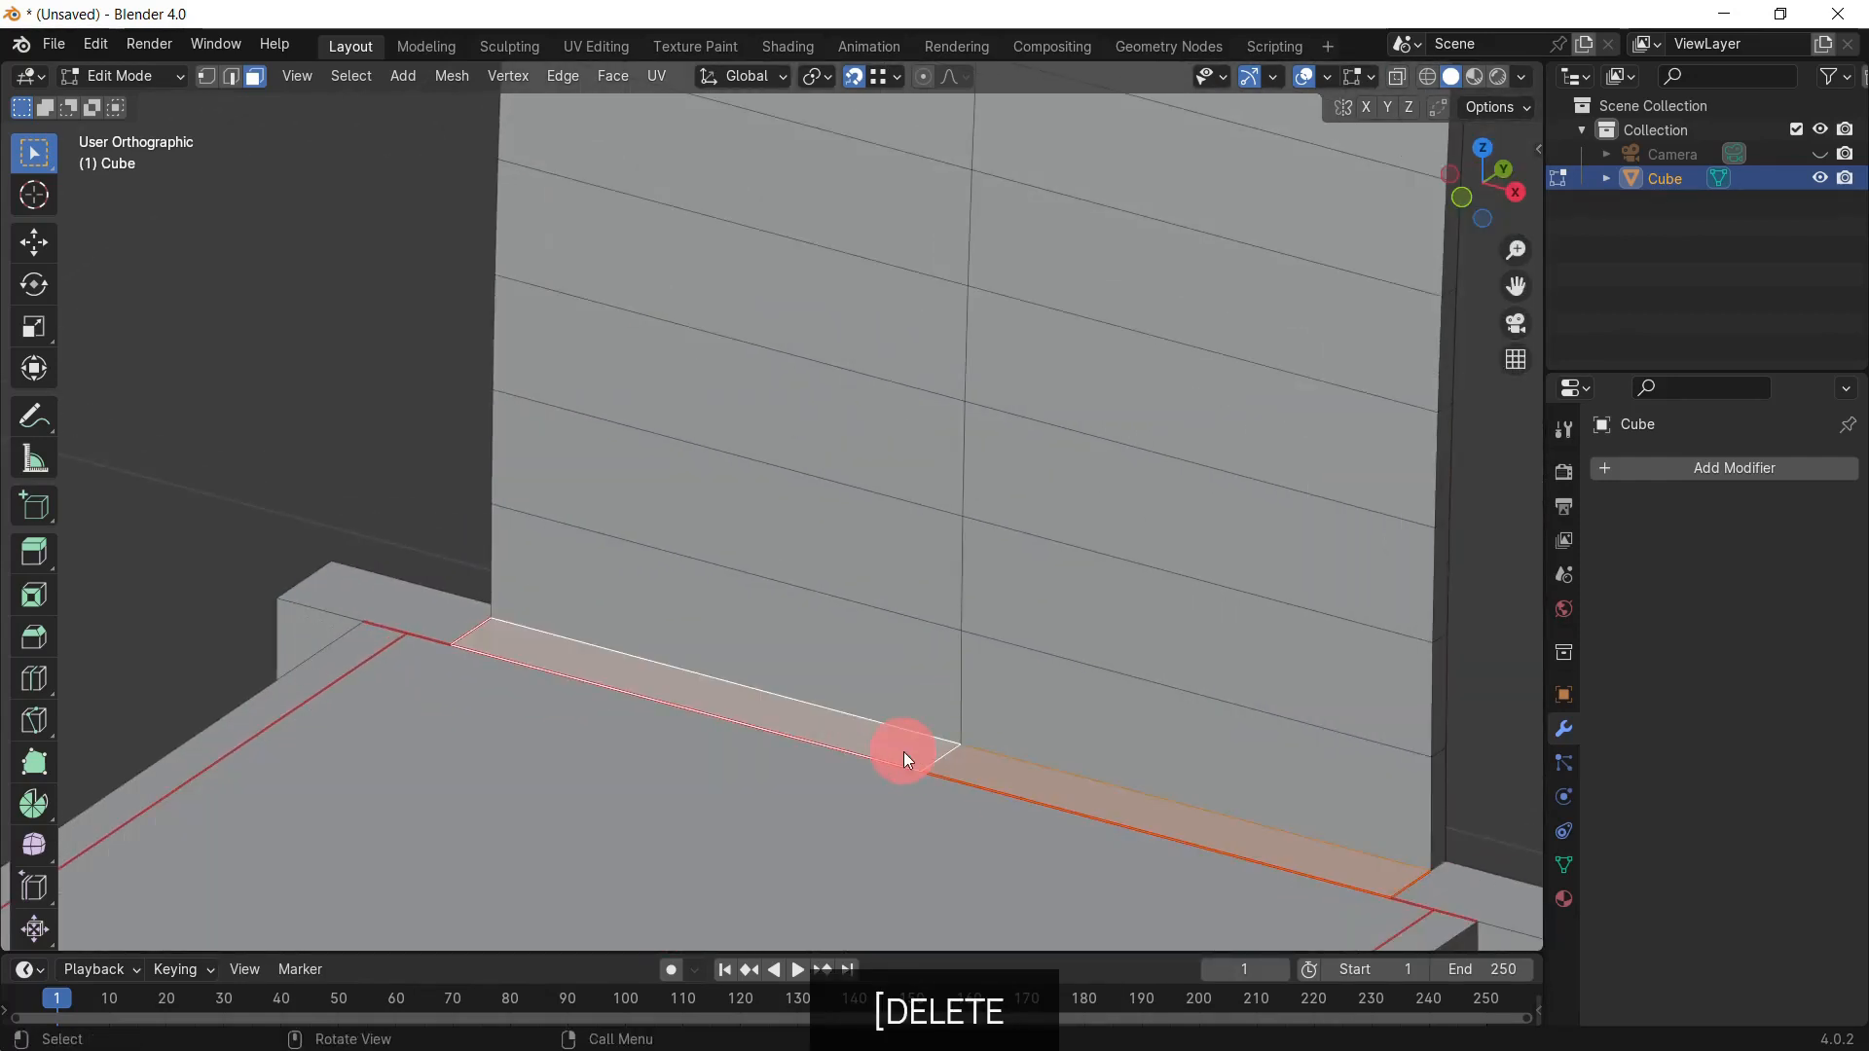
{"action": "key", "text": "Delete"}
{"action": "left_click", "coordinate": [904, 751]}
{"action": "scroll", "coordinate": [876, 730], "scroll_direction": "down", "scroll_amount": 5}
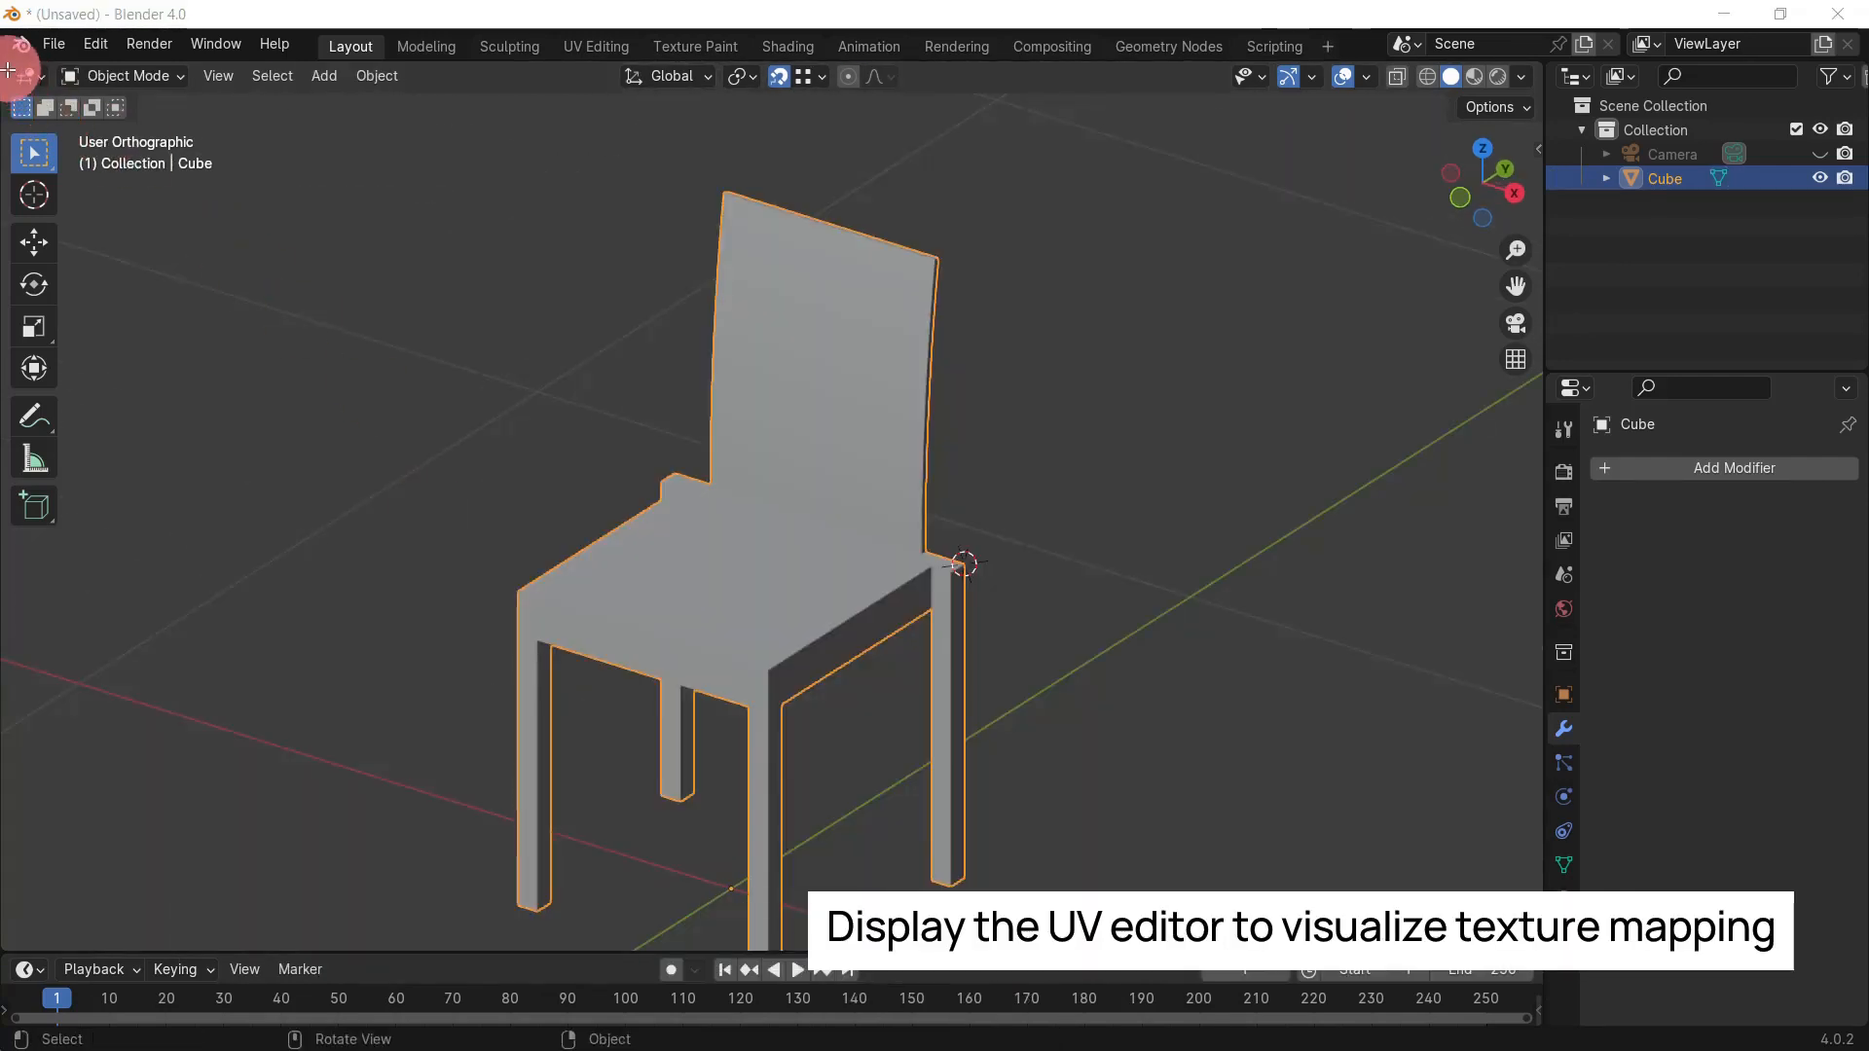
Step: Split the 3D viewport vertically, show the UV Editor in the new area and put the chair in Edit Mode
{"action": "left_click_drag", "start_coordinate": [8, 68], "coordinate": [854, 465]}
{"action": "left_click", "coordinate": [45, 84]}
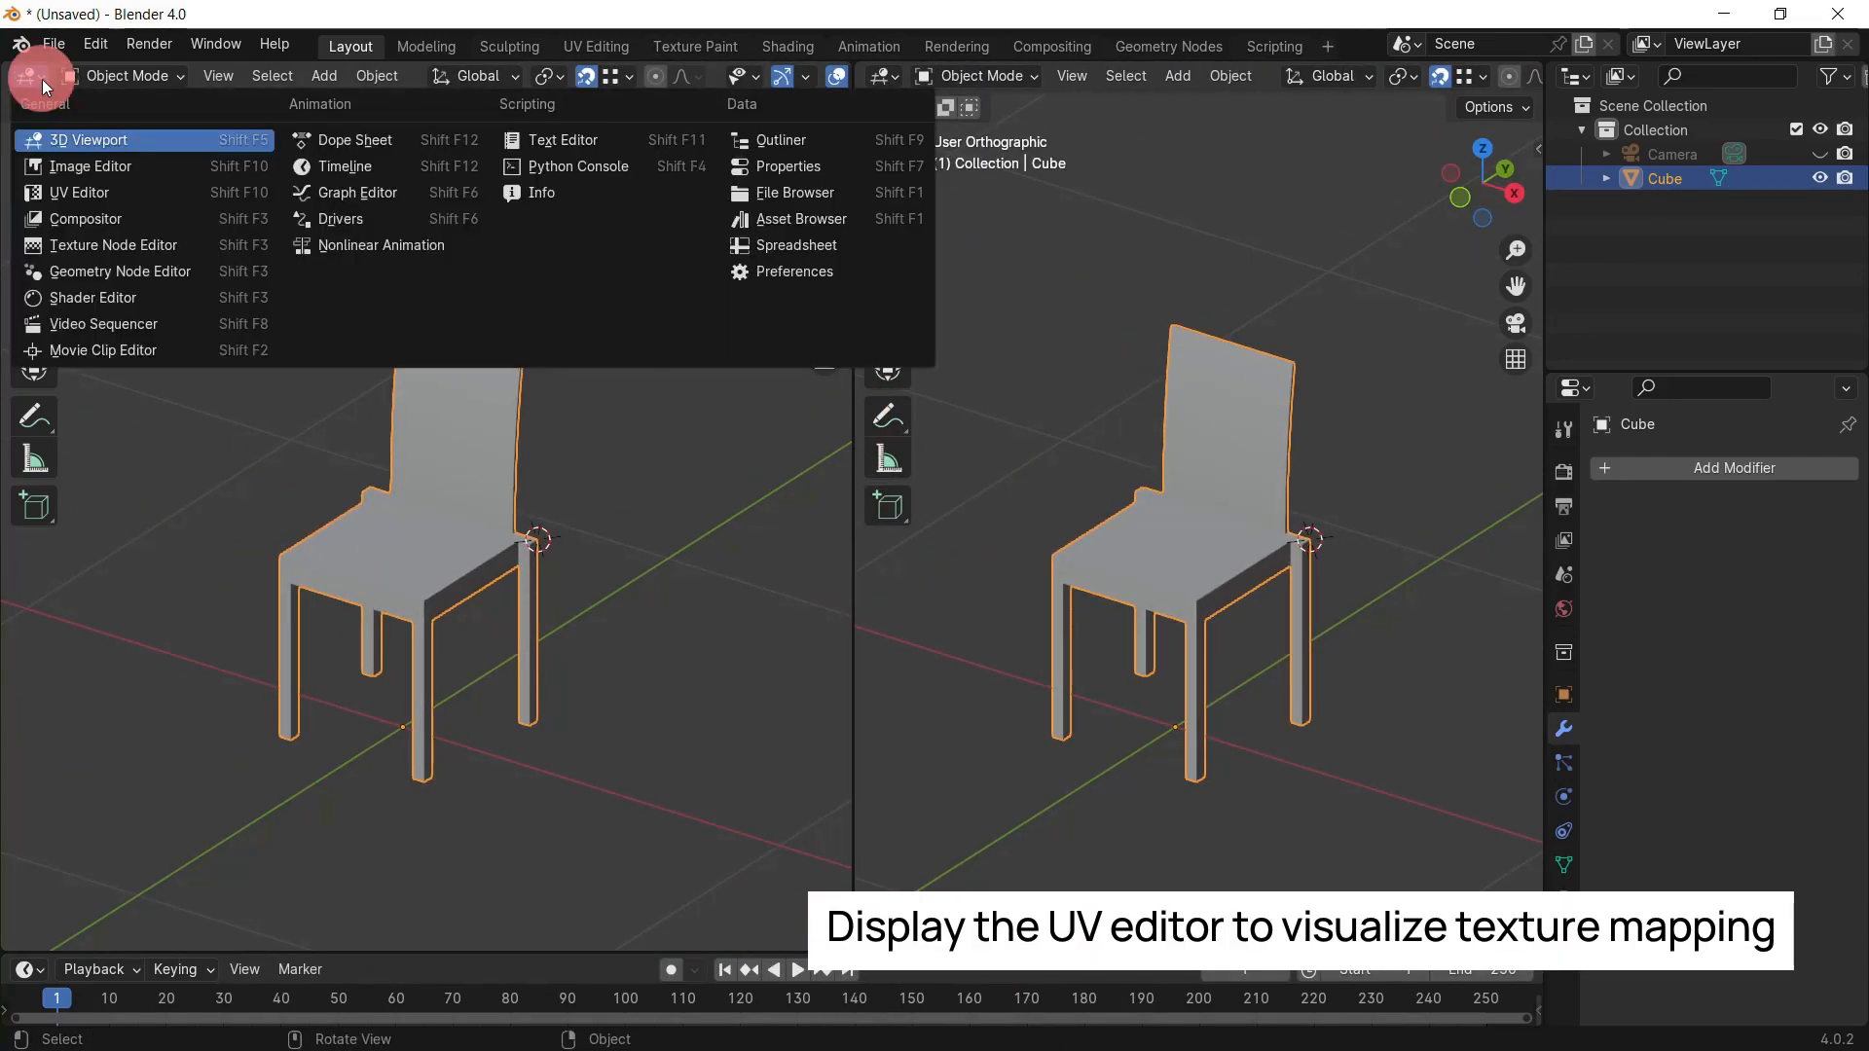
{"action": "left_click", "coordinate": [142, 191]}
{"action": "key", "text": "Tab"}
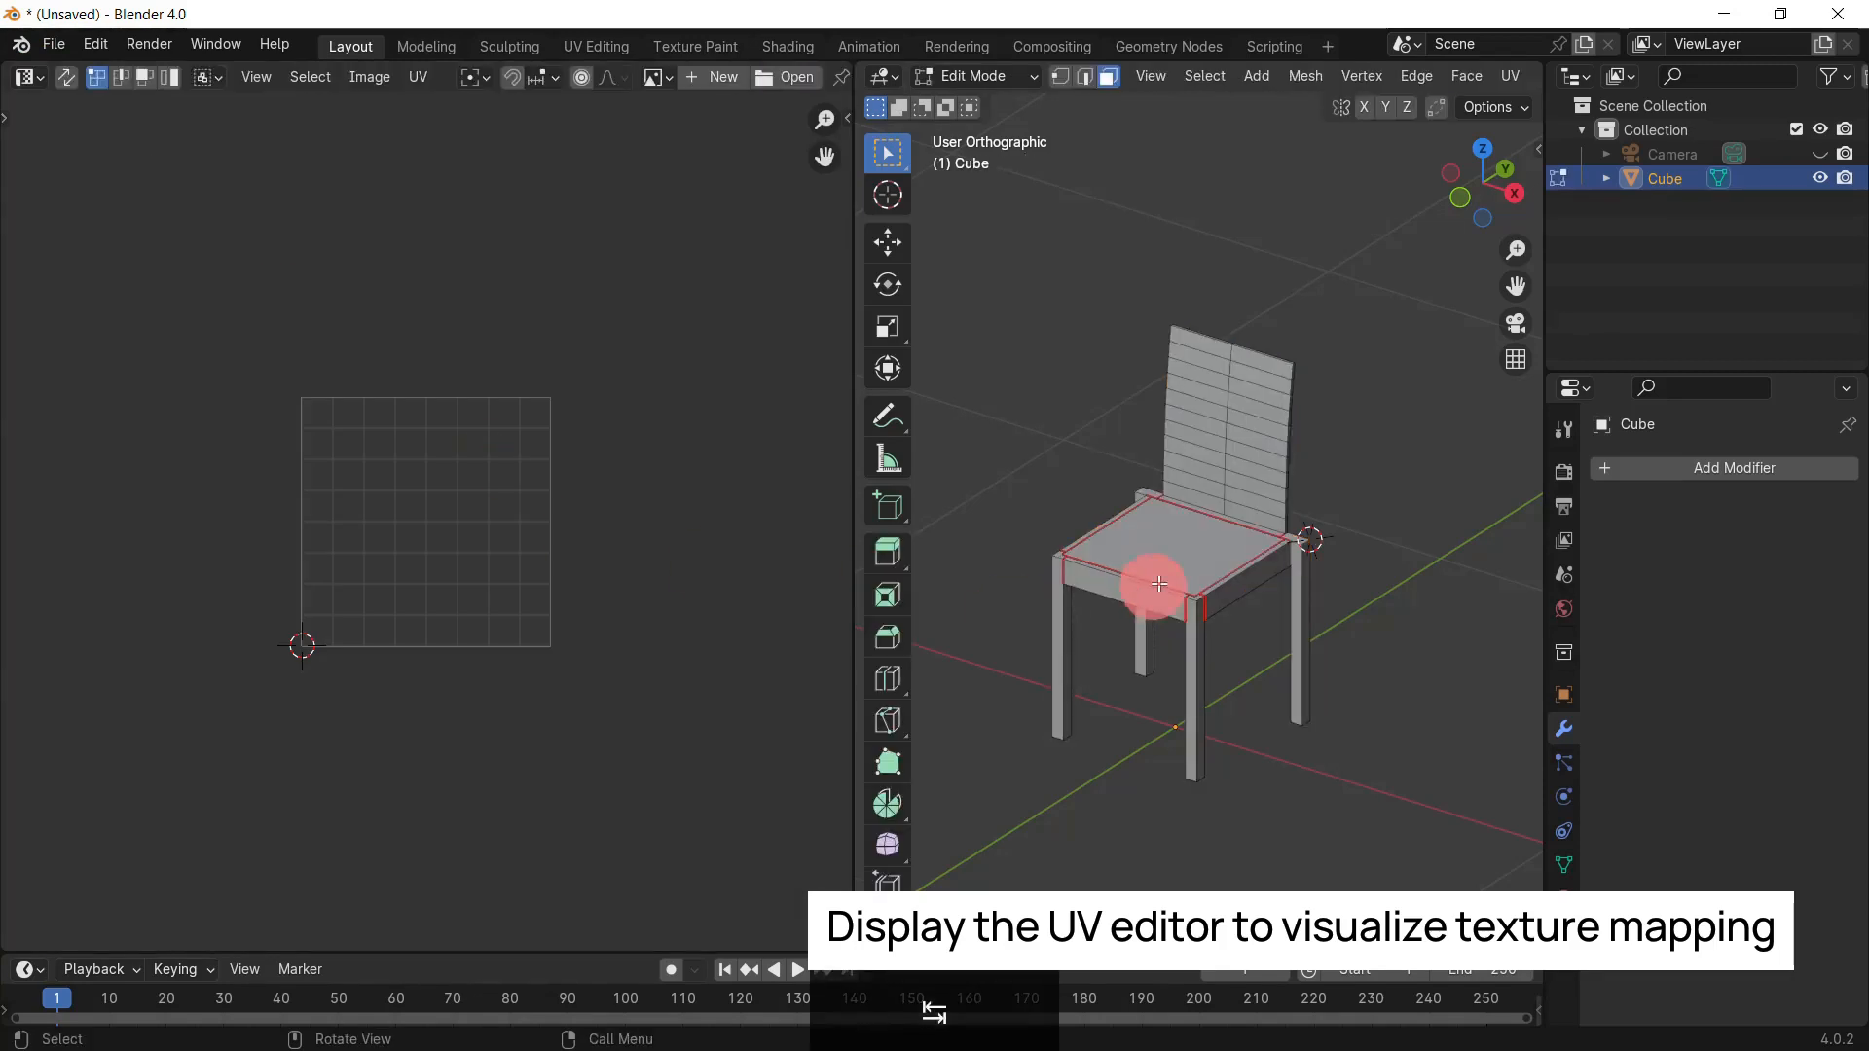
Step: Unwrap all the chair's faces with Smart UV Project using an island margin of 0.060
{"action": "scroll", "coordinate": [1129, 600], "scroll_direction": "up", "scroll_amount": 2}
{"action": "key", "text": "a"}
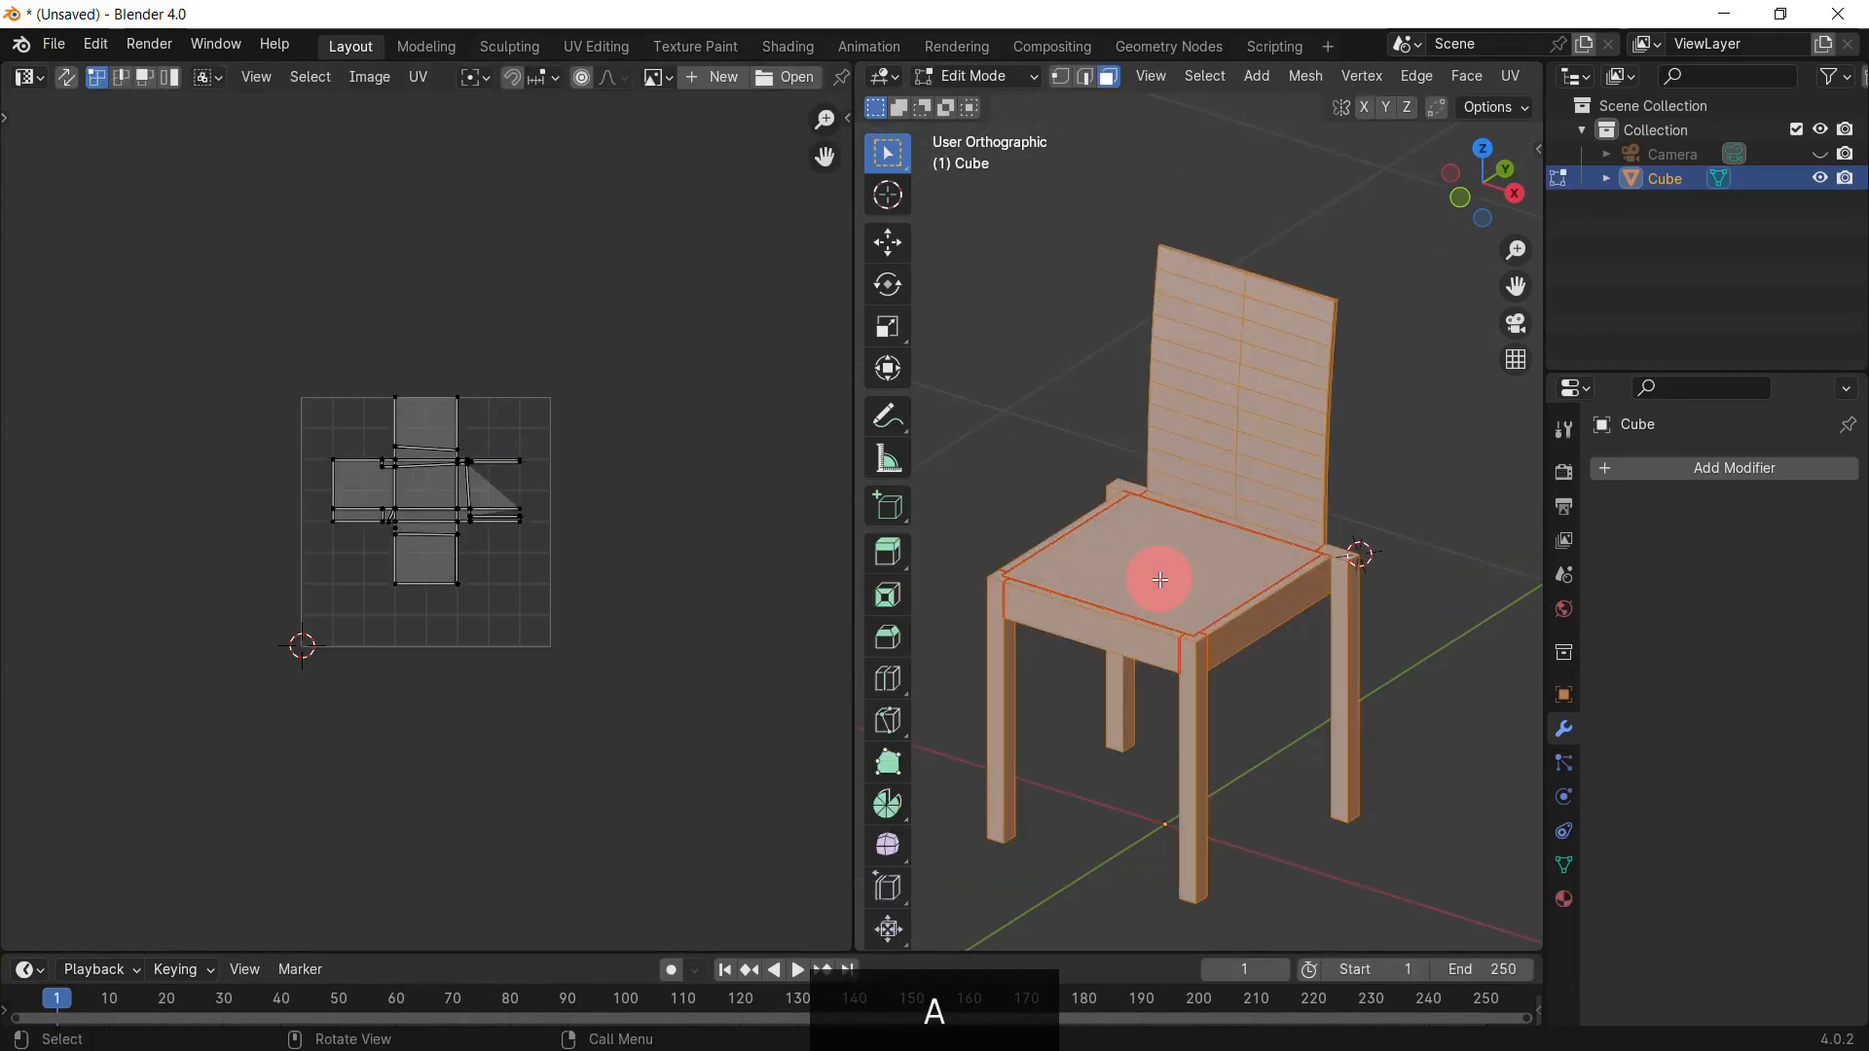
{"action": "scroll", "coordinate": [406, 562], "scroll_direction": "up", "scroll_amount": 4}
{"action": "key", "text": "u"}
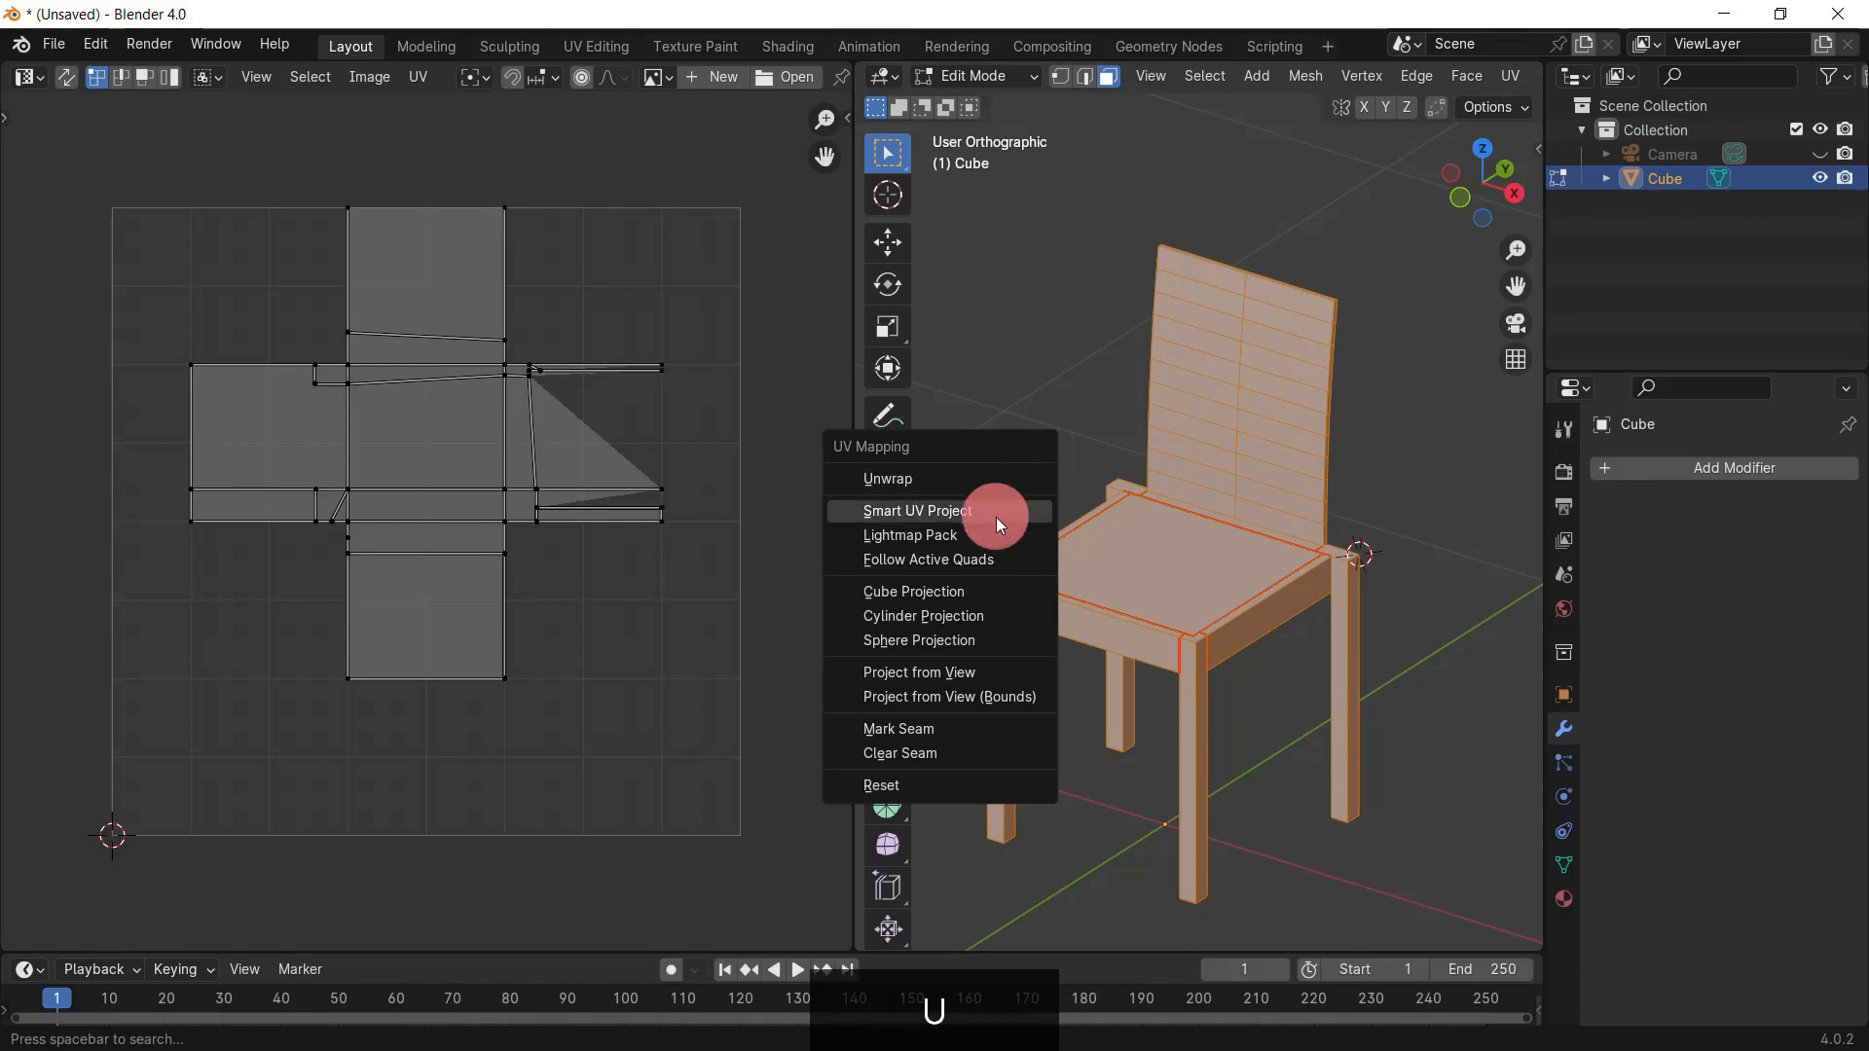
{"action": "left_click", "coordinate": [1010, 512]}
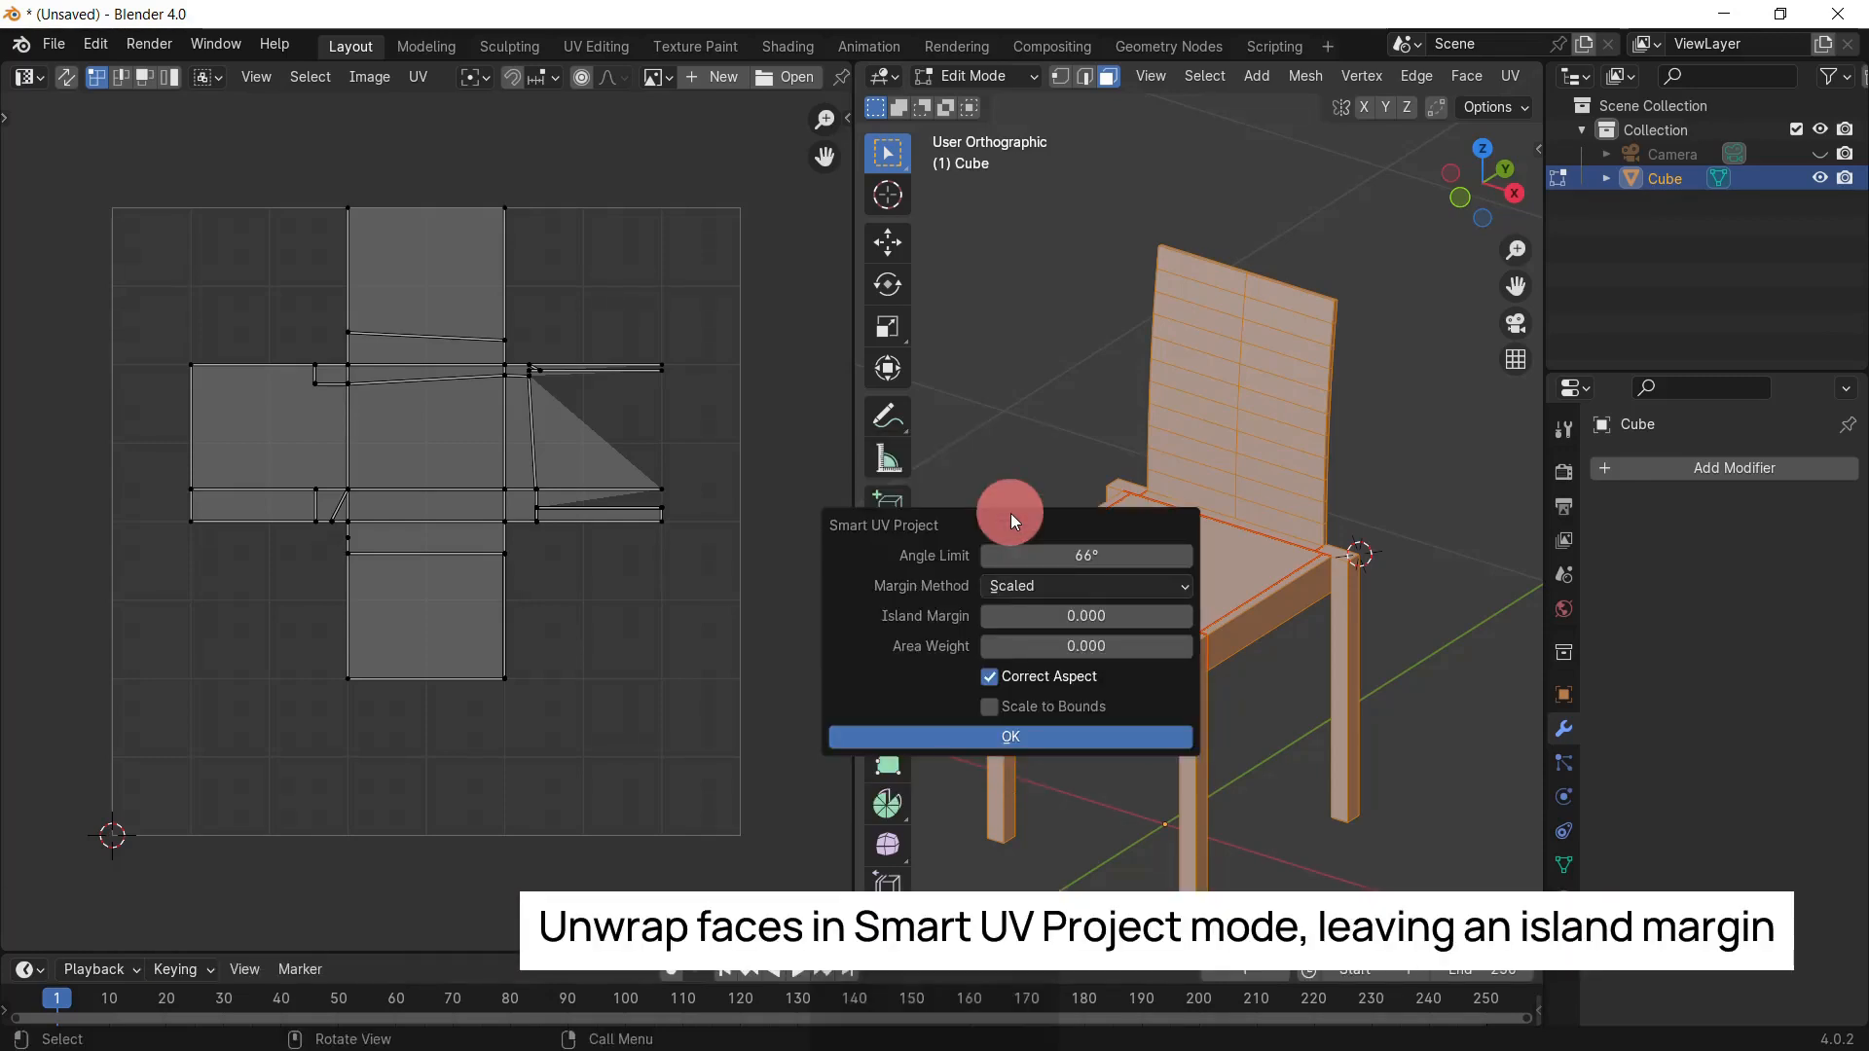
{"action": "left_click", "coordinate": [1036, 737]}
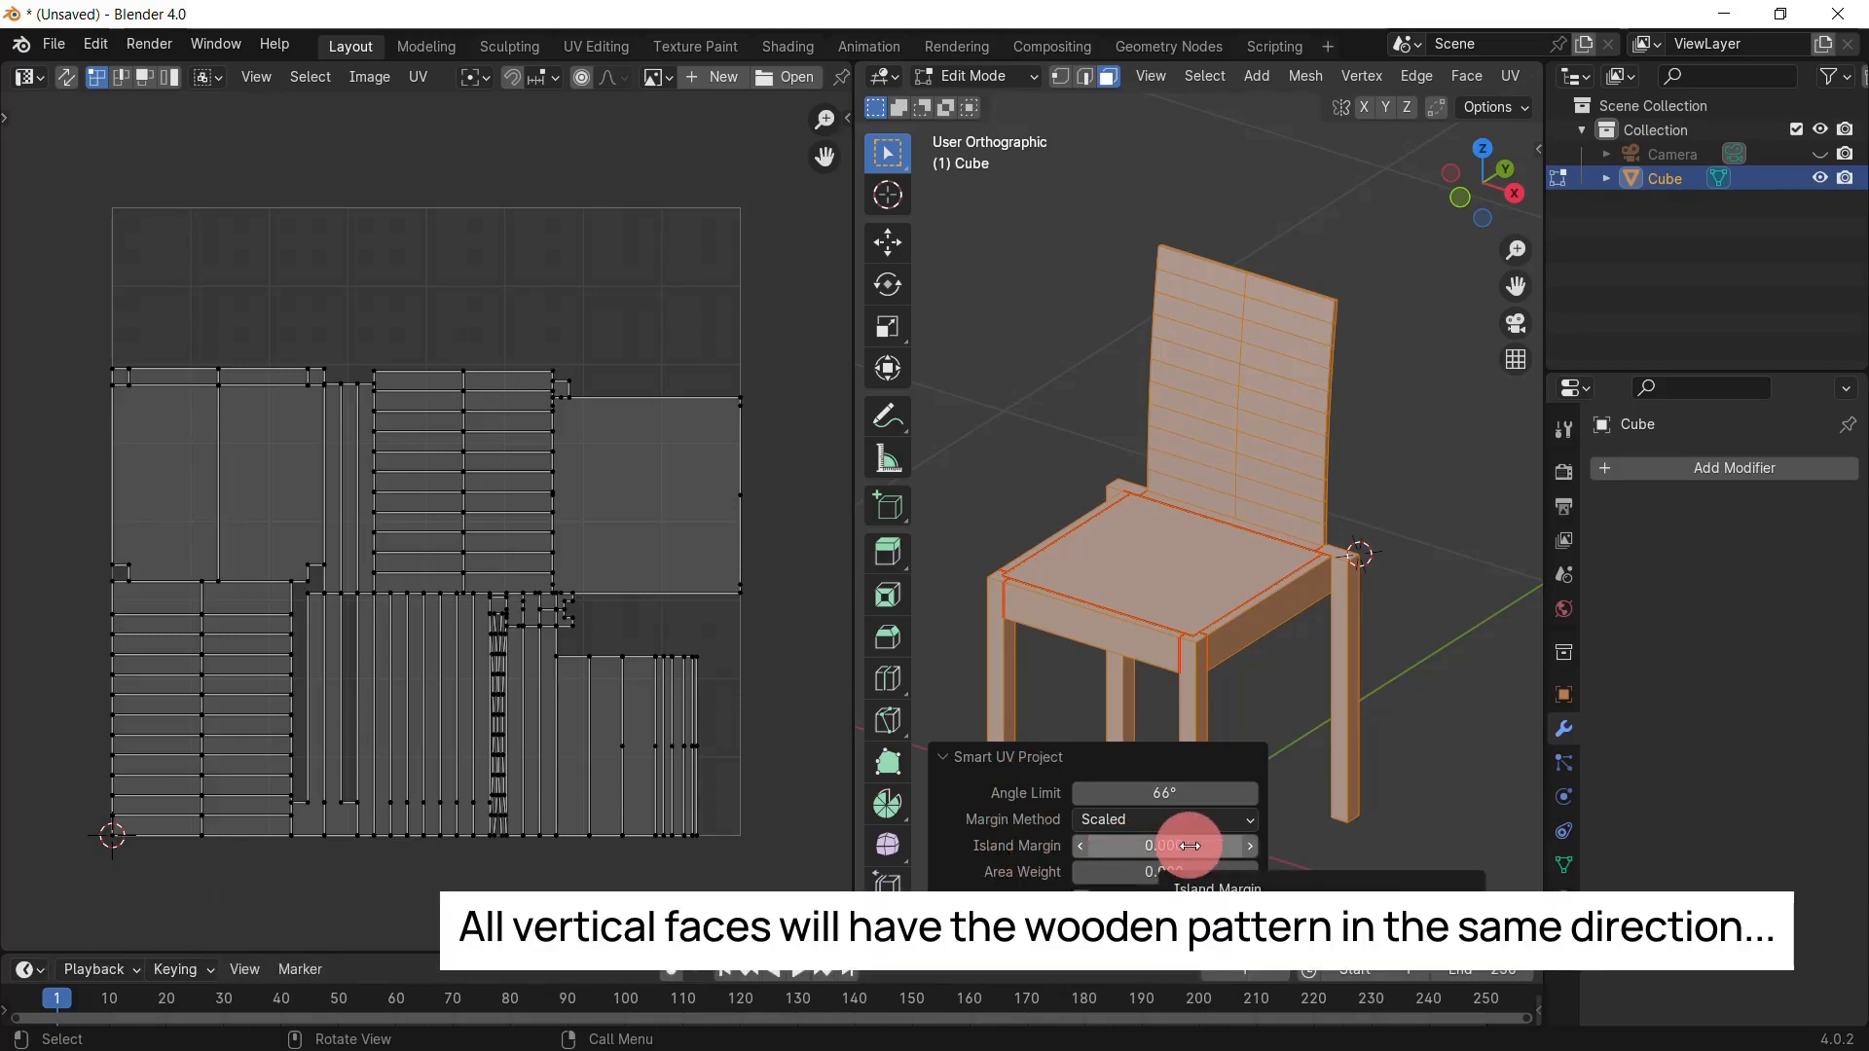
{"action": "left_click_drag", "start_coordinate": [1187, 846], "coordinate": [1221, 846]}
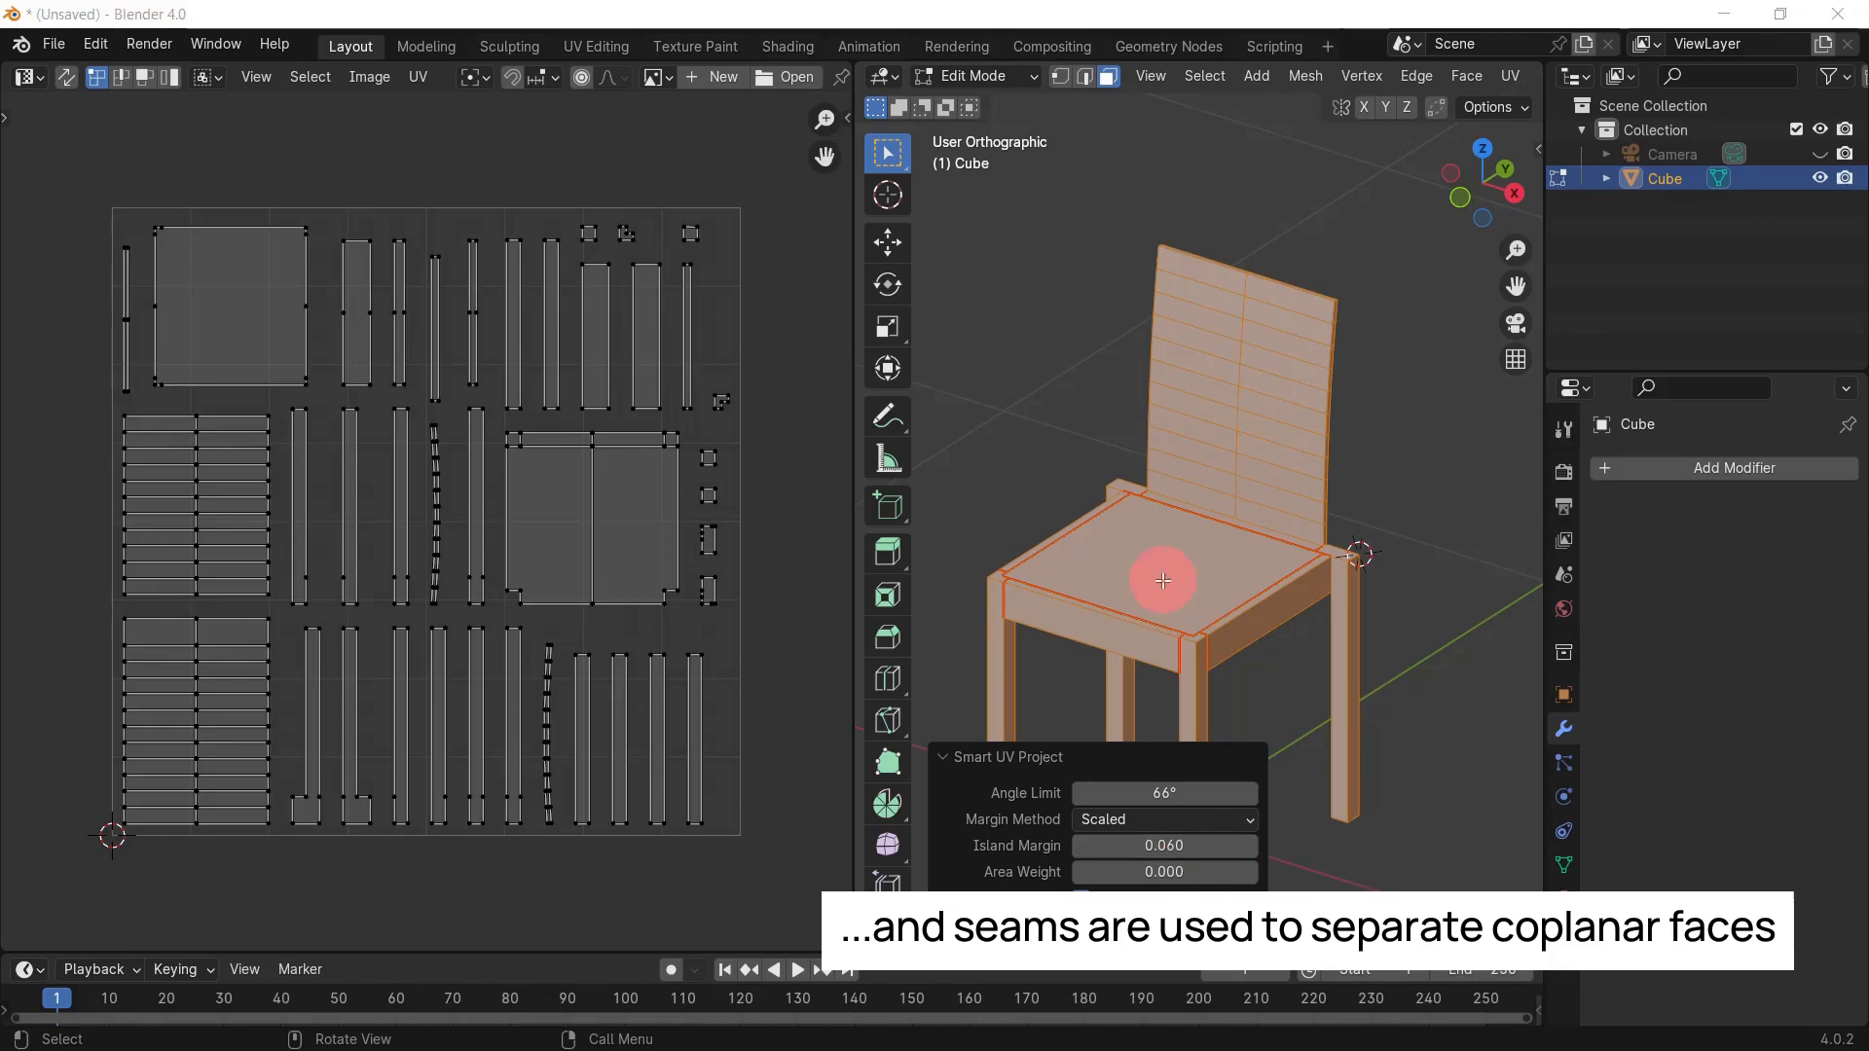
{"action": "left_click", "coordinate": [1266, 690]}
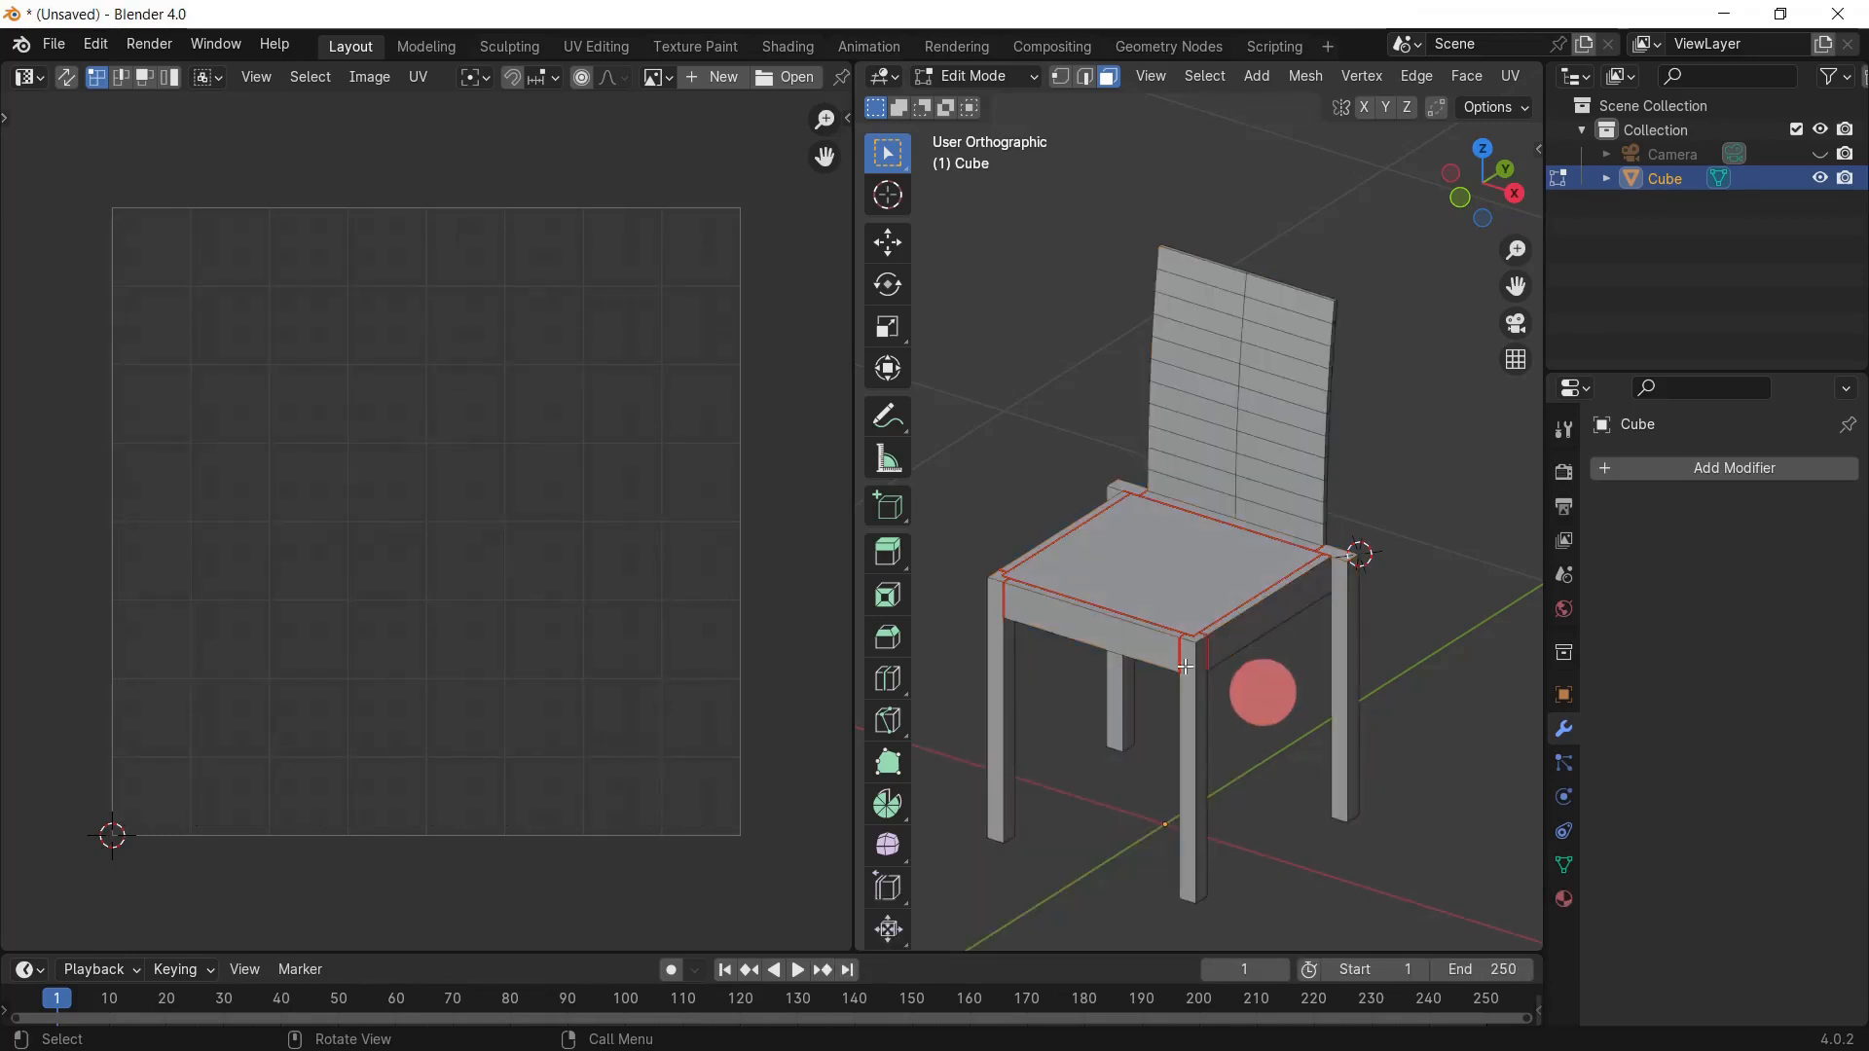
Step: Replace the UV Editor with the Shader Editor to show the chair material's nodes
{"action": "left_click", "coordinate": [50, 85]}
{"action": "left_click", "coordinate": [42, 78]}
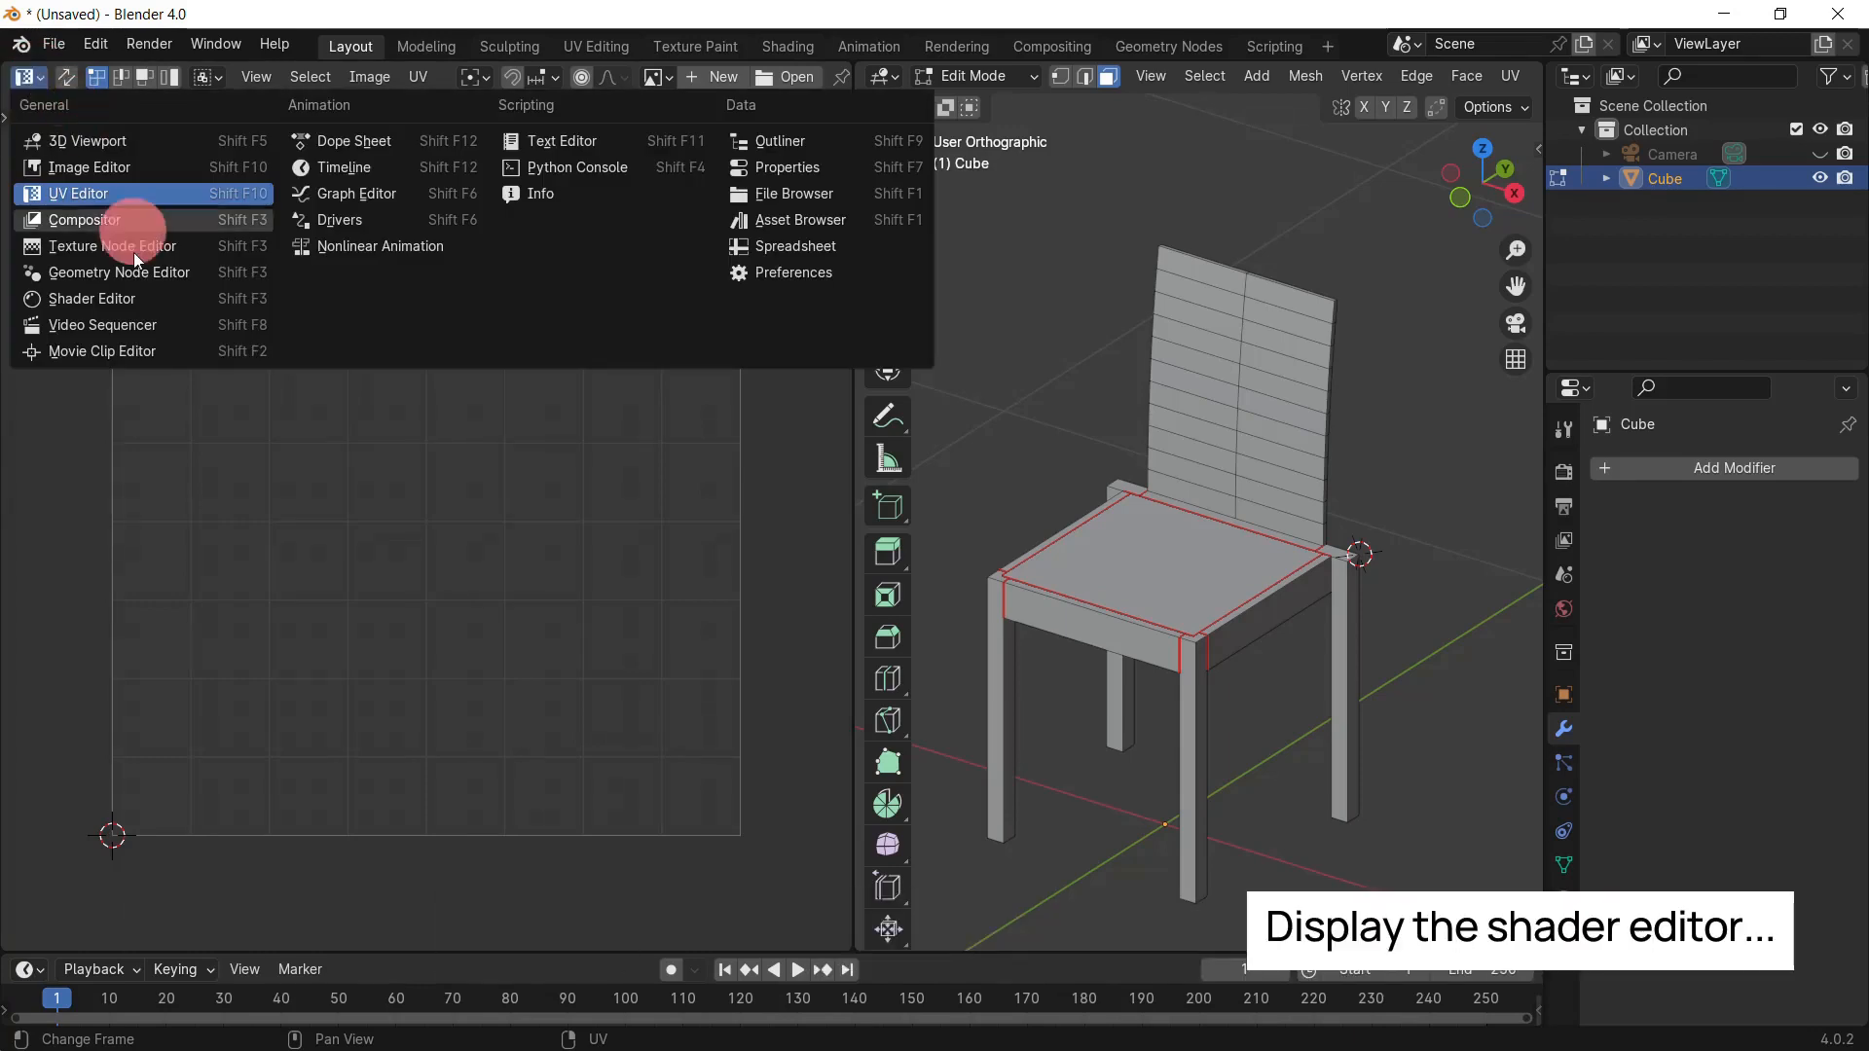
{"action": "left_click", "coordinate": [136, 295]}
{"action": "left_click_drag", "start_coordinate": [585, 419], "coordinate": [828, 476]}
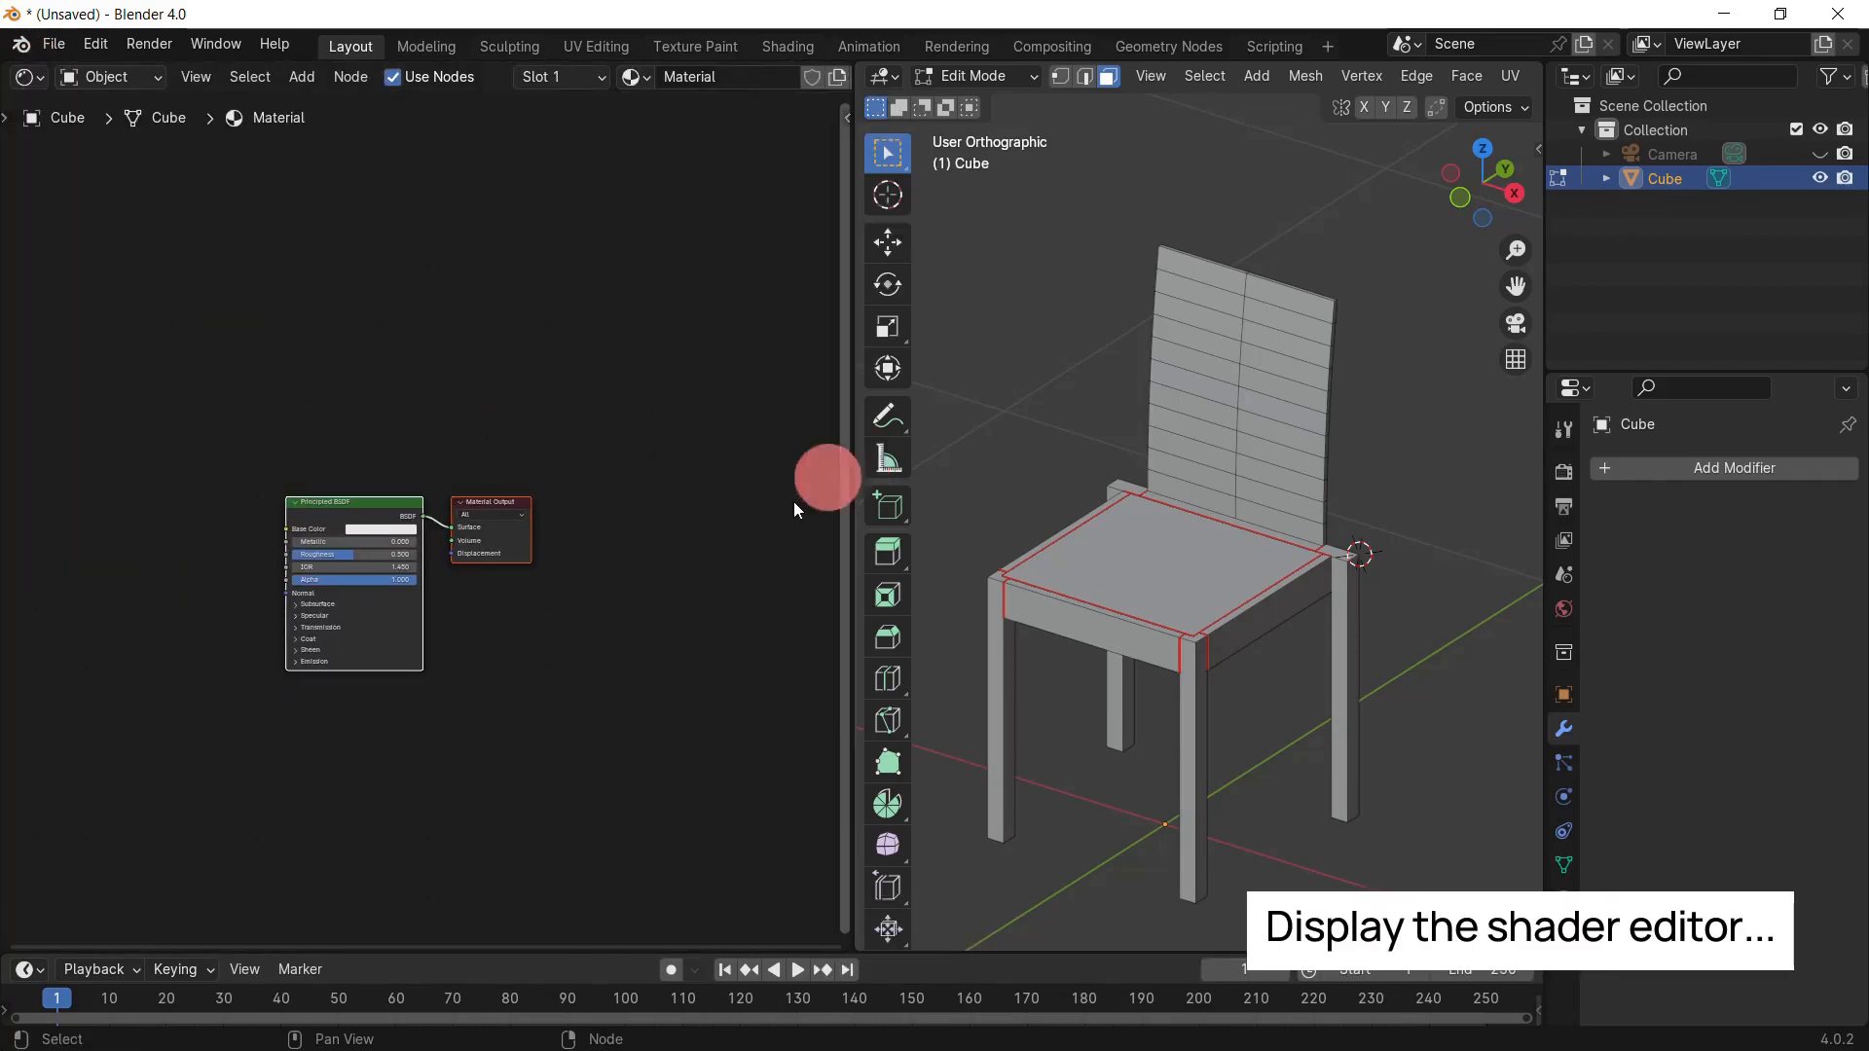
{"action": "scroll", "coordinate": [389, 720], "scroll_direction": "up", "scroll_amount": 2}
{"action": "middle_click_drag", "start_coordinate": [375, 782], "coordinate": [523, 686]}
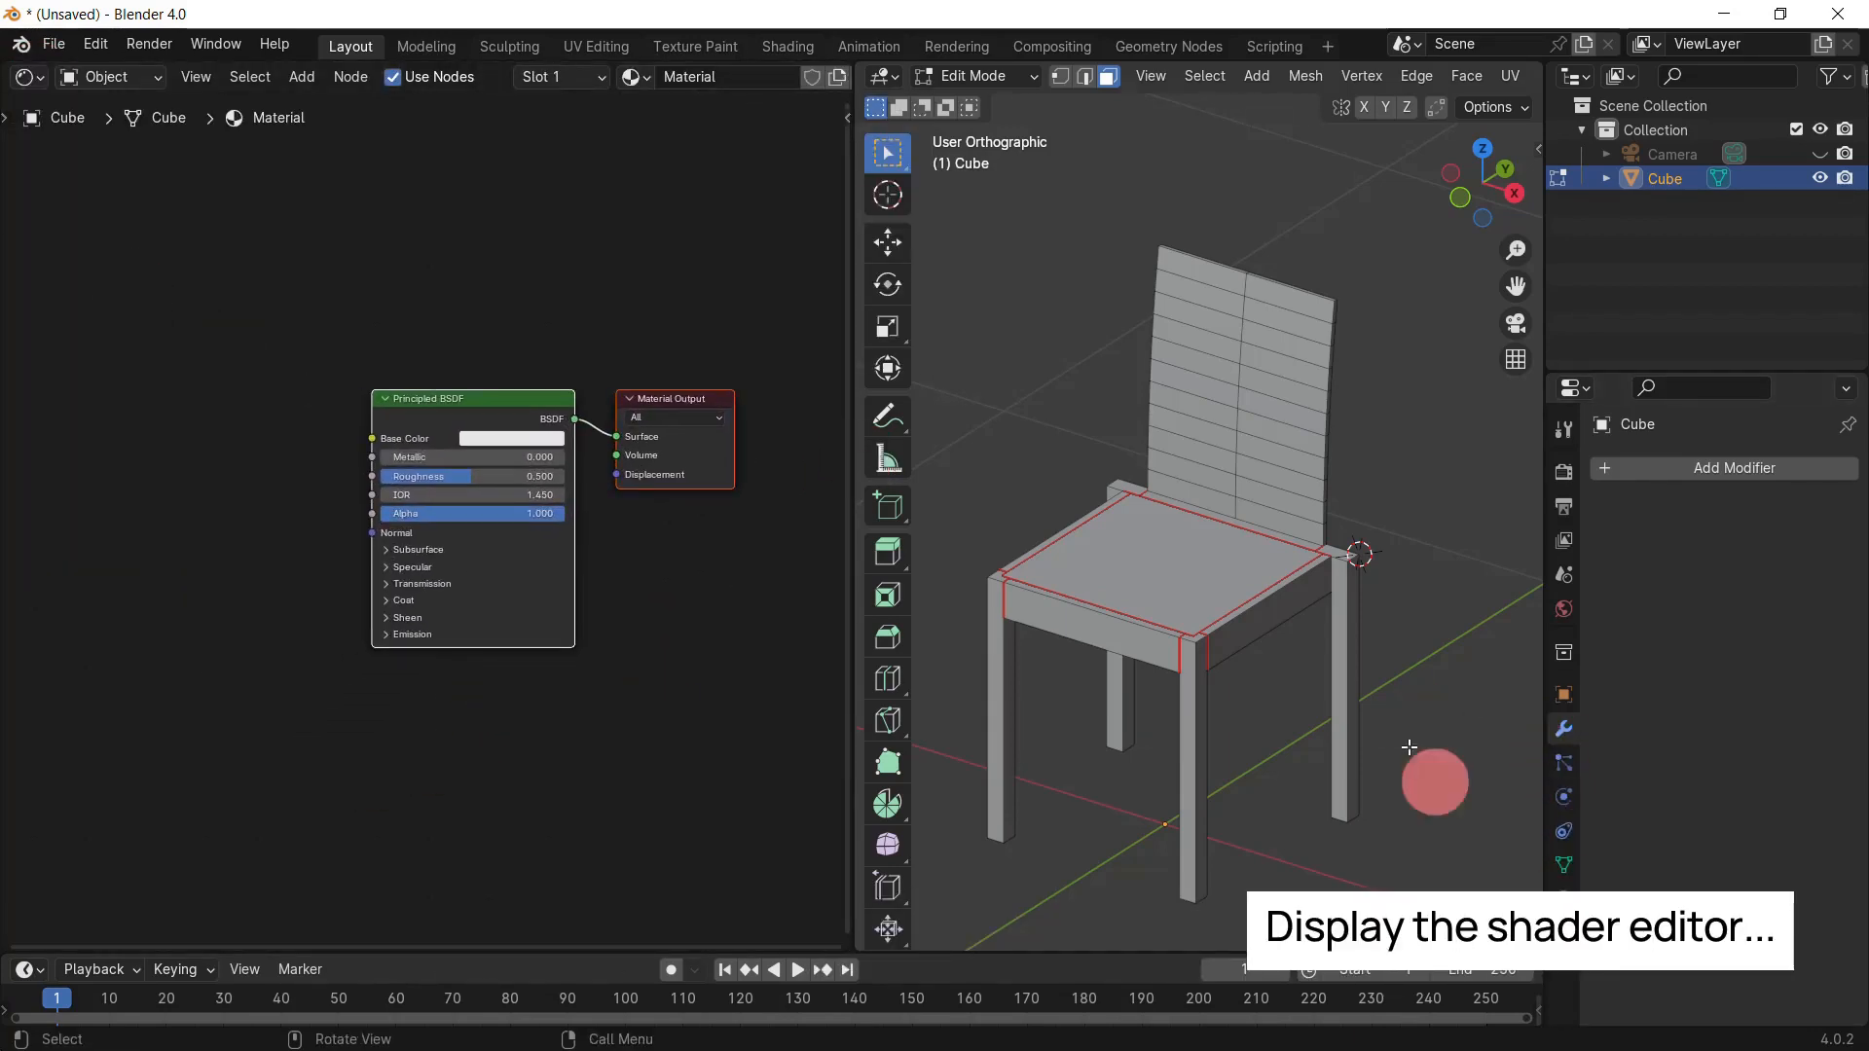
Step: Return to Object Mode and rename the chair's material to Wood
{"action": "key", "text": "Tab"}
{"action": "left_click", "coordinate": [1564, 899]}
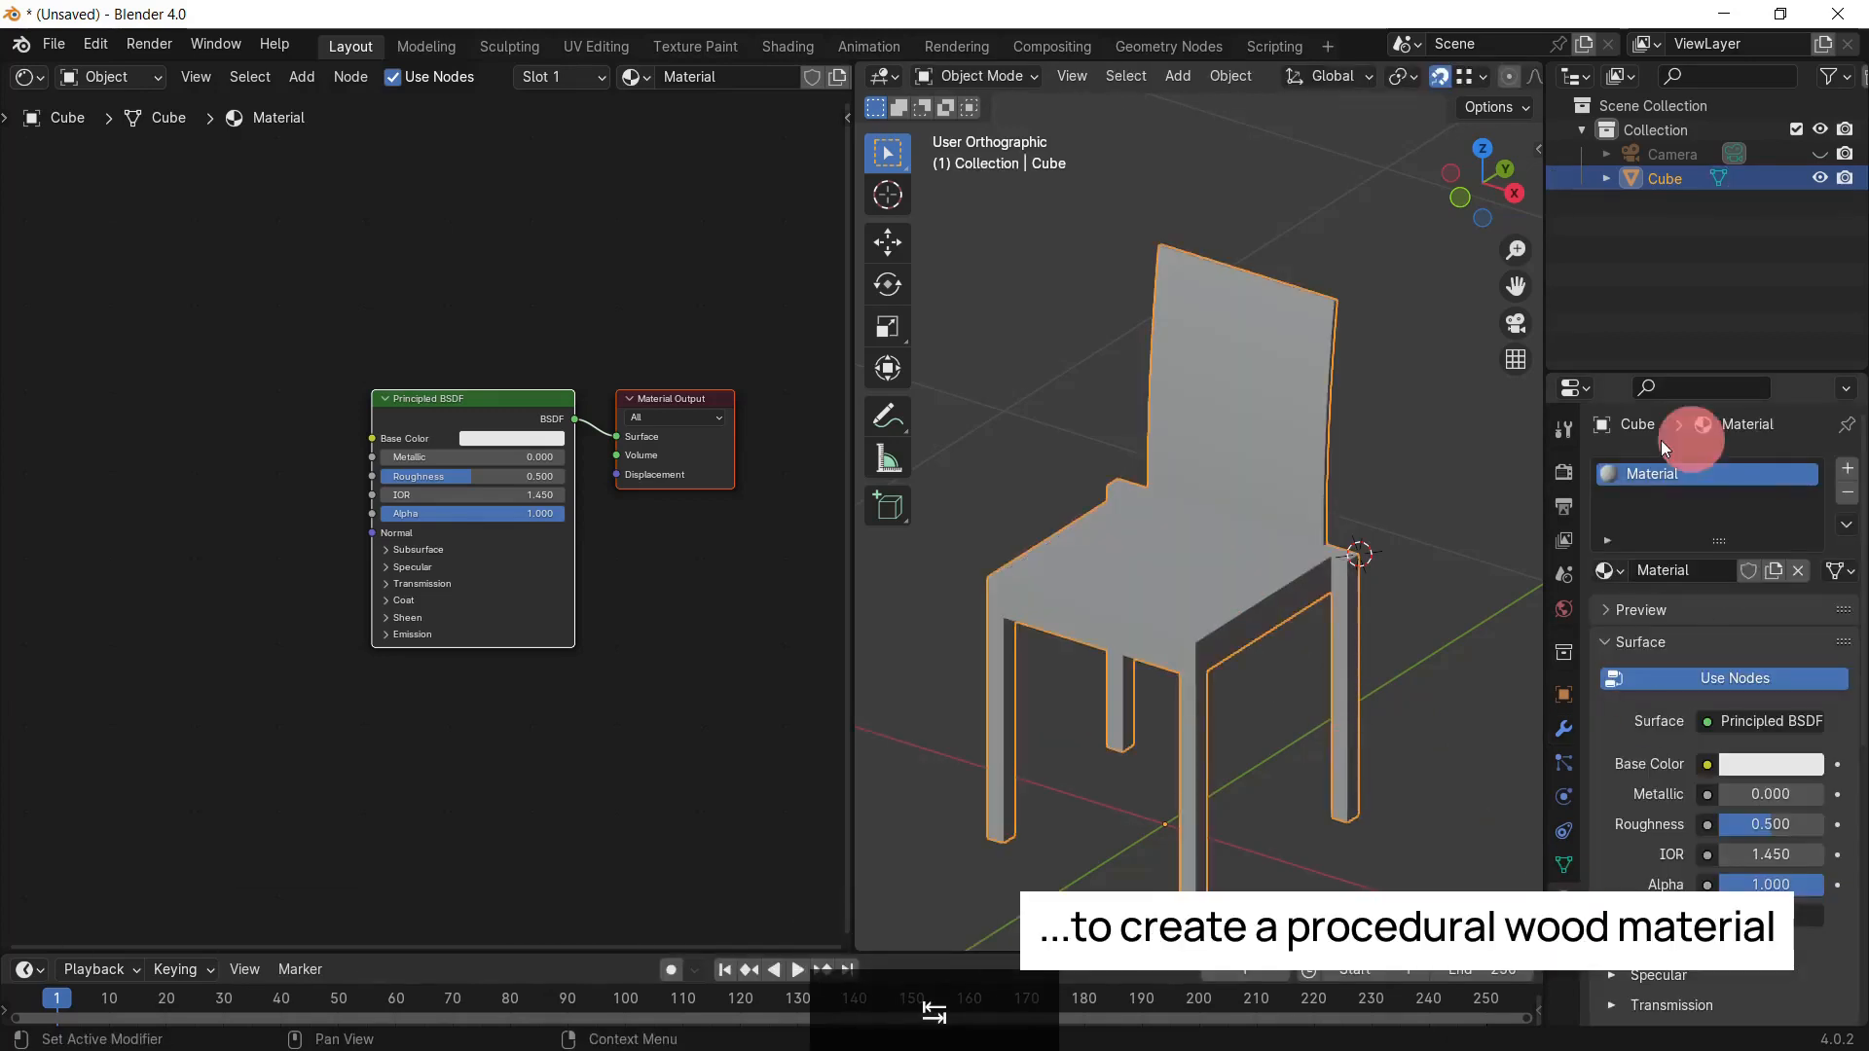
{"action": "left_click", "coordinate": [1698, 570]}
{"action": "type", "text": "Wood"}
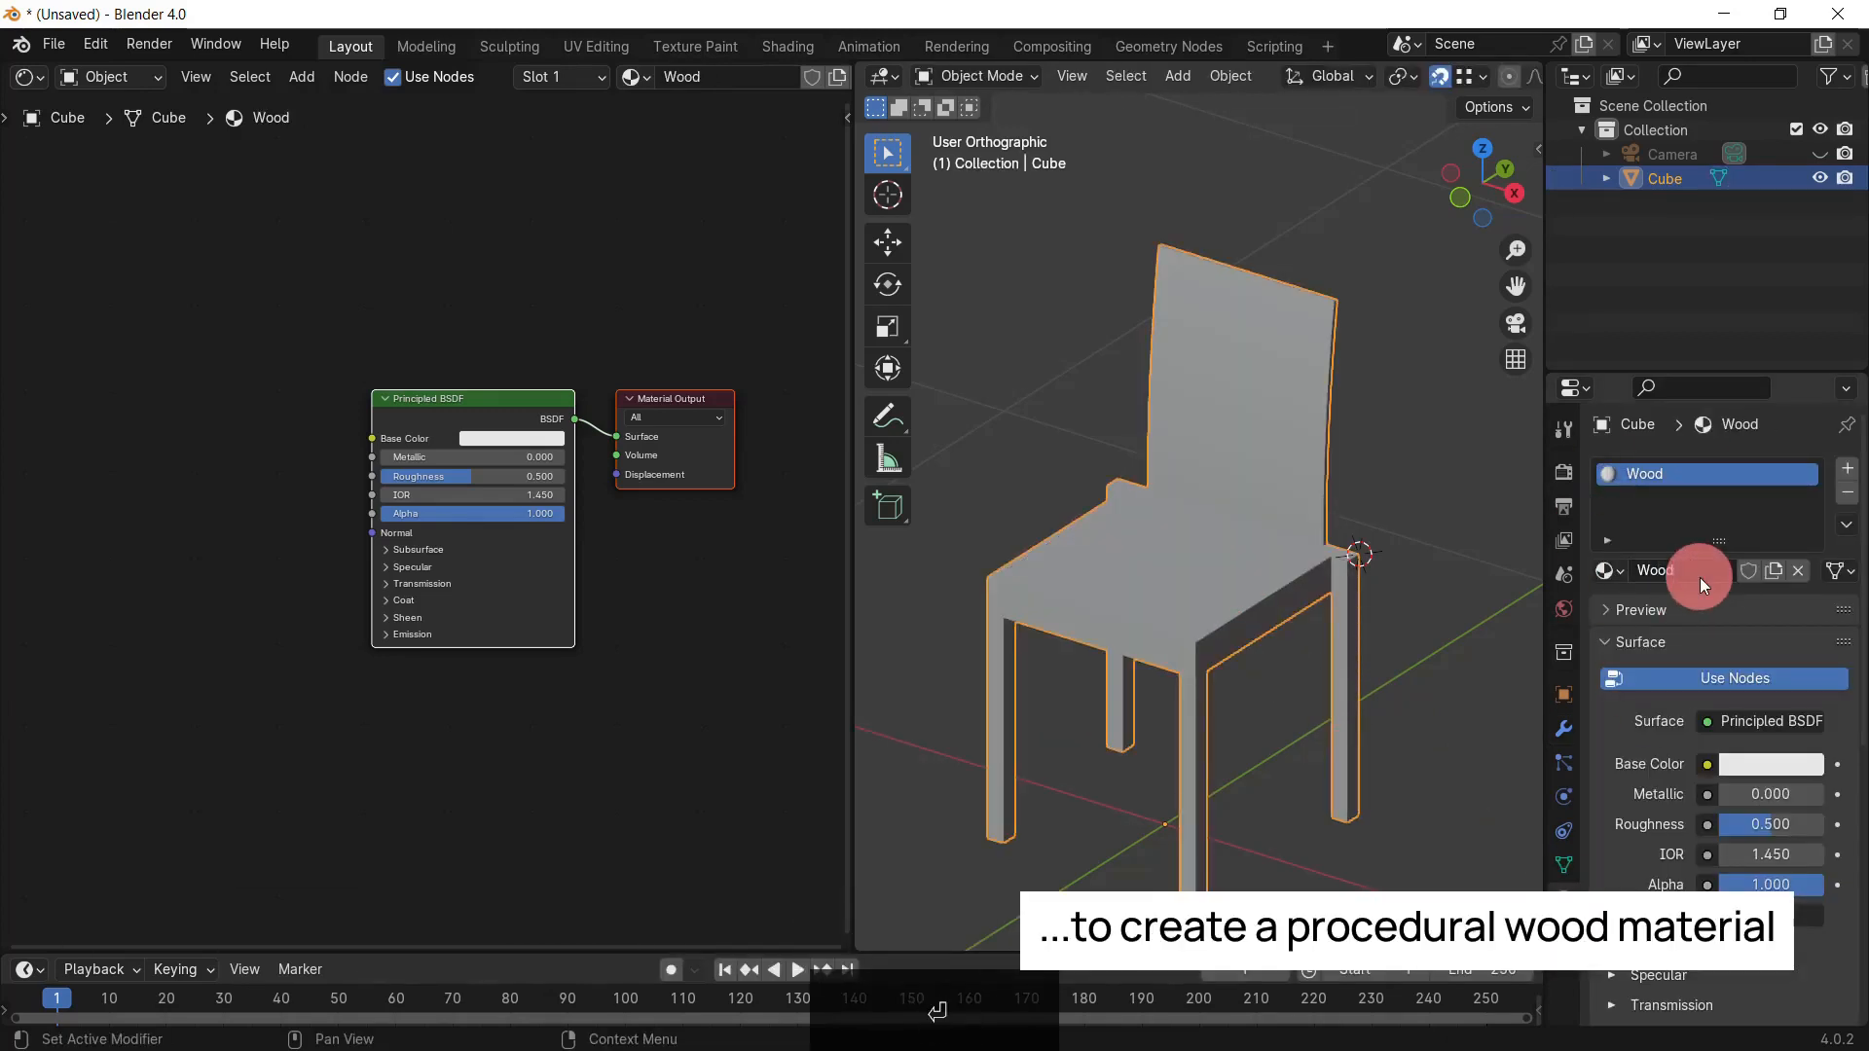
Step: Switch the 3D viewport to Material Preview shading with the chair framed closely
{"action": "scroll", "coordinate": [1427, 82], "scroll_direction": "down", "scroll_amount": 6}
{"action": "left_click", "coordinate": [1530, 76]}
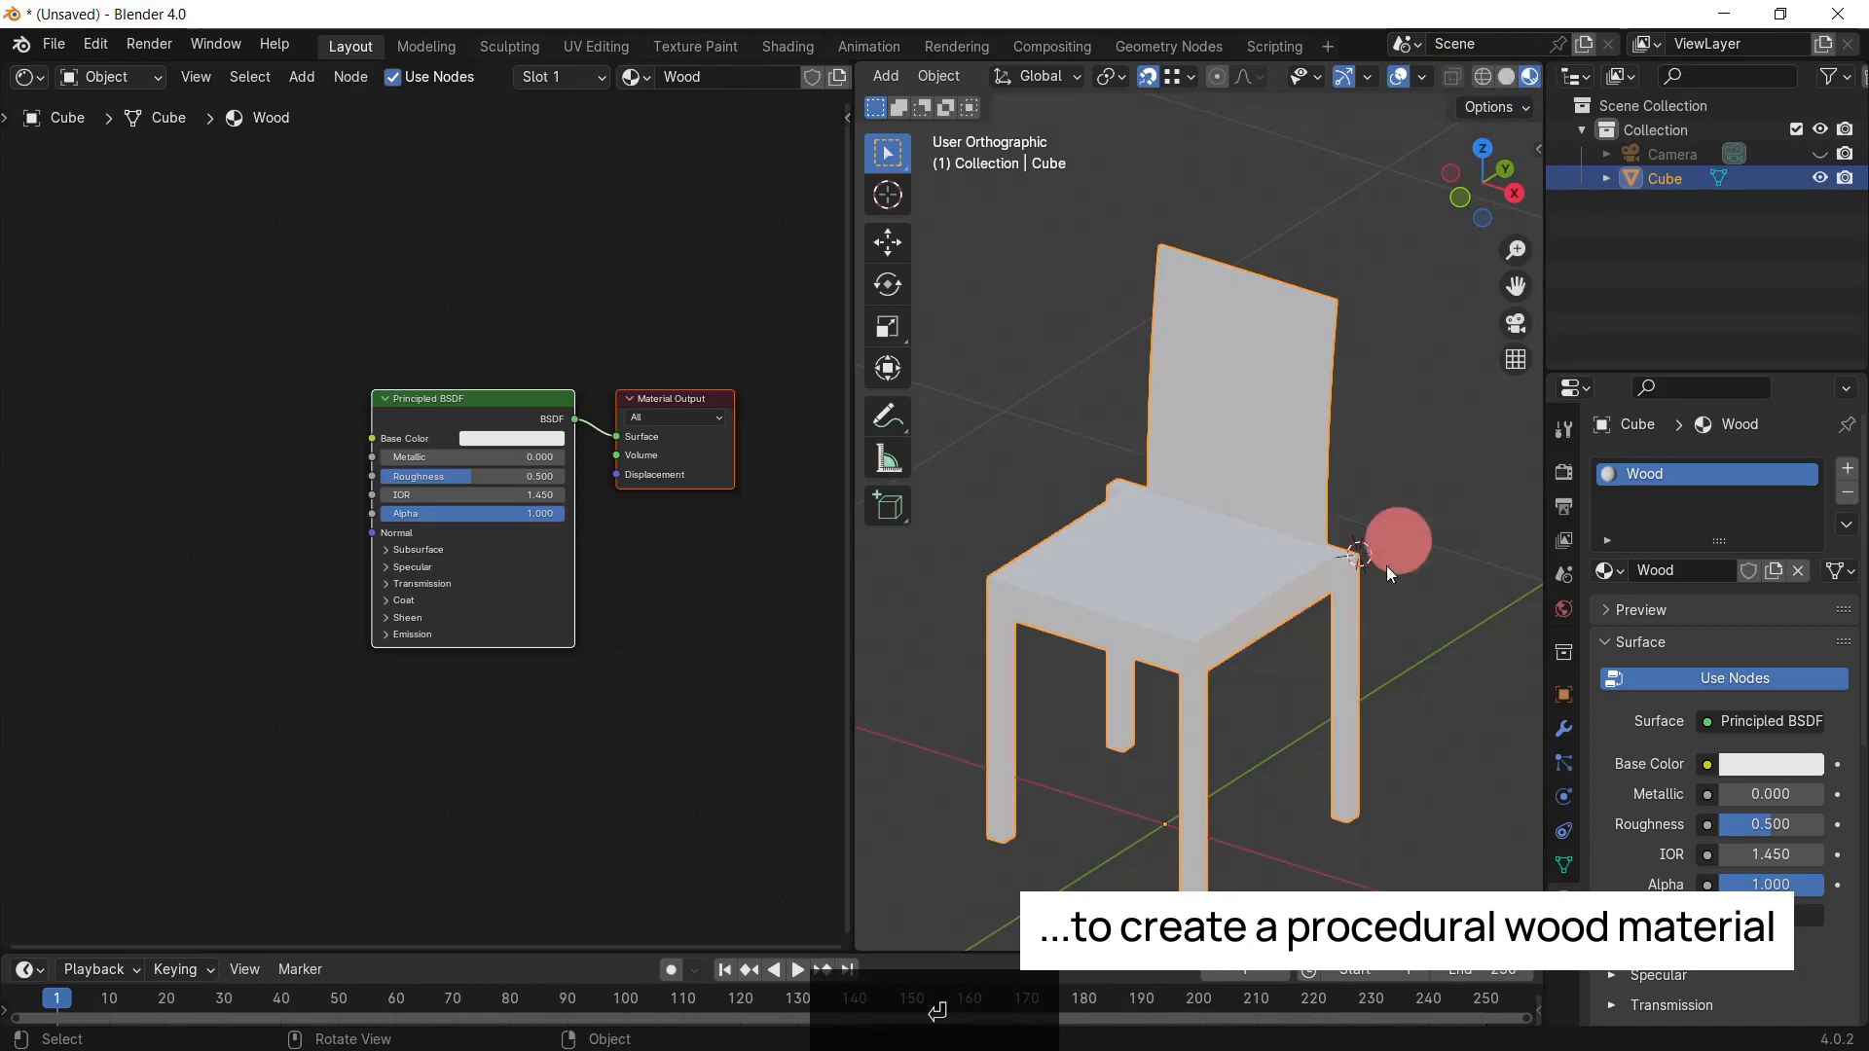
{"action": "scroll", "coordinate": [1247, 543], "scroll_direction": "up", "scroll_amount": 3}
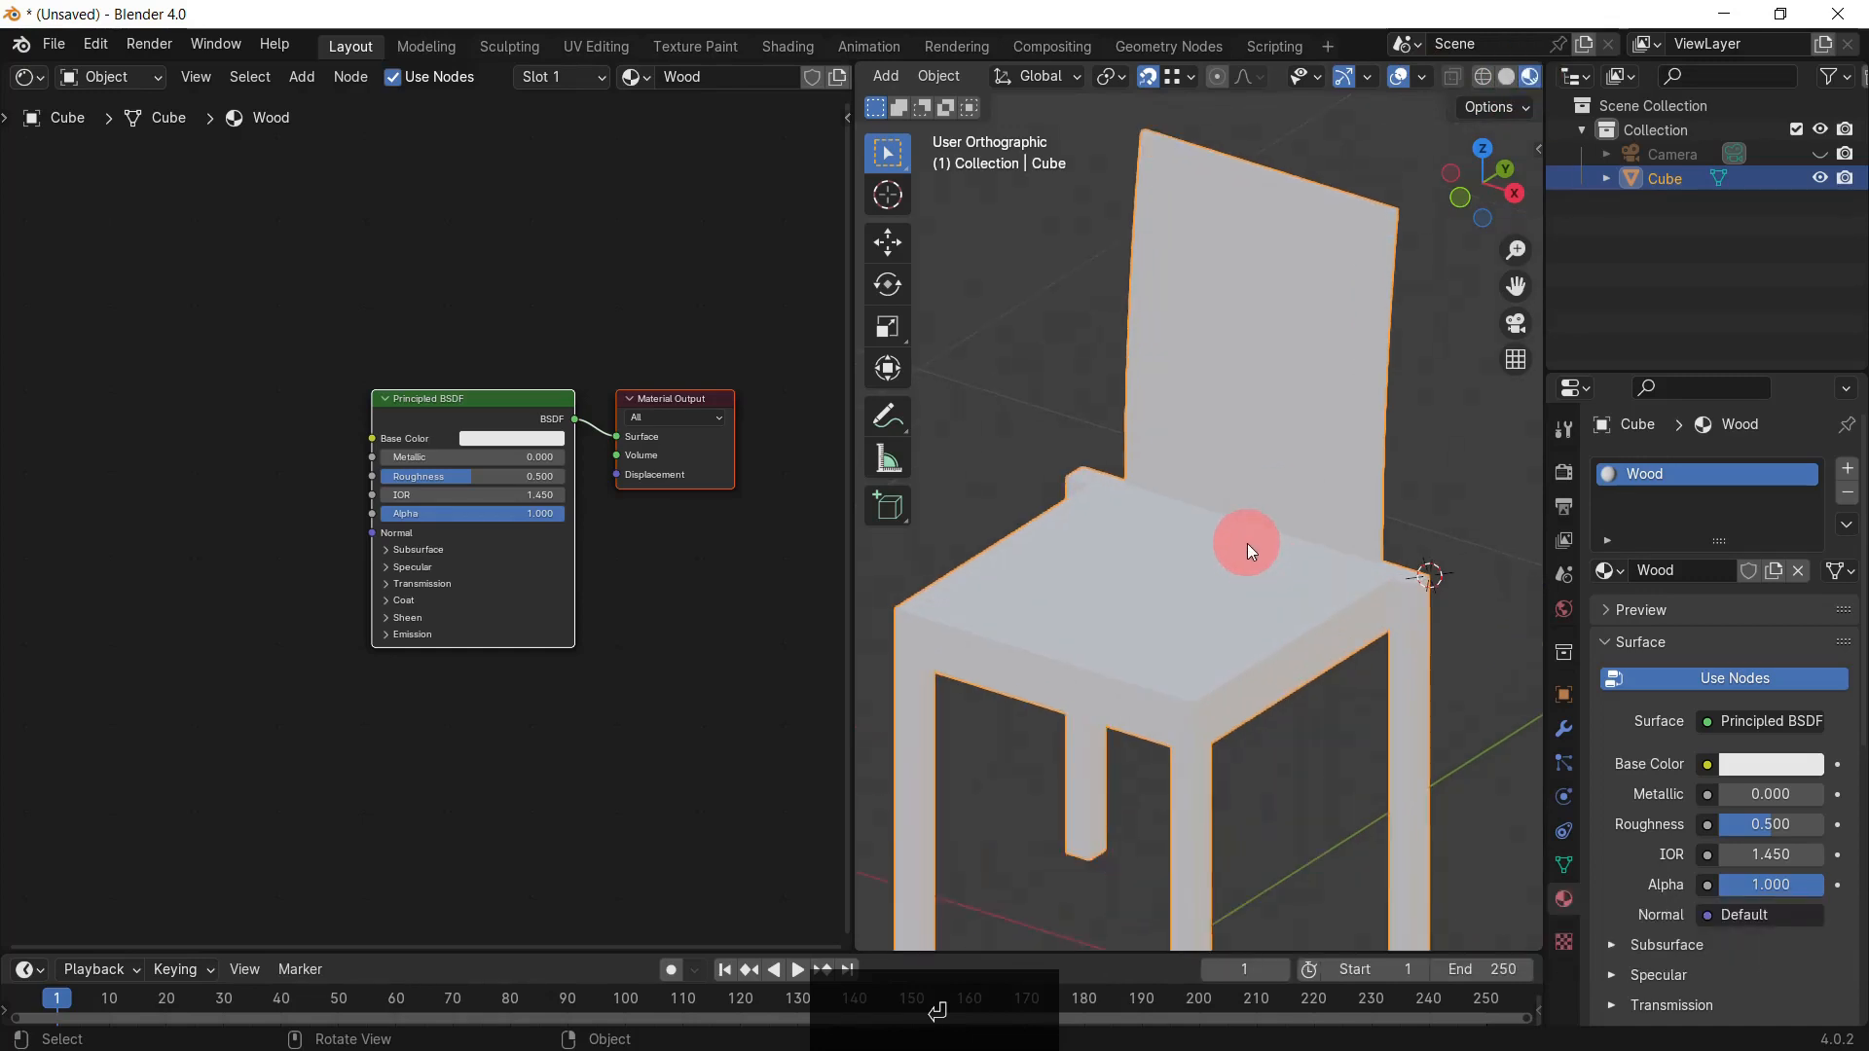
{"action": "middle_click_drag", "start_coordinate": [1279, 485], "coordinate": [1277, 493], "text": "shift"}
{"action": "scroll", "coordinate": [499, 430], "scroll_direction": "up", "scroll_amount": 4}
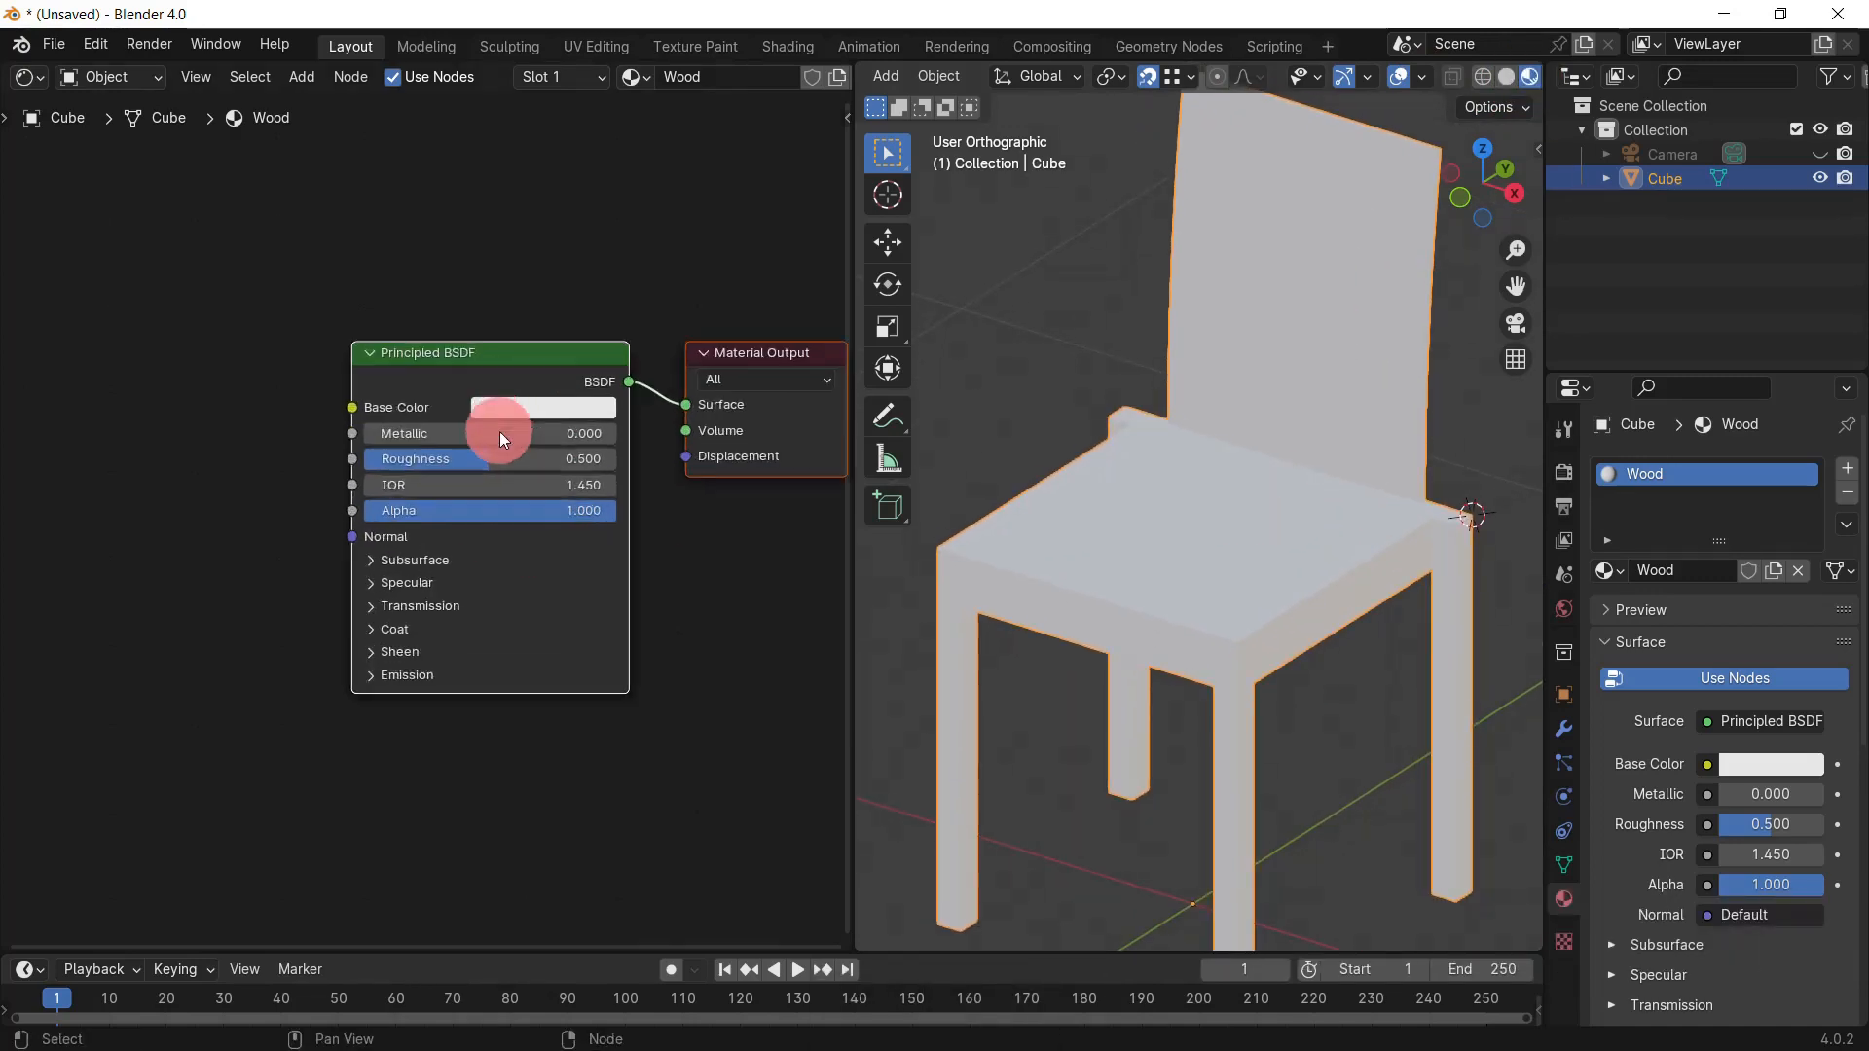
Step: Add a Color Ramp node and connect its Color output to the Principled BSDF's Base Color
{"action": "middle_click_drag", "start_coordinate": [434, 365], "coordinate": [521, 406]}
{"action": "scroll", "coordinate": [522, 406], "scroll_direction": "down", "scroll_amount": 1}
{"action": "left_click", "coordinate": [308, 483]}
{"action": "key", "text": "Escape"}
{"action": "key", "text": "shift+a"}
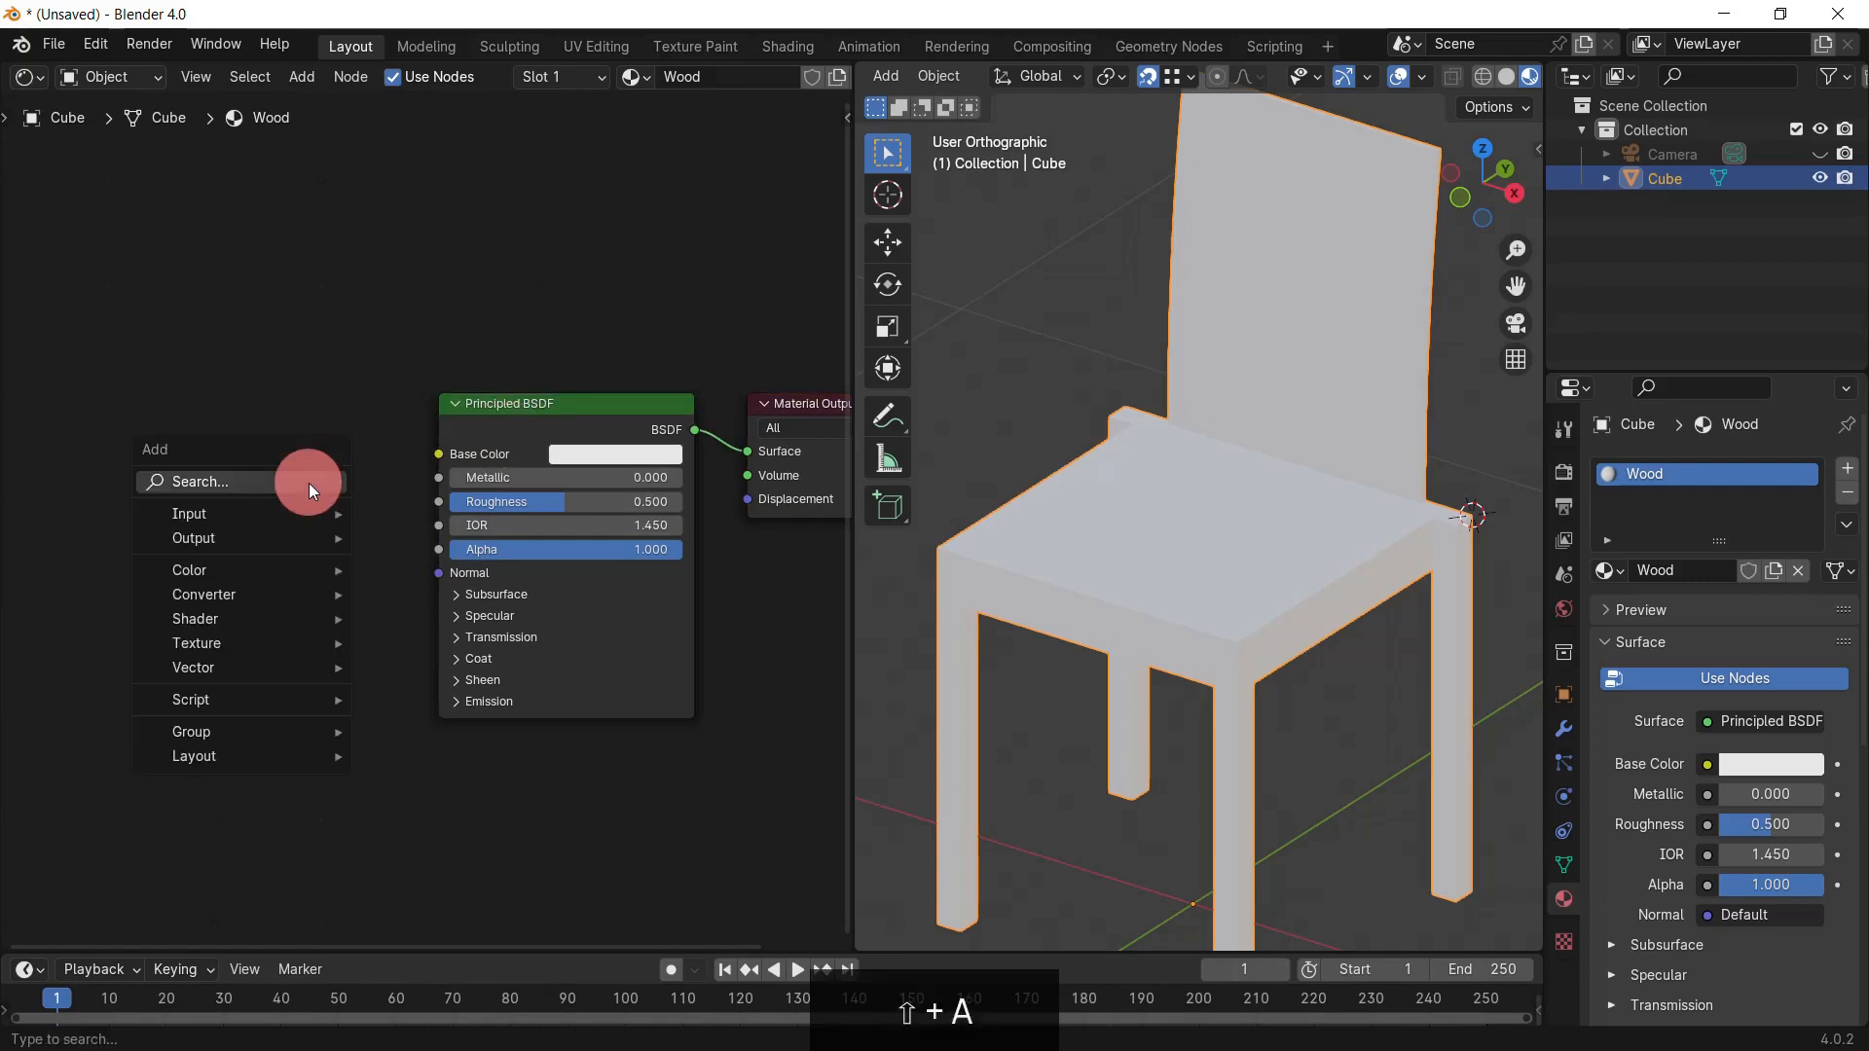
{"action": "type", "text": "color"}
{"action": "left_click", "coordinate": [448, 551]}
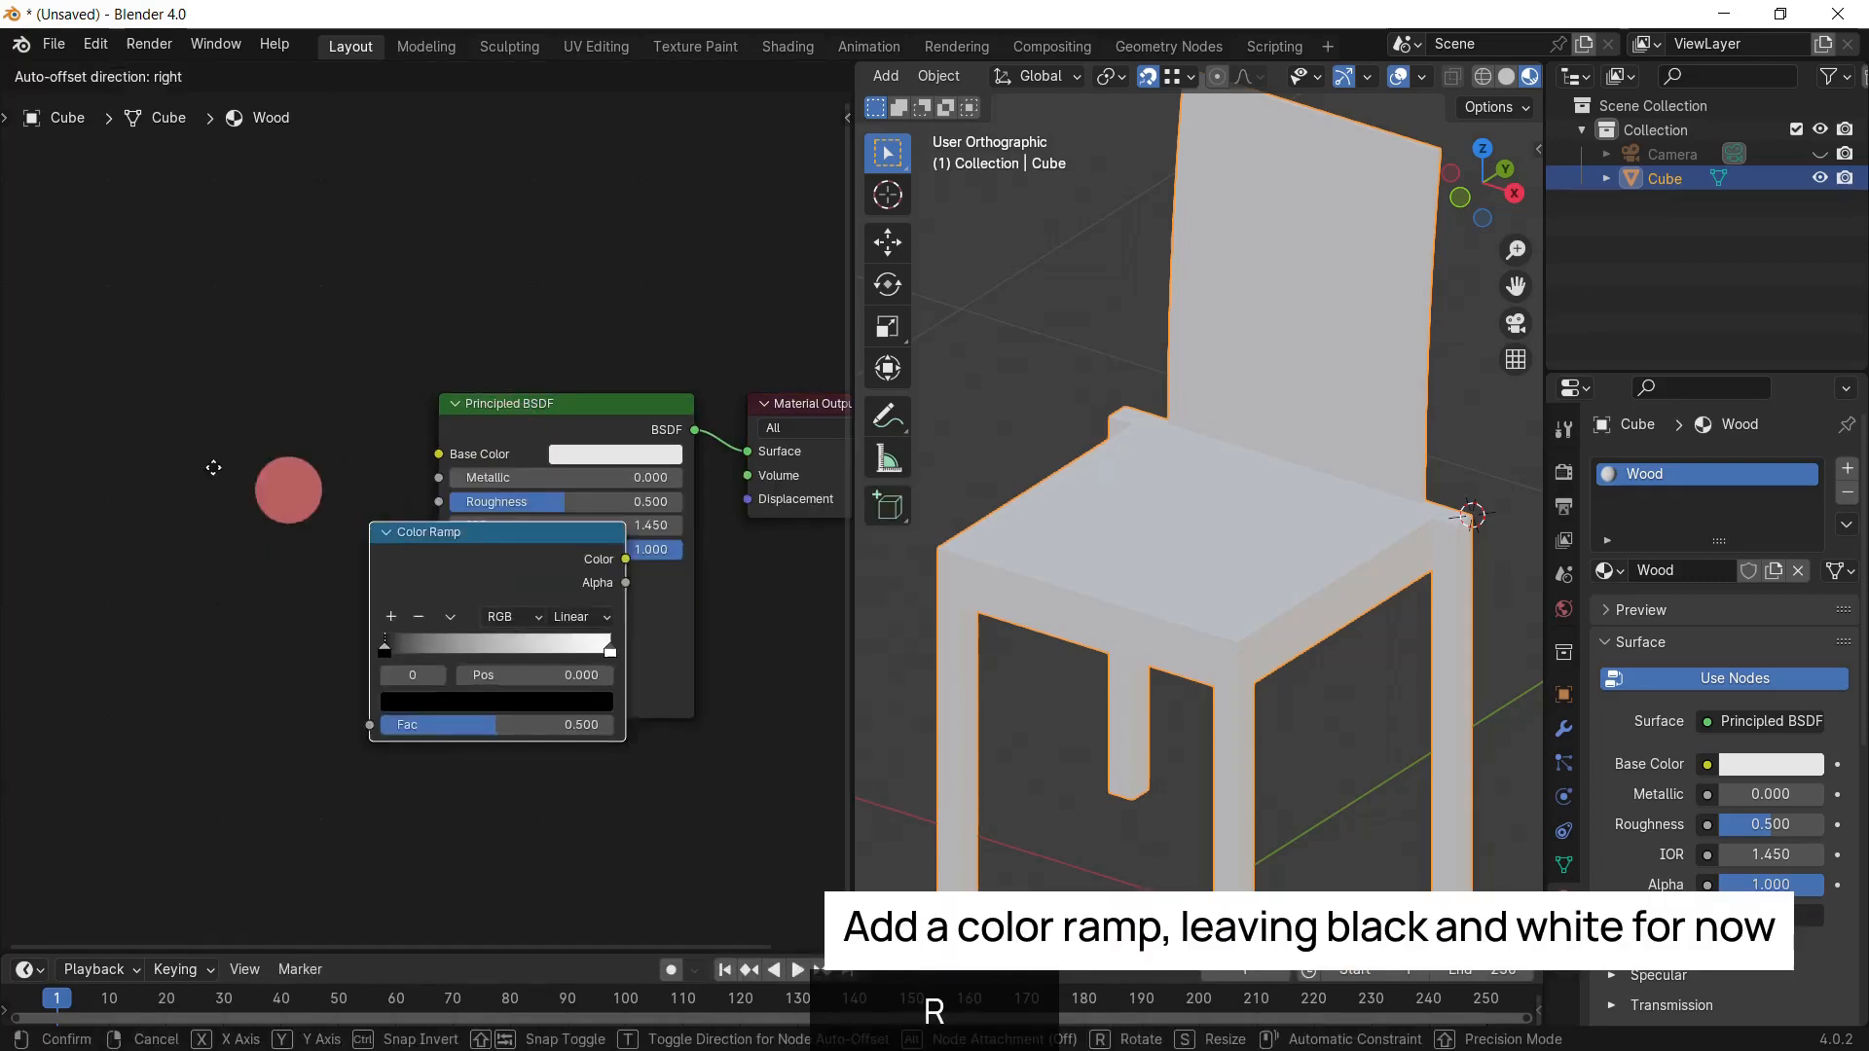
{"action": "left_click", "coordinate": [49, 411]}
{"action": "left_click_drag", "start_coordinate": [309, 453], "coordinate": [439, 453]}
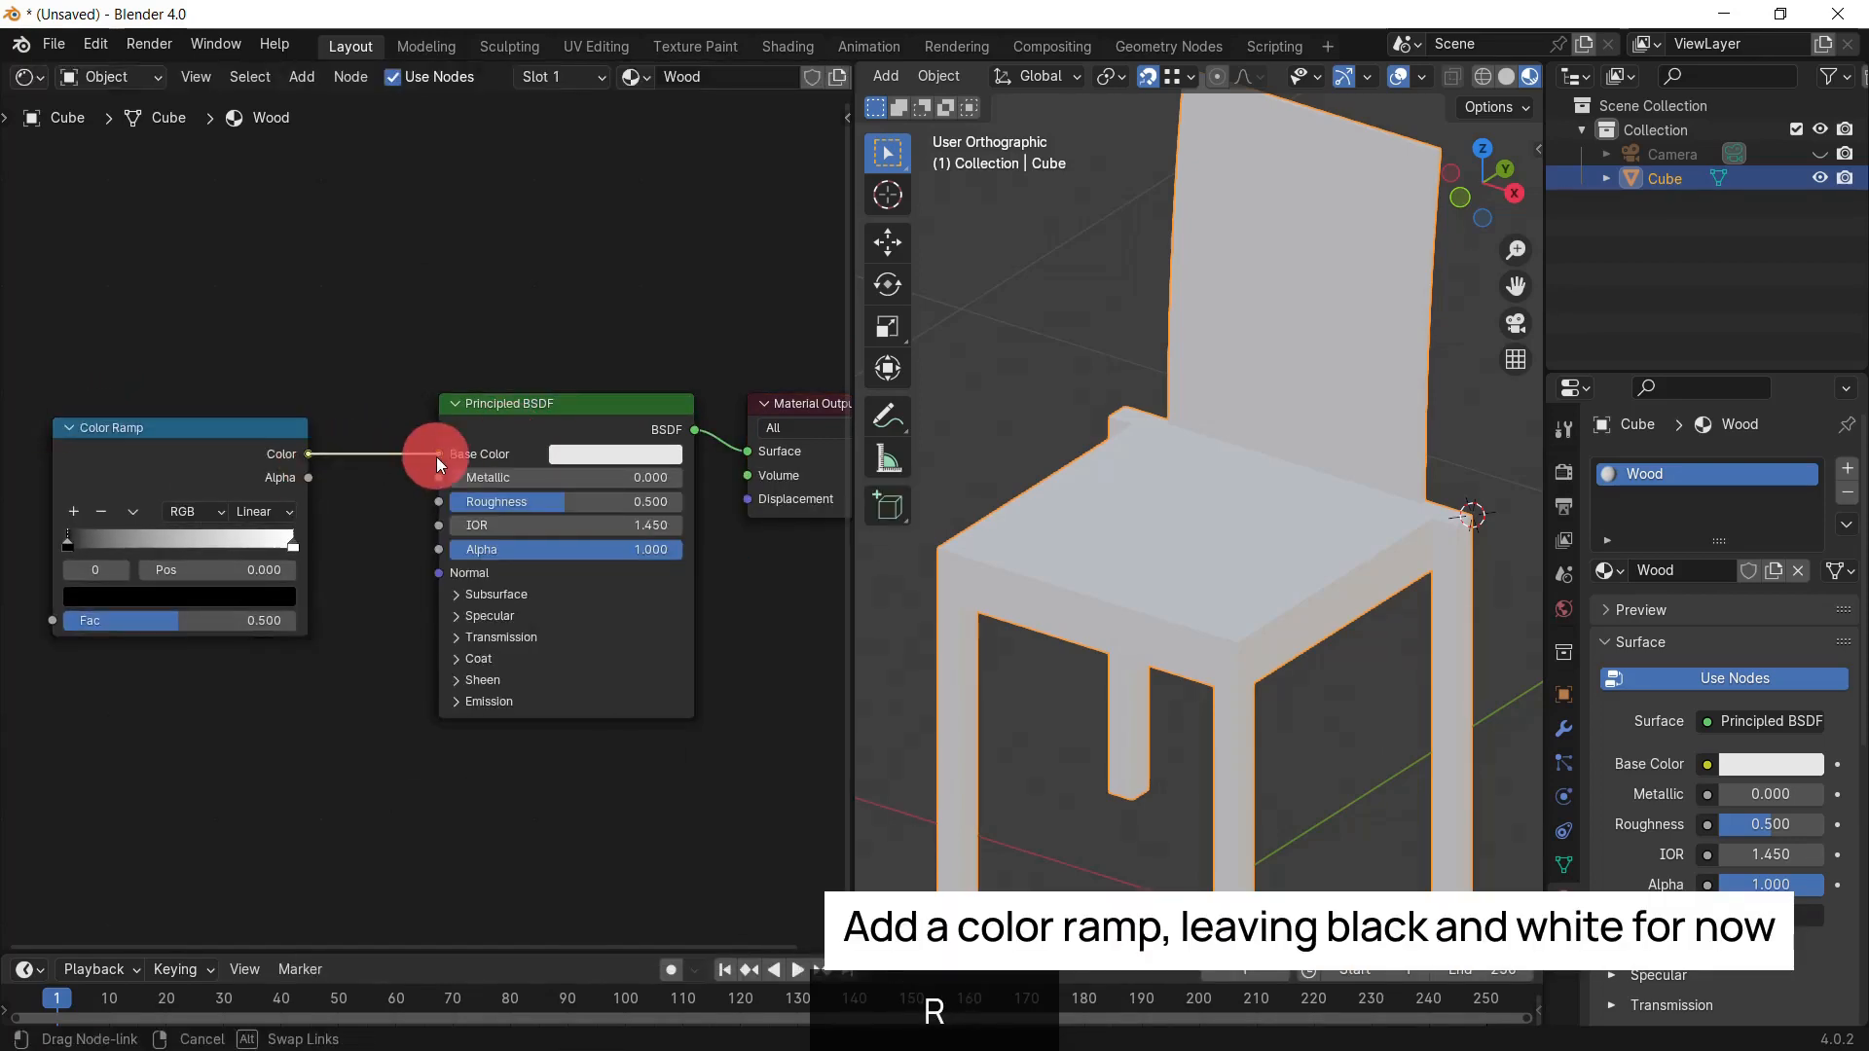
{"action": "scroll", "coordinate": [375, 738], "scroll_direction": "up", "scroll_amount": 1}
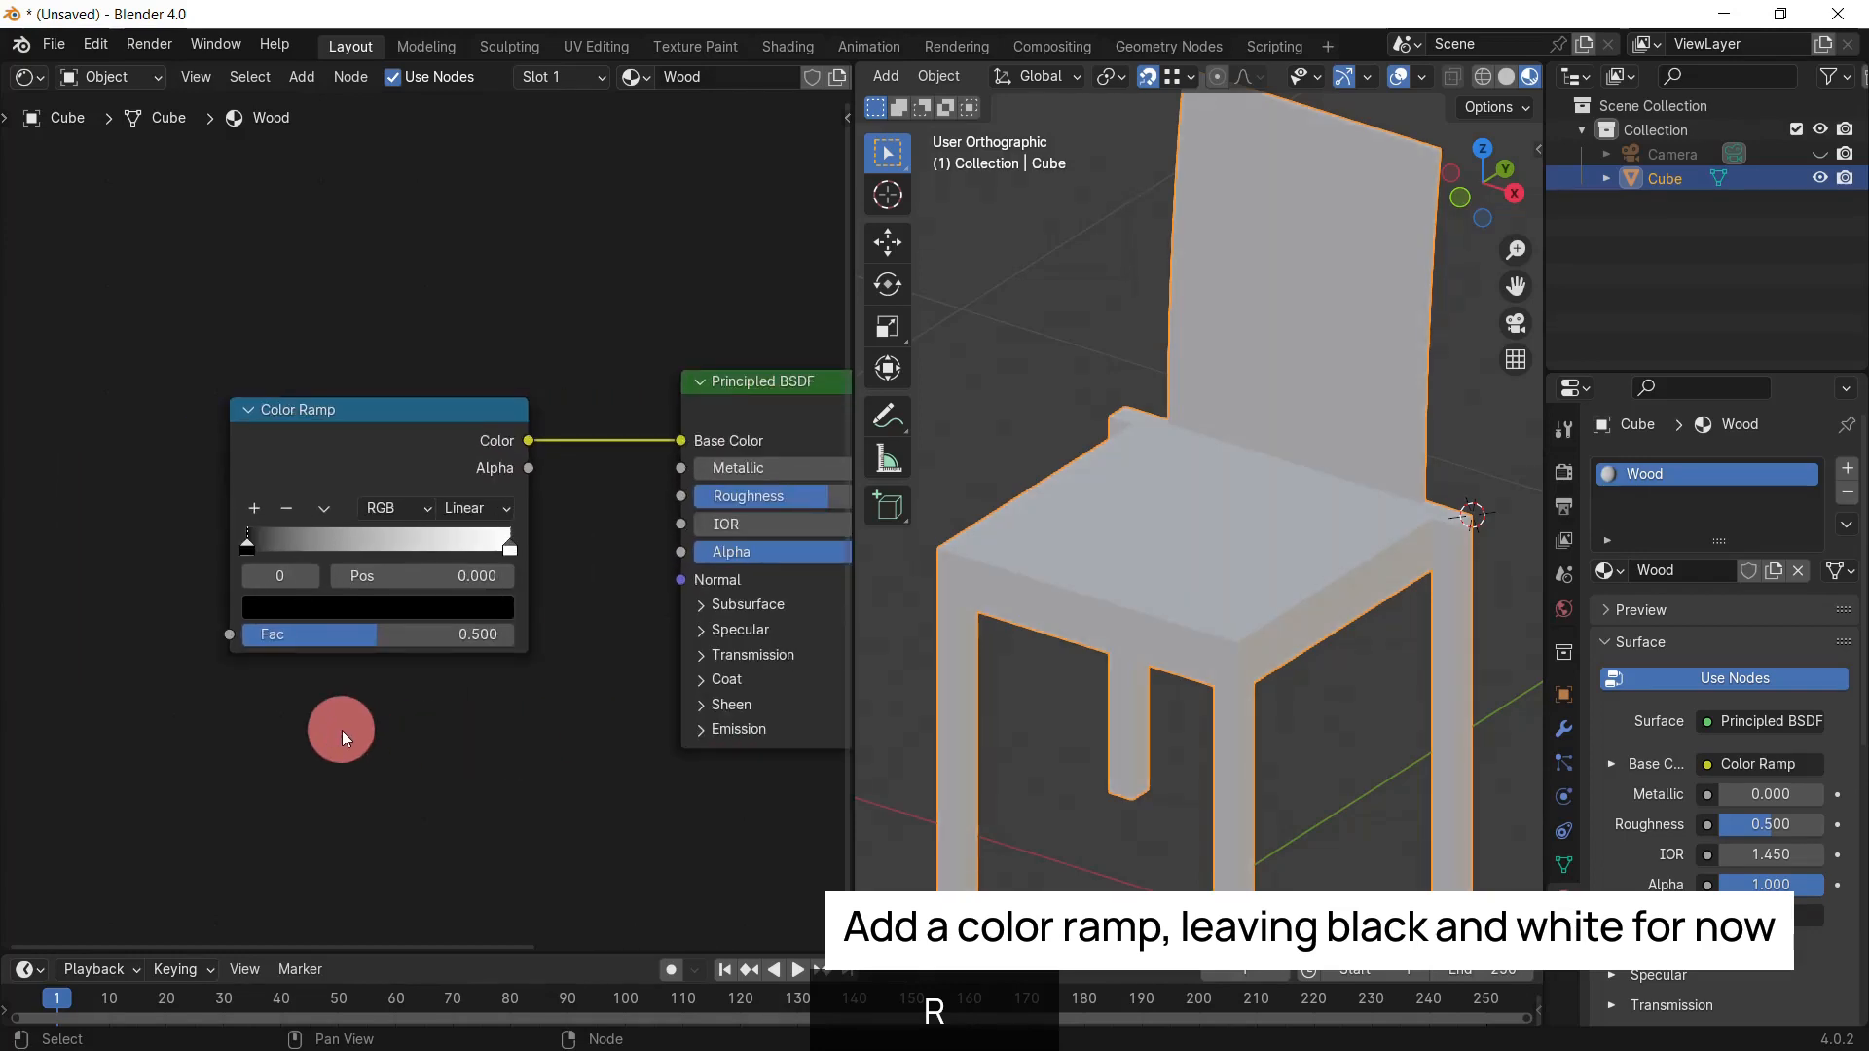
Step: Set the Color Ramp's interpolation to Ease
{"action": "scroll", "coordinate": [377, 755], "scroll_direction": "up", "scroll_amount": 2}
{"action": "left_click", "coordinate": [584, 488]}
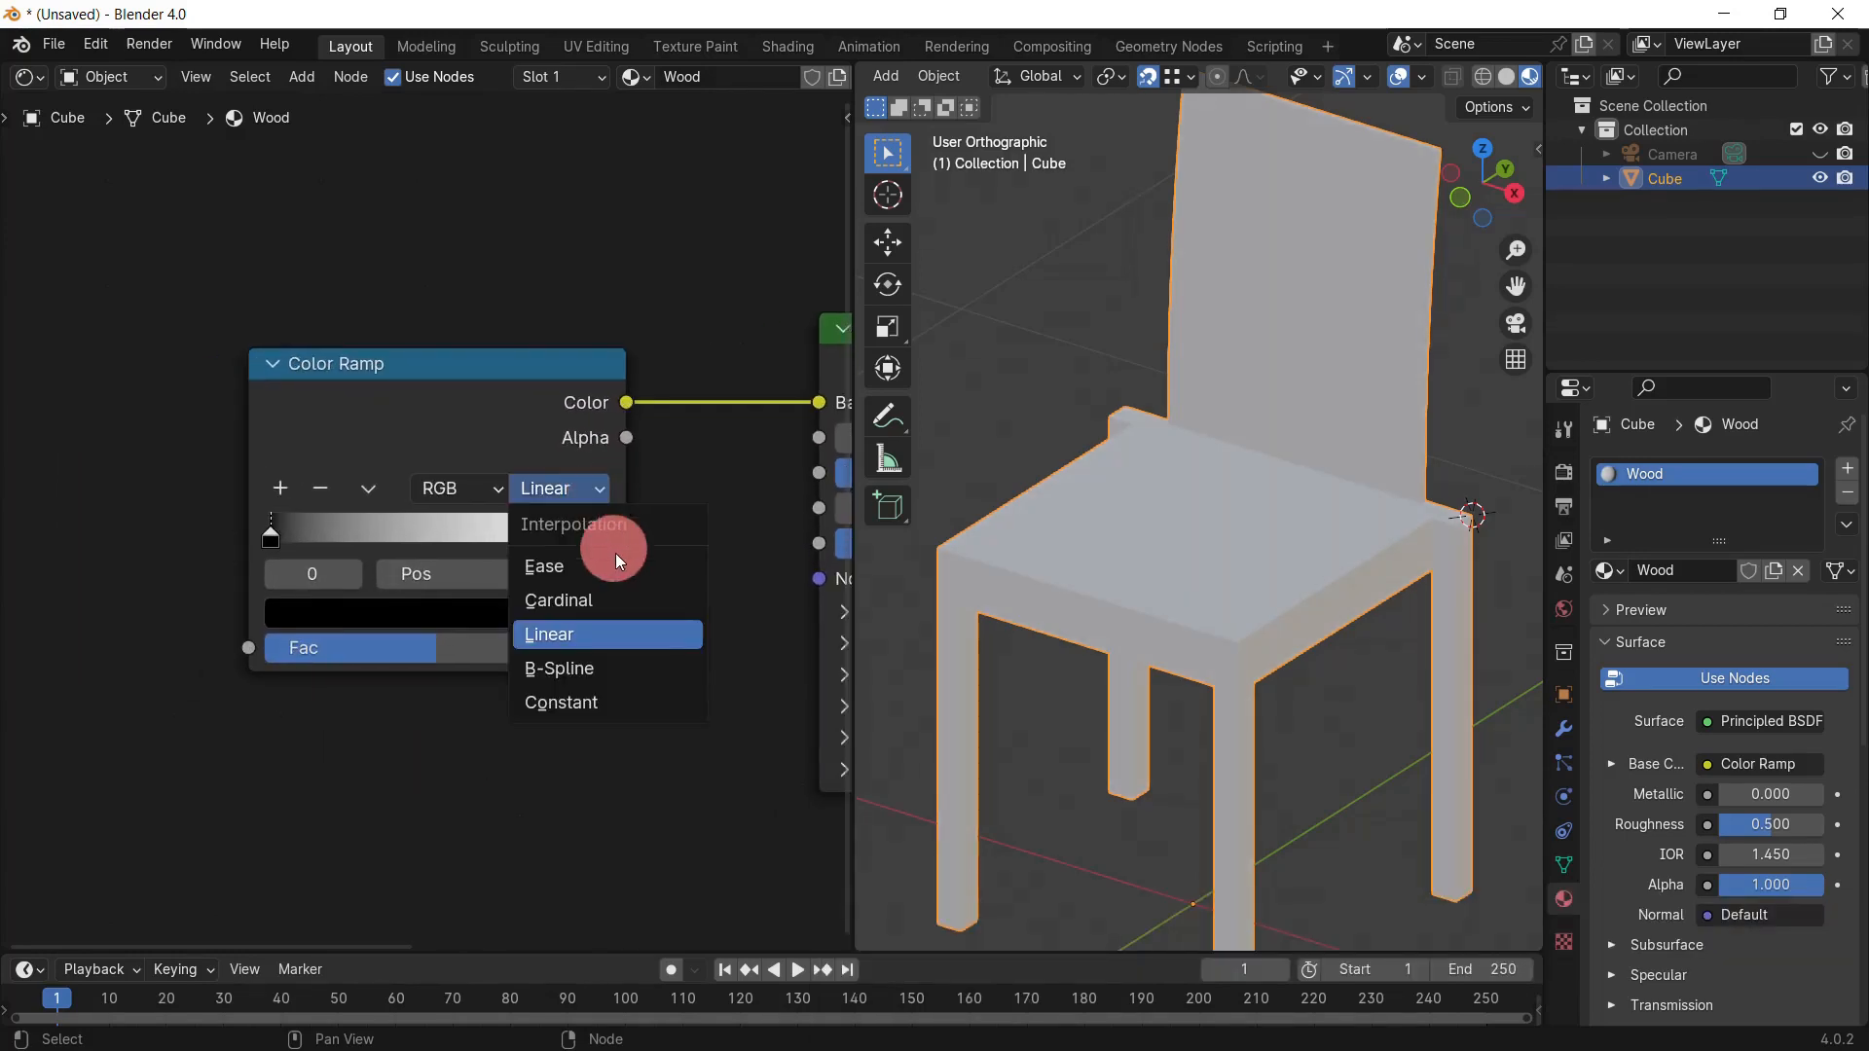
{"action": "left_click", "coordinate": [616, 562]}
{"action": "key", "text": "ctrl+z"}
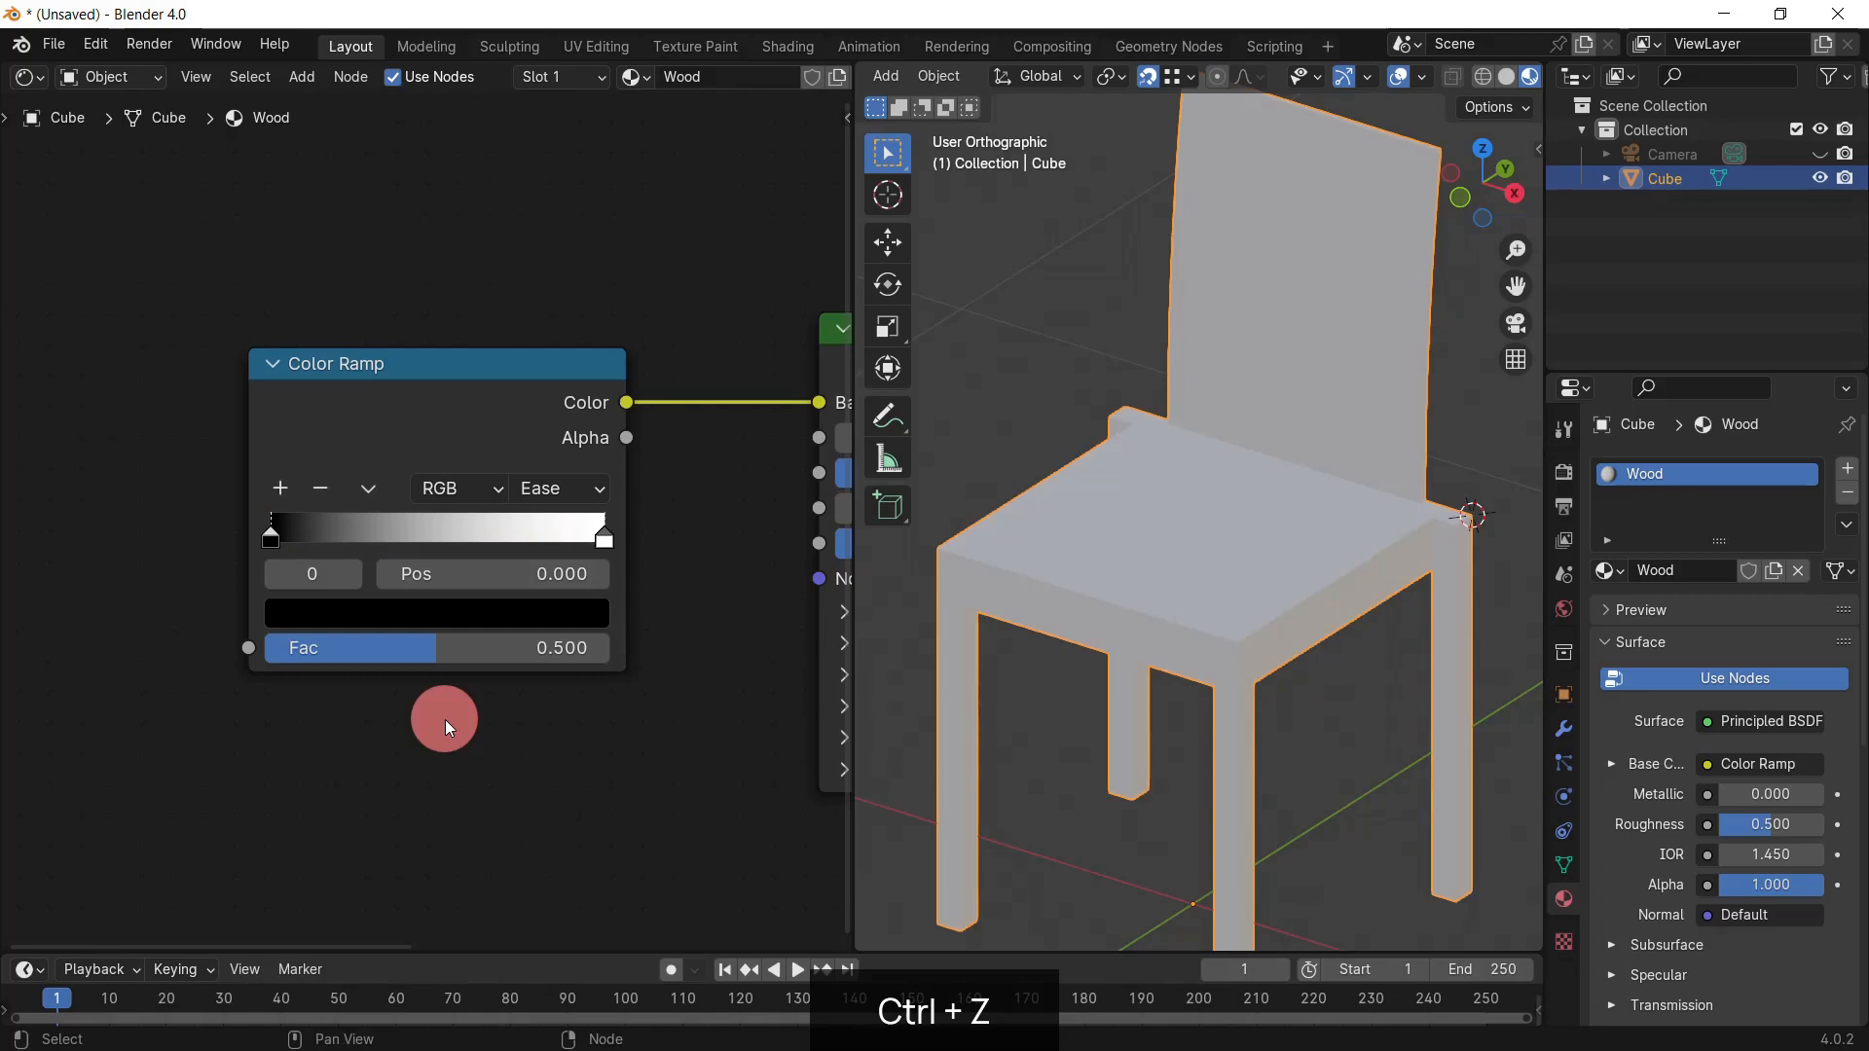
Step: Add a Musgrave Texture node and connect its Height output to the Color Ramp's Fac input
{"action": "scroll", "coordinate": [445, 720], "scroll_direction": "down", "scroll_amount": 3}
{"action": "middle_click_drag", "start_coordinate": [444, 732], "coordinate": [702, 742]}
{"action": "key", "text": "shift+a"}
{"action": "type", "text": "musgra"}
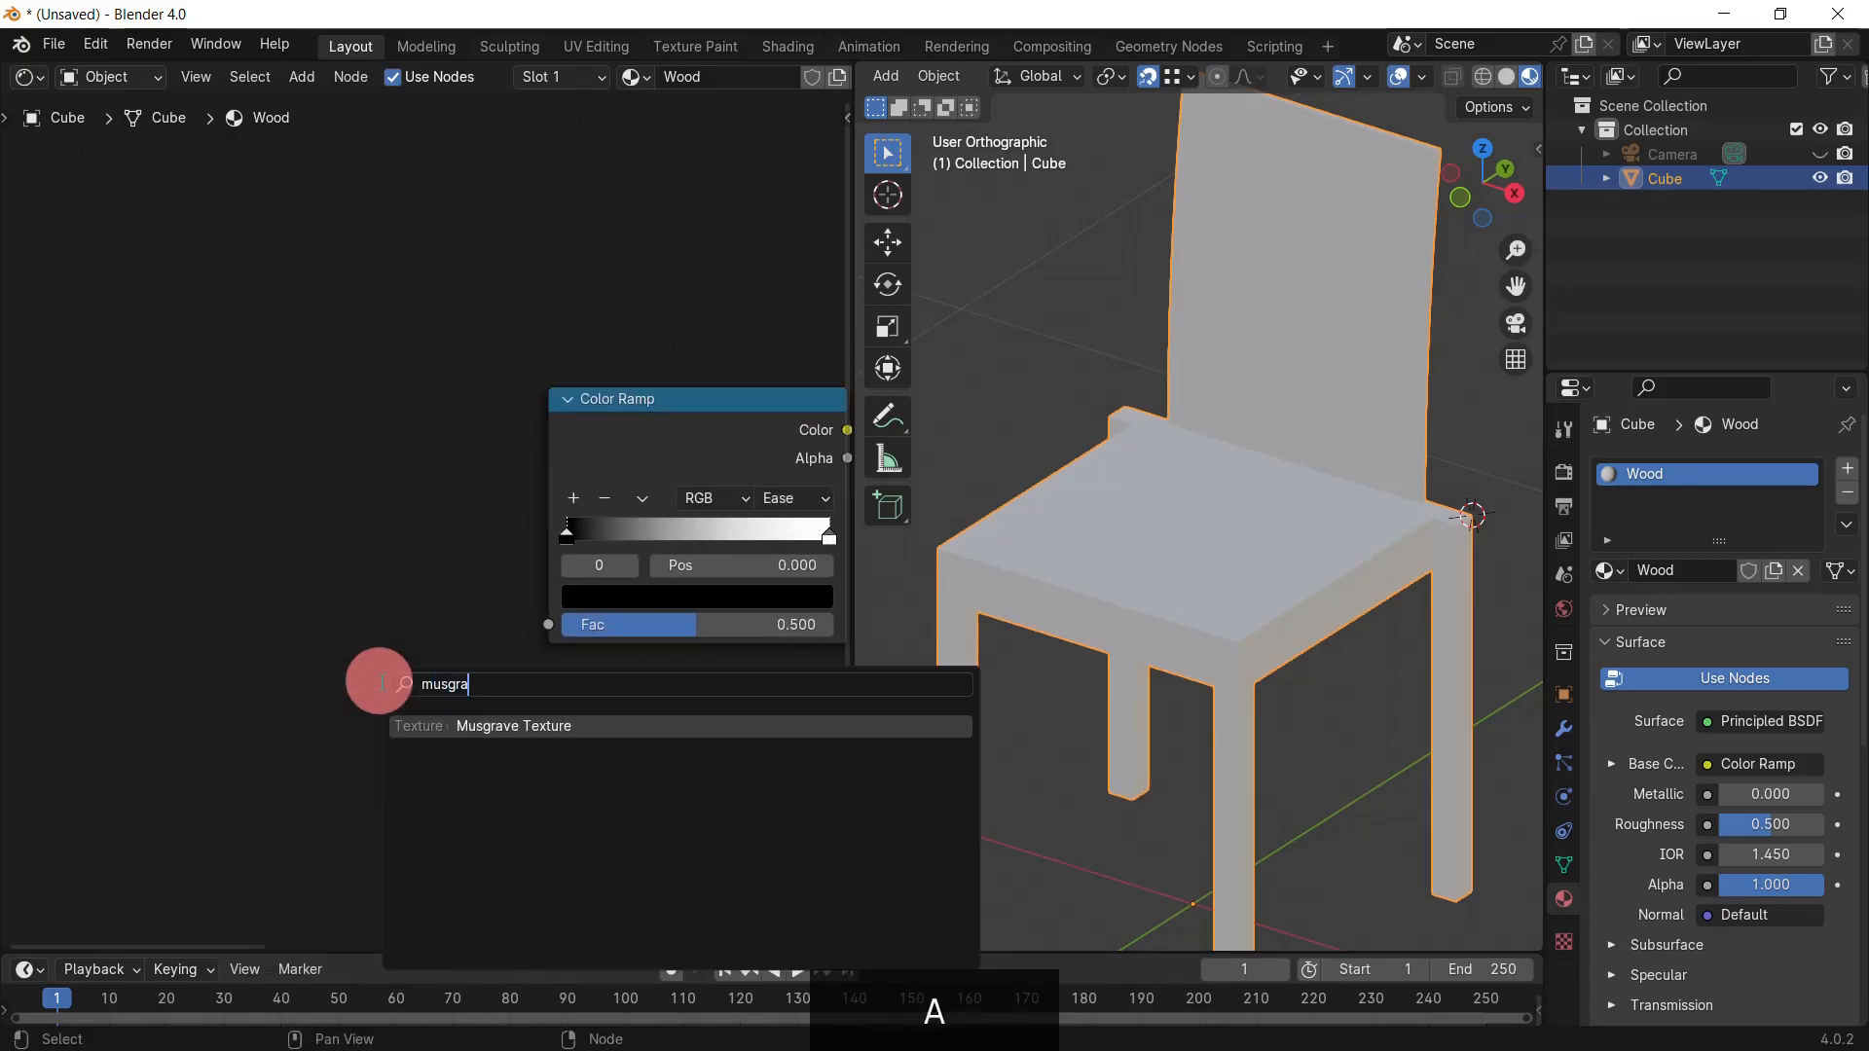
{"action": "key", "text": "Return"}
{"action": "left_click_drag", "start_coordinate": [380, 681], "coordinate": [209, 430]}
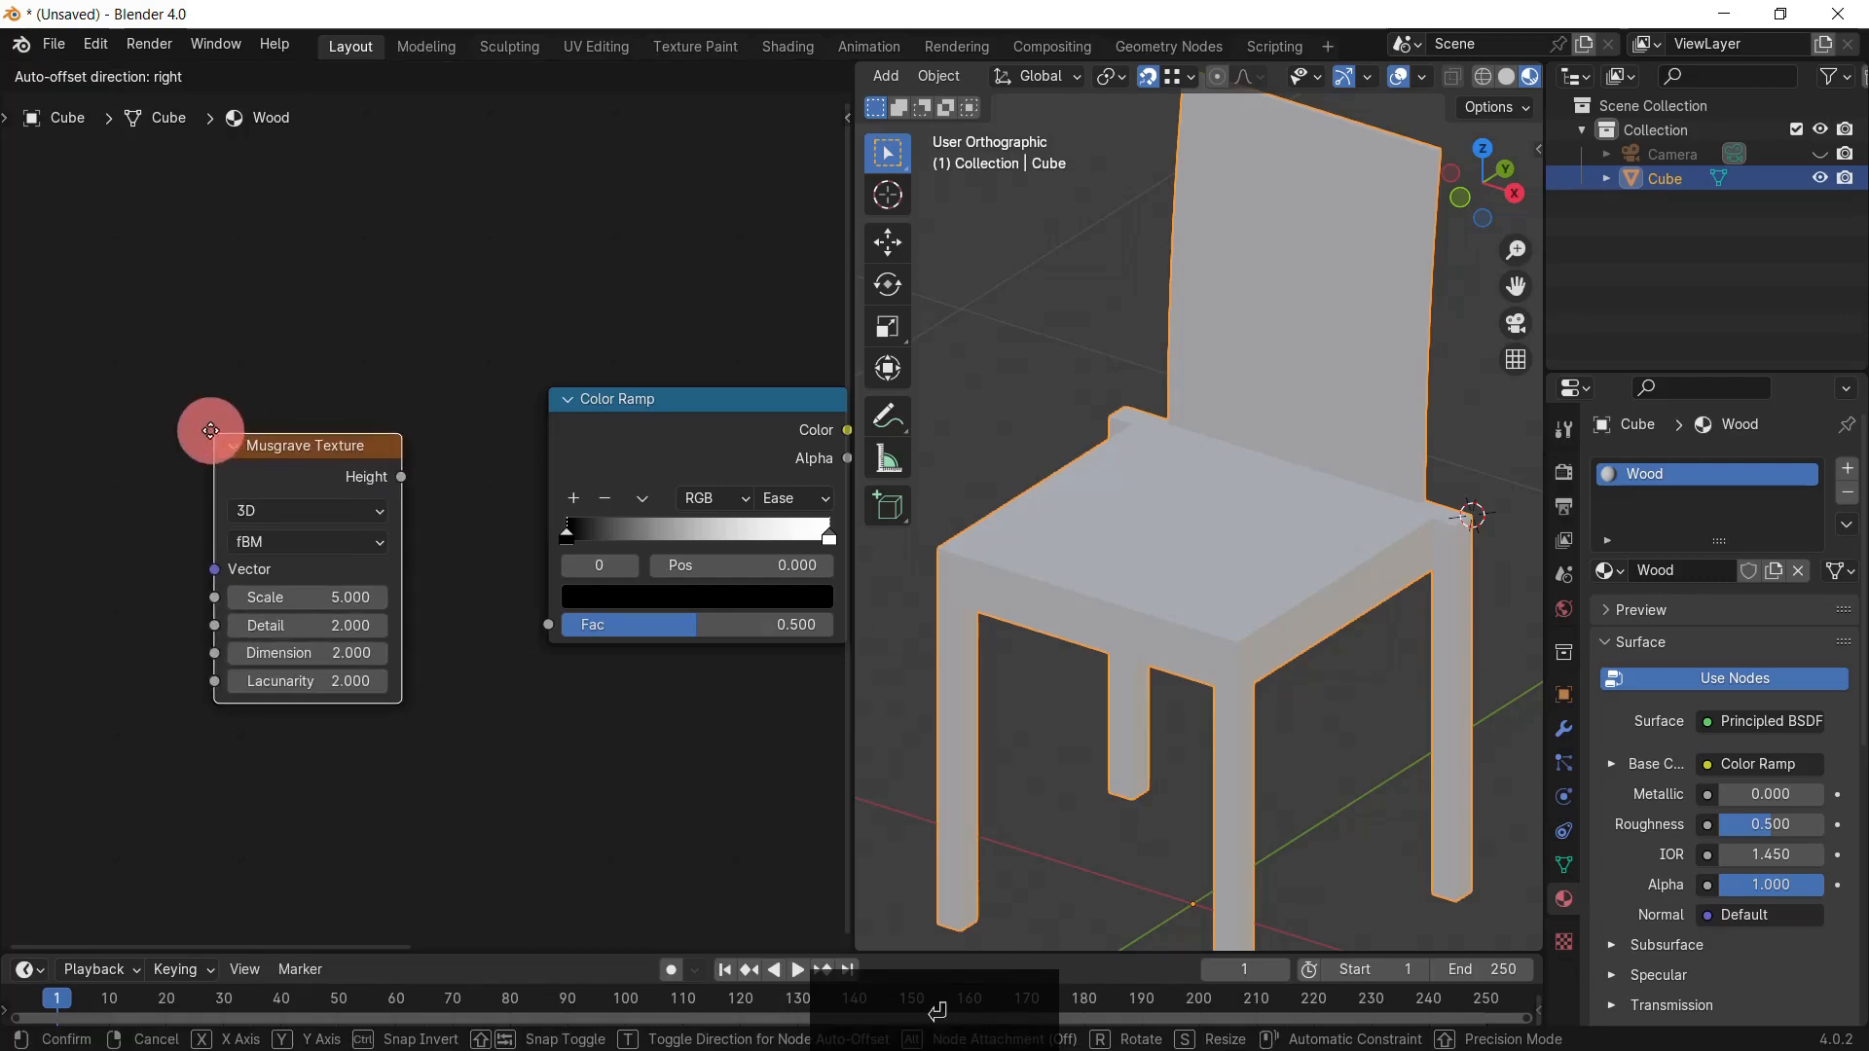
{"action": "left_click_drag", "start_coordinate": [397, 474], "coordinate": [546, 632]}
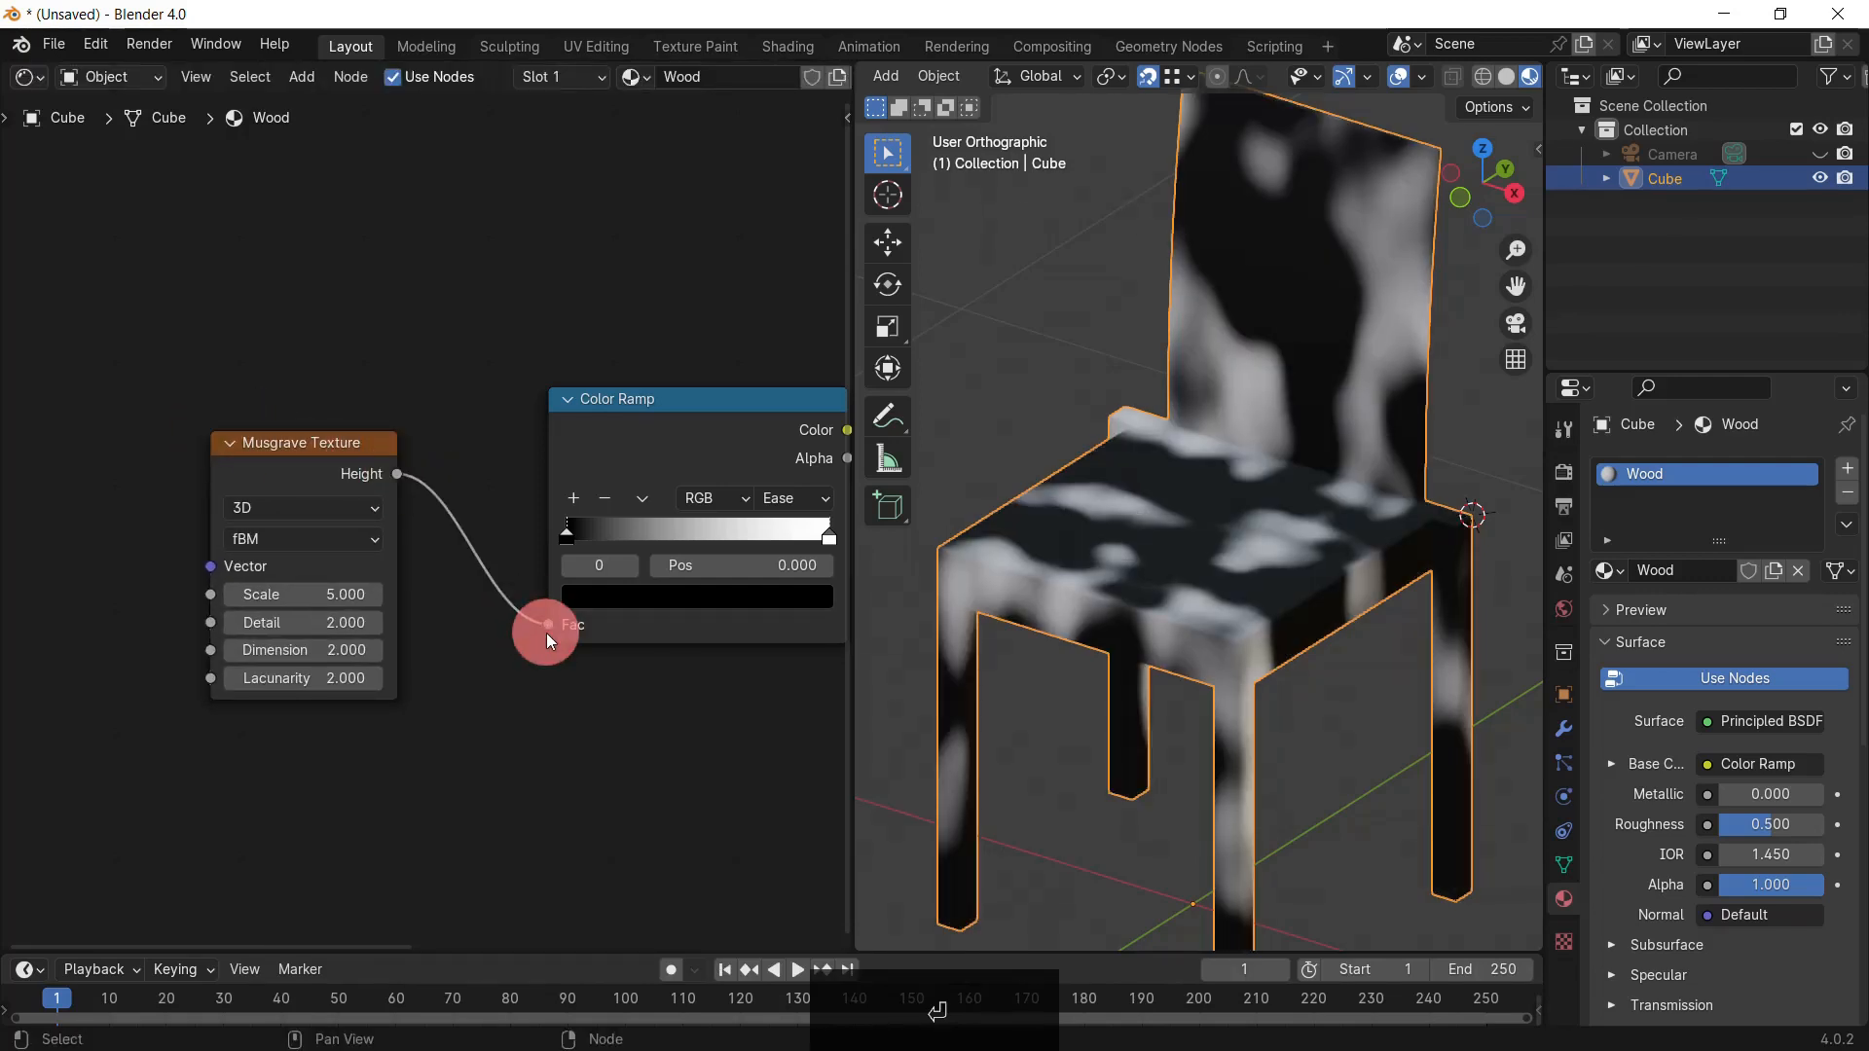
Step: Set the Musgrave Texture's Detail to 8, Dimension to 0 and Lacunarity to 10
{"action": "scroll", "coordinate": [546, 633], "scroll_direction": "up", "scroll_amount": 1}
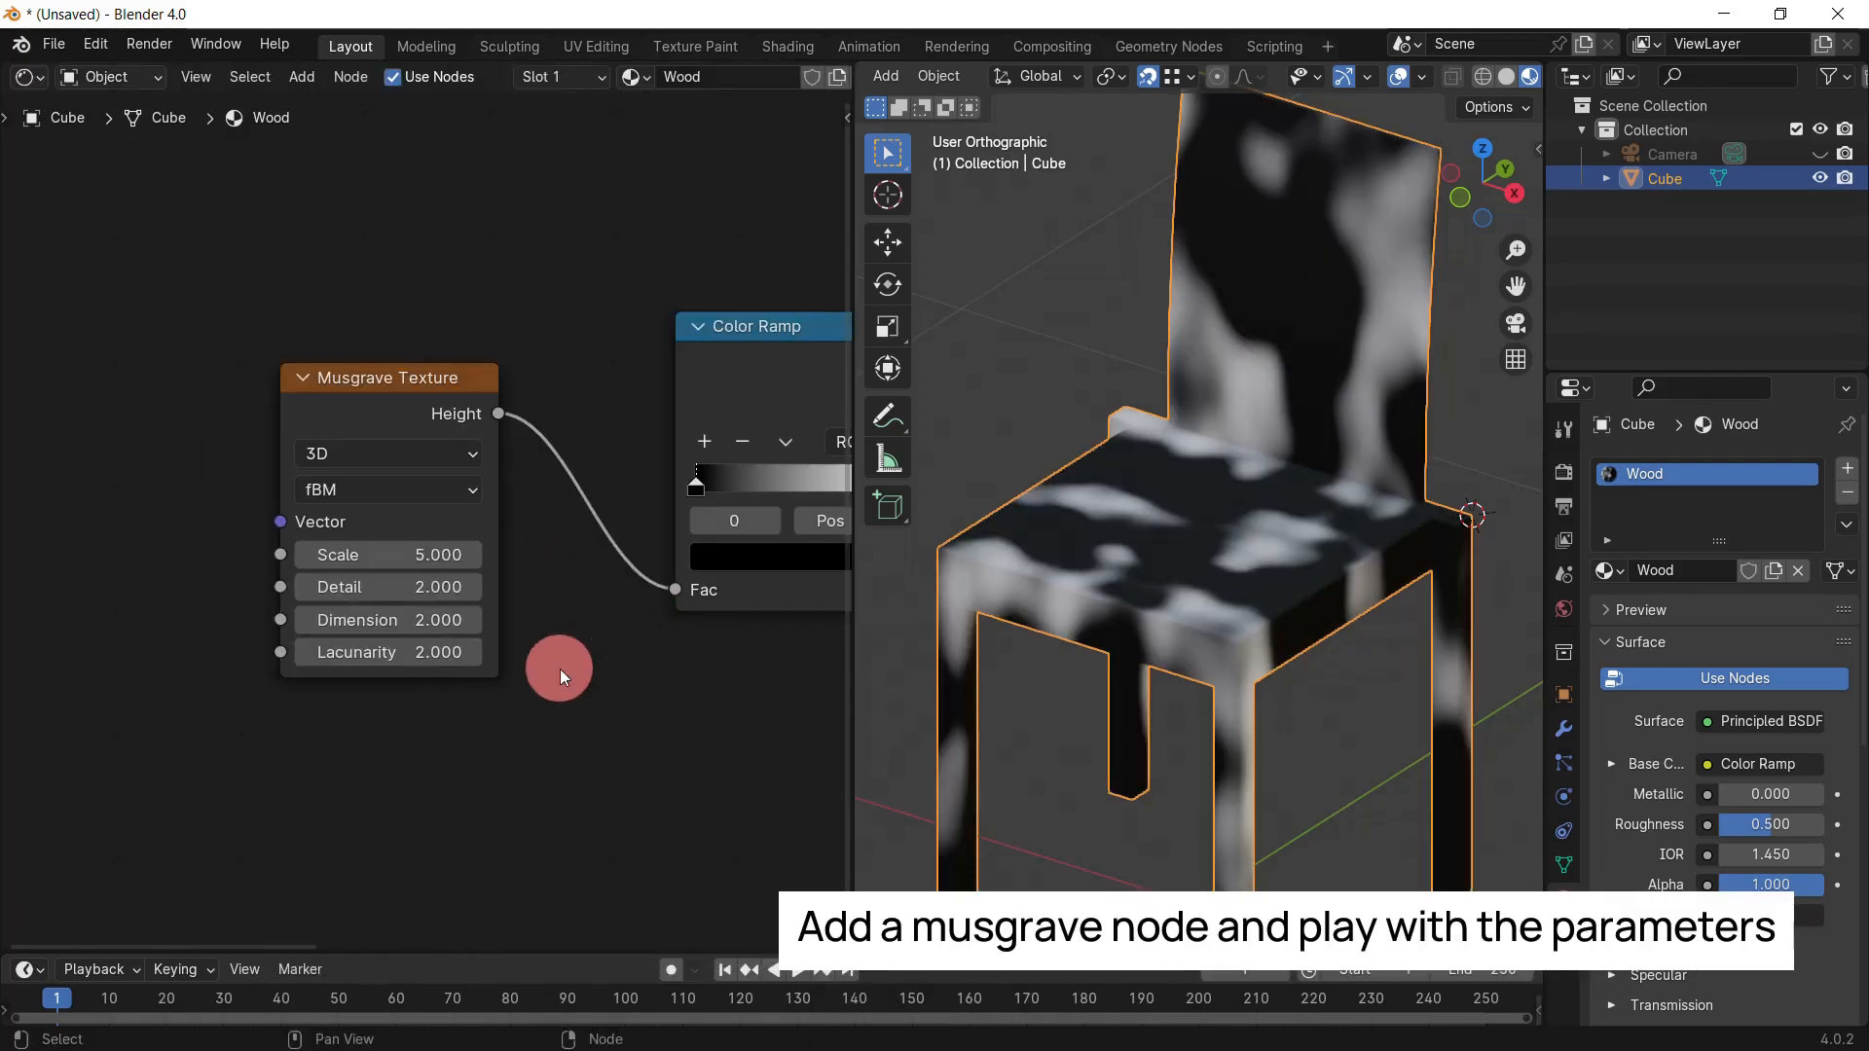
{"action": "left_click", "coordinate": [448, 589]}
{"action": "type", "text": "8"}
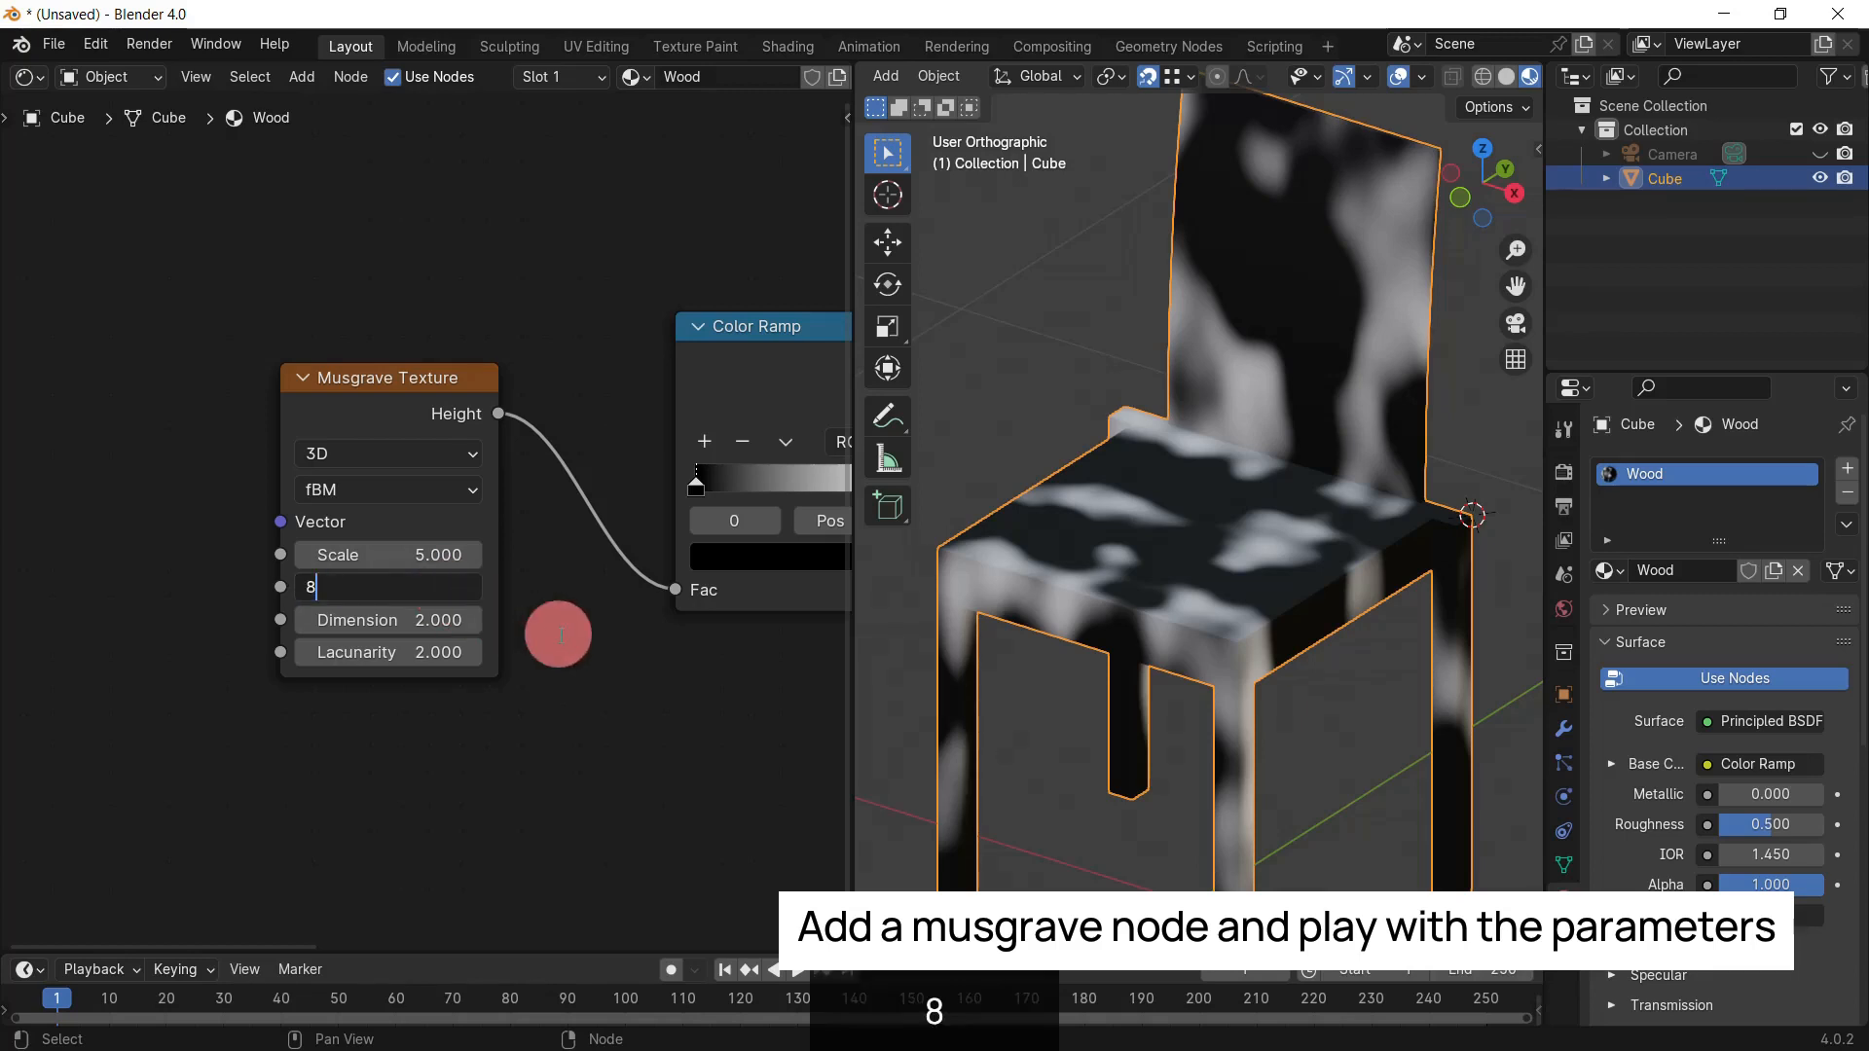
{"action": "key", "text": "Tab"}
{"action": "type", "text": "0"}
{"action": "key", "text": "Tab"}
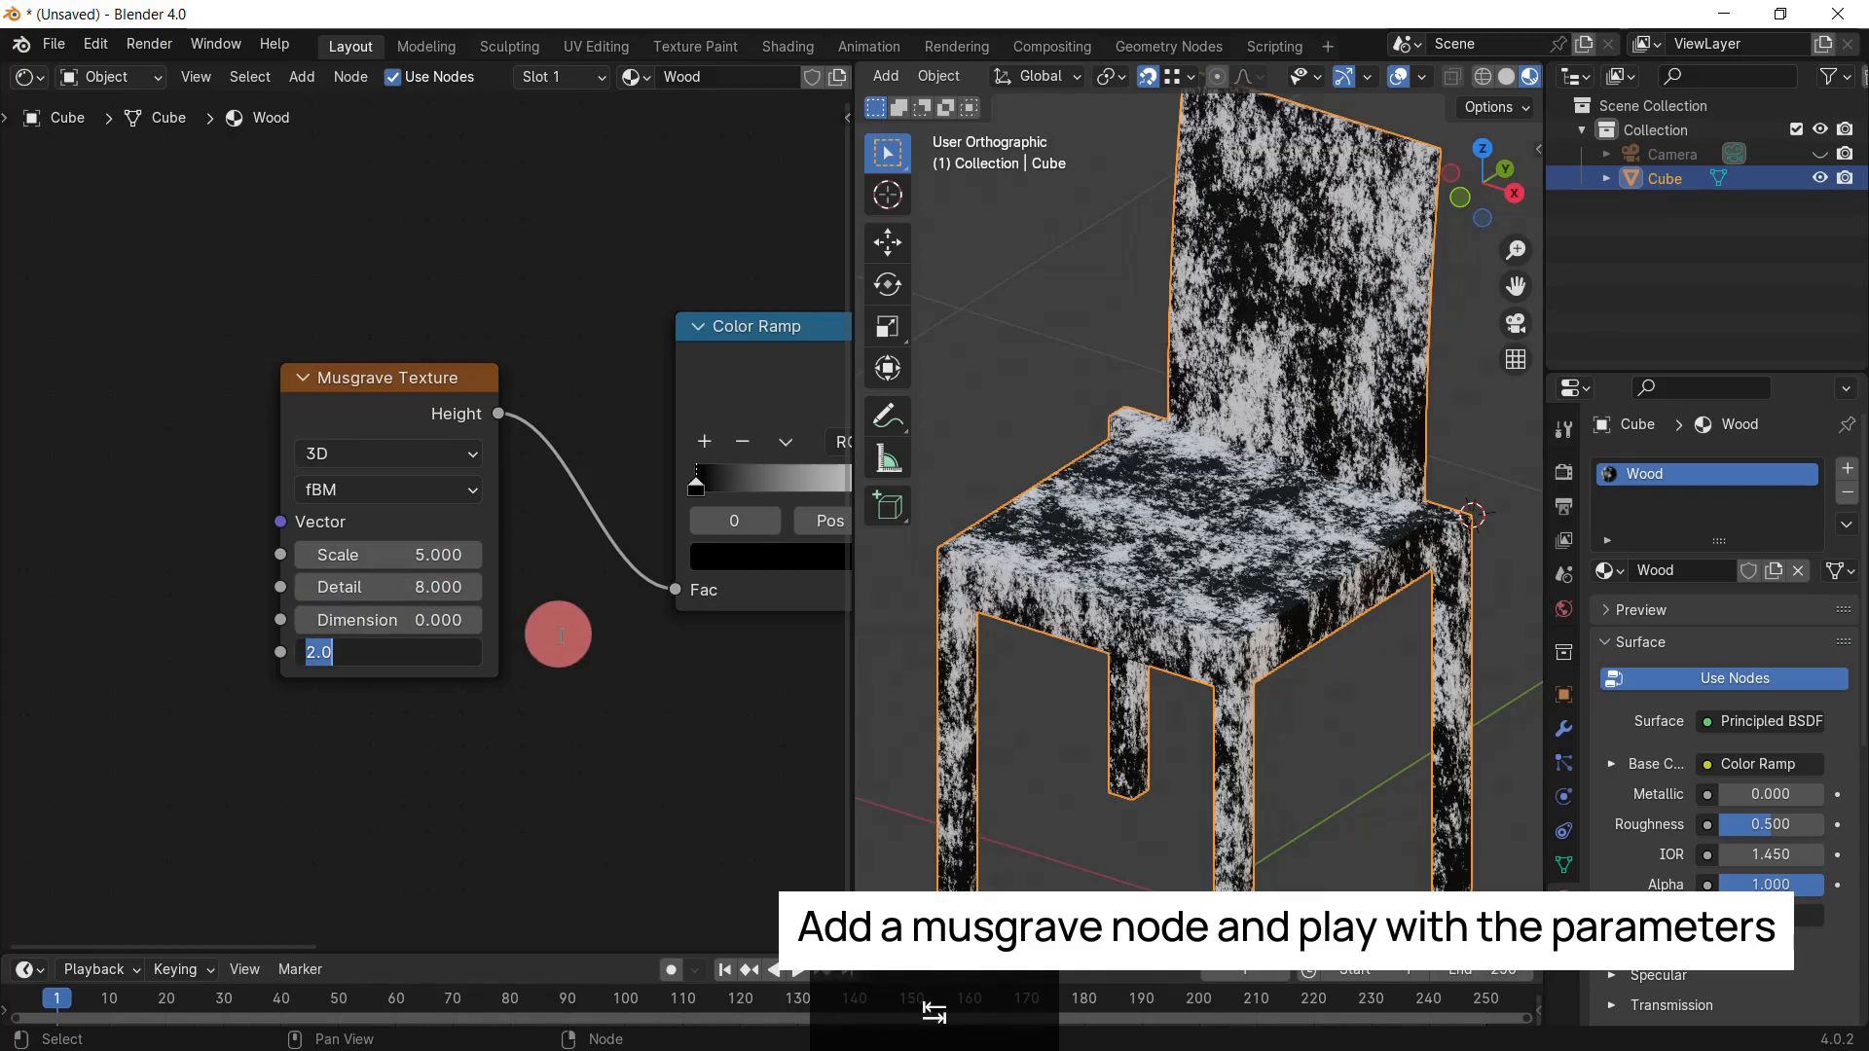
{"action": "type", "text": "10"}
{"action": "key", "text": "Tab"}
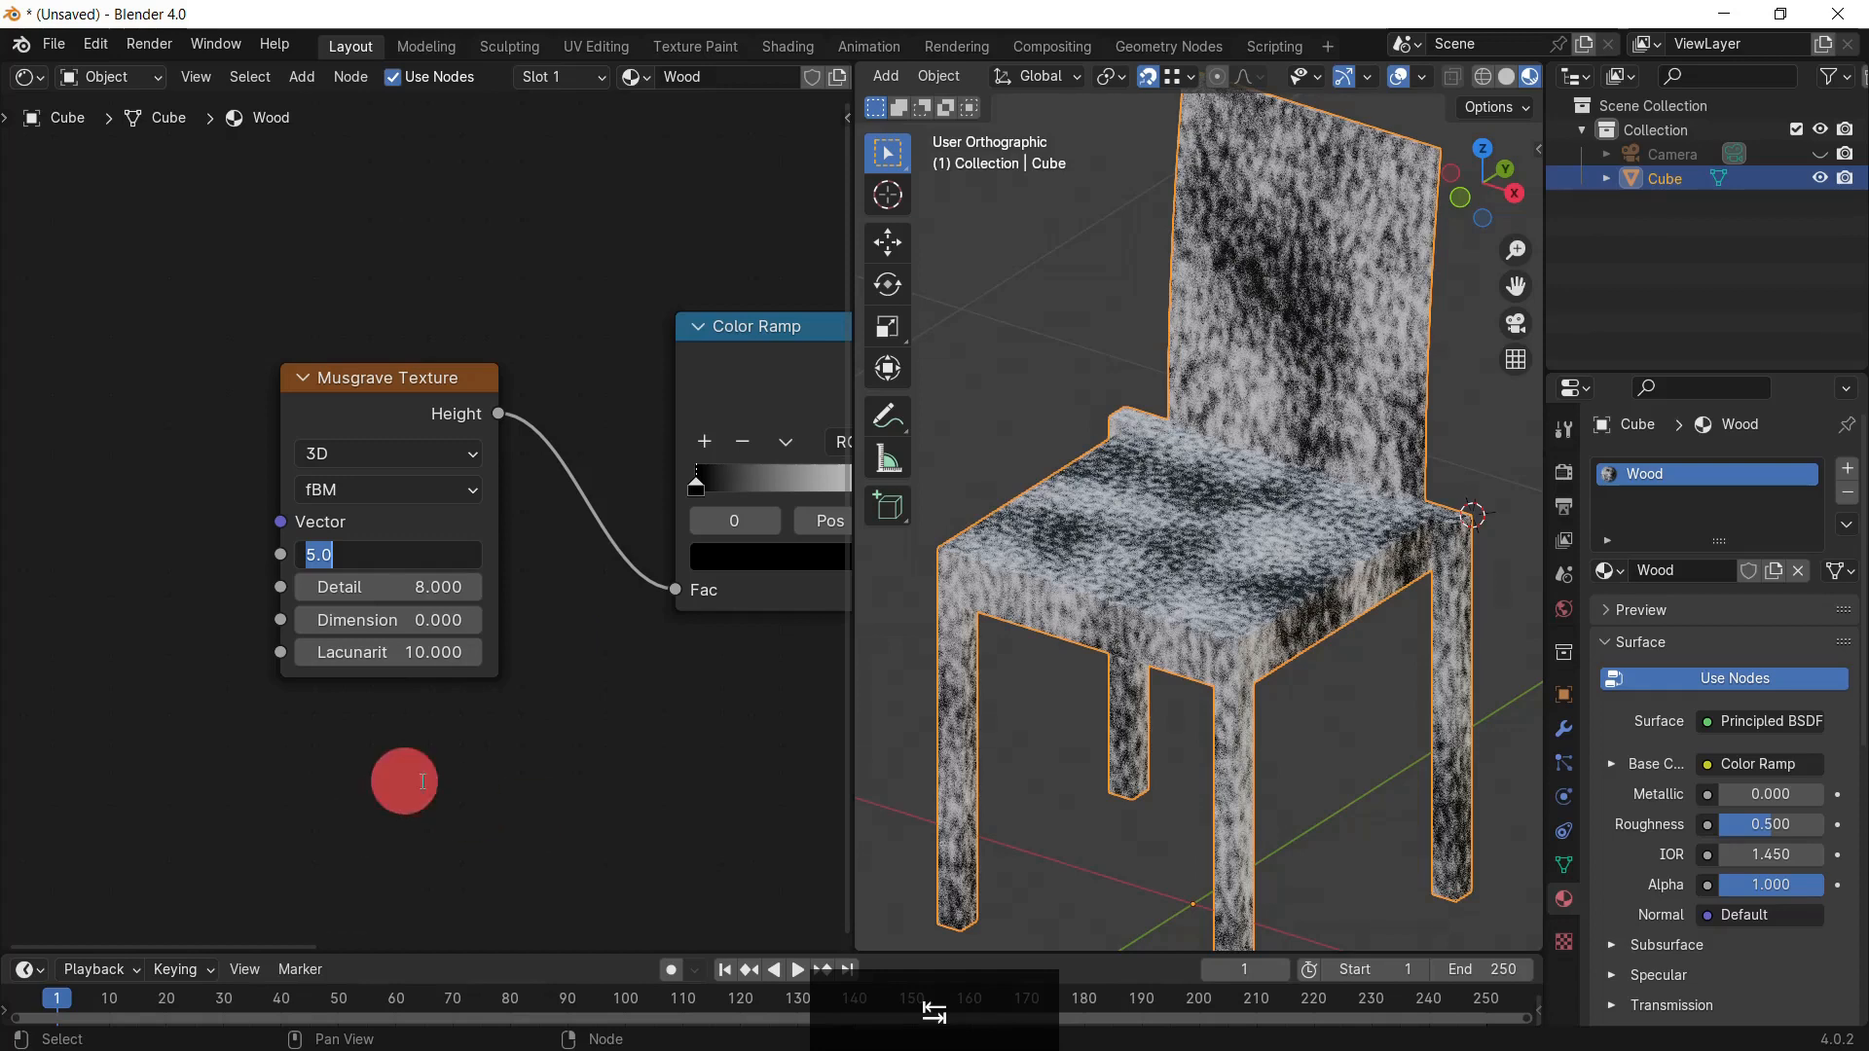
{"action": "key", "text": "Escape"}
Step: Add a Noise Texture node and connect its Fac output to the Musgrave Texture's Vector input
{"action": "middle_click_drag", "start_coordinate": [465, 786], "coordinate": [626, 784]}
{"action": "key", "text": "shift+a"}
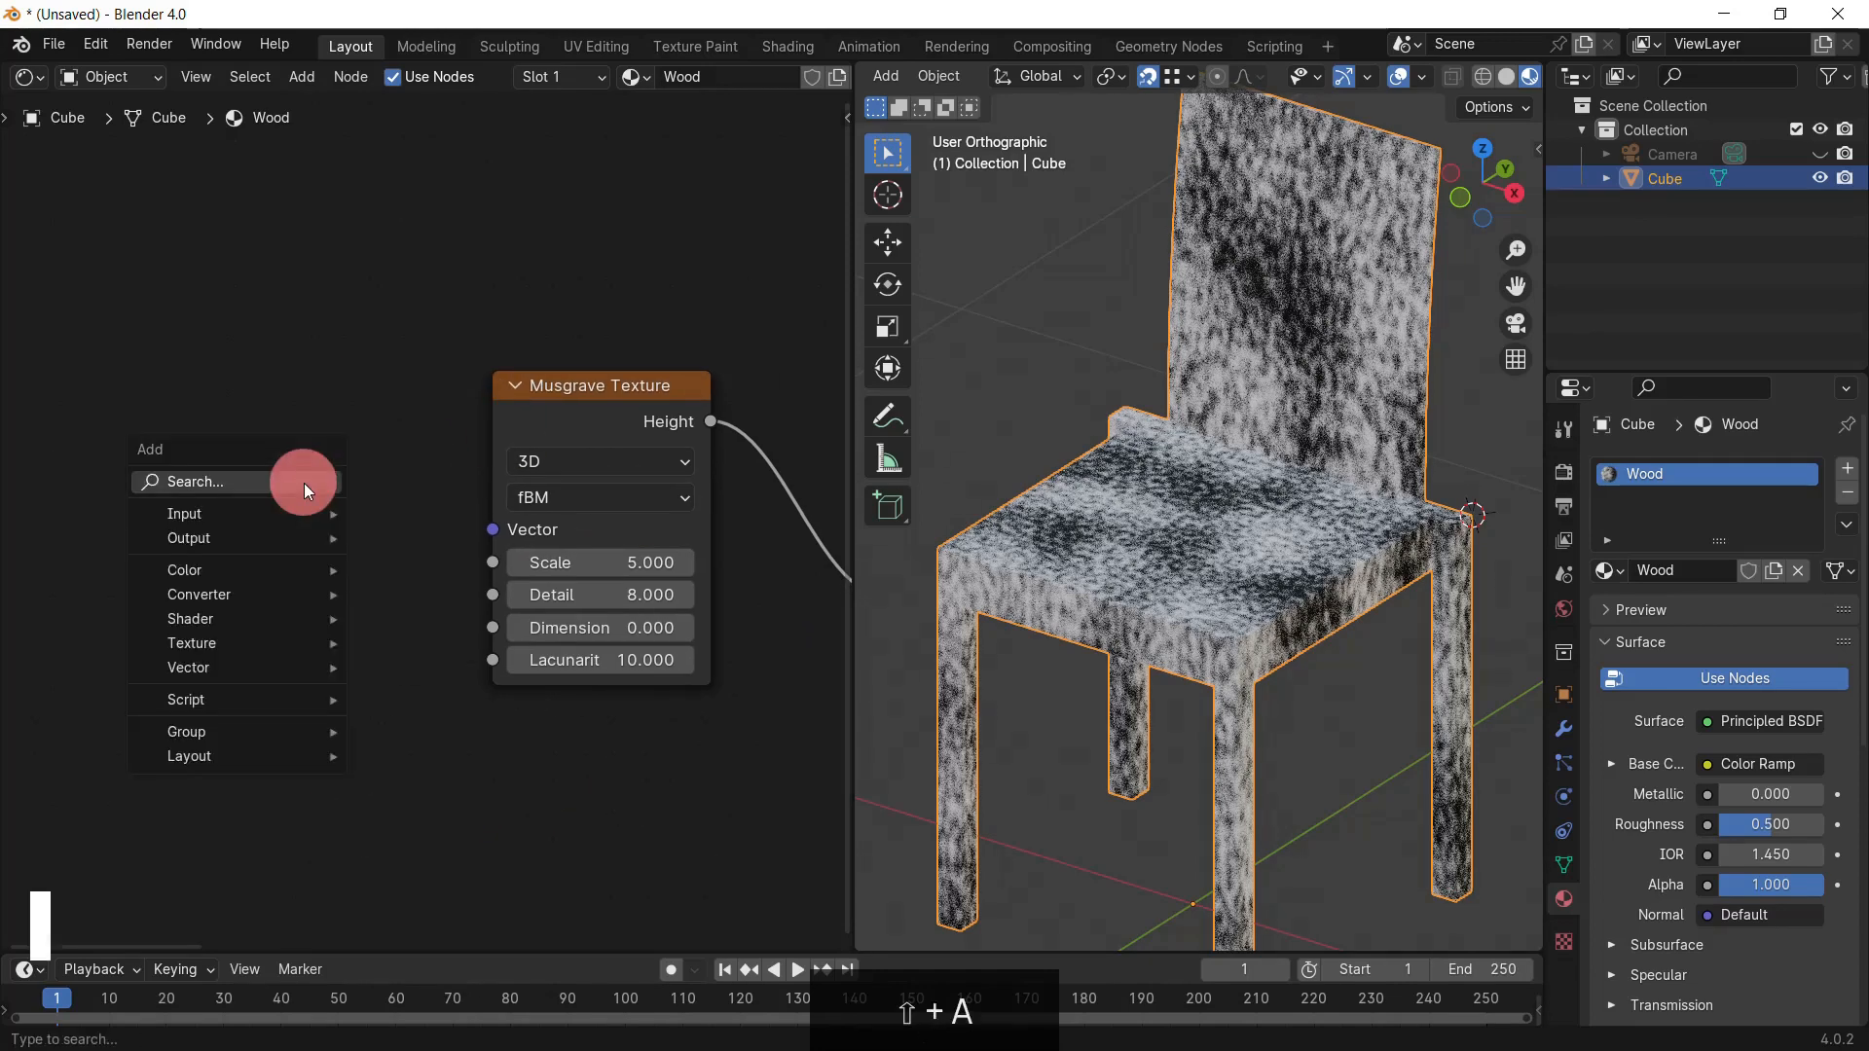
{"action": "type", "text": "noise"}
{"action": "key", "text": "Return"}
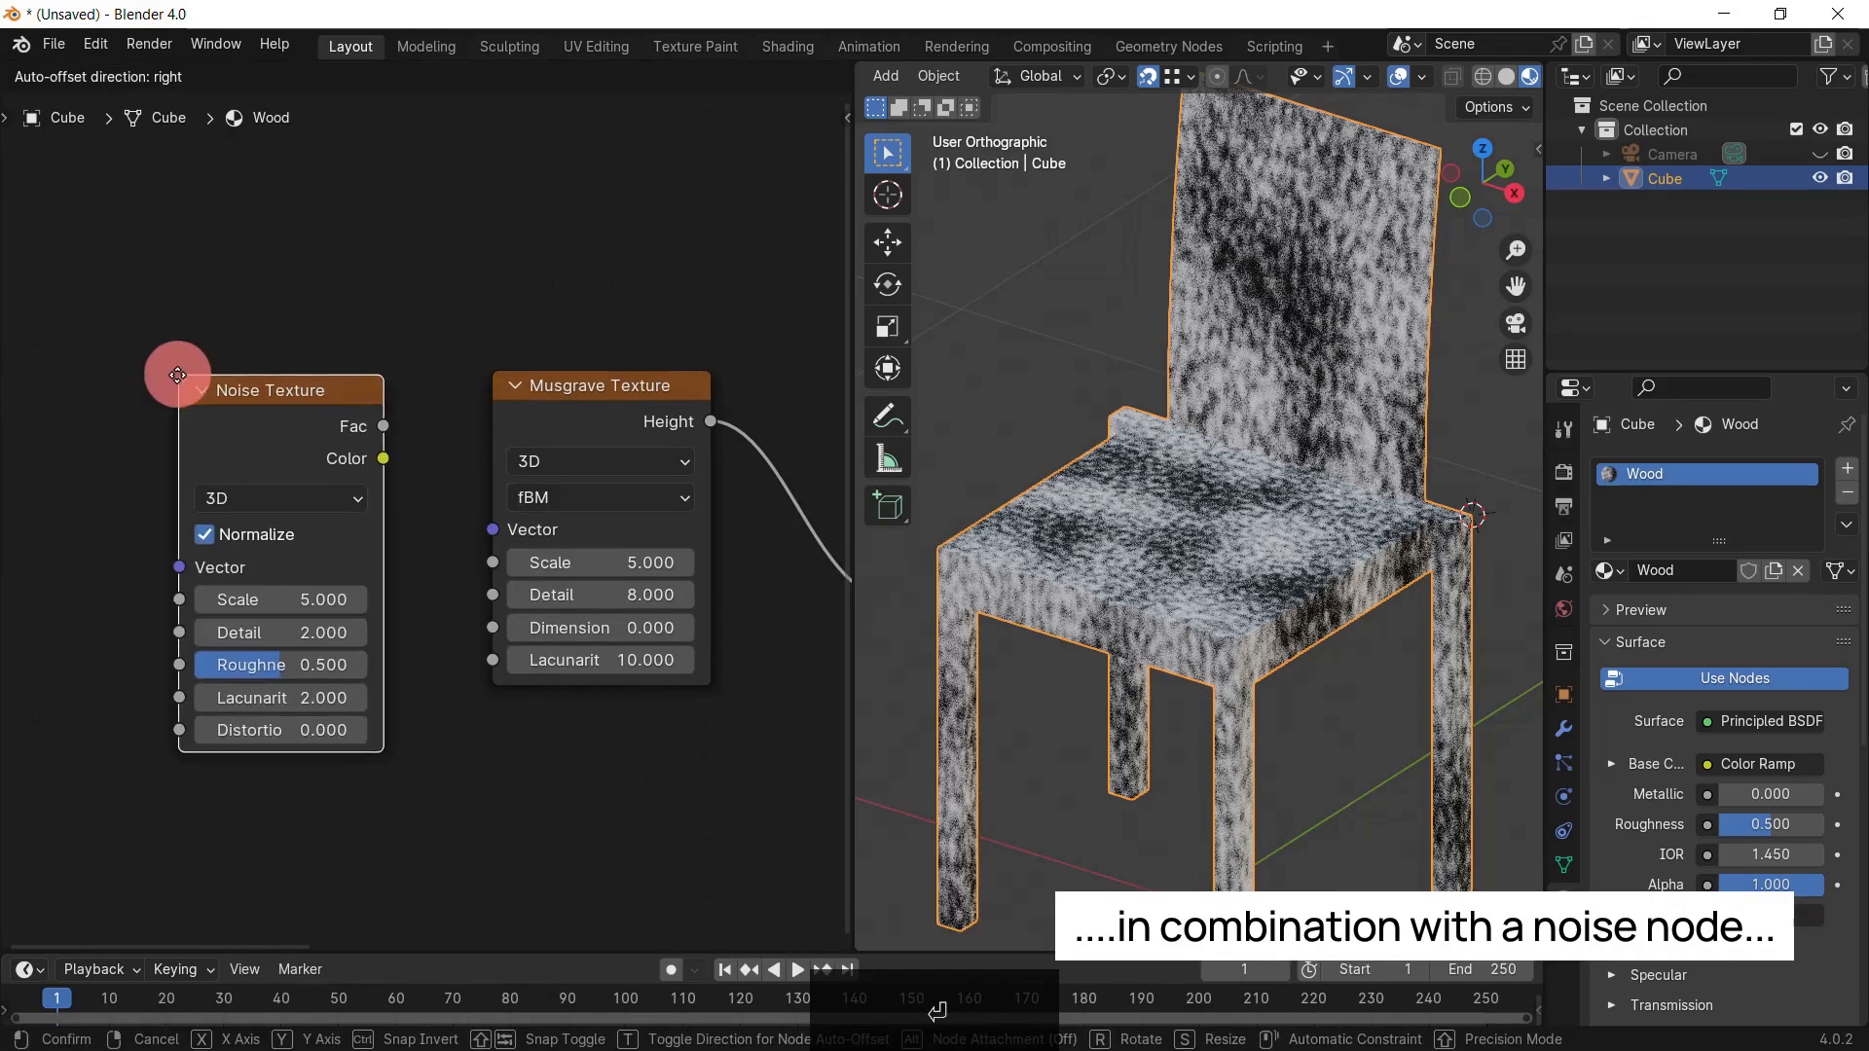
{"action": "left_click", "coordinate": [153, 372]}
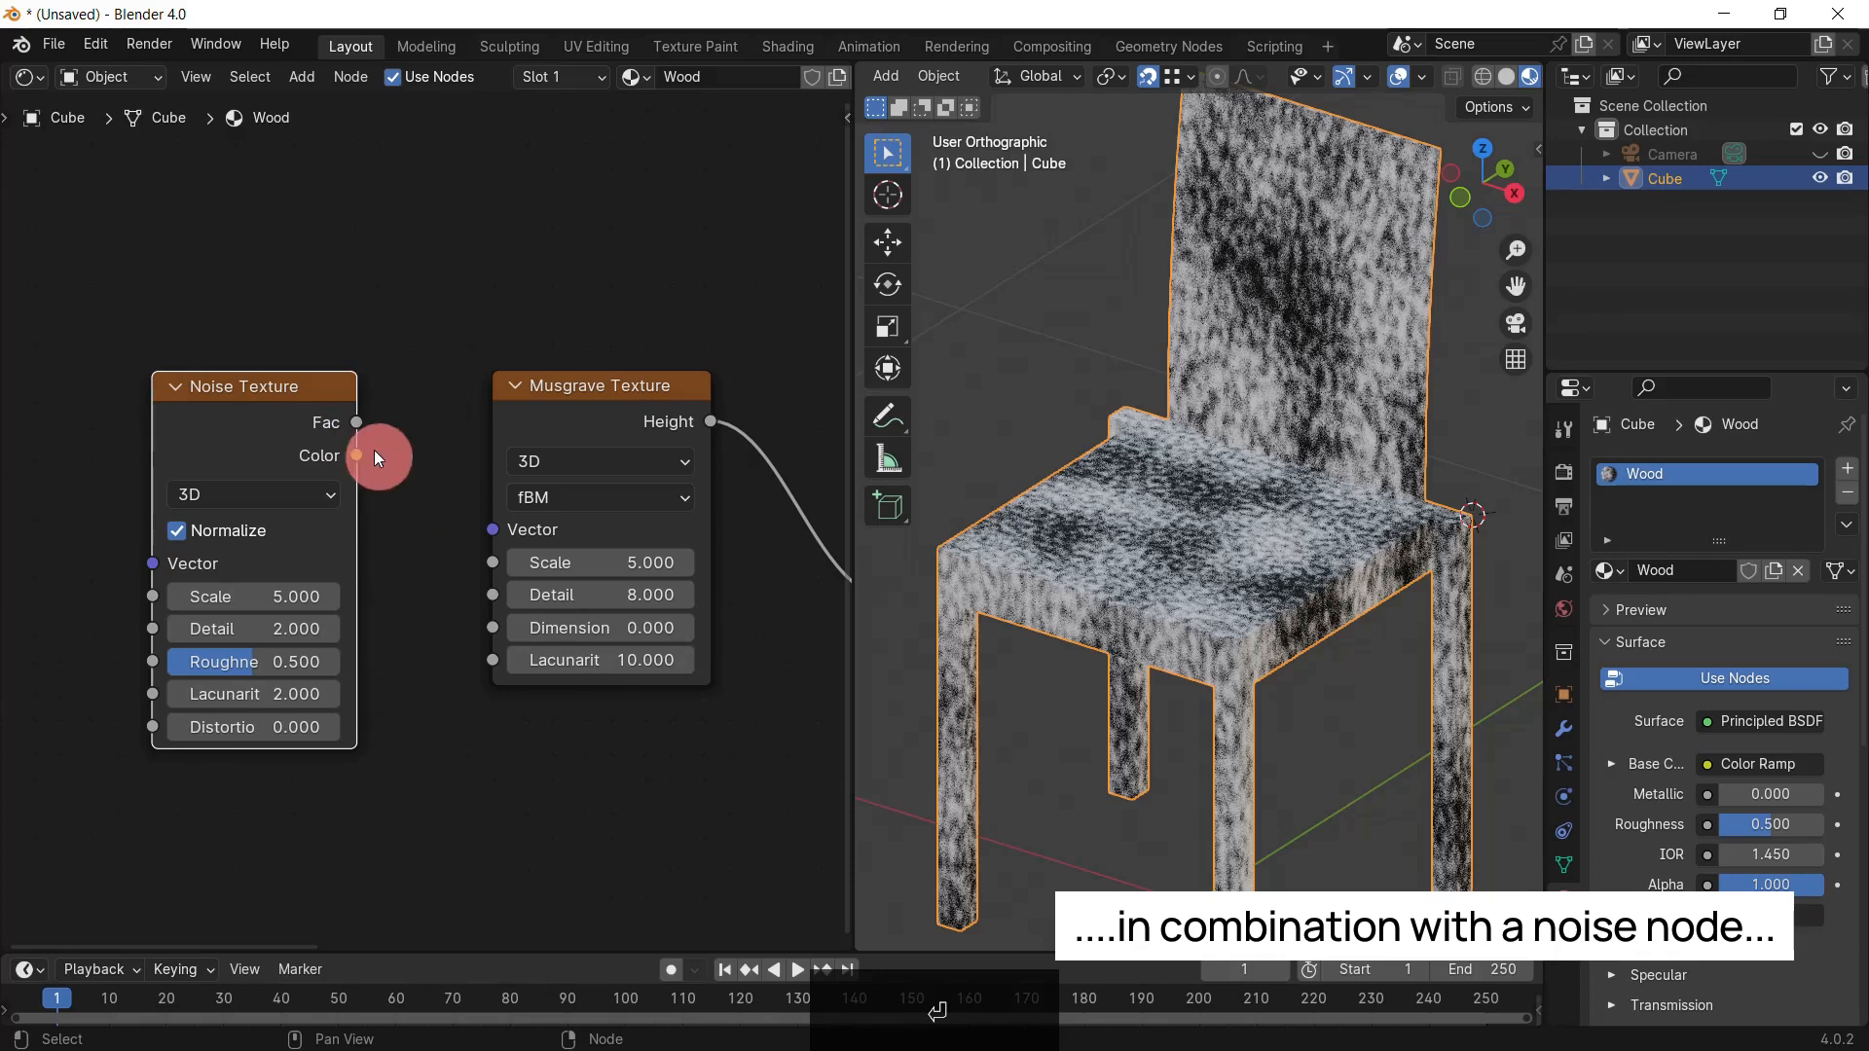
{"action": "left_click_drag", "start_coordinate": [357, 422], "coordinate": [470, 540]}
{"action": "scroll", "coordinate": [432, 615], "scroll_direction": "down", "scroll_amount": 13}
{"action": "mouse_move", "coordinate": [613, 682]}
{"action": "middle_mouse_down"}
{"action": "mouse_move", "coordinate": [345, 697]}
{"action": "mouse_move", "coordinate": [616, 701]}
{"action": "middle_mouse_up"}
{"action": "scroll", "coordinate": [381, 667], "scroll_direction": "up", "scroll_amount": 6}
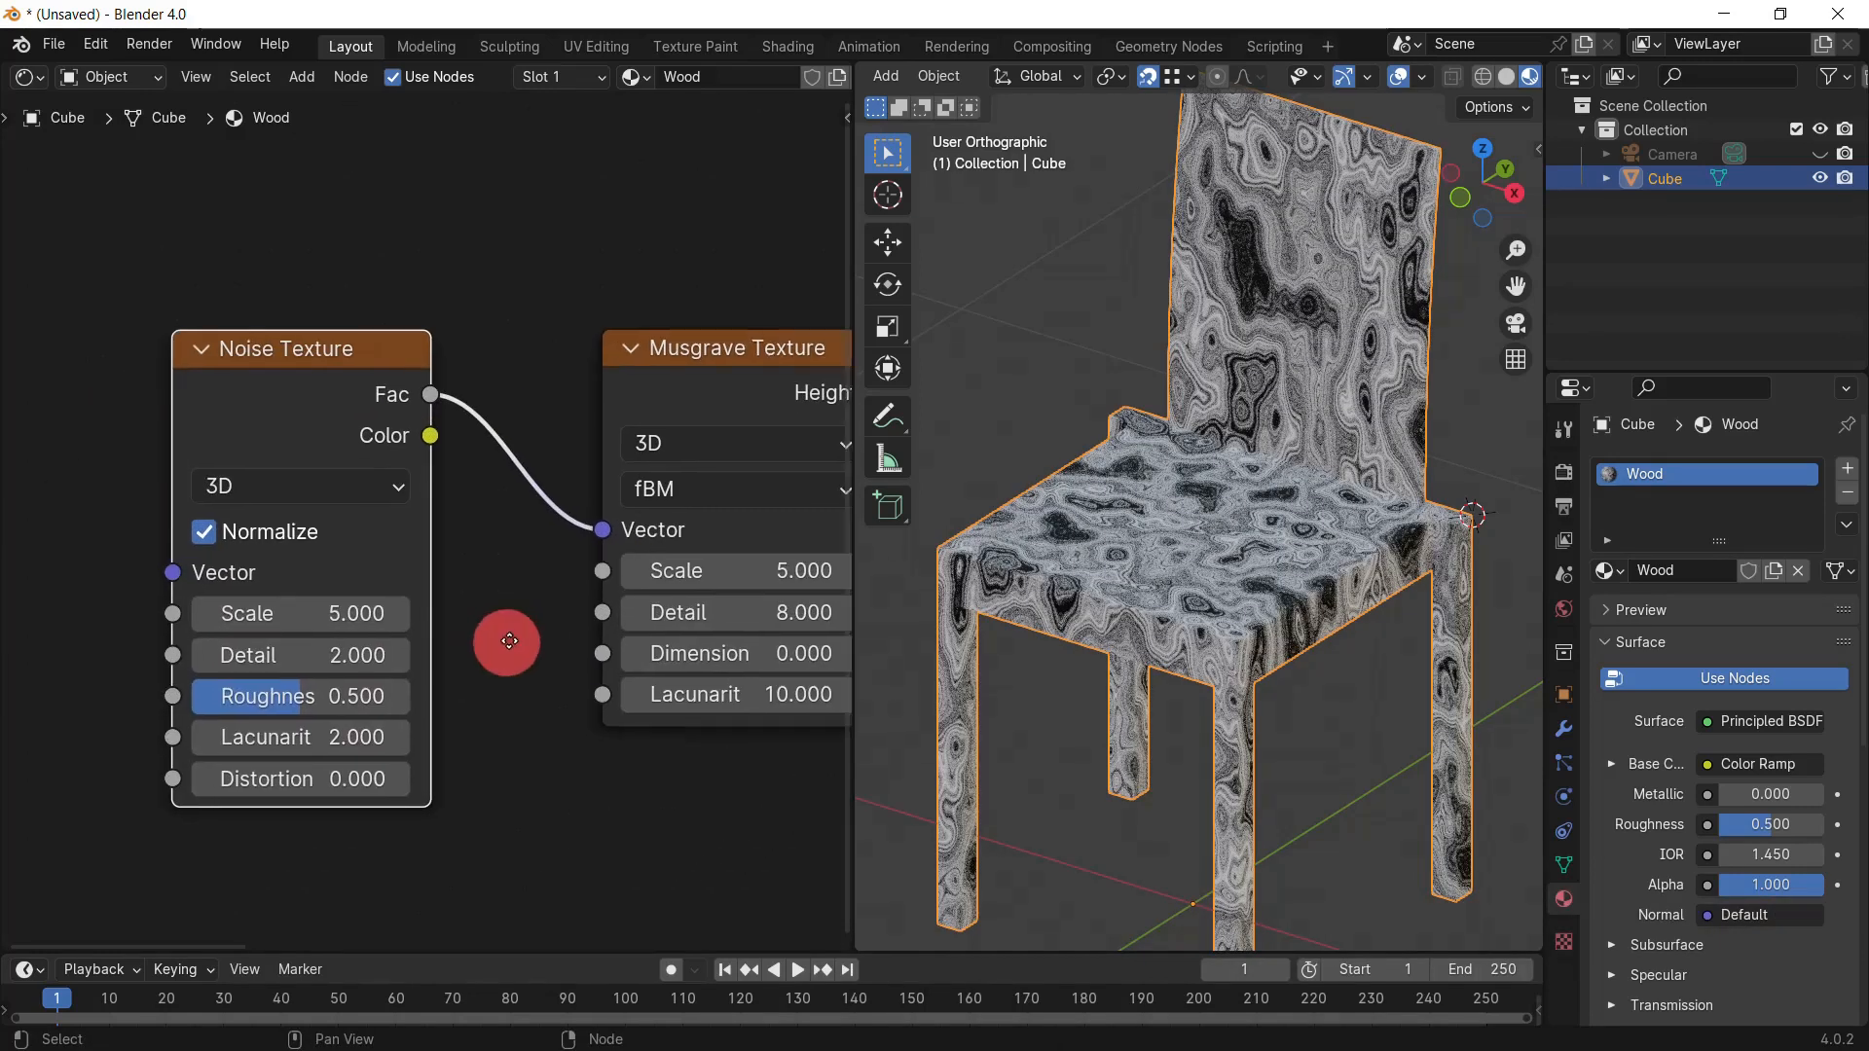
Step: Set the Noise Texture's Scale to 1, Detail to 7, Roughness to 0.4 and Distortion to 0.7
{"action": "scroll", "coordinate": [1304, 447], "scroll_direction": "up", "scroll_amount": 5}
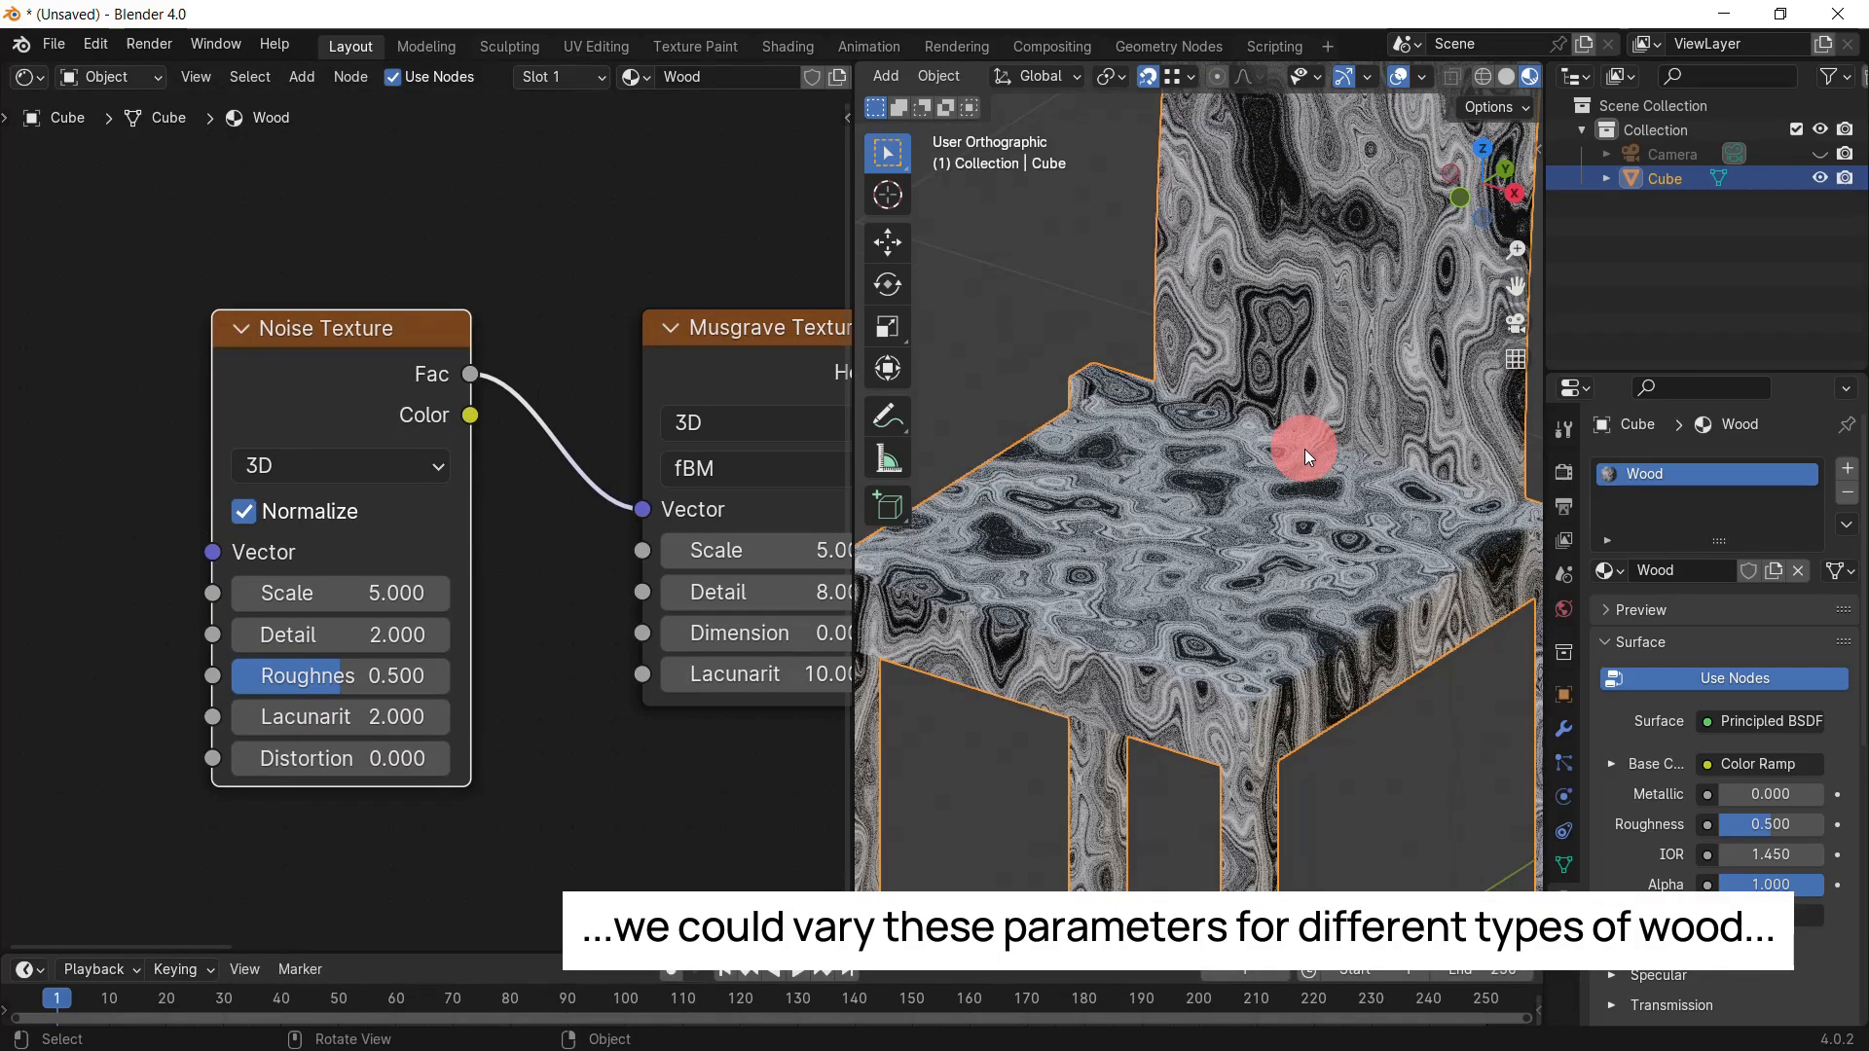
{"action": "left_click", "coordinate": [389, 593]}
{"action": "type", "text": "1"}
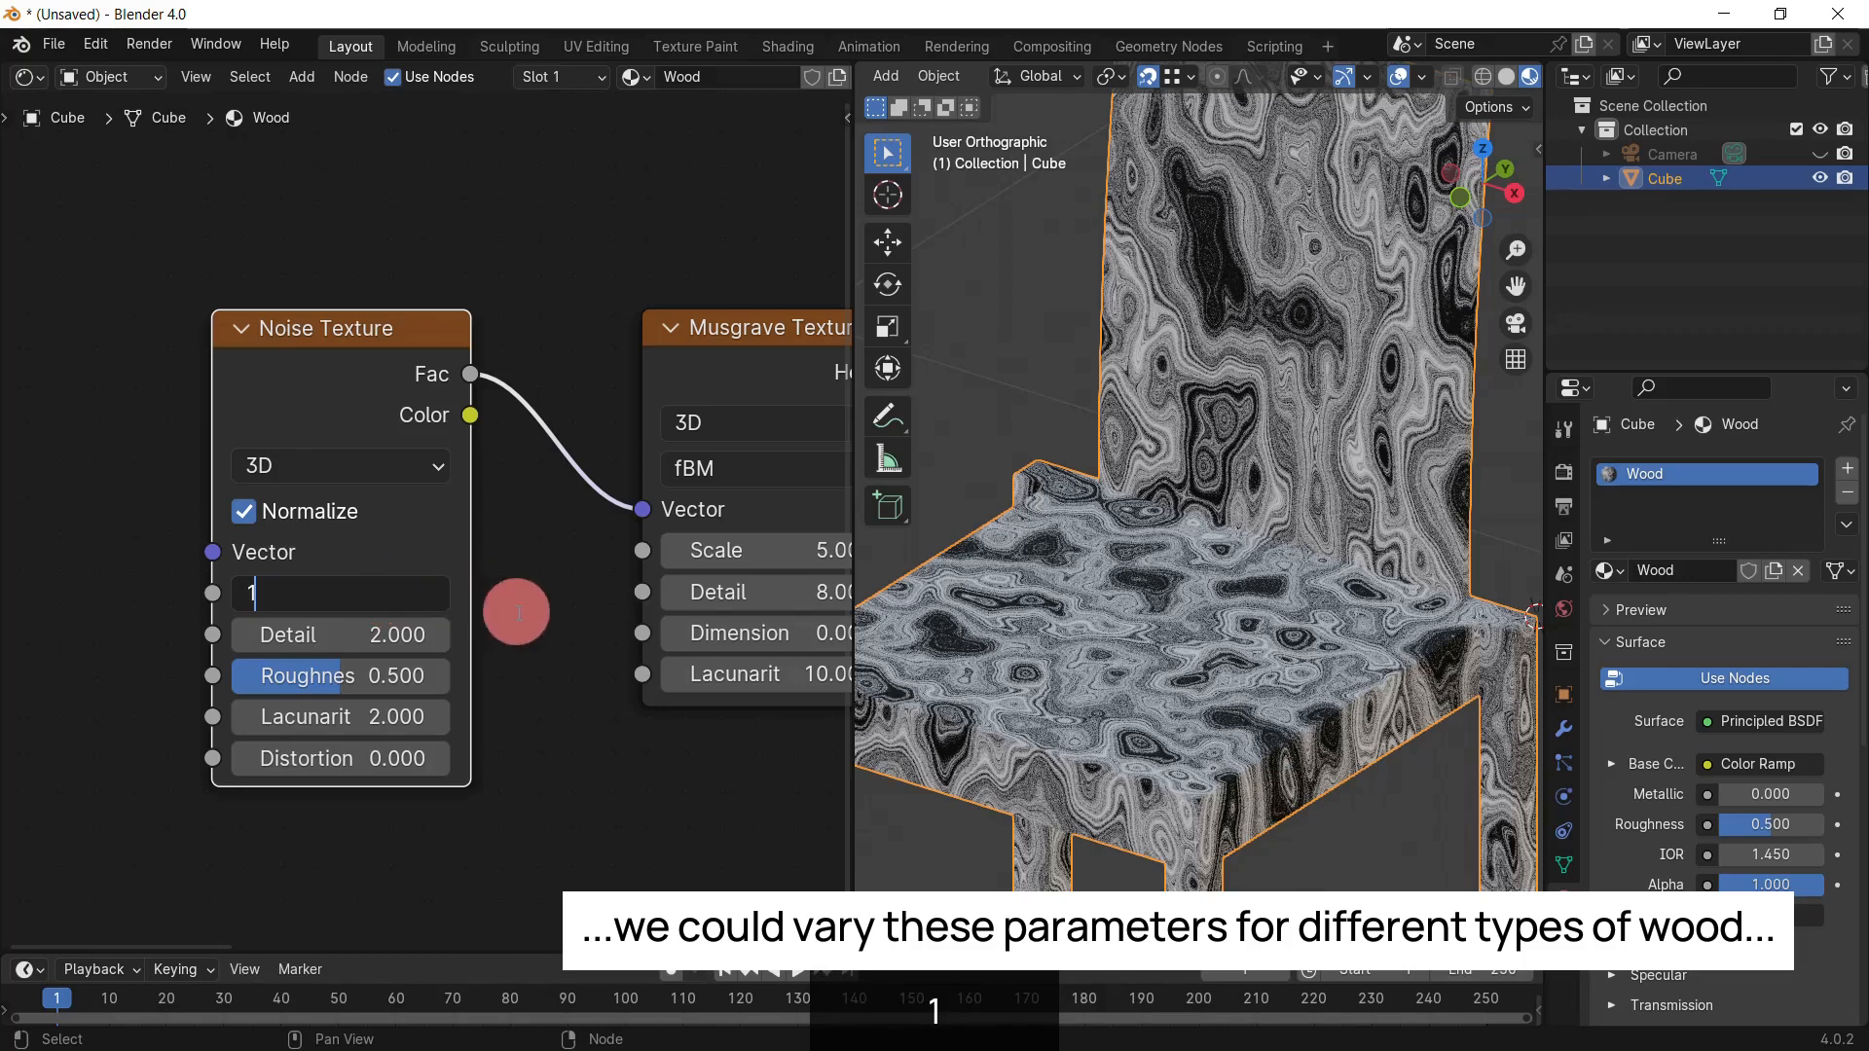
{"action": "key", "text": "Tab"}
{"action": "key", "text": "Tab"}
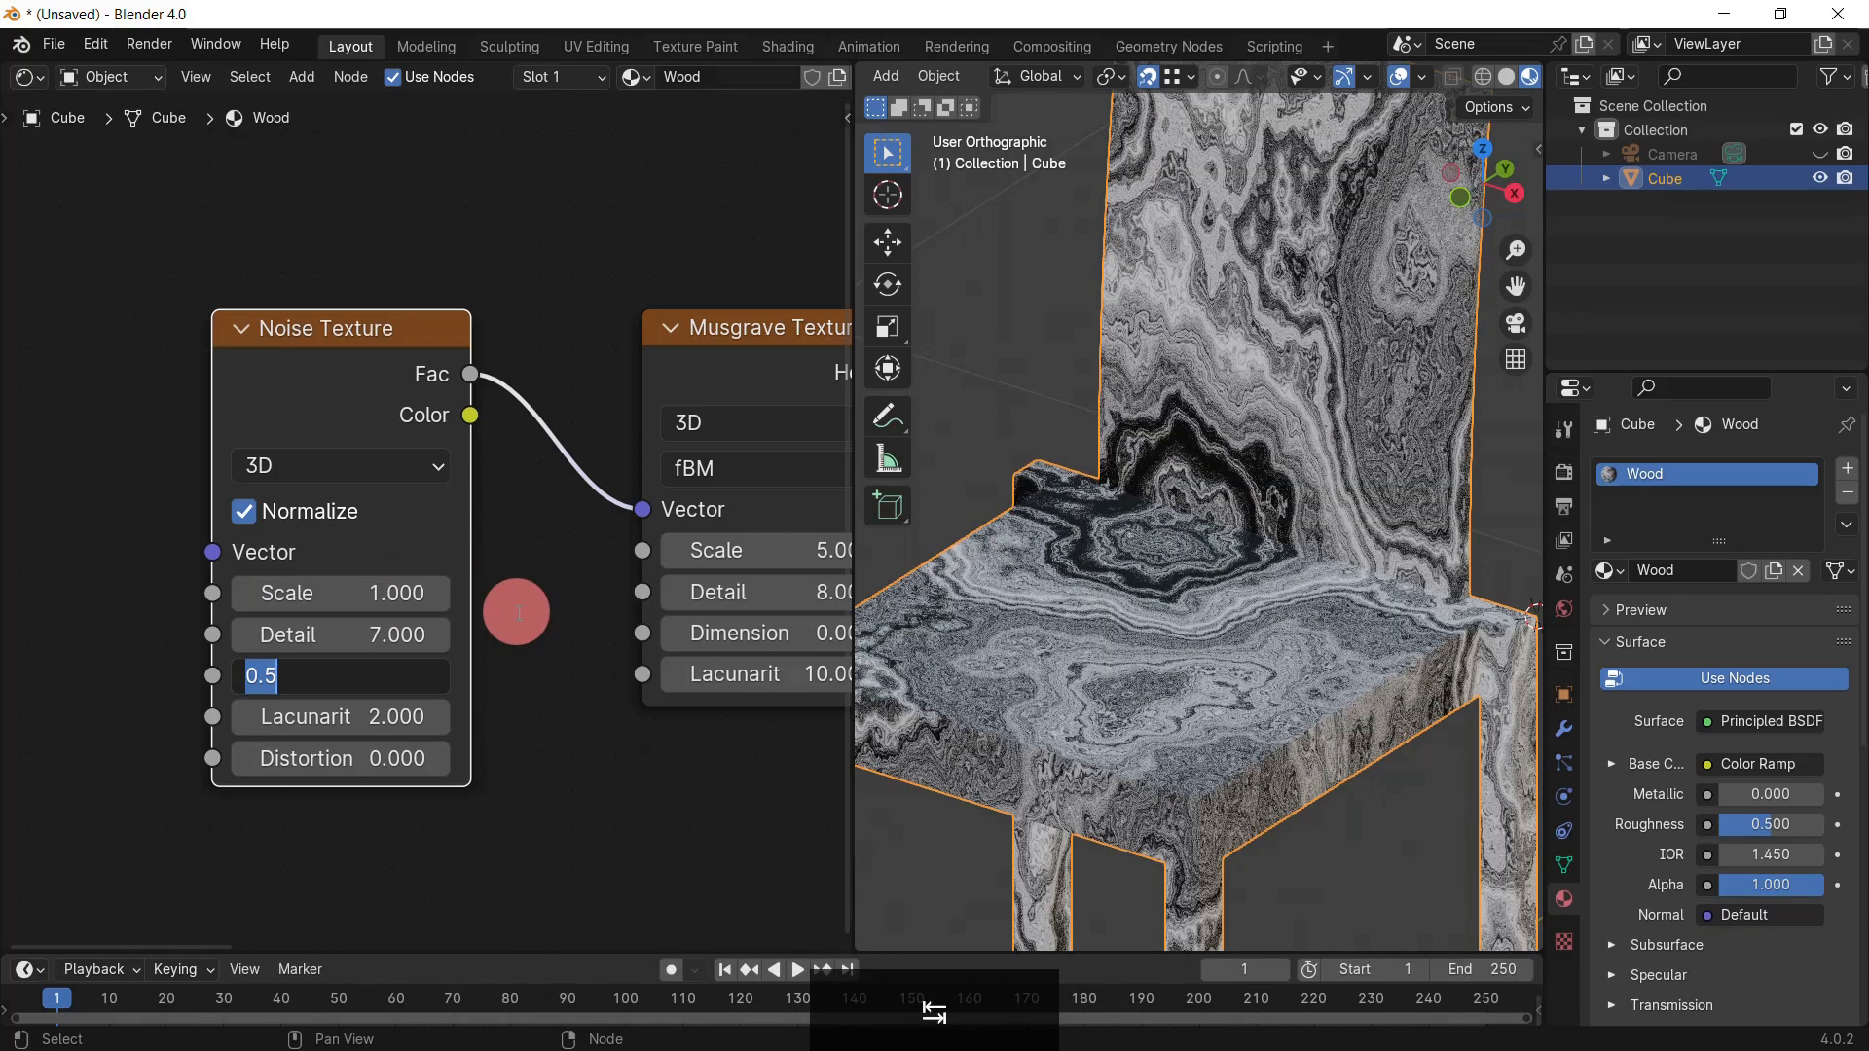
{"action": "type", "text": "0.4"}
{"action": "key", "text": "Tab"}
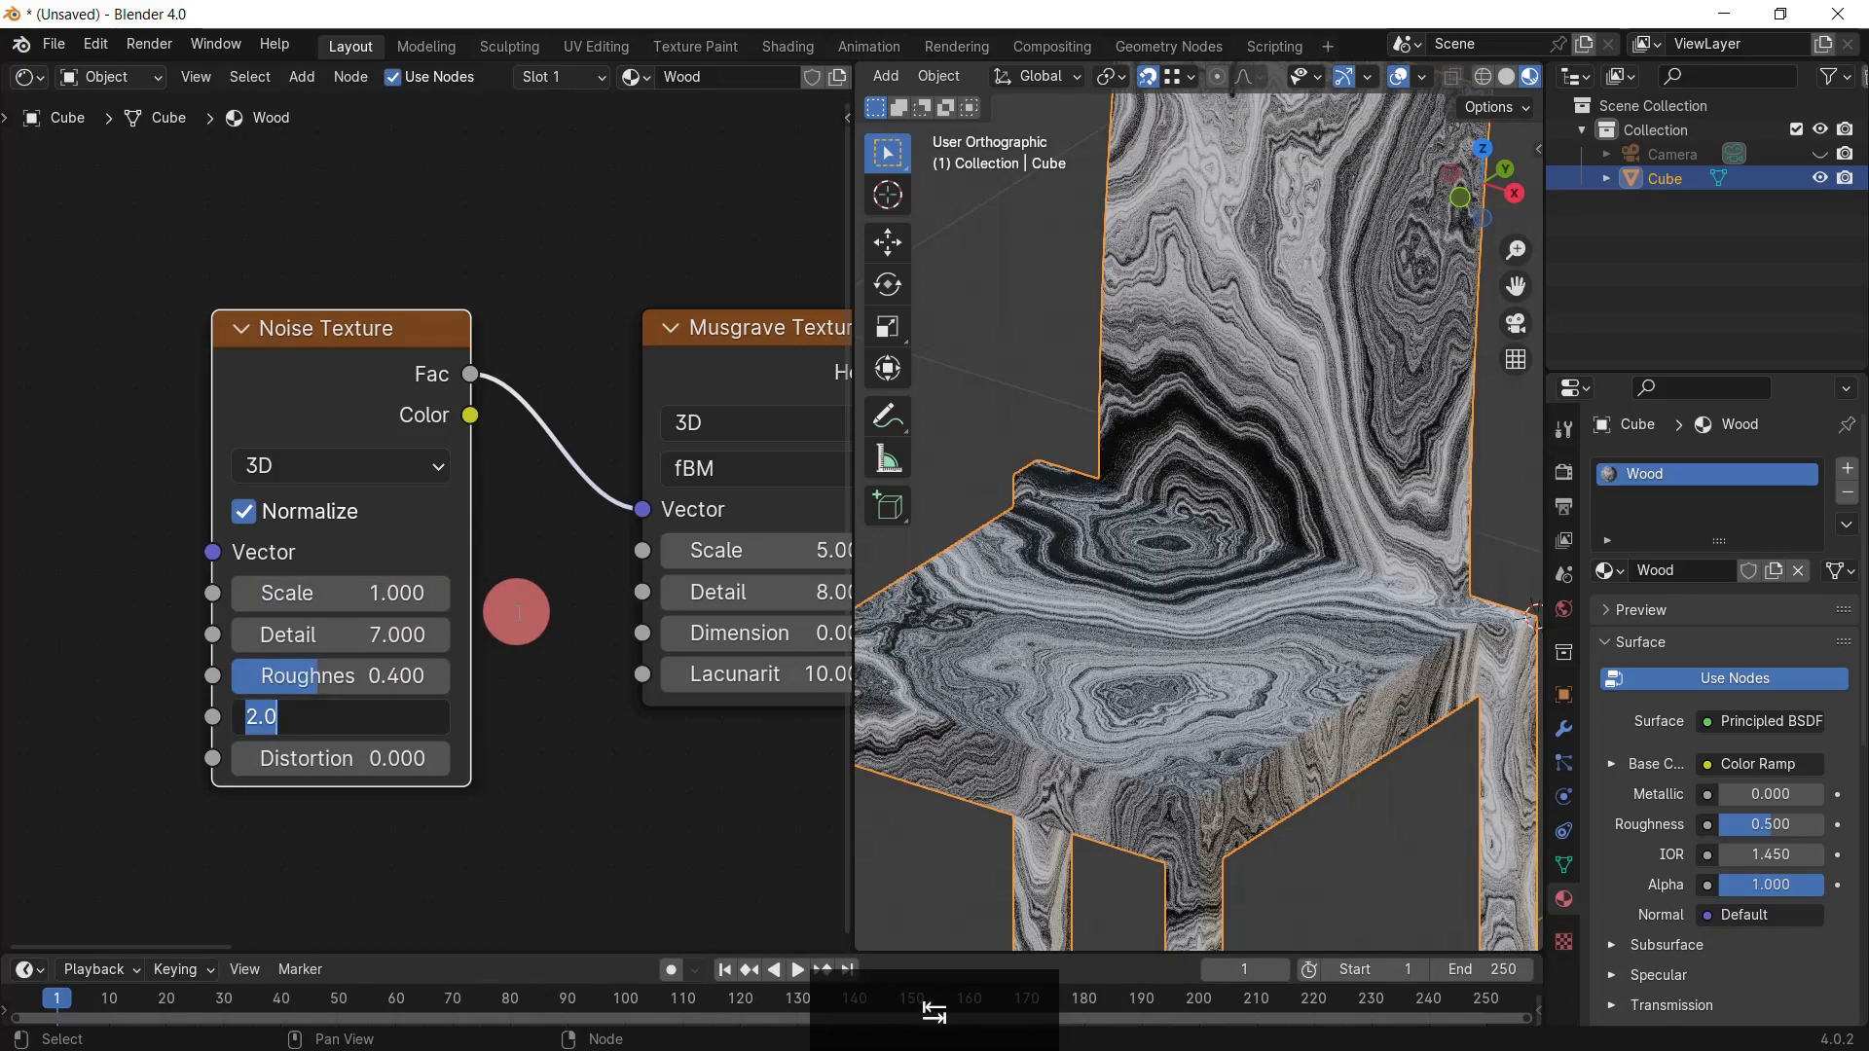
{"action": "key", "text": "Tab"}
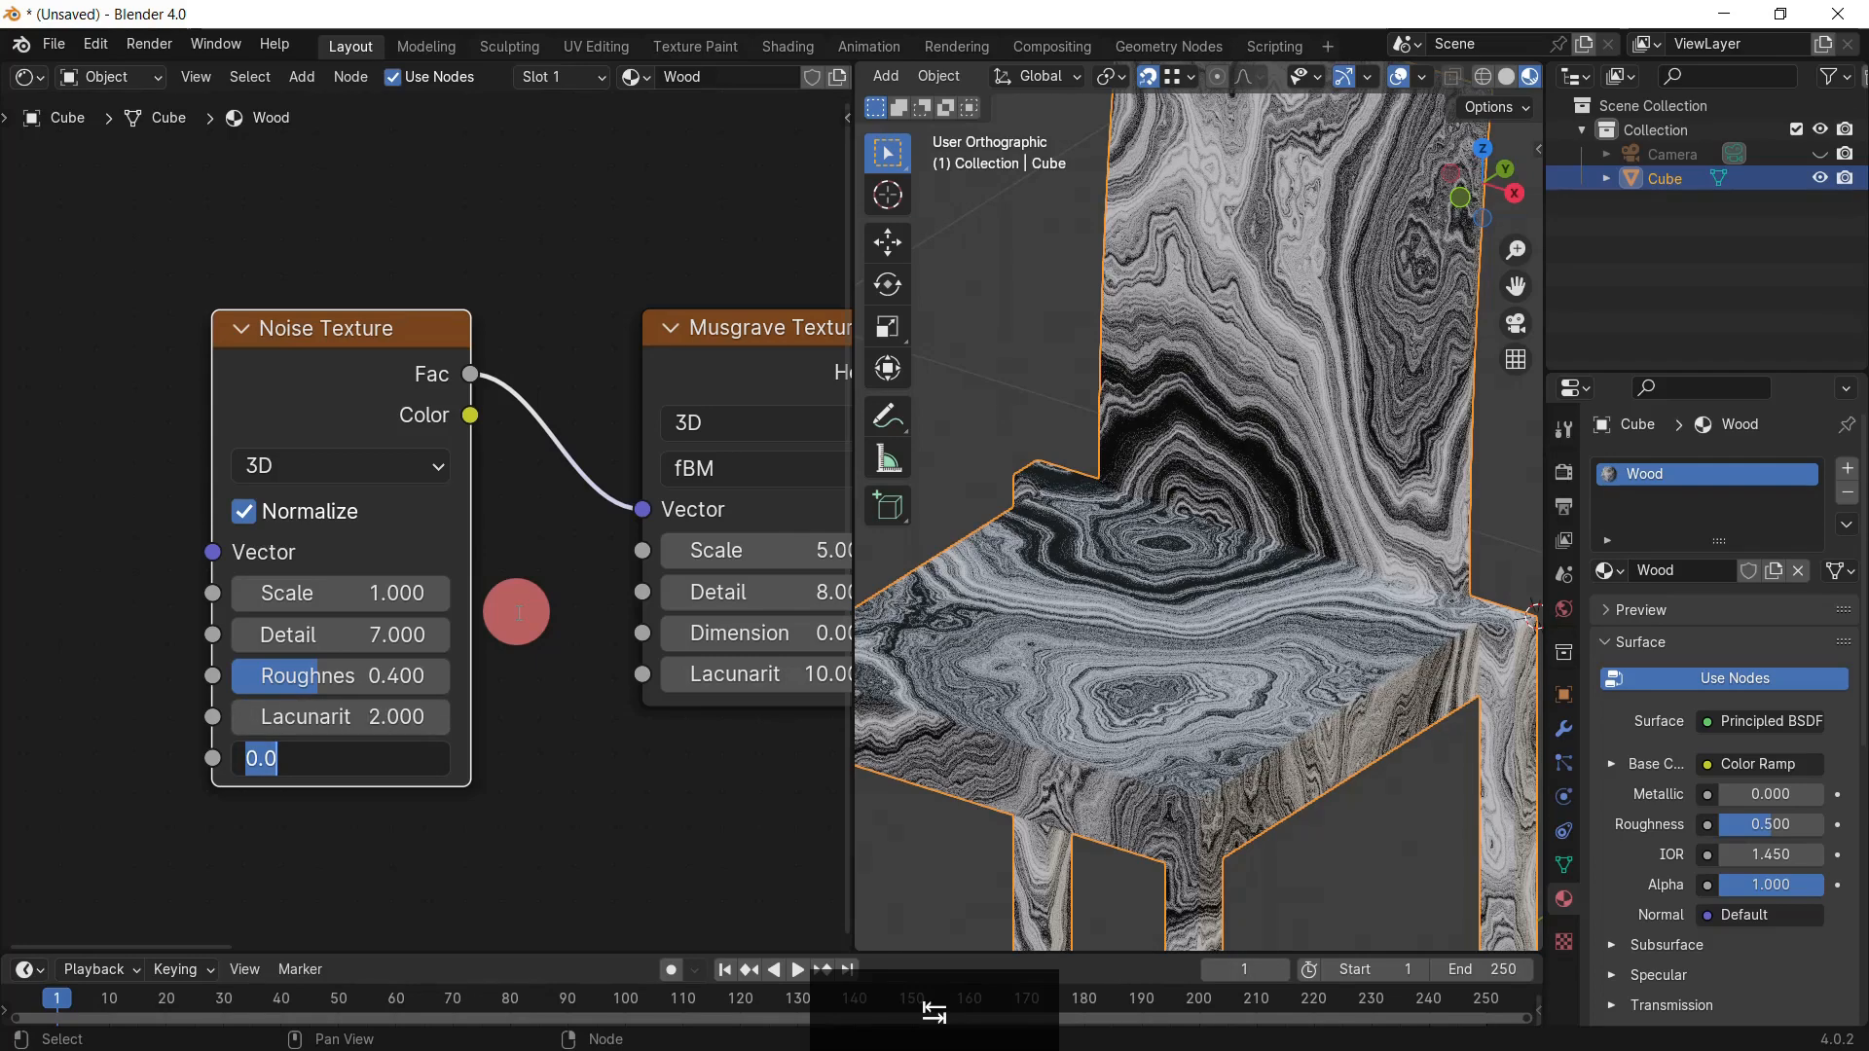
{"action": "type", "text": "0.7"}
{"action": "key", "text": "Return"}
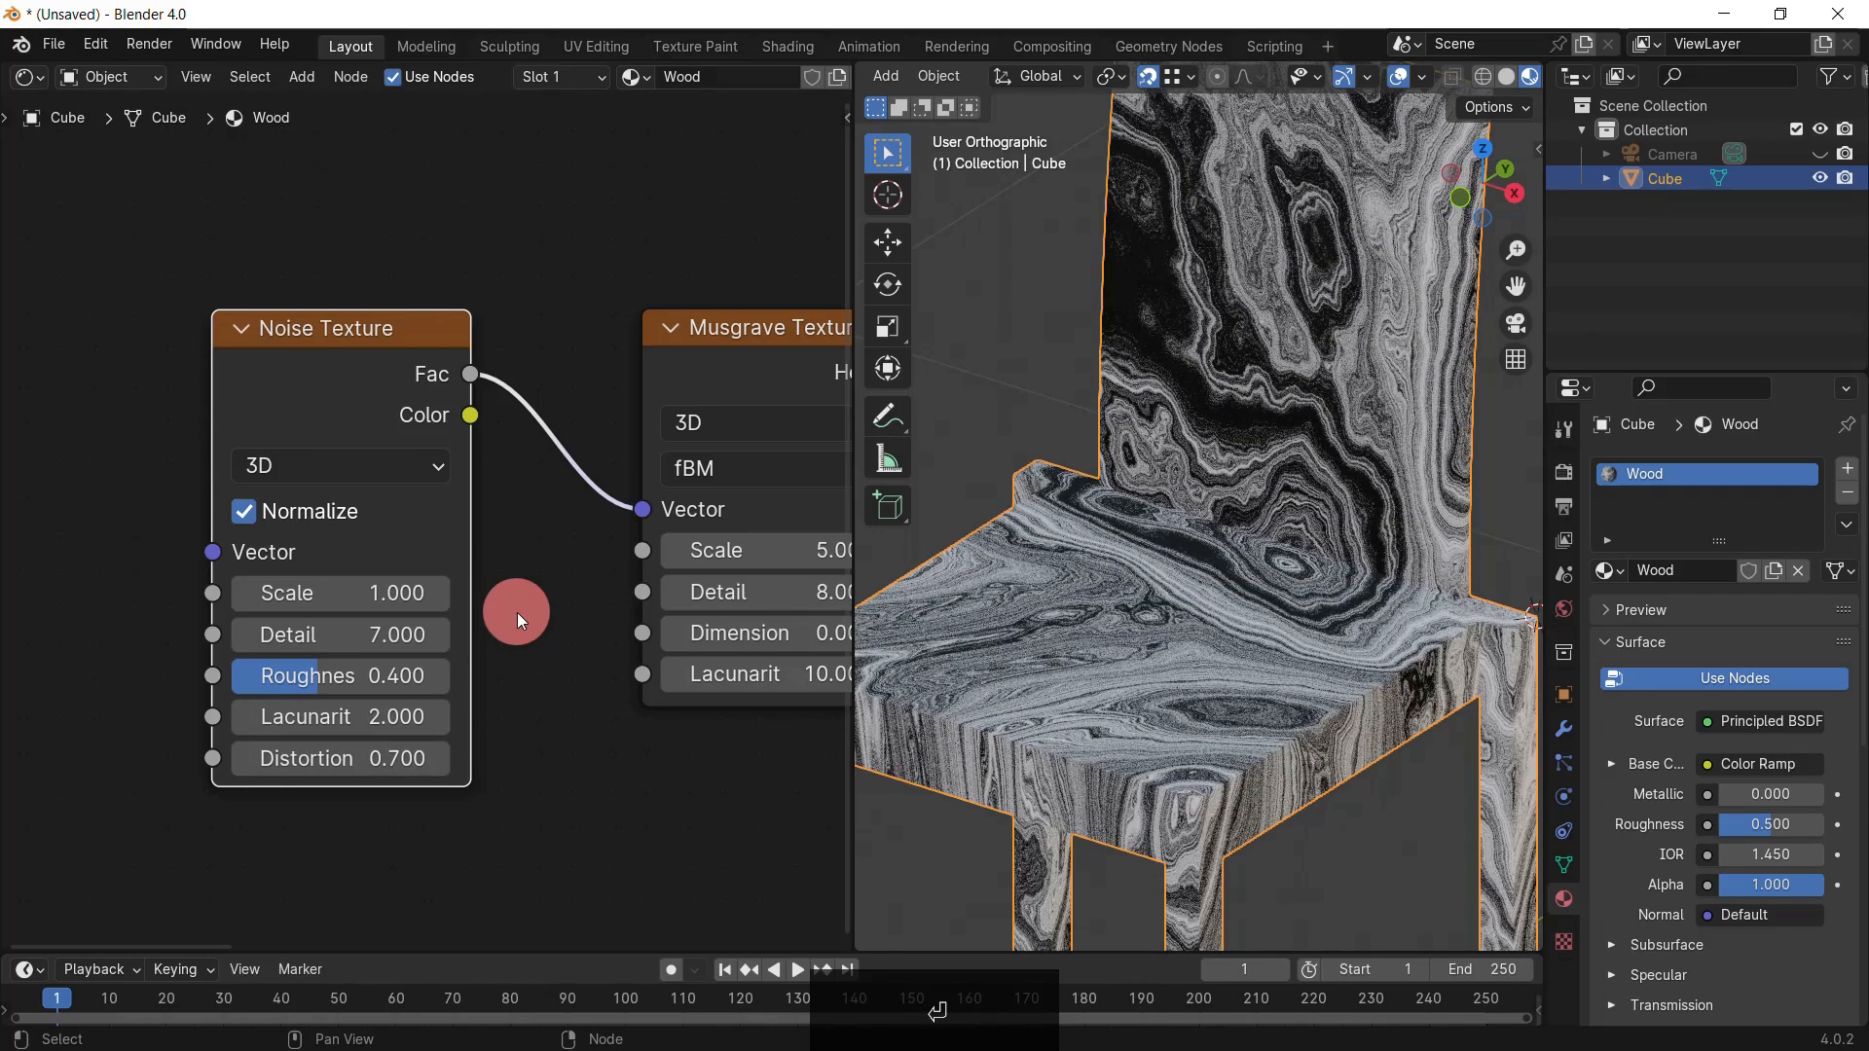
{"action": "left_click", "coordinate": [516, 612]}
Step: Set the Color Ramp's first stop to the light wood brown with hex value BB8D66
{"action": "scroll", "coordinate": [1235, 646], "scroll_direction": "down", "scroll_amount": 2}
{"action": "middle_click_drag", "start_coordinate": [1235, 645], "coordinate": [1261, 644]}
{"action": "scroll", "coordinate": [1261, 644], "scroll_direction": "up", "scroll_amount": 1}
{"action": "scroll", "coordinate": [679, 850], "scroll_direction": "down", "scroll_amount": 1}
{"action": "scroll", "coordinate": [671, 808], "scroll_direction": "down", "scroll_amount": 1}
{"action": "middle_click_drag", "start_coordinate": [665, 764], "coordinate": [371, 730]}
{"action": "middle_click_drag", "start_coordinate": [563, 696], "coordinate": [368, 797]}
{"action": "scroll", "coordinate": [368, 793], "scroll_direction": "up", "scroll_amount": 2}
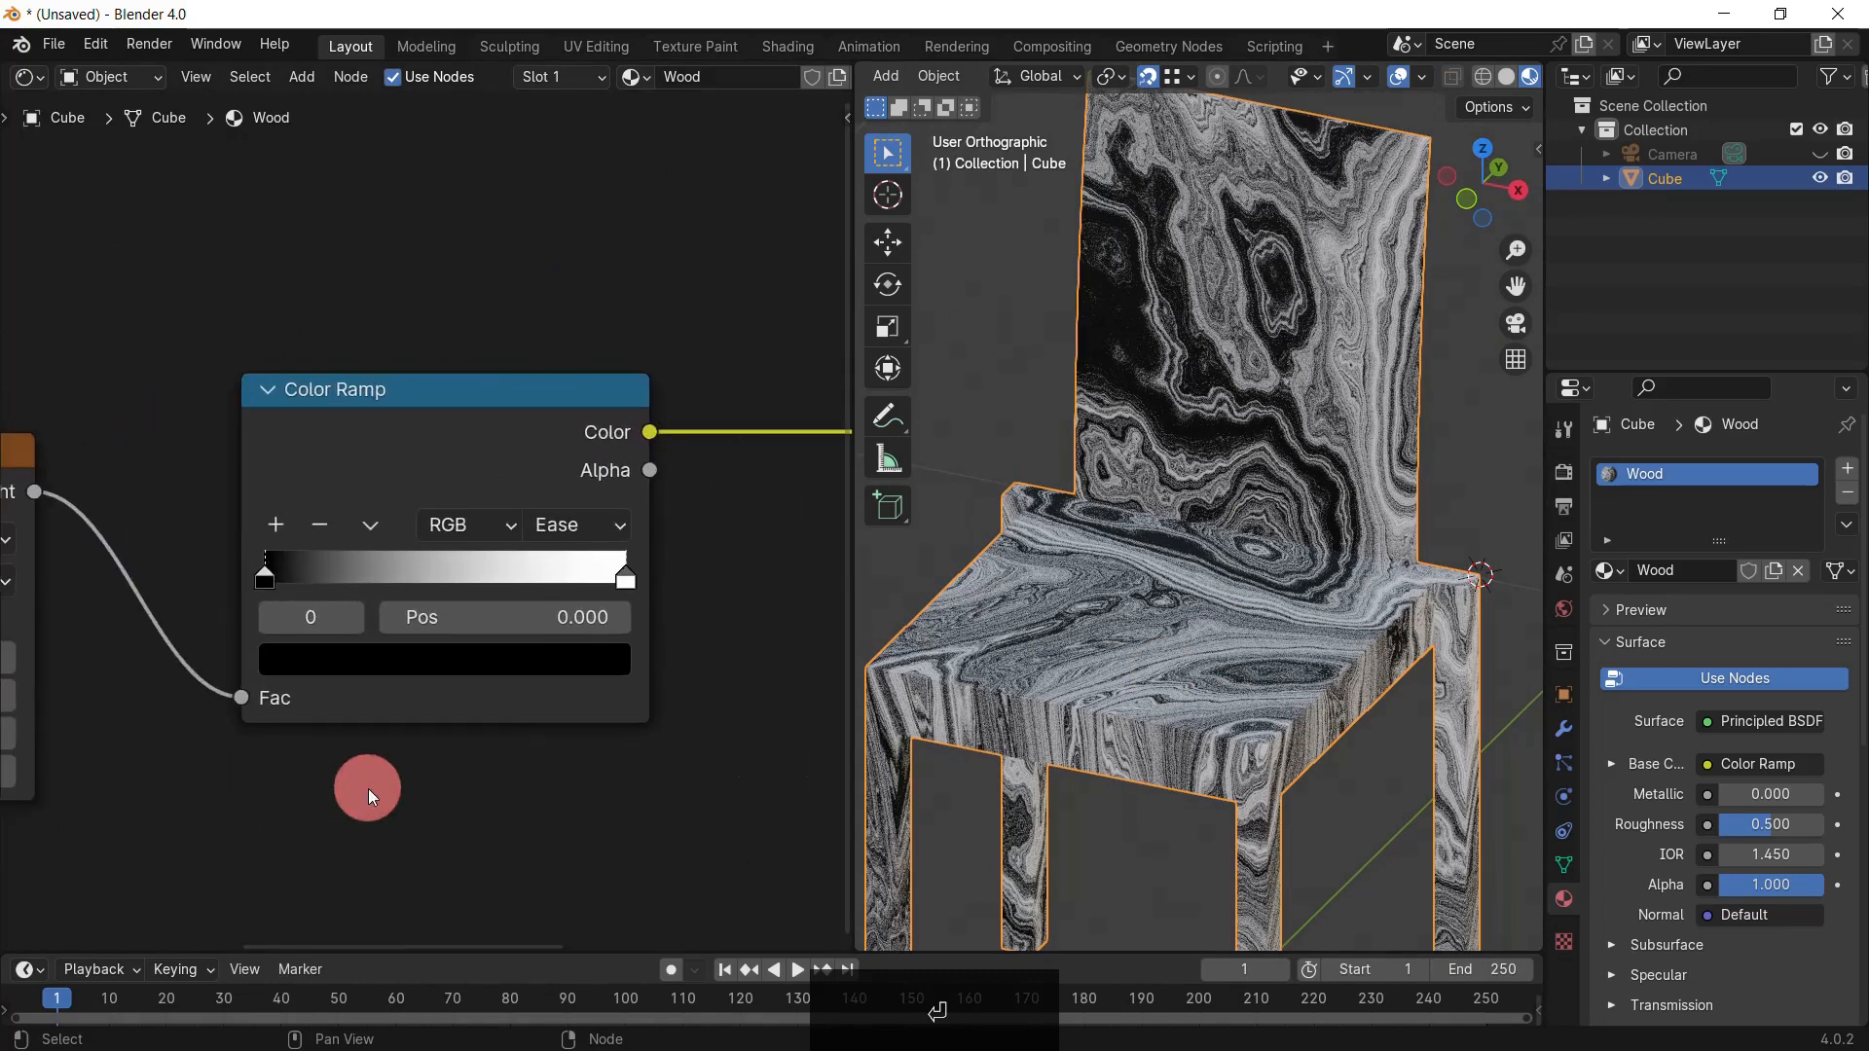
{"action": "key", "text": "ctrl+c"}
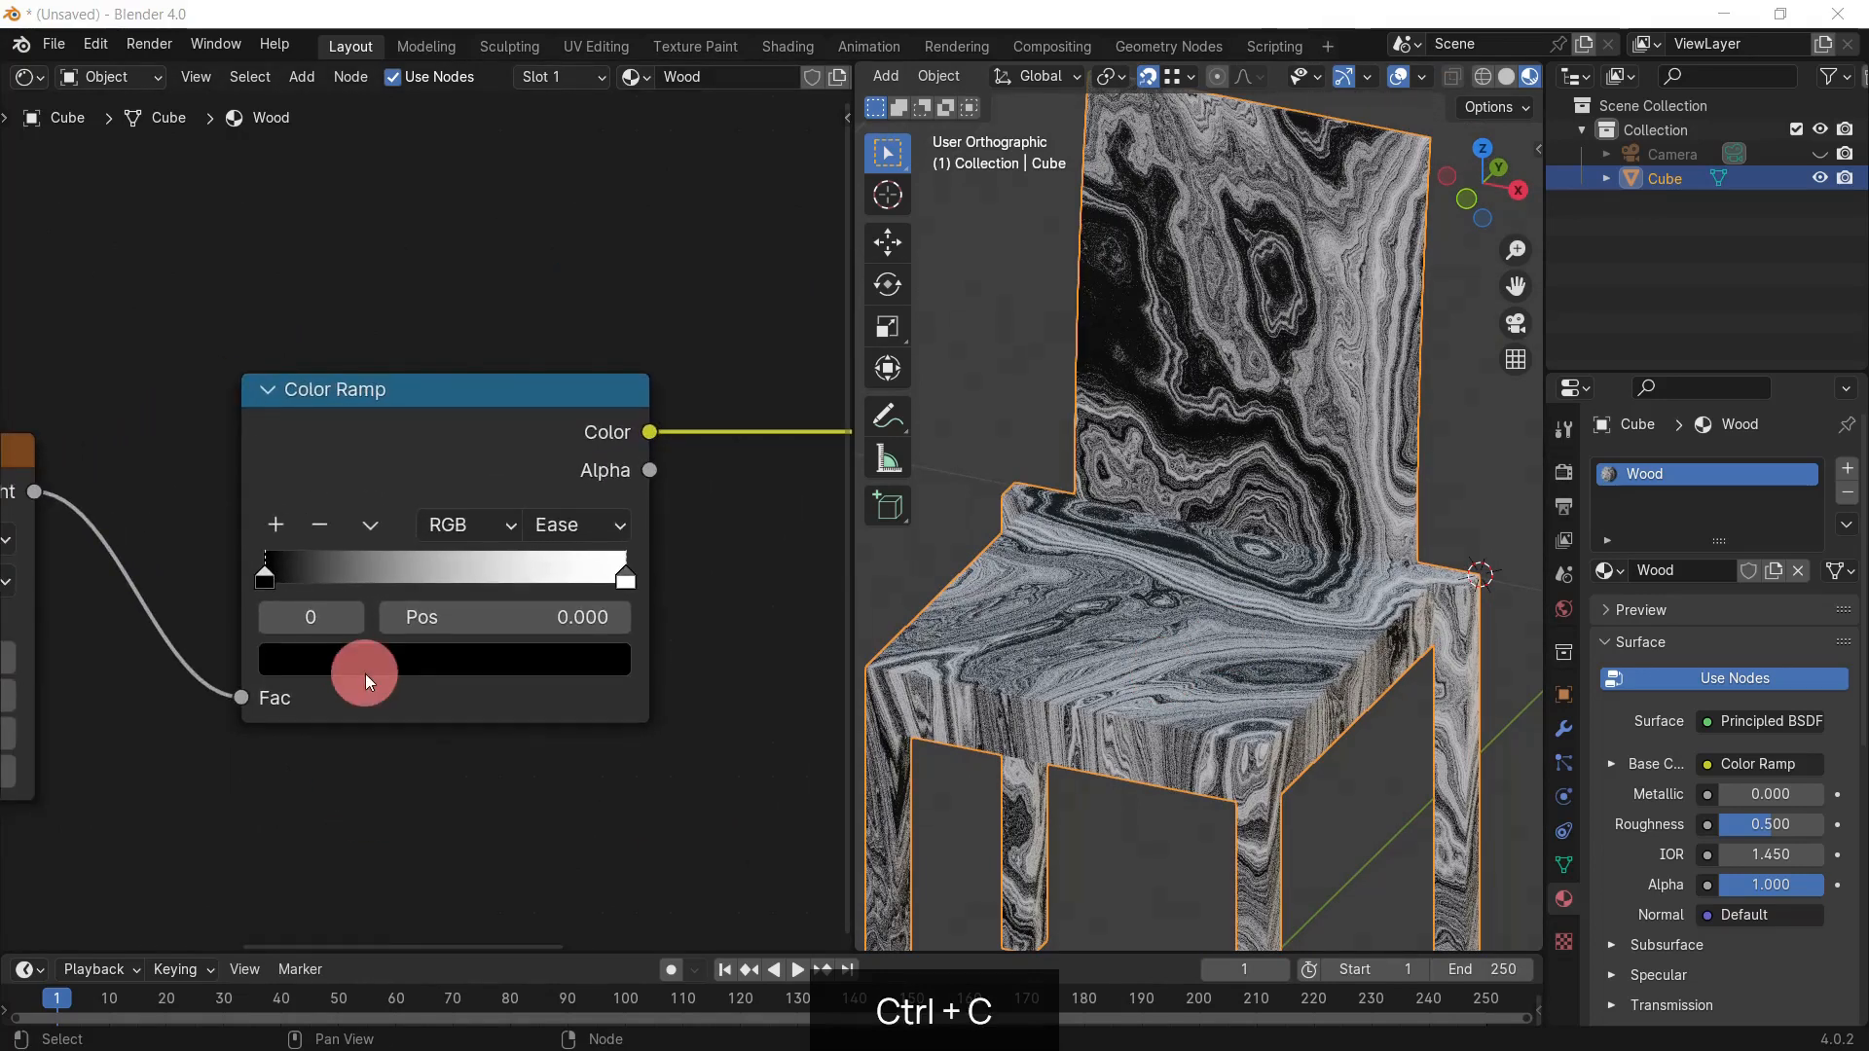
{"action": "left_click", "coordinate": [365, 673]}
{"action": "left_click", "coordinate": [498, 507]}
{"action": "key", "text": "ctrl+v"}
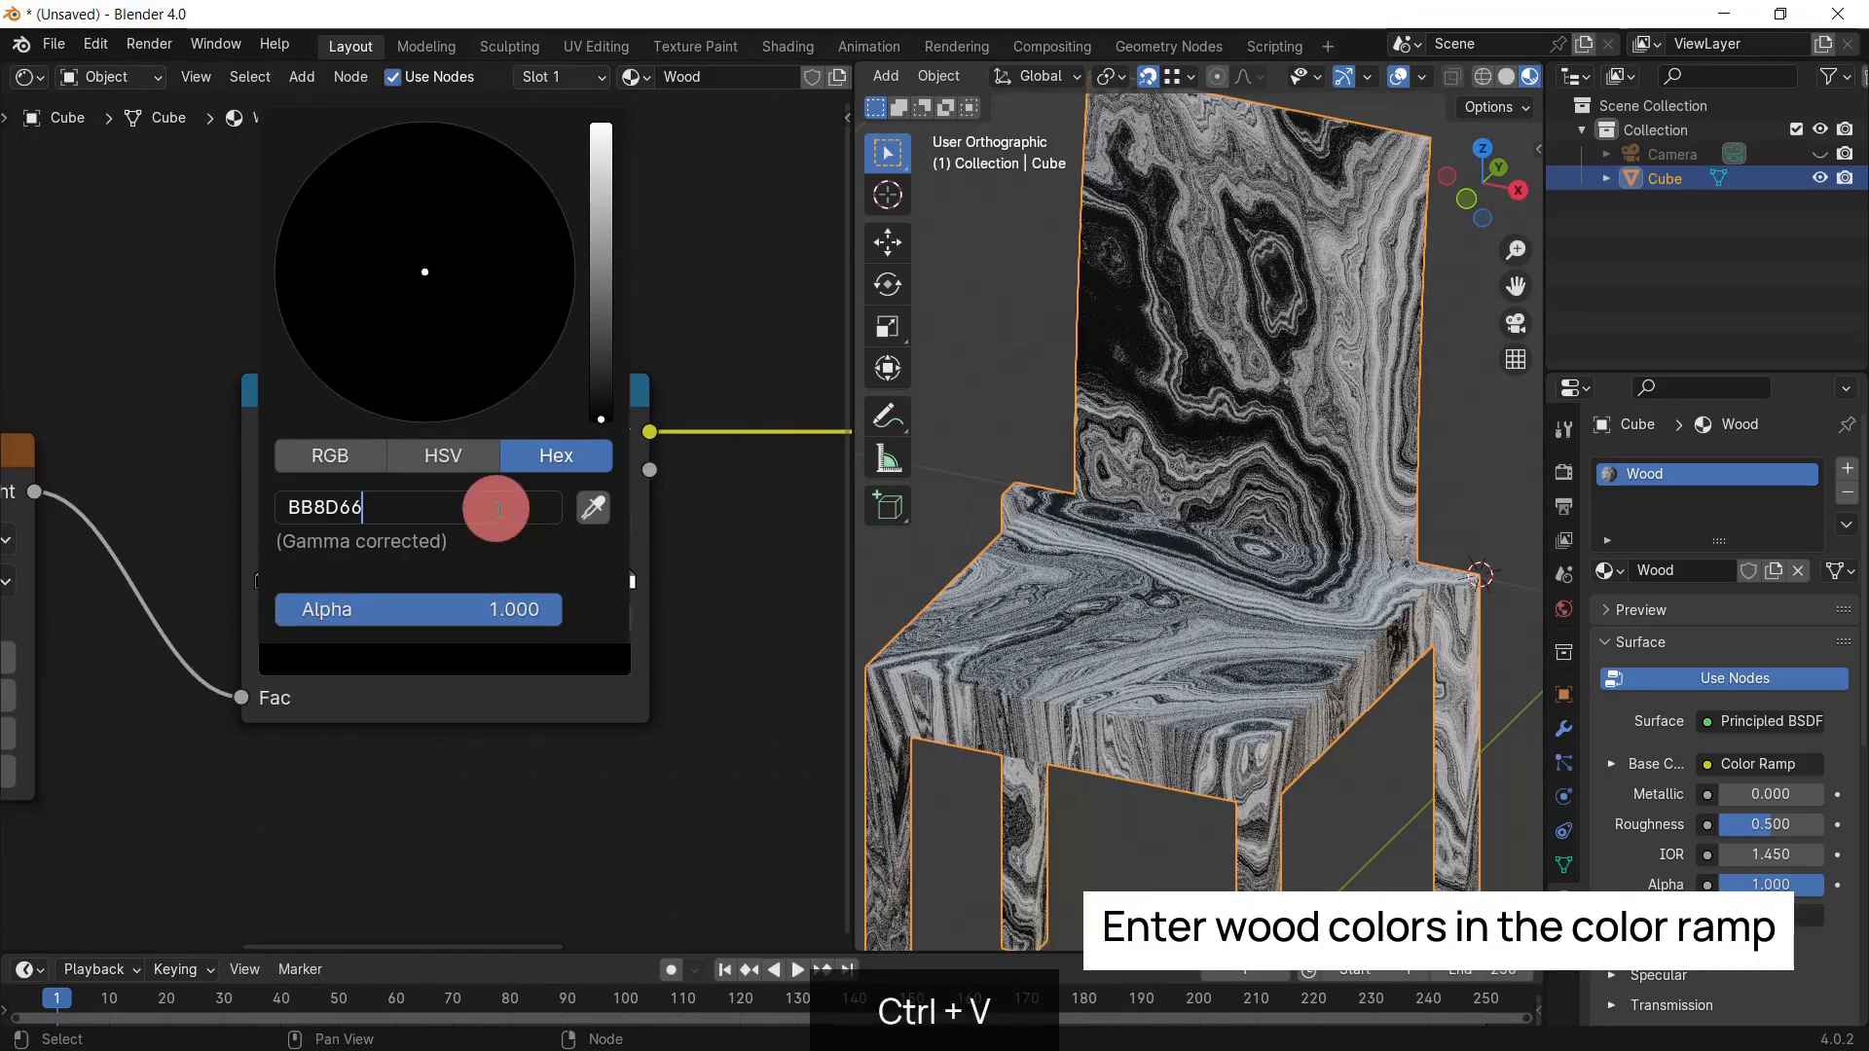
{"action": "key", "text": "Return"}
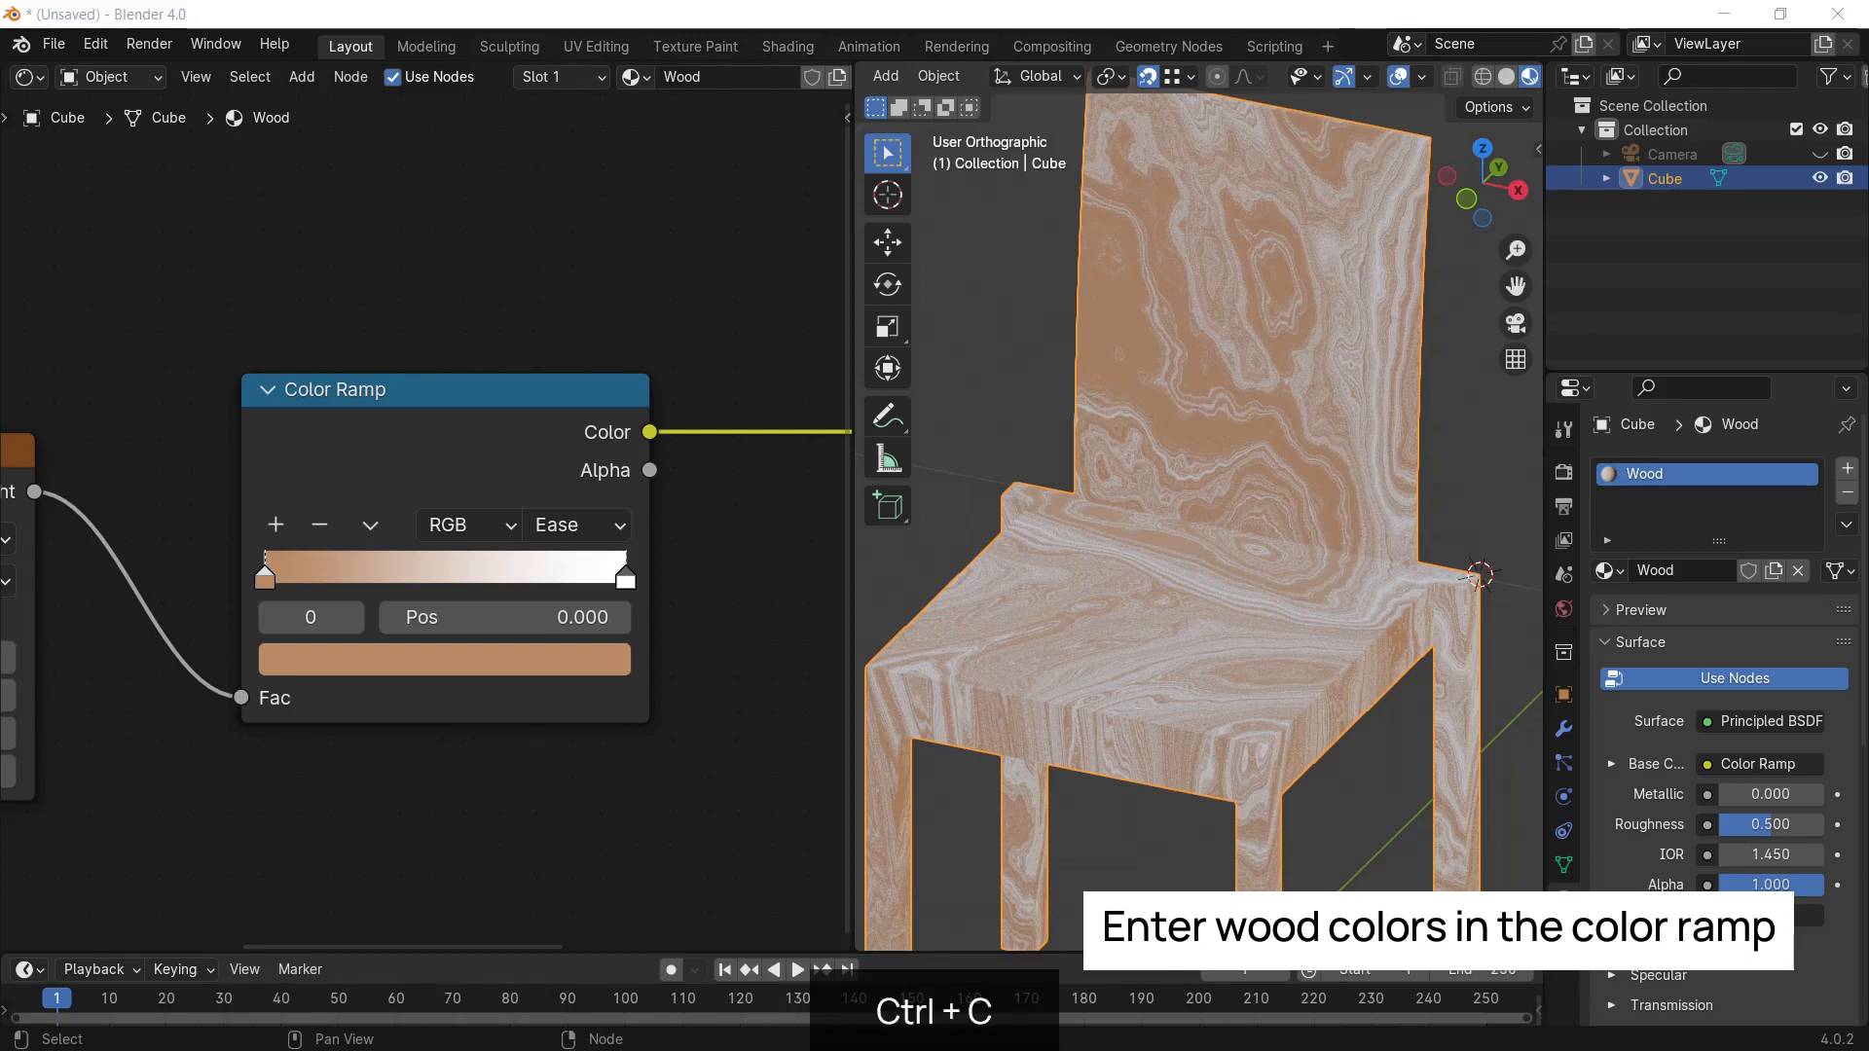
Step: Add a middle stop to the Color Ramp and give it the hex color BA8C68
{"action": "left_click", "coordinate": [279, 524]}
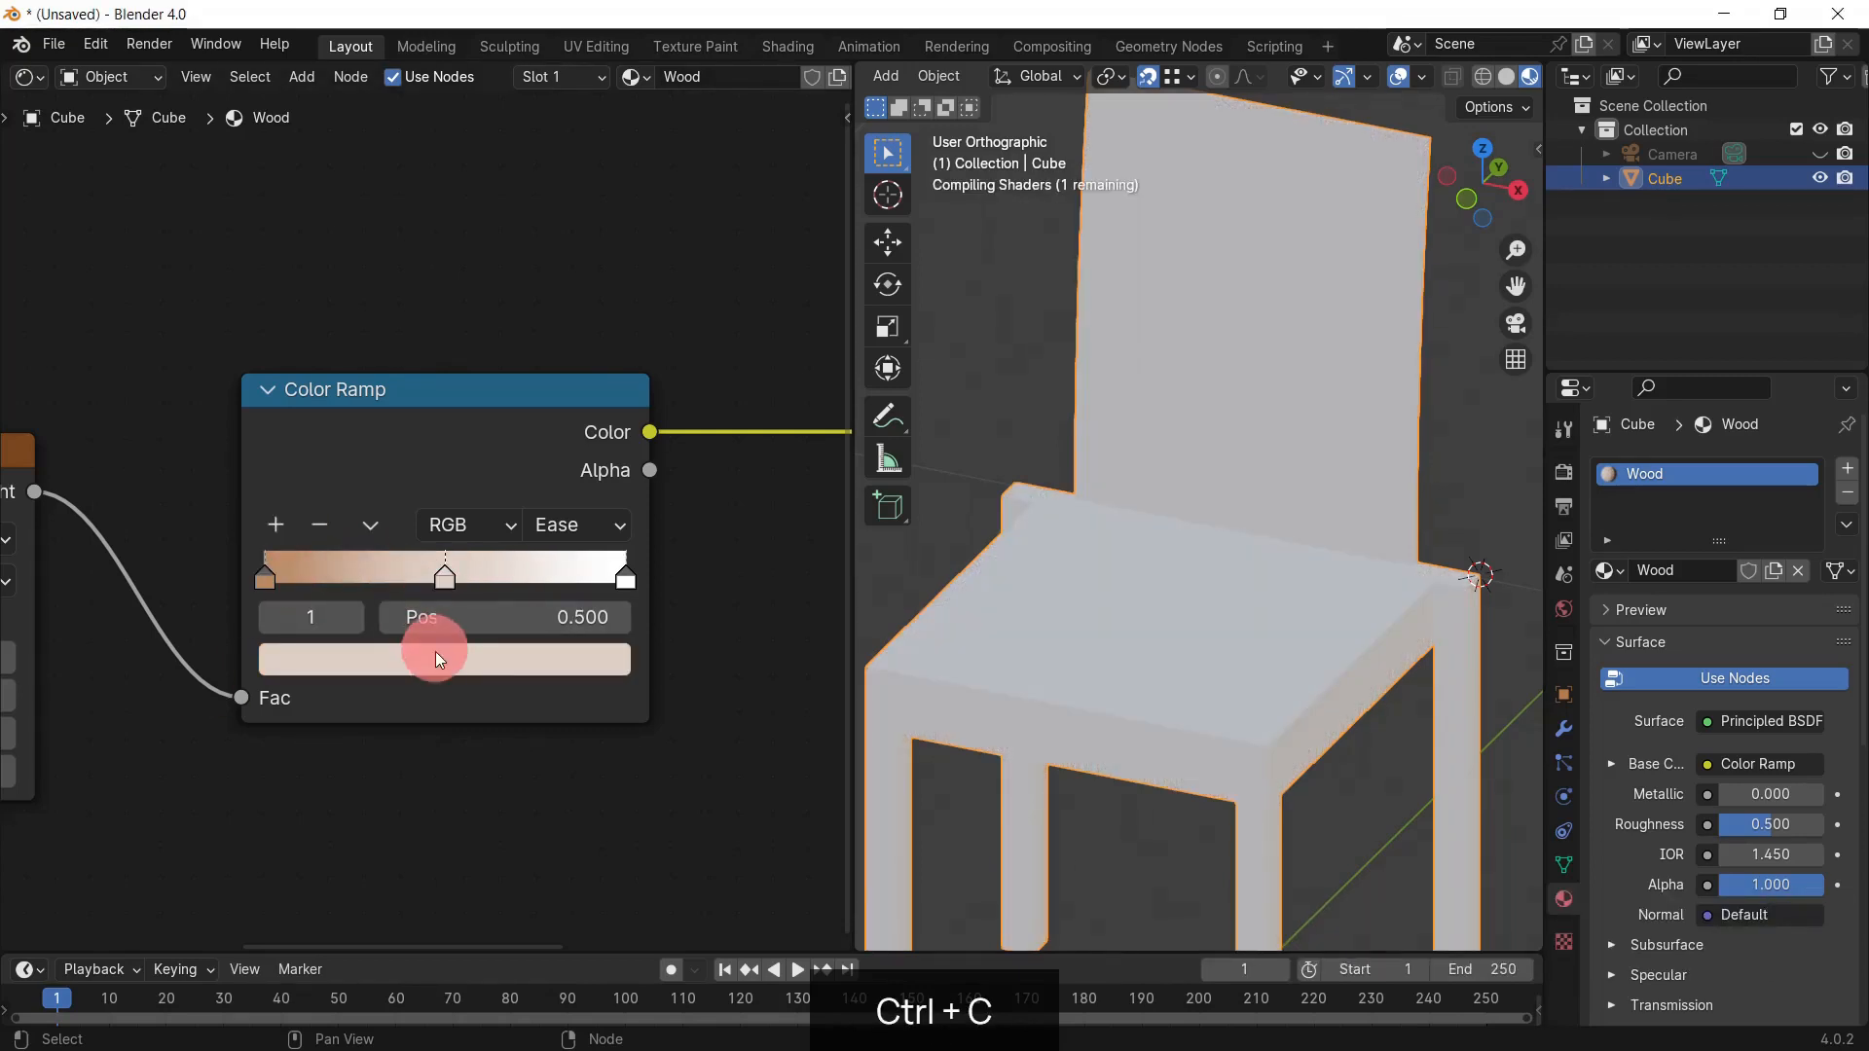
{"action": "left_click", "coordinate": [435, 659]}
{"action": "left_click", "coordinate": [477, 500]}
{"action": "key", "text": "ctrl+v"}
{"action": "key", "text": "Return"}
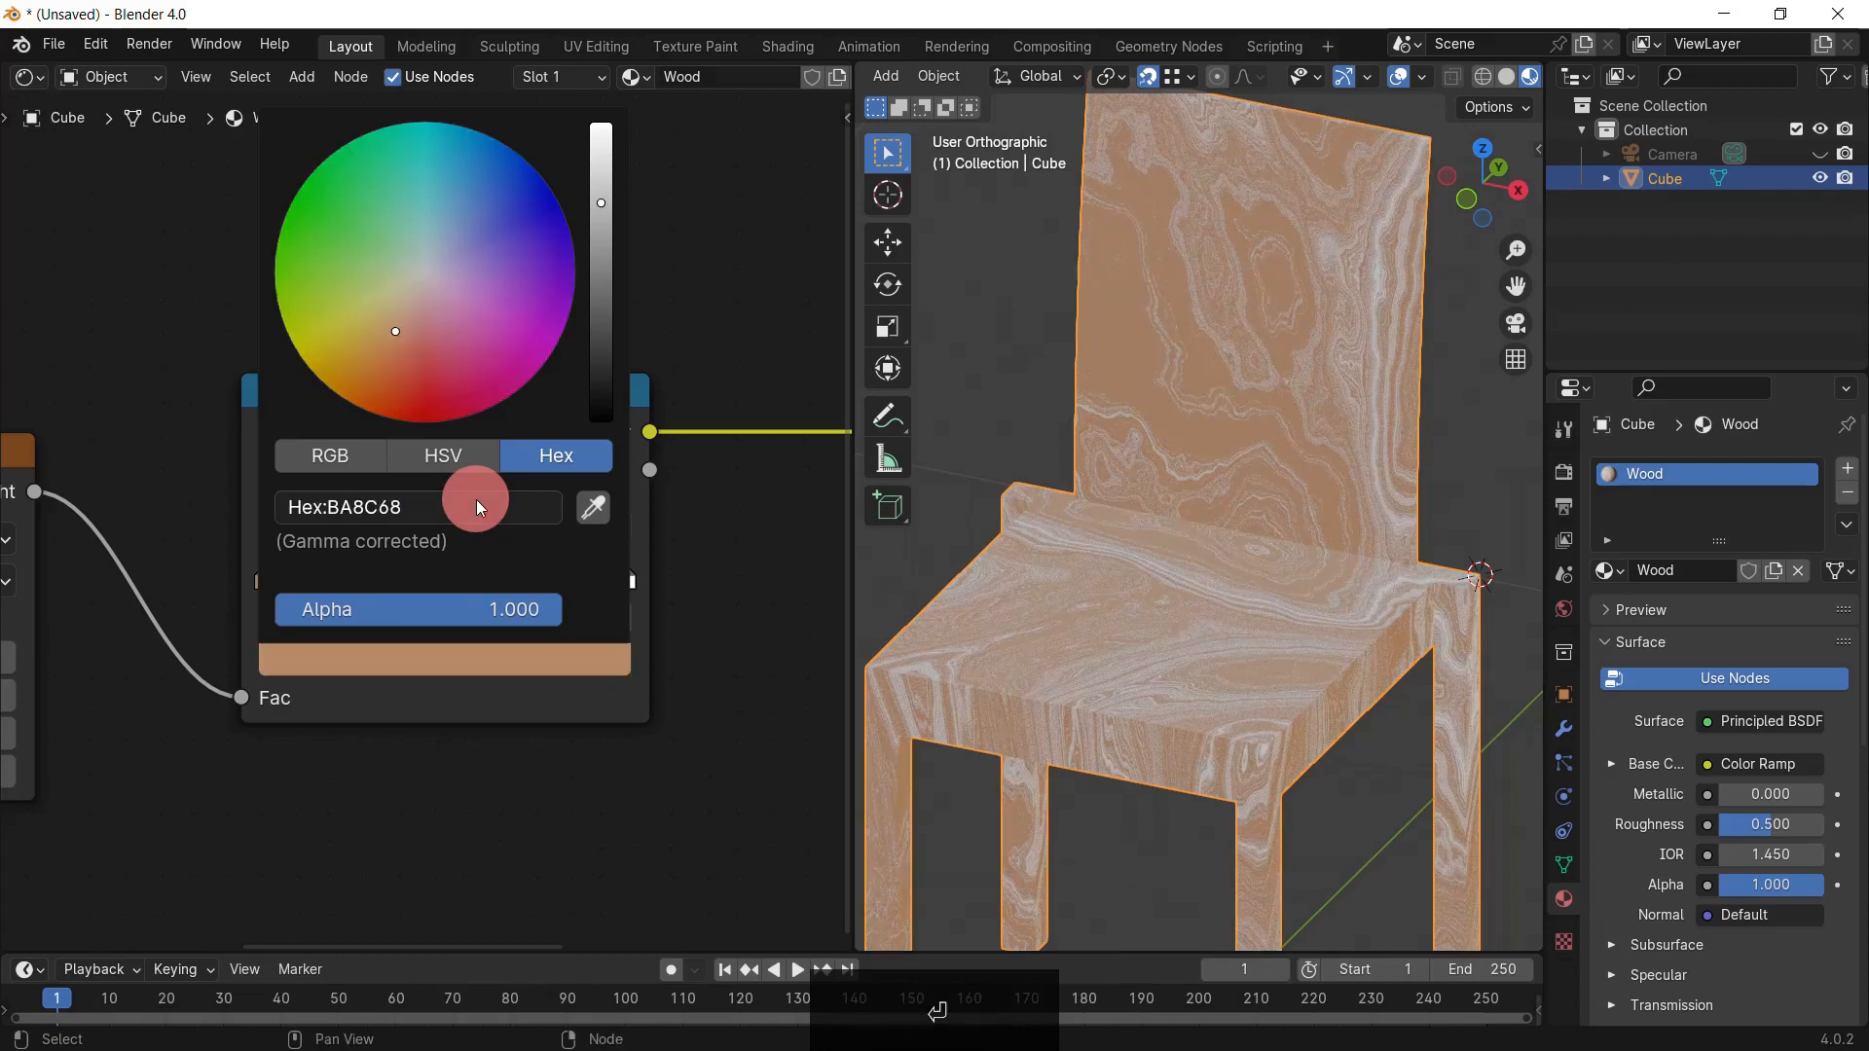
{"action": "left_click", "coordinate": [464, 693]}
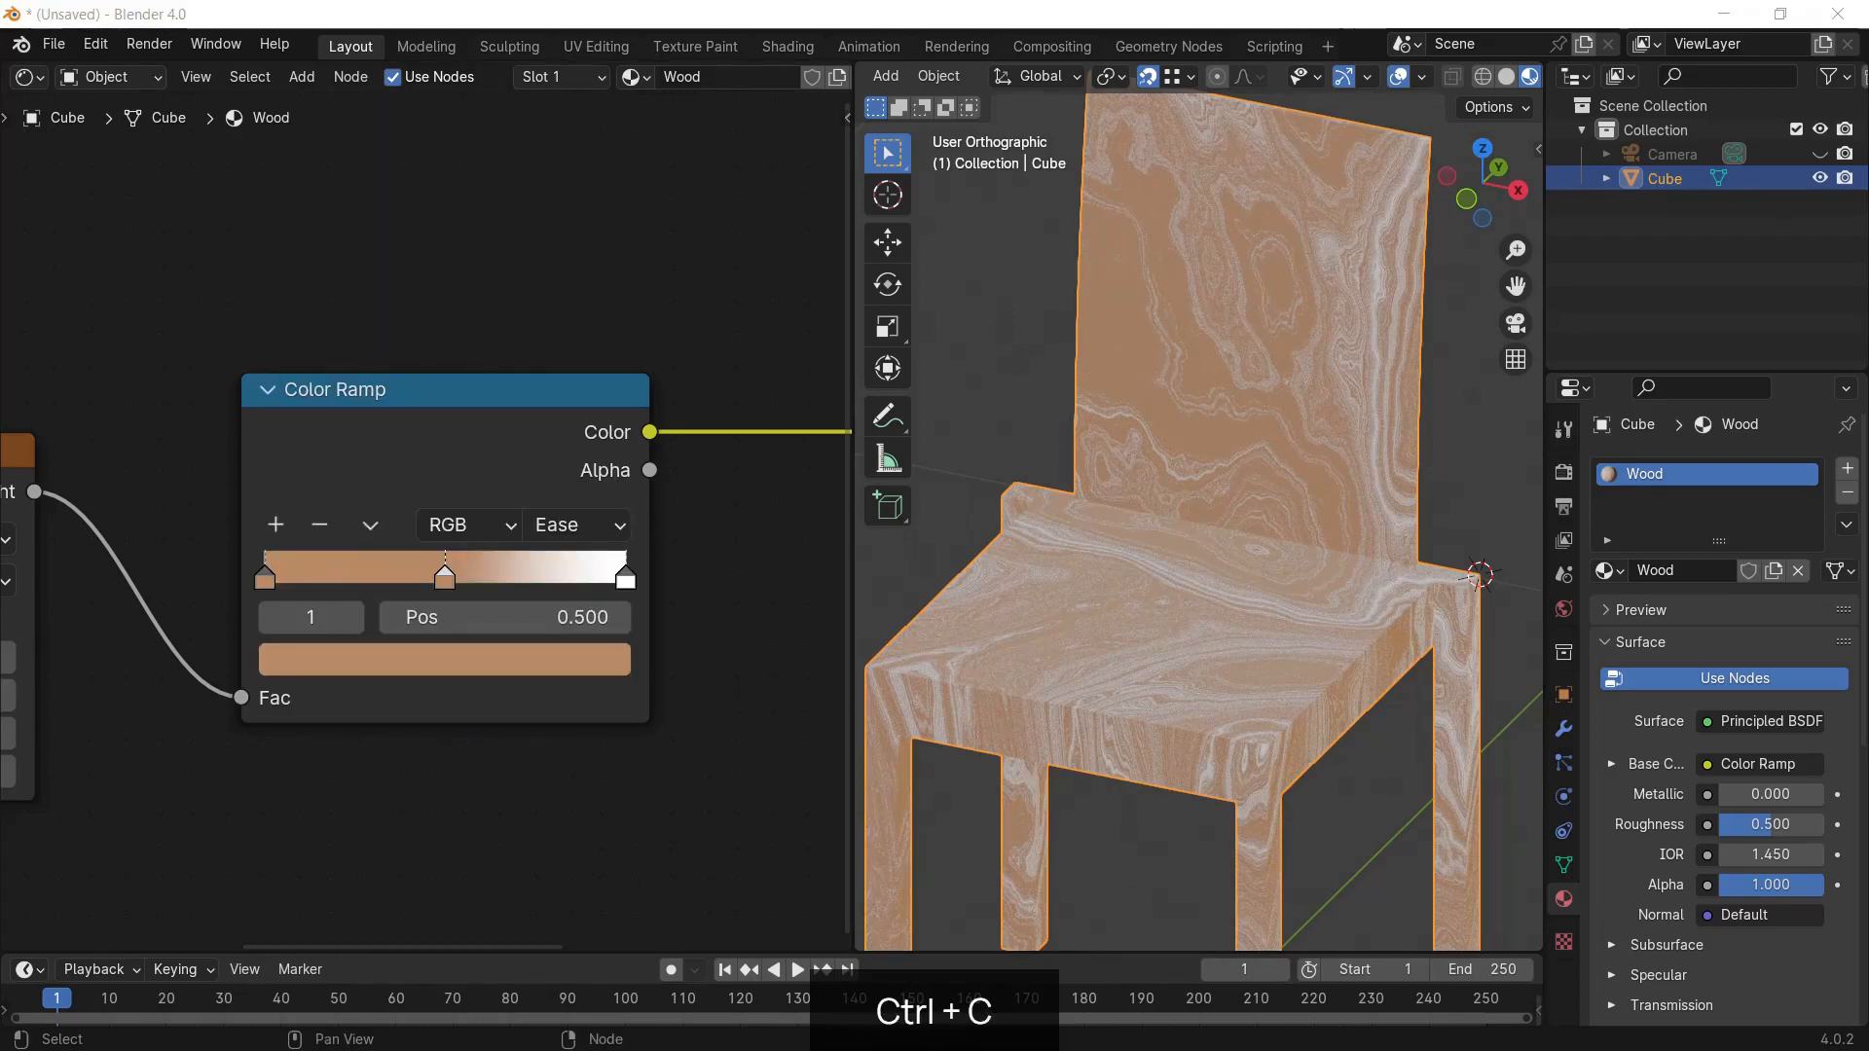
Step: Set the Color Ramp's last stop to a dark orange-brown by pasting its hex value
{"action": "left_click", "coordinate": [358, 616]}
{"action": "left_click", "coordinate": [438, 659]}
{"action": "left_click", "coordinate": [470, 506]}
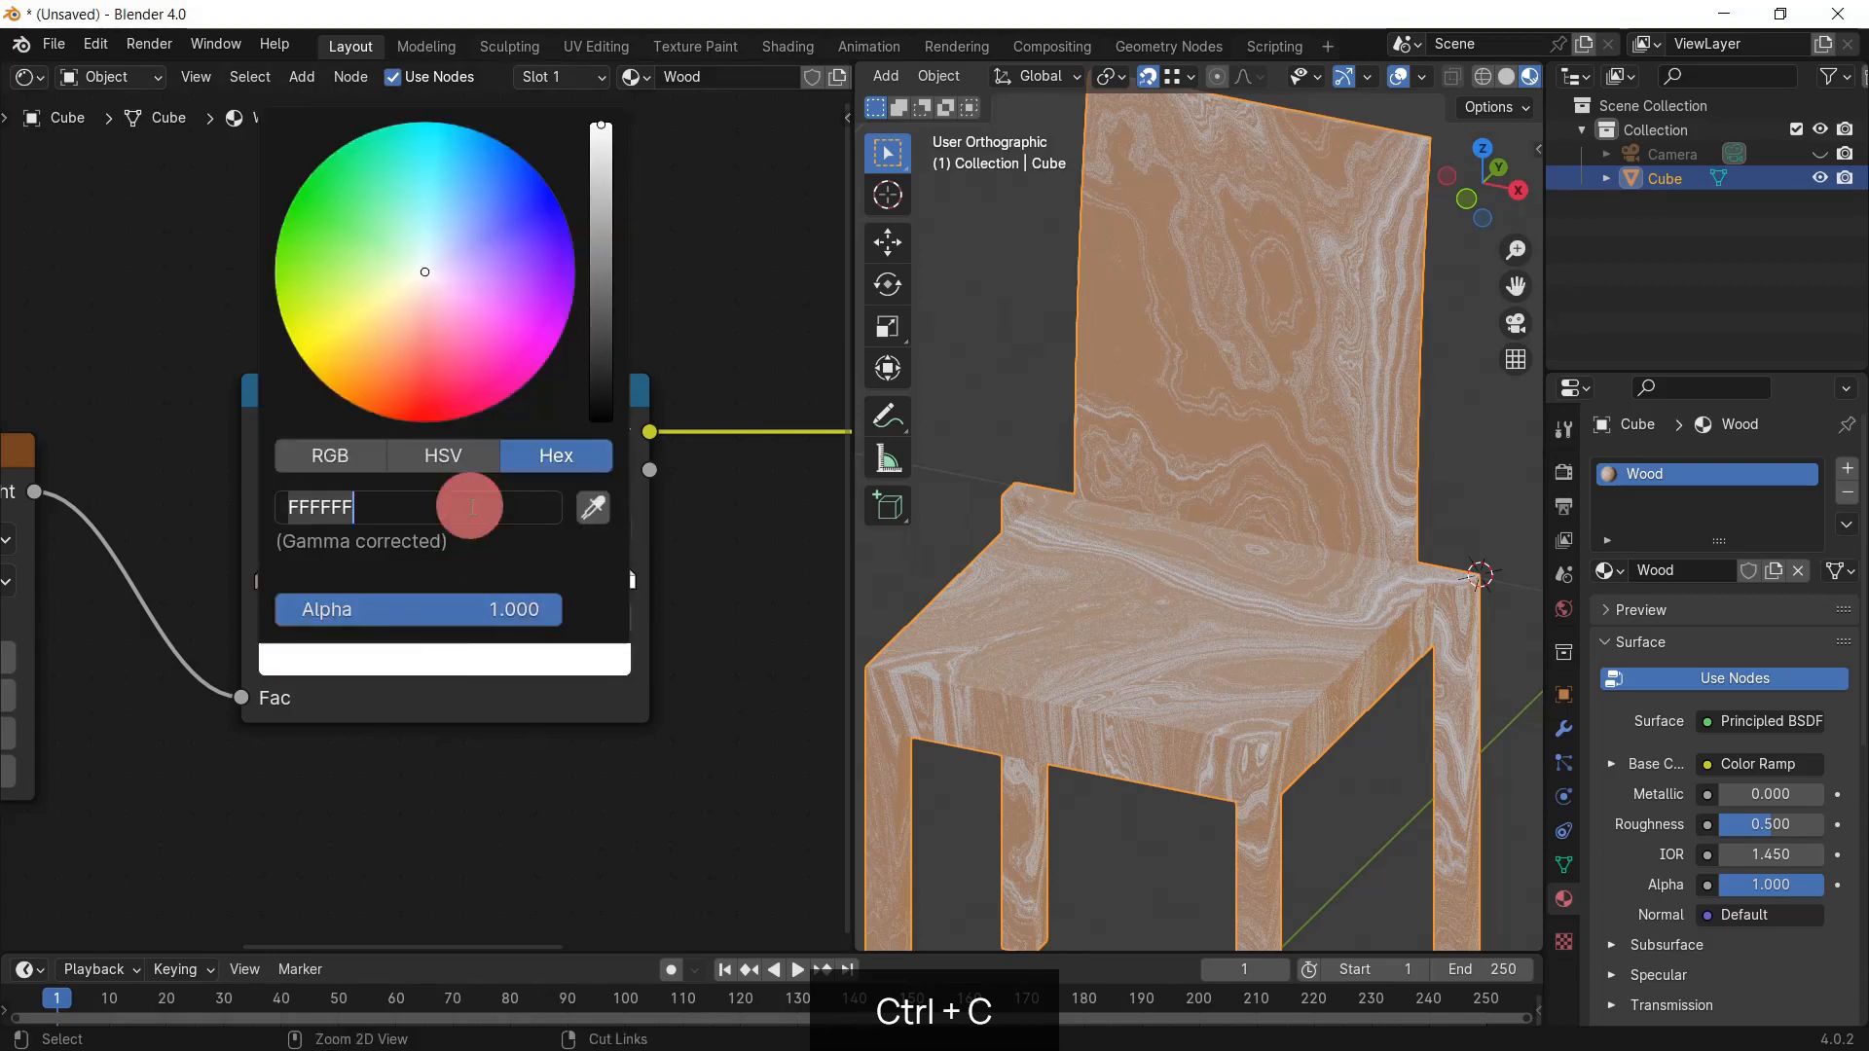
{"action": "key", "text": "ctrl+v"}
{"action": "key", "text": "Return"}
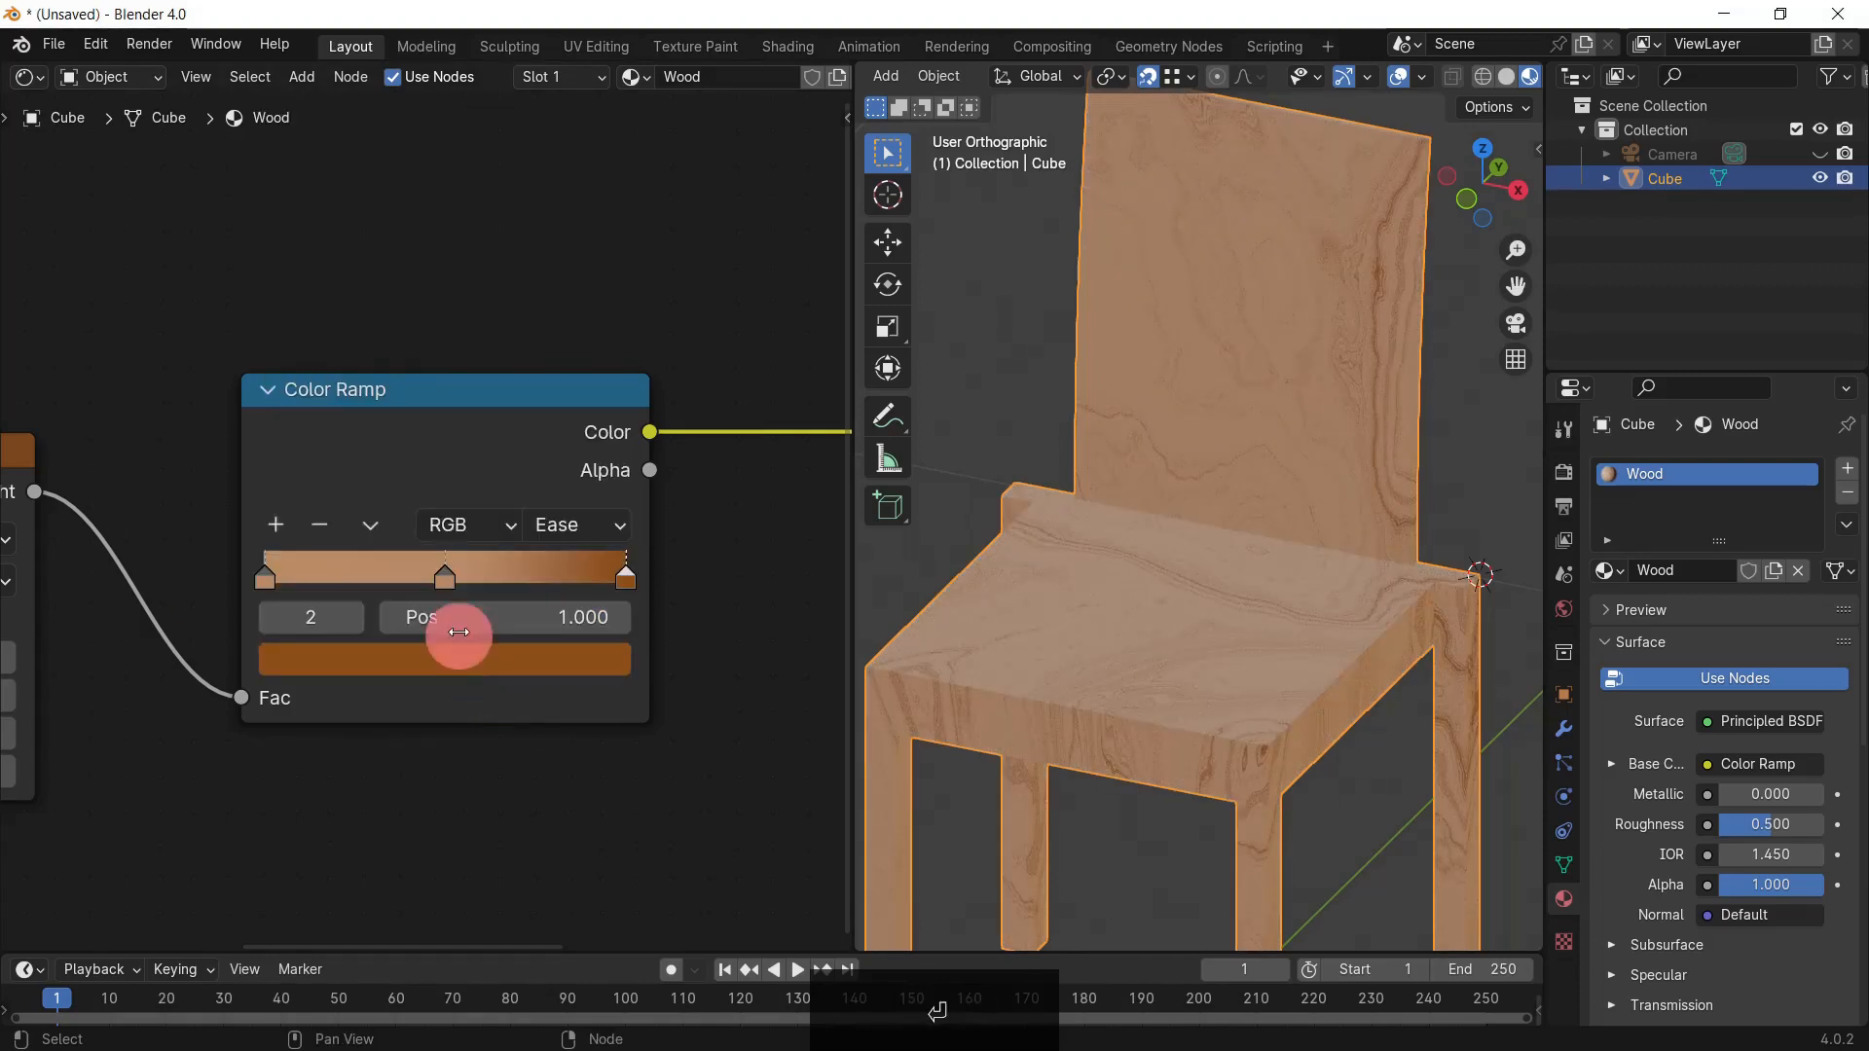
Step: Set the position of the Color Ramp's middle stop to 0.25
{"action": "left_click_drag", "start_coordinate": [446, 578], "coordinate": [379, 595]}
{"action": "left_click", "coordinate": [471, 597]}
{"action": "type", "text": "0.25"}
{"action": "key", "text": "Return"}
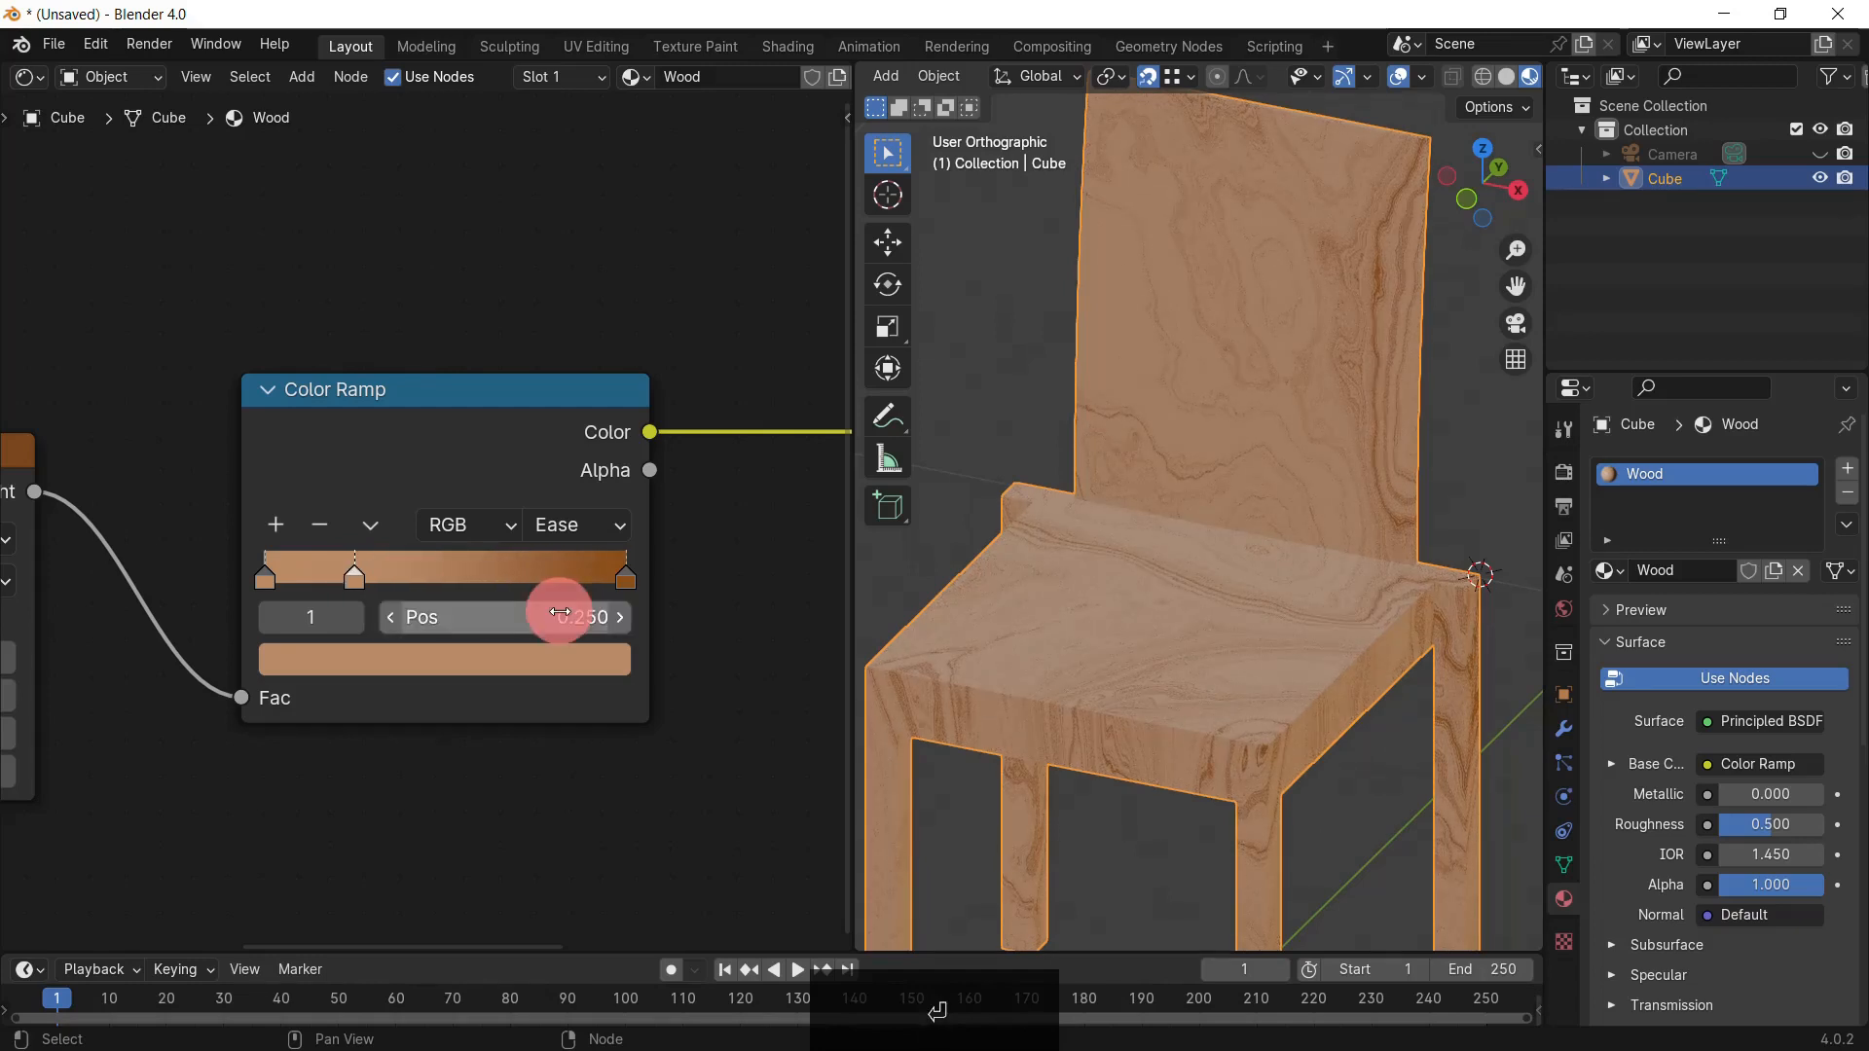
Step: Set the position of the Color Ramp's dark brown last stop to 0.76
{"action": "left_click", "coordinate": [355, 622]}
{"action": "left_click", "coordinate": [625, 584]}
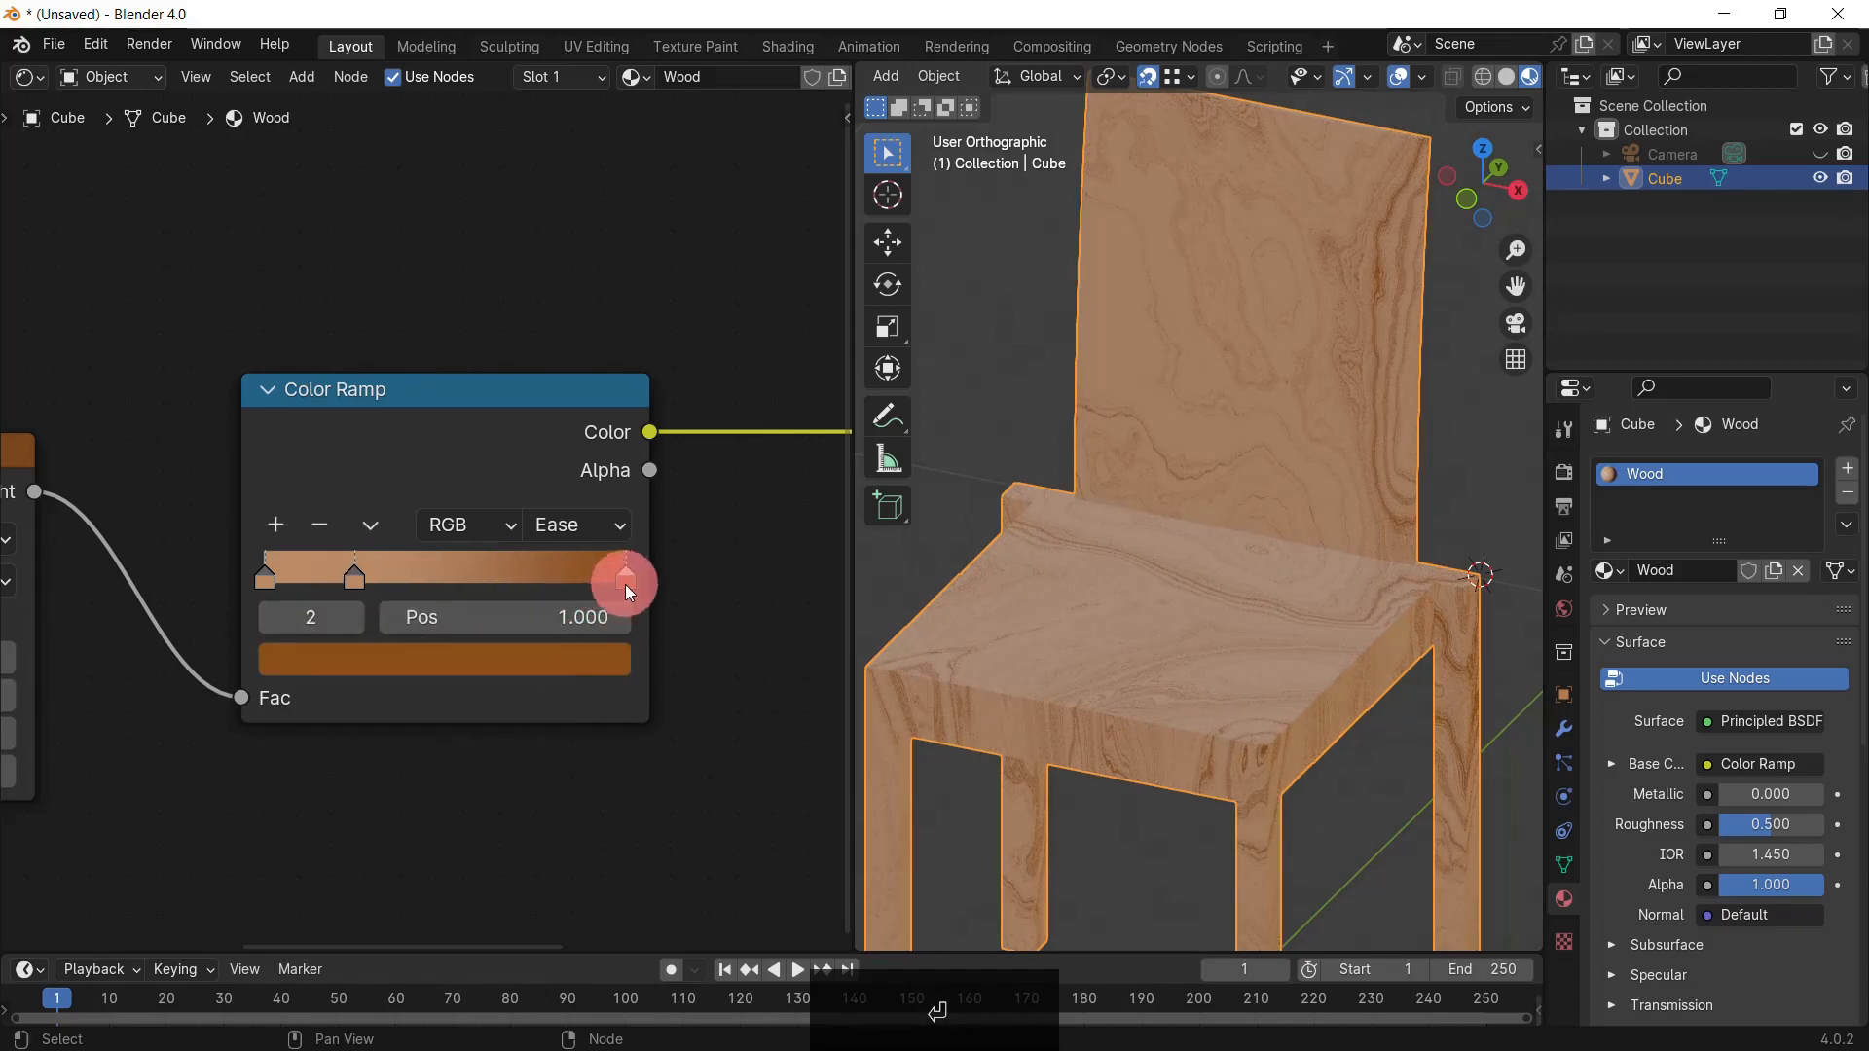
{"action": "left_click_drag", "start_coordinate": [625, 586], "coordinate": [610, 586]}
{"action": "left_click_drag", "start_coordinate": [470, 599], "coordinate": [572, 597]}
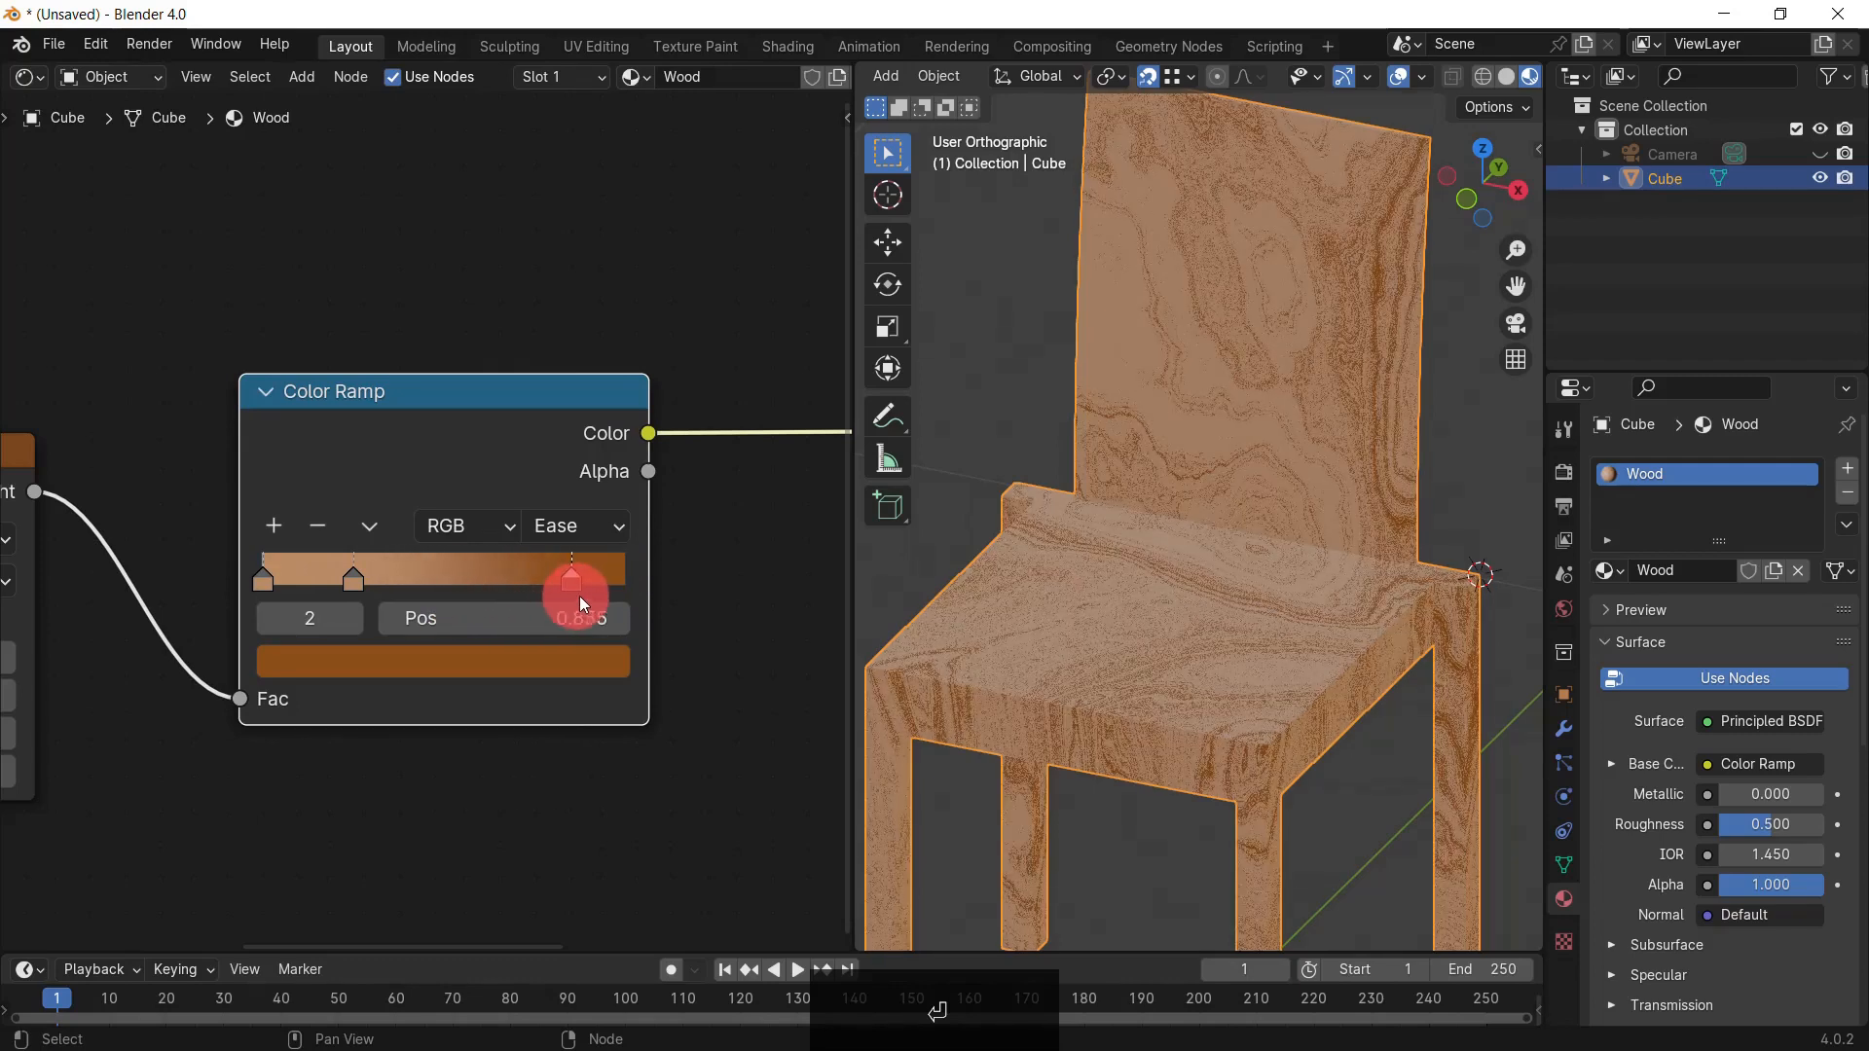
{"action": "left_click", "coordinate": [568, 618]}
{"action": "type", "text": "0."}
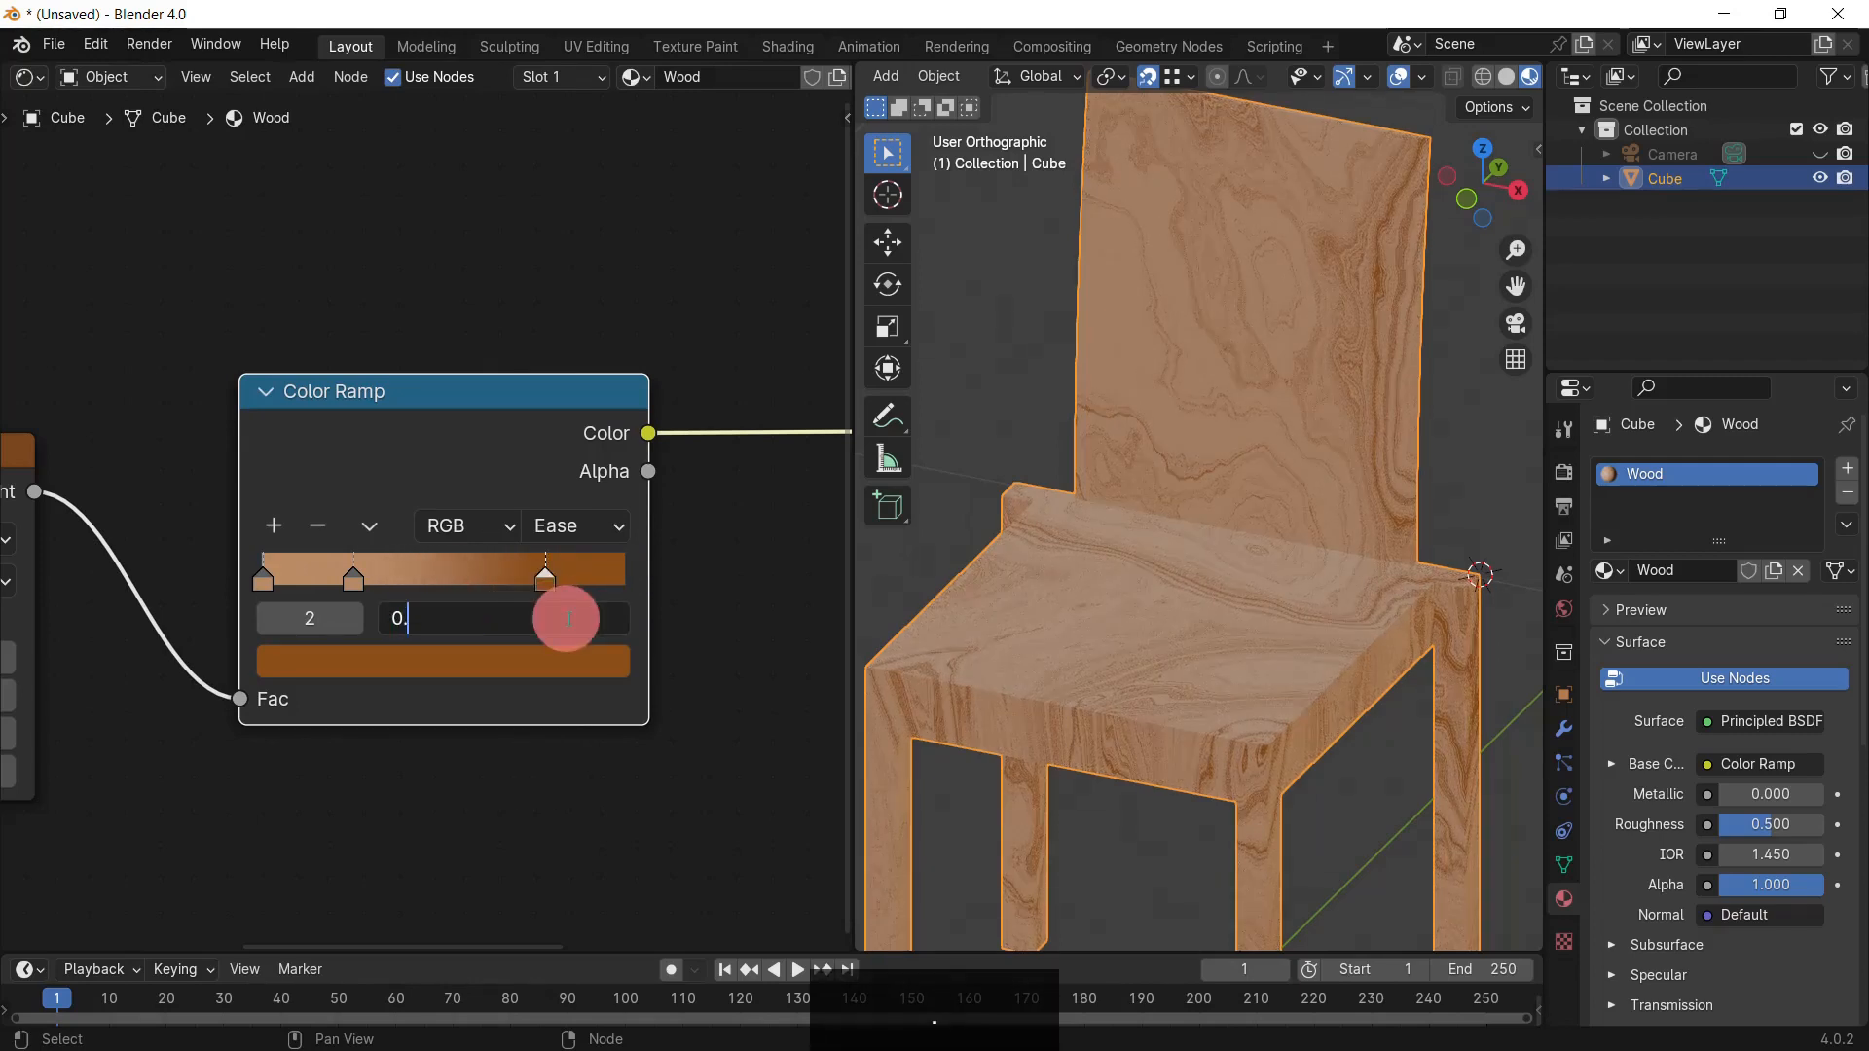
{"action": "type", "text": "76"}
{"action": "key", "text": "Return"}
Step: Examine the wood grain on the chair's seat and backrest up close, including from the top view
{"action": "scroll", "coordinate": [1251, 588], "scroll_direction": "up", "scroll_amount": 8}
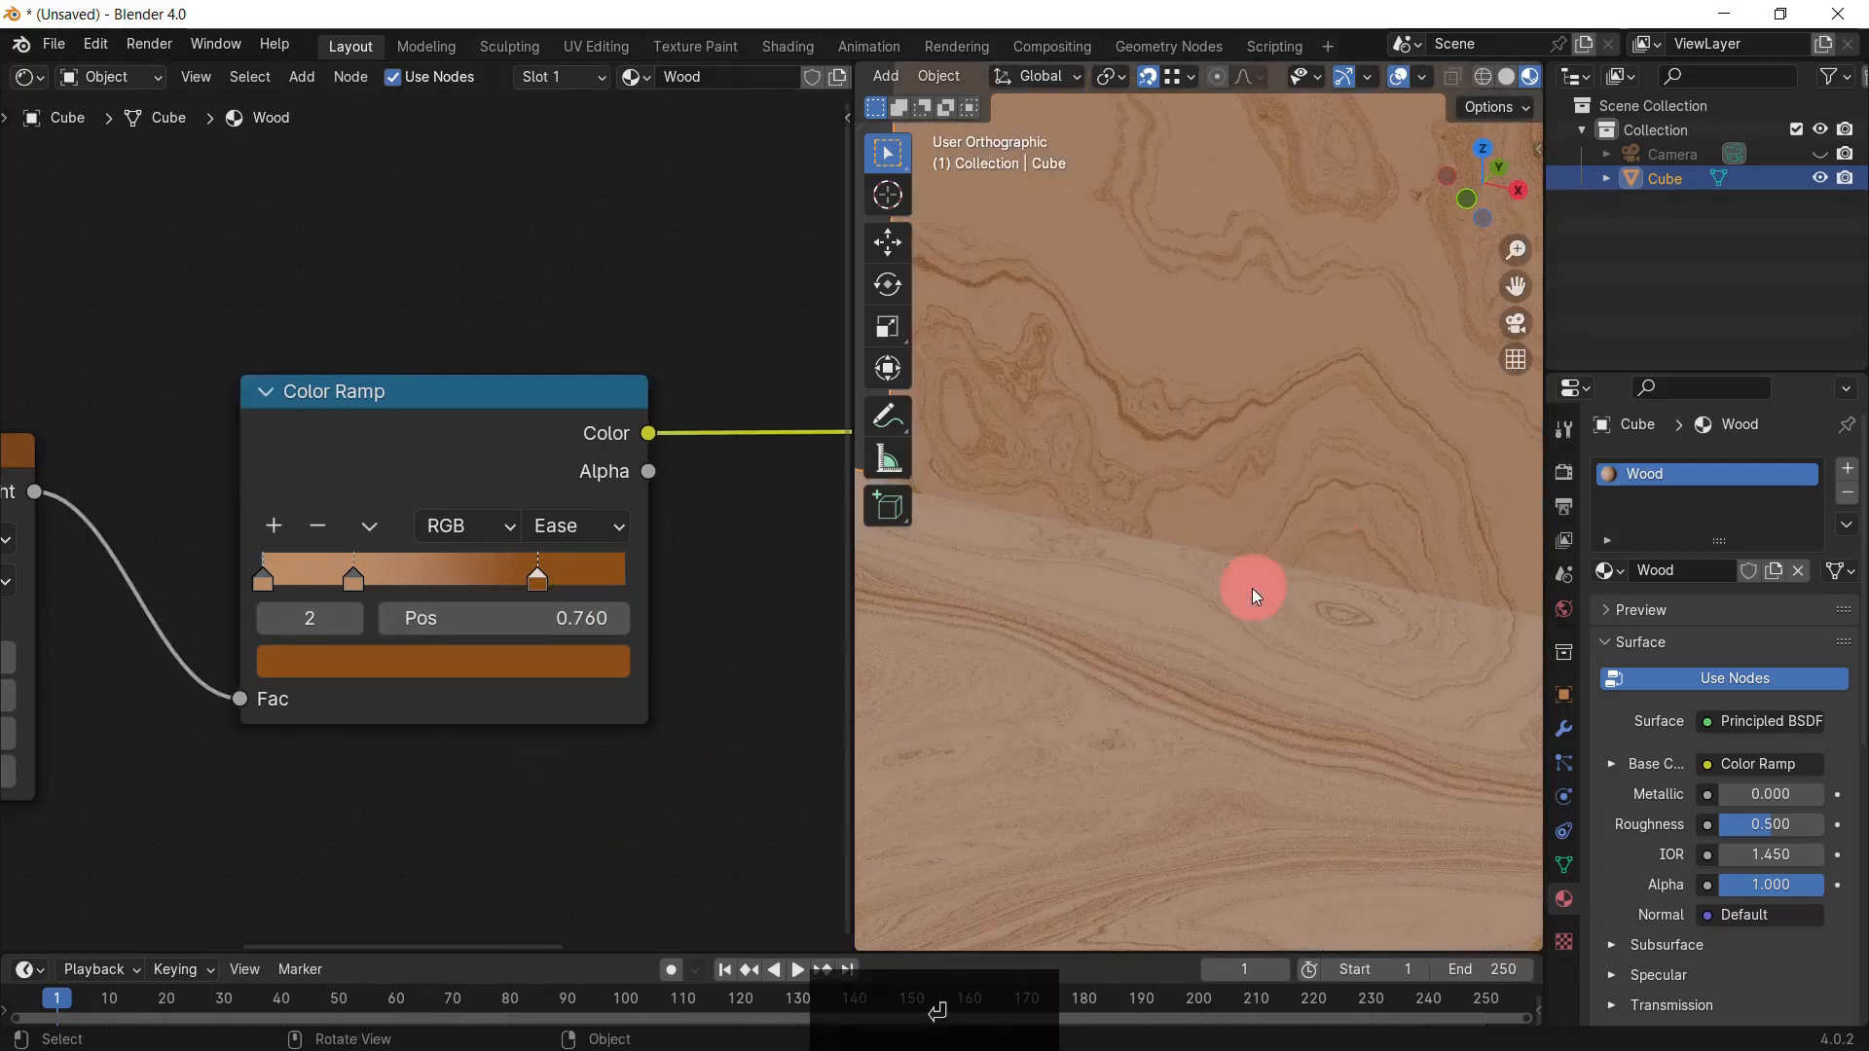
{"action": "mouse_move", "coordinate": [1251, 588]}
{"action": "middle_mouse_down"}
{"action": "mouse_move", "coordinate": [1244, 477]}
{"action": "mouse_move", "coordinate": [1228, 564]}
{"action": "middle_mouse_up"}
{"action": "scroll", "coordinate": [1224, 576], "scroll_direction": "down", "scroll_amount": 8}
{"action": "scroll", "coordinate": [1176, 745], "scroll_direction": "up", "scroll_amount": 6}
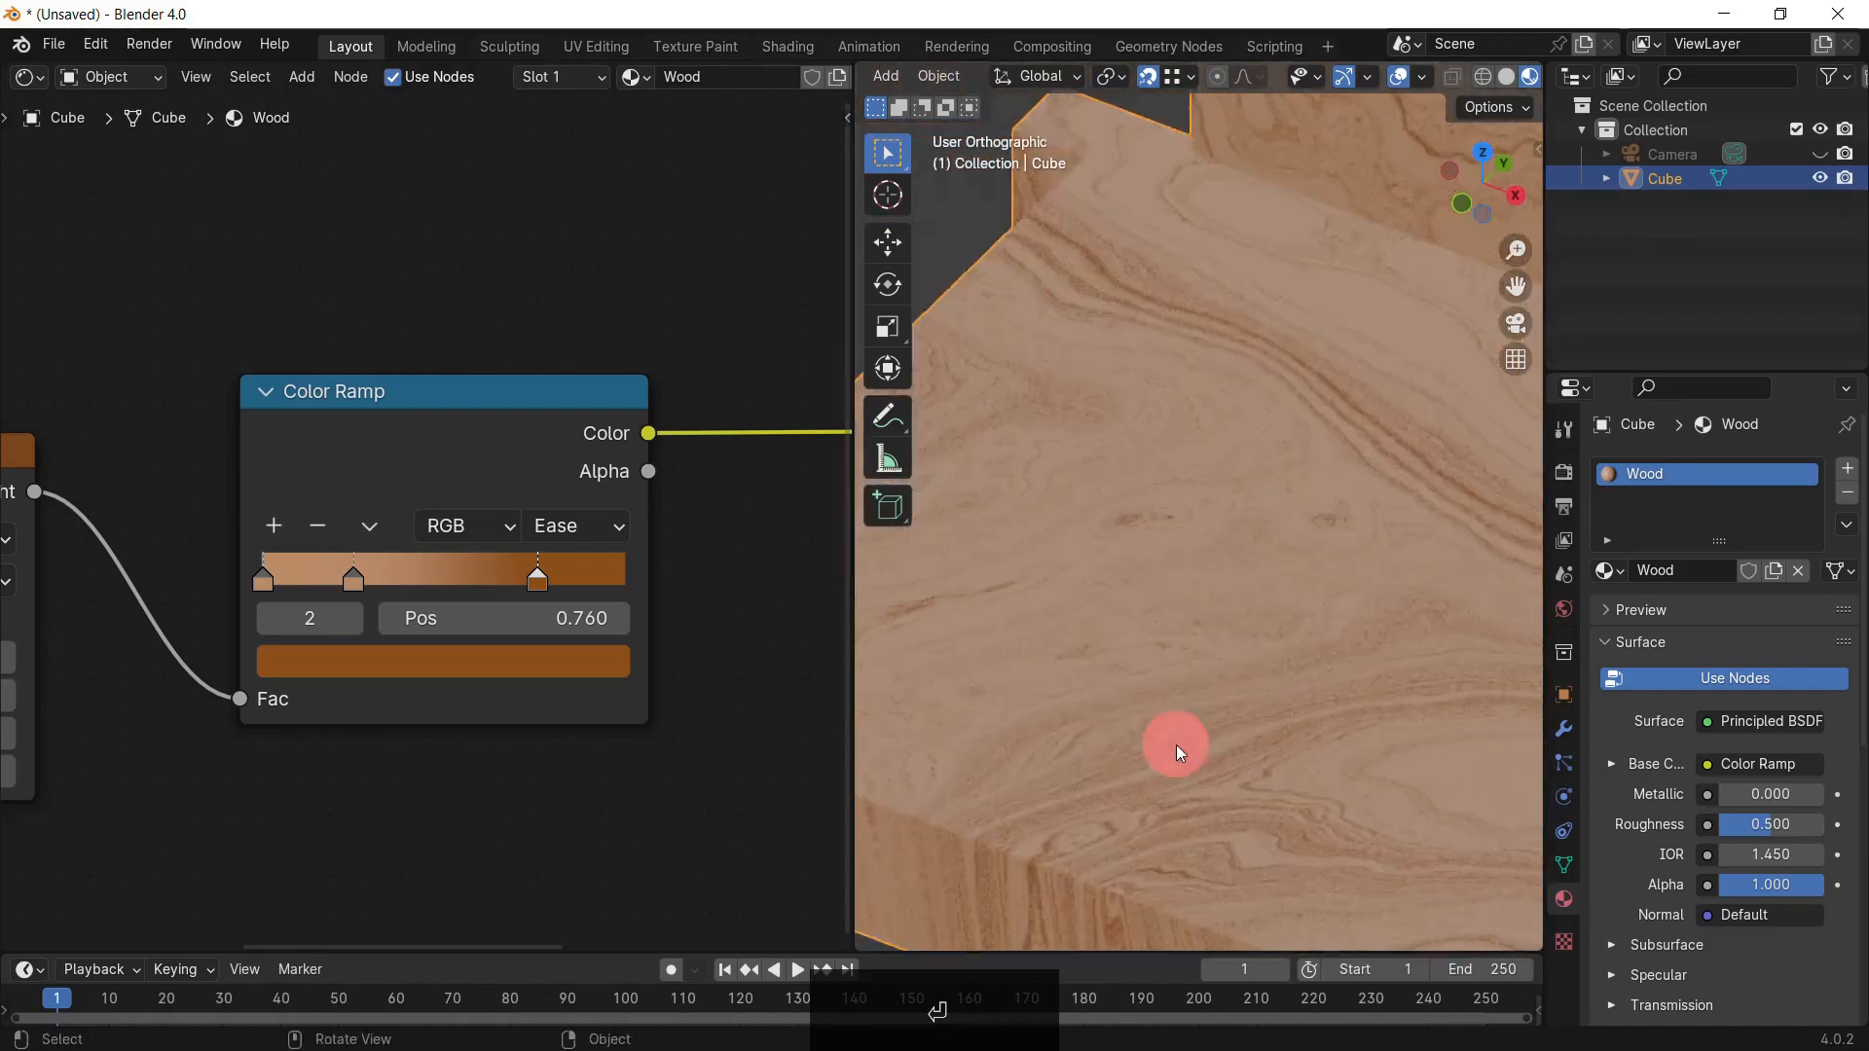
{"action": "key", "text": "KP_7"}
{"action": "scroll", "coordinate": [1201, 745], "scroll_direction": "up", "scroll_amount": 8}
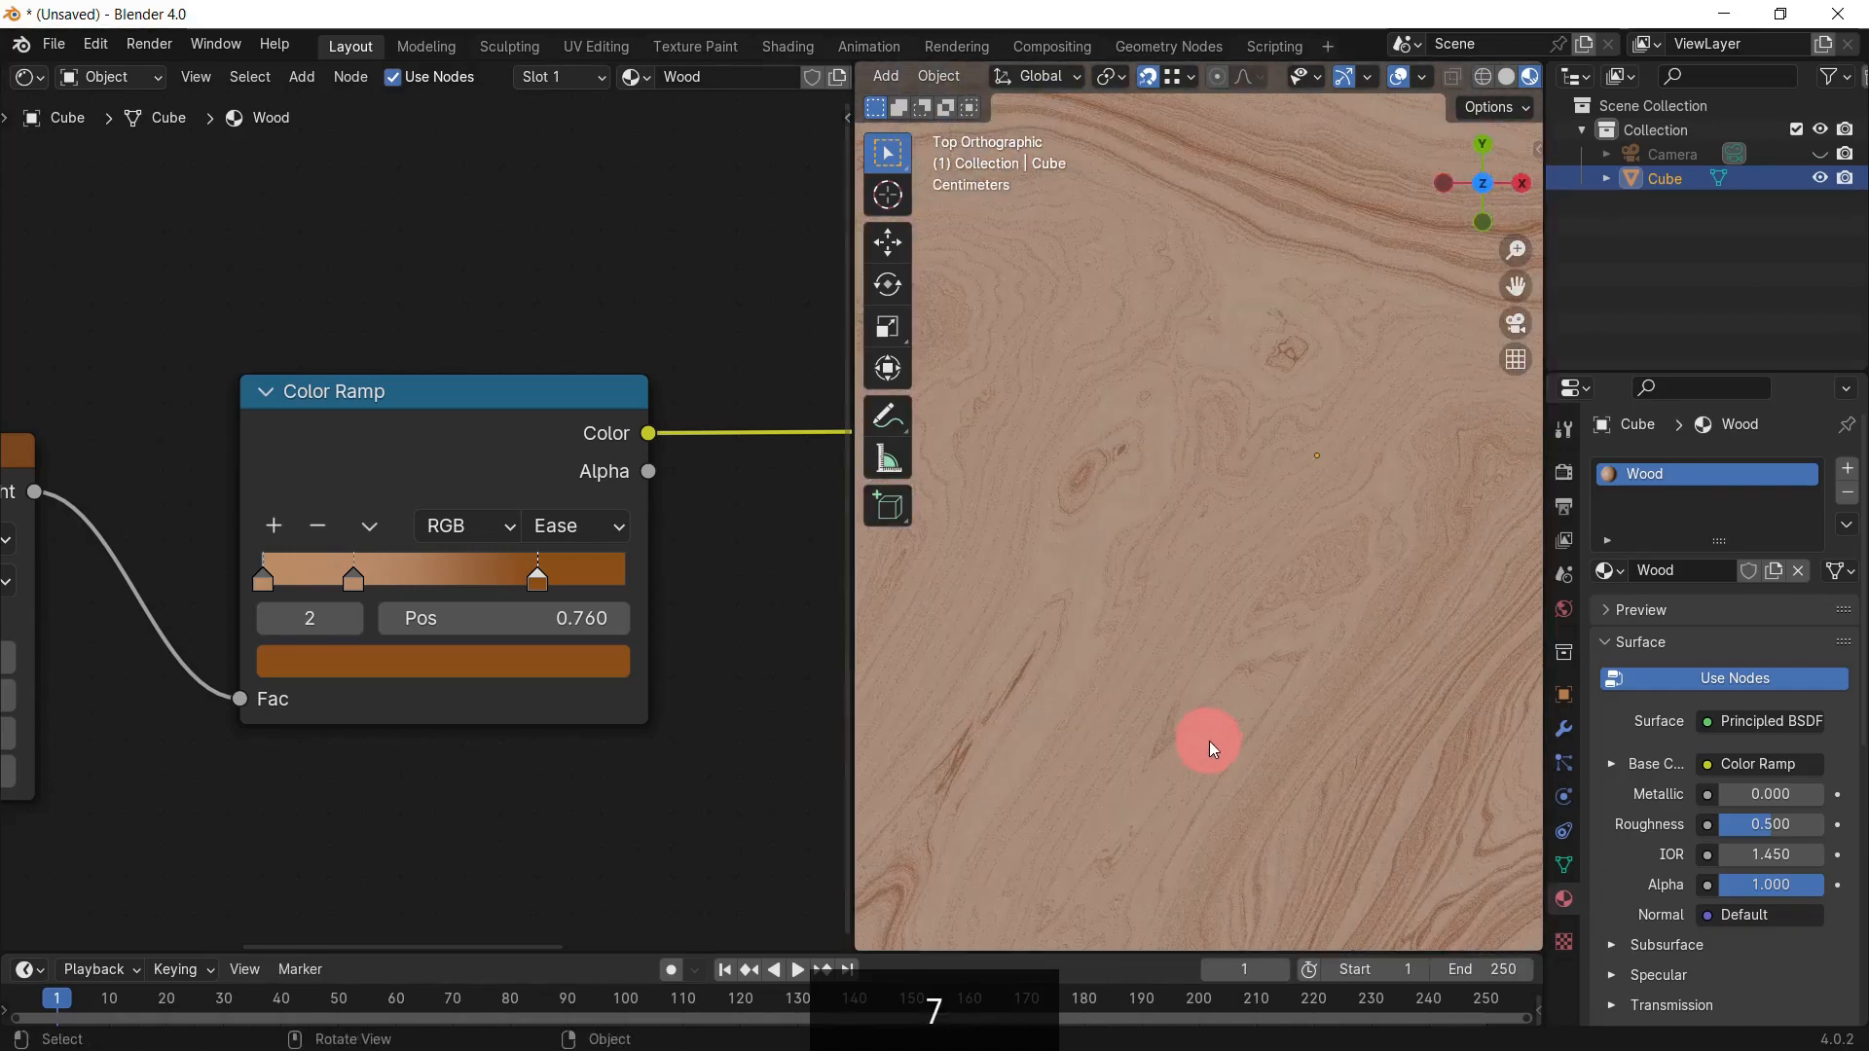
{"action": "scroll", "coordinate": [1240, 605], "scroll_direction": "down", "scroll_amount": 10}
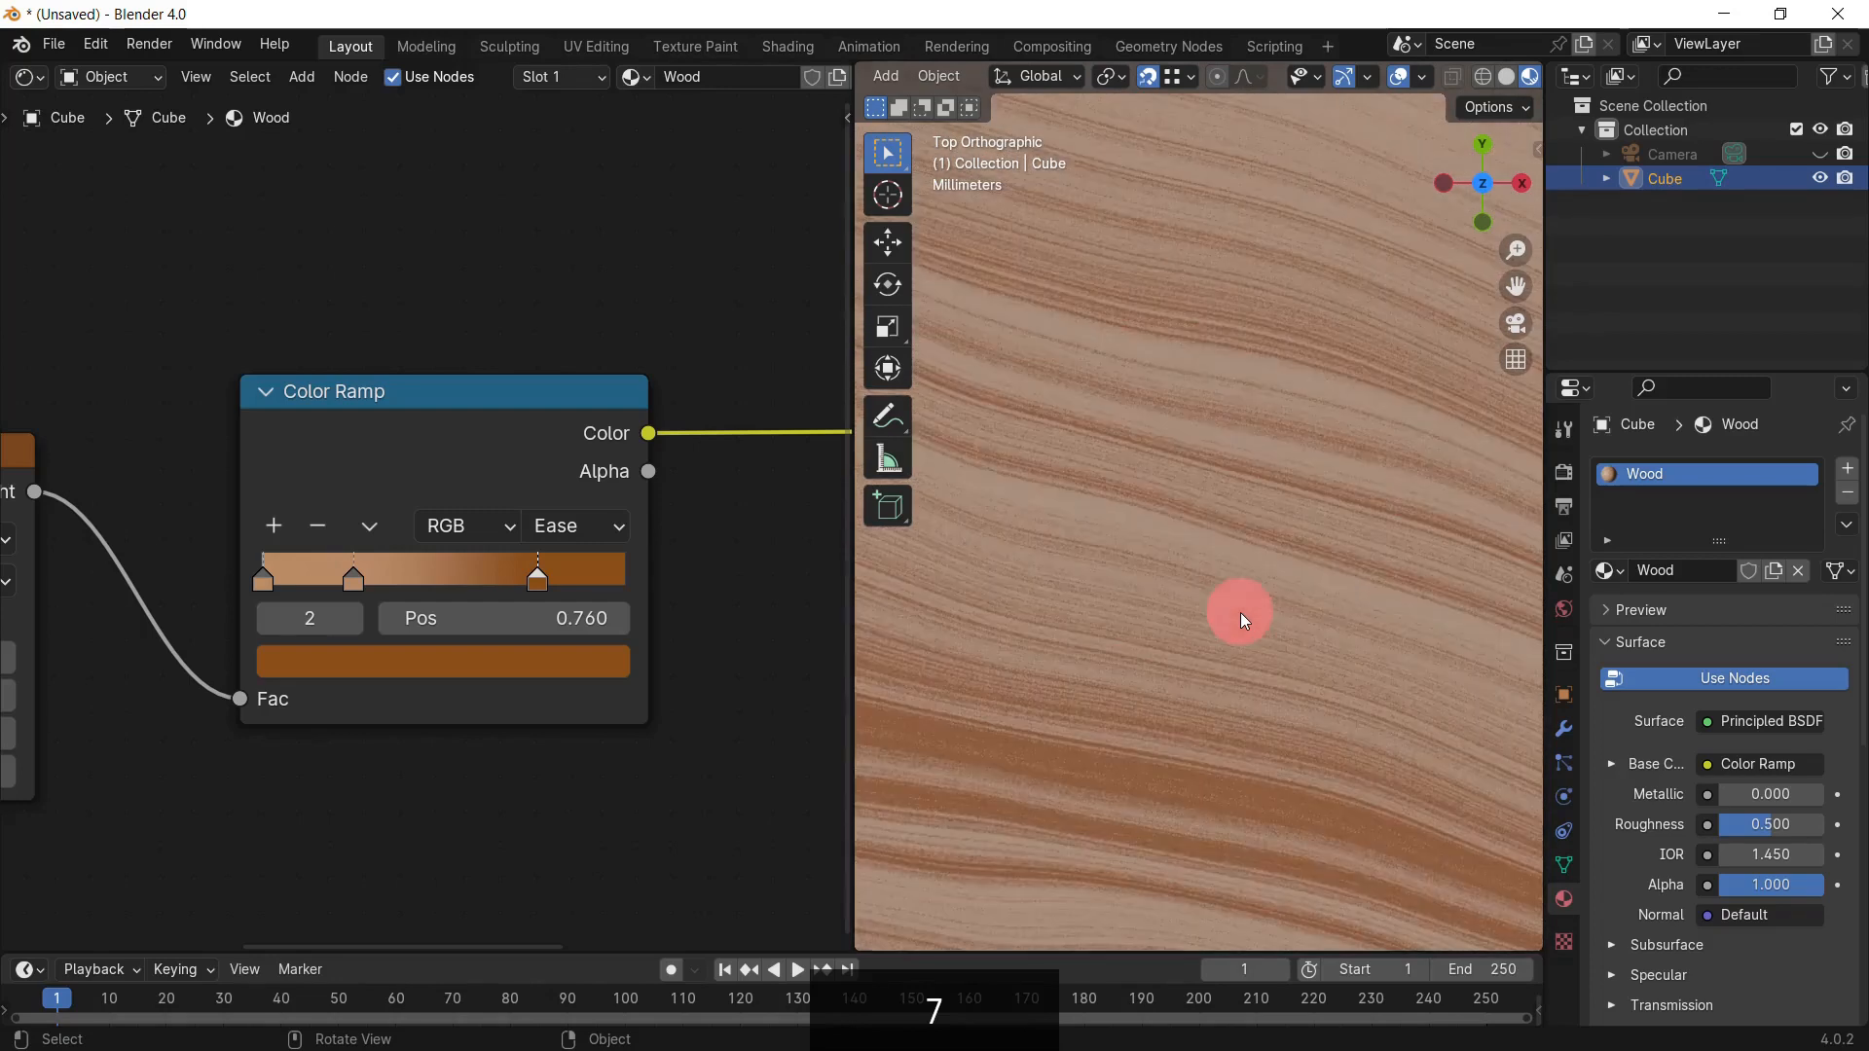
{"action": "middle_click_drag", "start_coordinate": [1285, 688], "coordinate": [1266, 637]}
{"action": "key", "text": "KP_5"}
{"action": "scroll", "coordinate": [1238, 537], "scroll_direction": "up", "scroll_amount": 2}
{"action": "scroll", "coordinate": [1265, 636], "scroll_direction": "down", "scroll_amount": 1}
Step: Find the Node Wrangler add-on in the preferences and enable it
{"action": "scroll", "coordinate": [609, 771], "scroll_direction": "down", "scroll_amount": 6}
{"action": "middle_click_drag", "start_coordinate": [472, 755], "coordinate": [850, 743]}
{"action": "scroll", "coordinate": [392, 687], "scroll_direction": "up", "scroll_amount": 6}
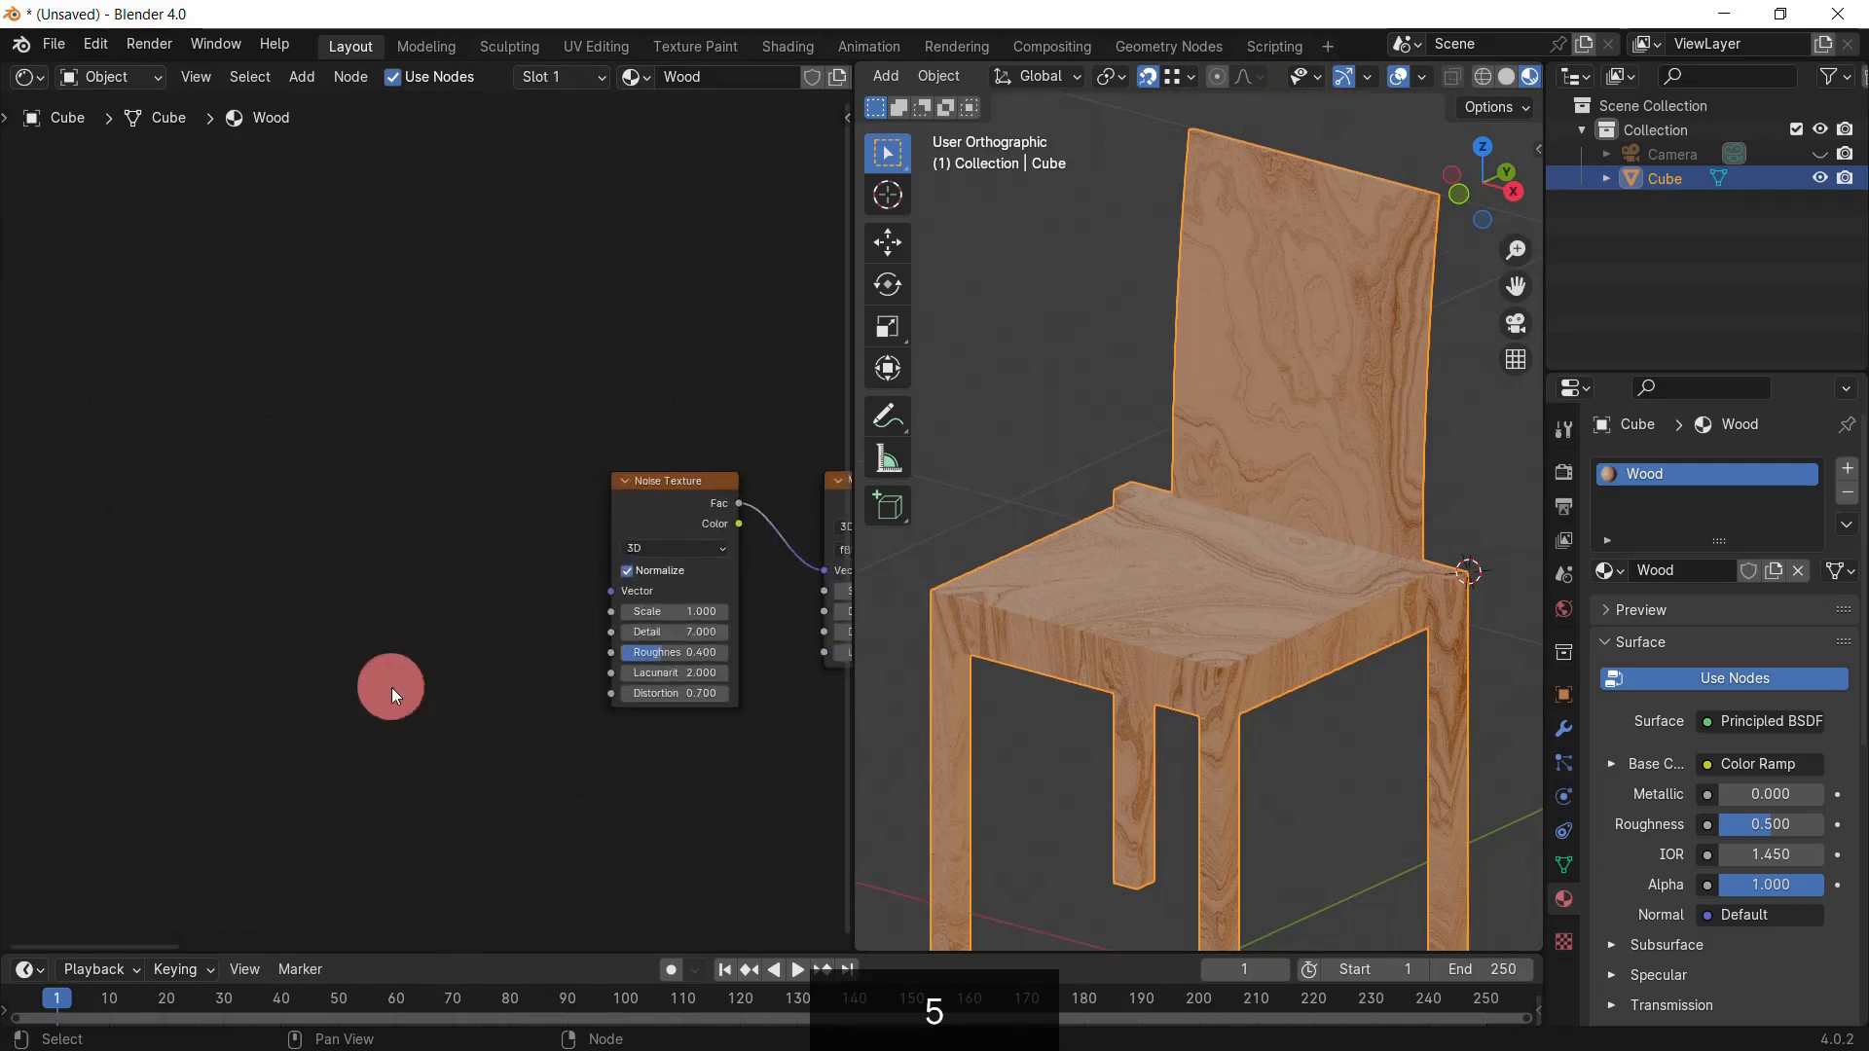
{"action": "middle_click_drag", "start_coordinate": [505, 720], "coordinate": [382, 650]}
{"action": "scroll", "coordinate": [382, 650], "scroll_direction": "up", "scroll_amount": 3}
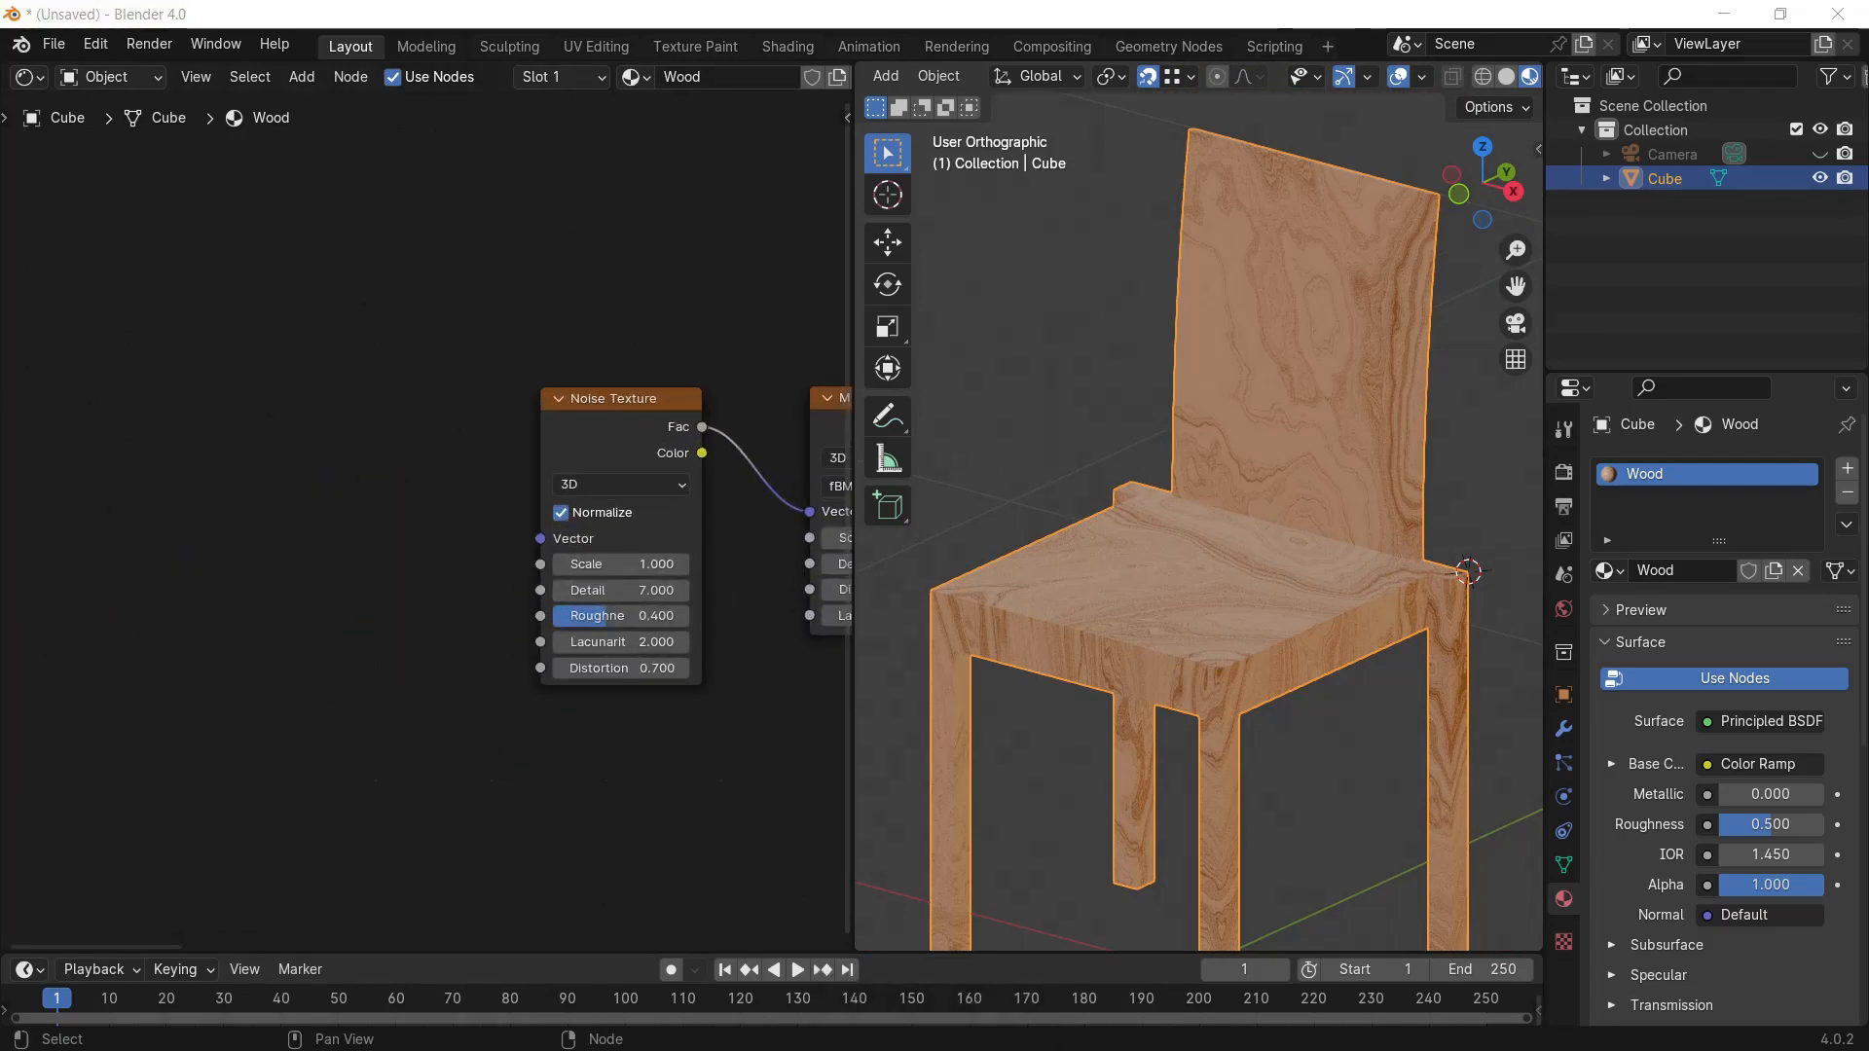
{"action": "left_click", "coordinate": [95, 44]}
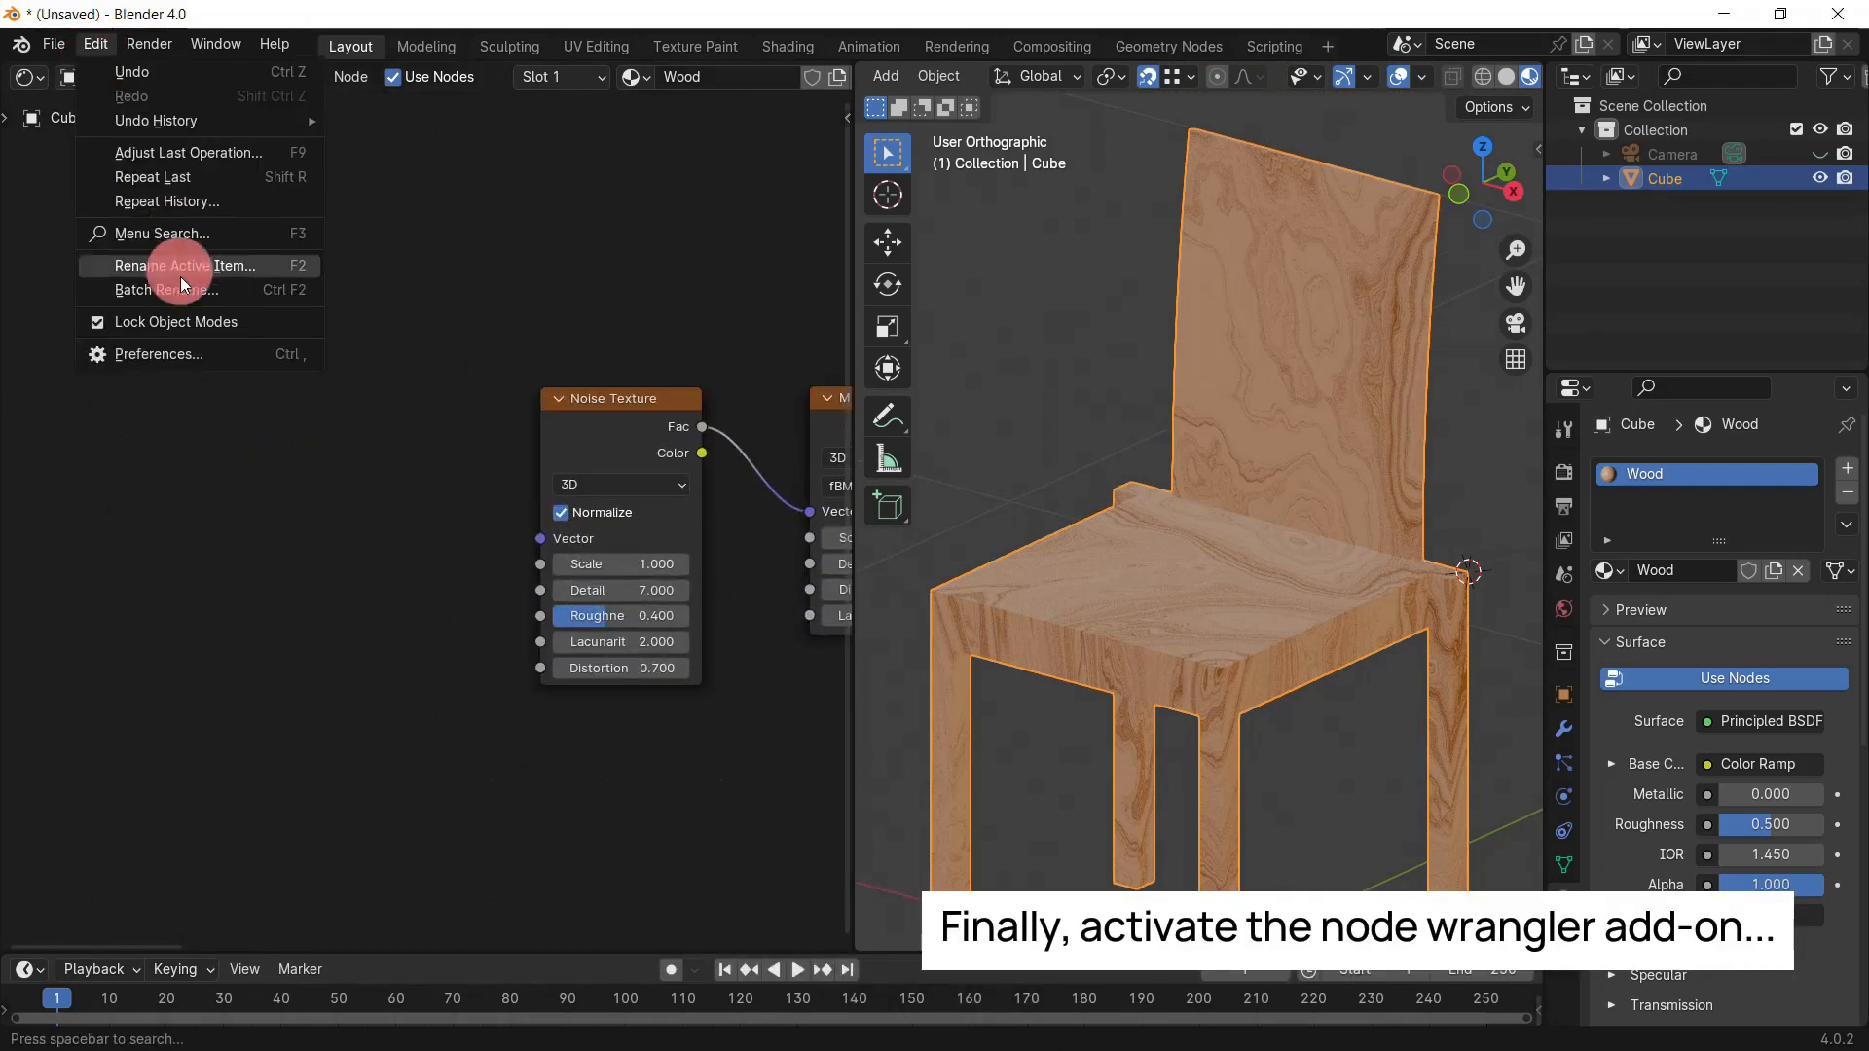
{"action": "left_click", "coordinate": [184, 352]}
{"action": "left_click", "coordinate": [701, 88]}
{"action": "type", "text": "node"}
{"action": "left_click", "coordinate": [246, 201]}
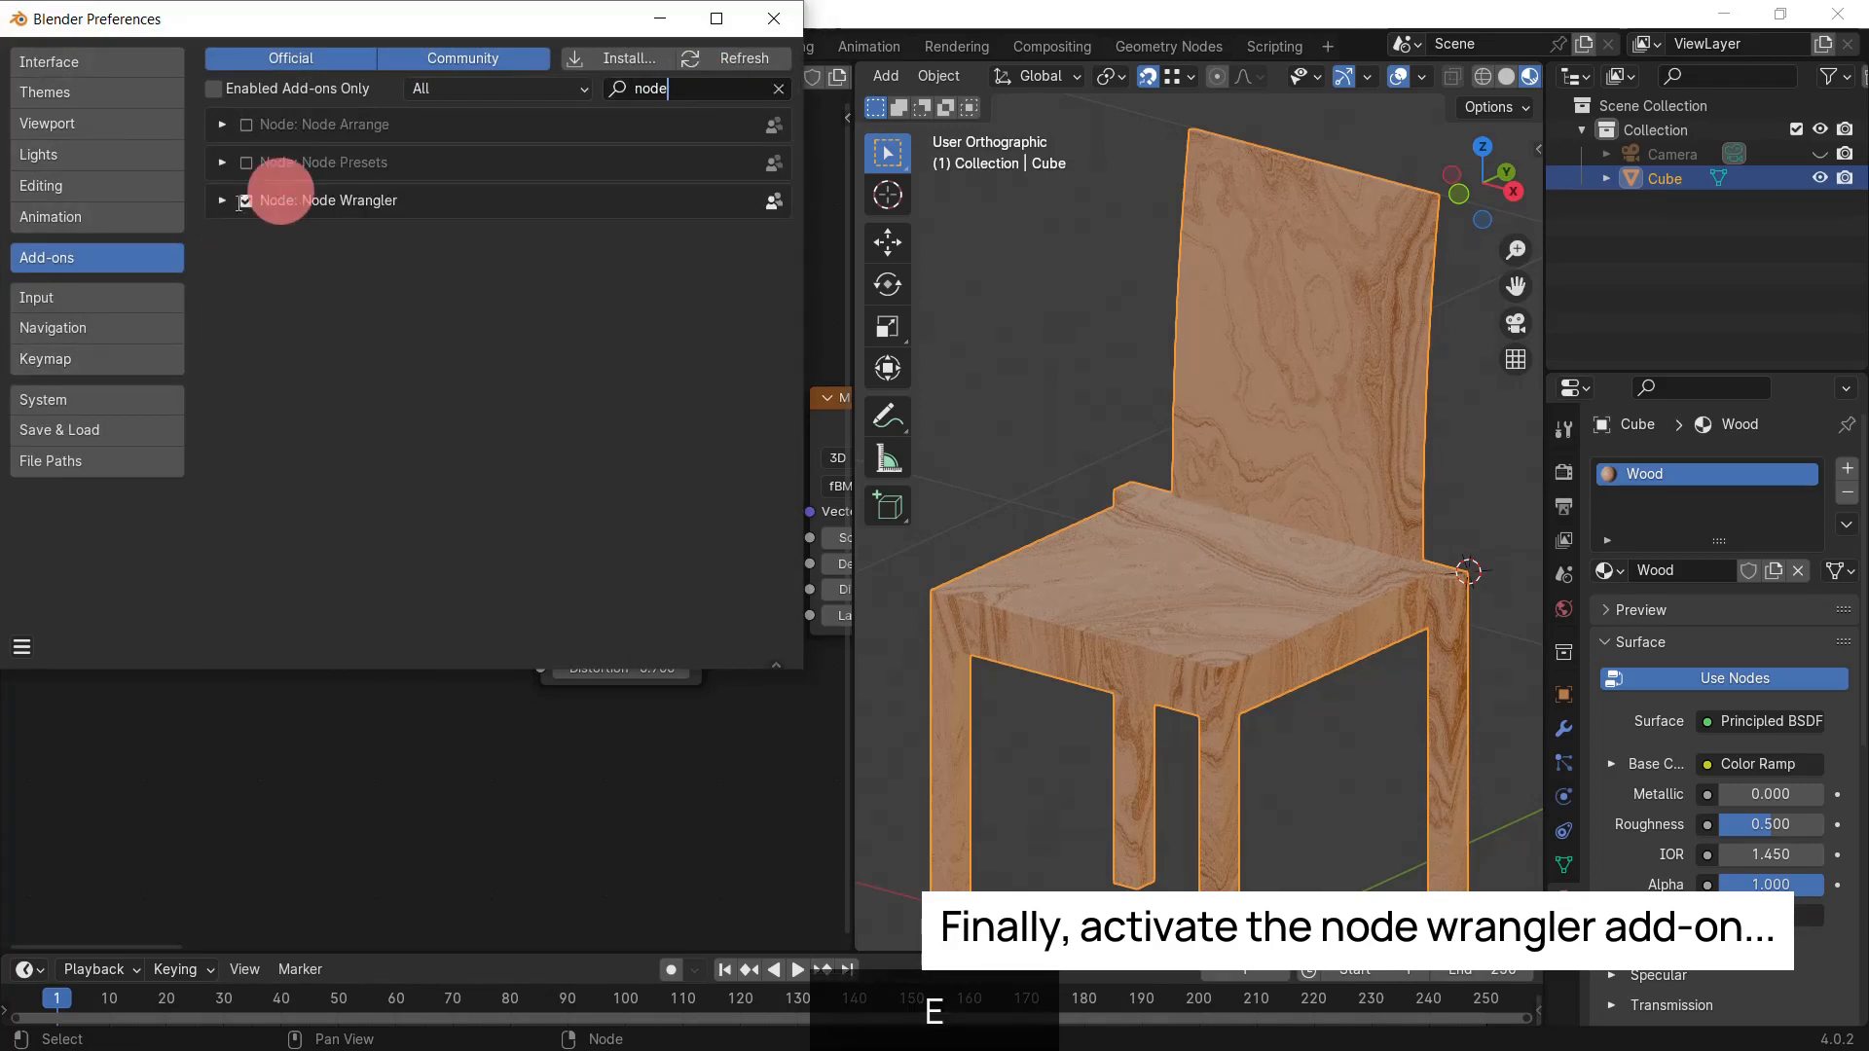
{"action": "left_click", "coordinate": [820, 90]}
Step: Add Texture Coordinate and Mapping nodes to the Noise Texture with Node Wrangler, and connect the UV output to the Mapping's Vector input
{"action": "left_click", "coordinate": [612, 409]}
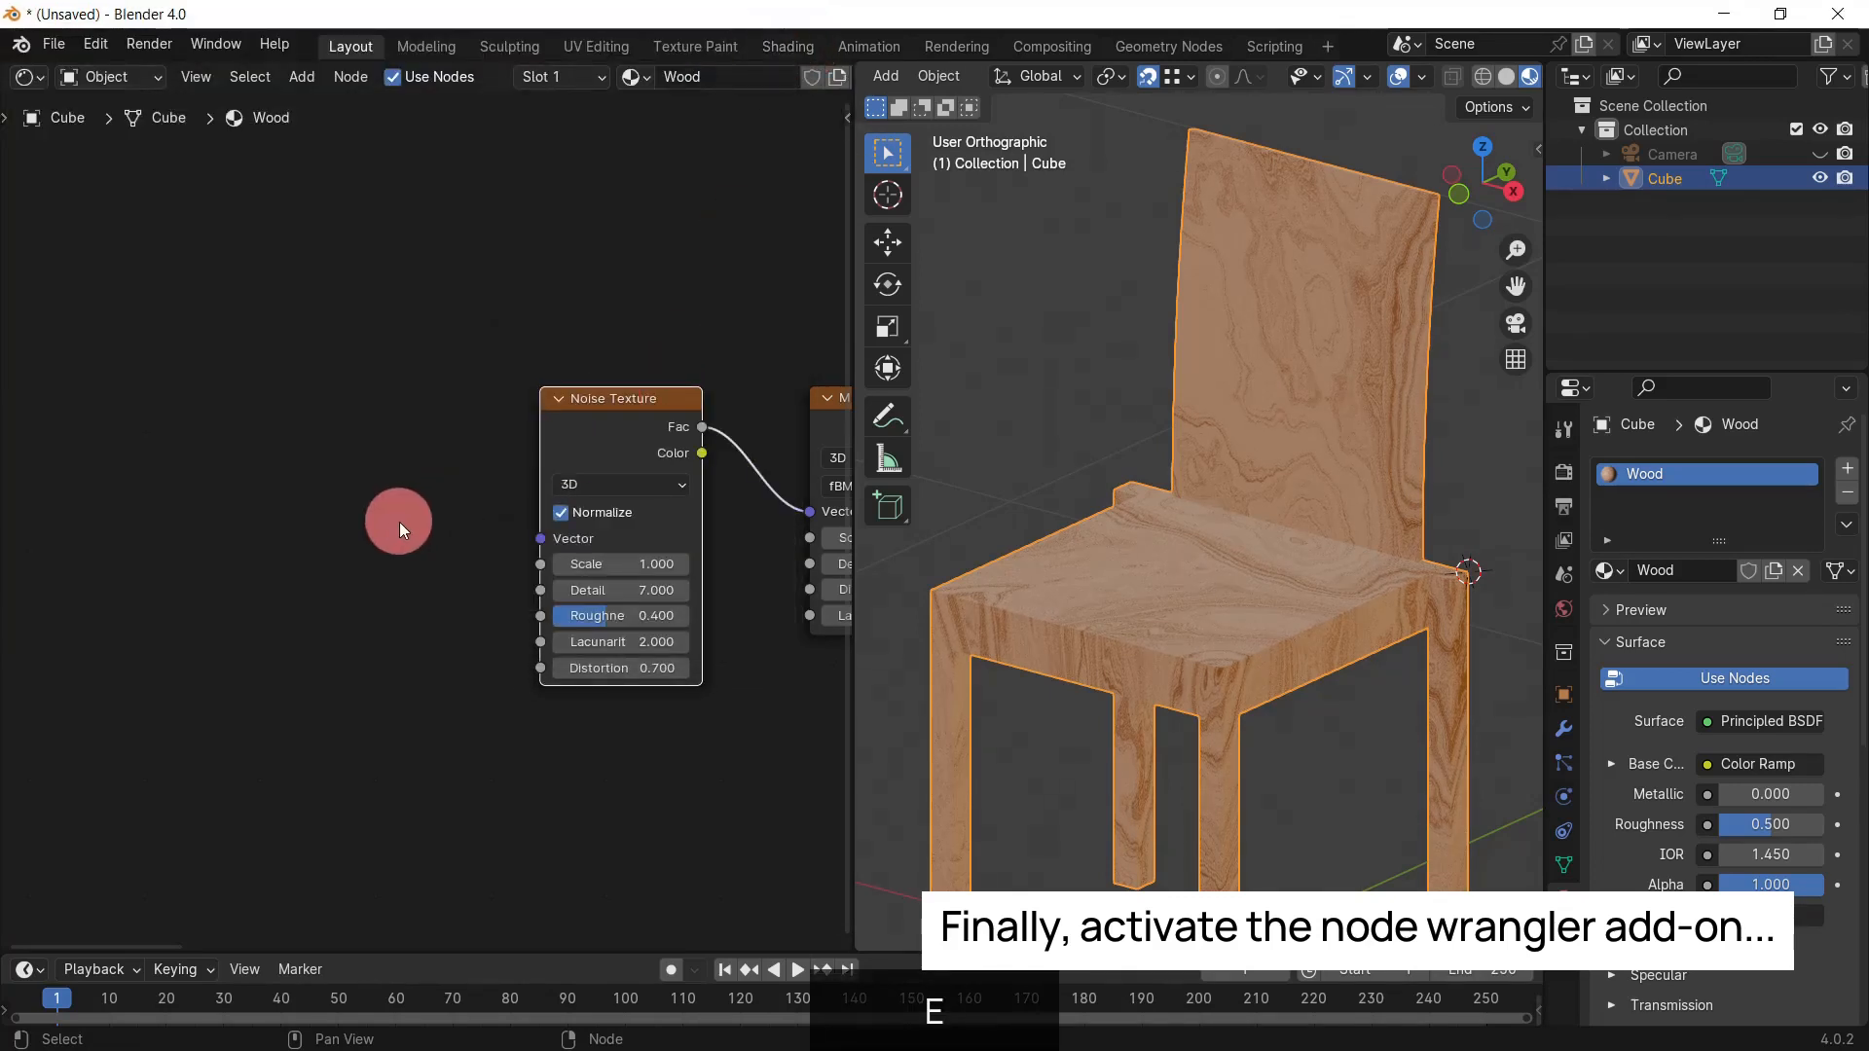
{"action": "key", "text": "ctrl+t"}
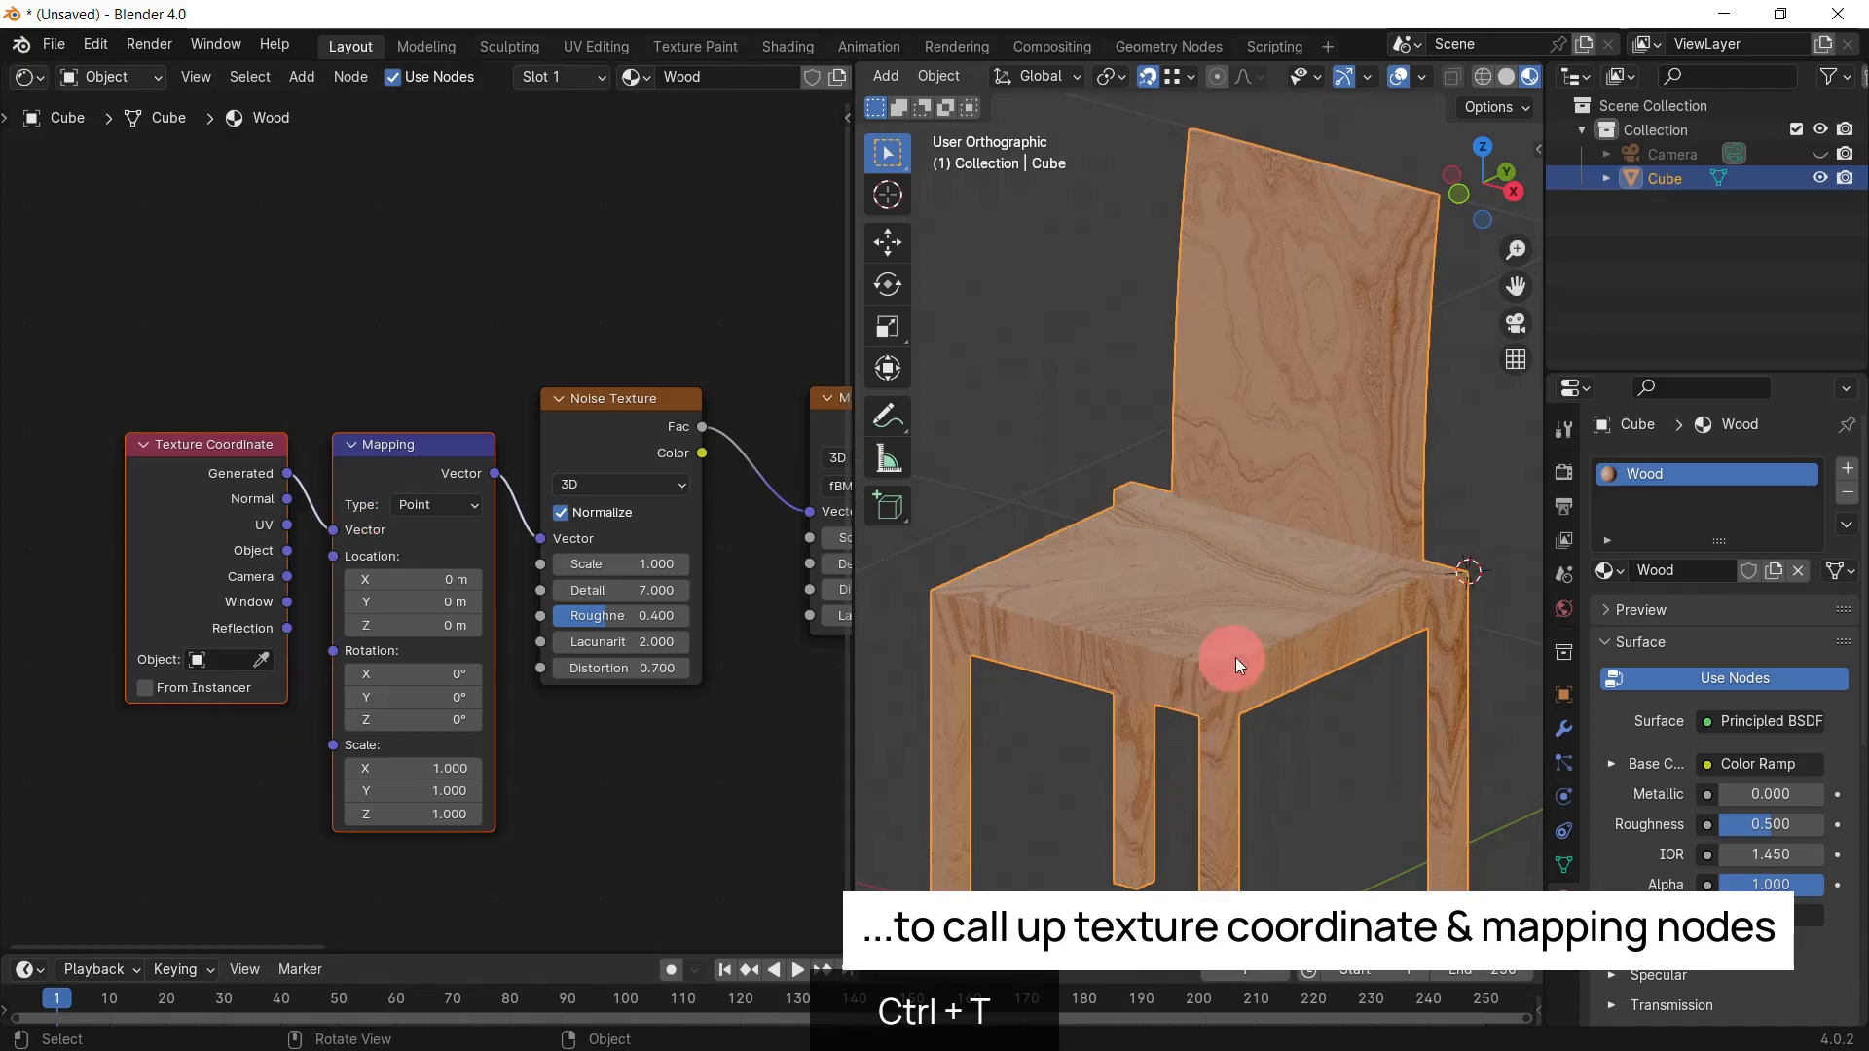
{"action": "scroll", "coordinate": [1410, 609], "scroll_direction": "up", "scroll_amount": 3}
{"action": "scroll", "coordinate": [410, 593], "scroll_direction": "up", "scroll_amount": 2}
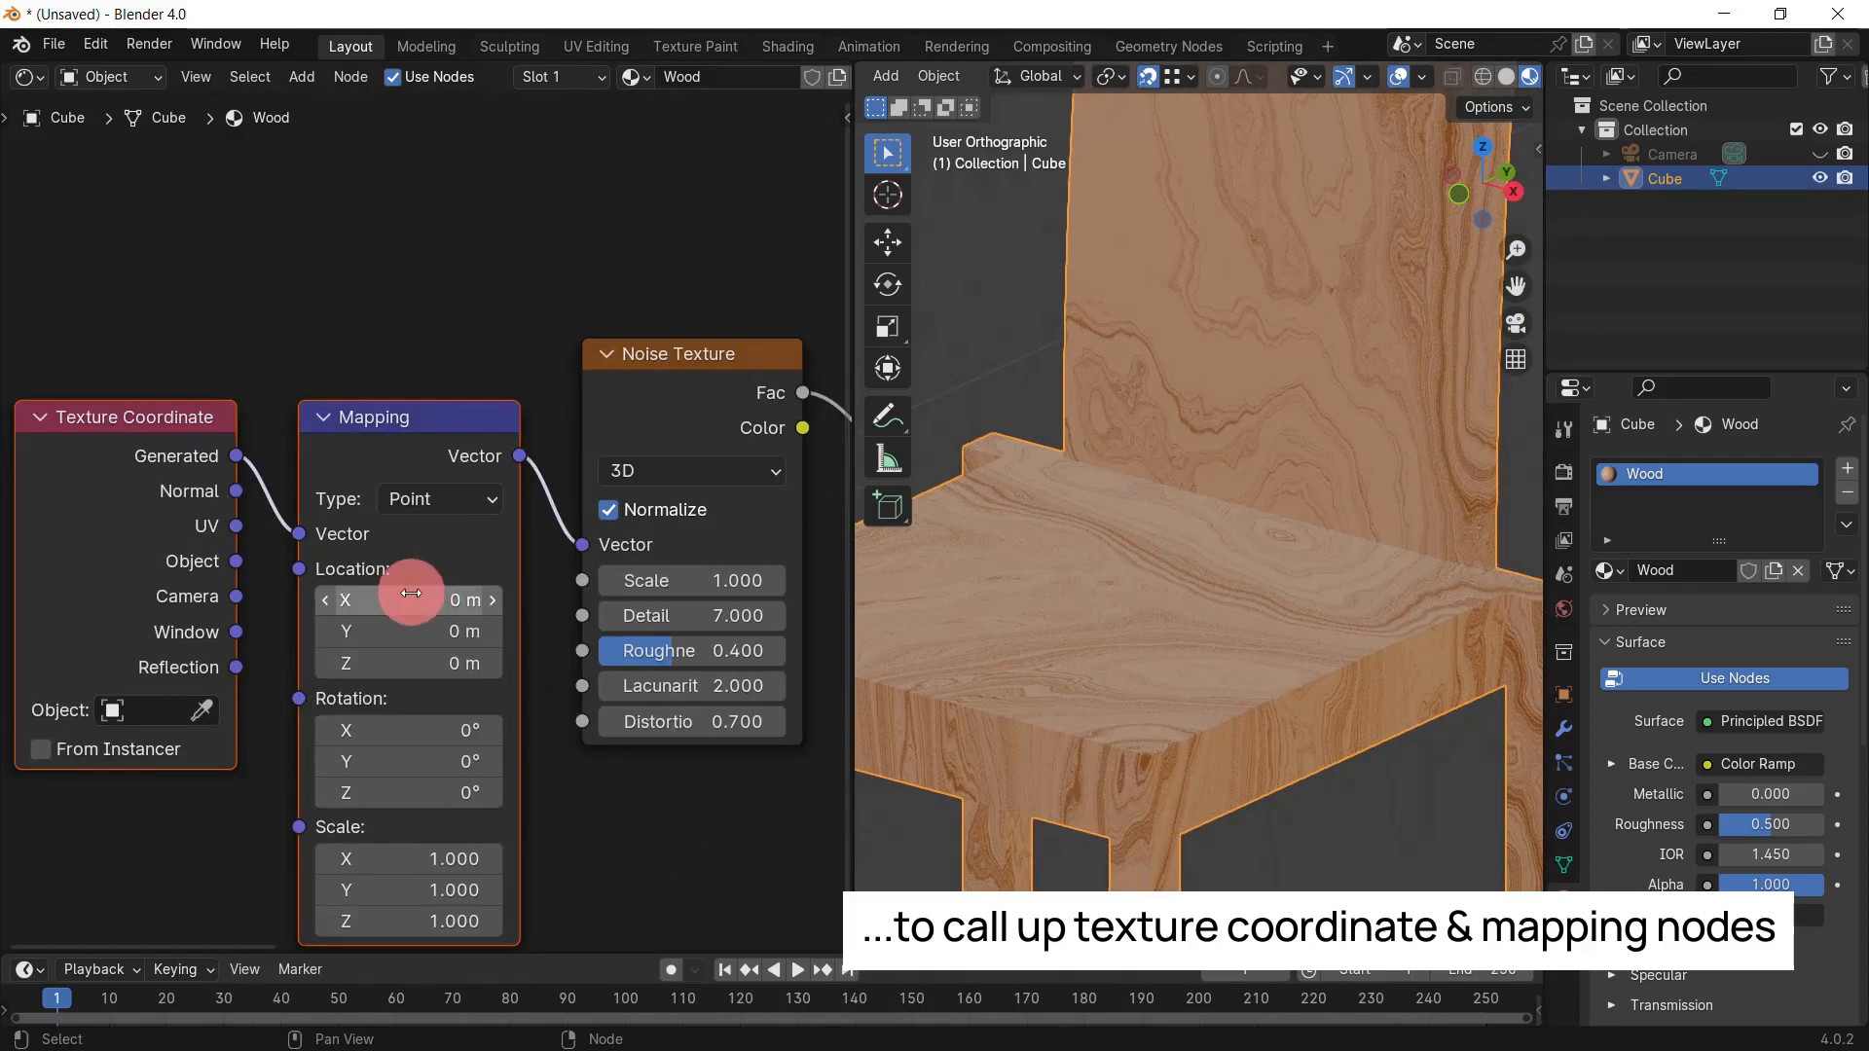
{"action": "middle_click_drag", "start_coordinate": [411, 592], "coordinate": [502, 483]}
{"action": "left_click_drag", "start_coordinate": [326, 416], "coordinate": [387, 425]}
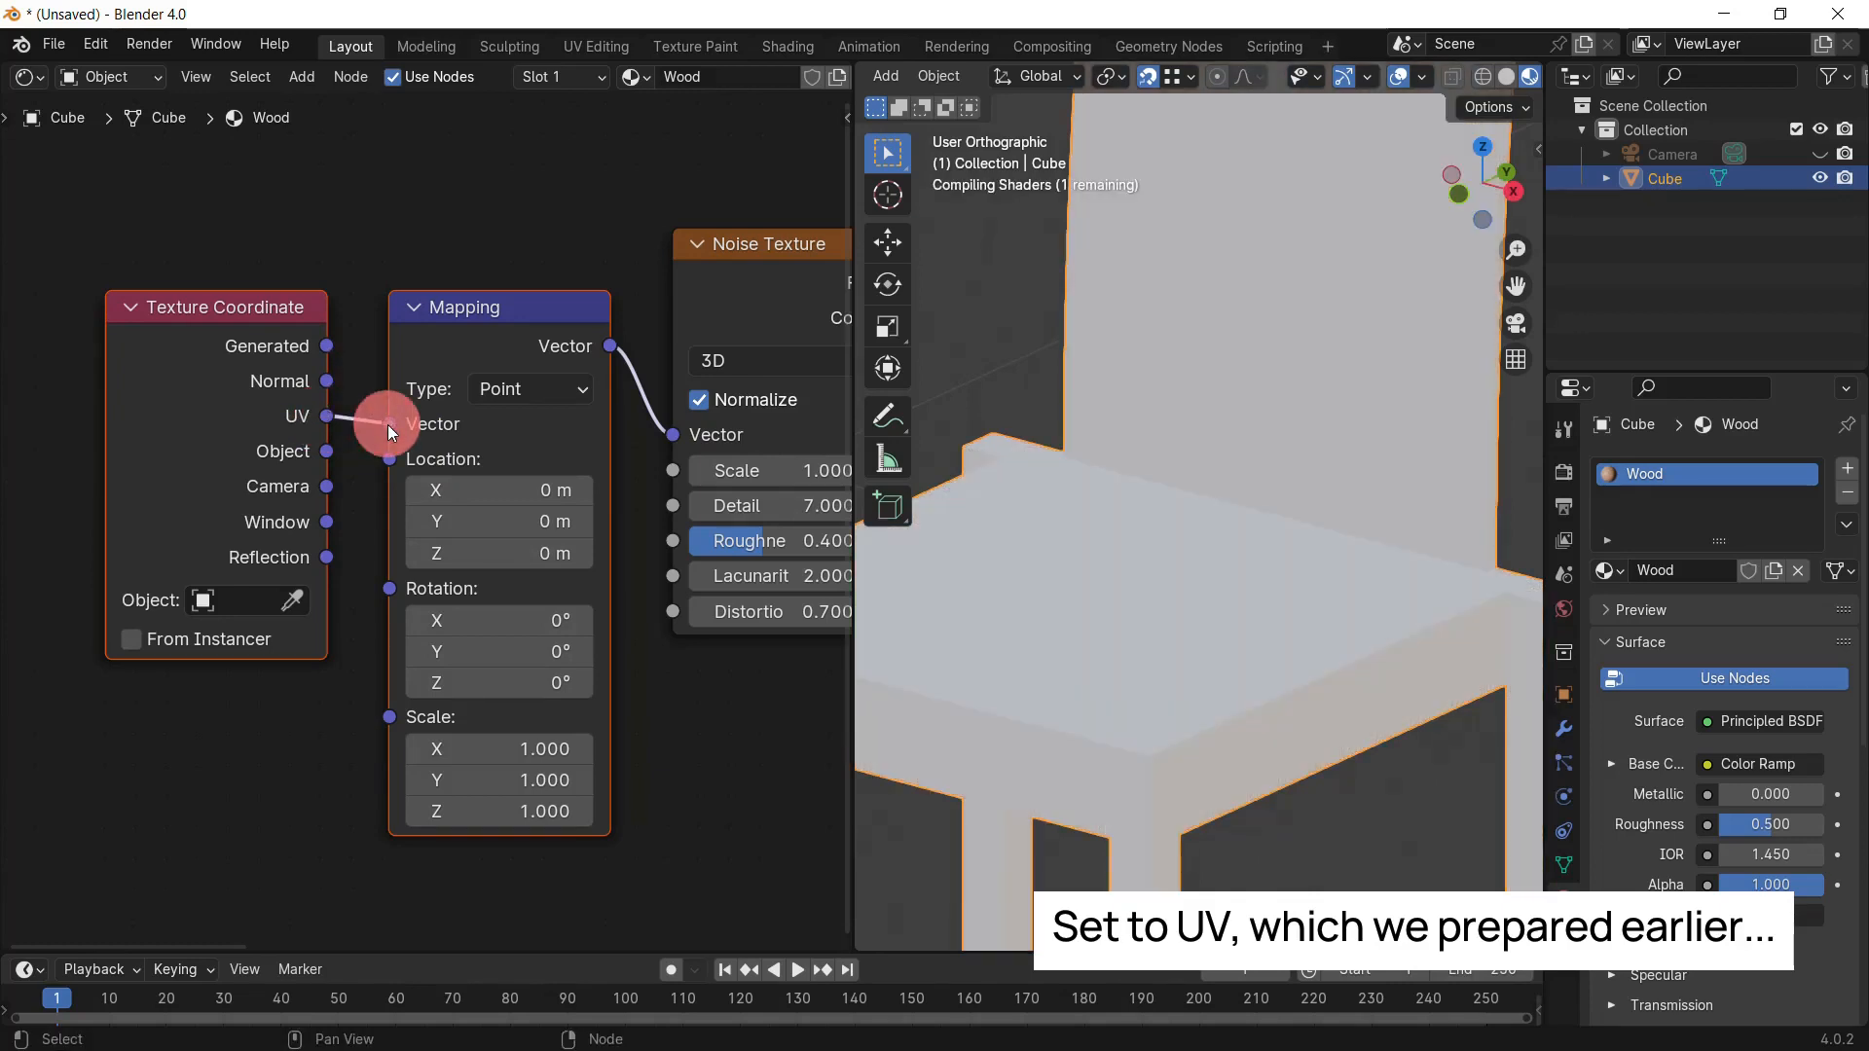
Step: Examine how the UV-mapped grain meets the marked seams between the chair's boards in Edit Mode
{"action": "middle_click_drag", "start_coordinate": [1239, 857], "coordinate": [1341, 580]}
{"action": "scroll", "coordinate": [1111, 545], "scroll_direction": "up", "scroll_amount": 6}
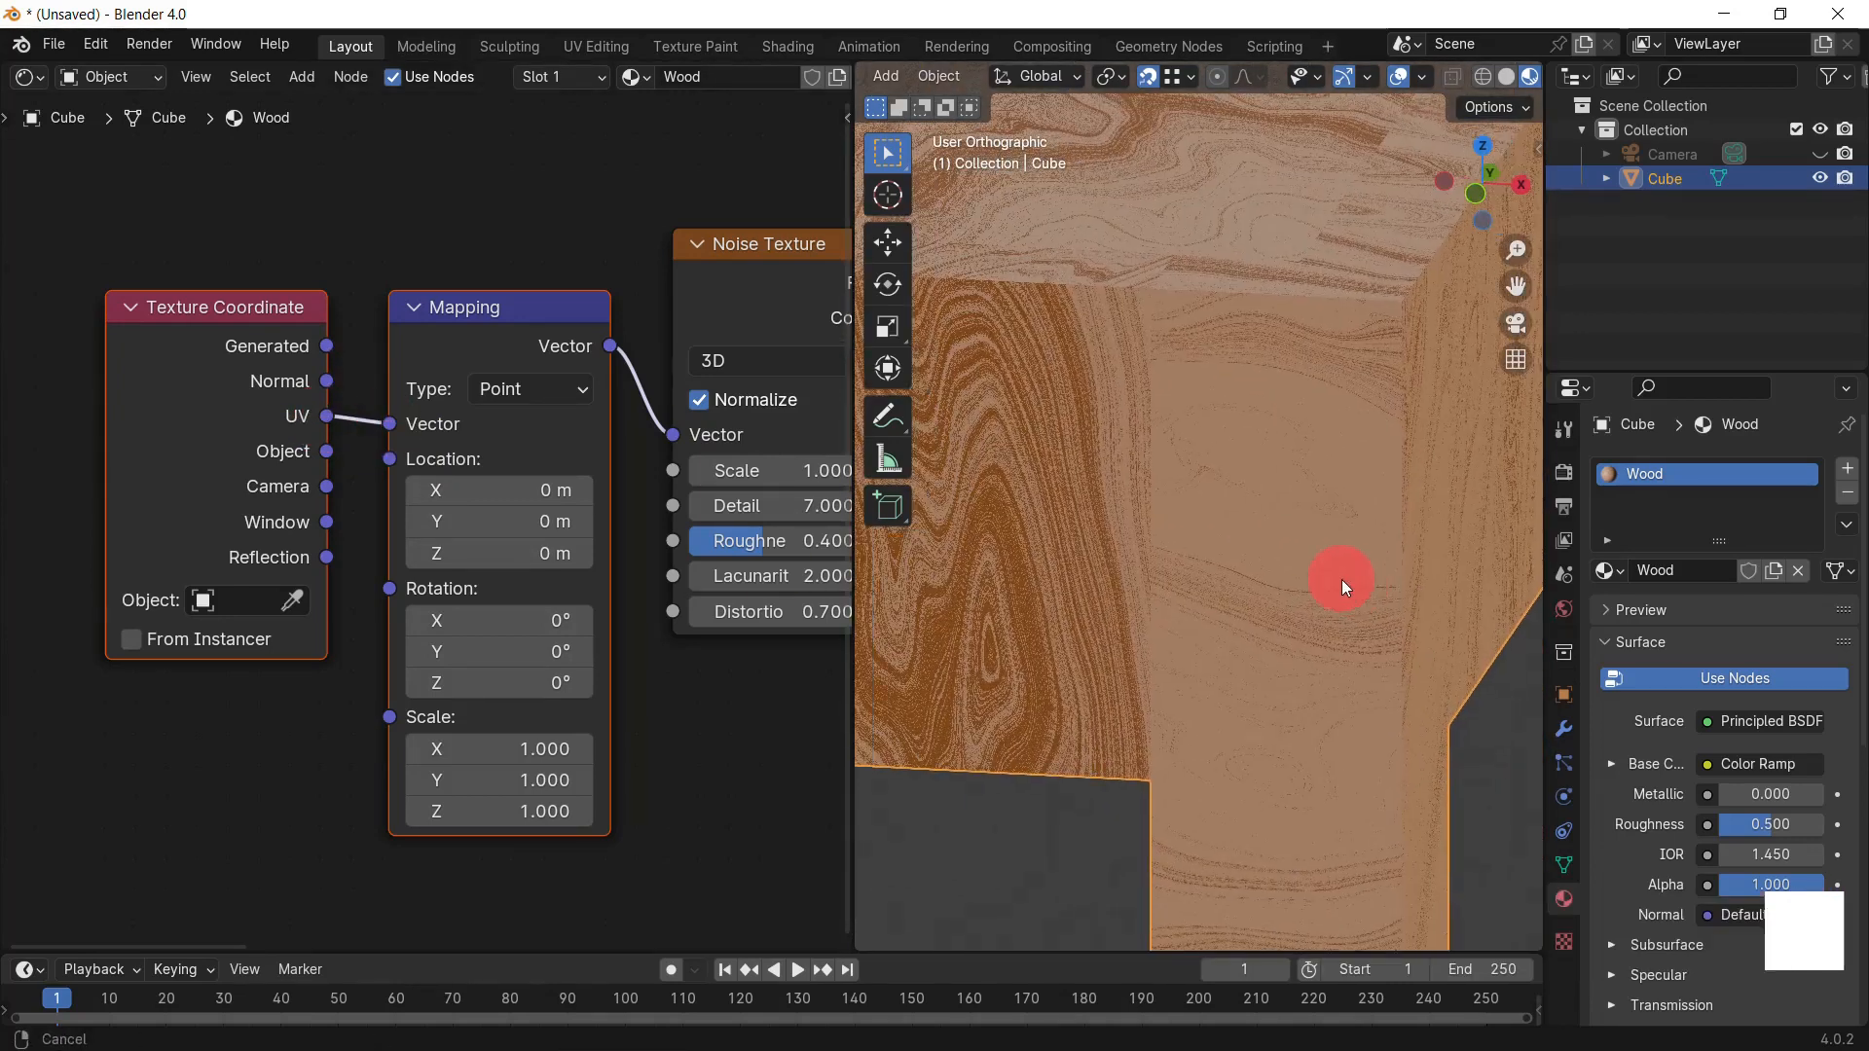
{"action": "scroll", "coordinate": [1230, 520], "scroll_direction": "up", "scroll_amount": 2}
{"action": "key", "text": "Tab"}
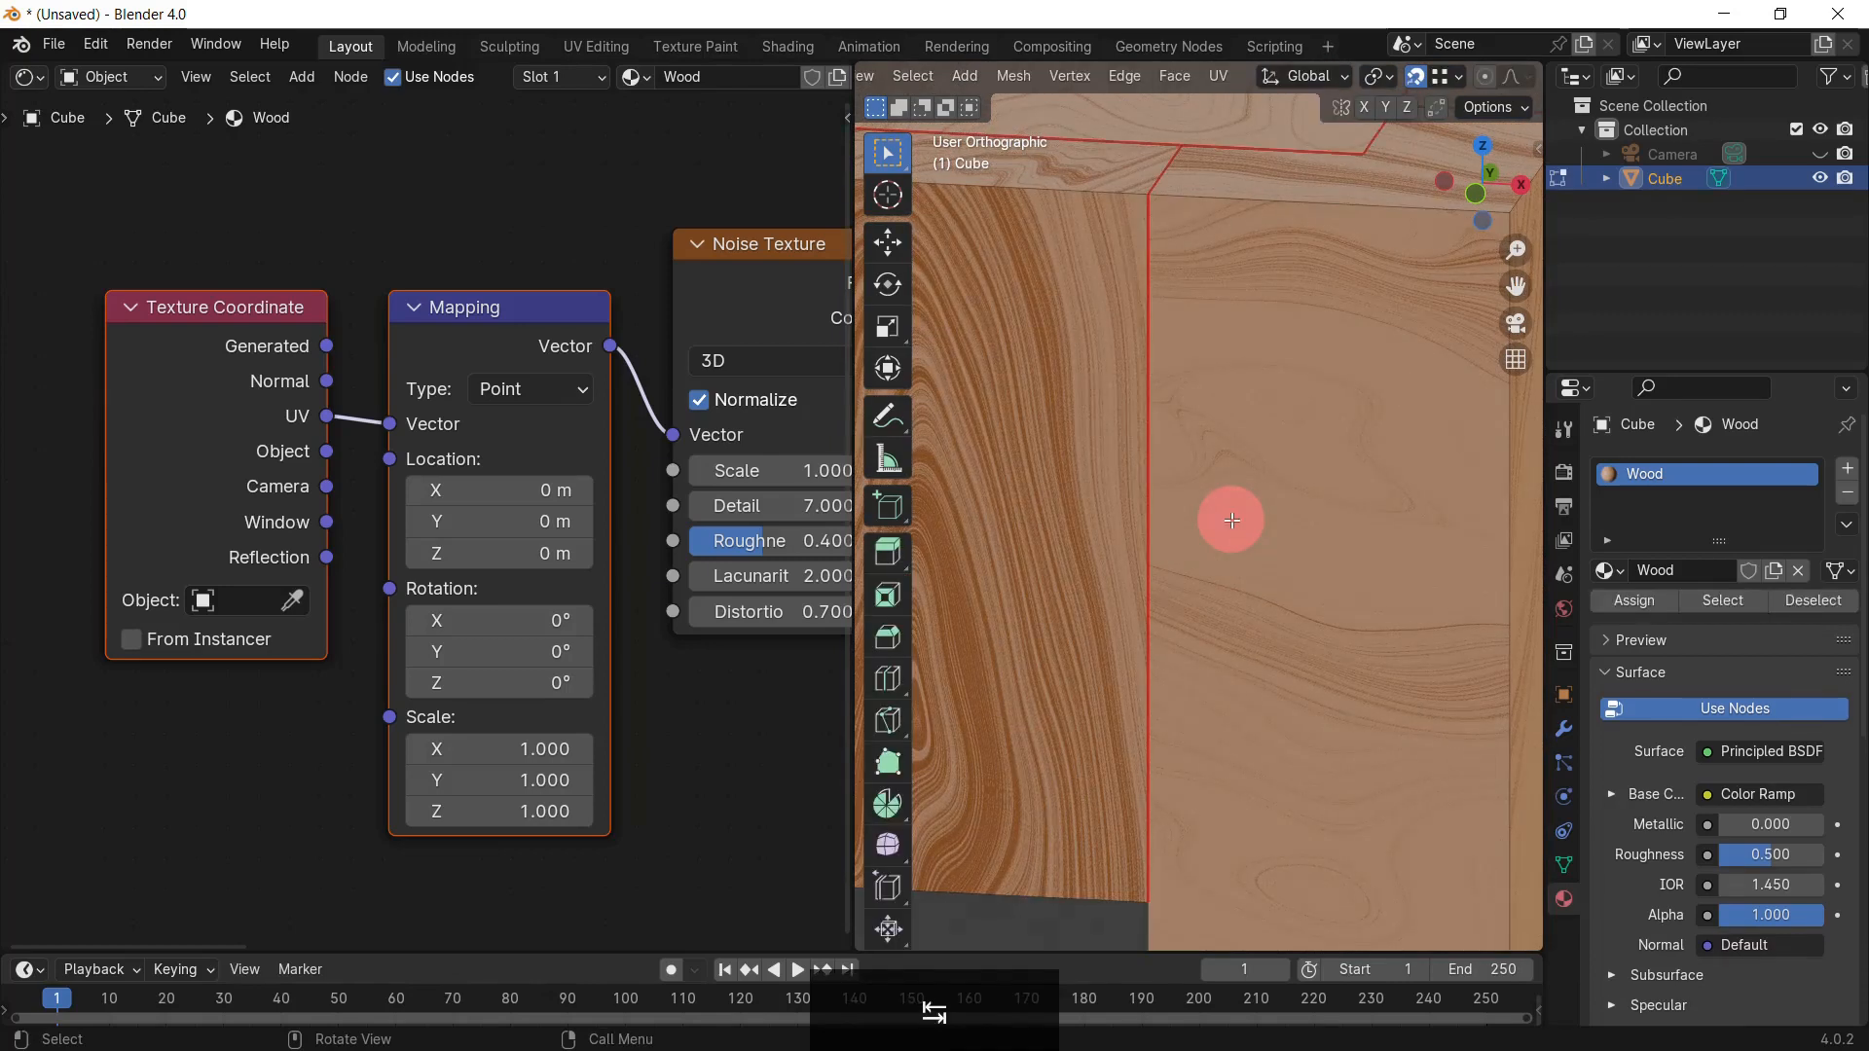
{"action": "middle_click_drag", "start_coordinate": [1257, 438], "coordinate": [1405, 667]}
{"action": "middle_click_drag", "start_coordinate": [1196, 681], "coordinate": [1225, 617], "text": "shift"}
{"action": "scroll", "coordinate": [1293, 709], "scroll_direction": "up", "scroll_amount": 4}
{"action": "scroll", "coordinate": [1339, 771], "scroll_direction": "down", "scroll_amount": 13}
{"action": "middle_click_drag", "start_coordinate": [1340, 772], "coordinate": [1263, 726]}
{"action": "key", "text": "Tab"}
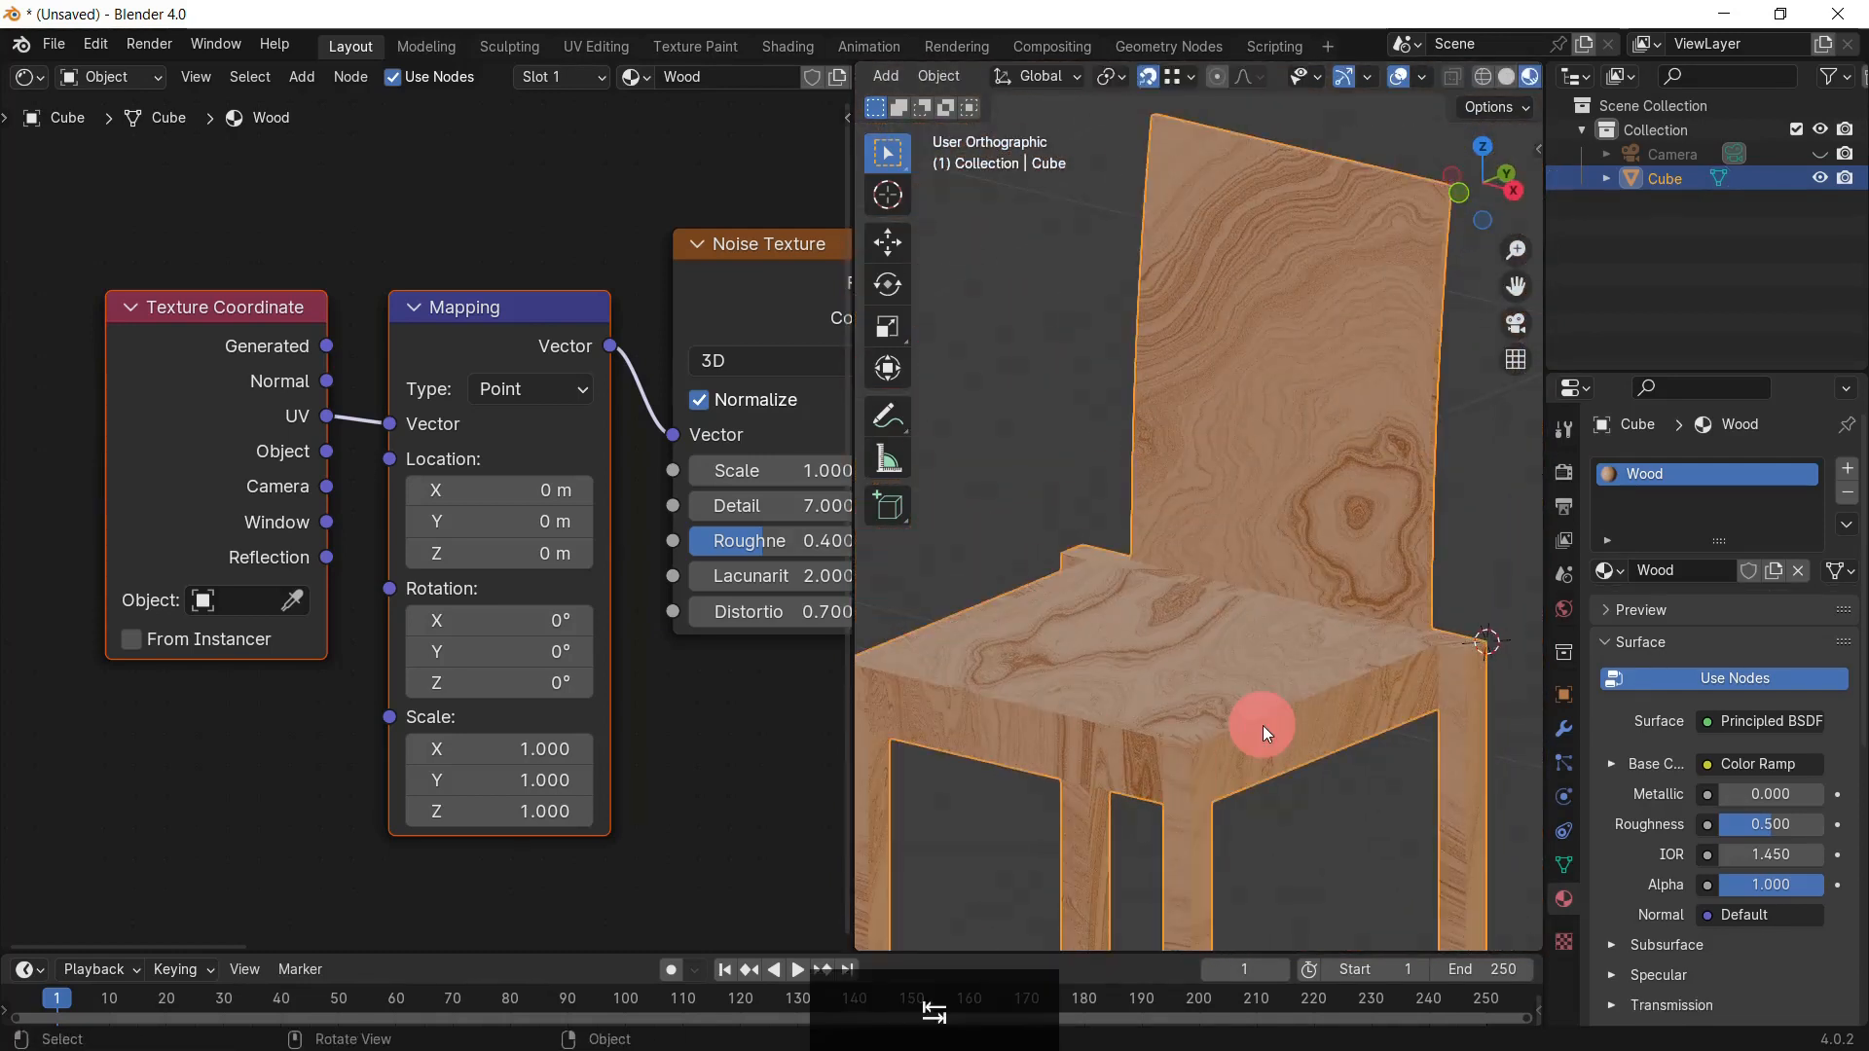
Step: Set the Mapping node's Y scale to 0.2 to stretch the wood pattern along the boards
{"action": "left_click", "coordinate": [554, 785]}
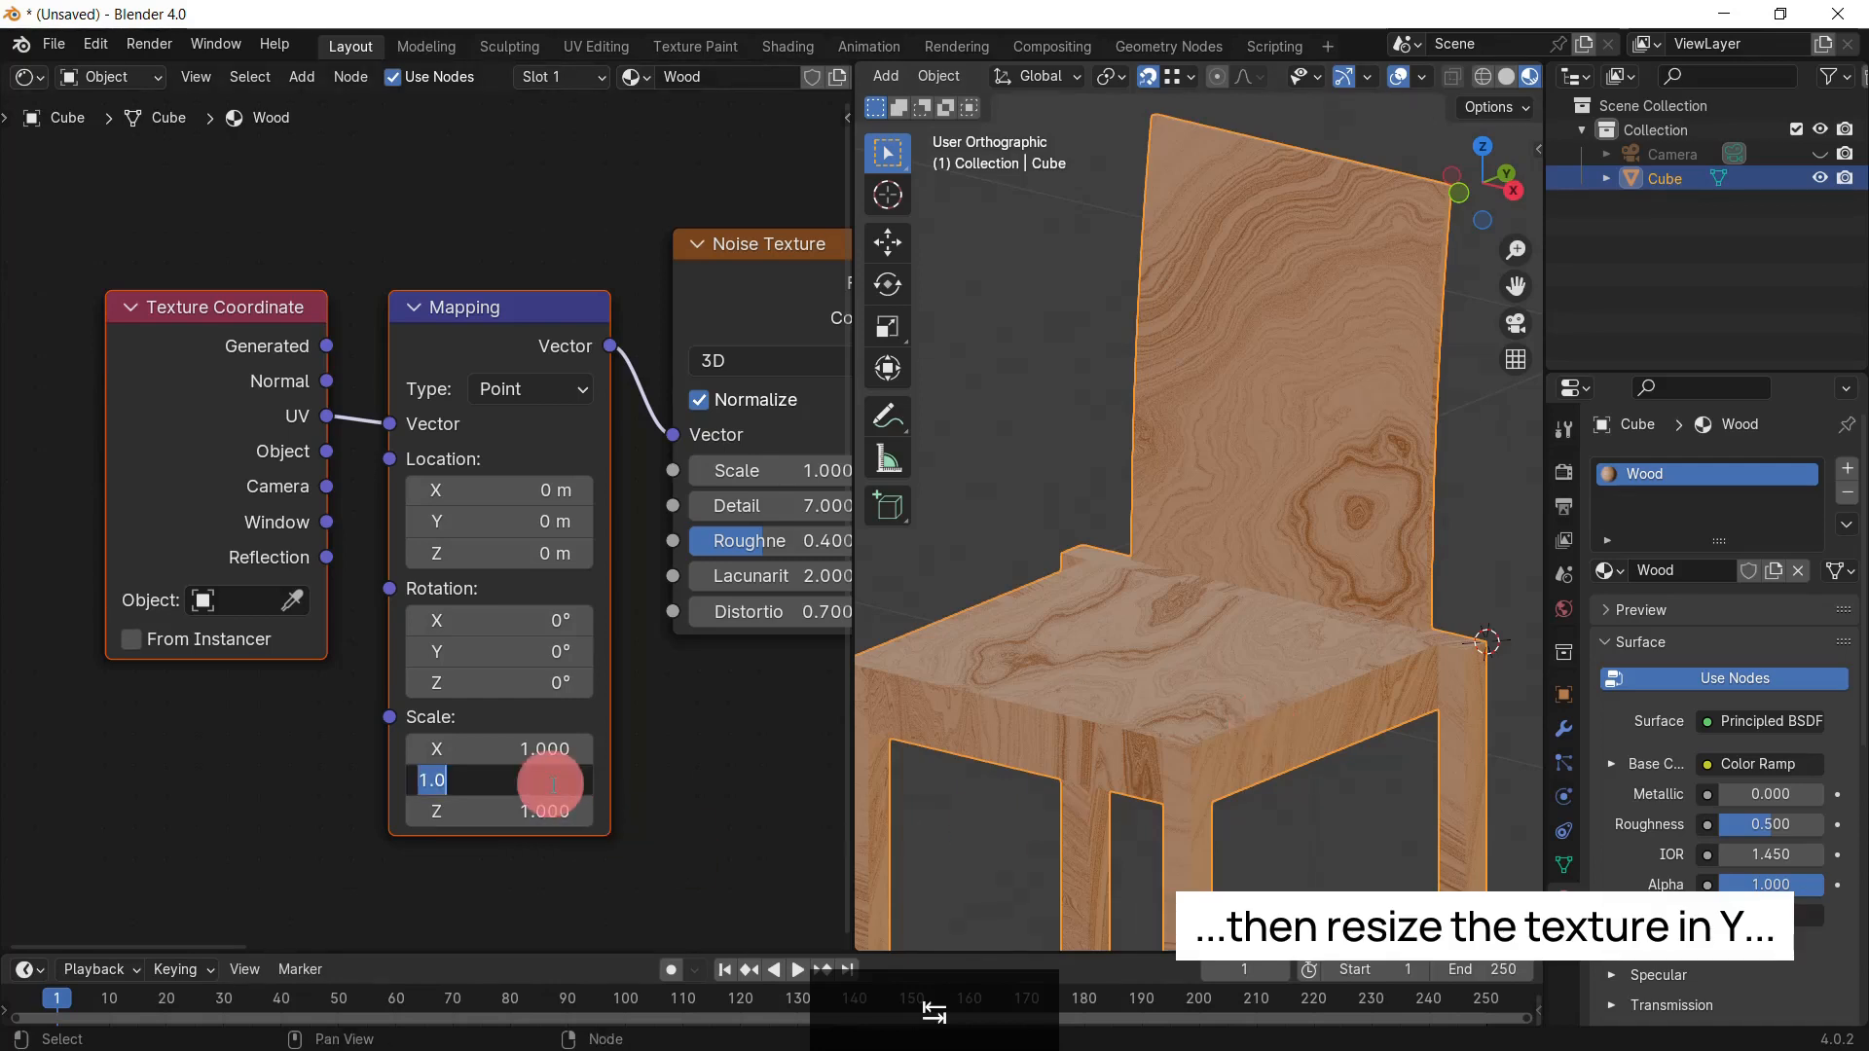
{"action": "key", "text": "Return"}
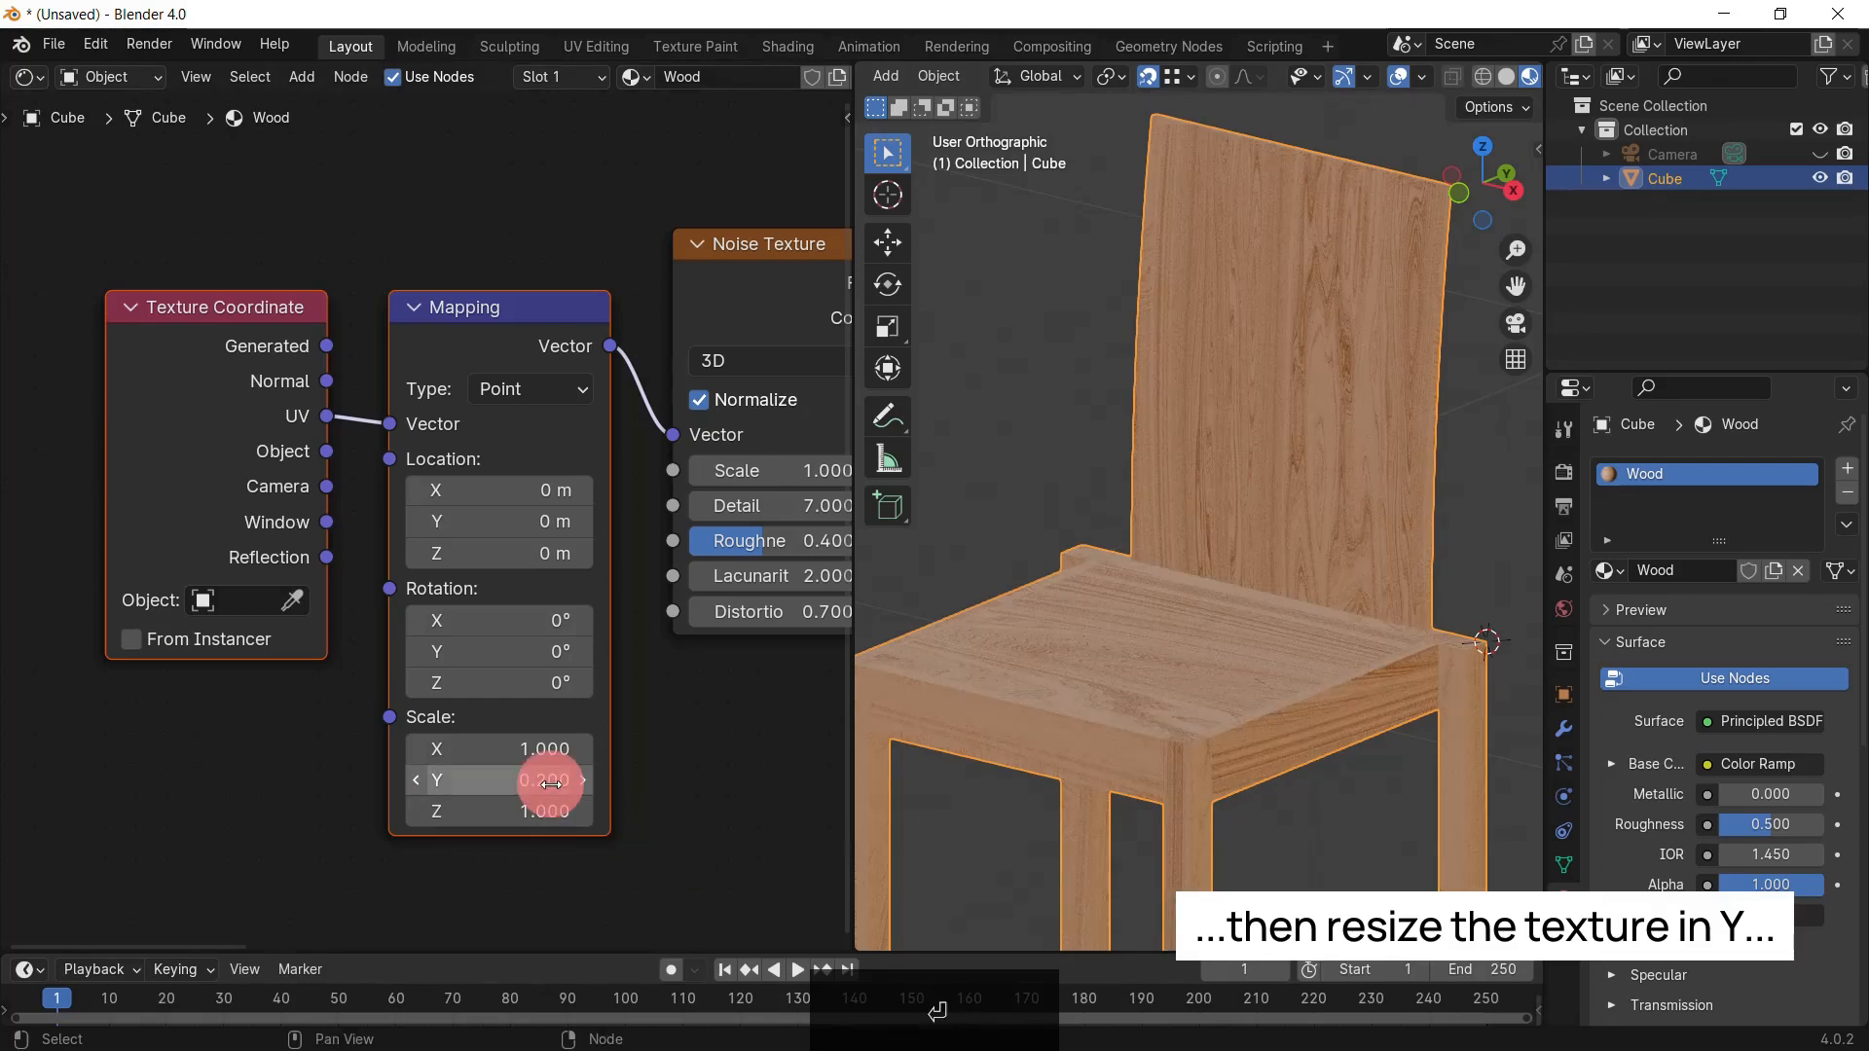
{"action": "middle_click_drag", "start_coordinate": [1269, 555], "coordinate": [1391, 576]}
{"action": "scroll", "coordinate": [1172, 606], "scroll_direction": "up", "scroll_amount": 3}
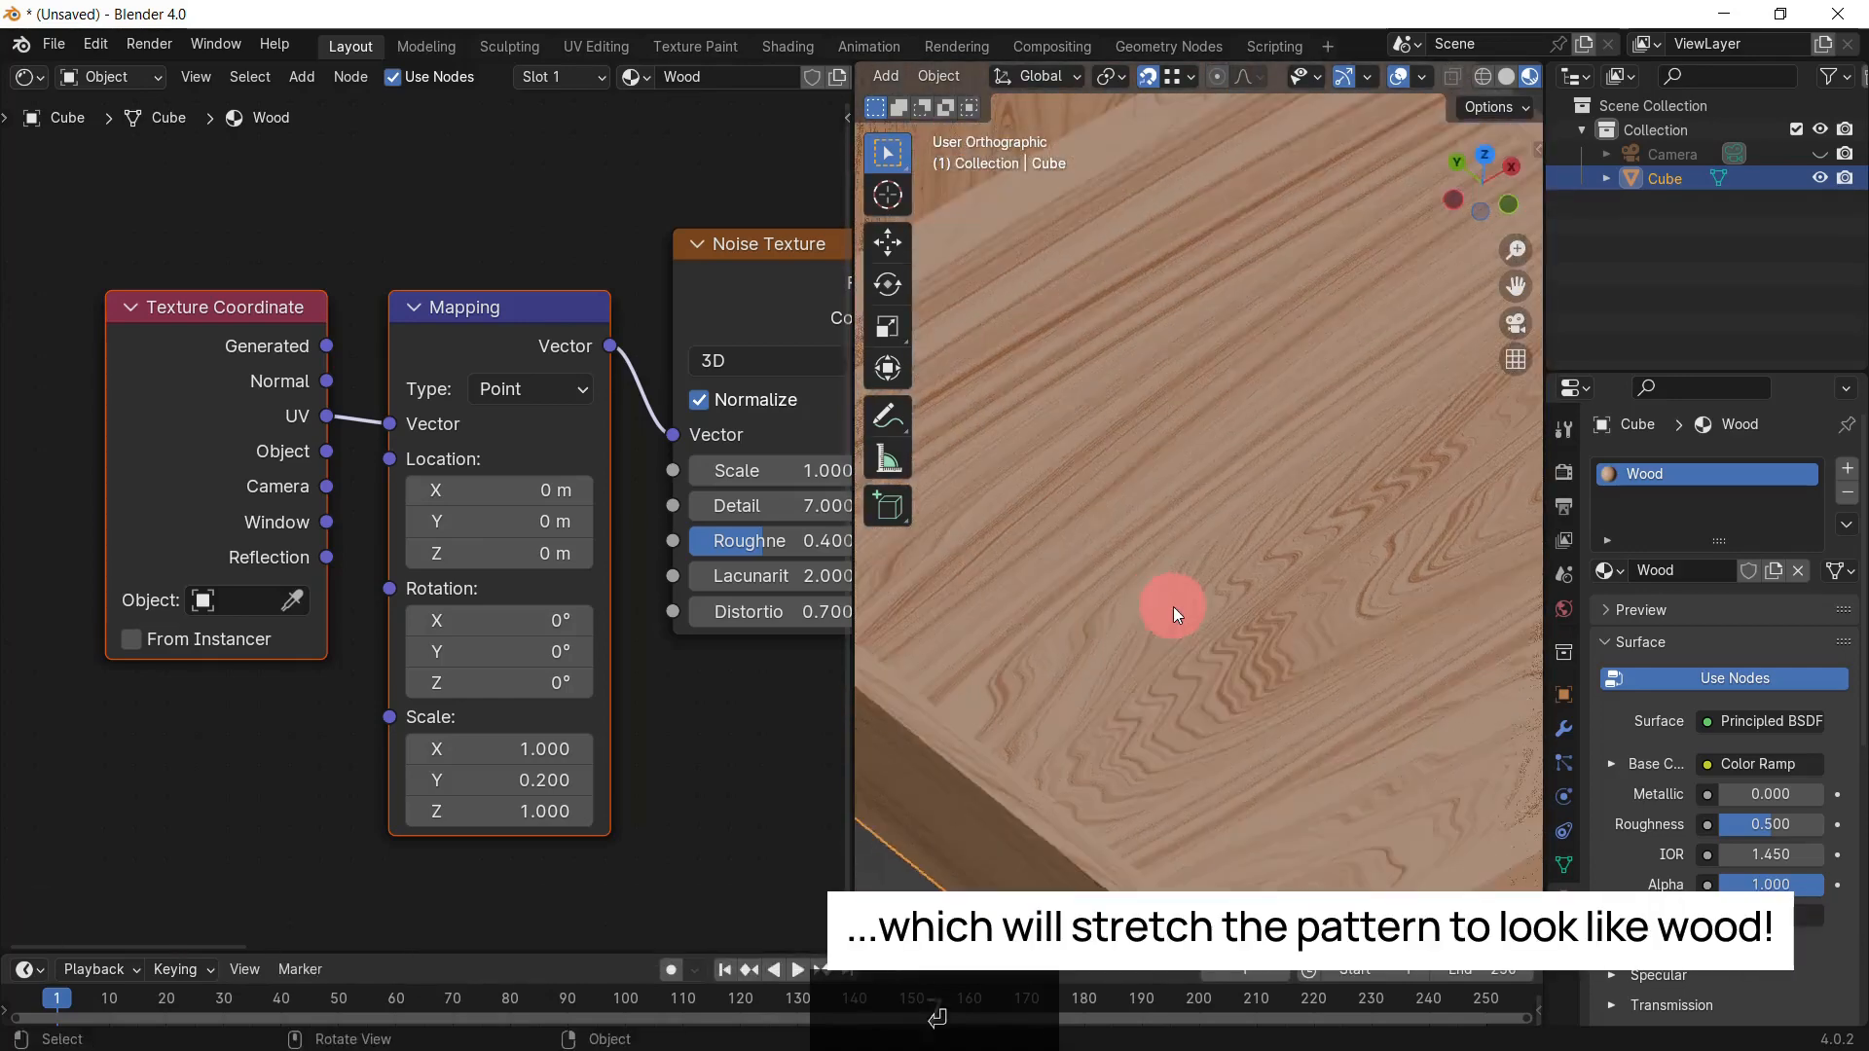
Step: Examine the stretched wood grain on the seat and backrest from the top and in perspective
{"action": "key", "text": "KP_7"}
{"action": "scroll", "coordinate": [1177, 613], "scroll_direction": "down", "scroll_amount": 4}
{"action": "scroll", "coordinate": [1184, 633], "scroll_direction": "up", "scroll_amount": 2}
{"action": "middle_click_drag", "start_coordinate": [1185, 639], "coordinate": [1300, 721]}
{"action": "middle_click_drag", "start_coordinate": [1474, 738], "coordinate": [1312, 680]}
{"action": "scroll", "coordinate": [1090, 743], "scroll_direction": "down", "scroll_amount": 3}
{"action": "scroll", "coordinate": [1248, 588], "scroll_direction": "up", "scroll_amount": 5}
{"action": "scroll", "coordinate": [1237, 651], "scroll_direction": "down", "scroll_amount": 4}
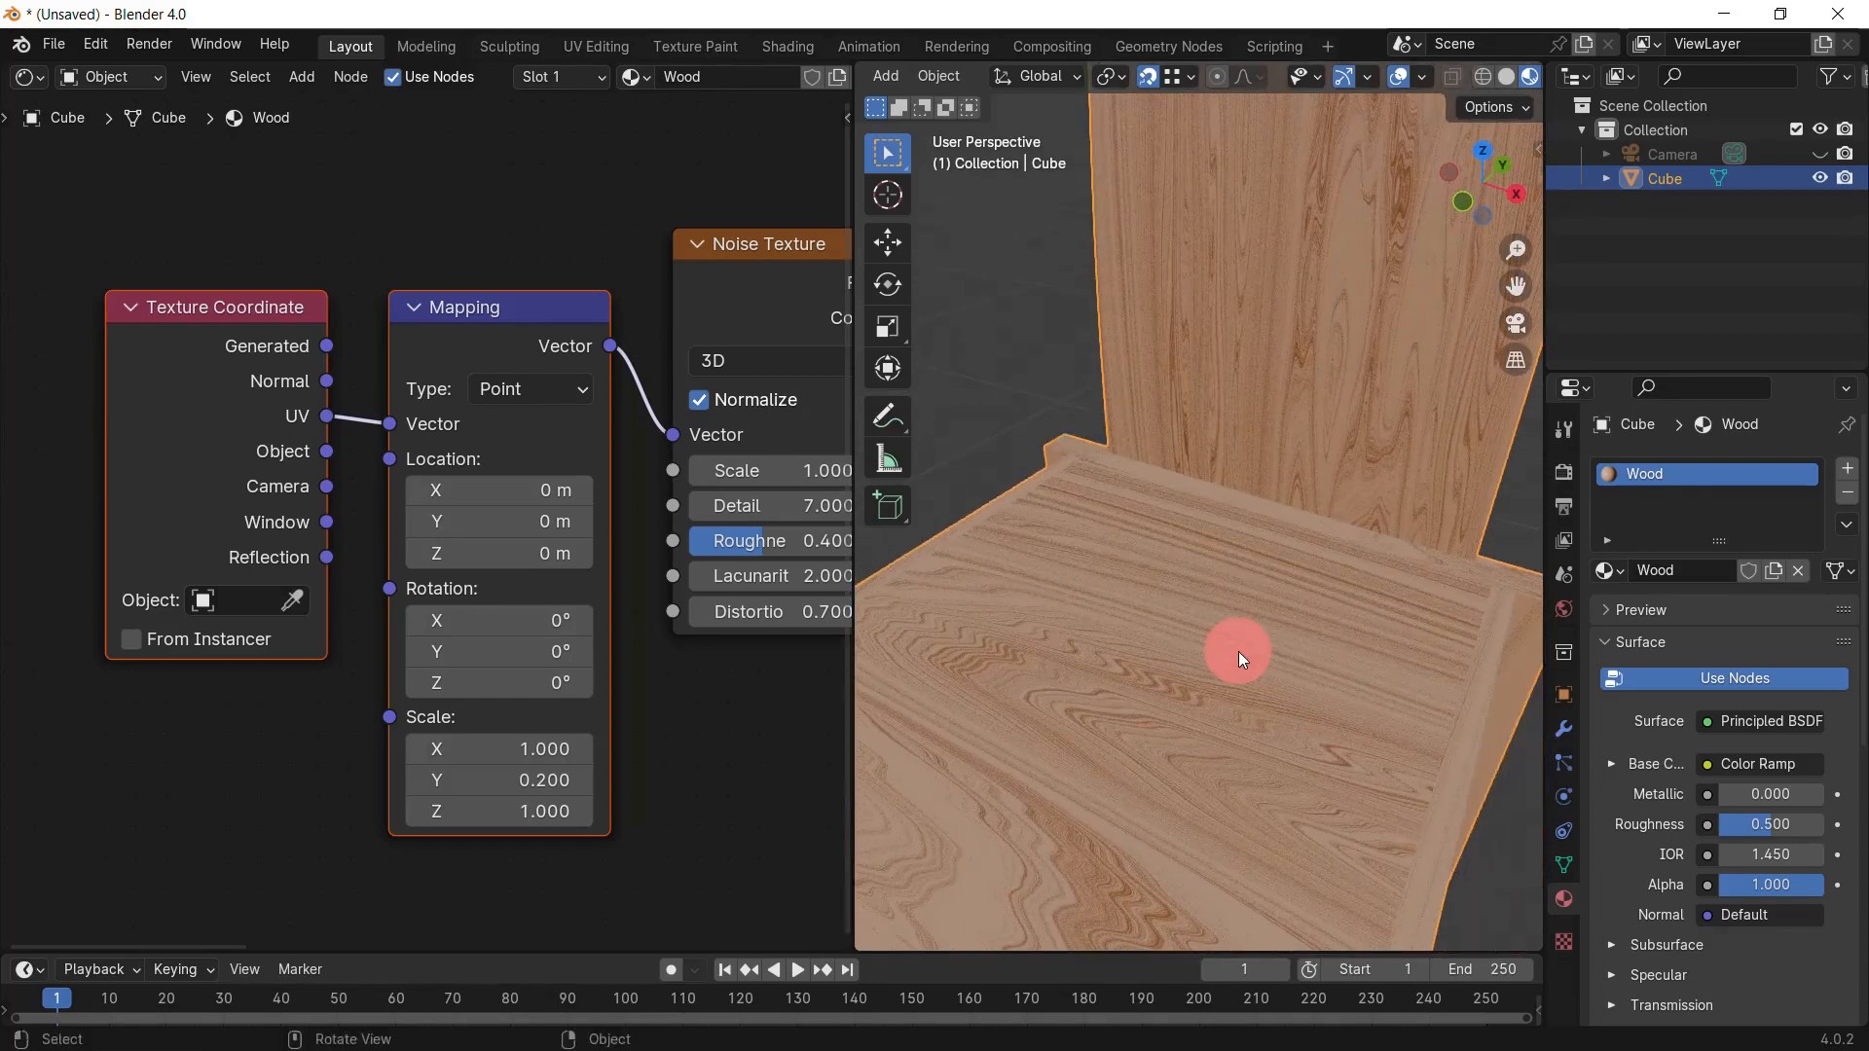
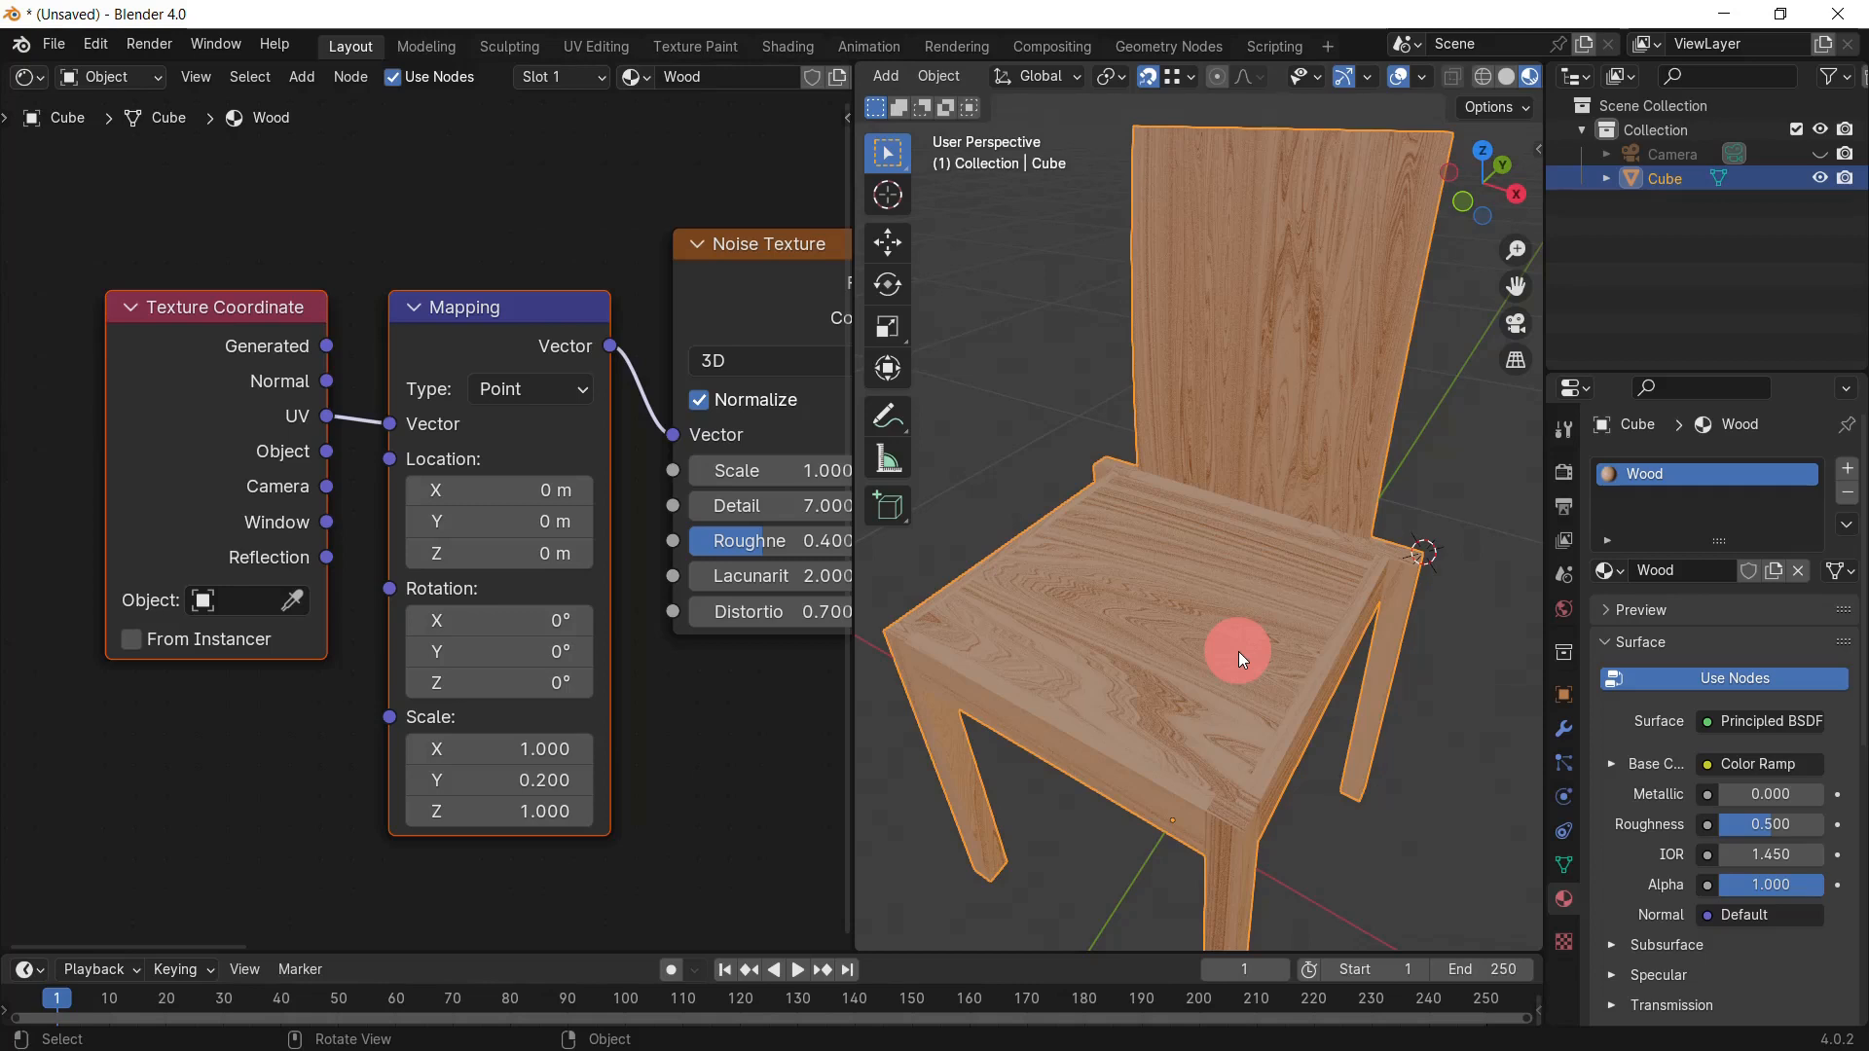
Step: Select the top face of the chair's seat in Edit Mode and display its UVs in the UV Editor
{"action": "key", "text": "Tab"}
{"action": "key", "text": "3"}
{"action": "left_click", "coordinate": [1239, 633]}
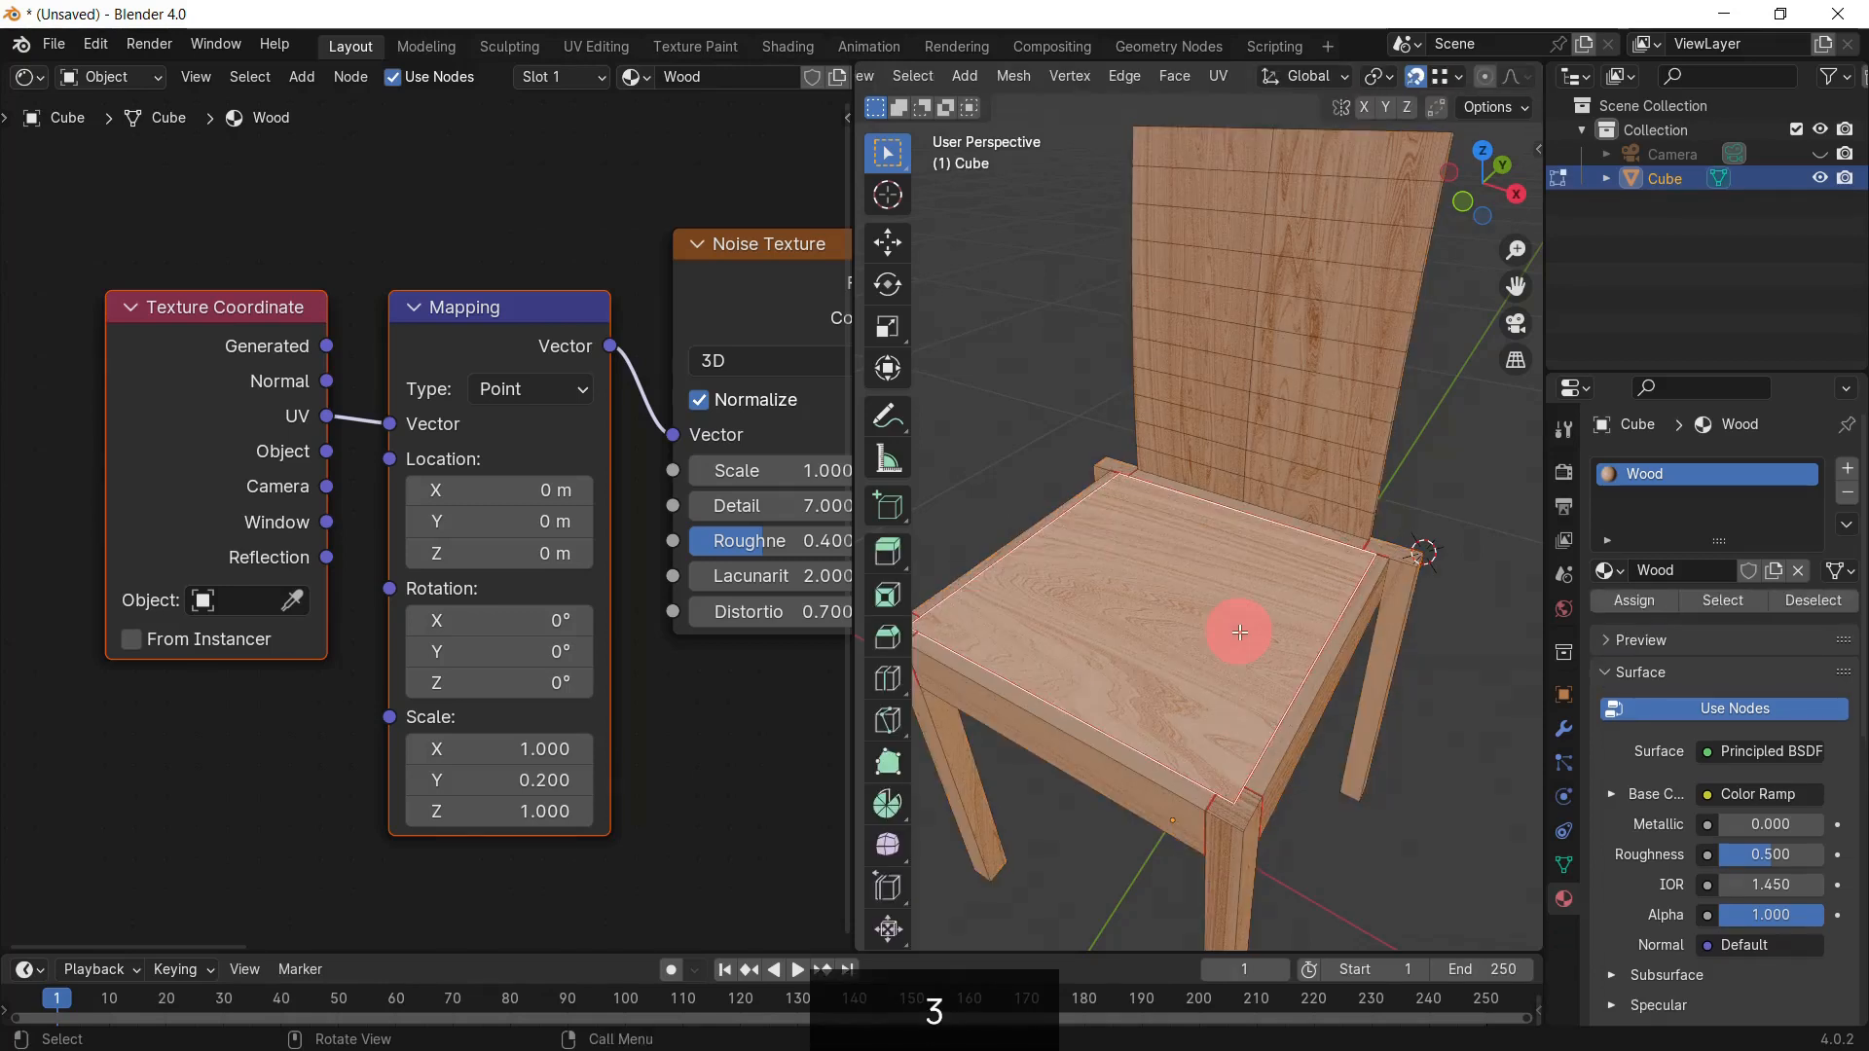
{"action": "left_click", "coordinate": [49, 79]}
{"action": "left_click", "coordinate": [91, 187]}
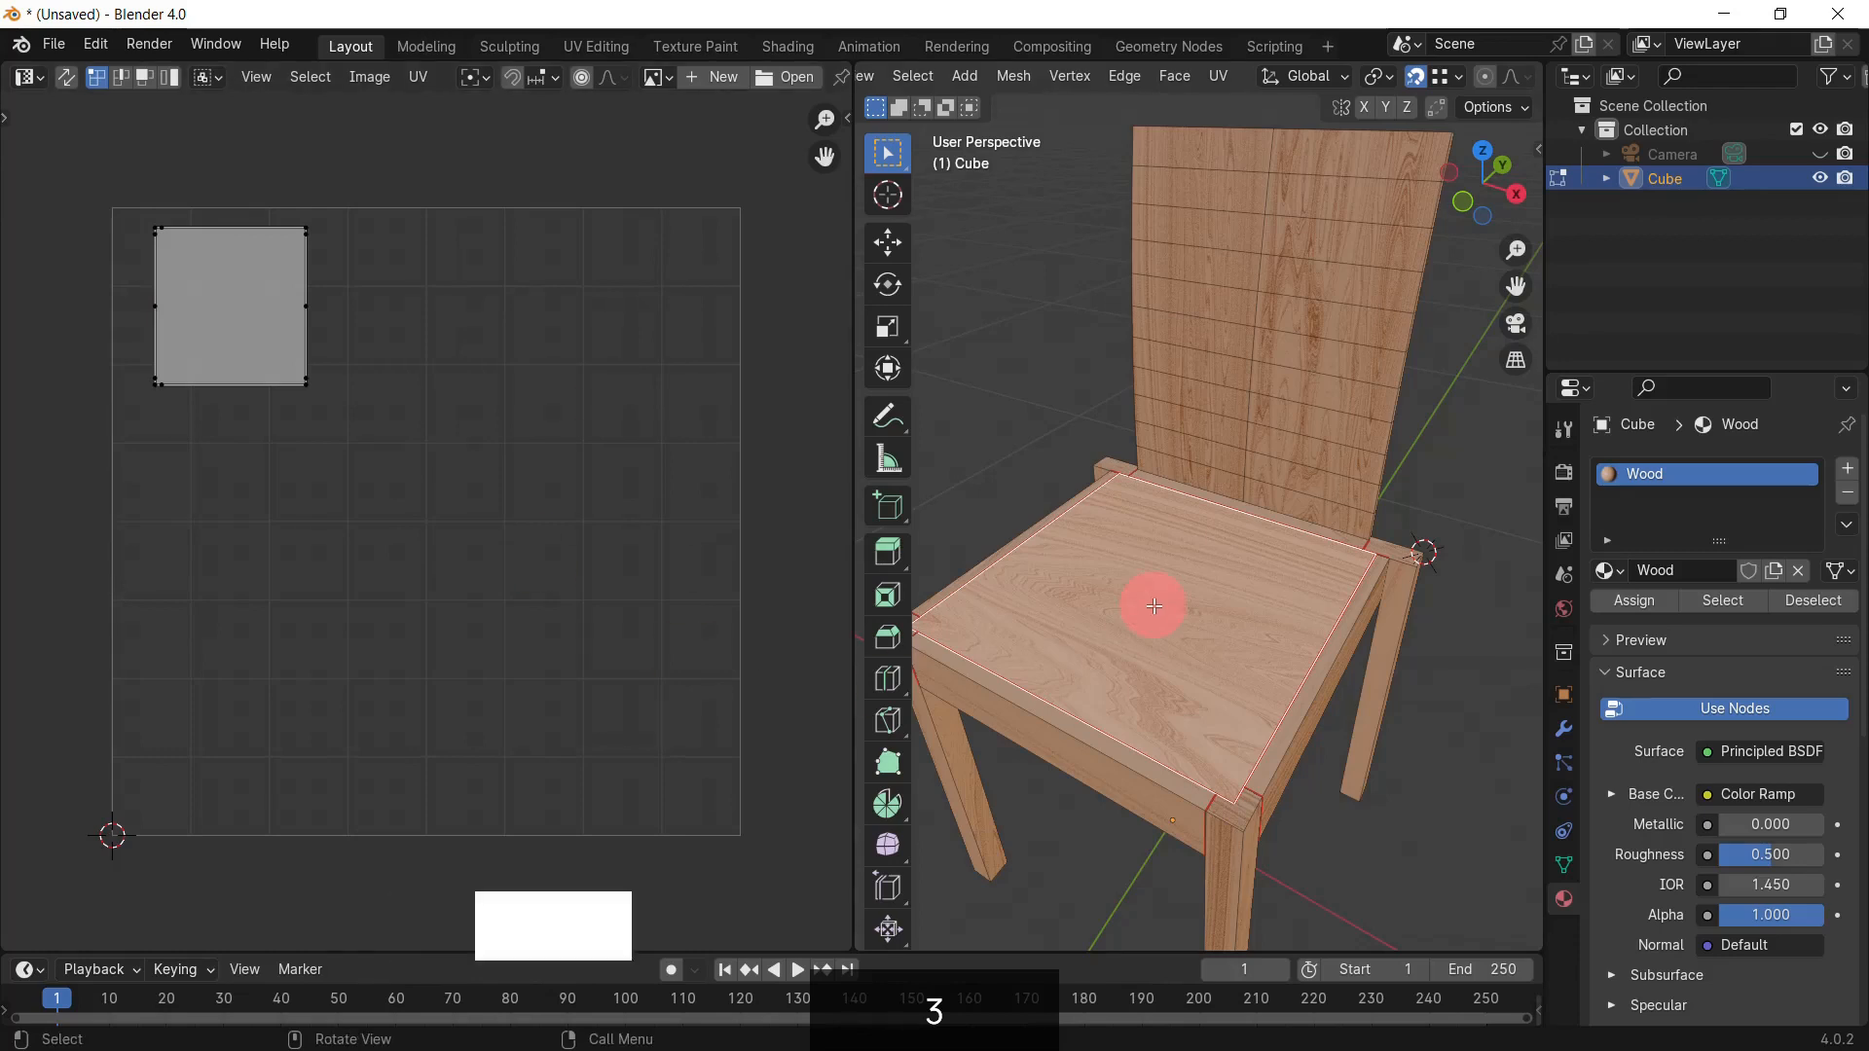
Step: Rotate the seat's UV island by 90 degrees and return to Object Mode
{"action": "key", "text": "a"}
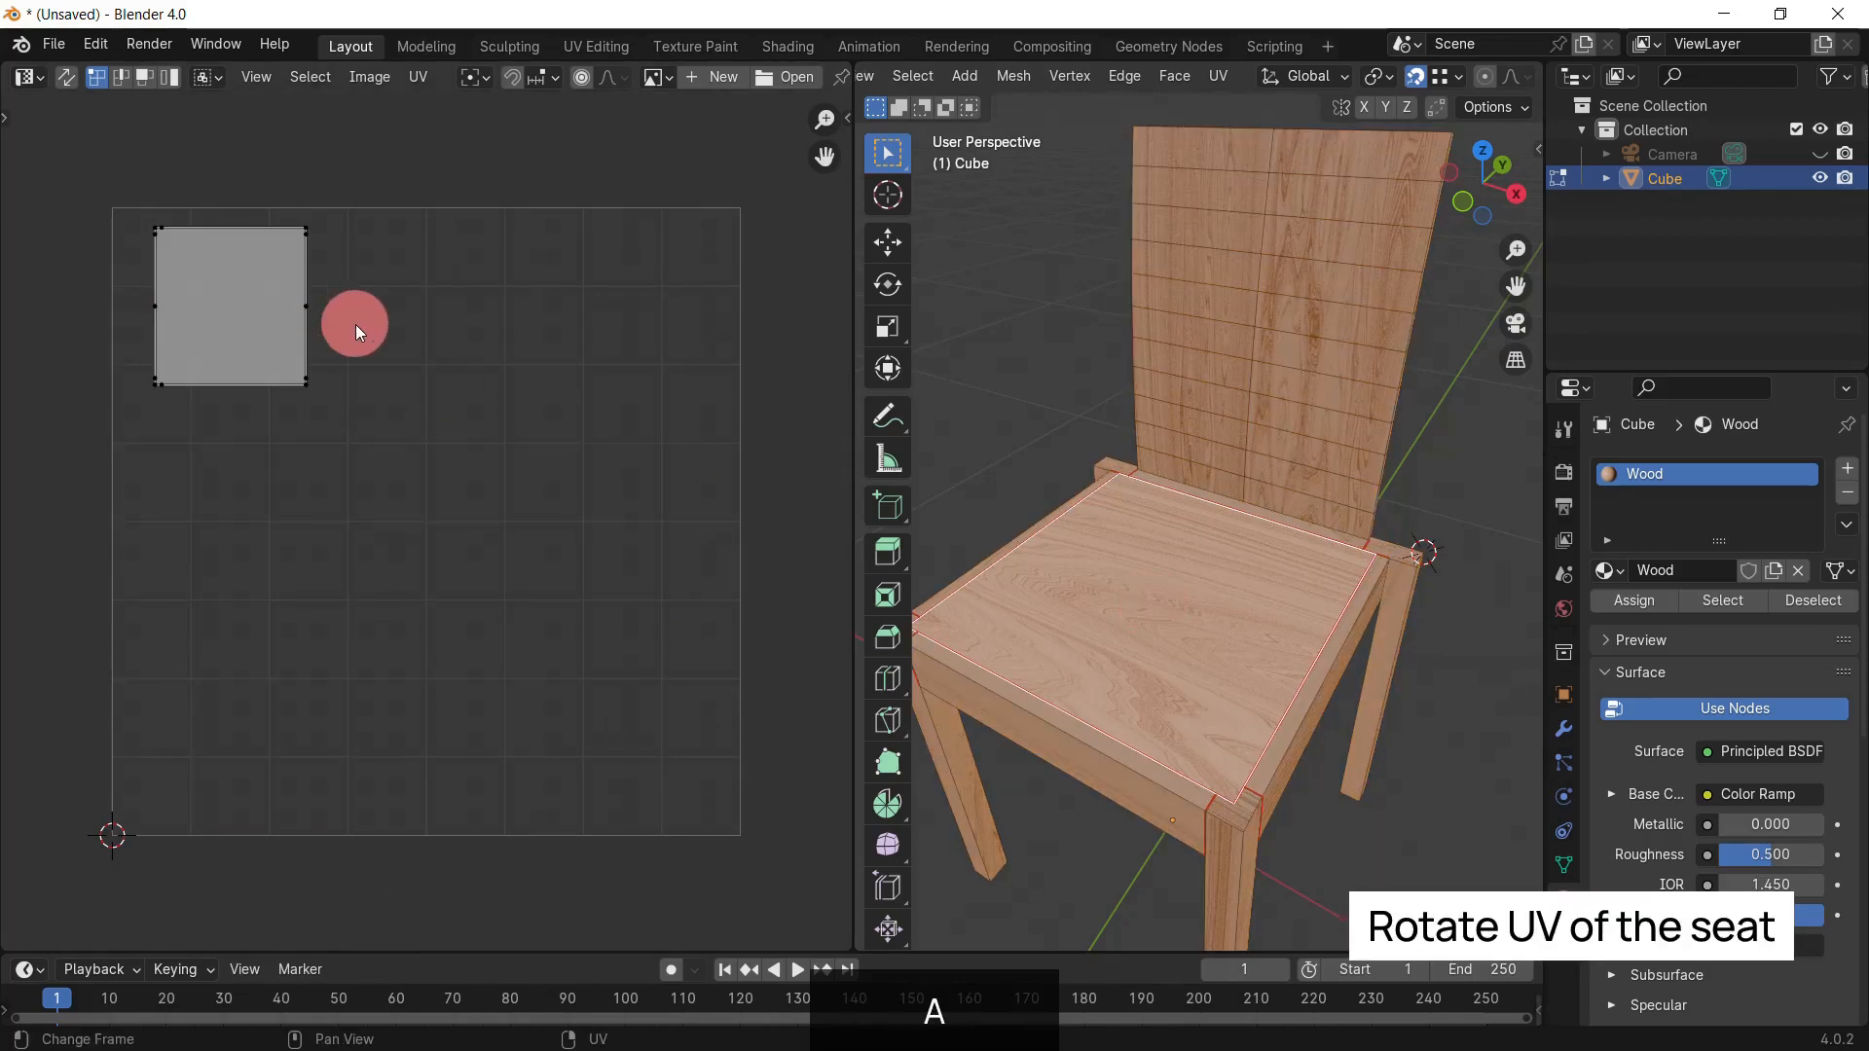
{"action": "key", "text": "r"}
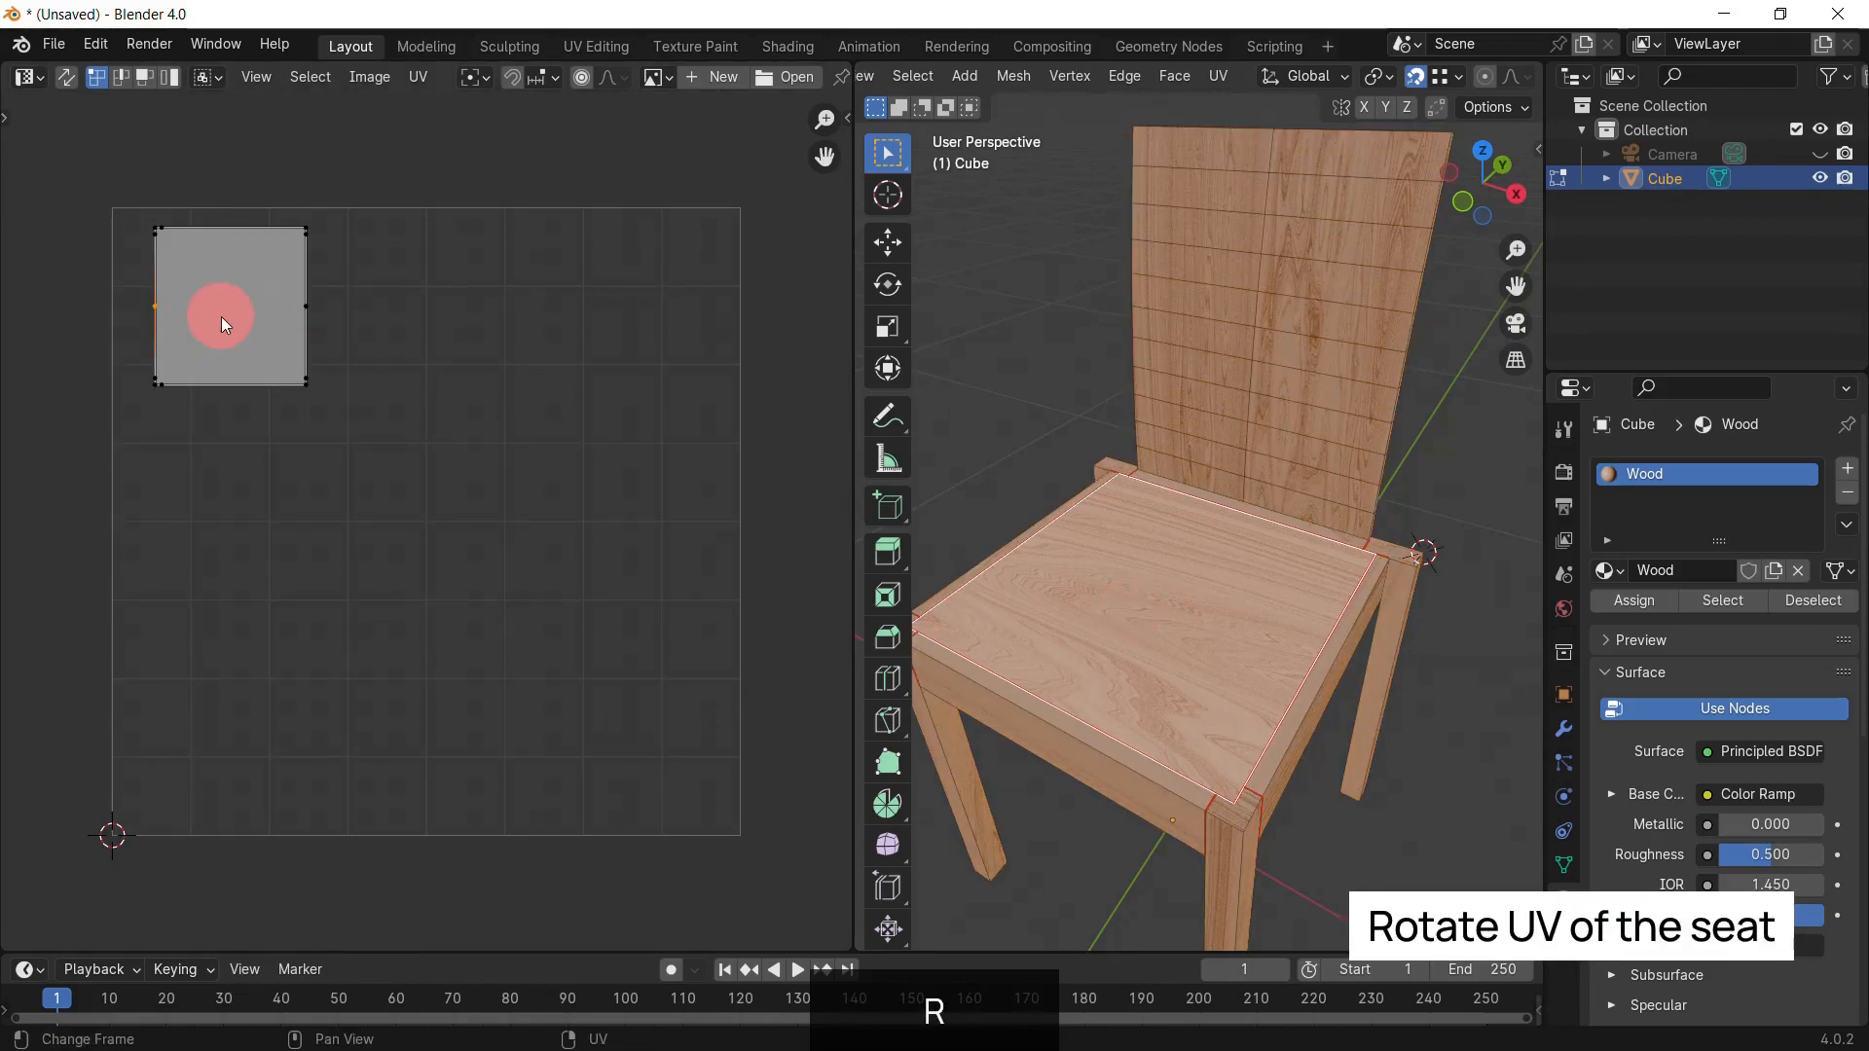
{"action": "key", "text": "a"}
{"action": "type", "text": "r"}
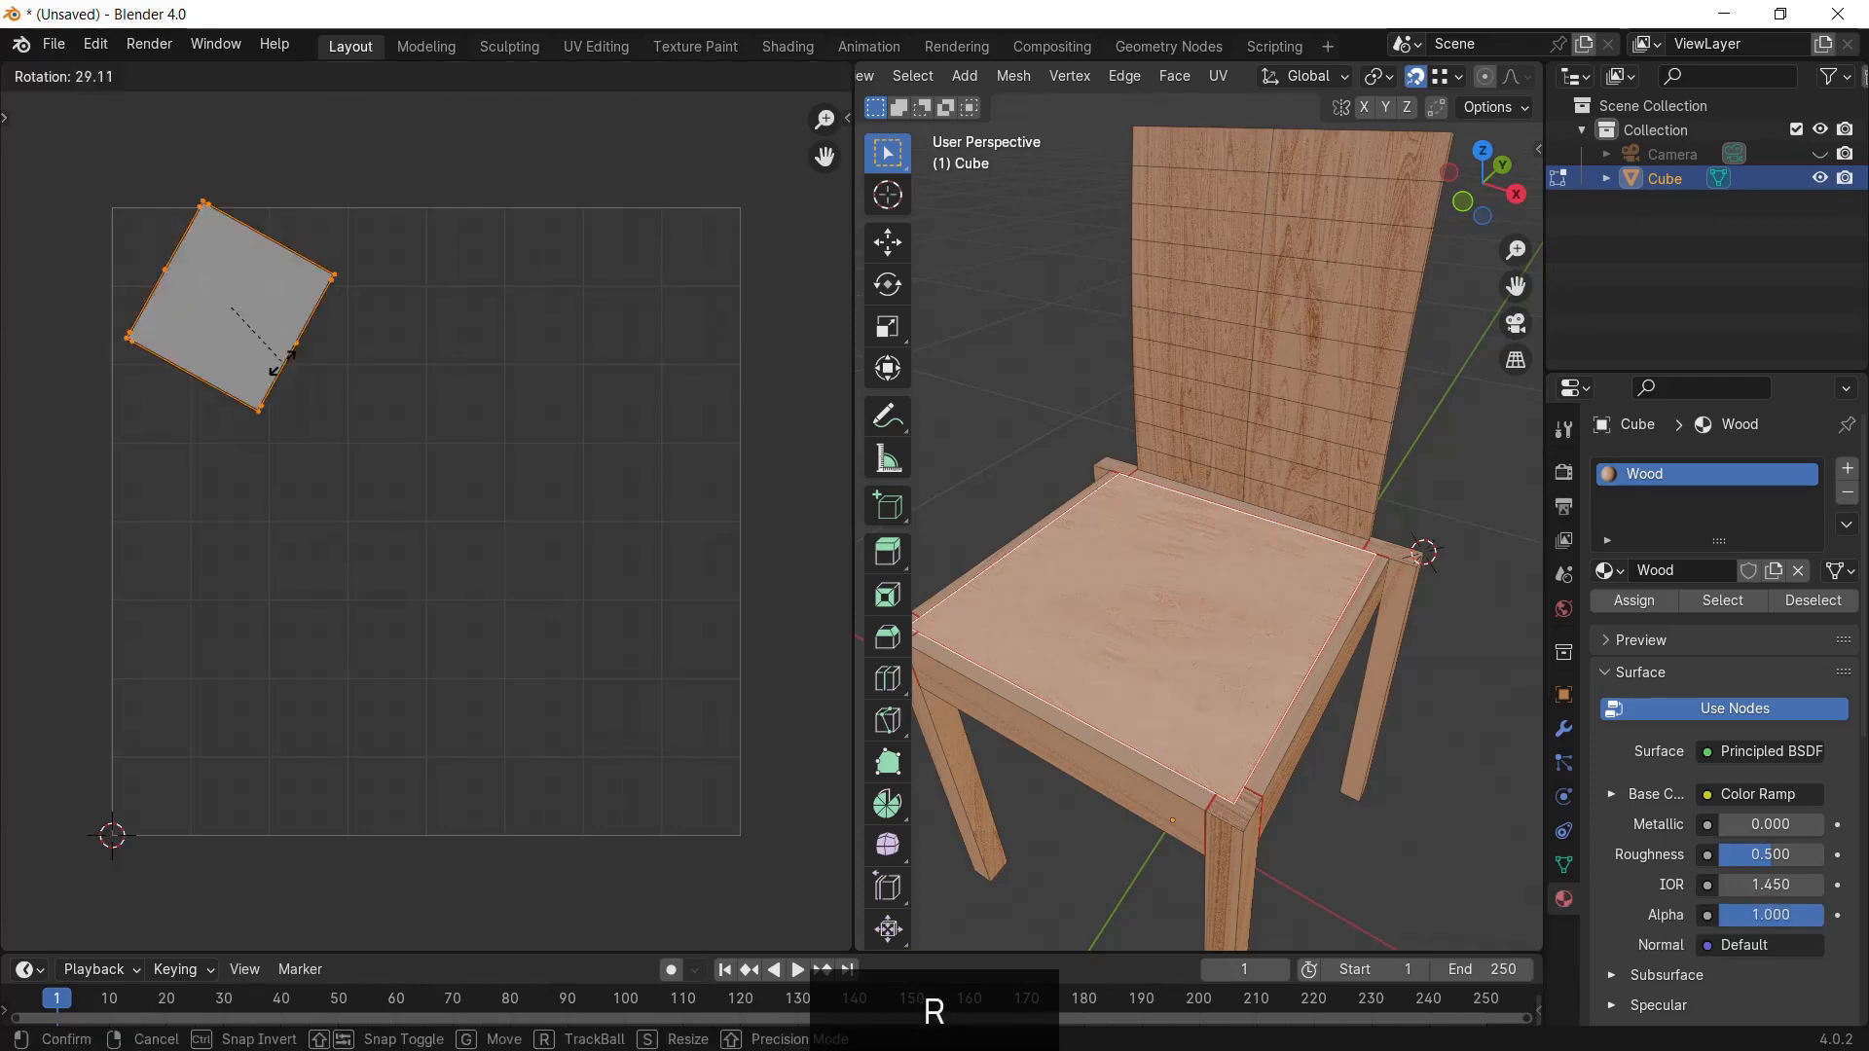
{"action": "type", "text": "90"}
{"action": "left_click", "coordinate": [218, 468]}
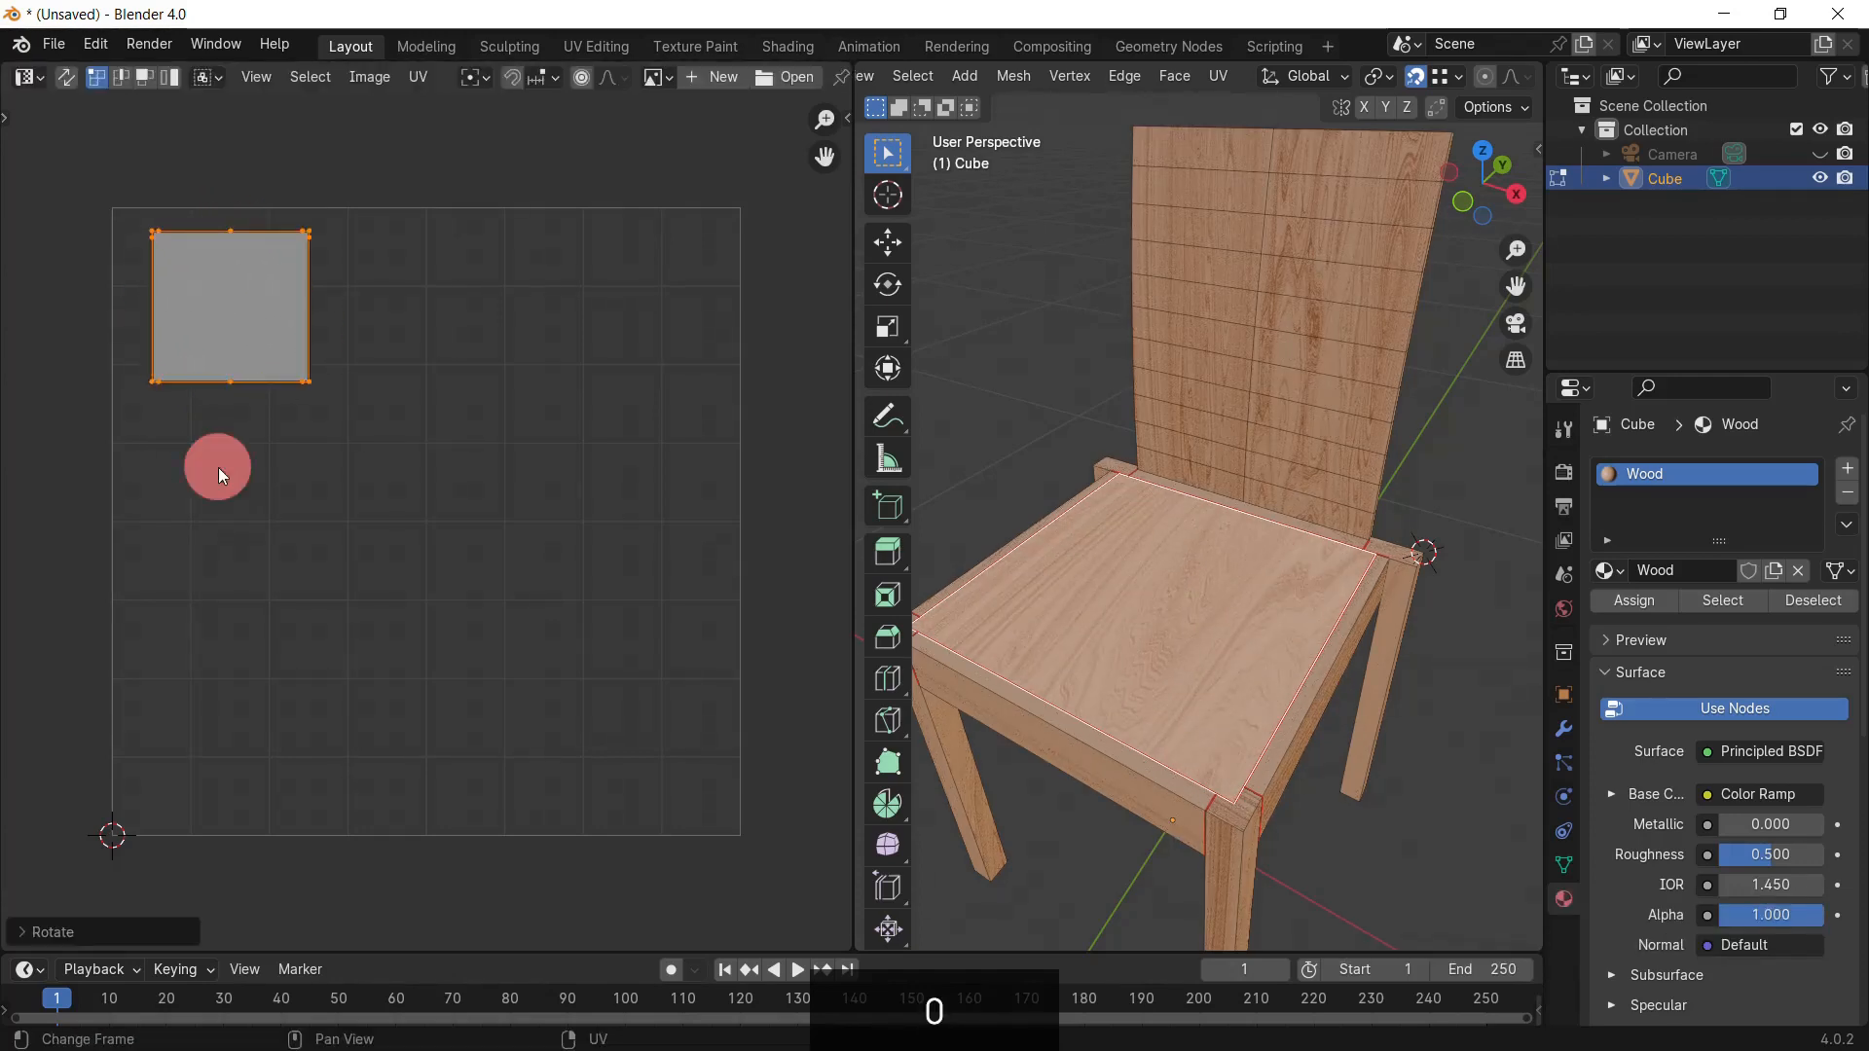
{"action": "left_click", "coordinate": [646, 518]}
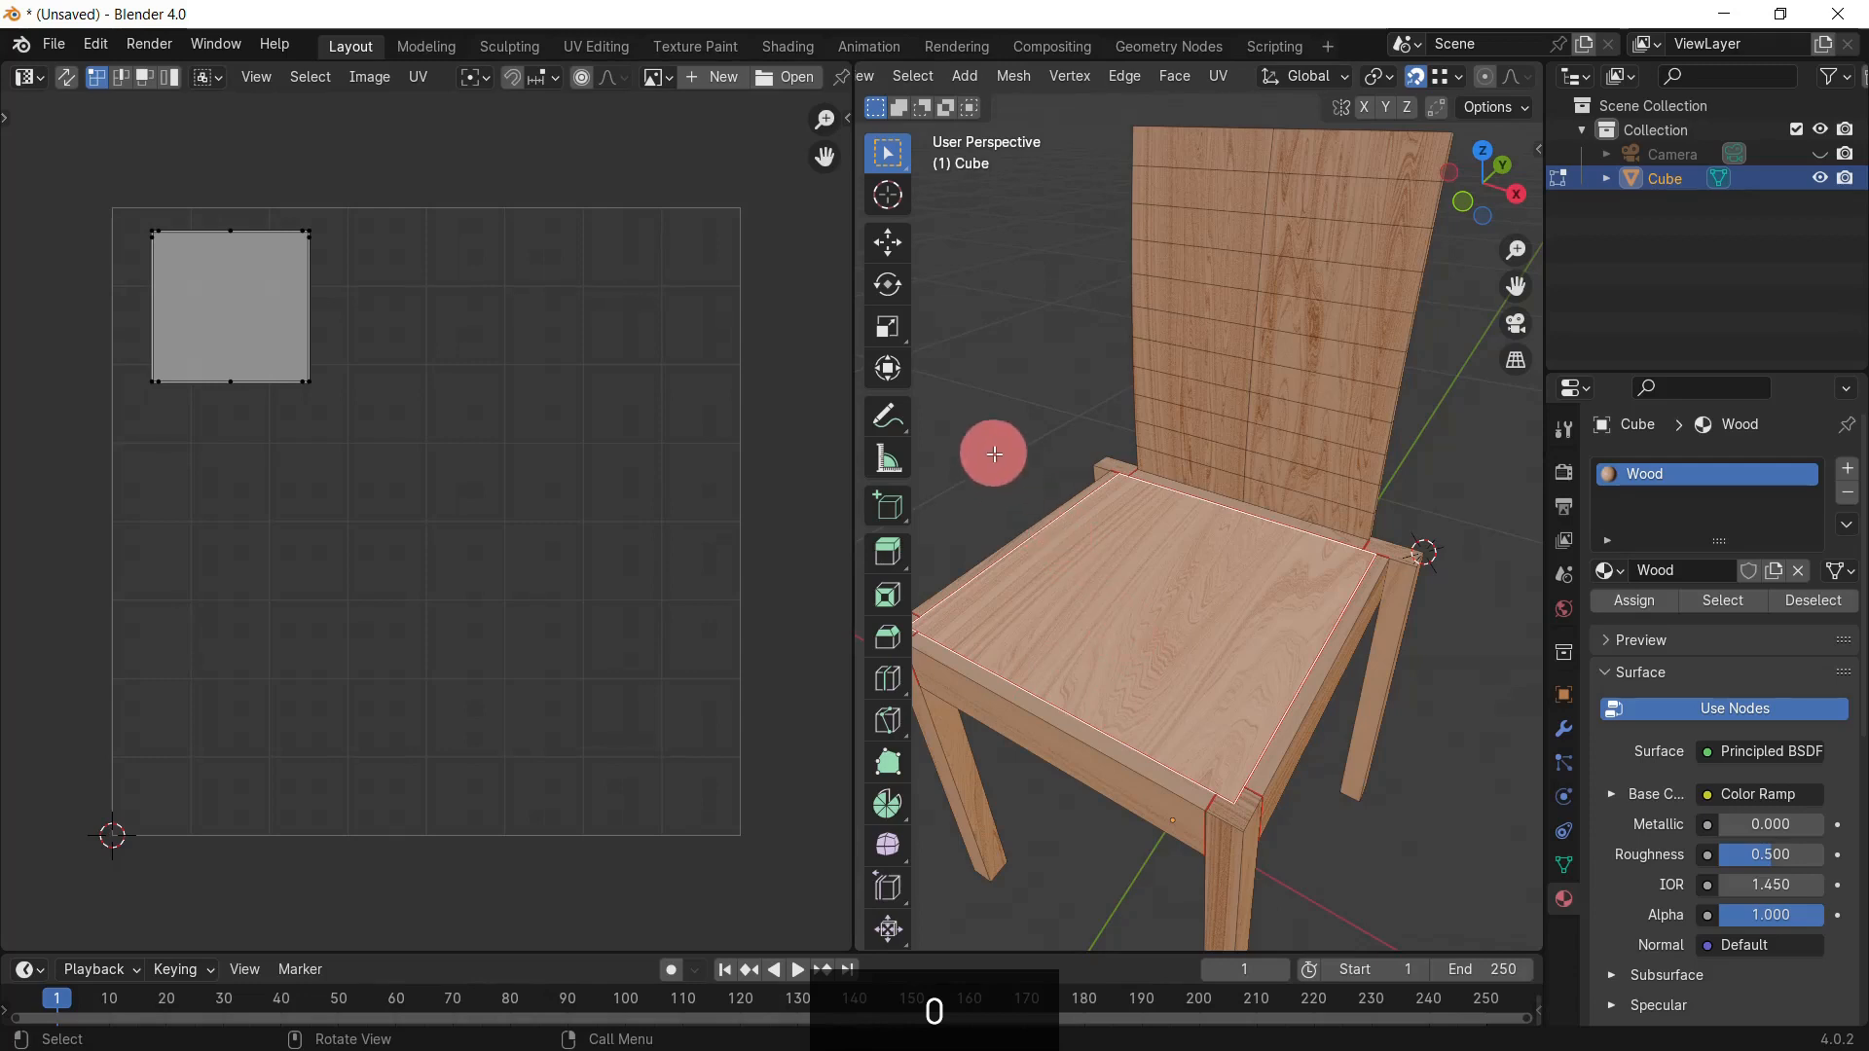
{"action": "key", "text": "Tab"}
{"action": "middle_click_drag", "start_coordinate": [994, 453], "coordinate": [1059, 706]}
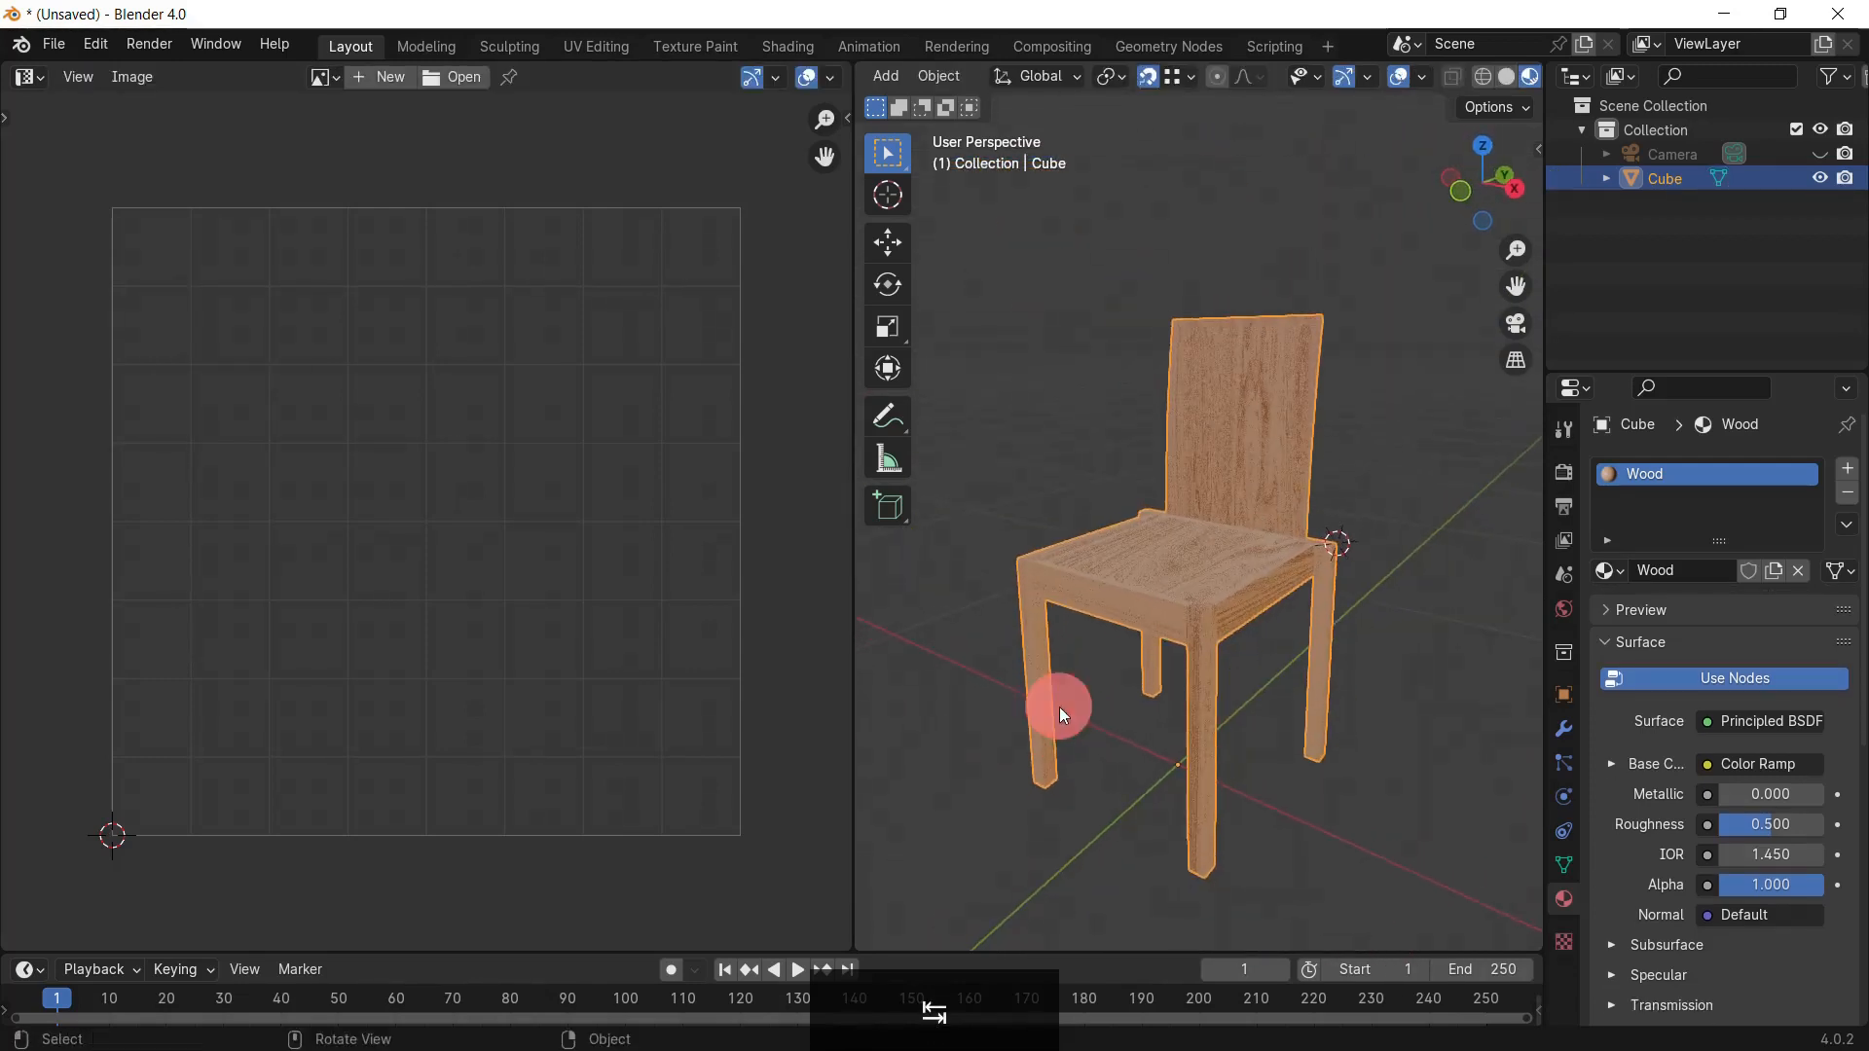
Step: Switch back to the Shader Editor and set the Mapping node's X location to 2 m
{"action": "left_click", "coordinate": [29, 77]}
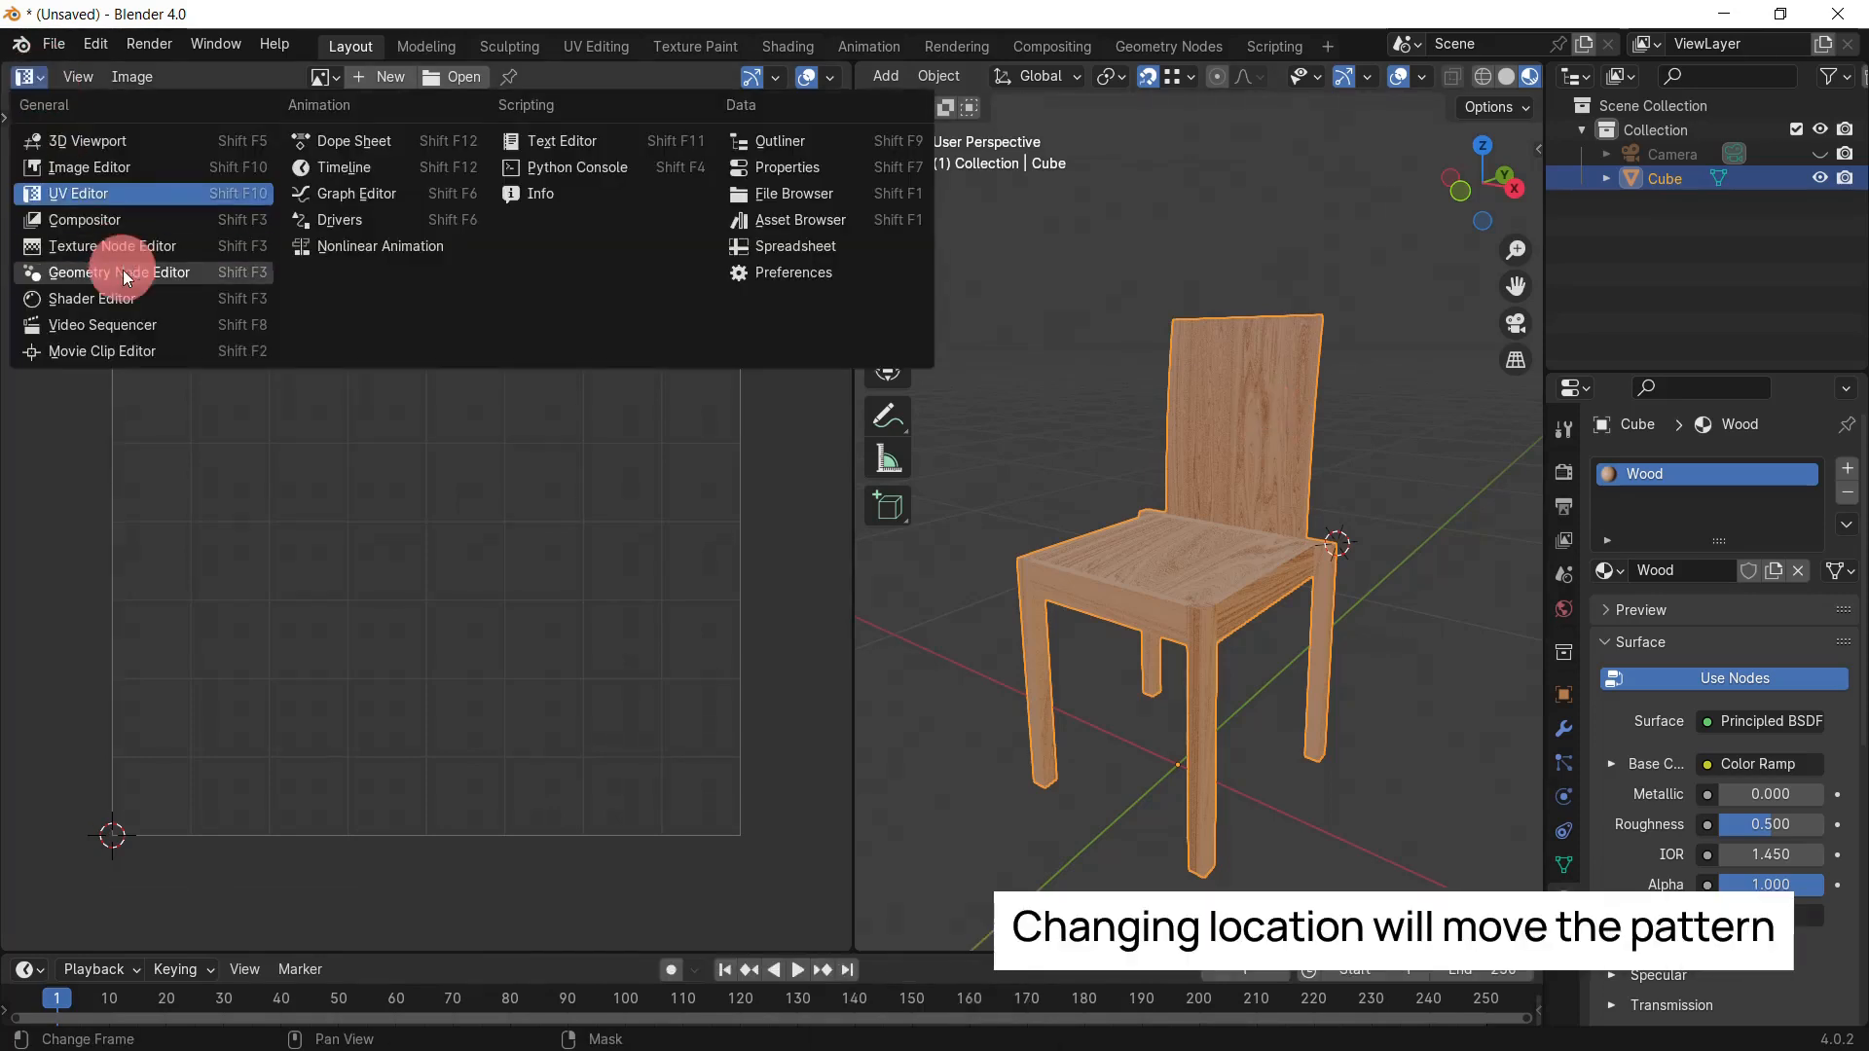
{"action": "left_click", "coordinate": [122, 271]}
{"action": "left_click_drag", "start_coordinate": [500, 490], "coordinate": [570, 489]}
{"action": "middle_click_drag", "start_coordinate": [1226, 551], "coordinate": [1265, 676]}
{"action": "scroll", "coordinate": [1265, 675], "scroll_direction": "down", "scroll_amount": 6}
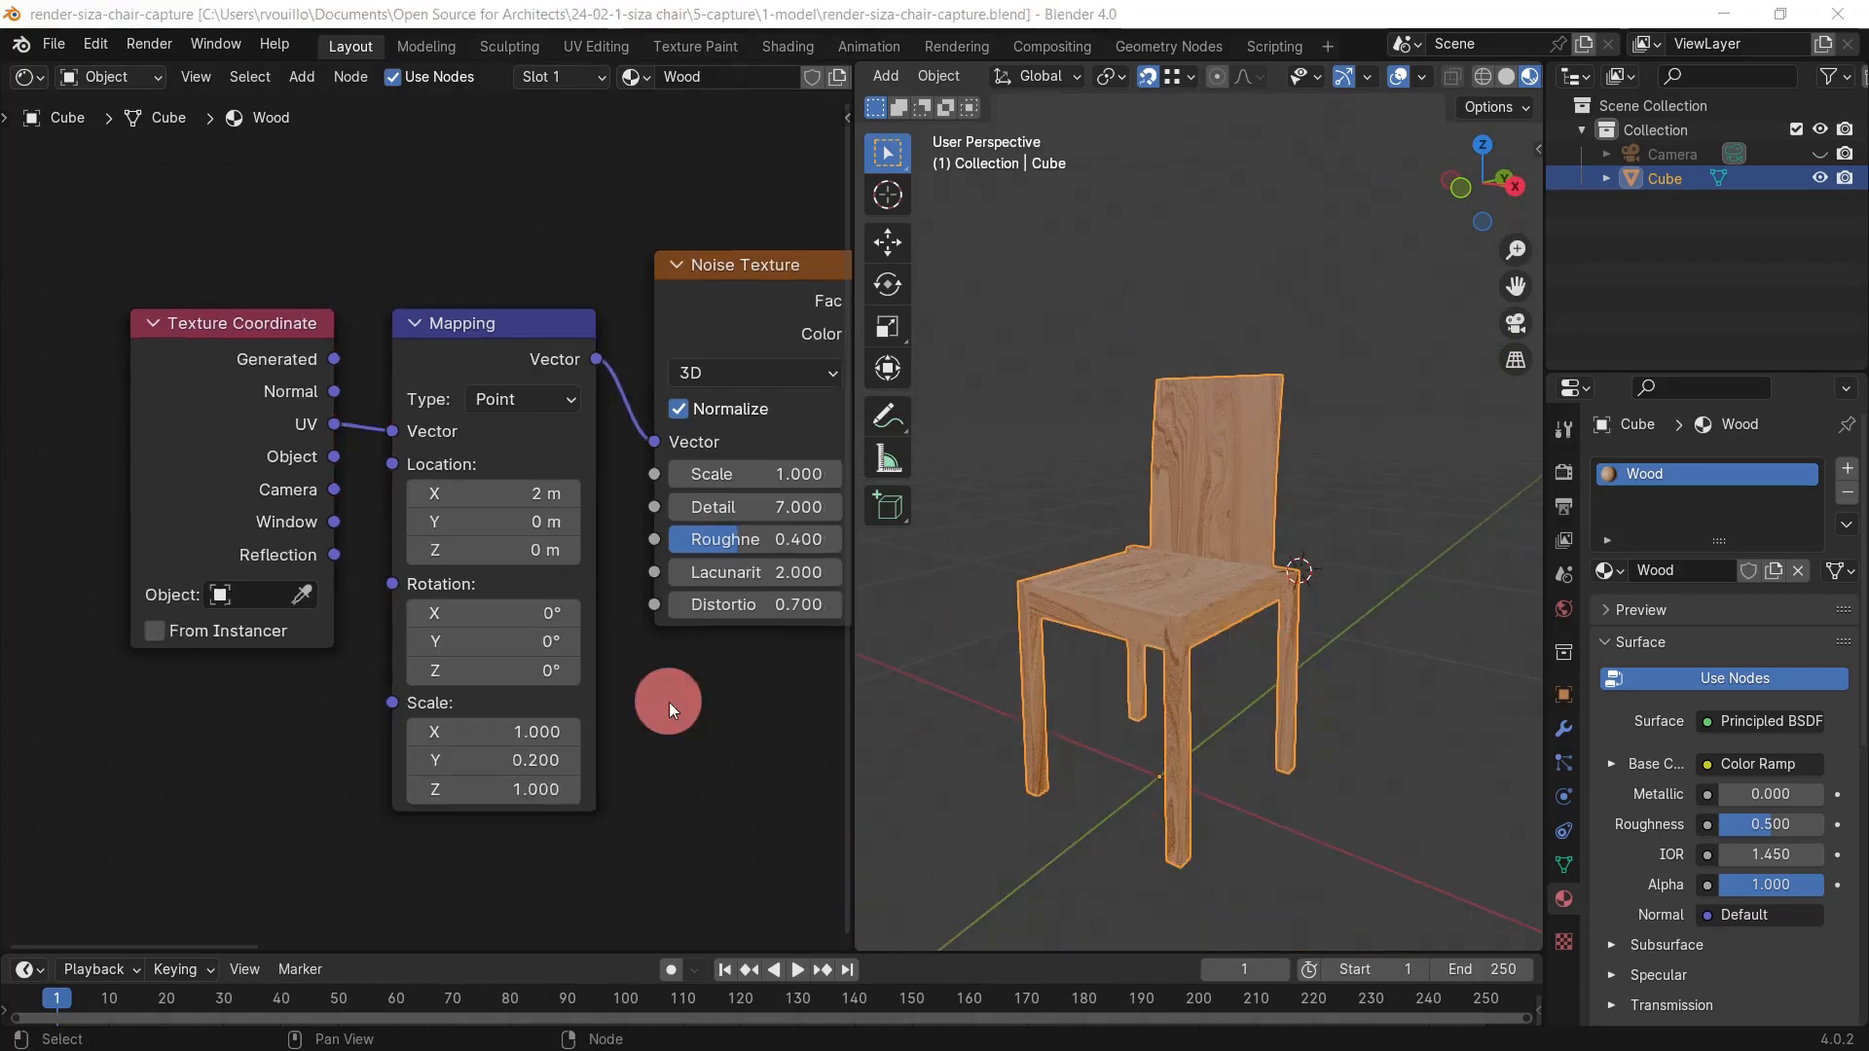
Step: Close the Shader Editor area so the 3D viewport takes up its space
{"action": "scroll", "coordinate": [669, 702], "scroll_direction": "down", "scroll_amount": 2}
{"action": "middle_click_drag", "start_coordinate": [669, 703], "coordinate": [202, 743]}
{"action": "scroll", "coordinate": [561, 571], "scroll_direction": "up", "scroll_amount": 4}
{"action": "middle_click_drag", "start_coordinate": [561, 594], "coordinate": [481, 668]}
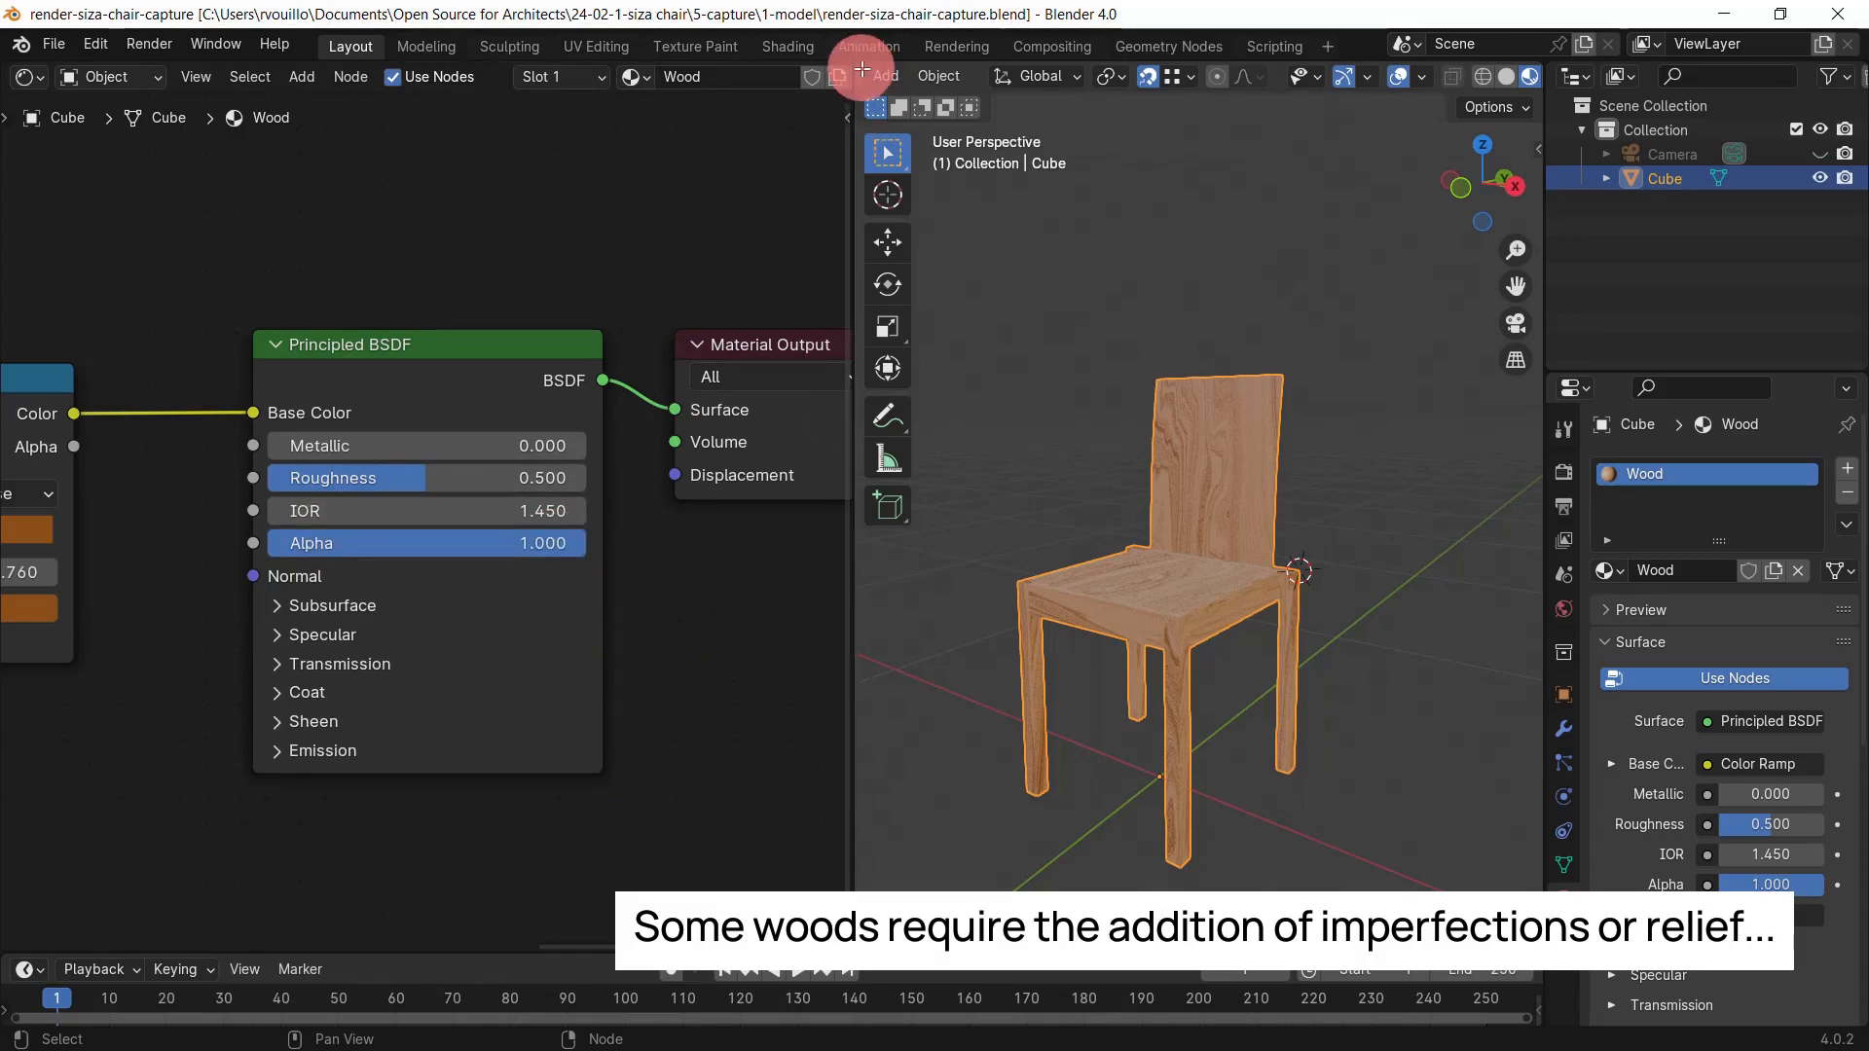
{"action": "left_click_drag", "start_coordinate": [854, 62], "coordinate": [594, 253]}
{"action": "middle_click_drag", "start_coordinate": [726, 557], "coordinate": [706, 611]}
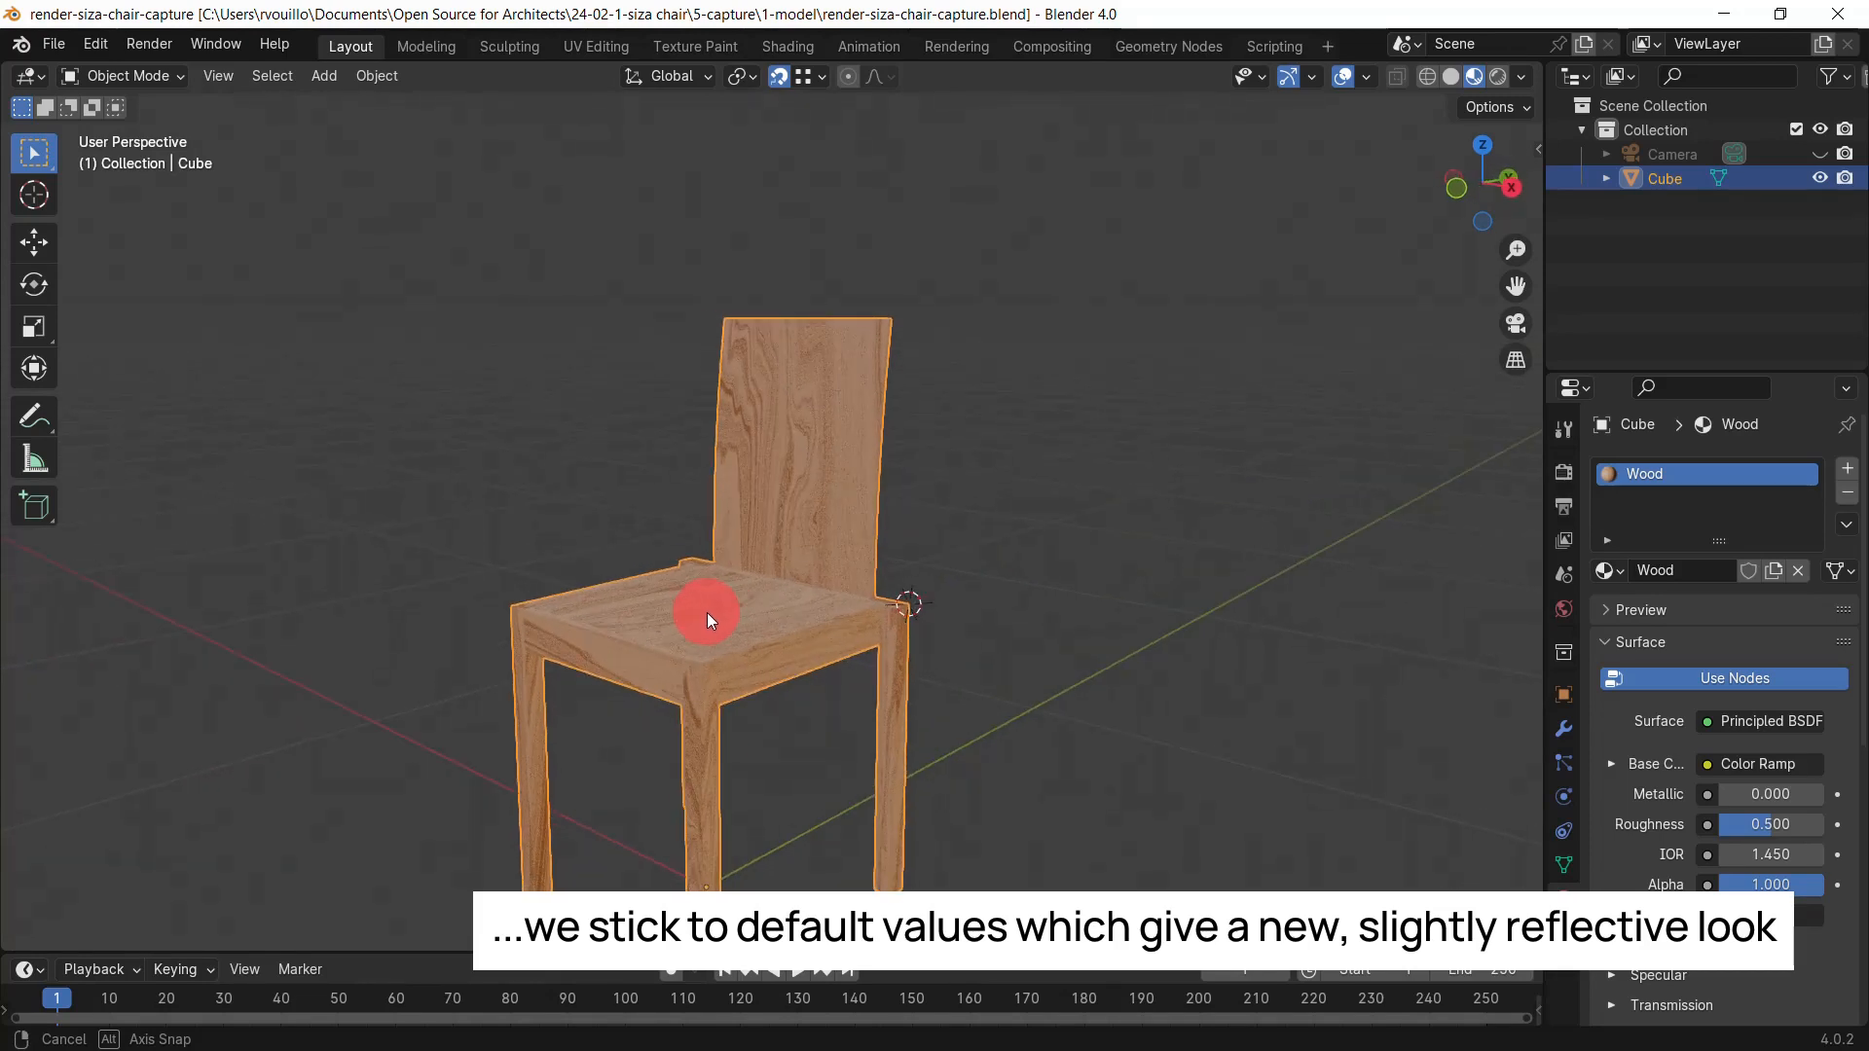
Step: Unhide the default camera and delete it from the scene
{"action": "left_click", "coordinate": [1819, 154]}
{"action": "middle_click_drag", "start_coordinate": [1090, 409], "coordinate": [807, 864], "text": "ctrl"}
{"action": "scroll", "coordinate": [915, 530], "scroll_direction": "down", "scroll_amount": 4}
{"action": "middle_click_drag", "start_coordinate": [914, 617], "coordinate": [1031, 616], "text": "shift"}
{"action": "left_click", "coordinate": [804, 603]}
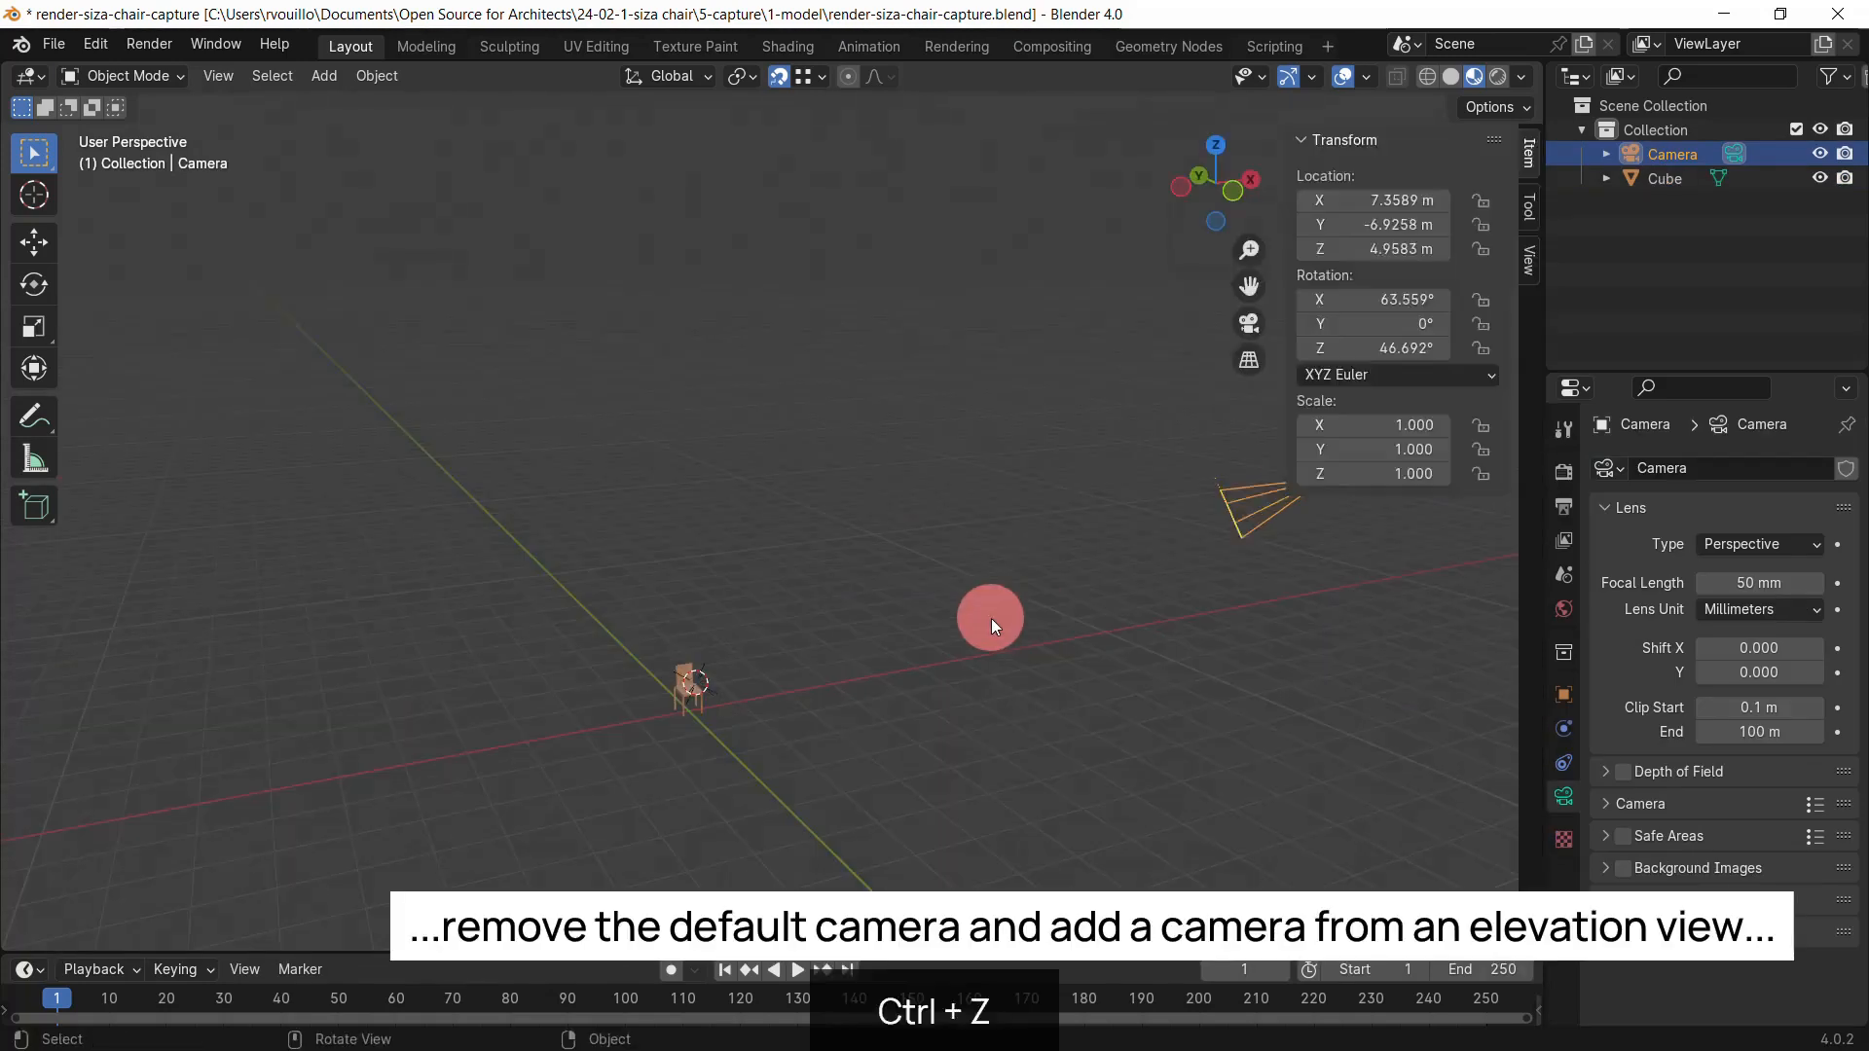
{"action": "key", "text": "Delete"}
Step: Add a new camera while looking at the chair in front orthographic view
{"action": "key", "text": "KP_1"}
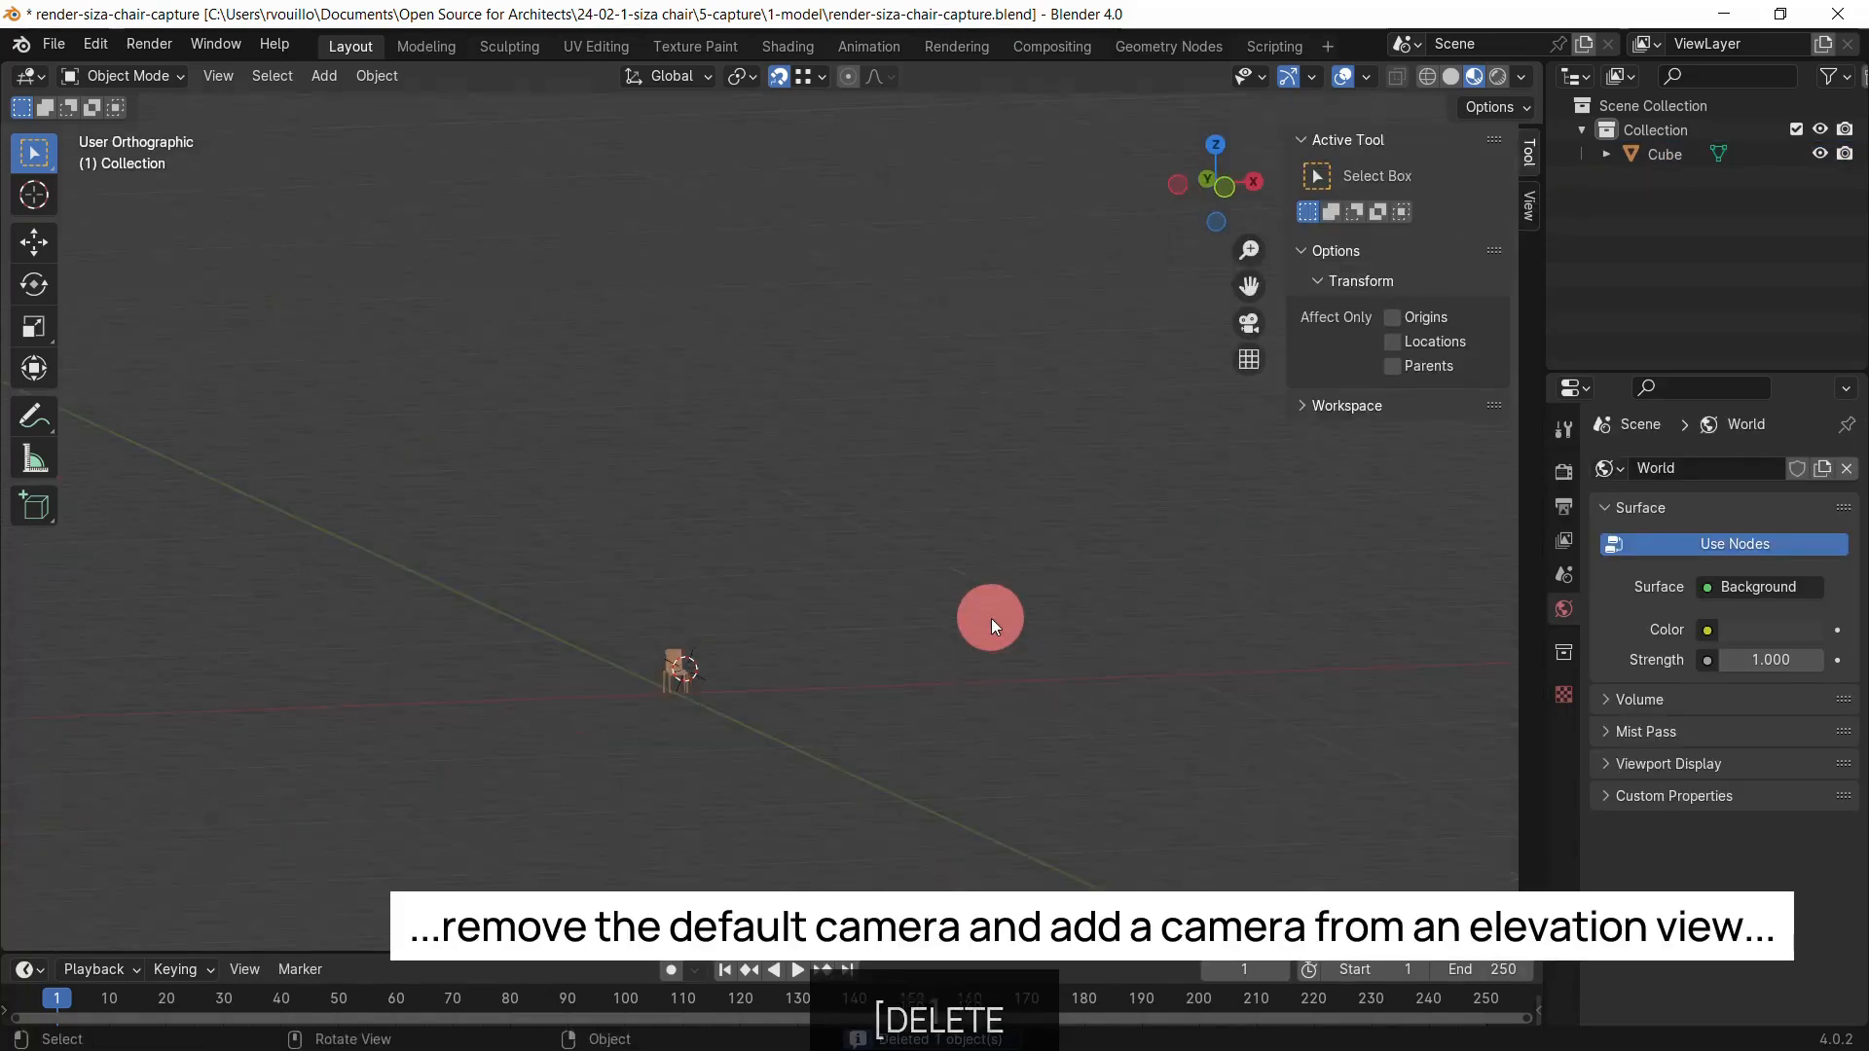
{"action": "key", "text": "KP_1"}
{"action": "key", "text": "KP_Decimal"}
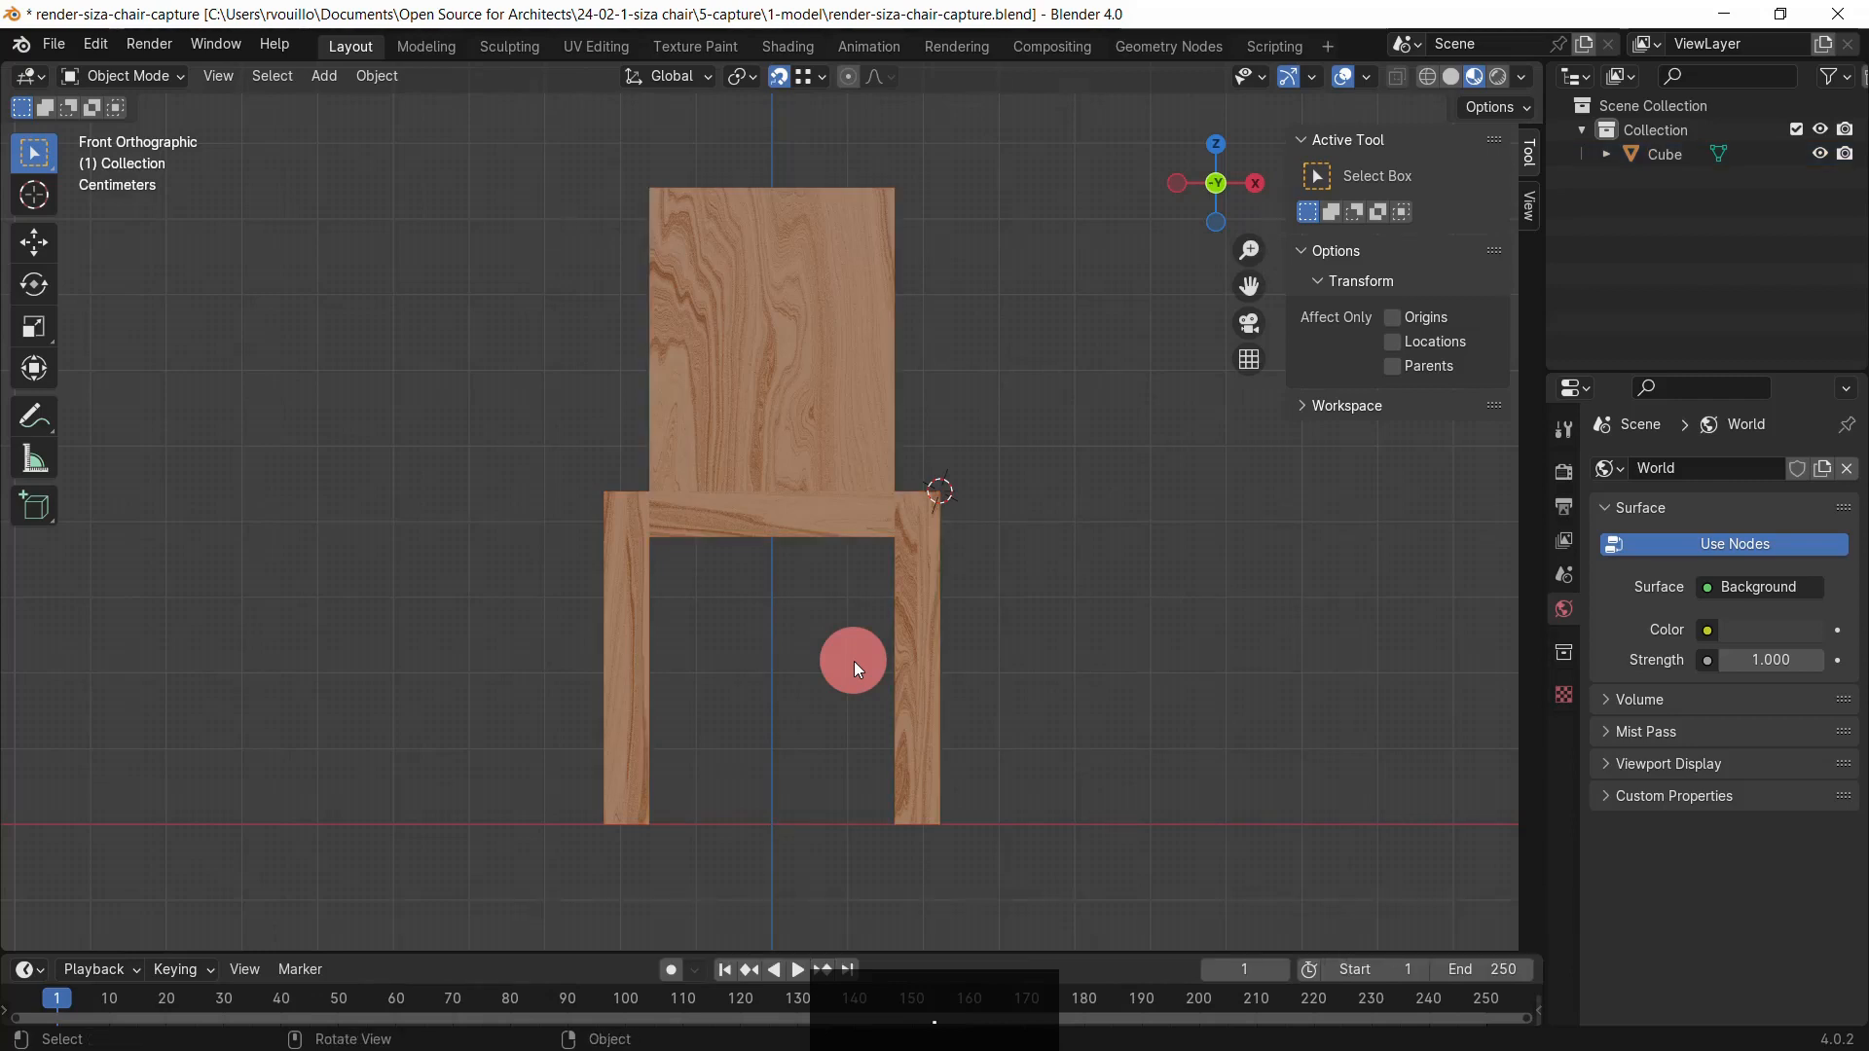
{"action": "key", "text": "shift+a"}
{"action": "left_click", "coordinate": [838, 925]}
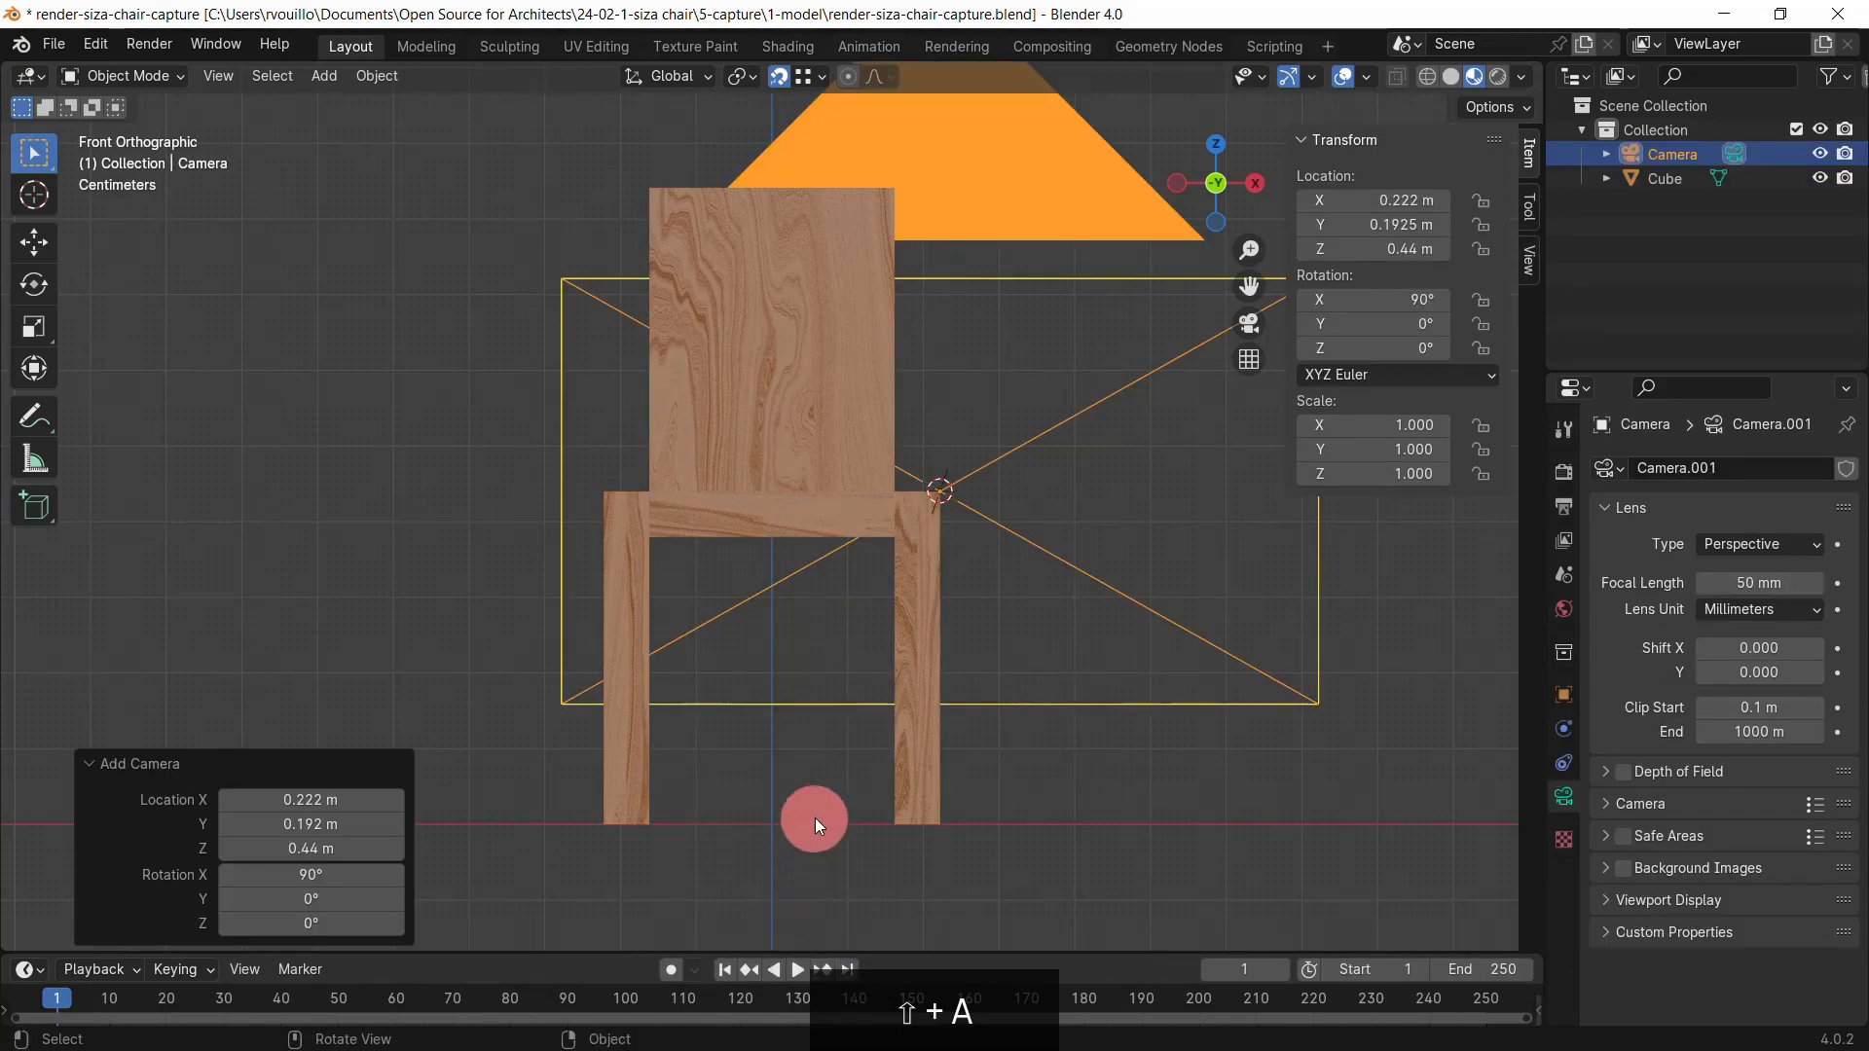
Step: From the top view, rotate the camera about 29.5° around Z and move it to about X 1.49 m, Y -2.43 m, aimed at the chair
{"action": "middle_click_drag", "start_coordinate": [773, 715], "coordinate": [973, 671]}
{"action": "key", "text": "KP_7"}
{"action": "scroll", "coordinate": [839, 685], "scroll_direction": "down", "scroll_amount": 3}
{"action": "middle_click_drag", "start_coordinate": [858, 539], "coordinate": [835, 547], "text": "shift"}
{"action": "key", "text": "r"}
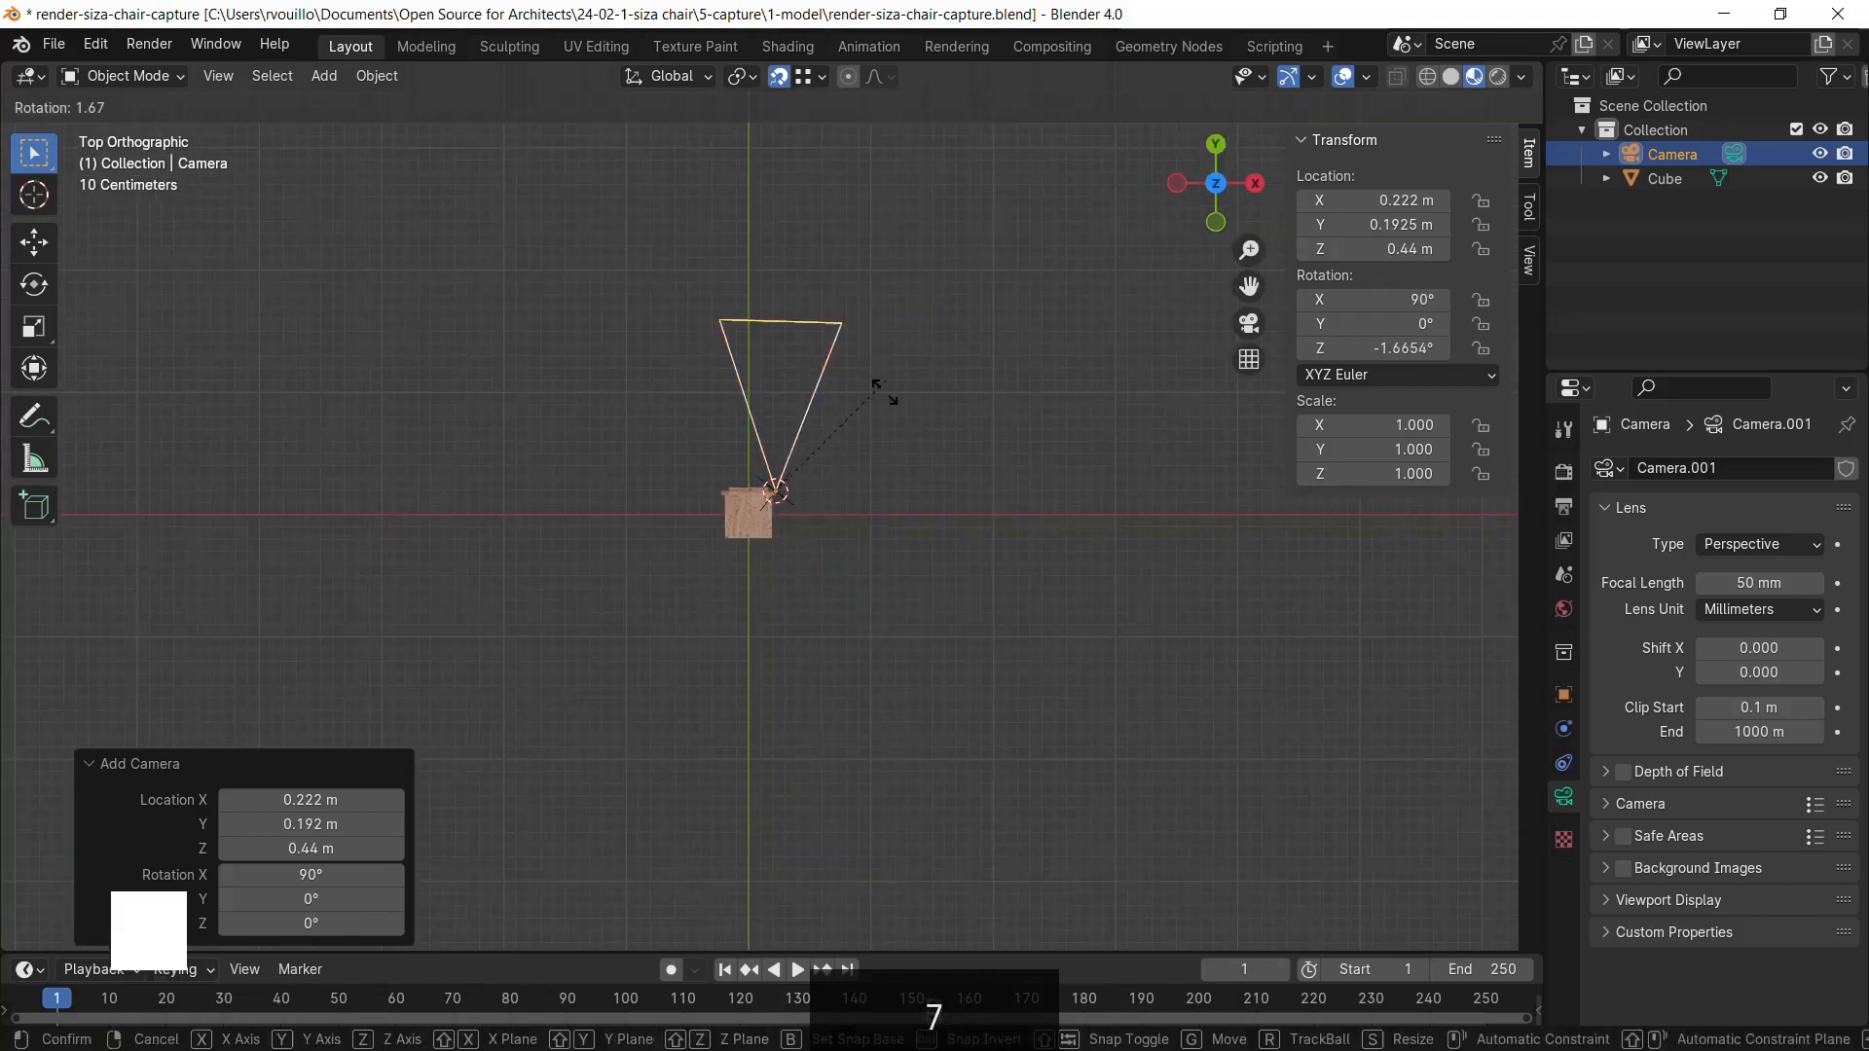
{"action": "left_click", "coordinate": [814, 319]}
{"action": "key", "text": "g"}
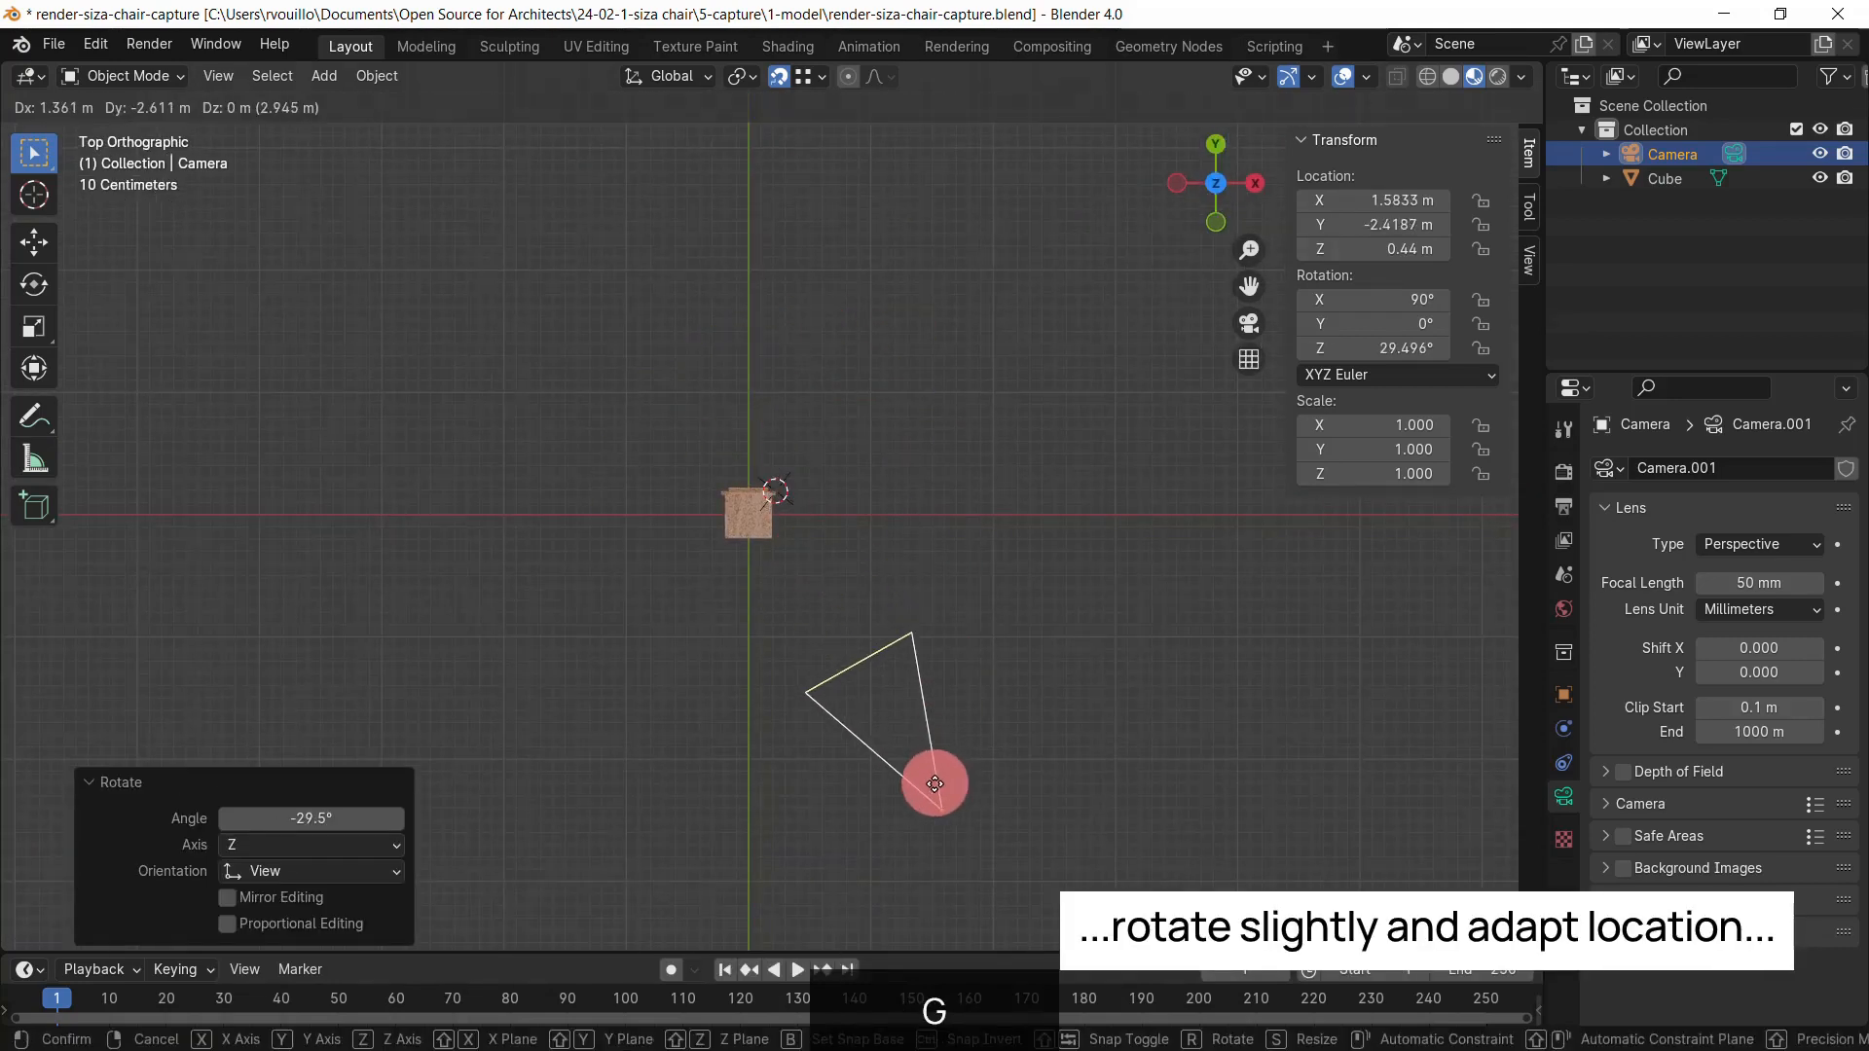
{"action": "left_click", "coordinate": [930, 784]}
{"action": "key", "text": "KP_0"}
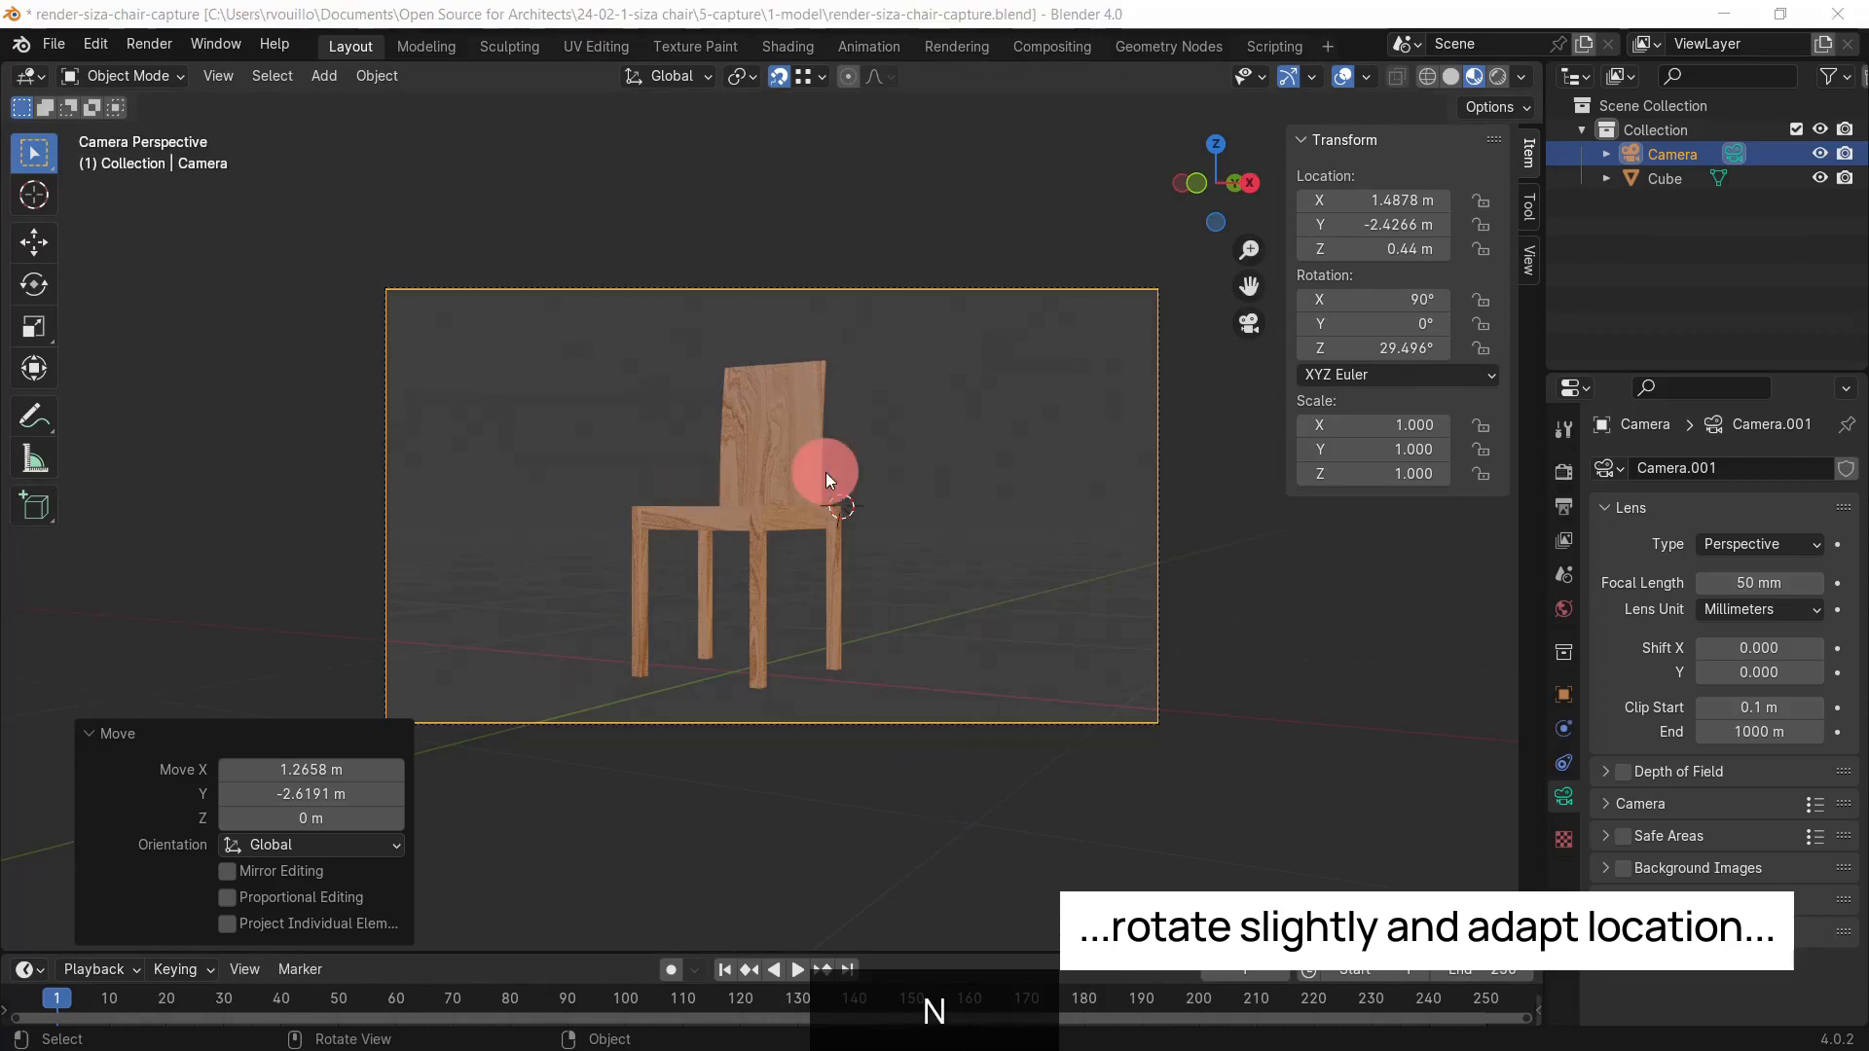
Step: Raise the camera about 0.4 m along the Z axis in front view, and look through it
{"action": "middle_click_drag", "start_coordinate": [825, 471], "coordinate": [662, 512]}
{"action": "key", "text": "KP_1"}
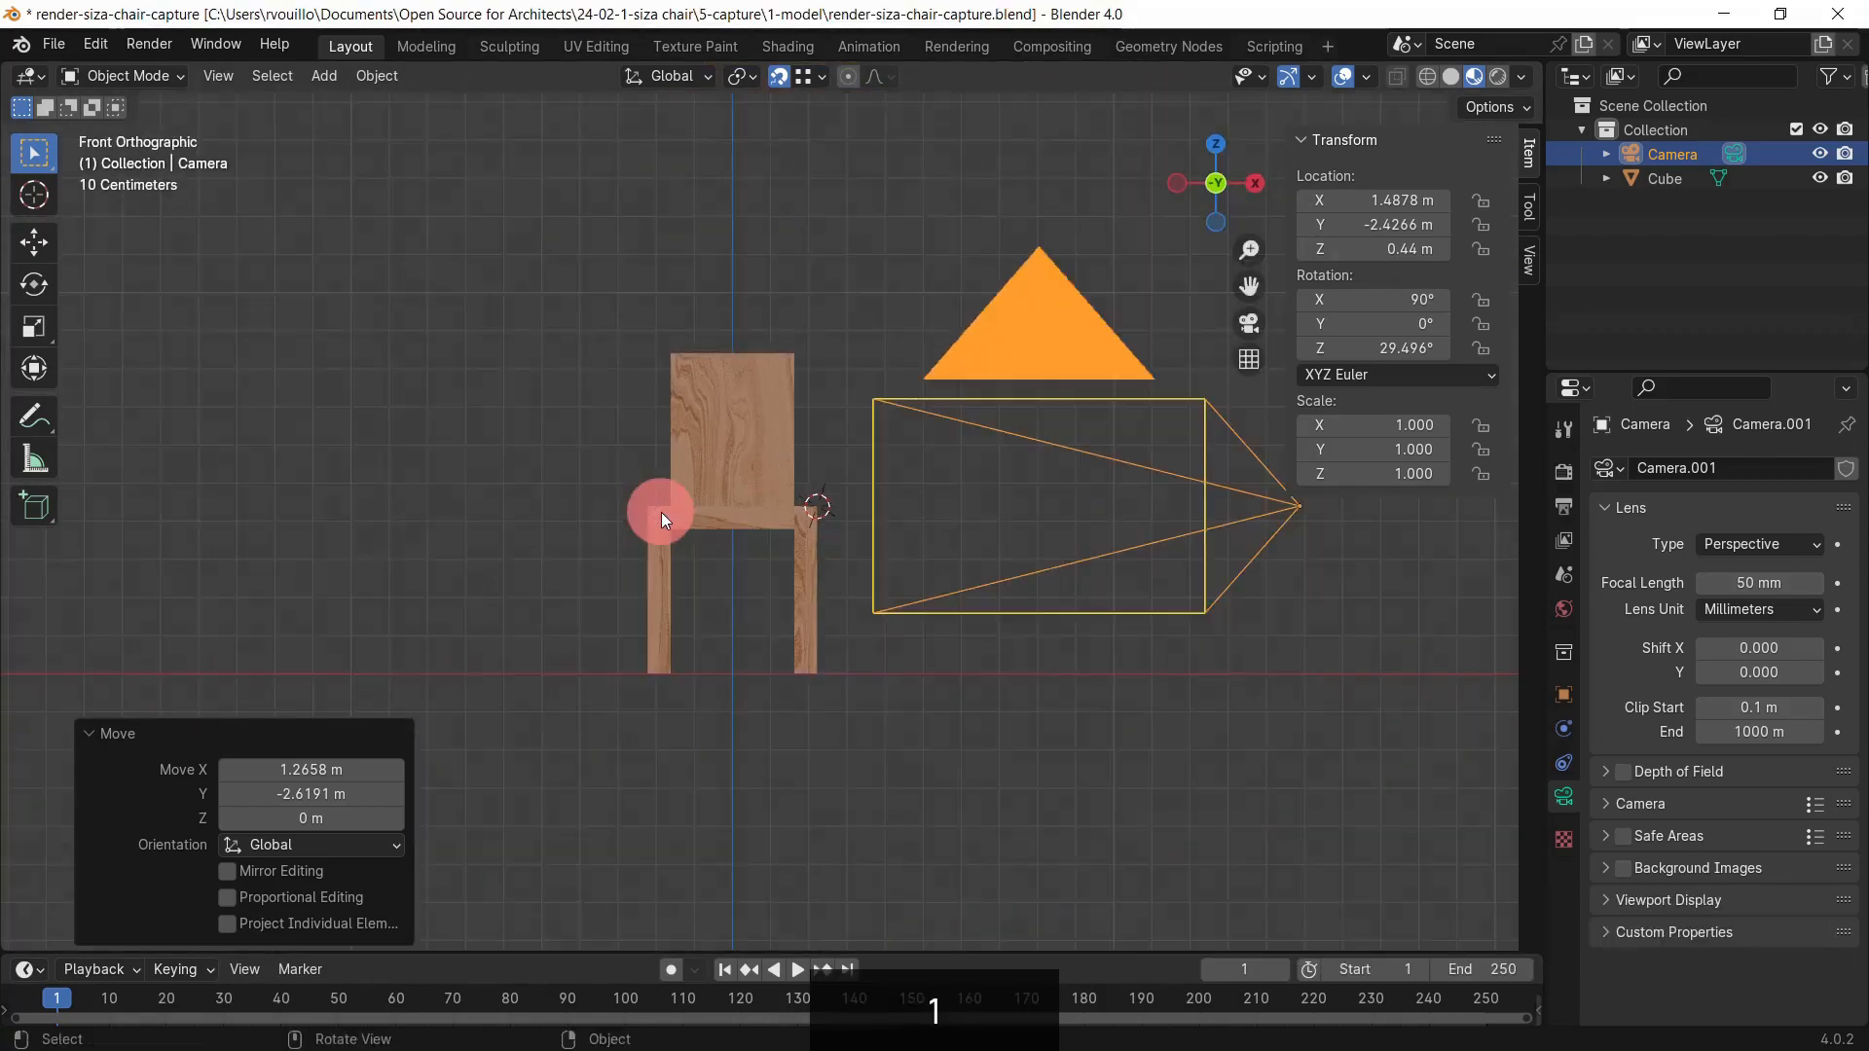
{"action": "key", "text": "g"}
{"action": "key", "text": "z"}
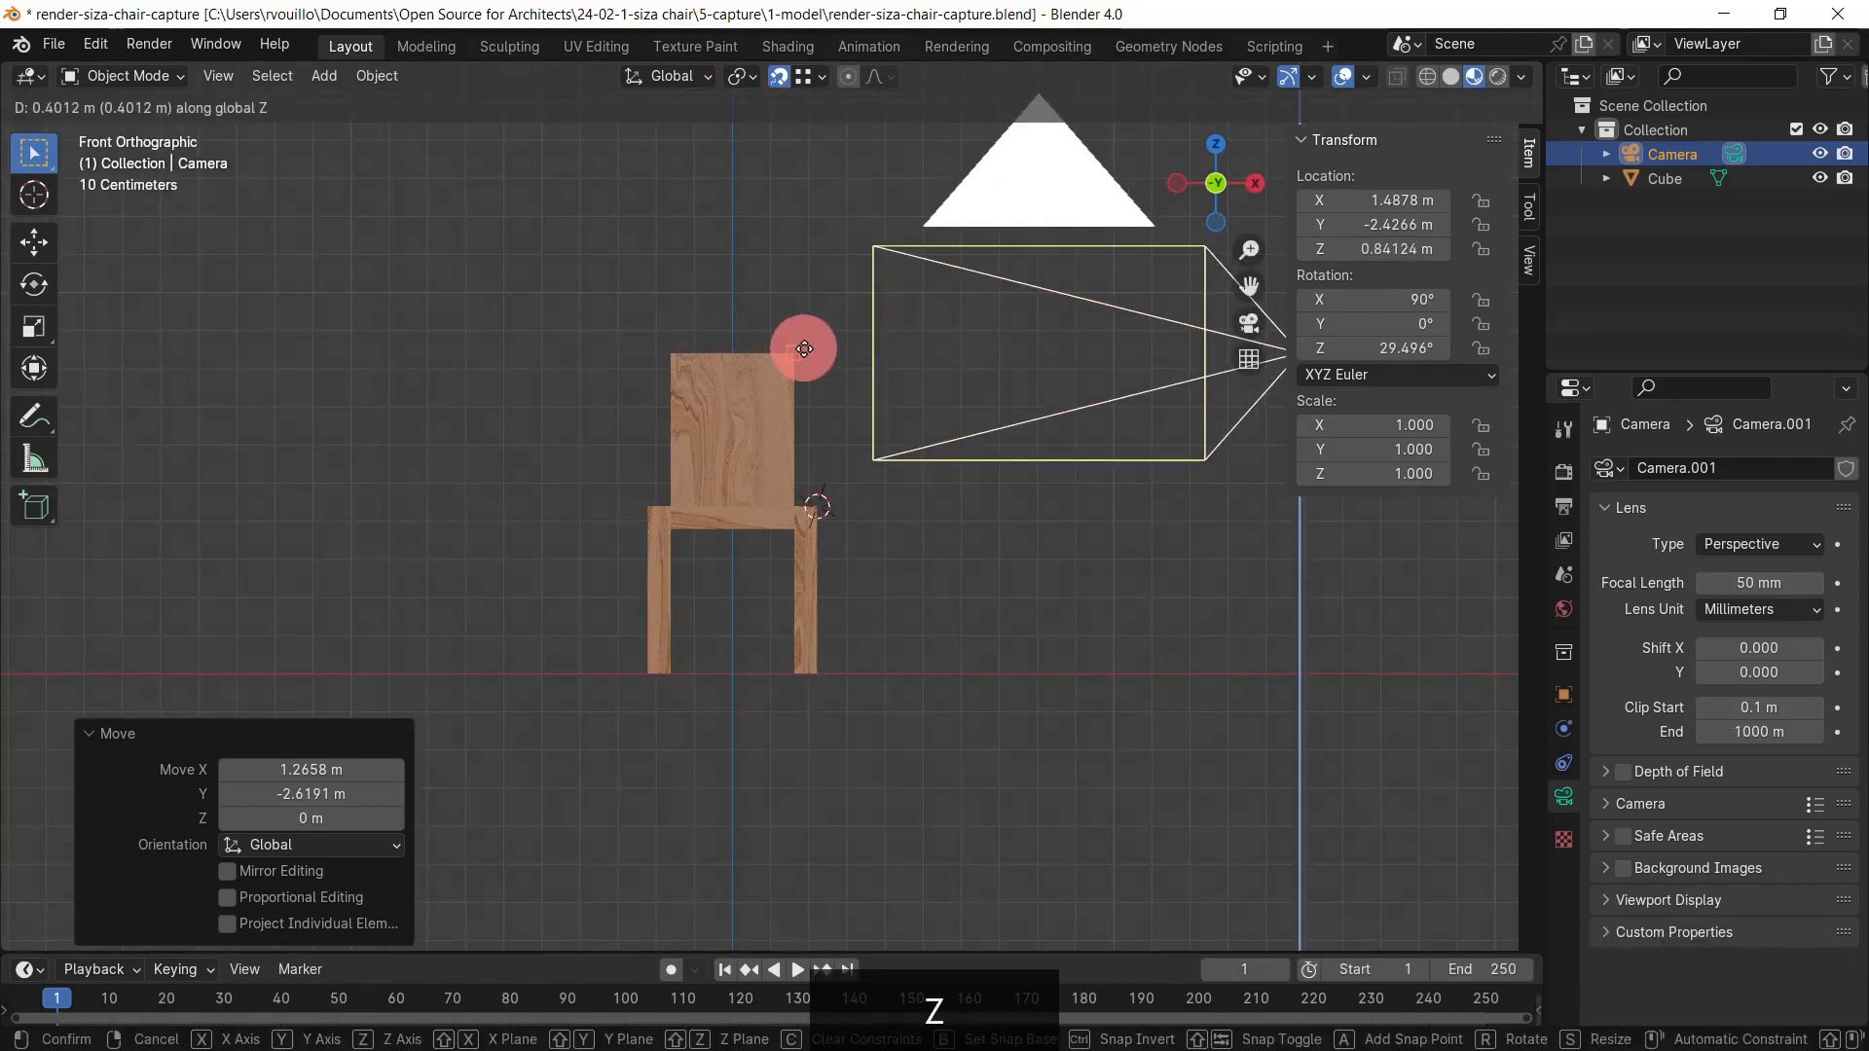
{"action": "left_click", "coordinate": [868, 429]}
{"action": "key", "text": "KP_0"}
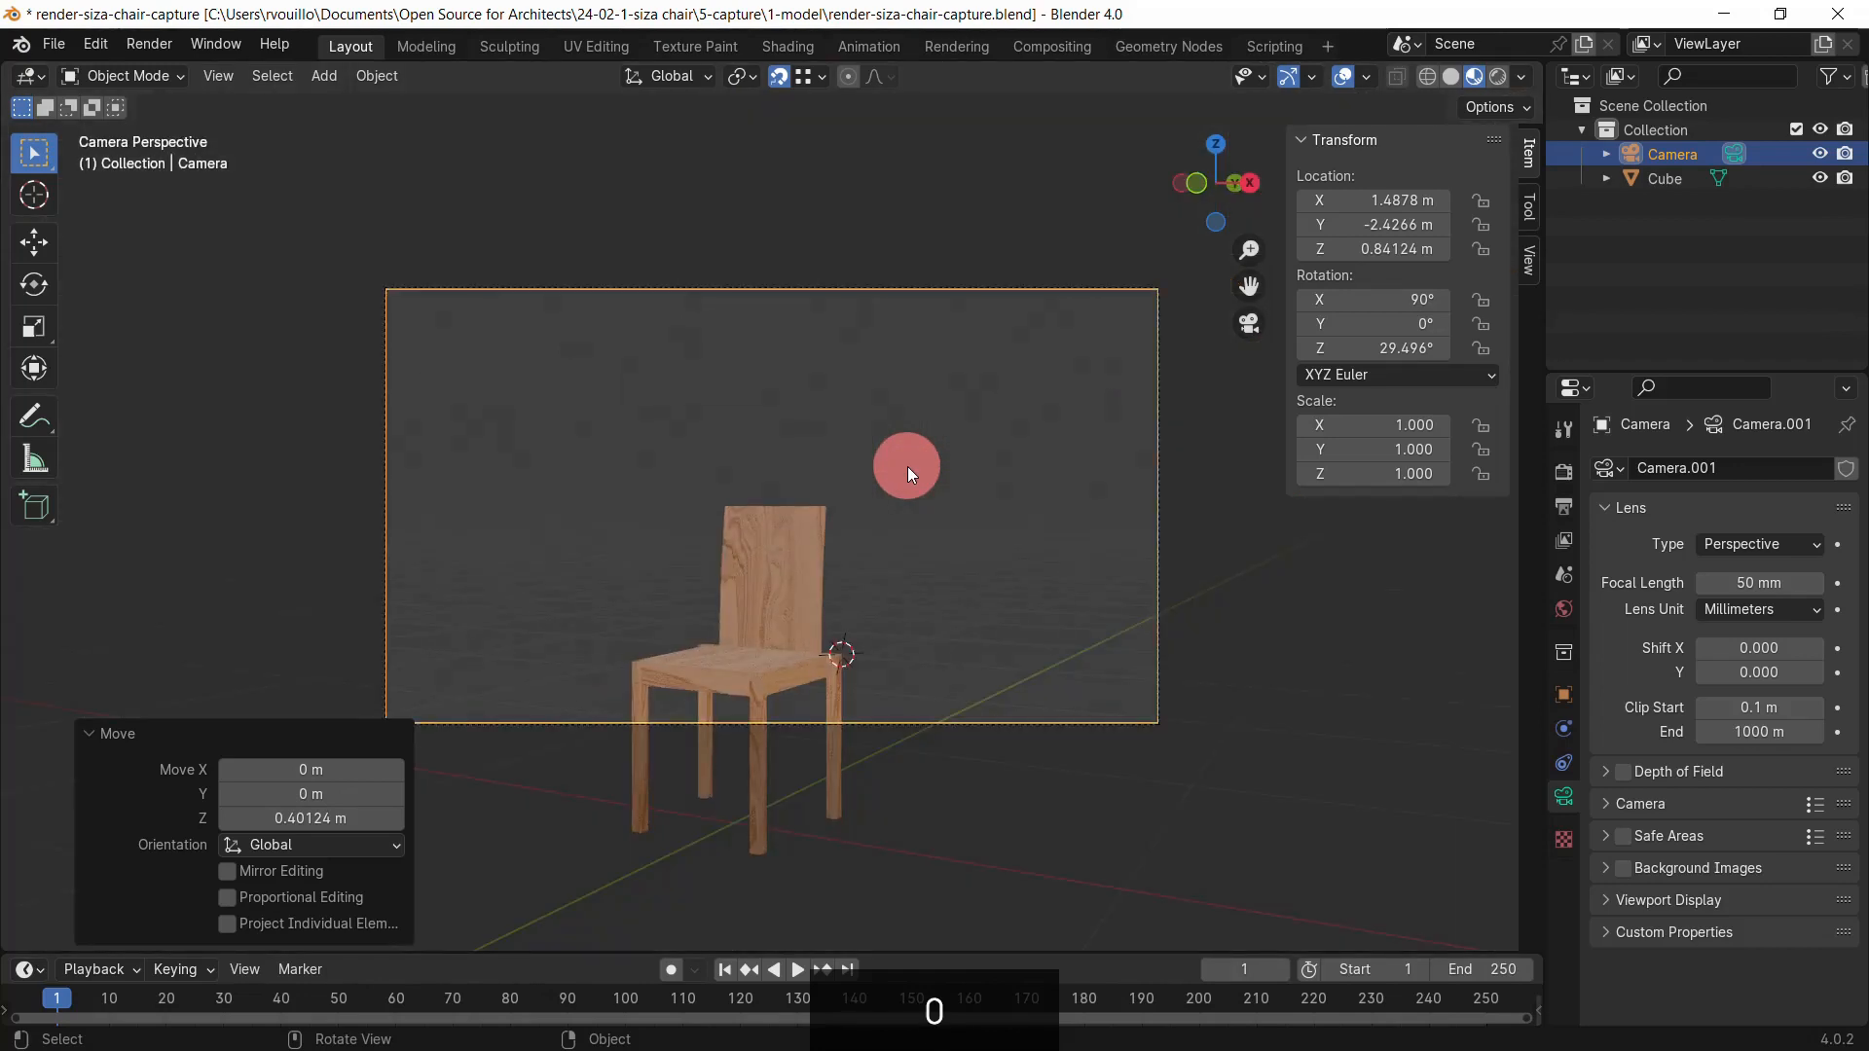
Step: Hide the sidebar, widen the camera properties, and set the lens shift to X -0.140 and Y -0.230
{"action": "key", "text": "n"}
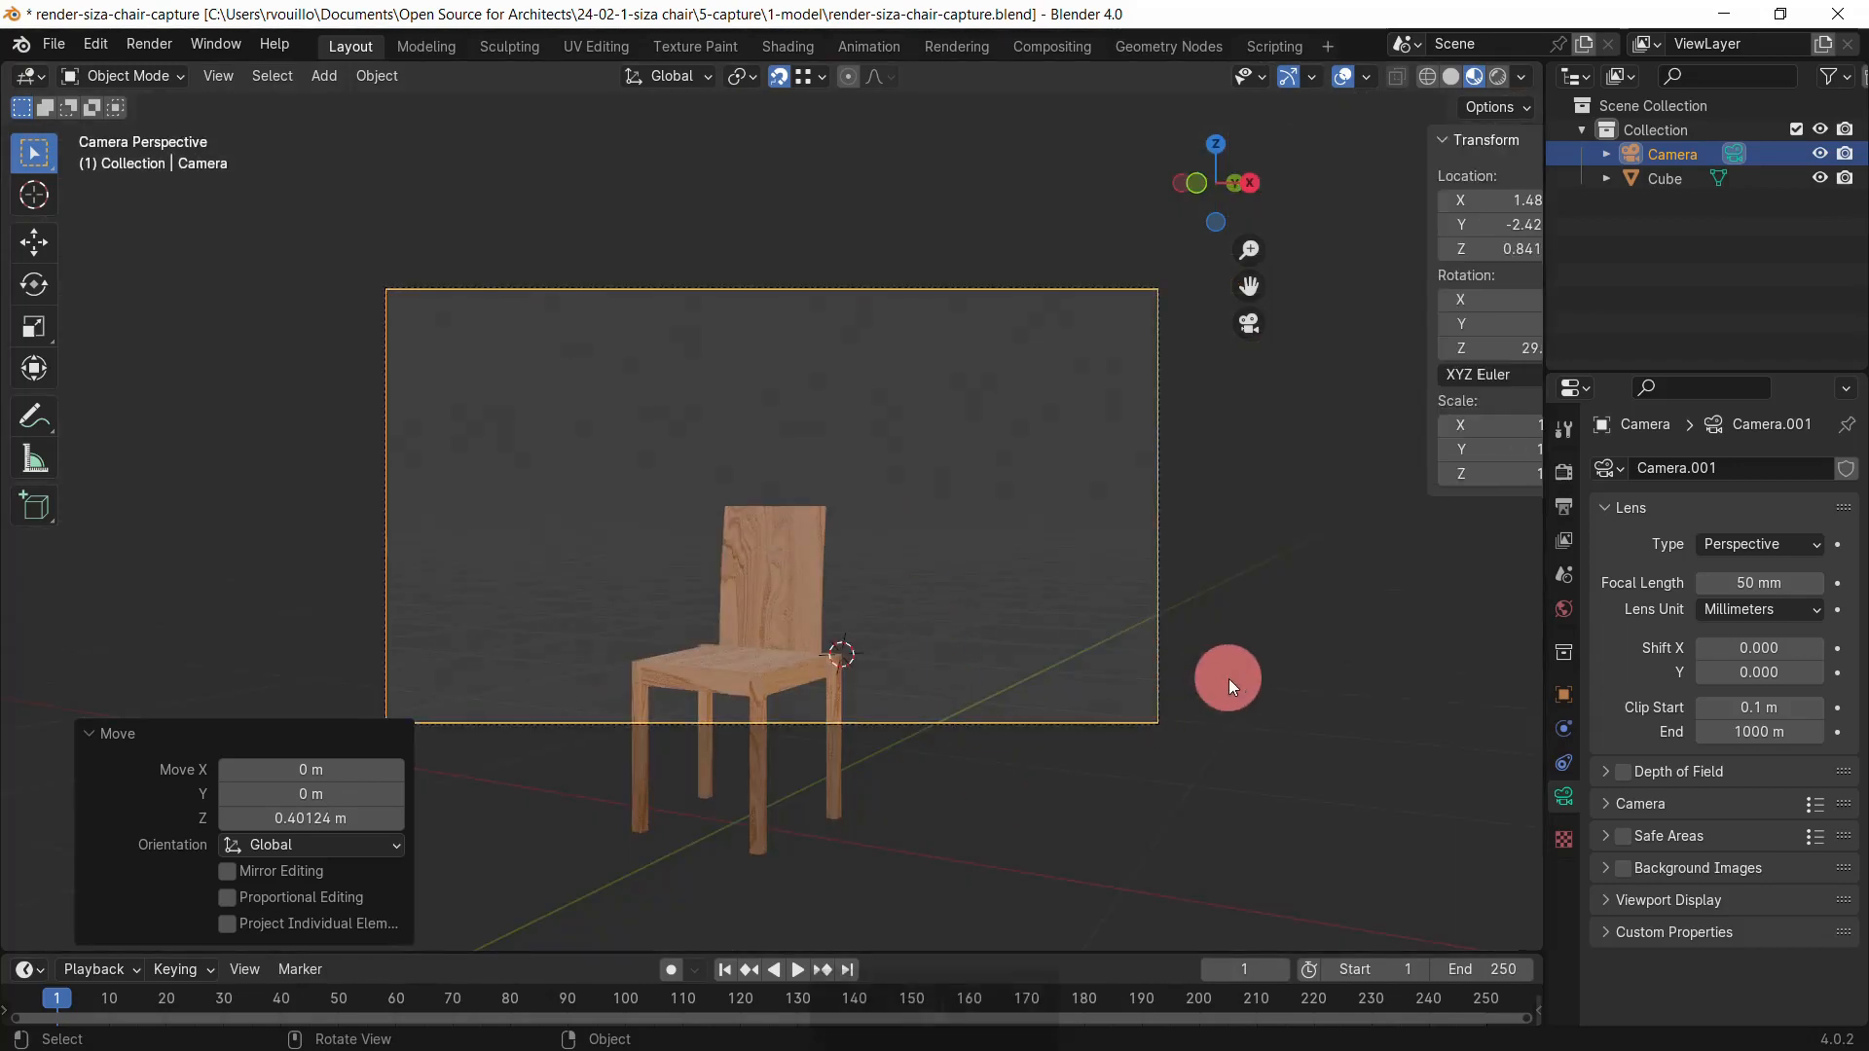
{"action": "left_click", "coordinate": [1164, 680]}
{"action": "left_click_drag", "start_coordinate": [1544, 396], "coordinate": [1343, 838]}
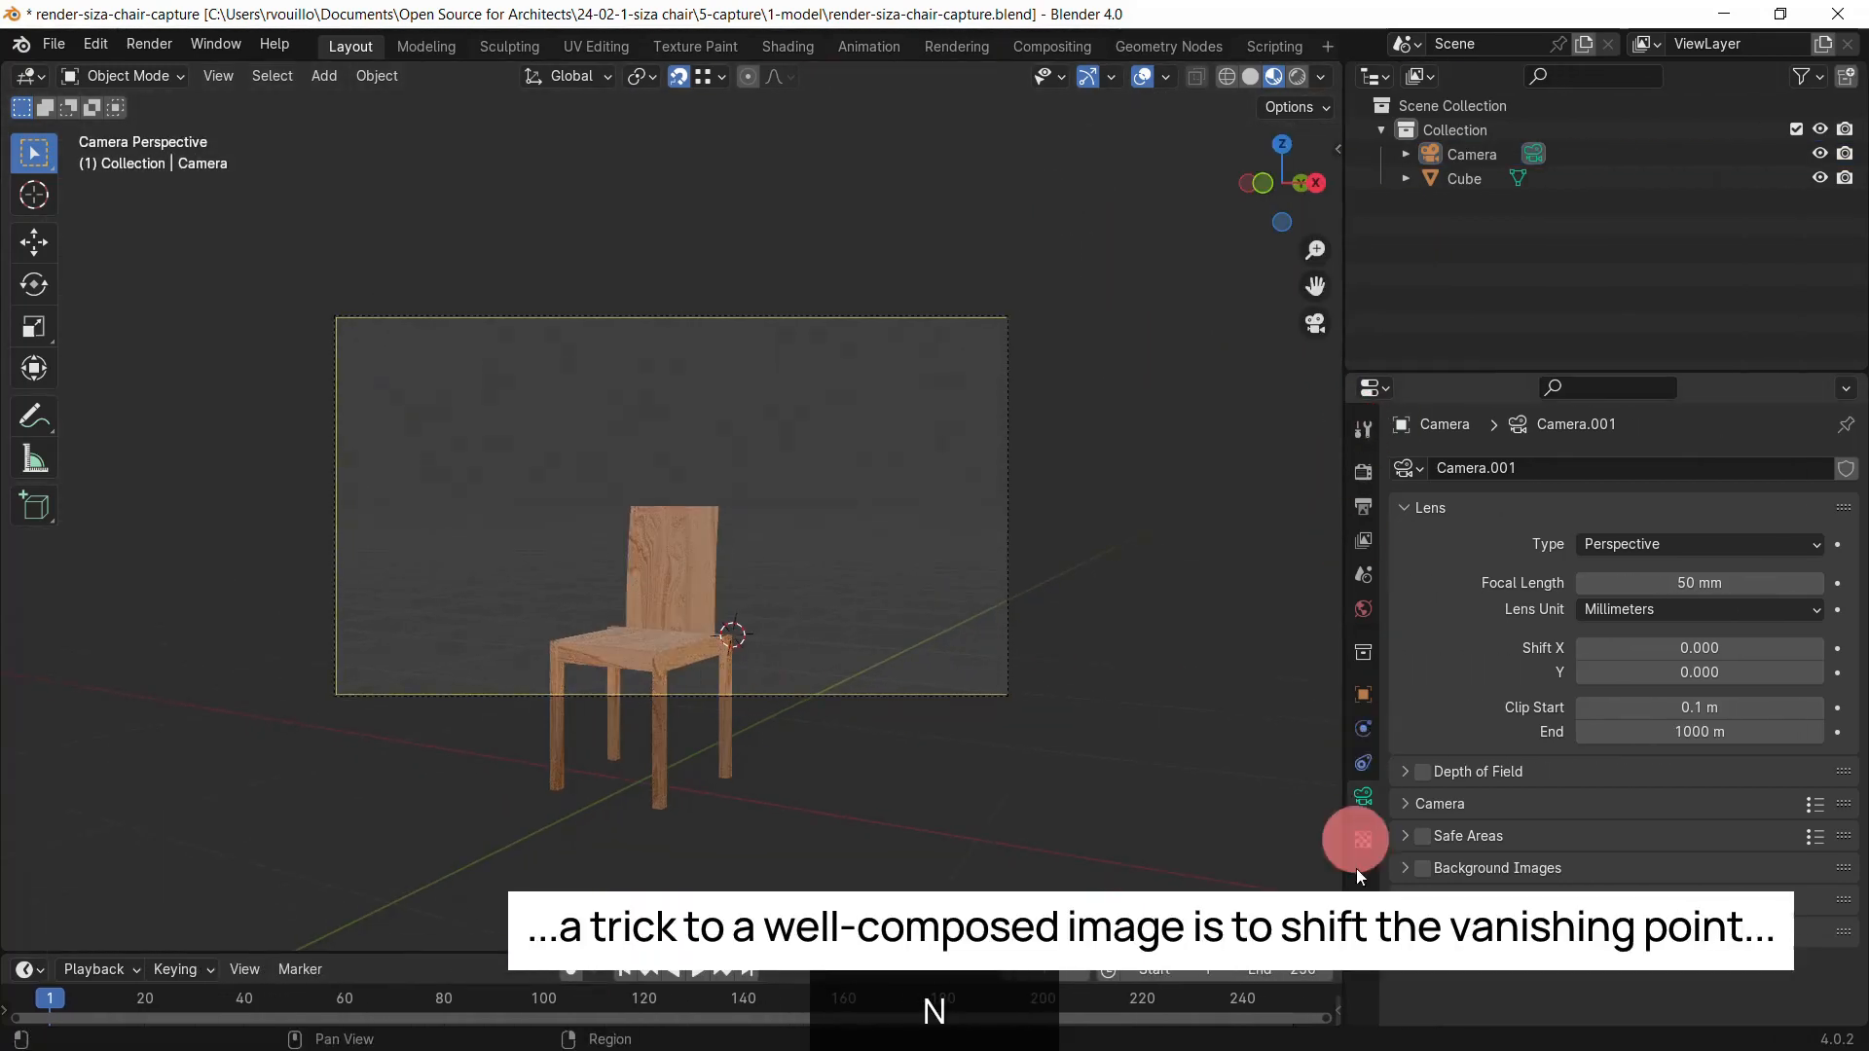
{"action": "mouse_move", "coordinate": [1657, 648]}
{"action": "left_mouse_down"}
{"action": "mouse_move", "coordinate": [1700, 648]}
{"action": "mouse_move", "coordinate": [1611, 672]}
{"action": "mouse_move", "coordinate": [1713, 651]}
{"action": "mouse_move", "coordinate": [1660, 650]}
{"action": "left_mouse_up"}
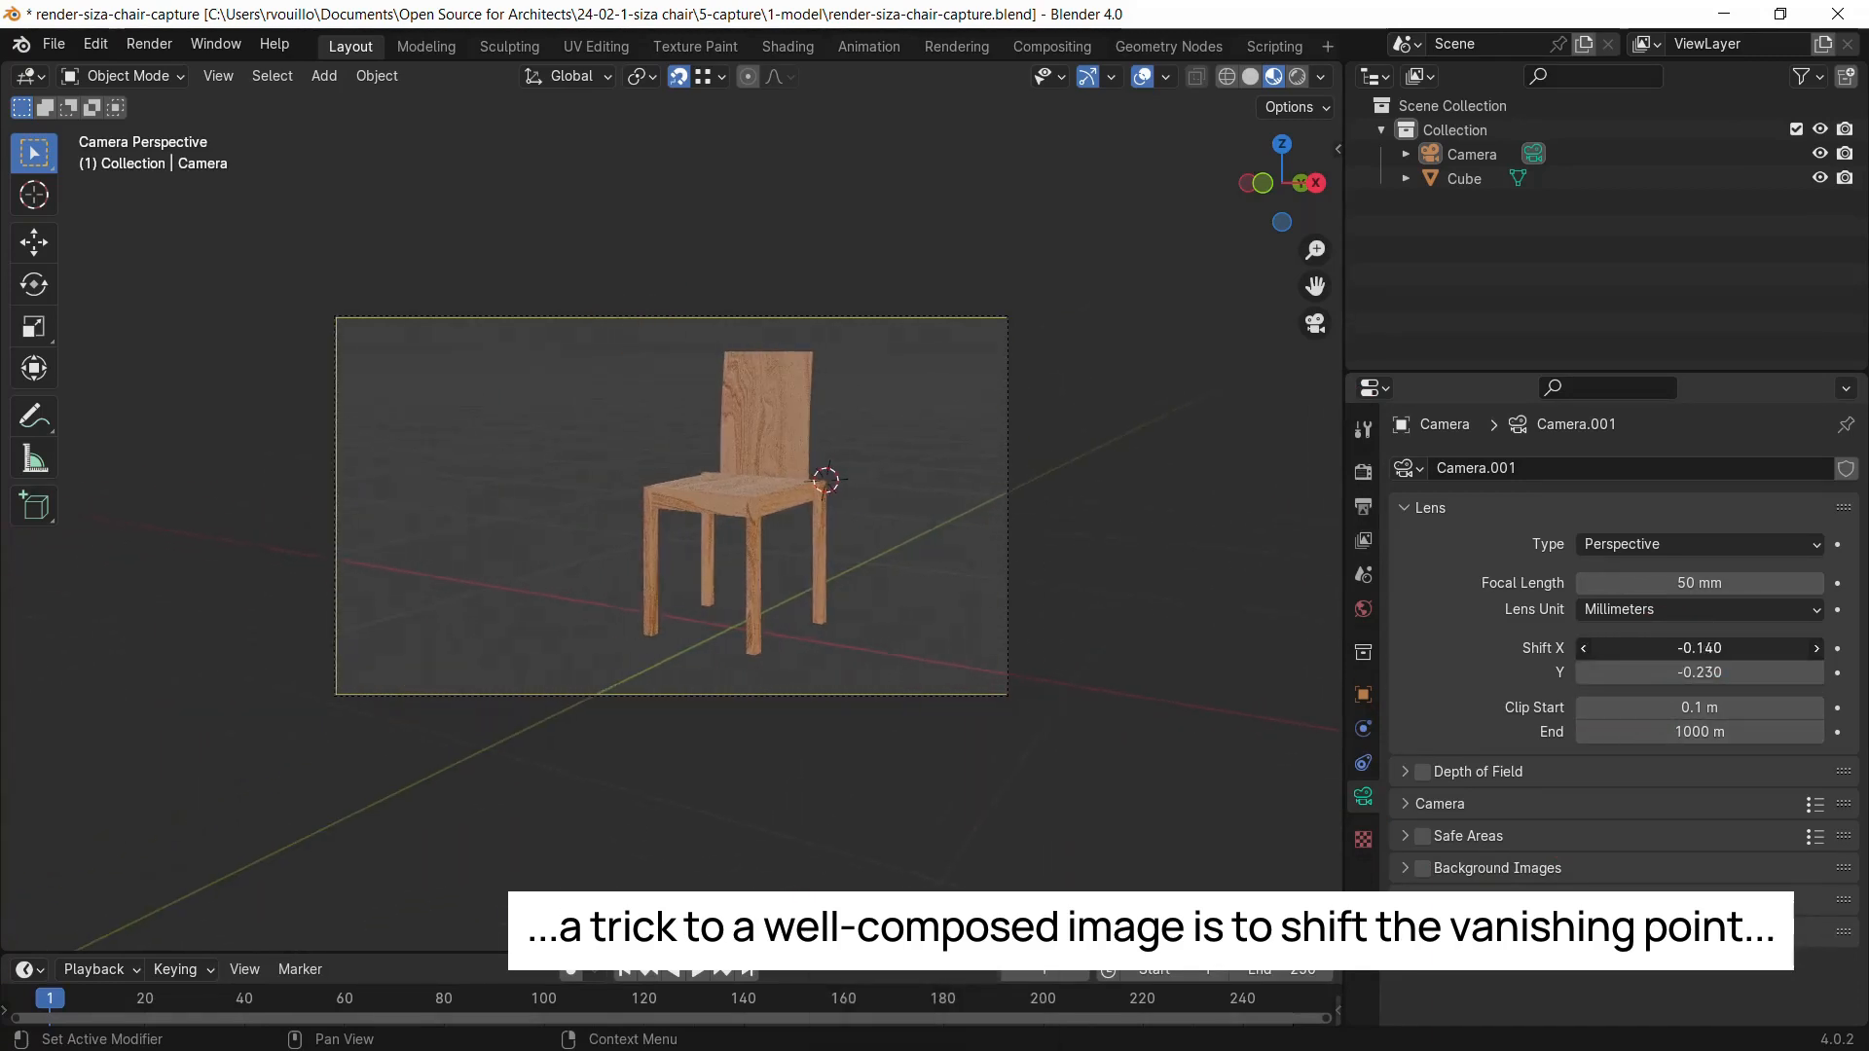
{"action": "scroll", "coordinate": [922, 550], "scroll_direction": "up", "scroll_amount": 2}
{"action": "scroll", "coordinate": [933, 583], "scroll_direction": "up", "scroll_amount": 2}
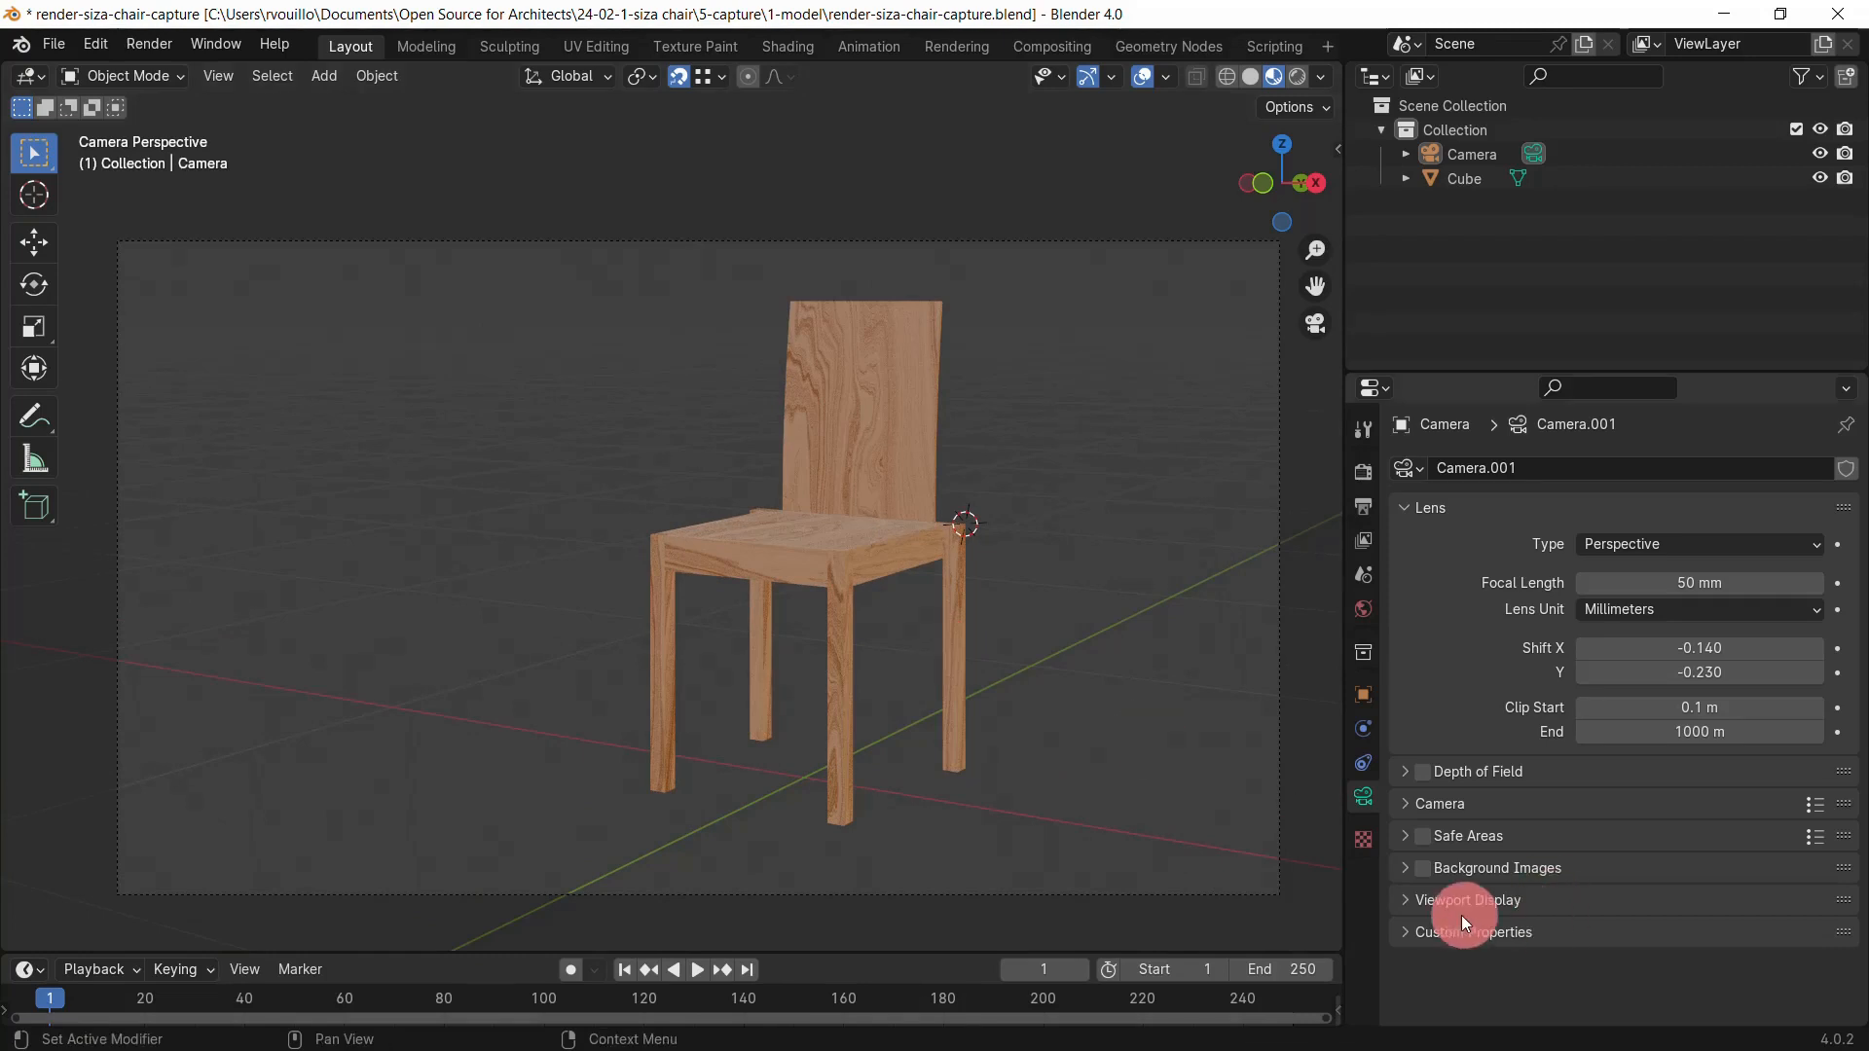
Step: Enable the Thirds composition guide in the camera's viewport display settings
{"action": "left_click", "coordinate": [1408, 904]}
{"action": "scroll", "coordinate": [1468, 749], "scroll_direction": "down", "scroll_amount": 3}
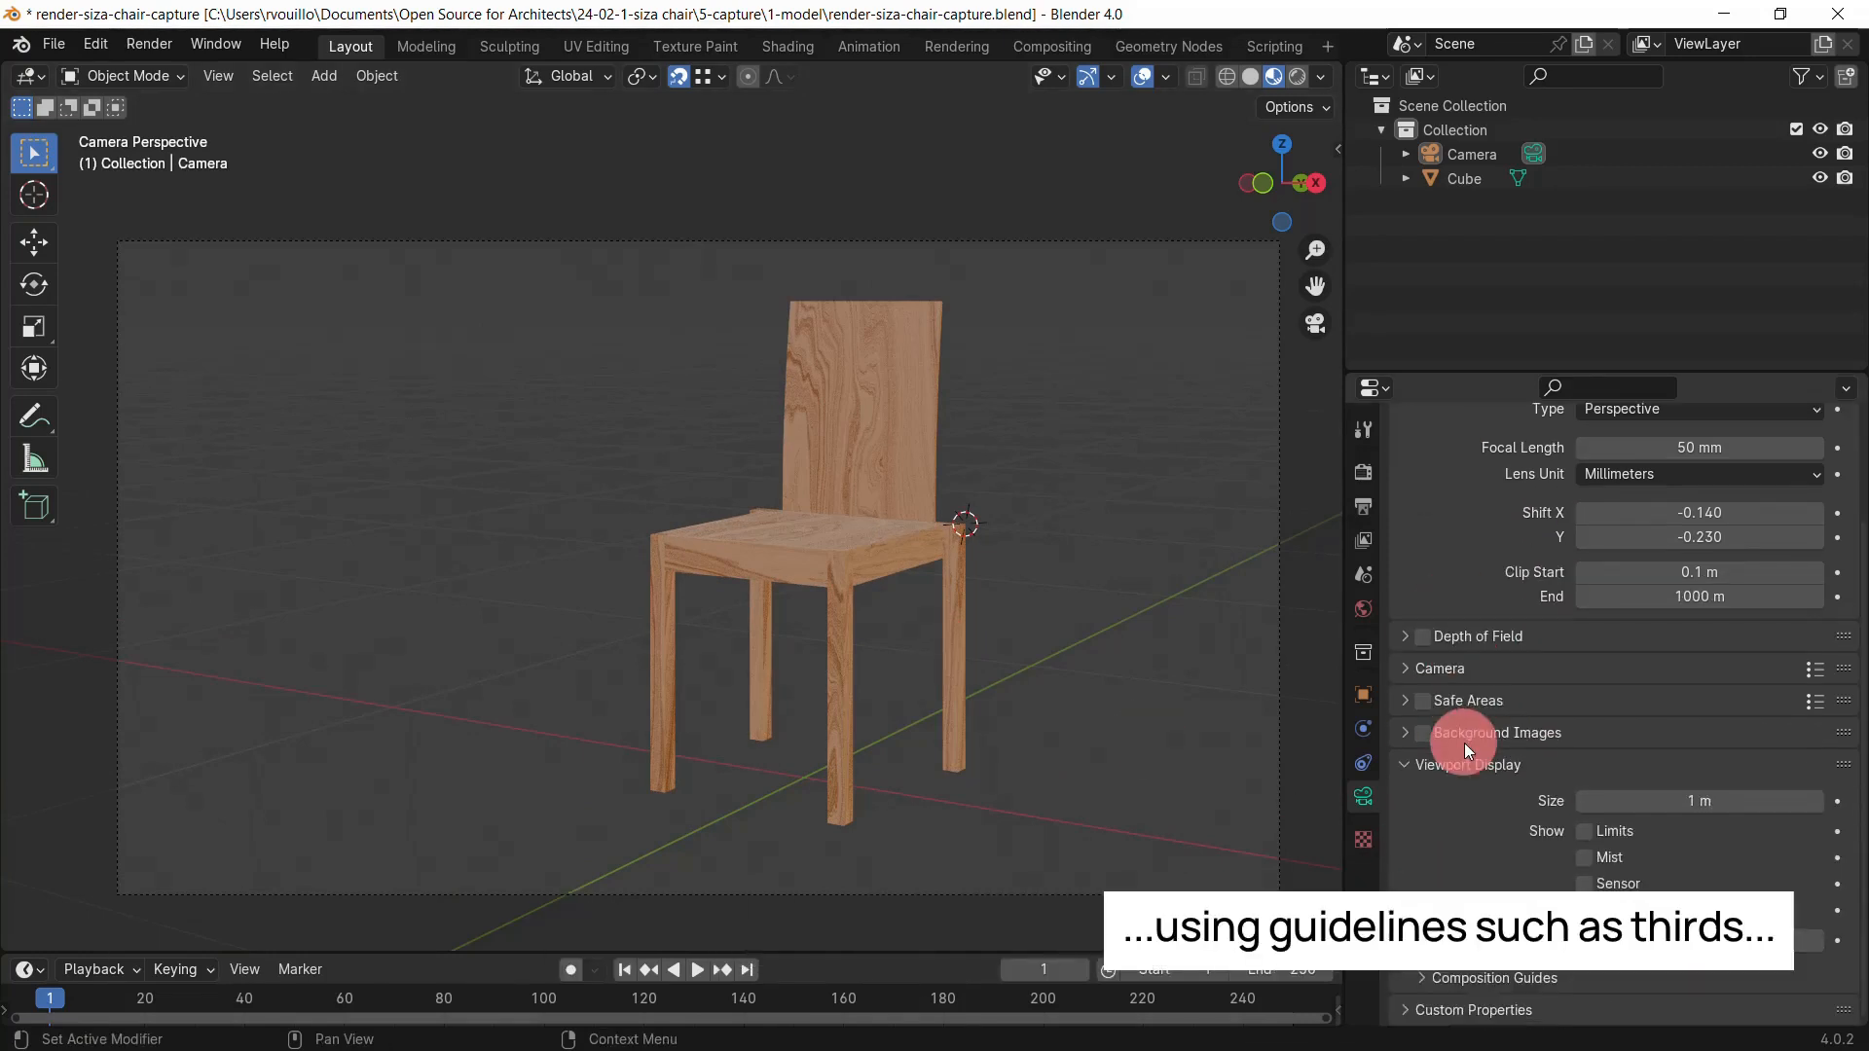
{"action": "left_click", "coordinate": [1443, 976]}
{"action": "scroll", "coordinate": [1448, 834], "scroll_direction": "down", "scroll_amount": 5}
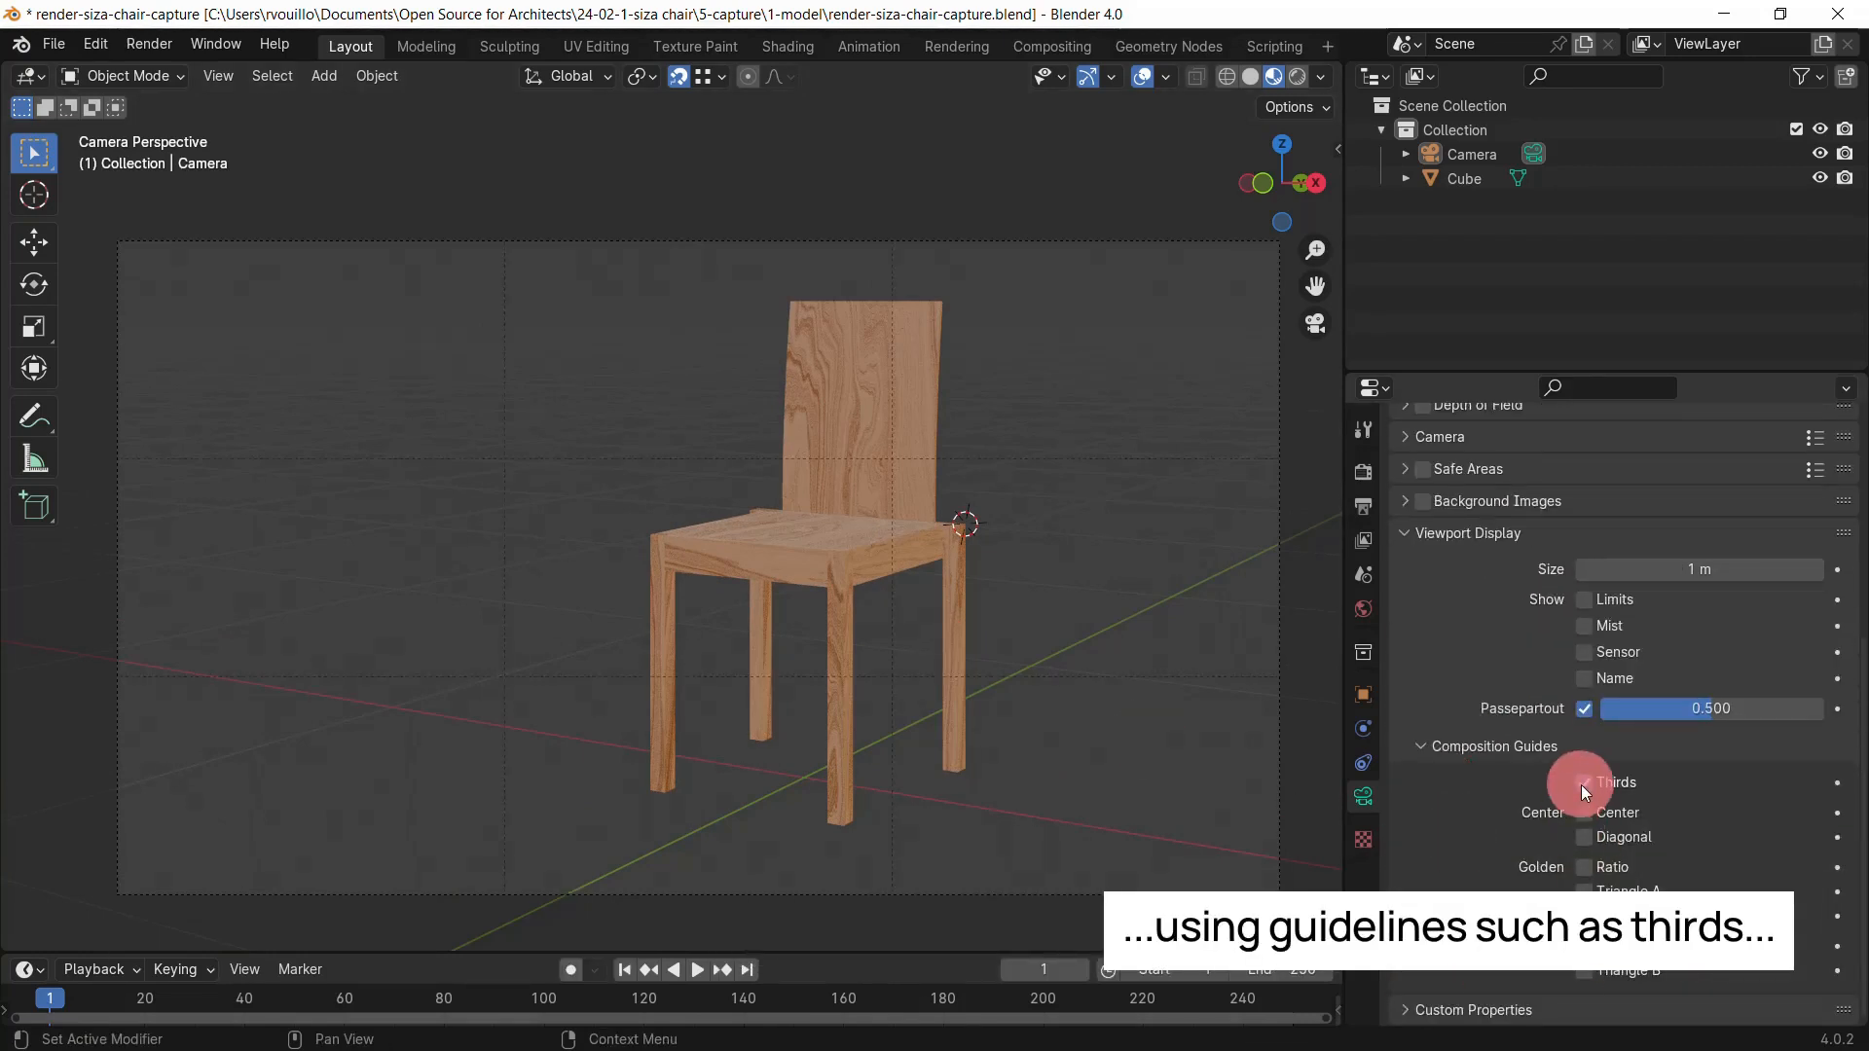
Step: Adjust the camera's lens shift to X -0.180 and Y -0.210 to compose the chair against the thirds guides
{"action": "scroll", "coordinate": [1520, 670], "scroll_direction": "up", "scroll_amount": 7}
{"action": "mouse_move", "coordinate": [1640, 621]}
{"action": "left_mouse_down"}
{"action": "mouse_move", "coordinate": [1683, 622]}
{"action": "mouse_move", "coordinate": [1628, 640]}
{"action": "left_mouse_up"}
{"action": "left_click", "coordinate": [1582, 622]}
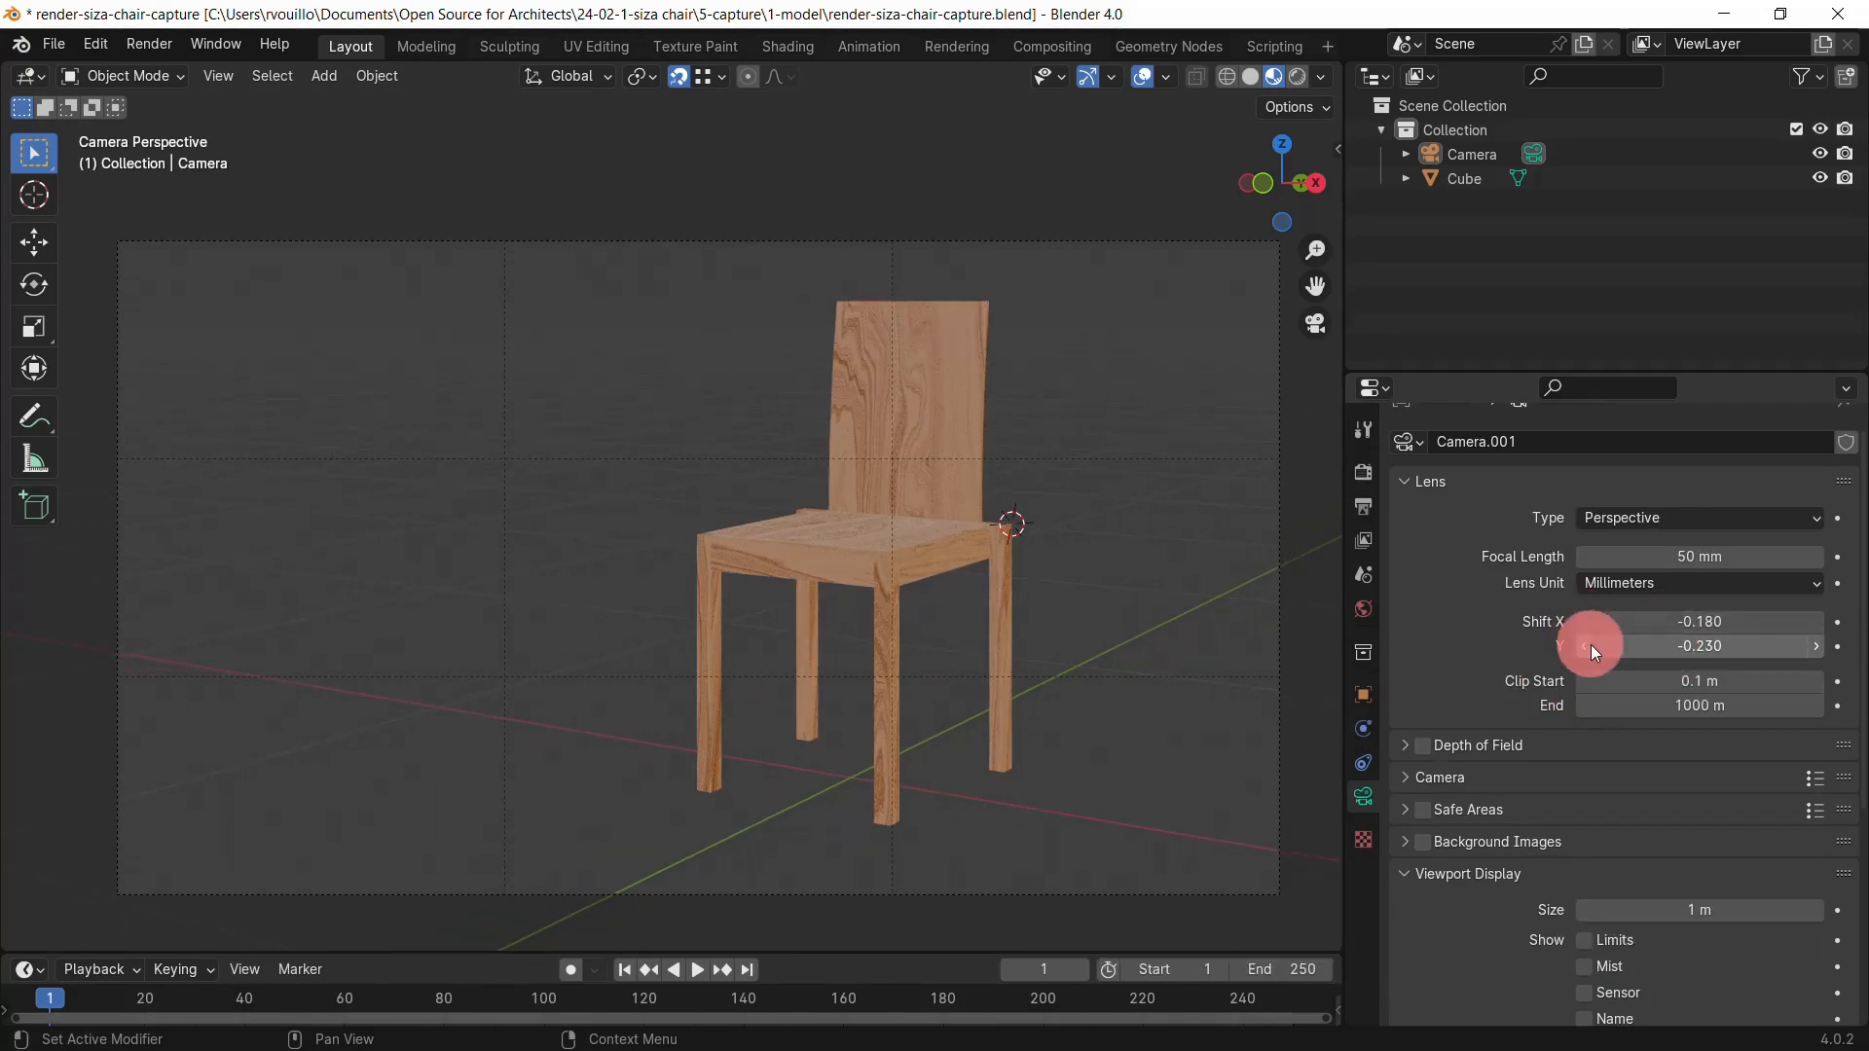
{"action": "left_click", "coordinate": [1683, 648]}
{"action": "key", "text": "Return"}
{"action": "left_click_drag", "start_coordinate": [1645, 646], "coordinate": [1655, 647]}
{"action": "left_click", "coordinate": [1814, 647]}
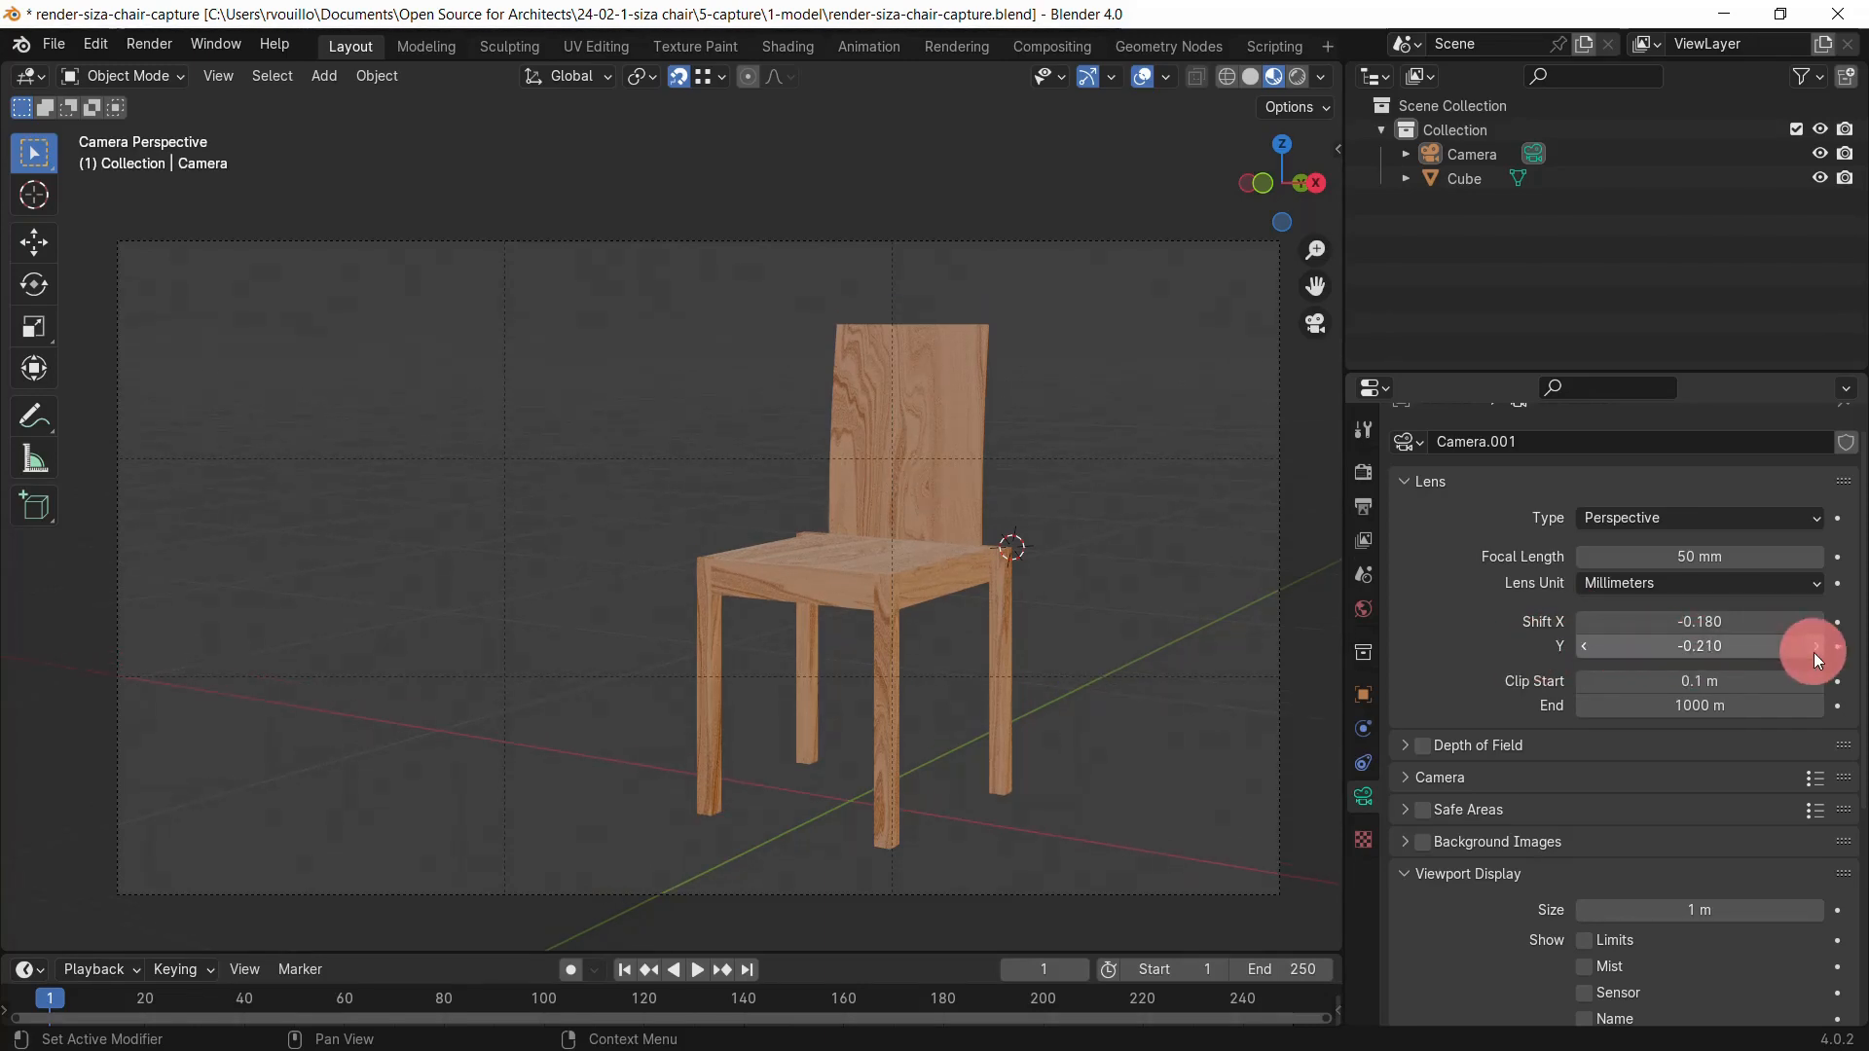
Step: Snap the 3D cursor to the world origin
{"action": "middle_click_drag", "start_coordinate": [718, 542], "coordinate": [860, 510]}
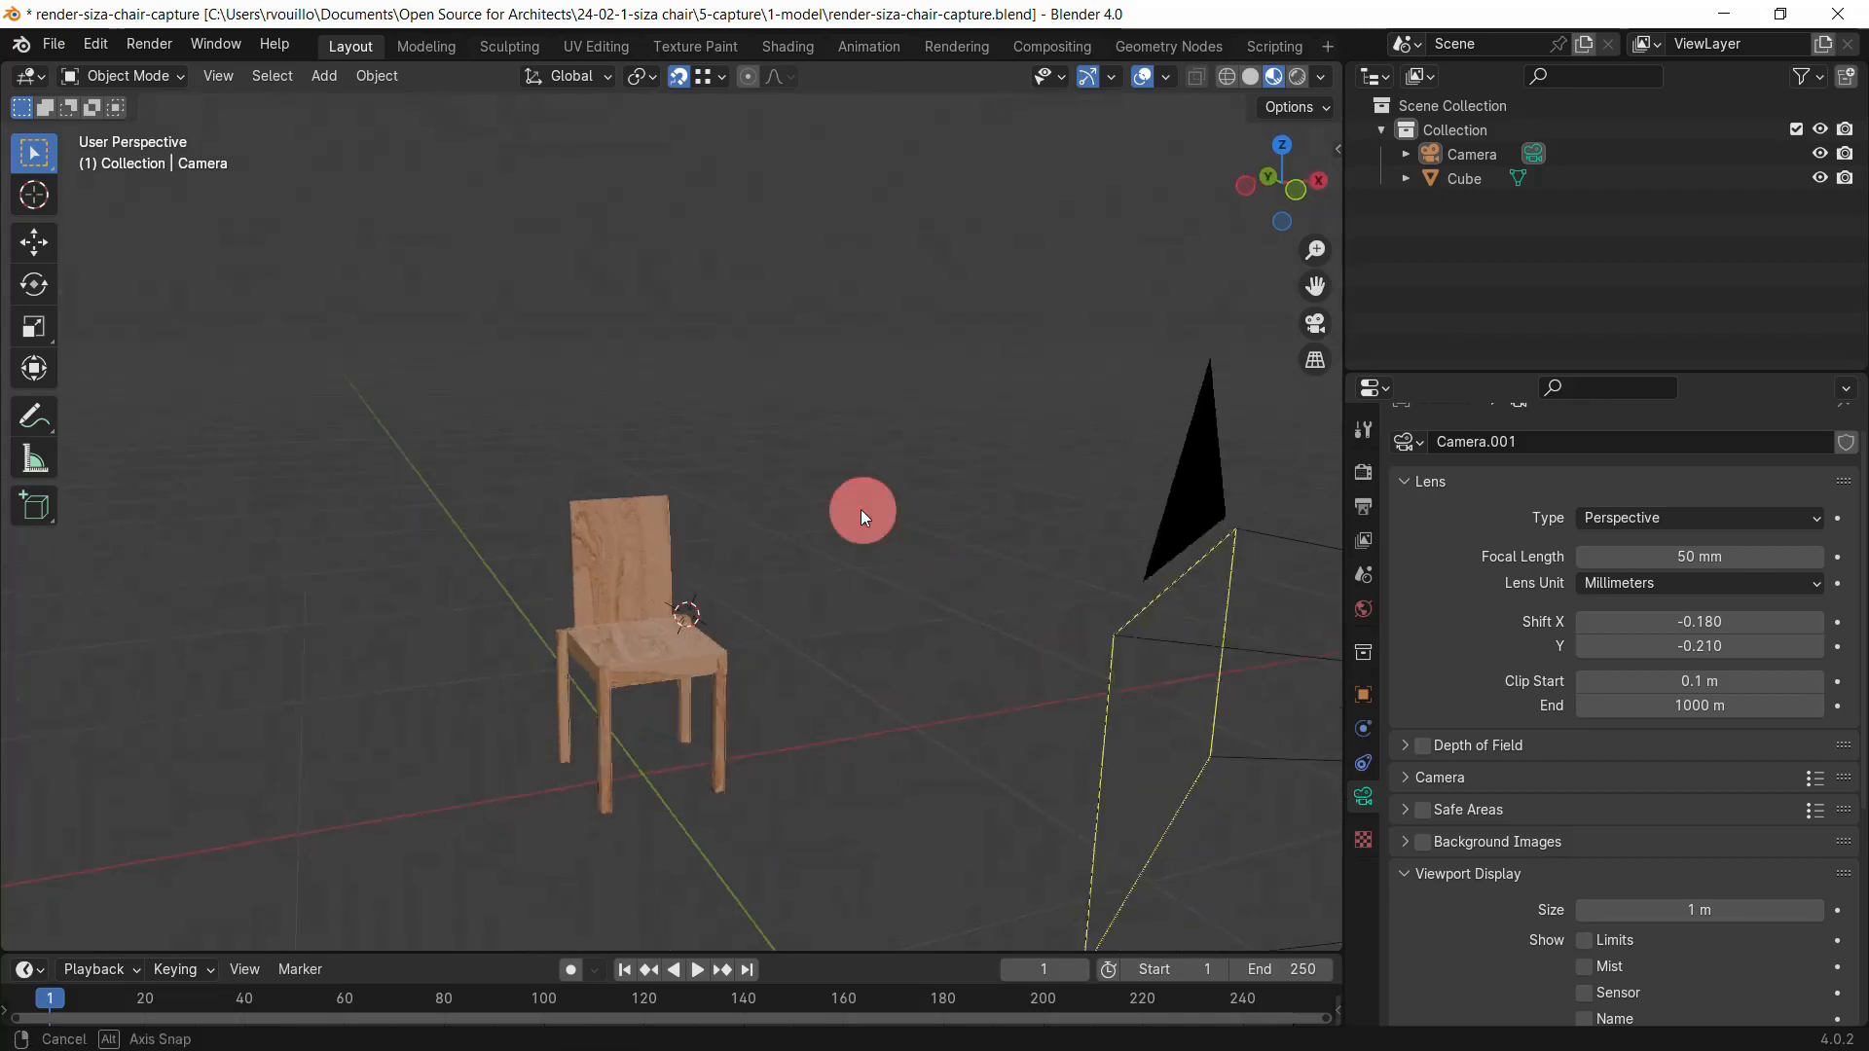
{"action": "scroll", "coordinate": [861, 510], "scroll_direction": "down", "scroll_amount": 2}
{"action": "left_click", "coordinate": [375, 76]}
{"action": "mouse_move", "coordinate": [522, 224]}
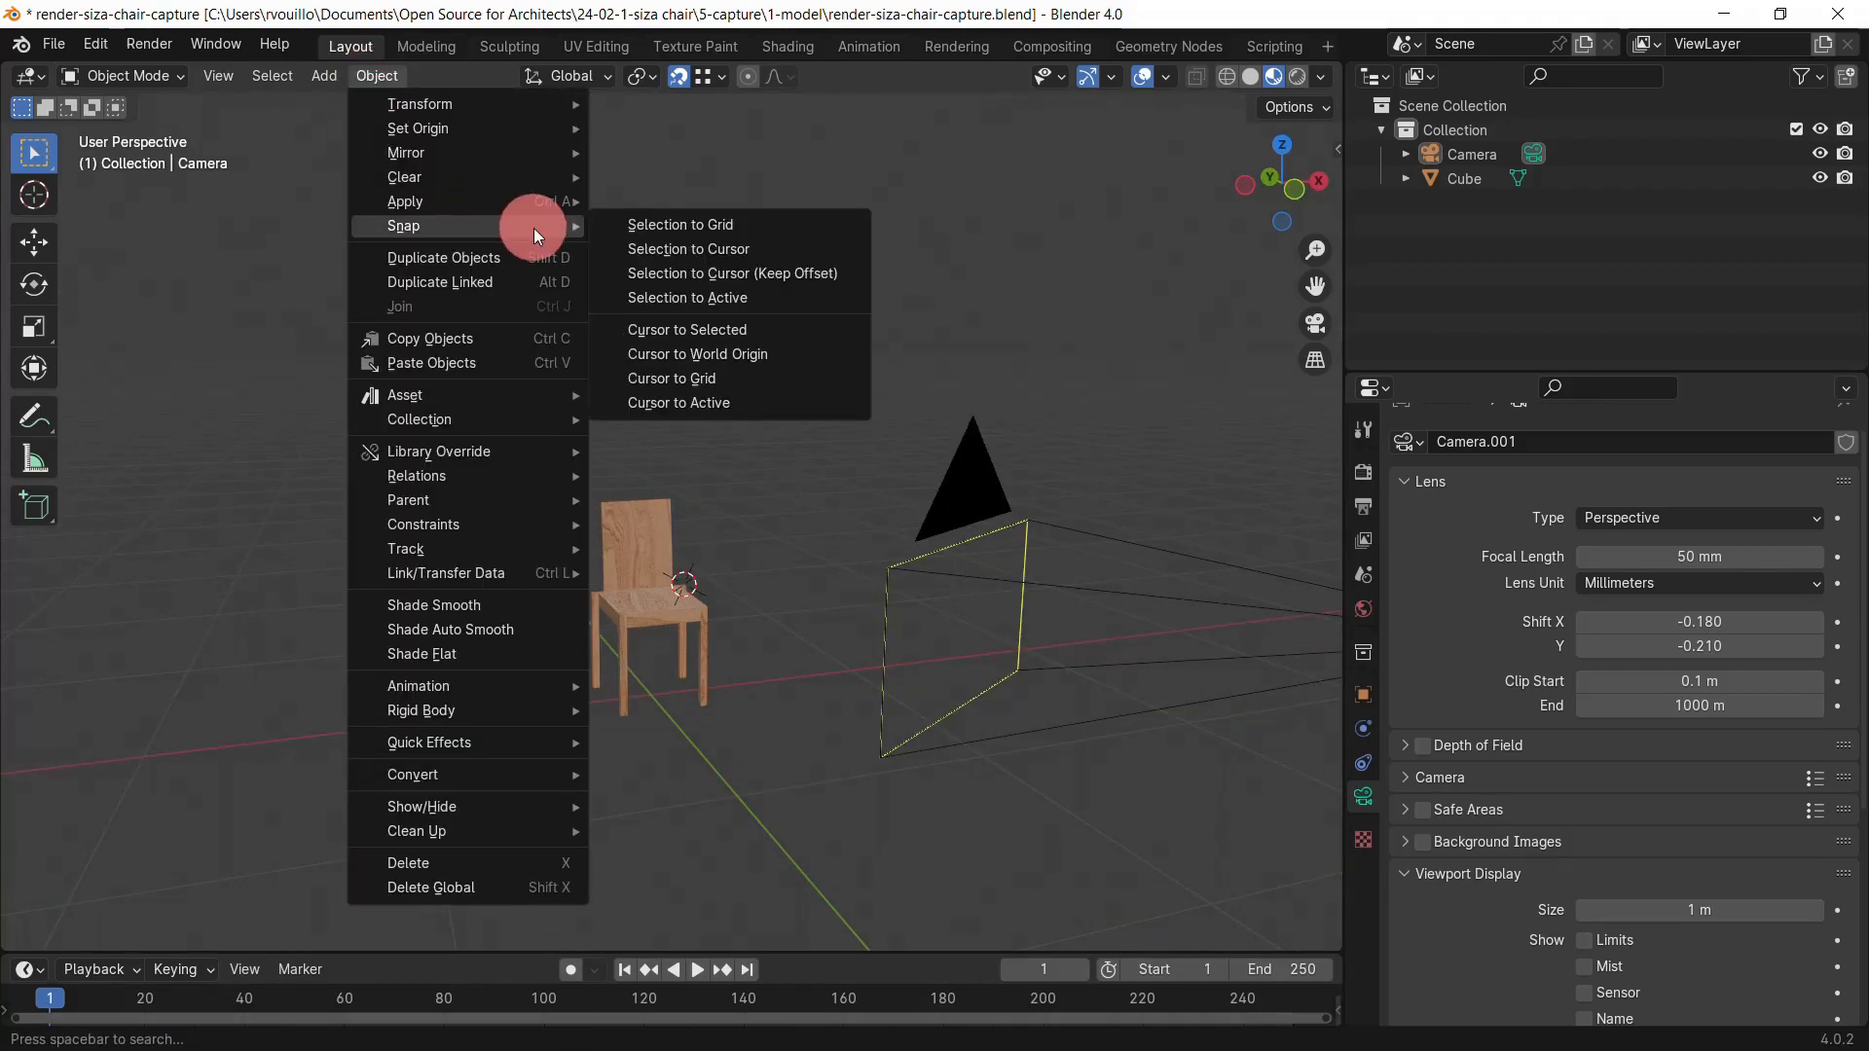
{"action": "left_click", "coordinate": [769, 354]}
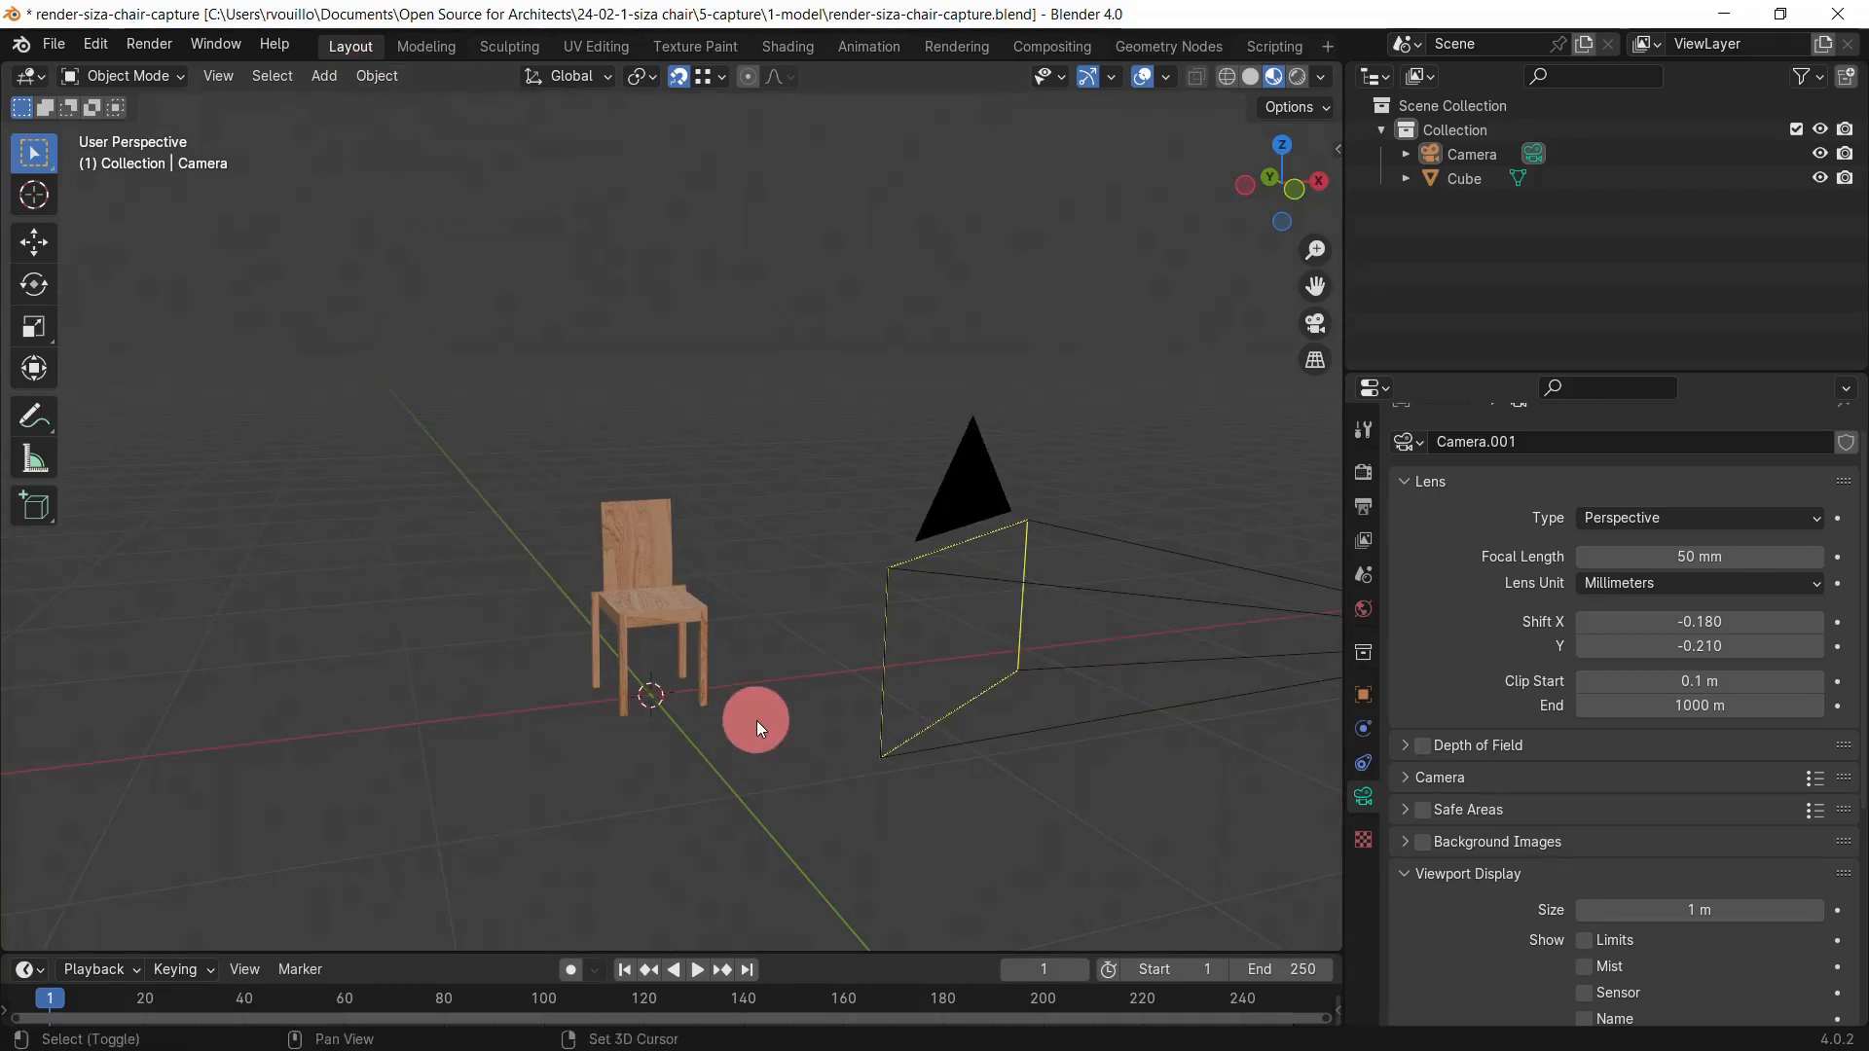
Step: Add a plane at the world origin as the floor and scale it up by about 2.69
{"action": "key", "text": "shift+a"}
{"action": "mouse_move", "coordinate": [728, 377]}
{"action": "left_click", "coordinate": [853, 372]}
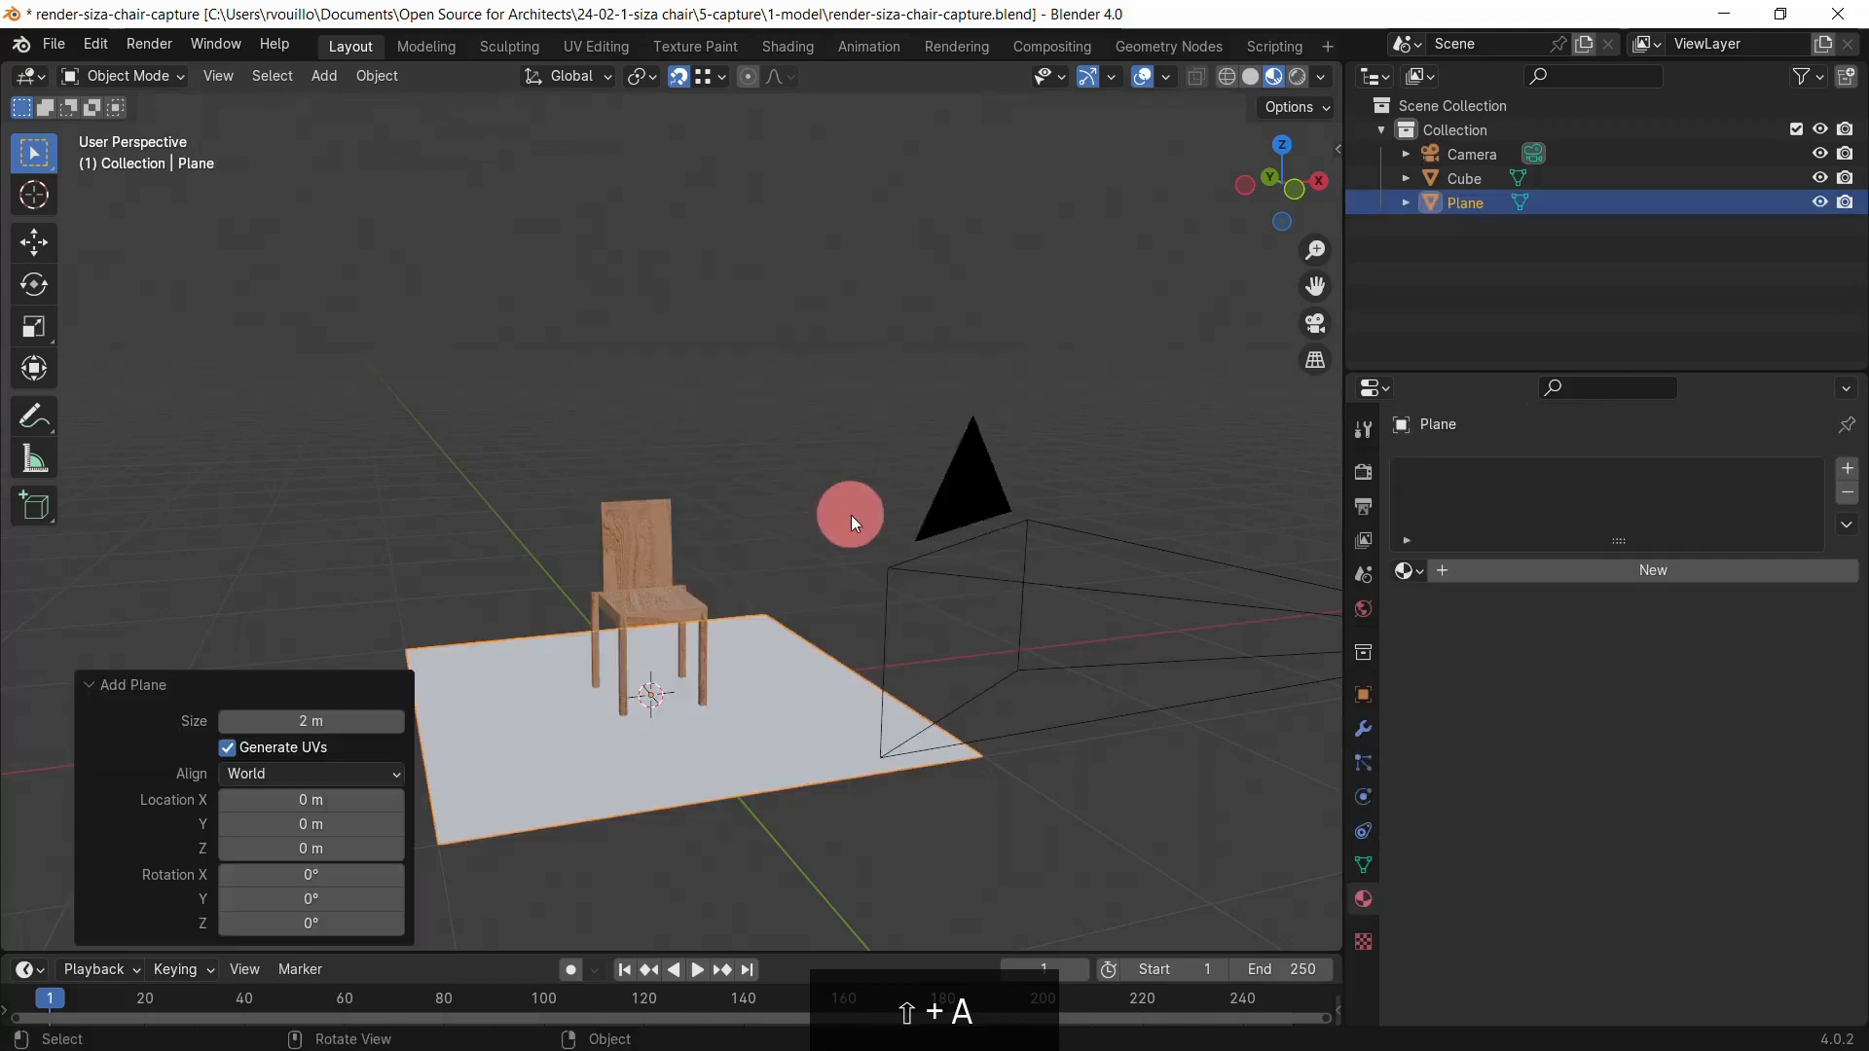
{"action": "middle_click_drag", "start_coordinate": [732, 574], "coordinate": [534, 634]}
{"action": "key", "text": "s"}
{"action": "left_click", "coordinate": [615, 657]}
{"action": "scroll", "coordinate": [615, 658], "scroll_direction": "down", "scroll_amount": 2}
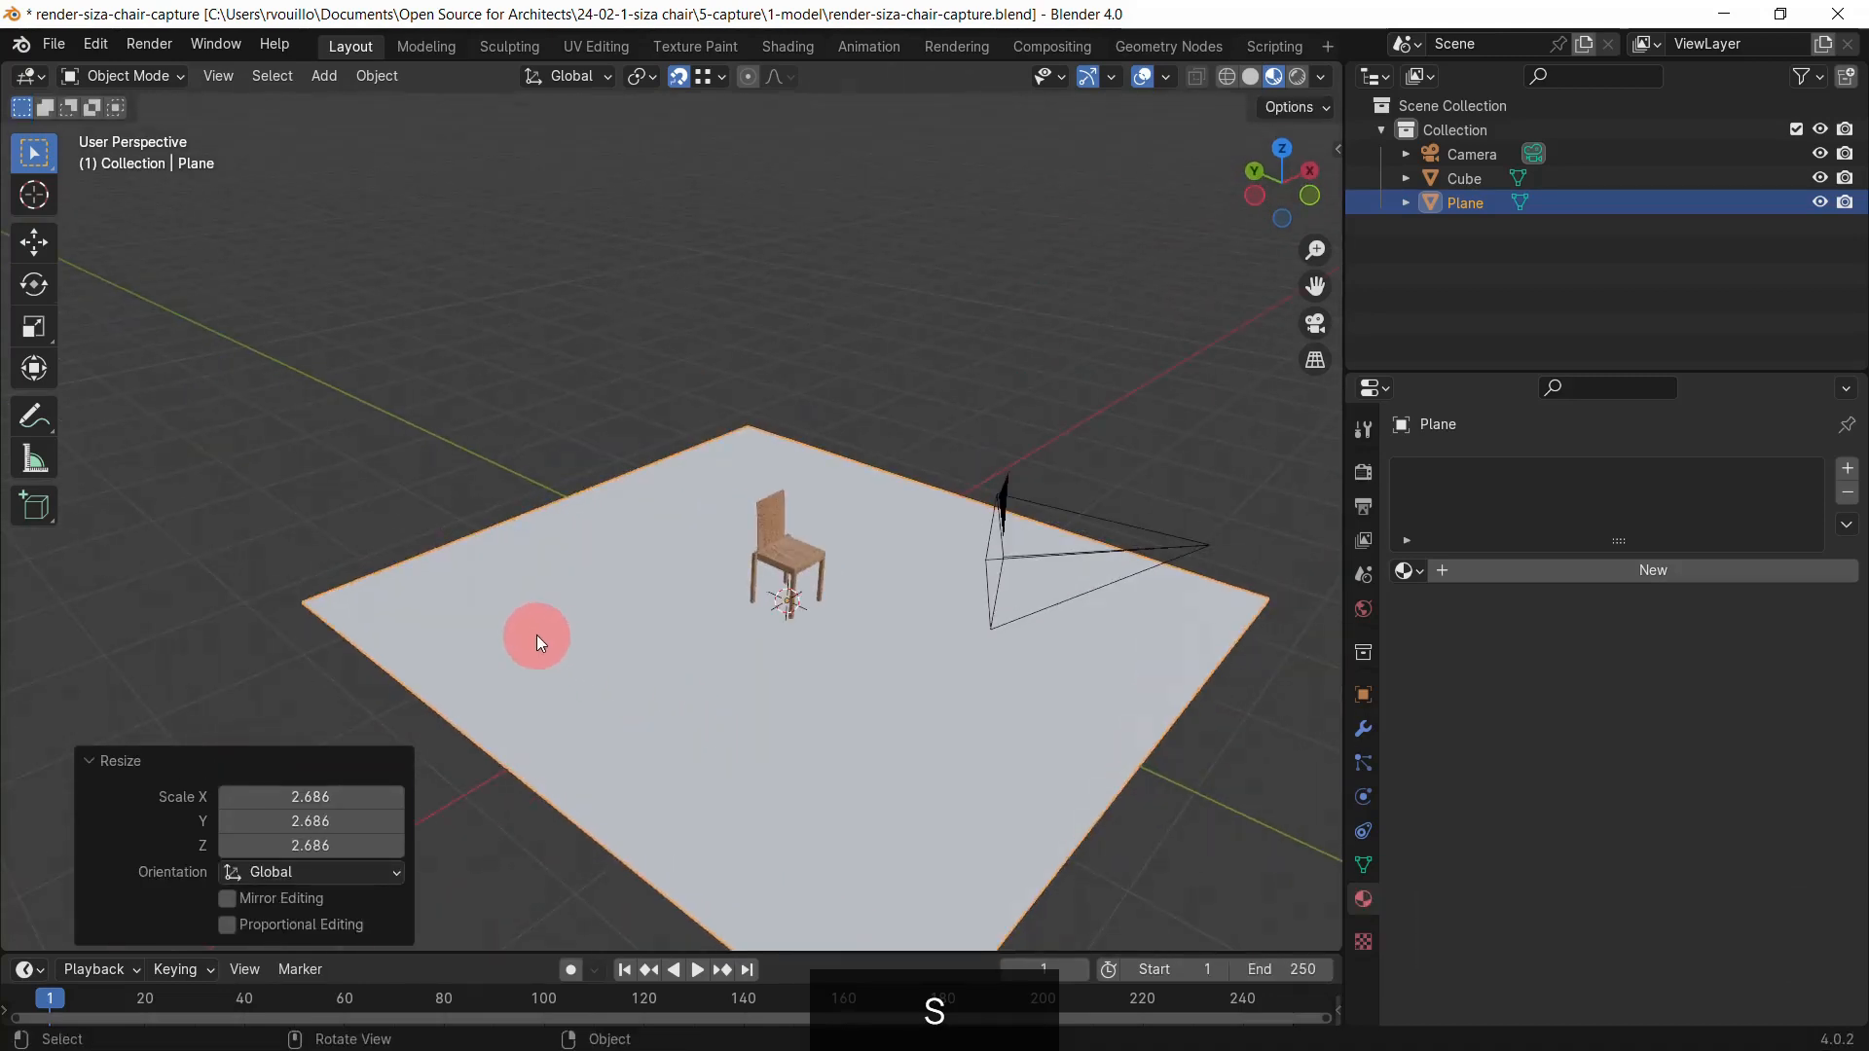
Step: Extrude the plane's edge behind the chair upward along Z into a back wall about 3.6 m high
{"action": "key", "text": "Tab"}
{"action": "key", "text": "2"}
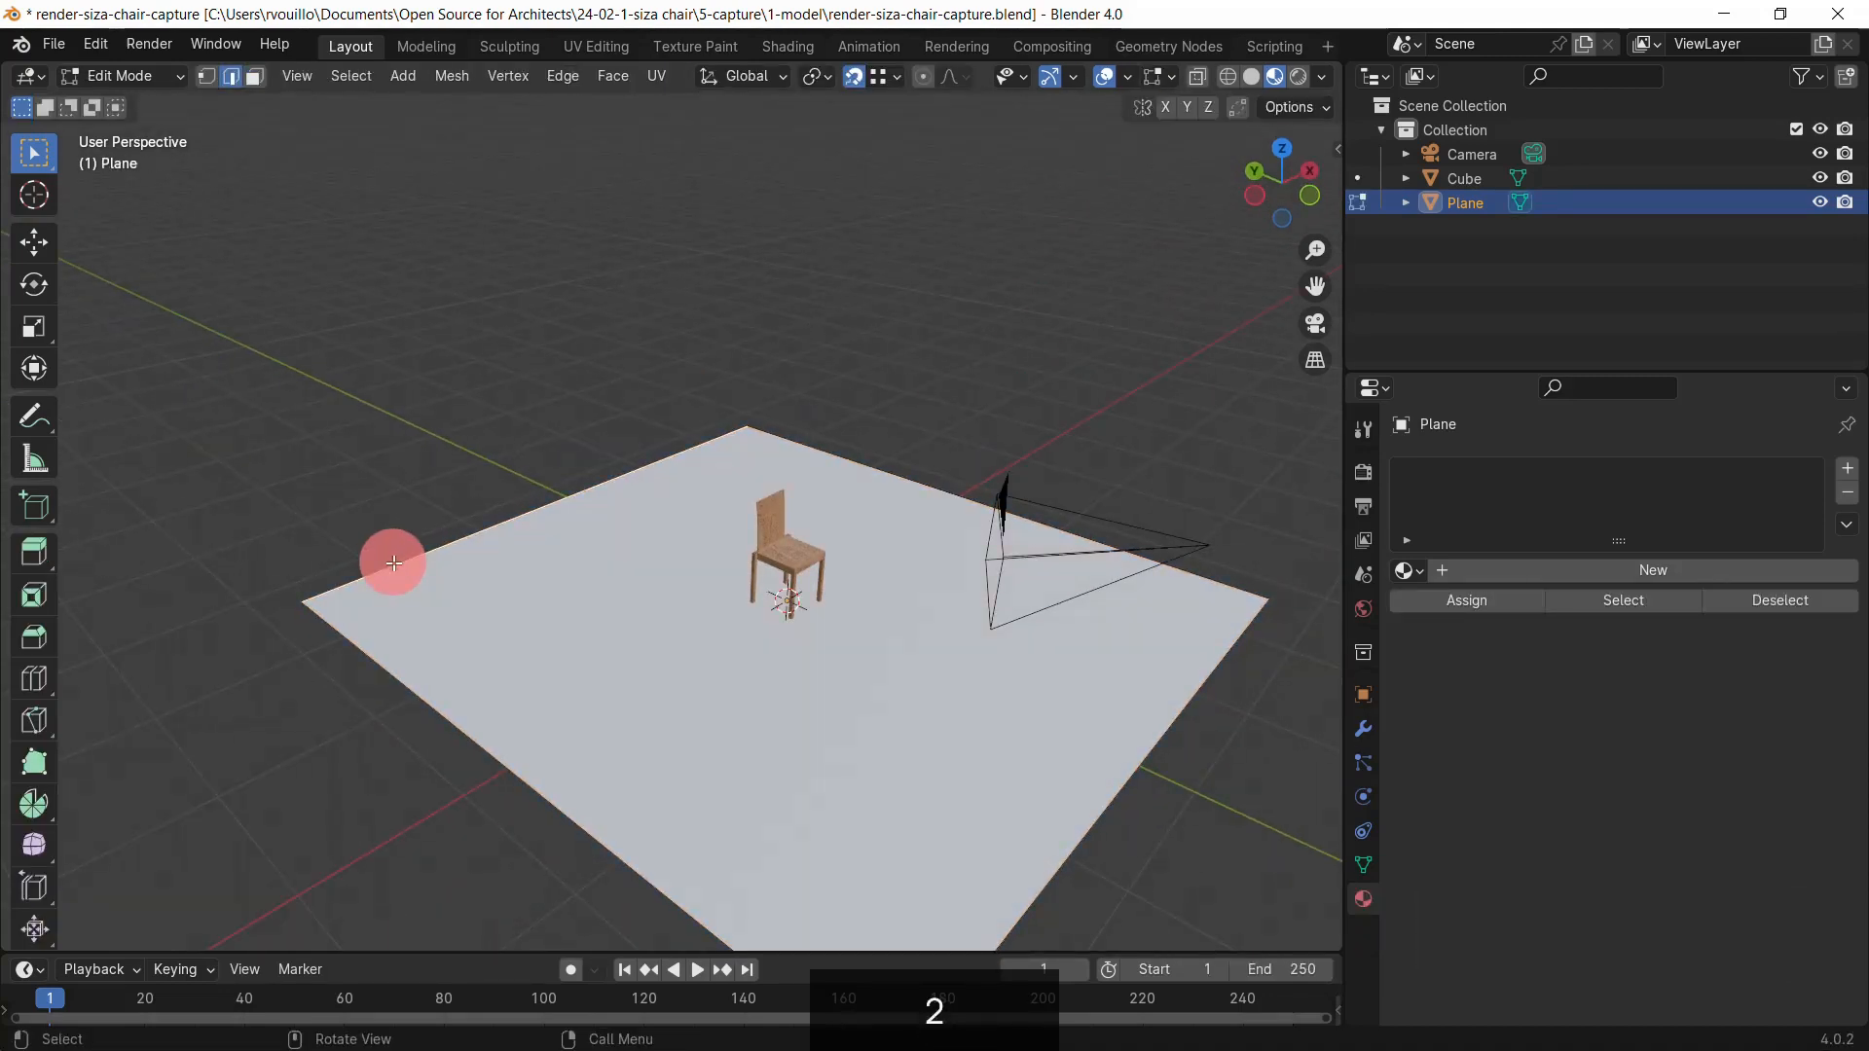
{"action": "left_click", "coordinate": [394, 562]}
{"action": "middle_click_drag", "start_coordinate": [394, 562], "coordinate": [471, 546]}
{"action": "key", "text": "e"}
{"action": "key", "text": "z"}
{"action": "left_click", "coordinate": [654, 102]}
{"action": "scroll", "coordinate": [472, 545], "scroll_direction": "up", "scroll_amount": 2}
Step: Bevel the edge between floor and back wall with 8 segments and a width of about 0.09 m
{"action": "left_click", "coordinate": [474, 543]}
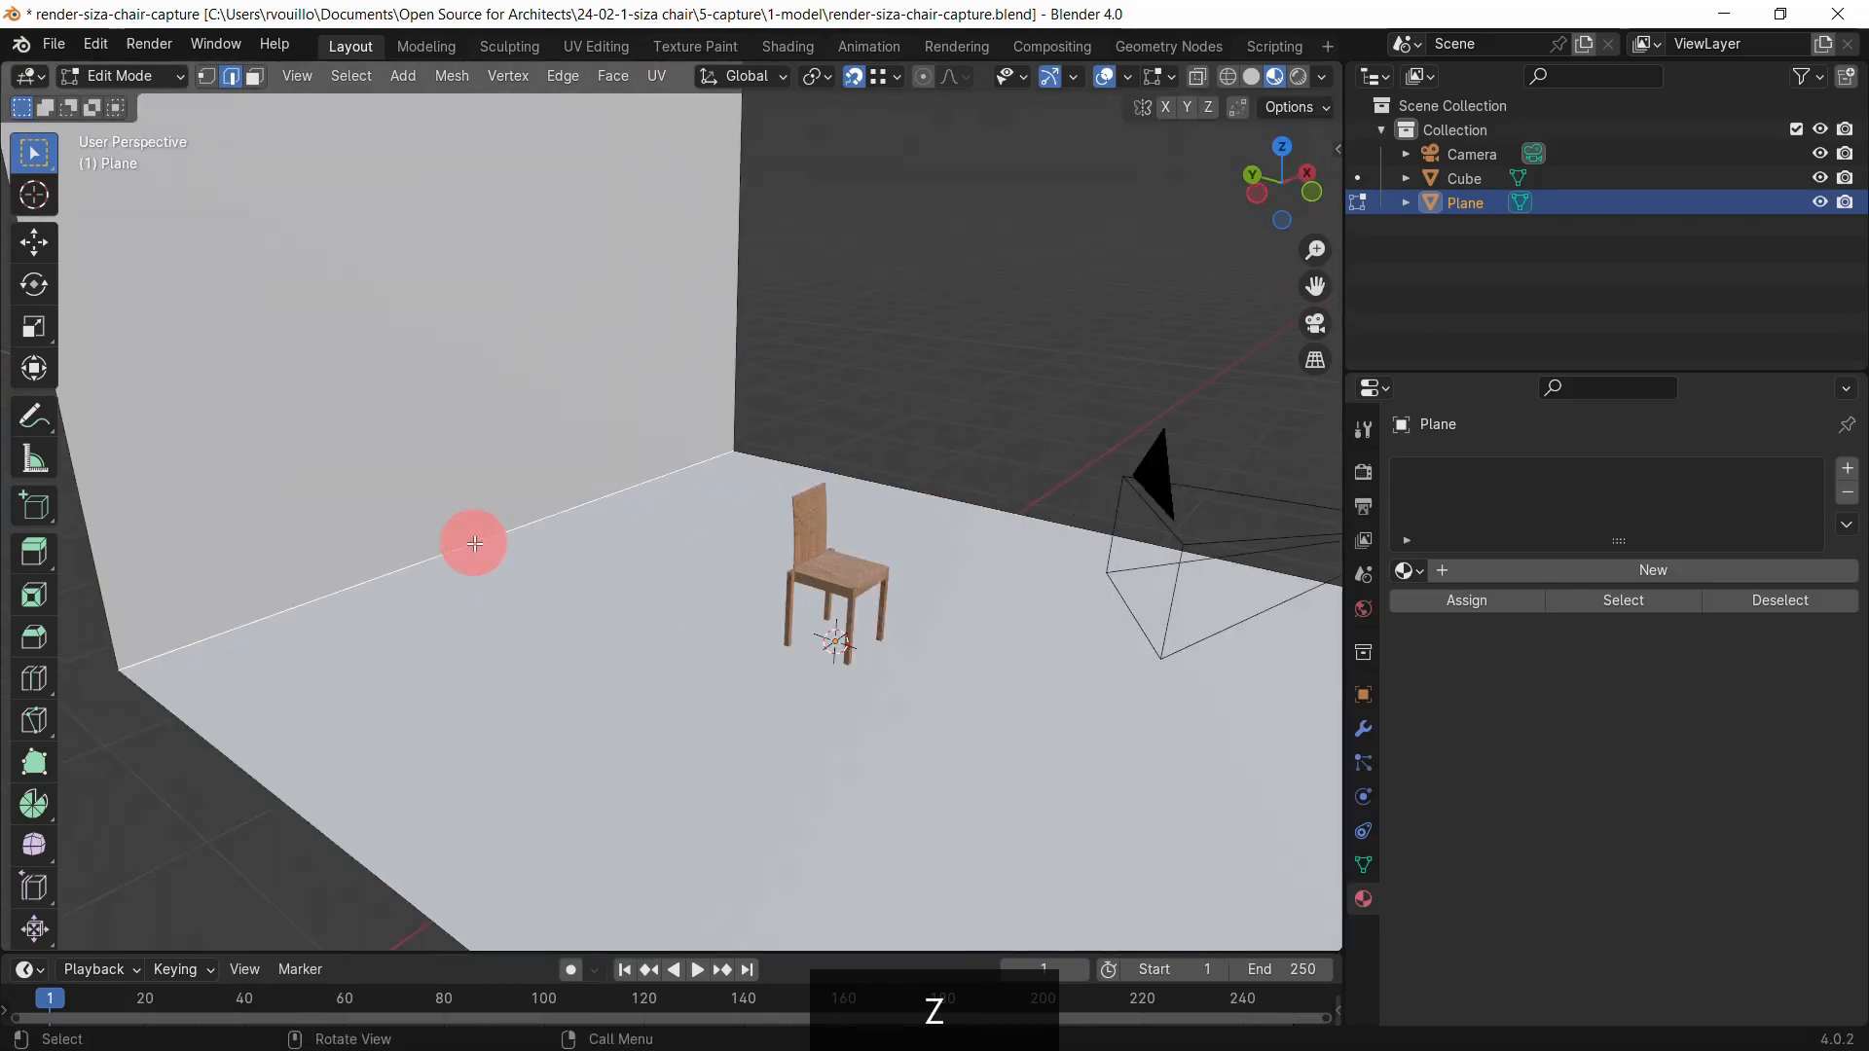
{"action": "left_click", "coordinate": [580, 74]}
{"action": "left_click", "coordinate": [751, 121]}
{"action": "left_click", "coordinate": [541, 583]}
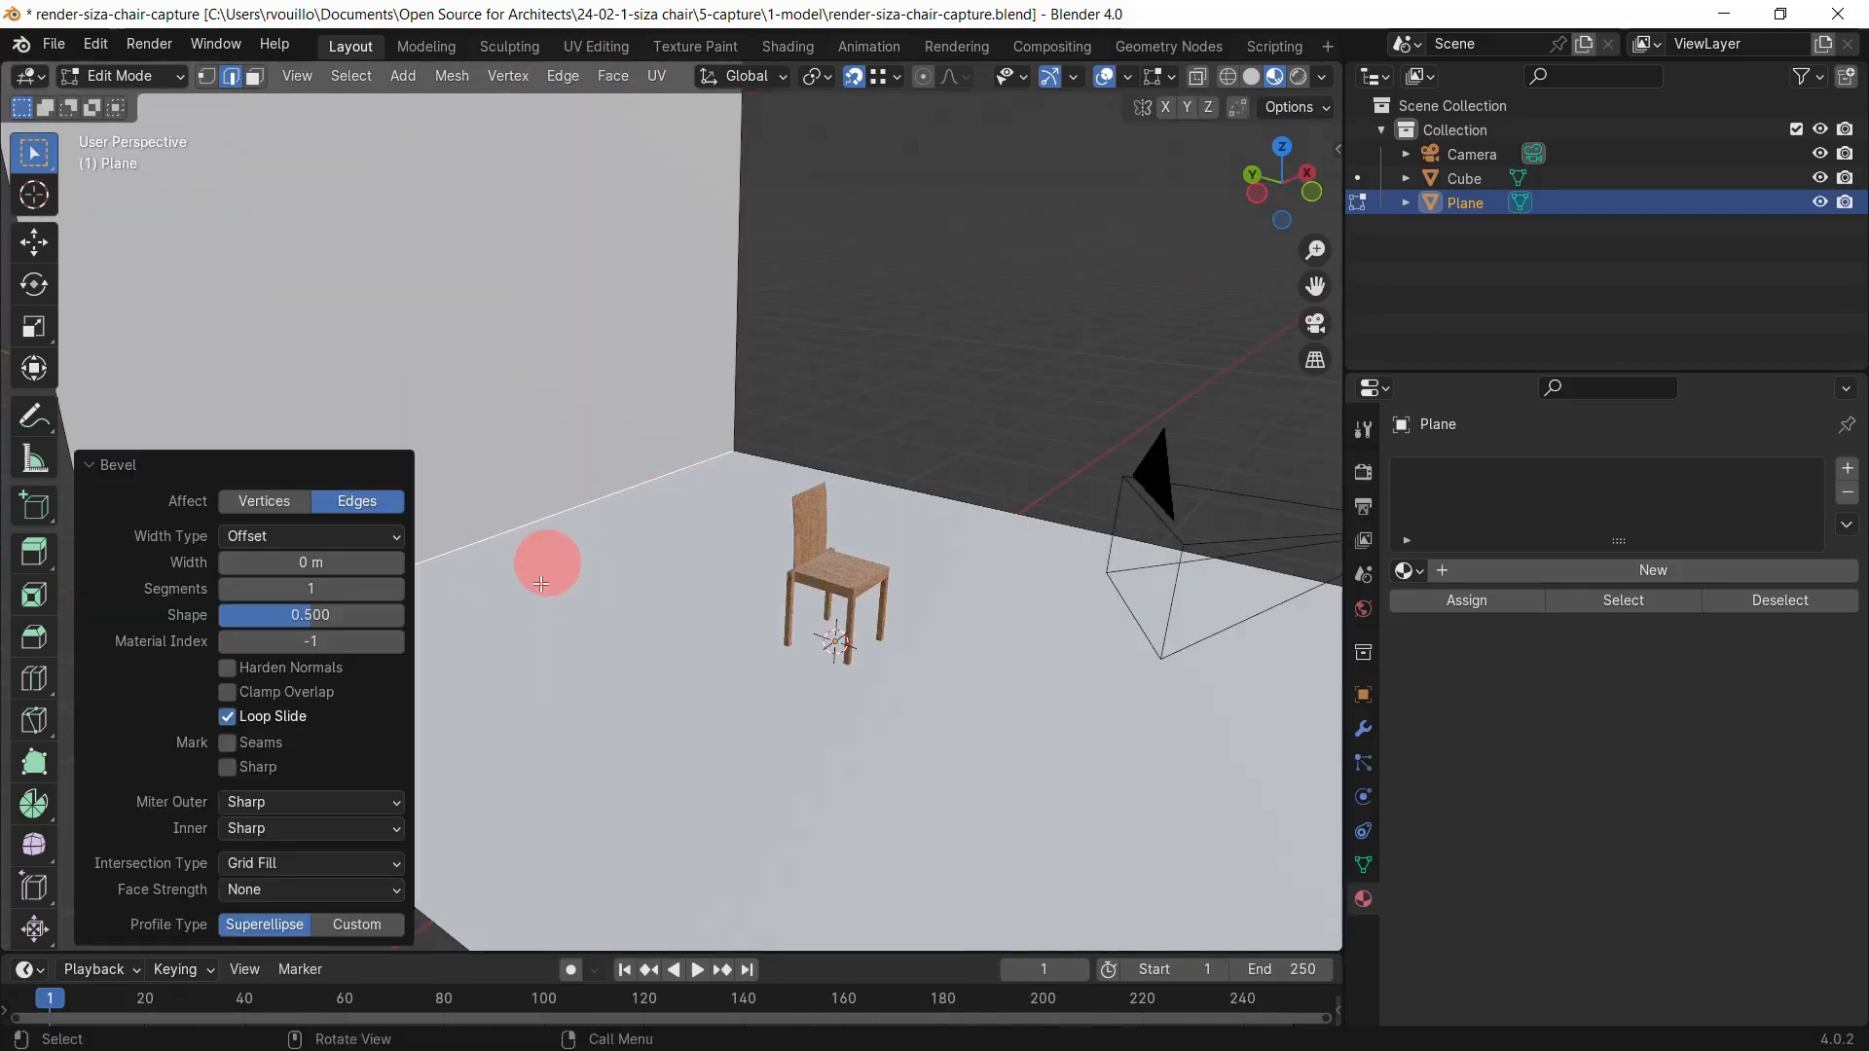
{"action": "middle_click_drag", "start_coordinate": [656, 630], "coordinate": [963, 601]}
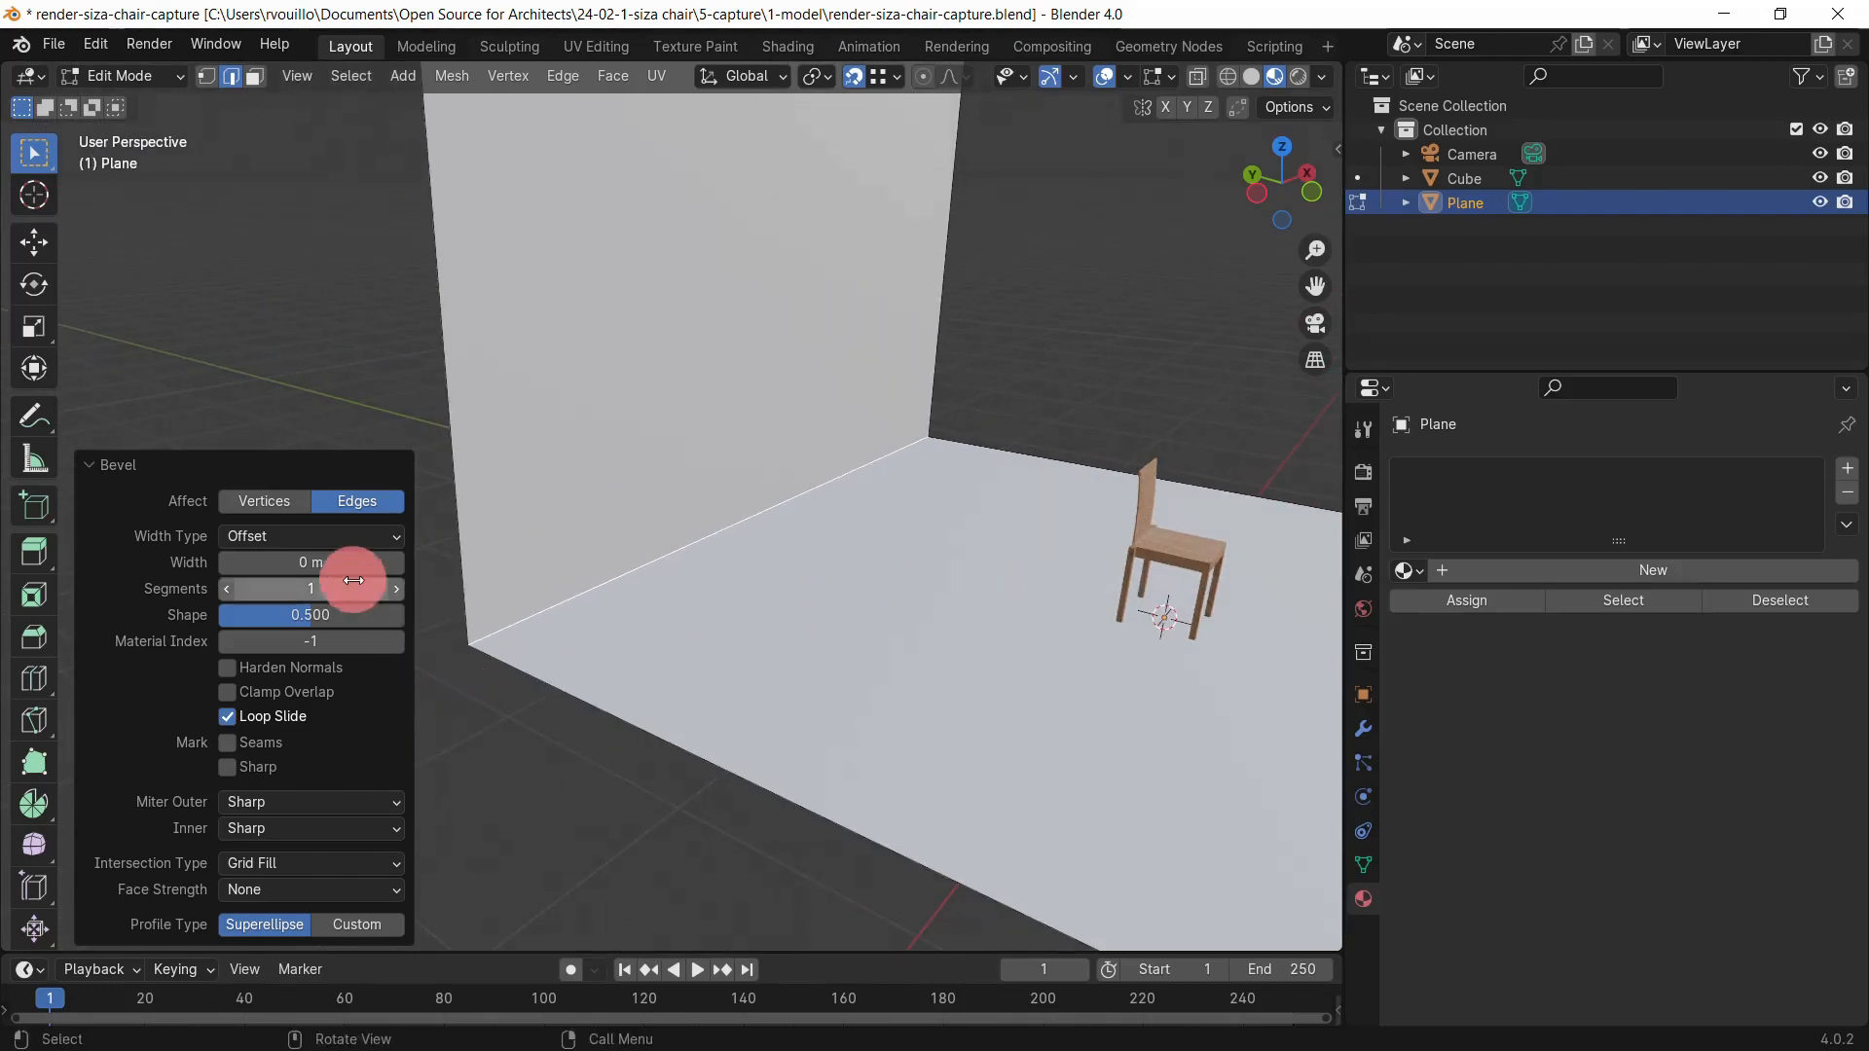
{"action": "left_click_drag", "start_coordinate": [326, 590], "coordinate": [380, 591]}
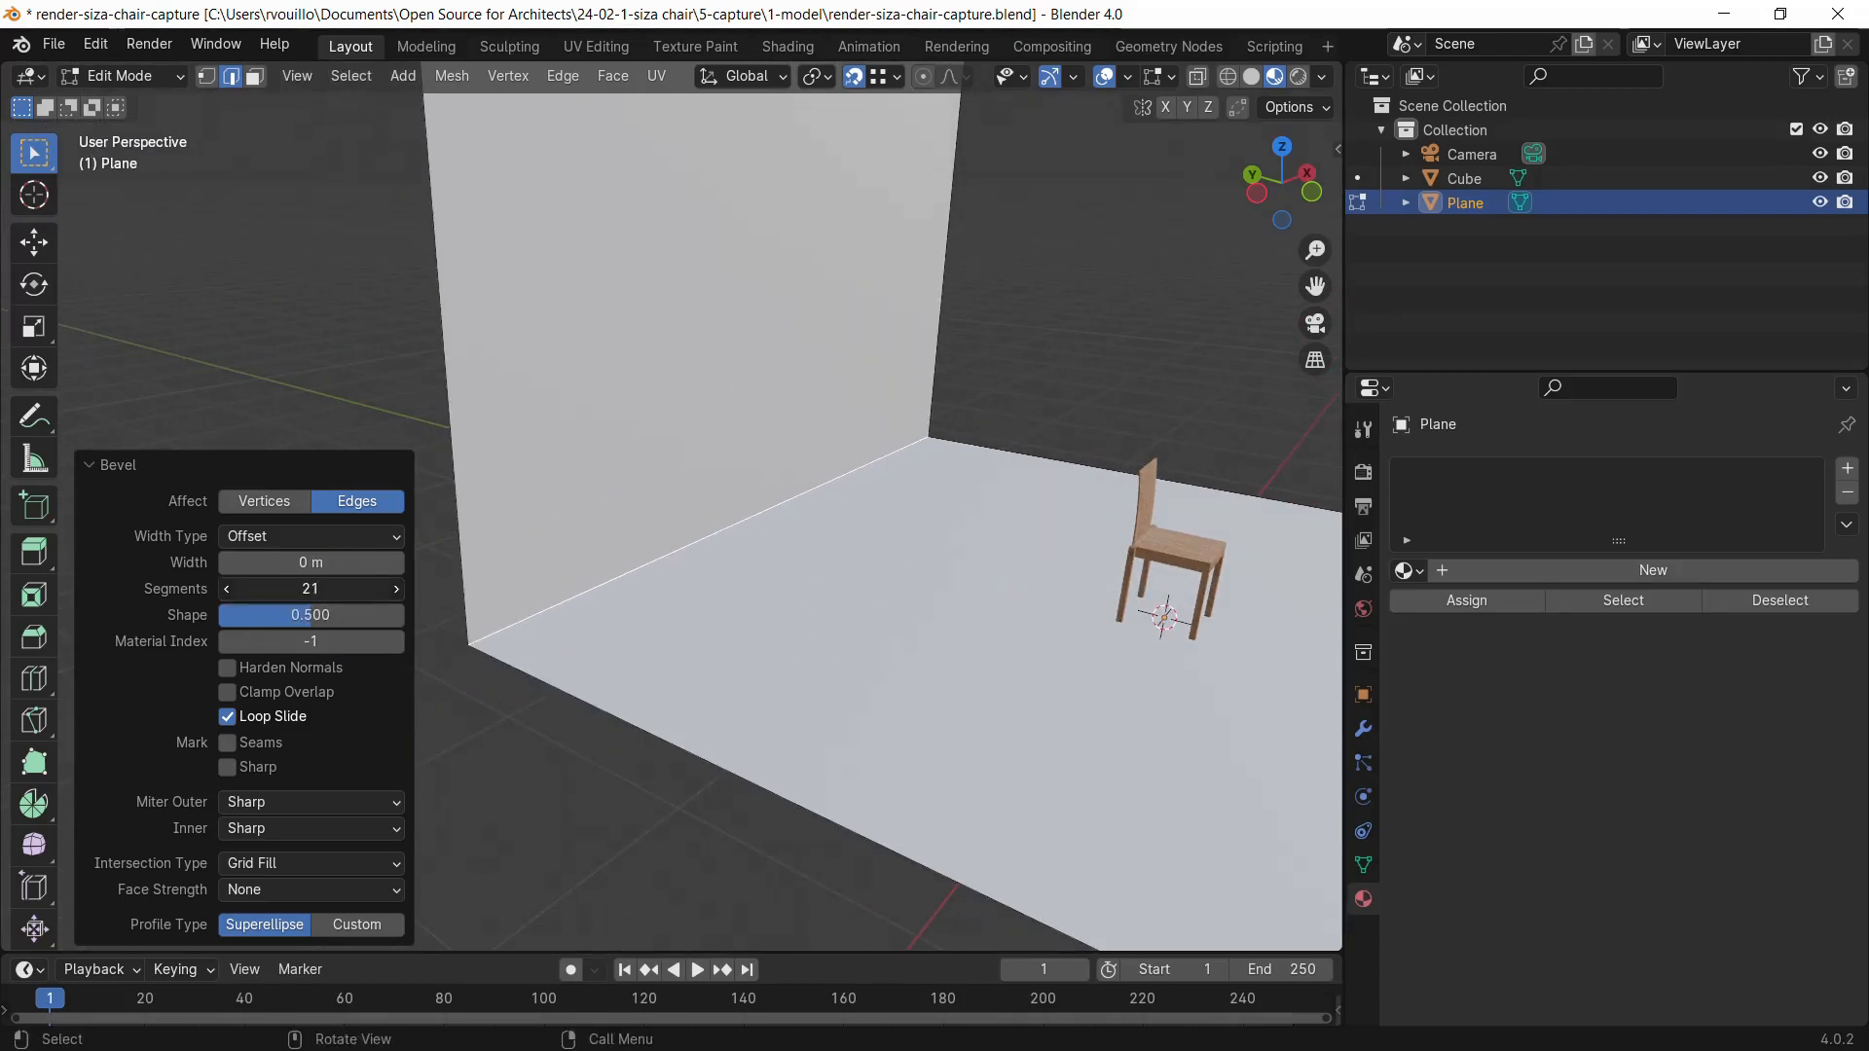
{"action": "left_click", "coordinate": [352, 588]}
{"action": "type", "text": "8"}
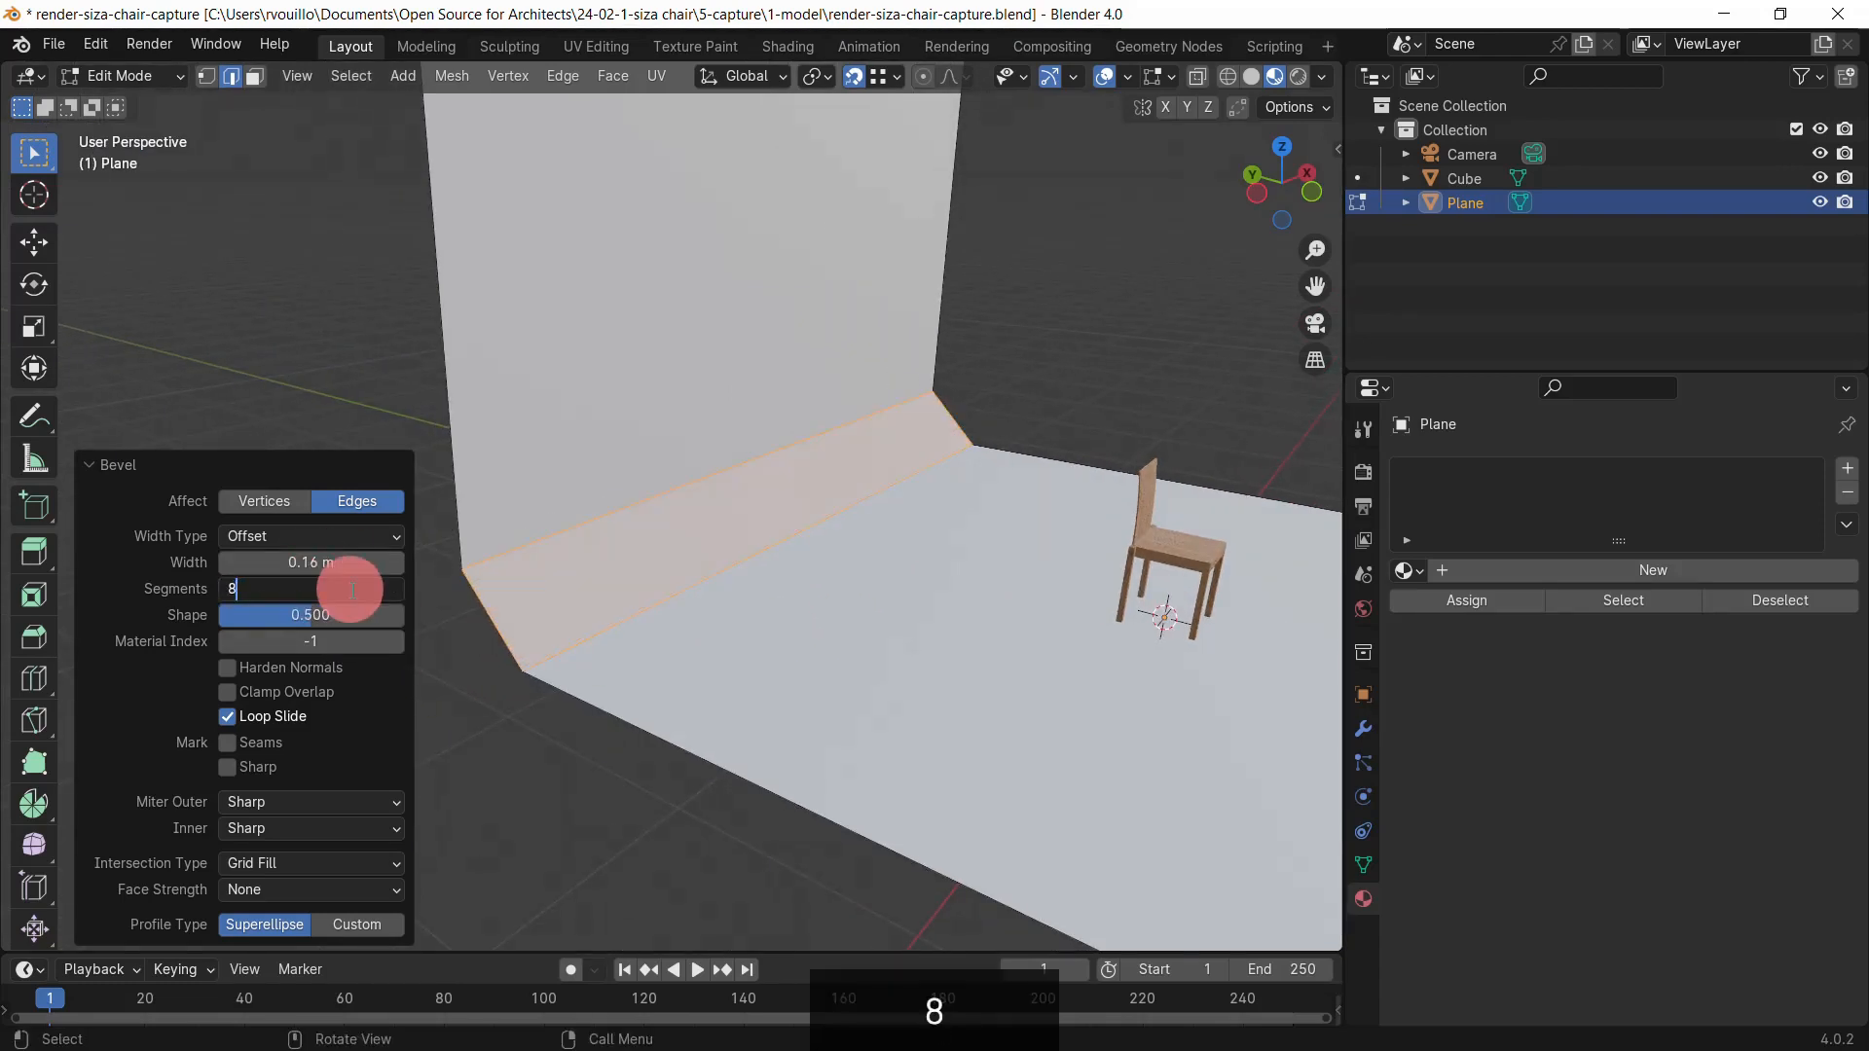
{"action": "left_click", "coordinate": [434, 710]}
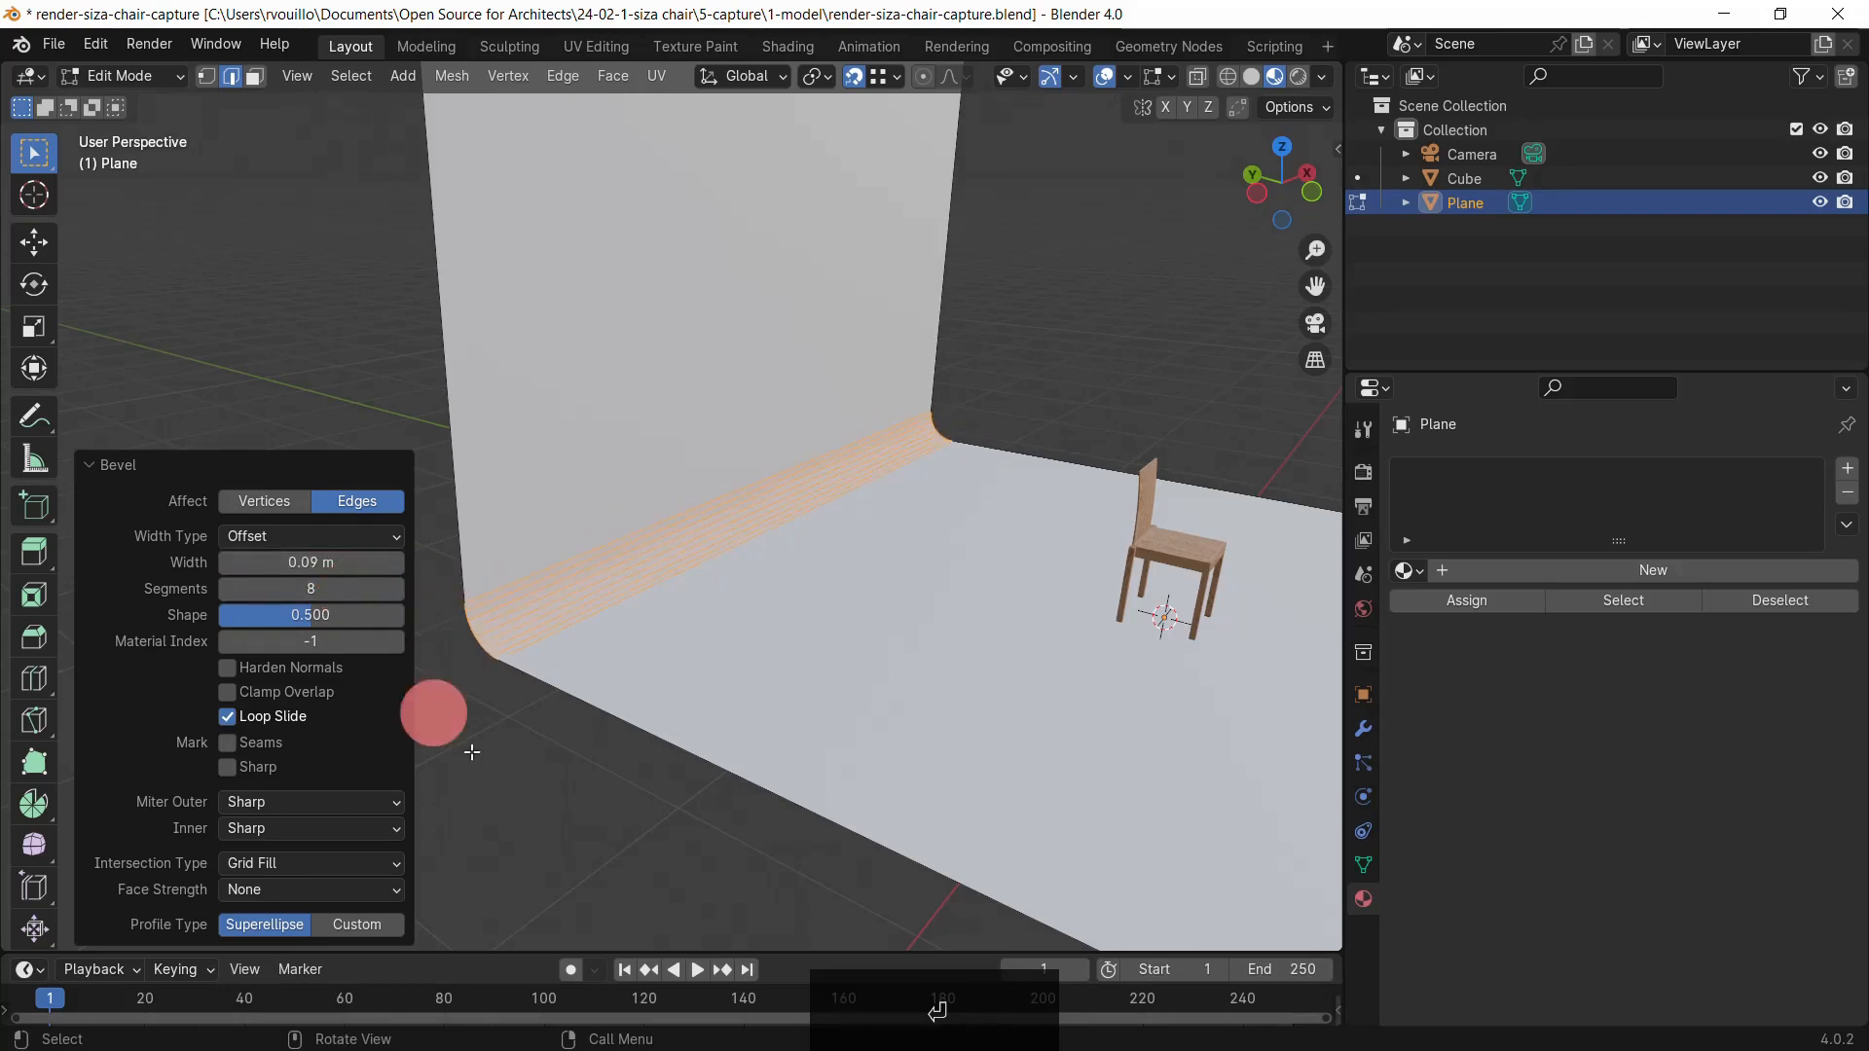
{"action": "middle_click_drag", "start_coordinate": [584, 720], "coordinate": [380, 626]}
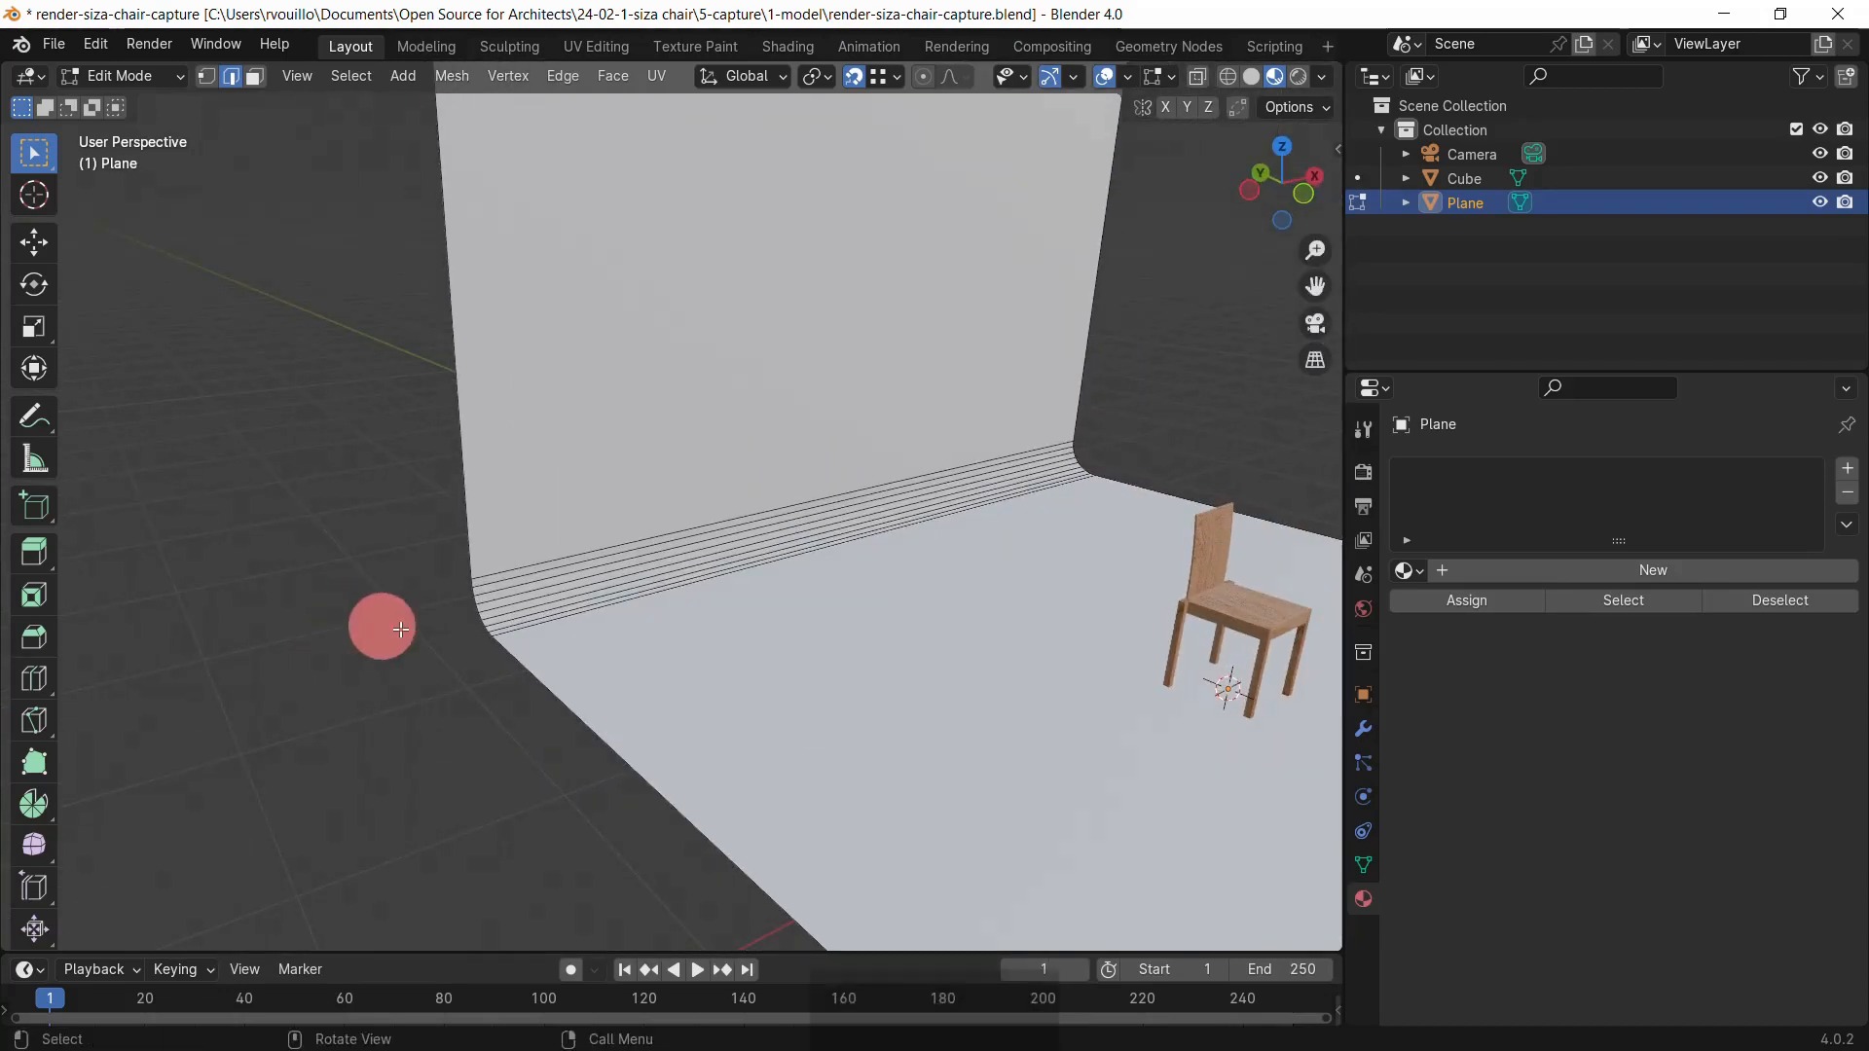
Step: Leave mesh editing and shade the backdrop plane smooth
{"action": "key", "text": "Tab"}
{"action": "right_click", "coordinate": [763, 563]}
{"action": "left_click", "coordinate": [756, 563]}
{"action": "scroll", "coordinate": [749, 614], "scroll_direction": "down", "scroll_amount": 5}
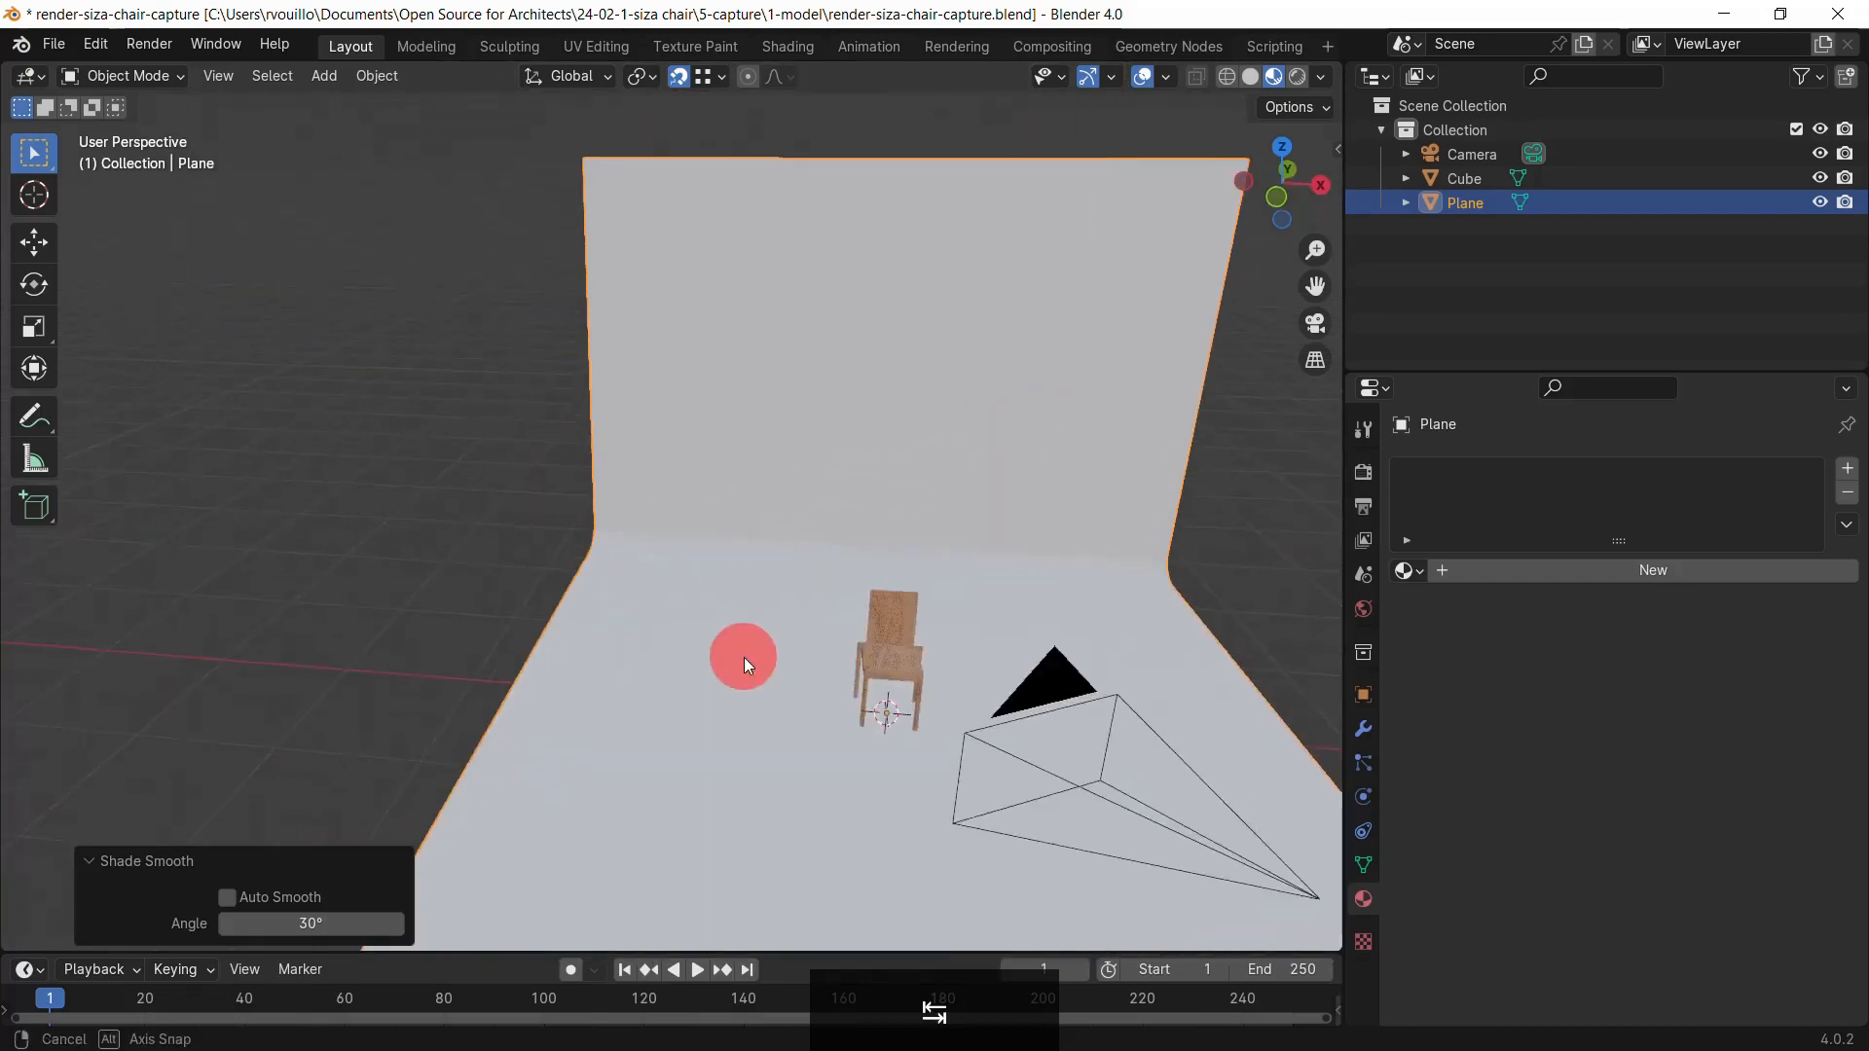
Step: In top view, copy the camera's Z rotation of 29.496° to the backdrop plane so the two align
{"action": "key", "text": "KP_7"}
{"action": "scroll", "coordinate": [738, 615], "scroll_direction": "down", "scroll_amount": 2}
{"action": "scroll", "coordinate": [768, 652], "scroll_direction": "up", "scroll_amount": 2}
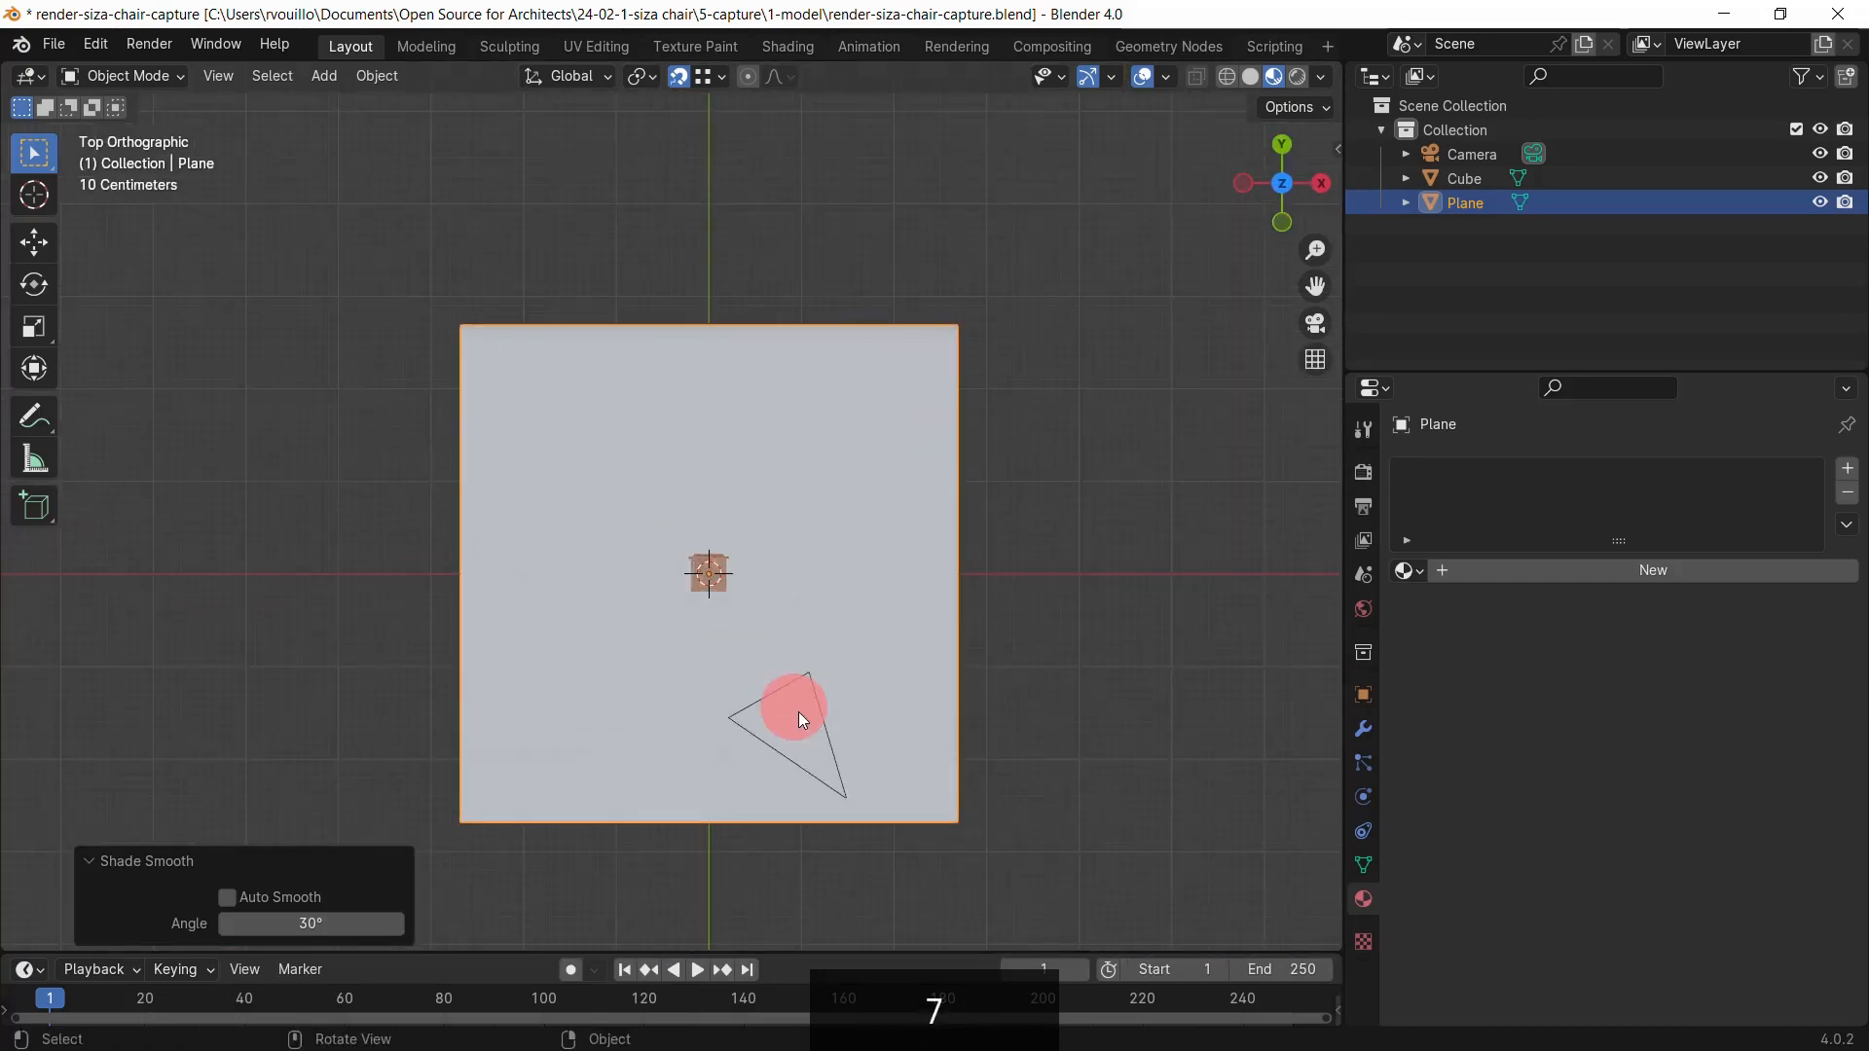
{"action": "left_click", "coordinate": [823, 720]}
{"action": "key", "text": "n"}
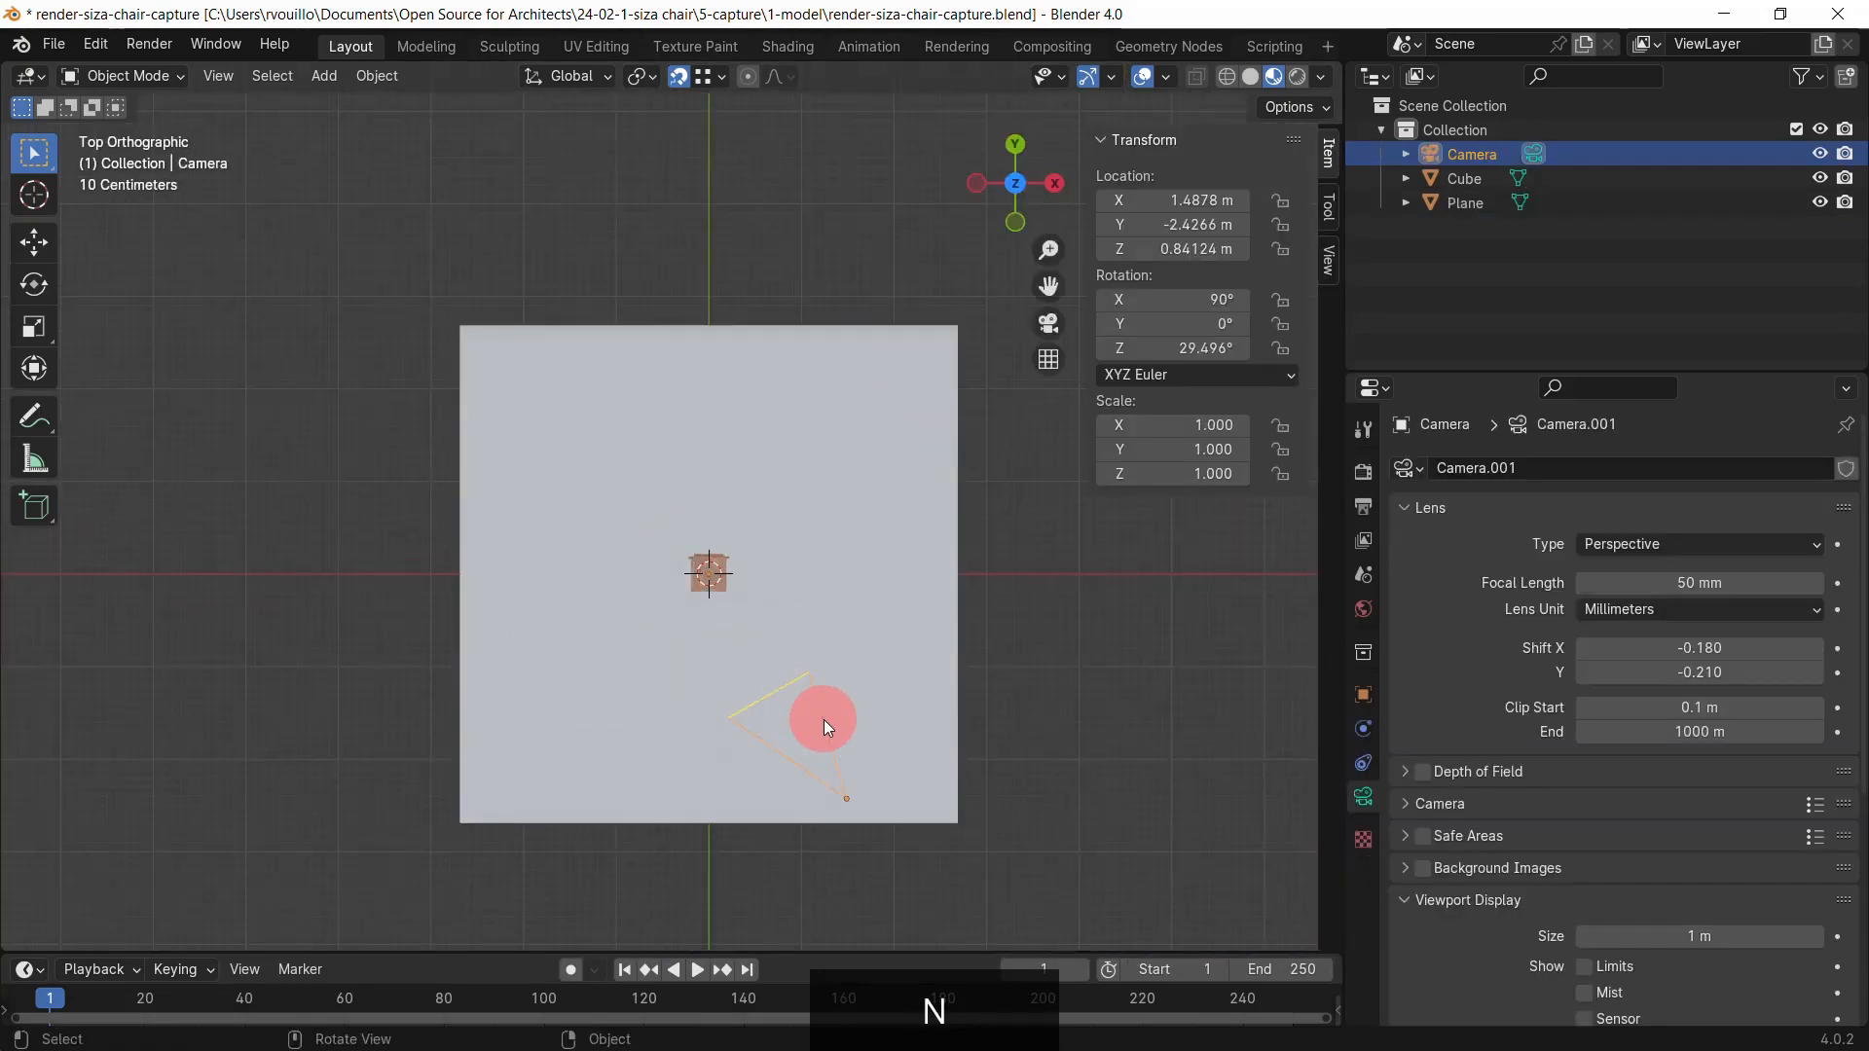
{"action": "double_click", "coordinate": [1175, 347]}
{"action": "key", "text": "ctrl+c"}
{"action": "left_click", "coordinate": [970, 470]}
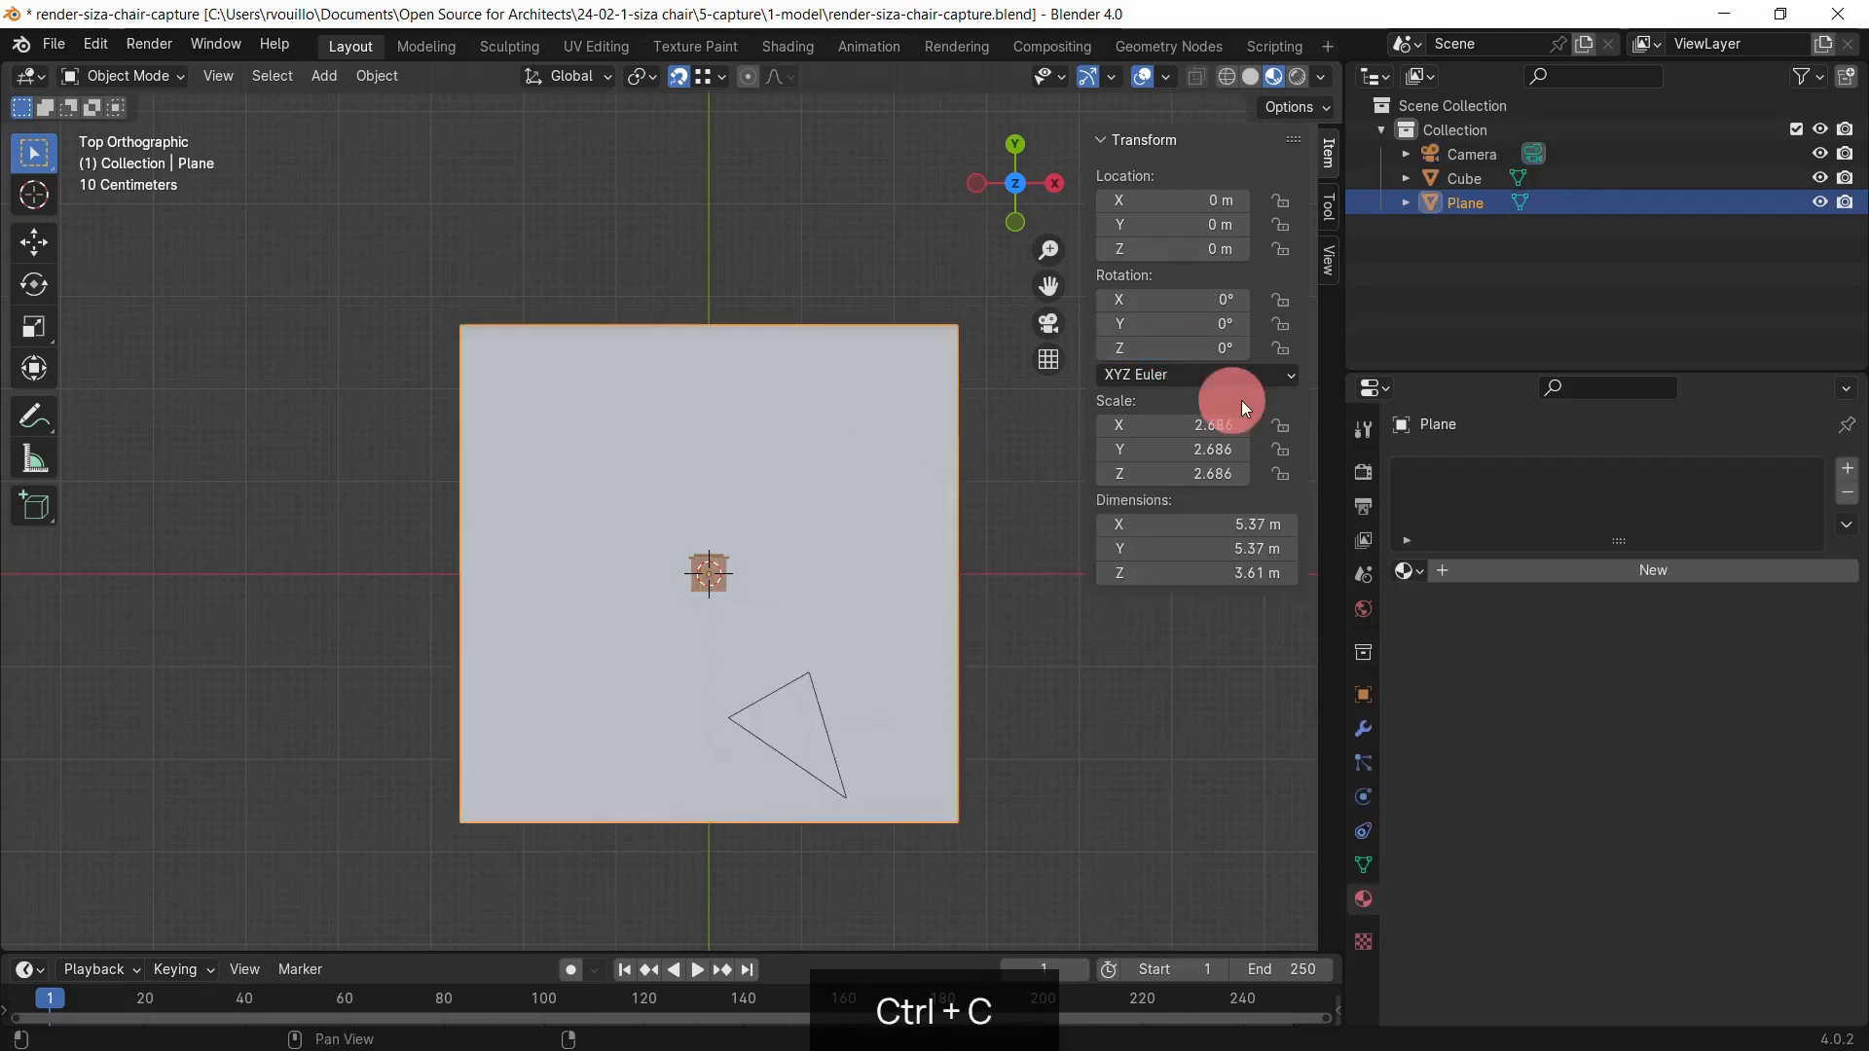
{"action": "key", "text": "ctrl+v"}
{"action": "key", "text": "Return"}
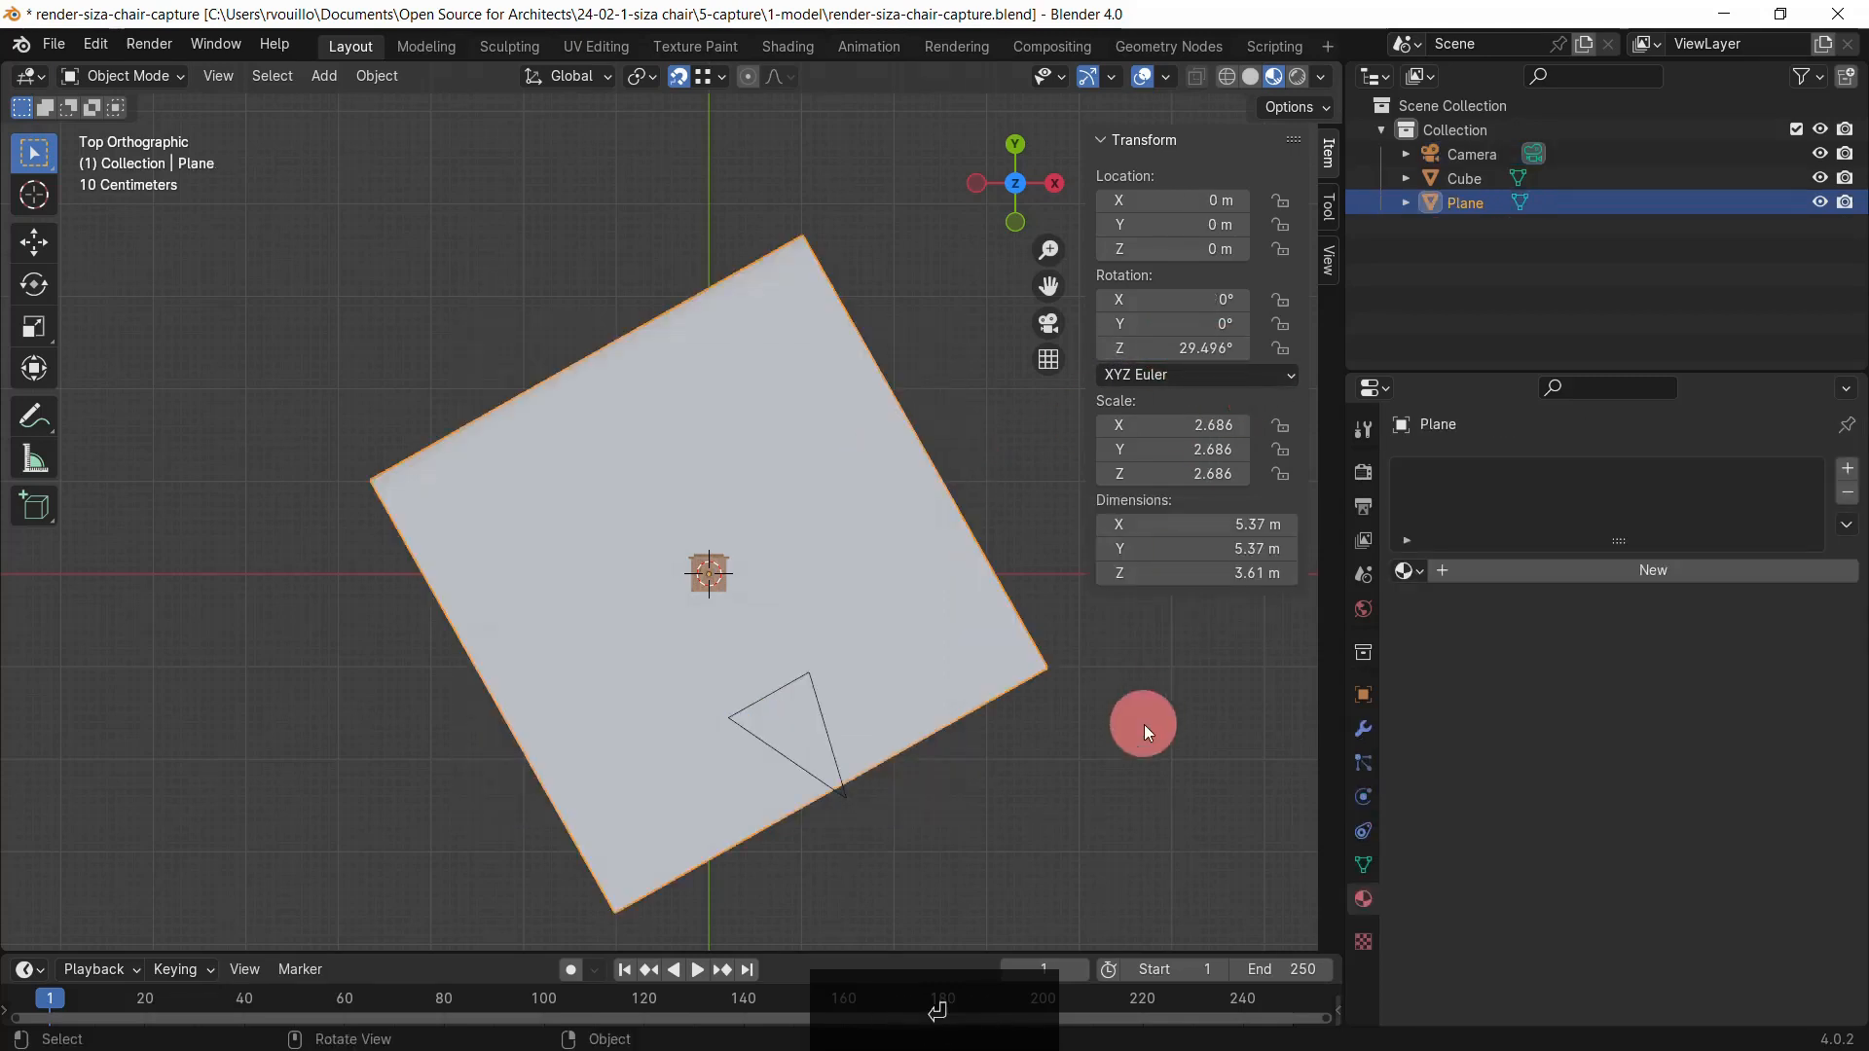
Step: Hide the sidebar and look through the camera with its frame filling the viewport
{"action": "key", "text": "n"}
{"action": "middle_click_drag", "start_coordinate": [1143, 724], "coordinate": [983, 447]}
{"action": "key", "text": "KP_0"}
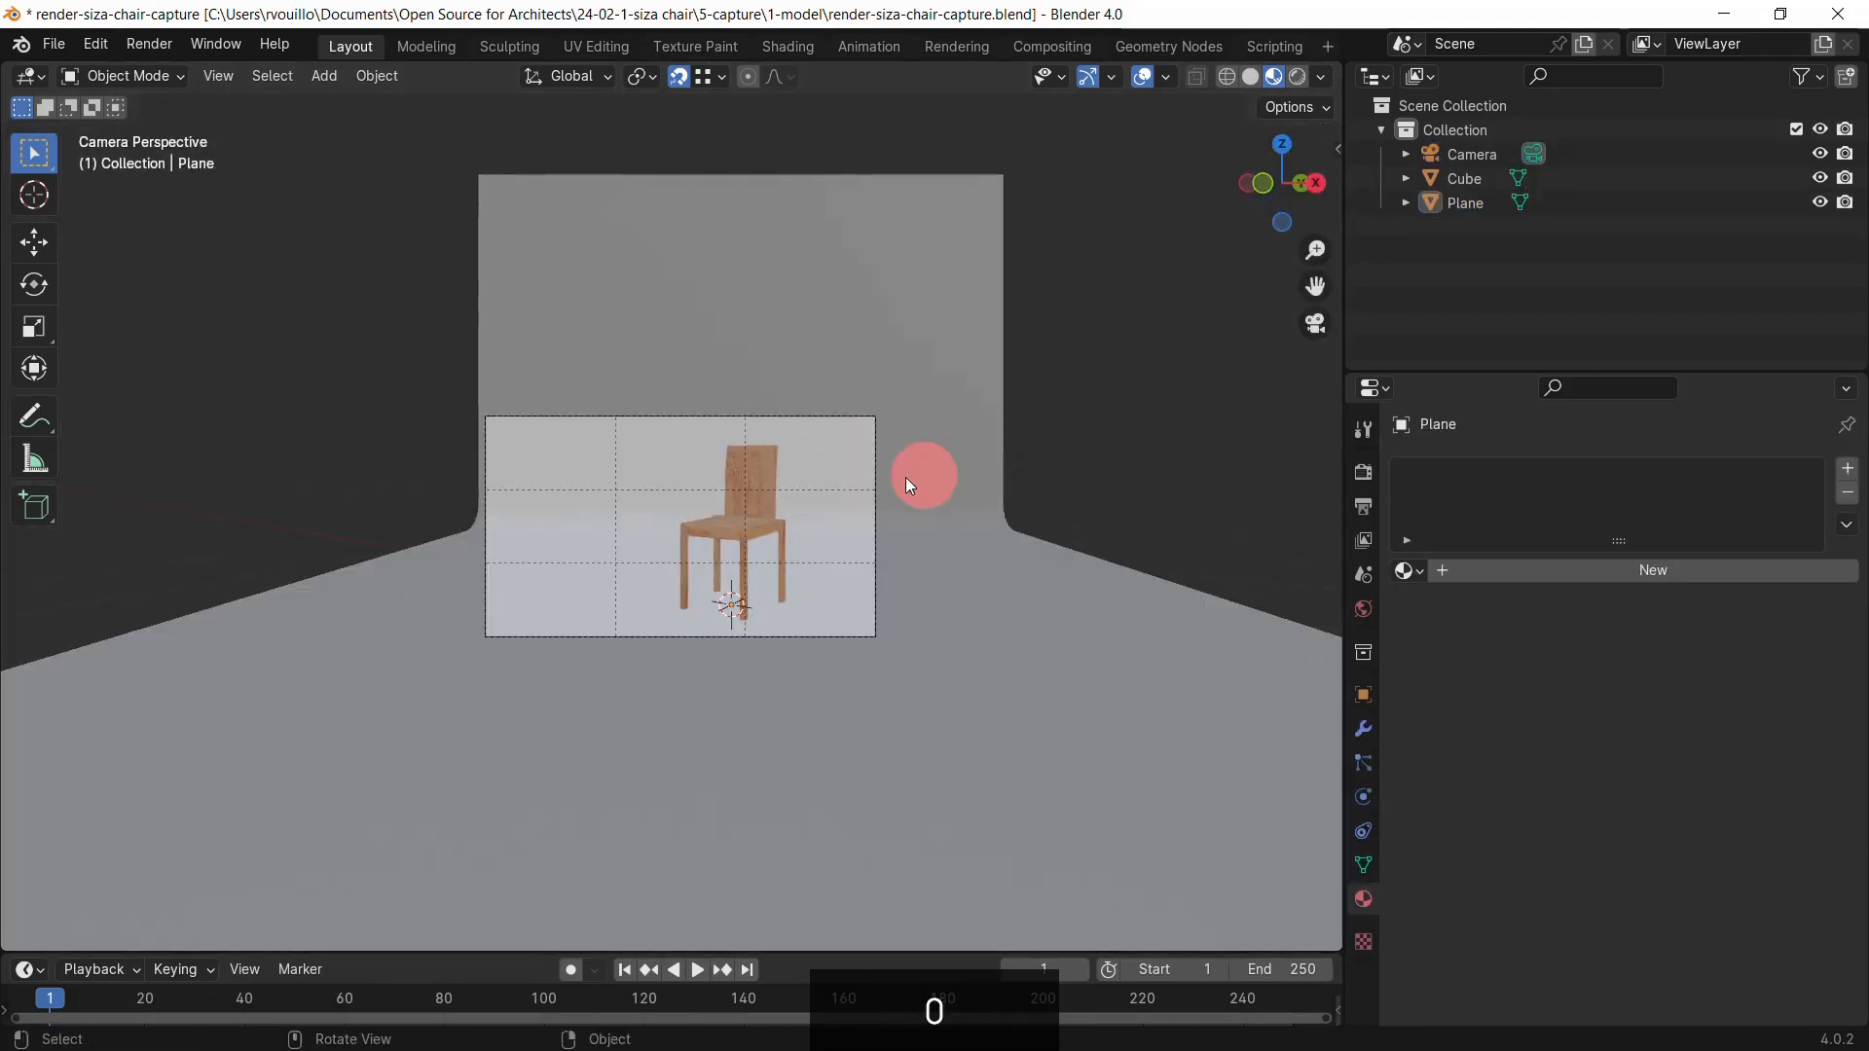
{"action": "scroll", "coordinate": [672, 482], "scroll_direction": "up", "scroll_amount": 5}
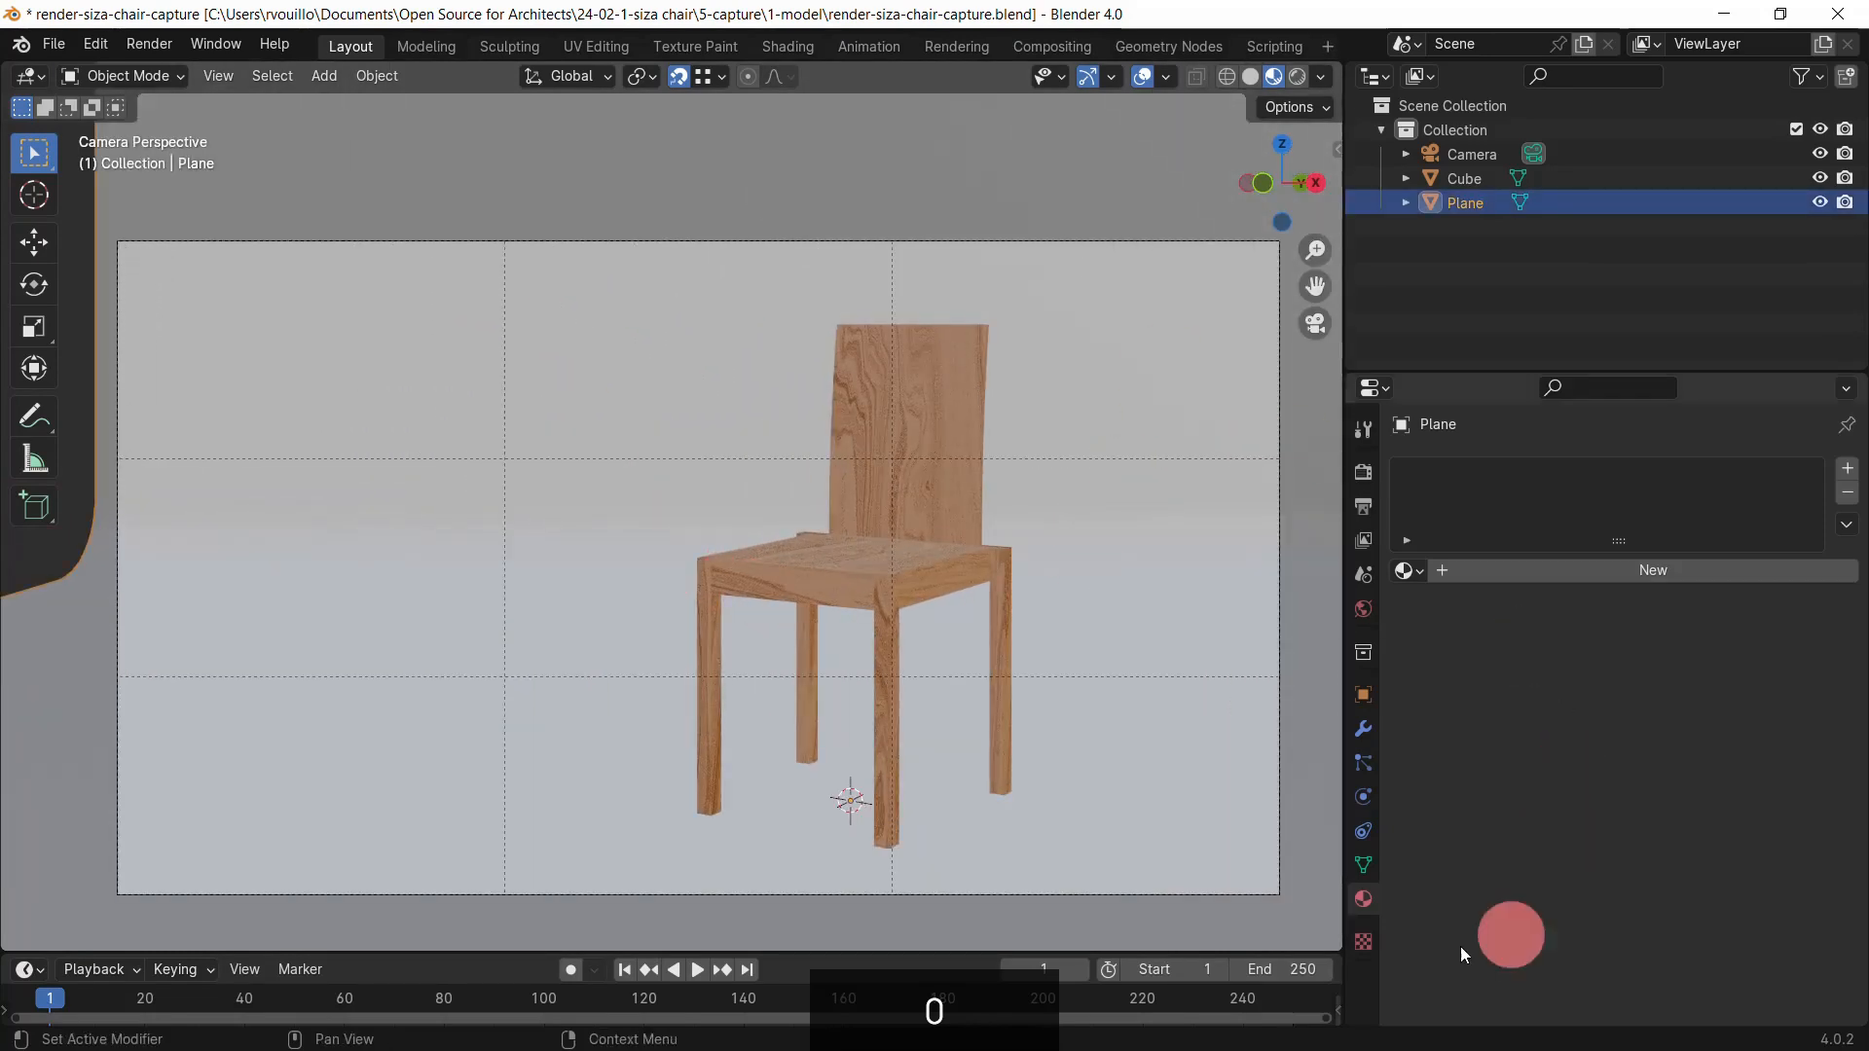
Step: Give the backdrop plane a new material with a light beige base color
{"action": "left_click", "coordinate": [1846, 479]}
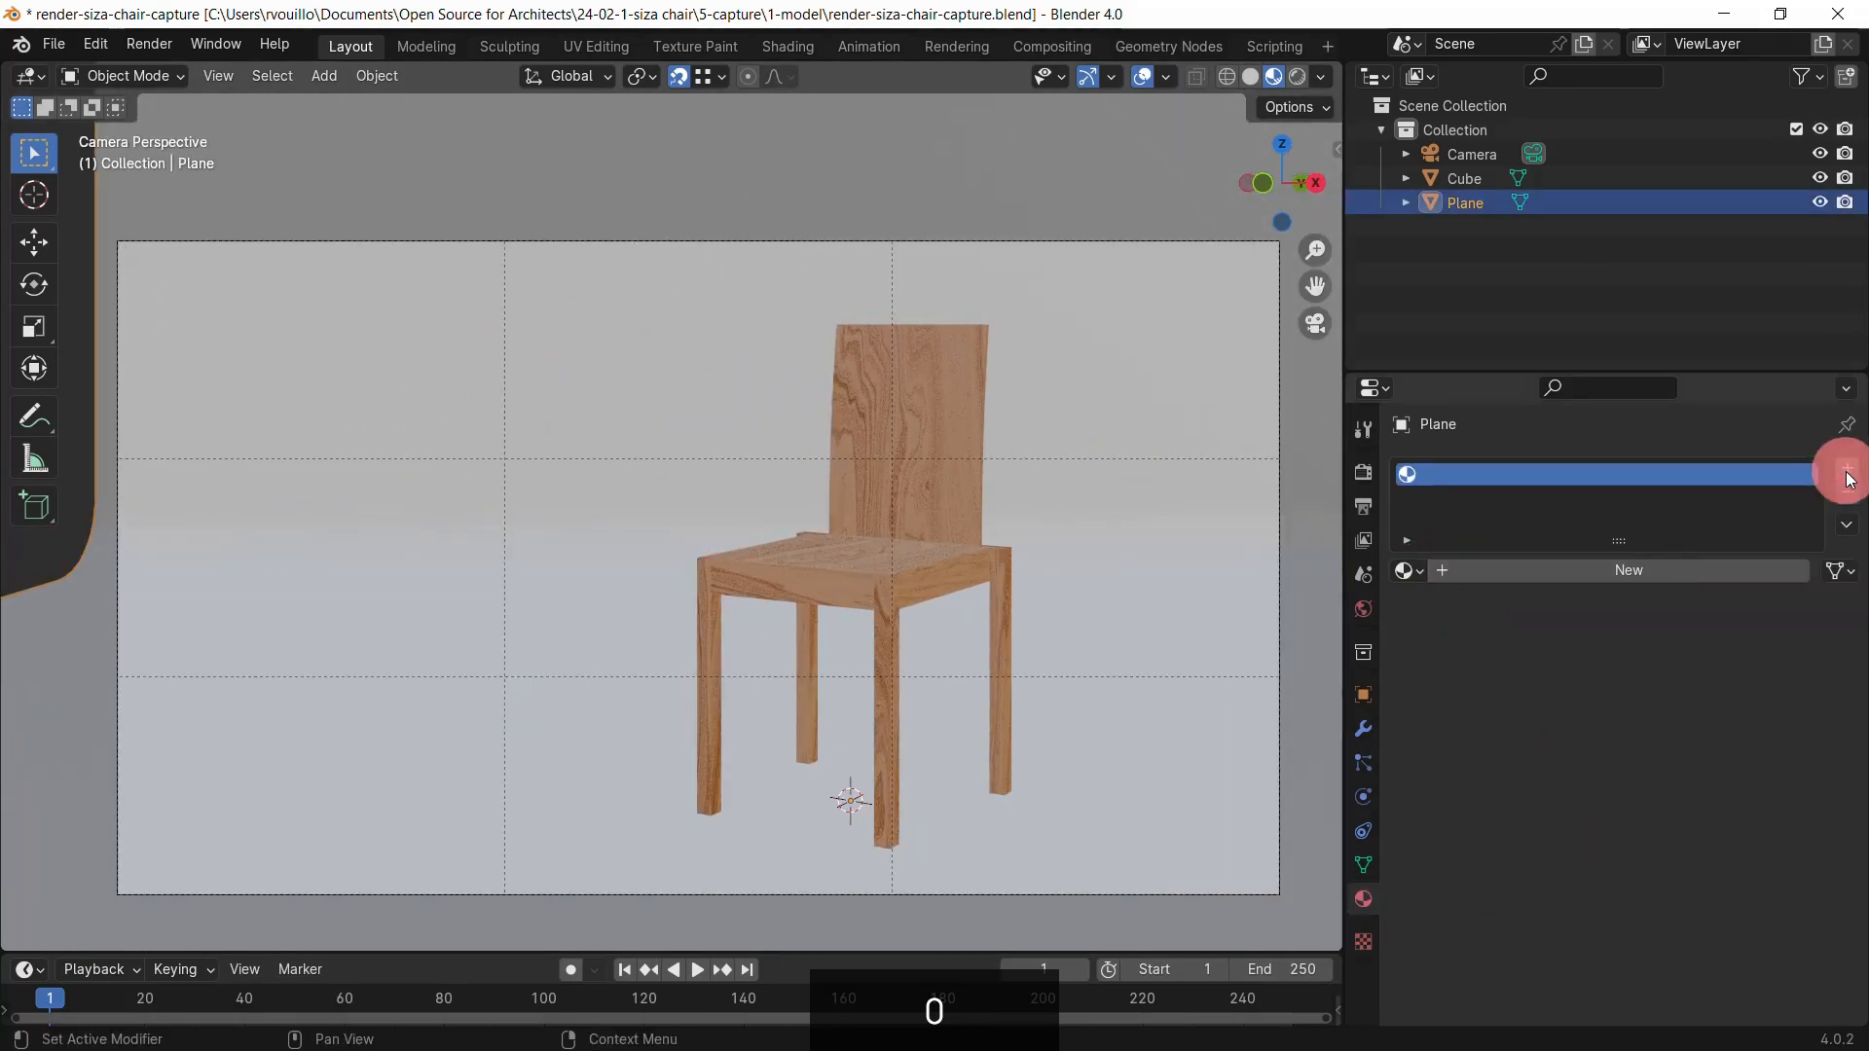
{"action": "left_click", "coordinate": [1625, 572]}
{"action": "left_click", "coordinate": [1643, 765]}
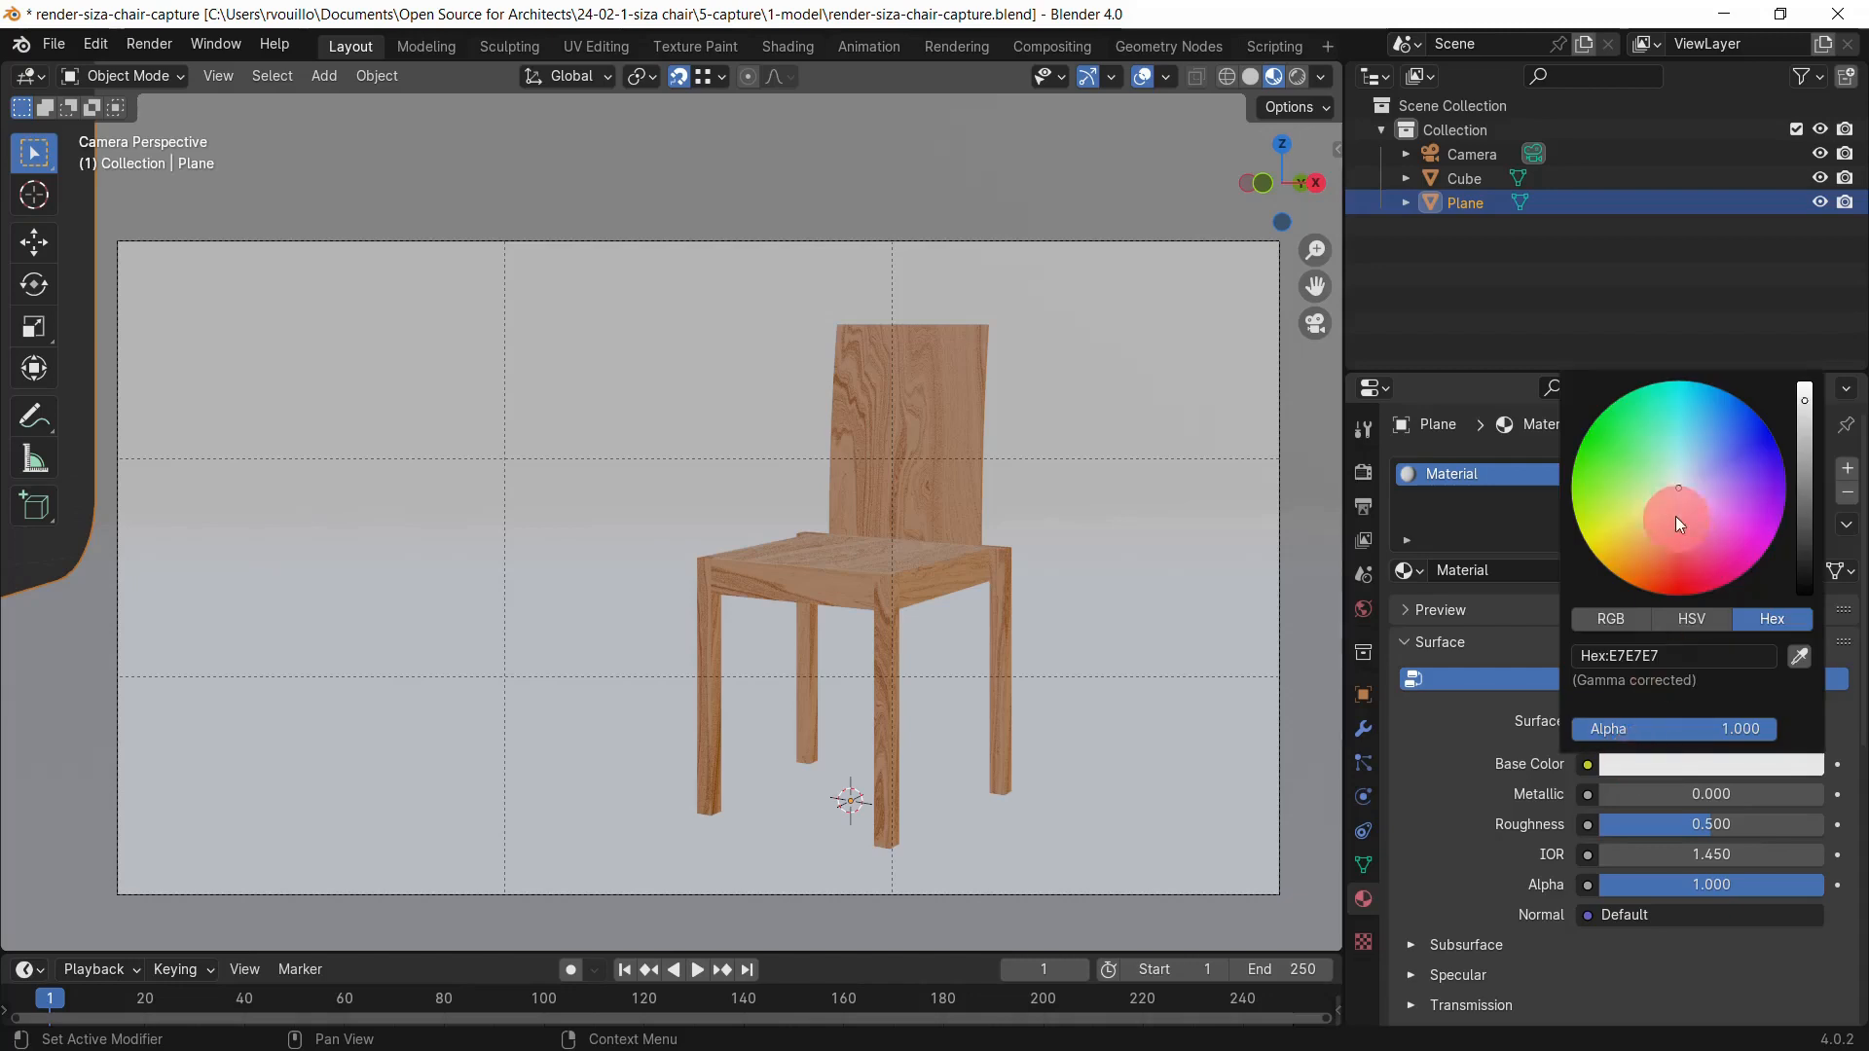
{"action": "left_click", "coordinate": [1668, 500]}
{"action": "left_click", "coordinate": [605, 582]}
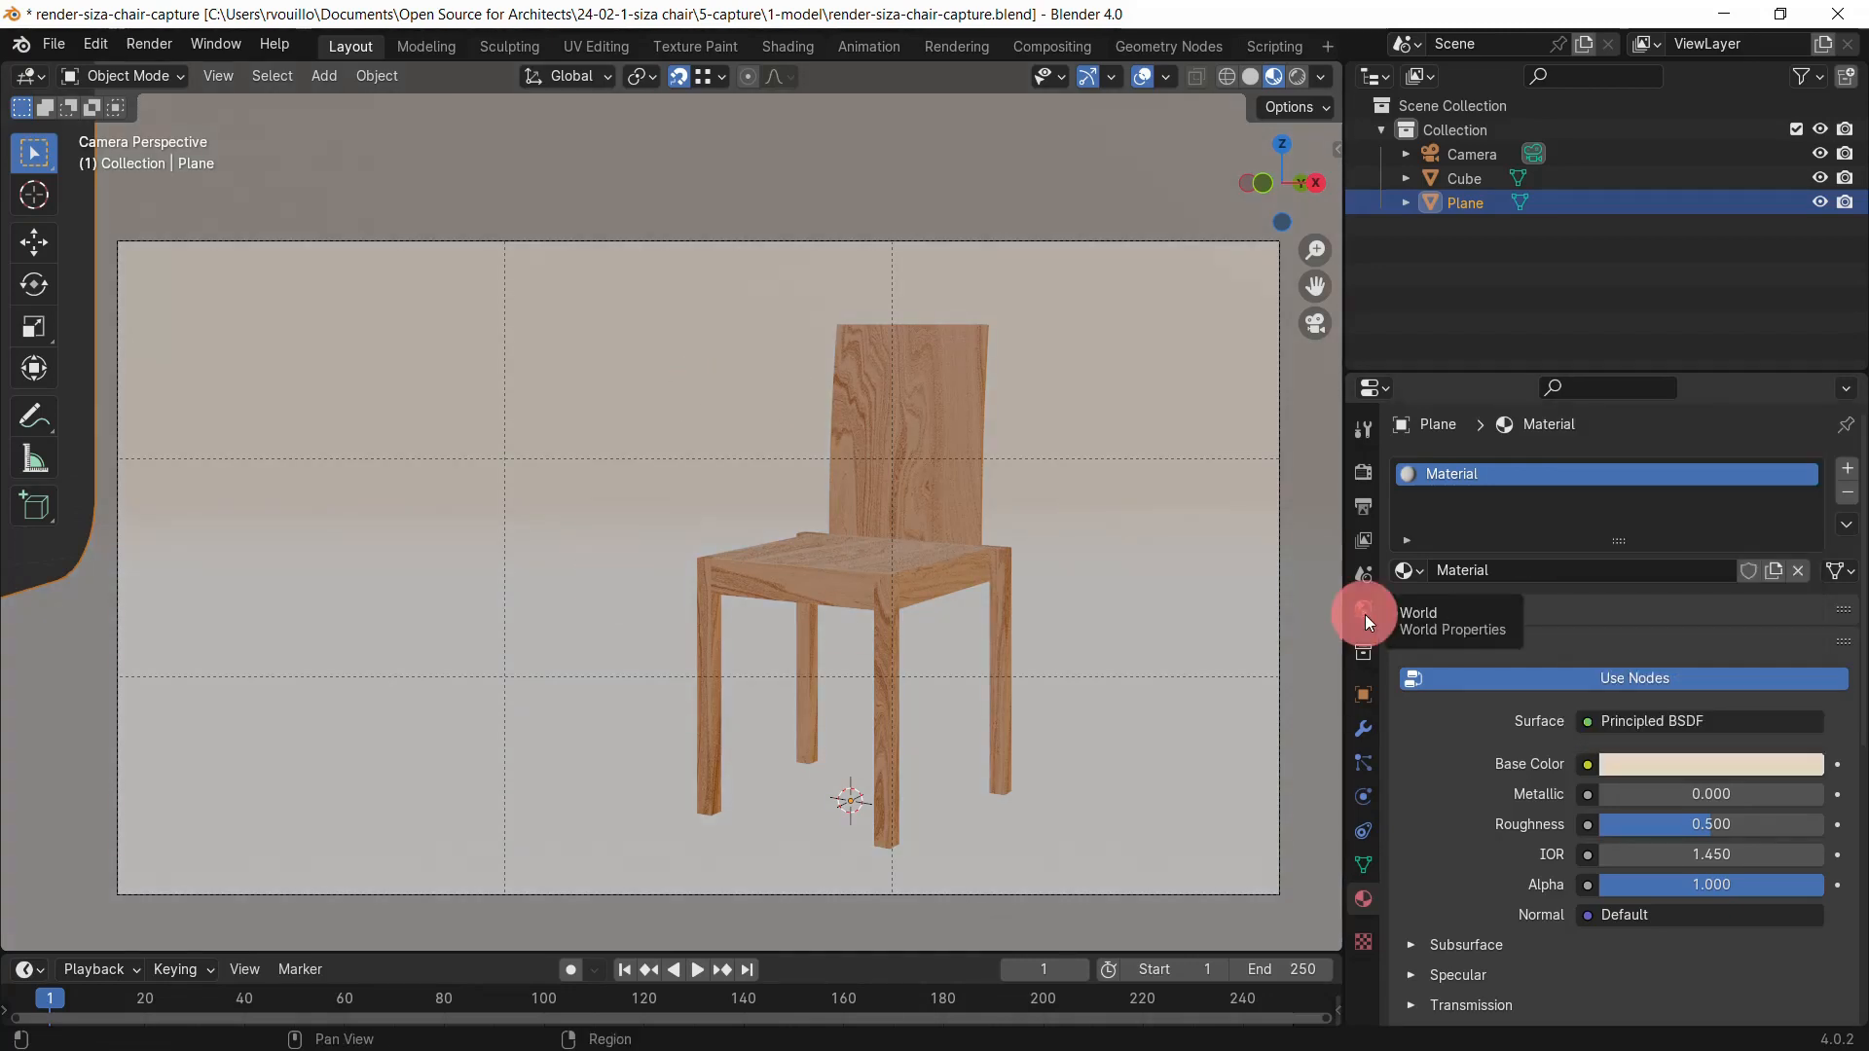
Step: Set the render engine to Cycles and open the world properties
{"action": "left_click", "coordinate": [1363, 472]}
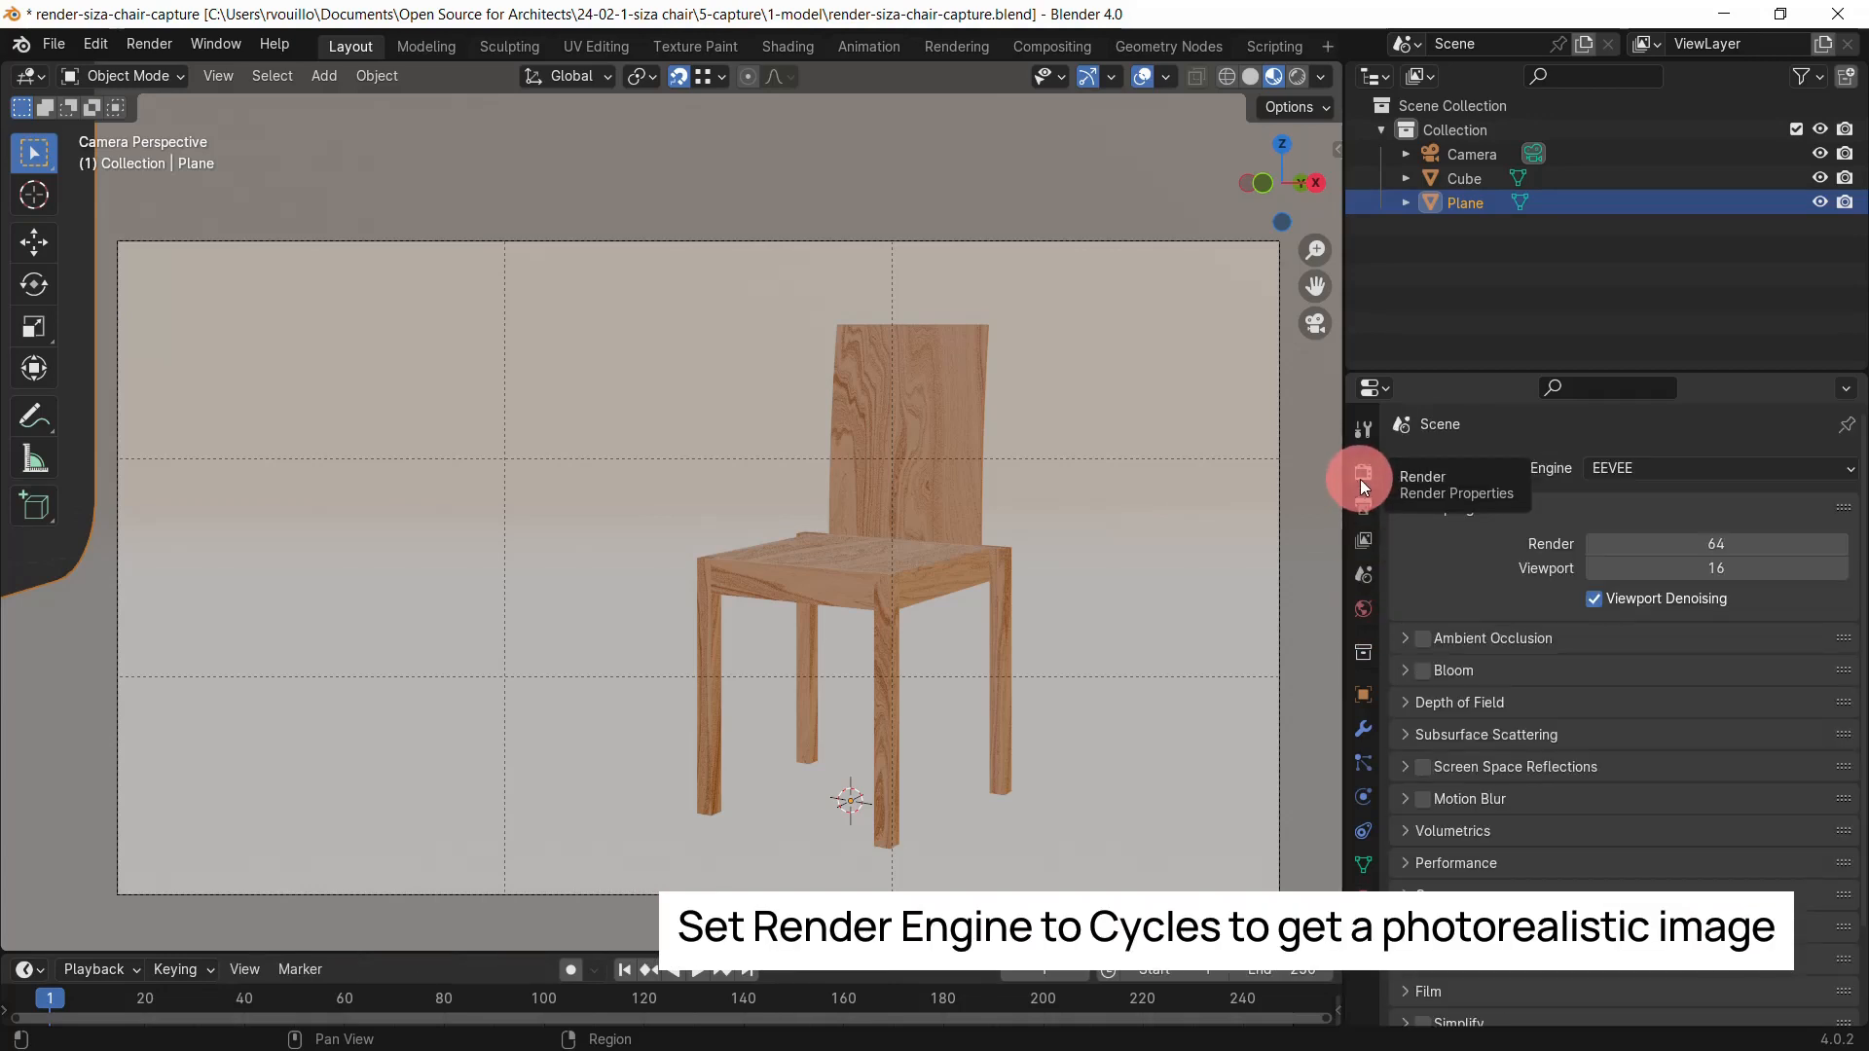
{"action": "left_click", "coordinate": [1666, 470]}
{"action": "left_click", "coordinate": [1707, 551]}
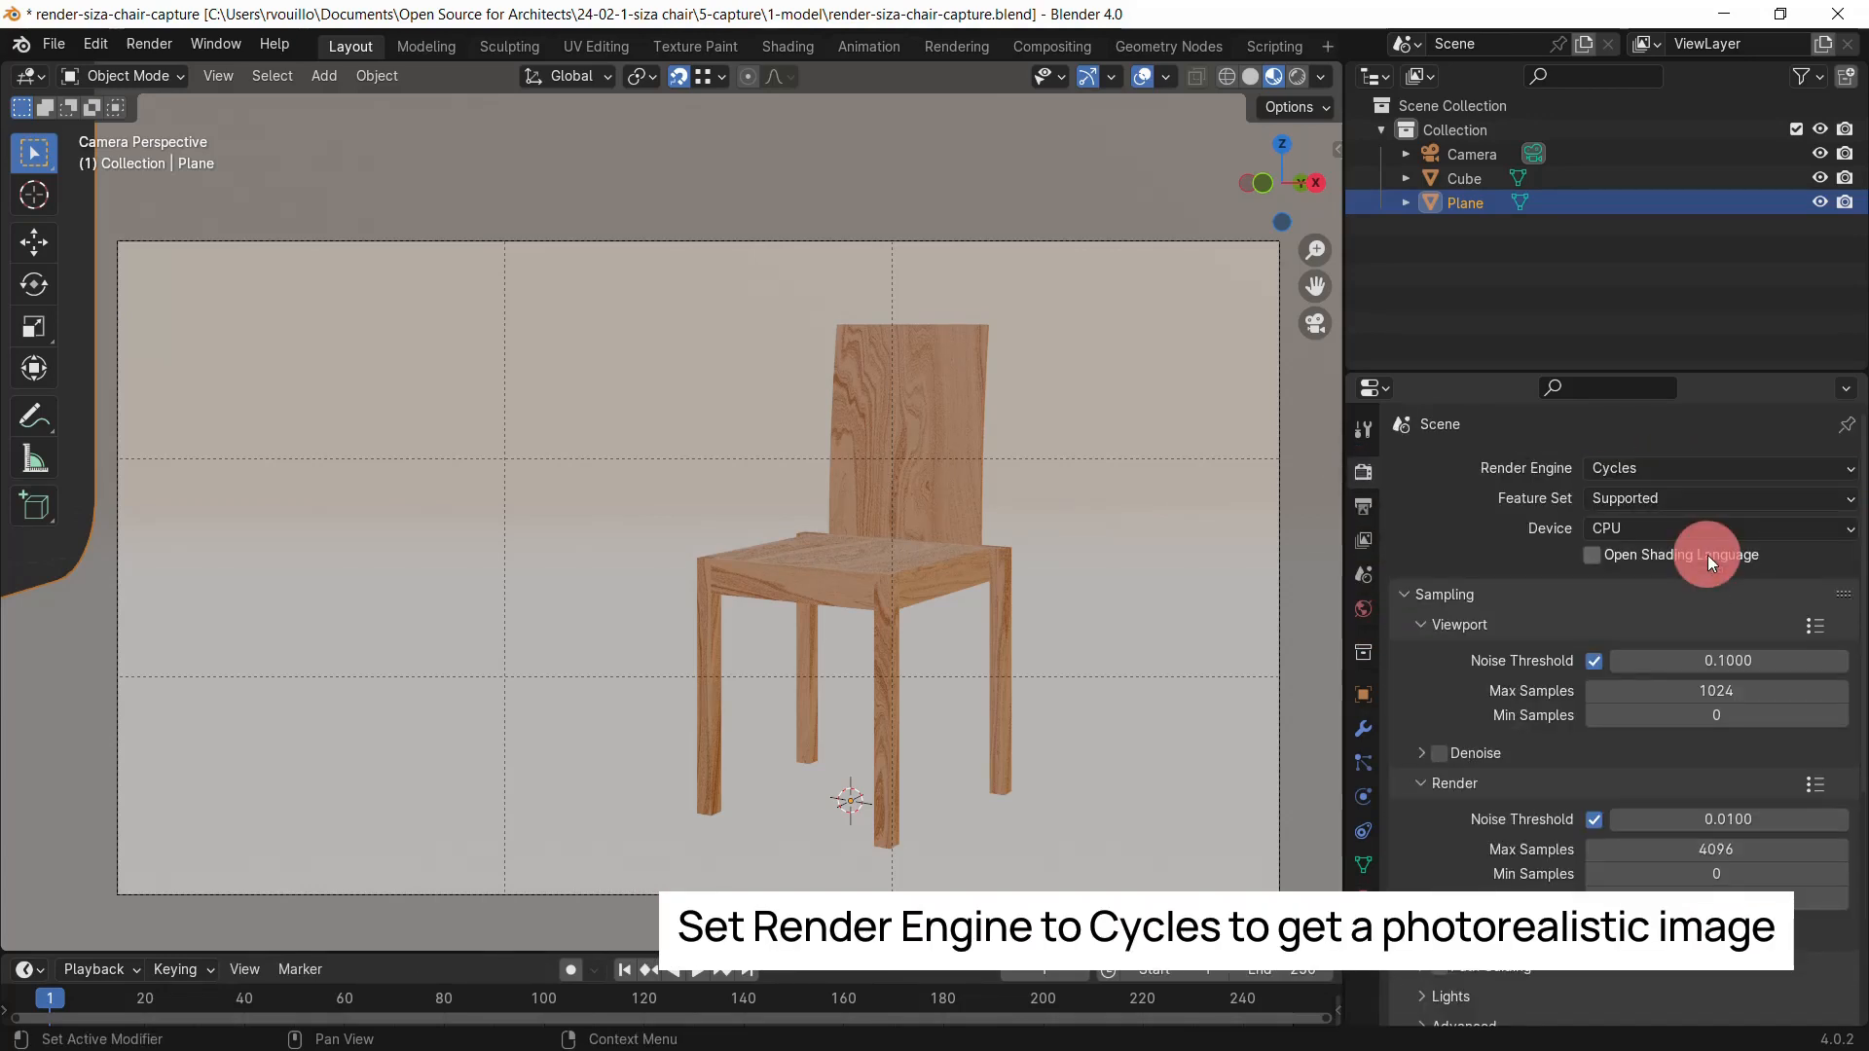
{"action": "left_click", "coordinate": [1362, 613]}
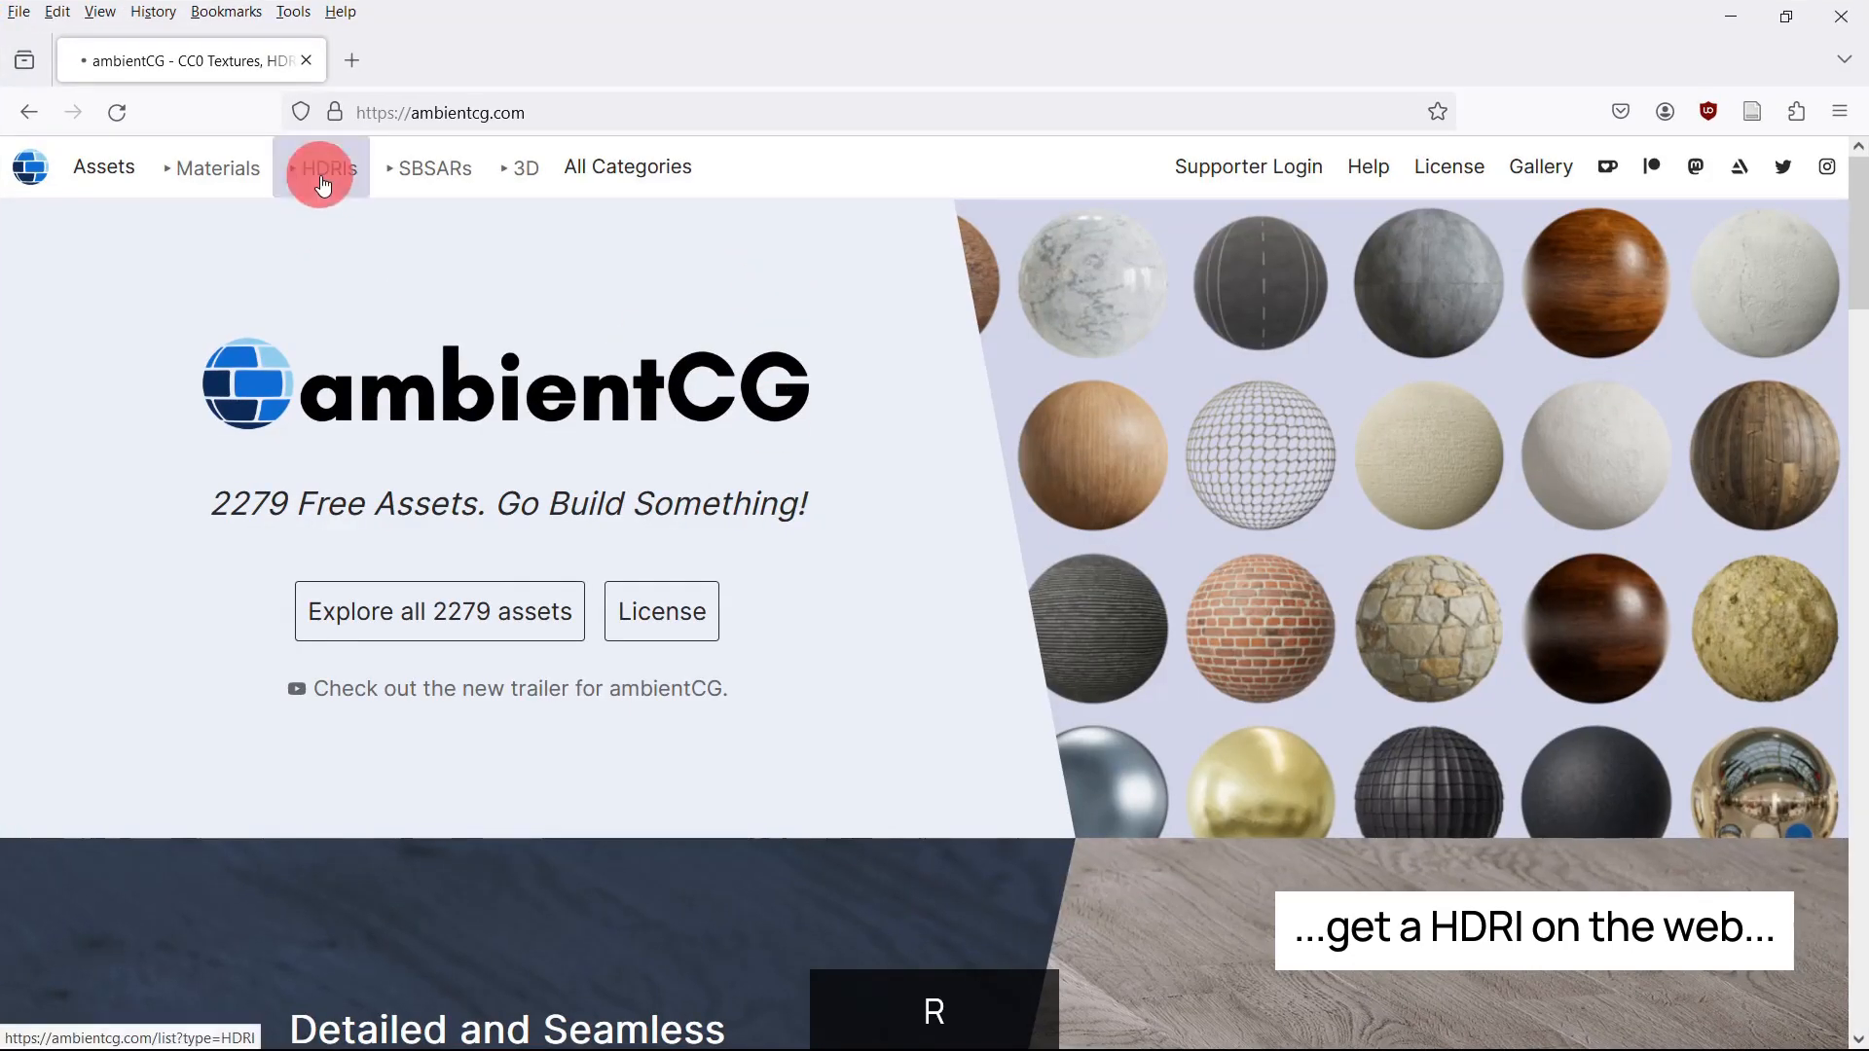
Step: In the browser, download the 4K-HDR.exr version of Morning Sky HDRI 004 A from ambientCG's HDRIs, and close the browser
{"action": "left_click", "coordinate": [324, 186]}
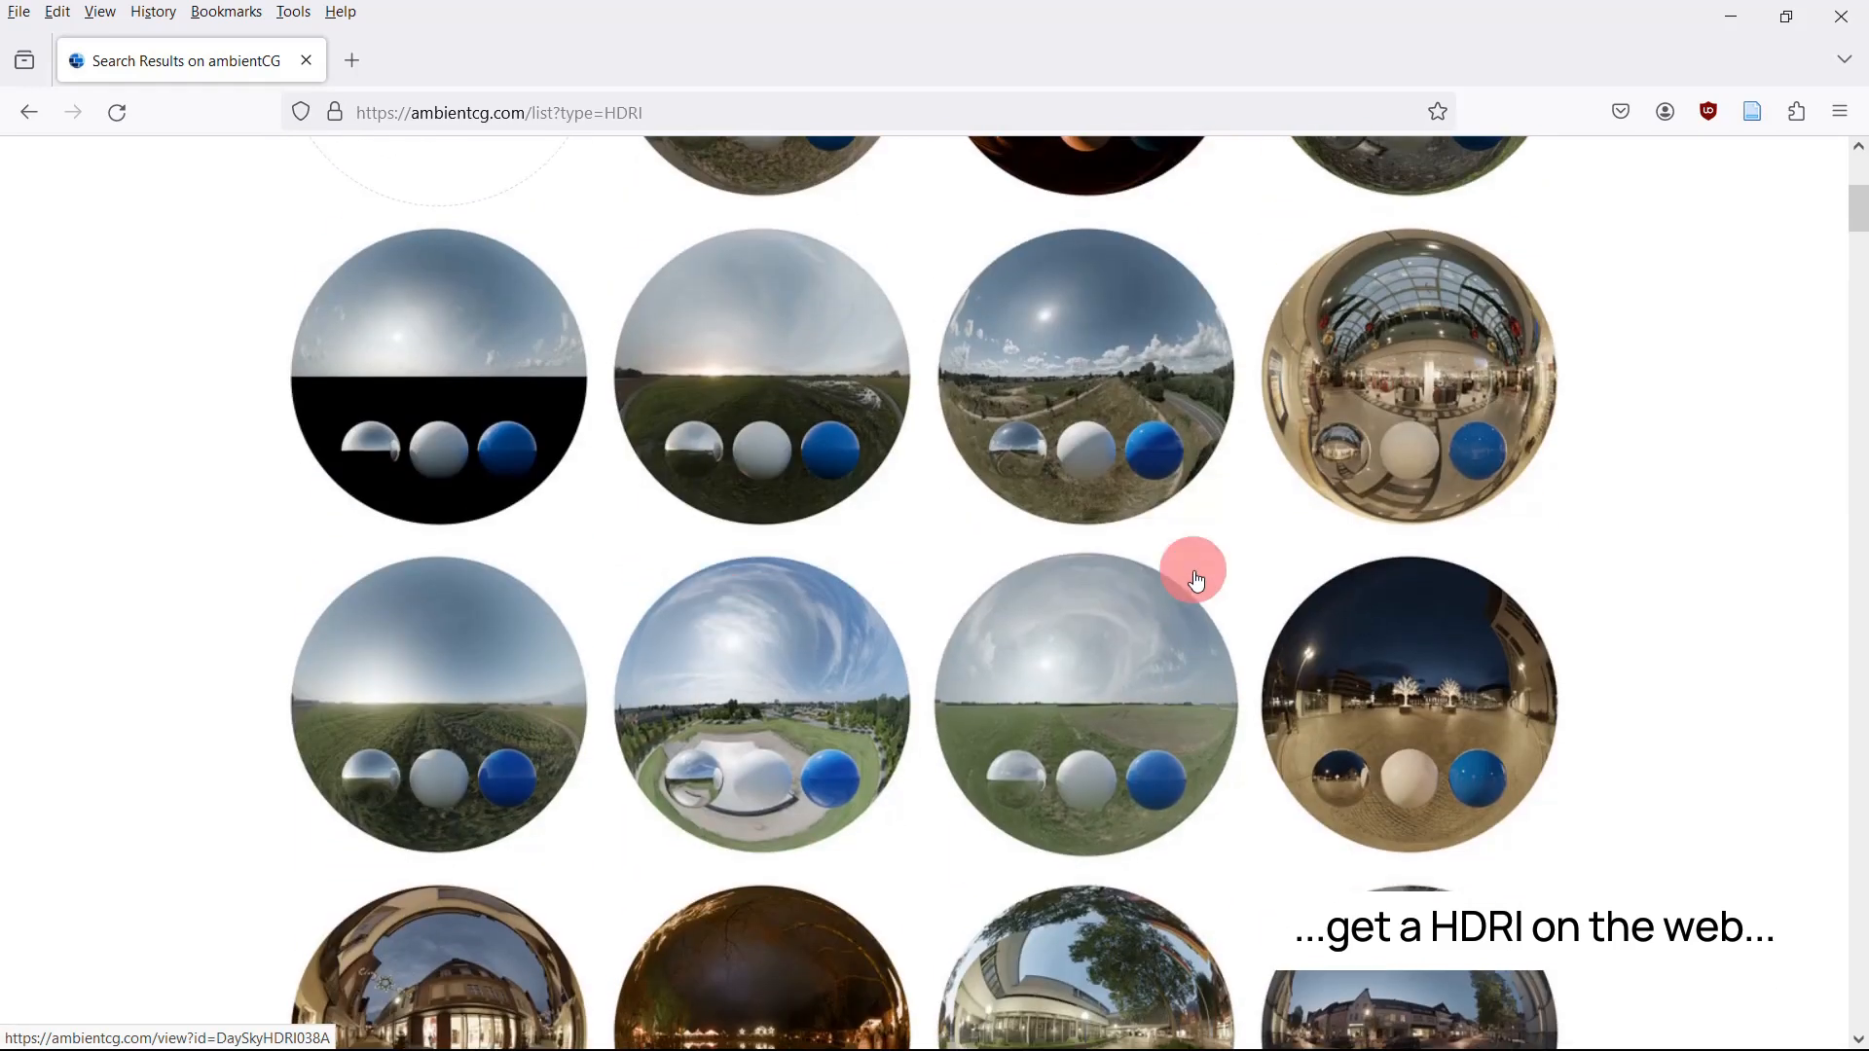
{"action": "left_click", "coordinate": [1197, 582]}
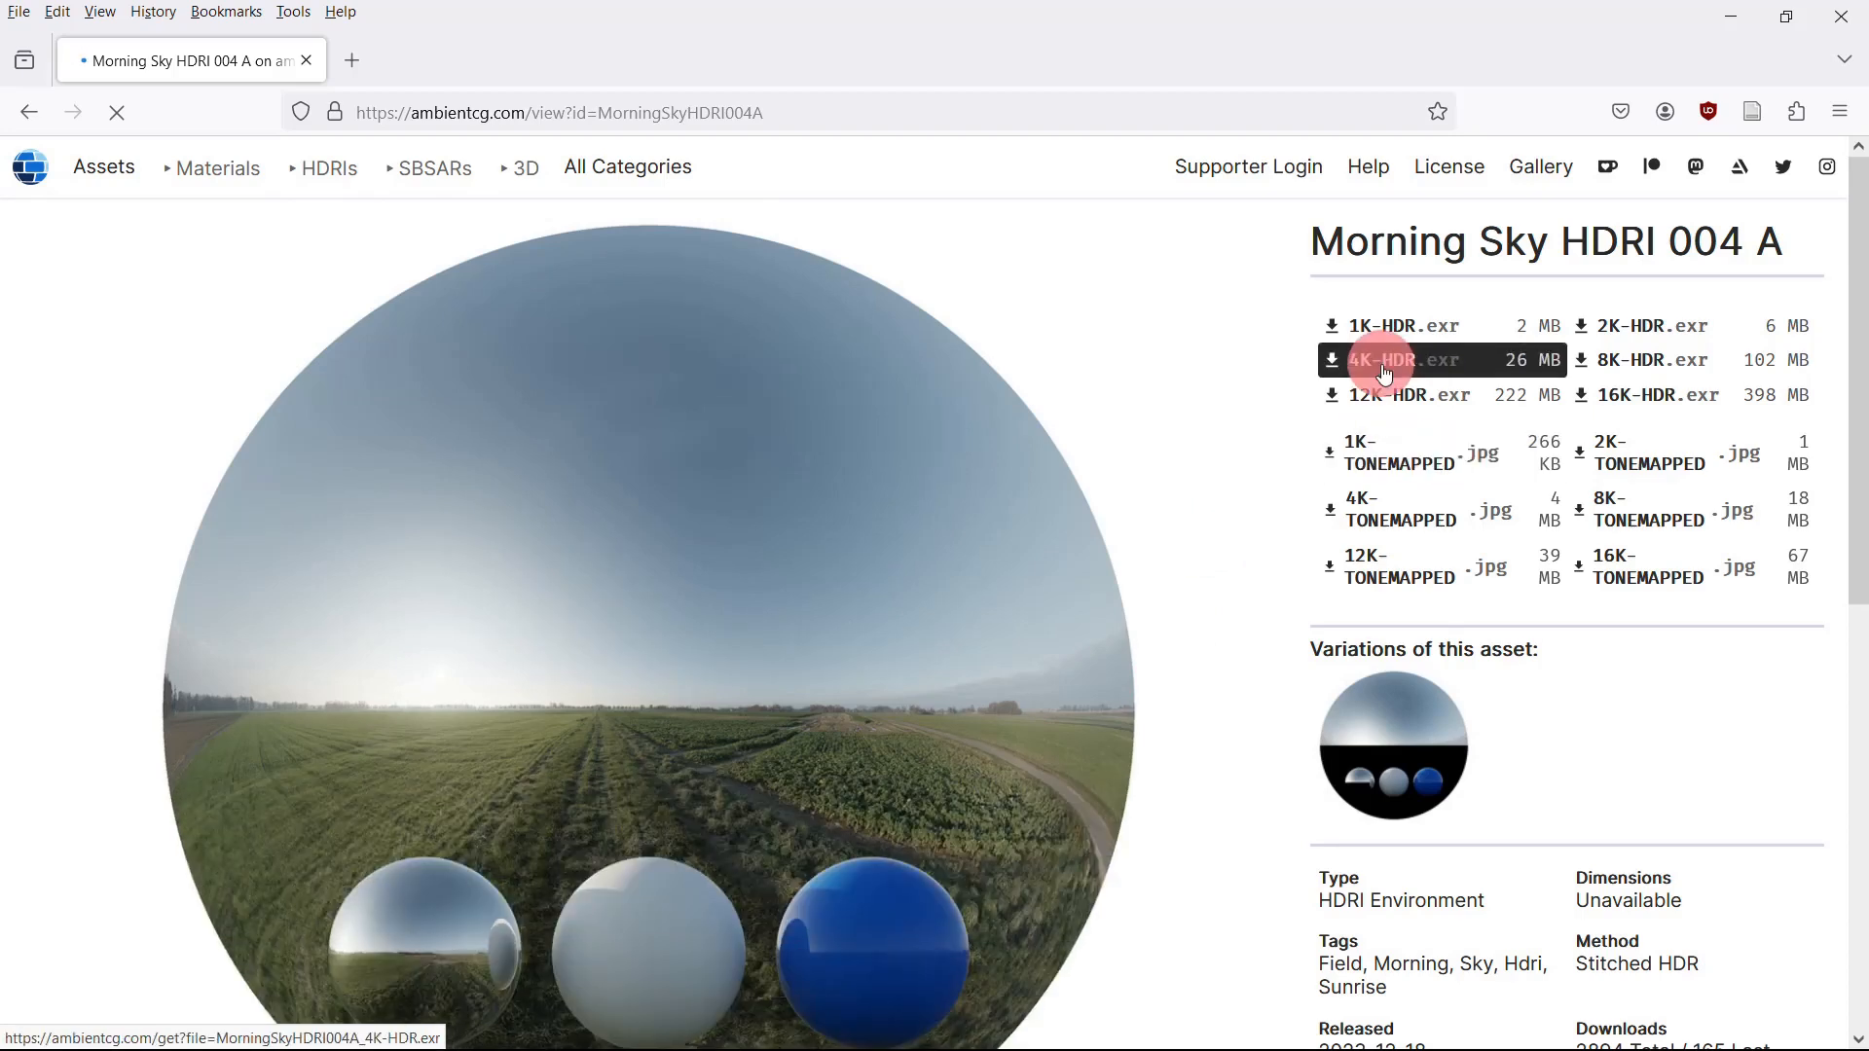
{"action": "scroll", "coordinate": [1213, 416], "scroll_direction": "down", "scroll_amount": 3}
{"action": "scroll", "coordinate": [1213, 416], "scroll_direction": "up", "scroll_amount": 3}
{"action": "left_click", "coordinate": [1836, 16]}
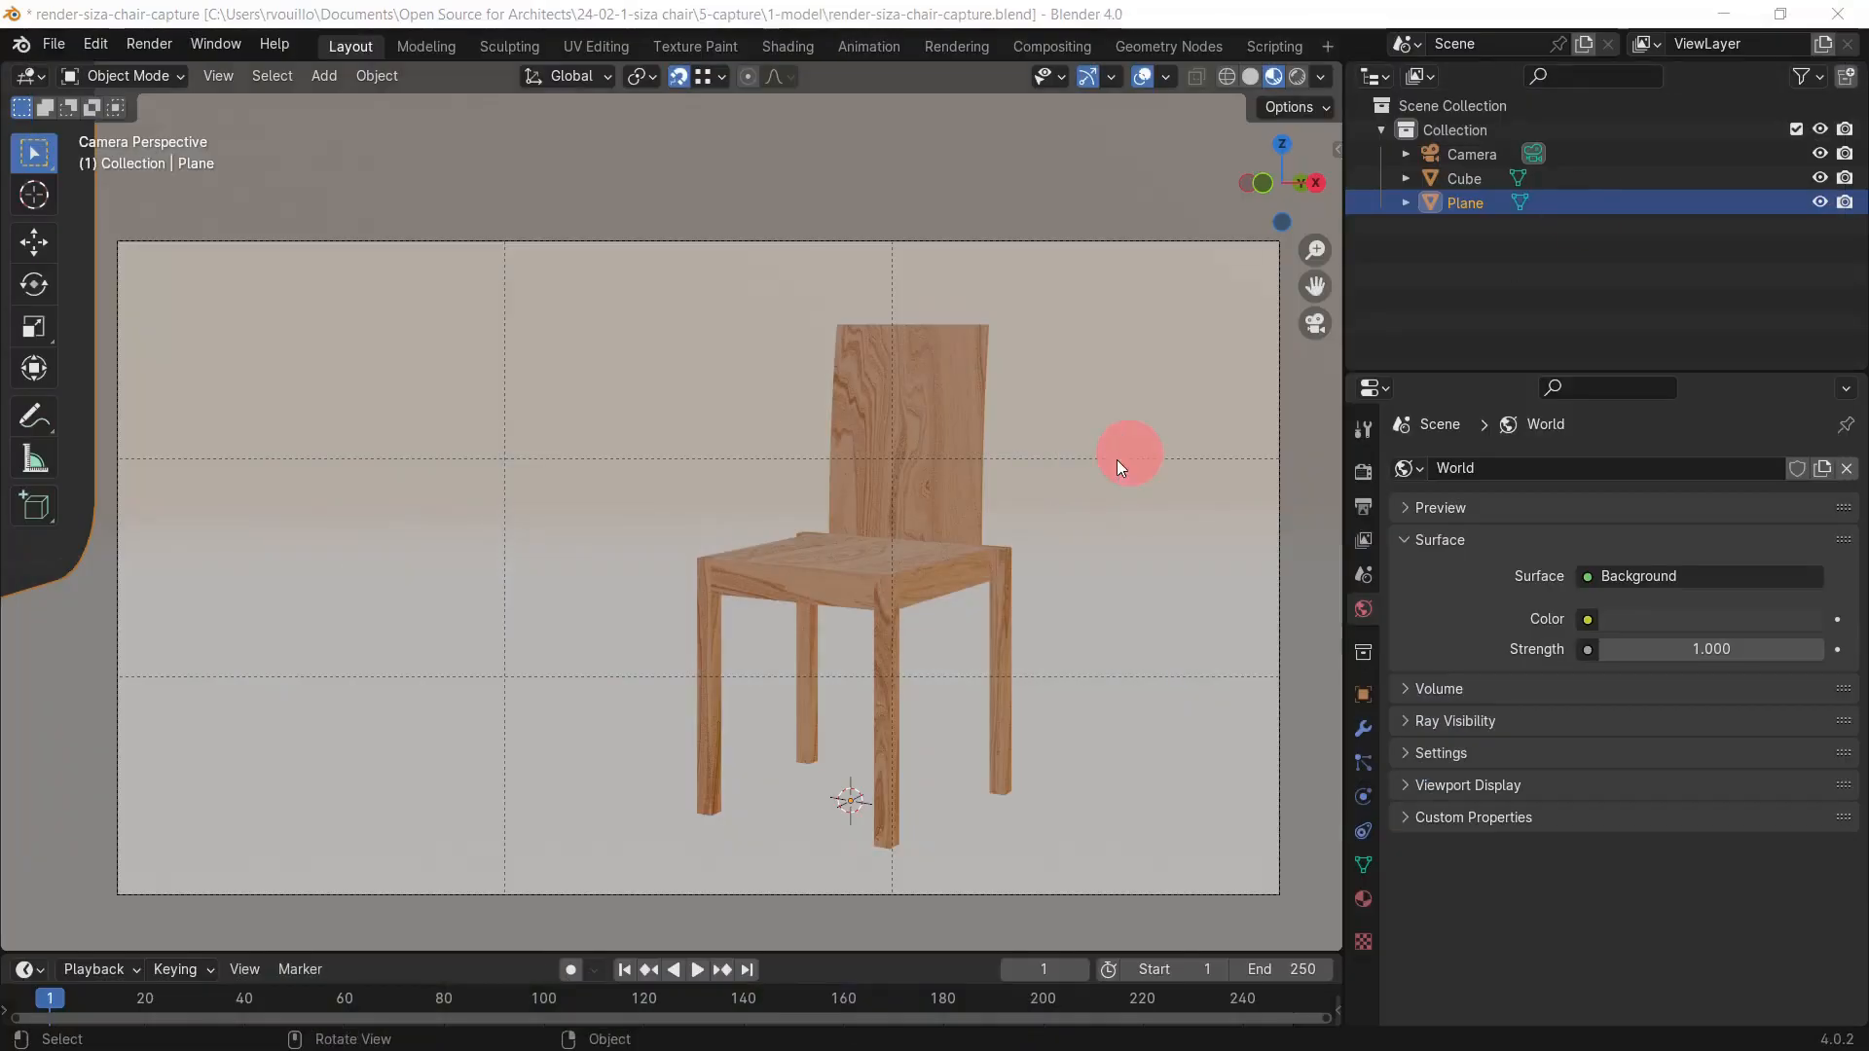
Step: Set the world color to an Environment Texture using the image DayEnvironmentHDRI004_4K-HDR.exr
{"action": "left_click", "coordinate": [1587, 620]}
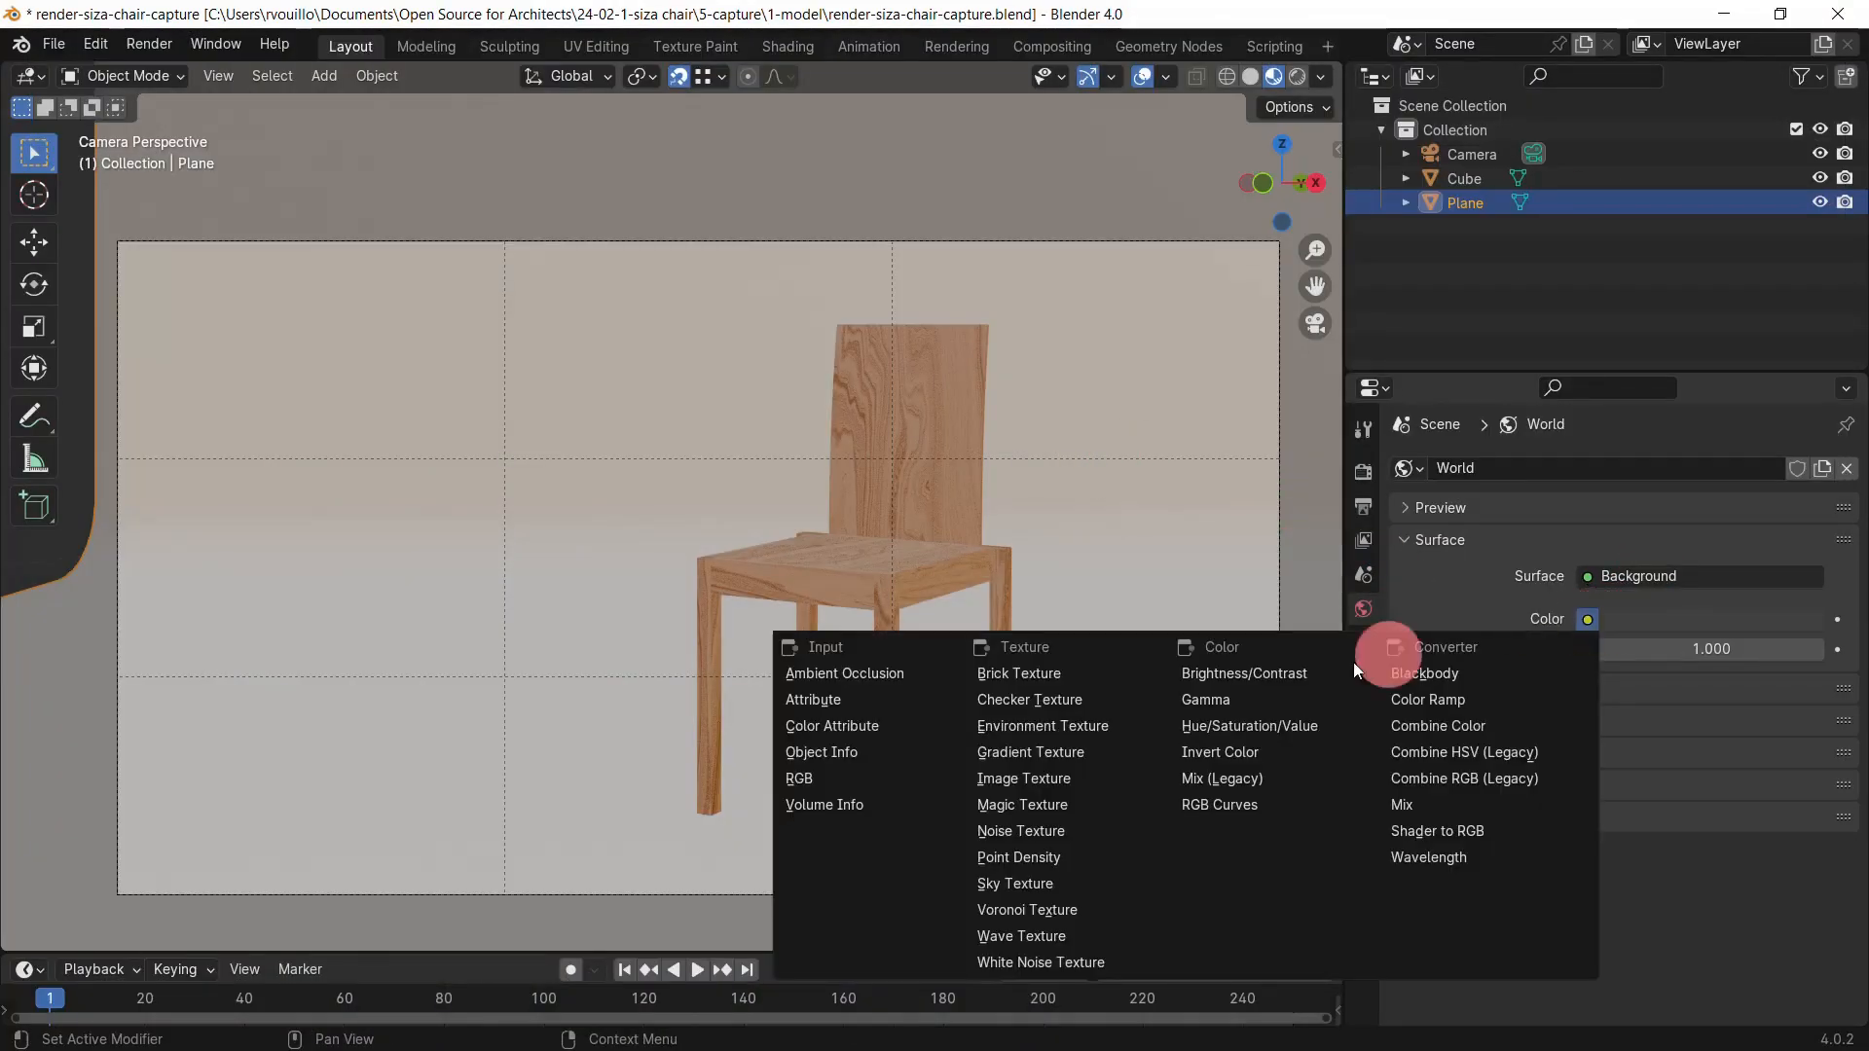
{"action": "left_click", "coordinate": [1078, 726]}
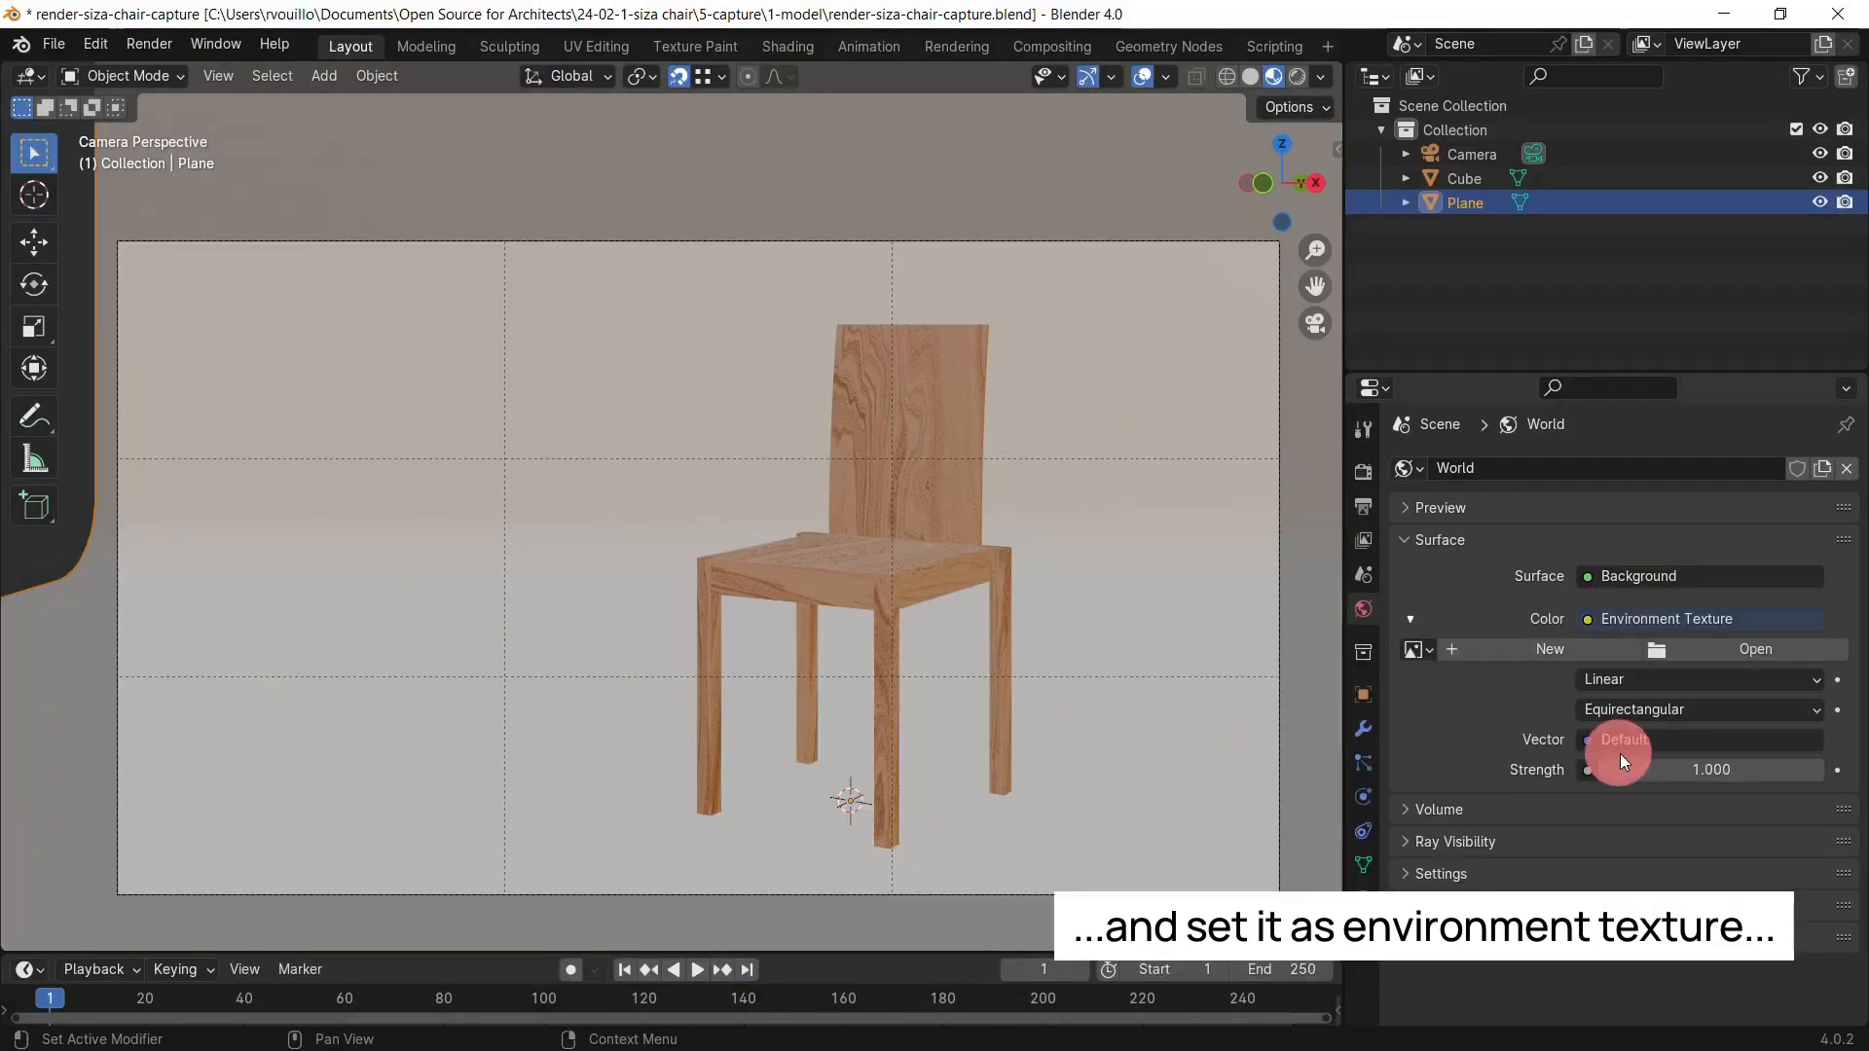
{"action": "left_click", "coordinate": [1729, 652]}
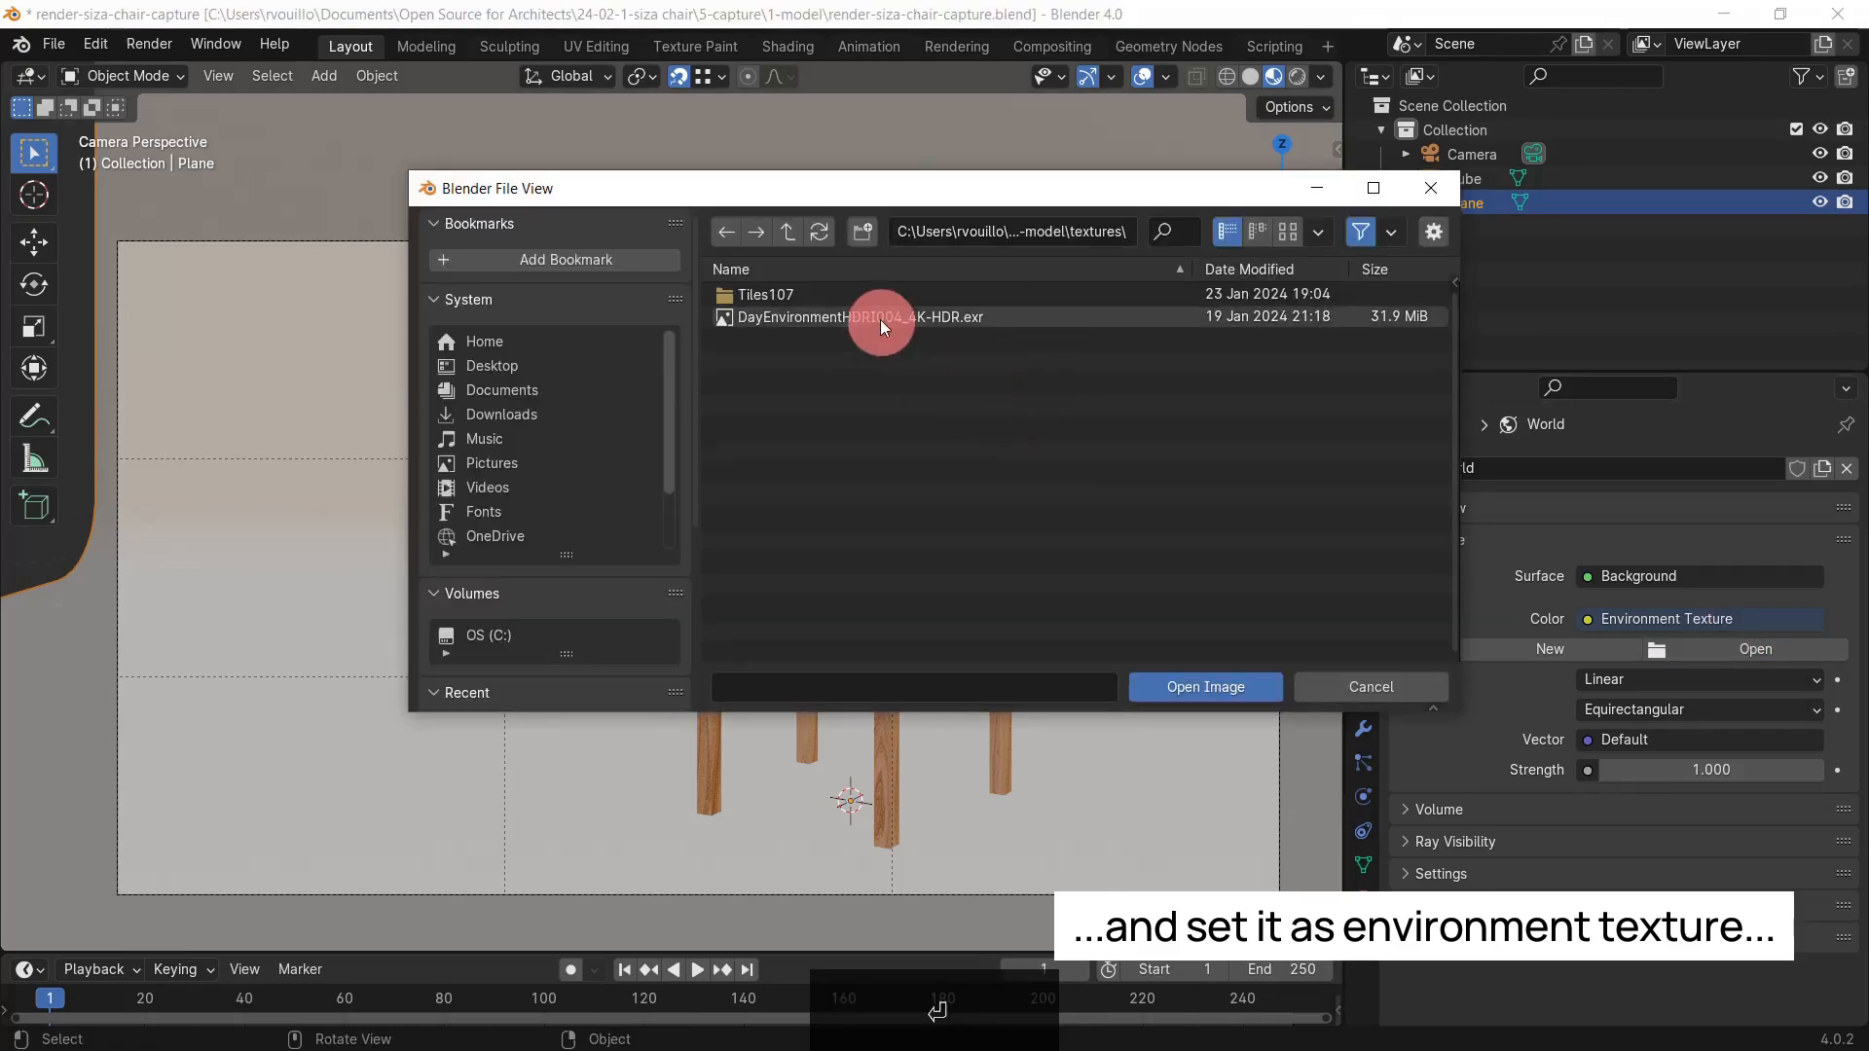
{"action": "left_click", "coordinate": [880, 317]}
{"action": "left_click", "coordinate": [1203, 687]}
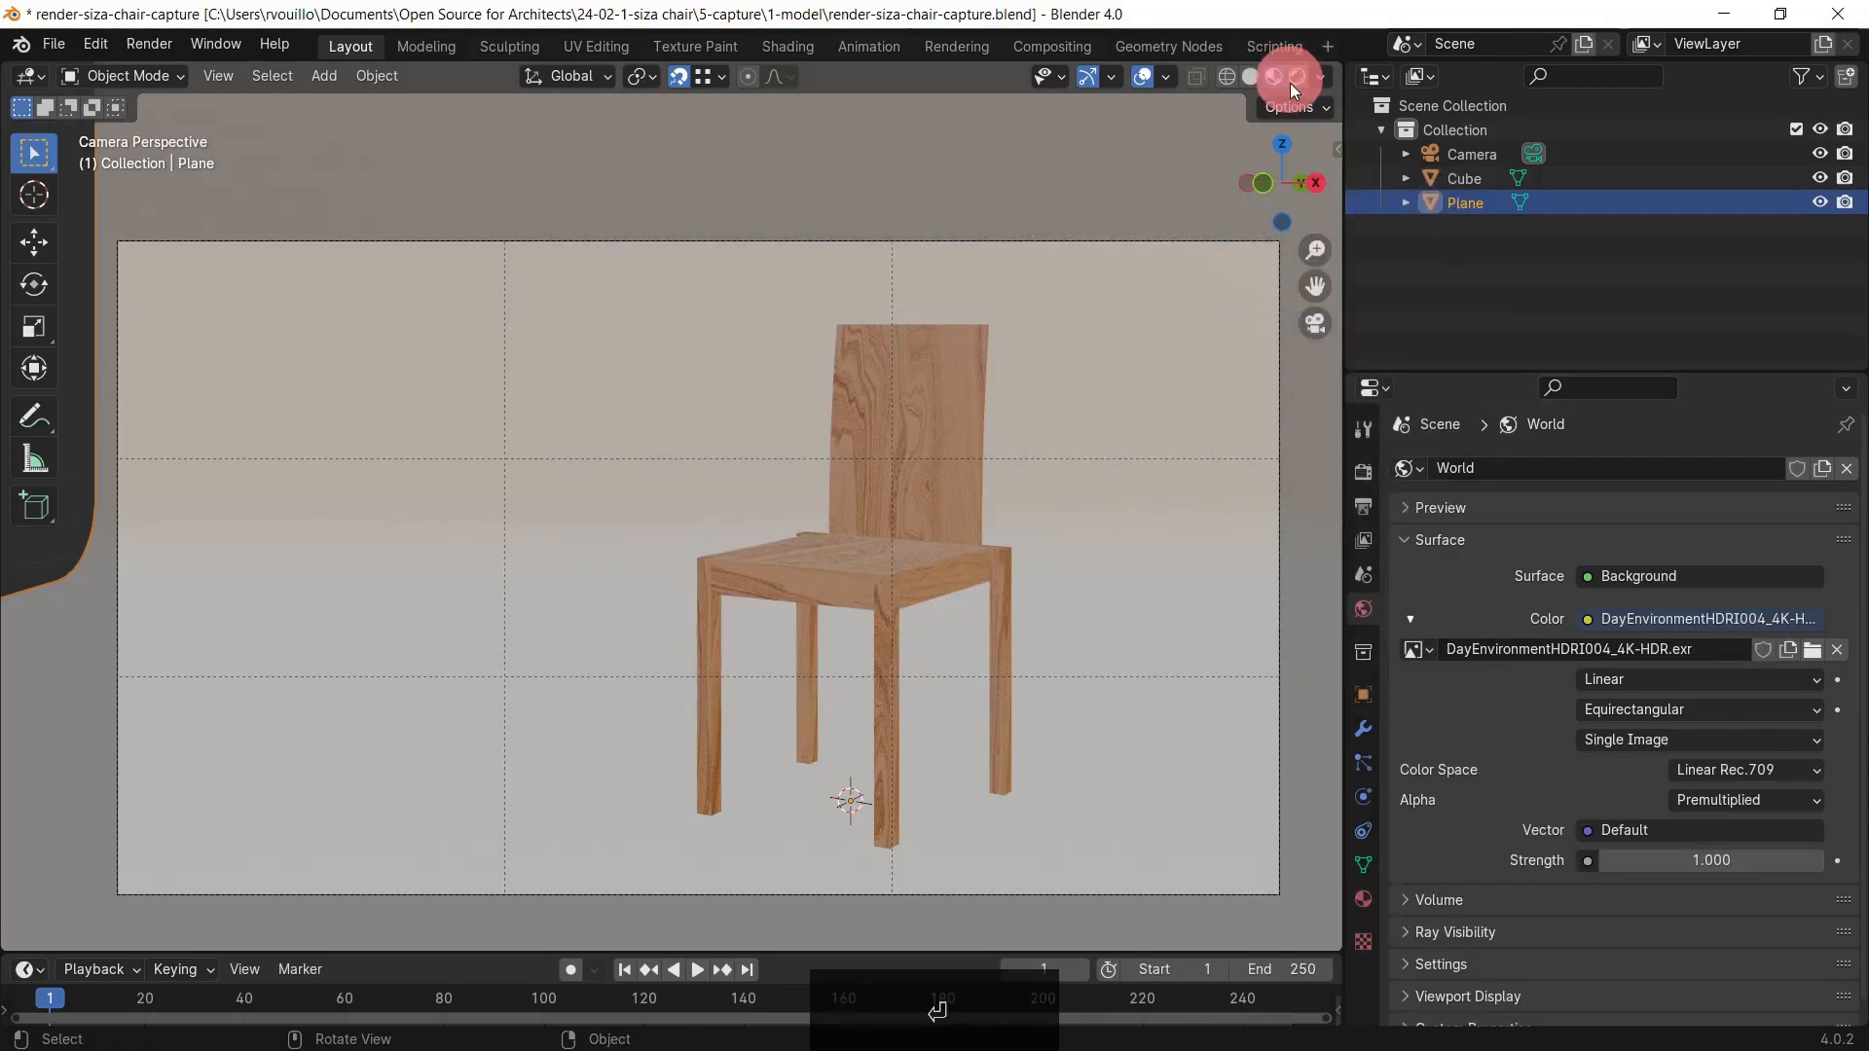
Step: Switch the viewport to rendered shading, inspect the HDRI lighting around the chair, and return to the camera view
{"action": "left_click", "coordinate": [1297, 78]}
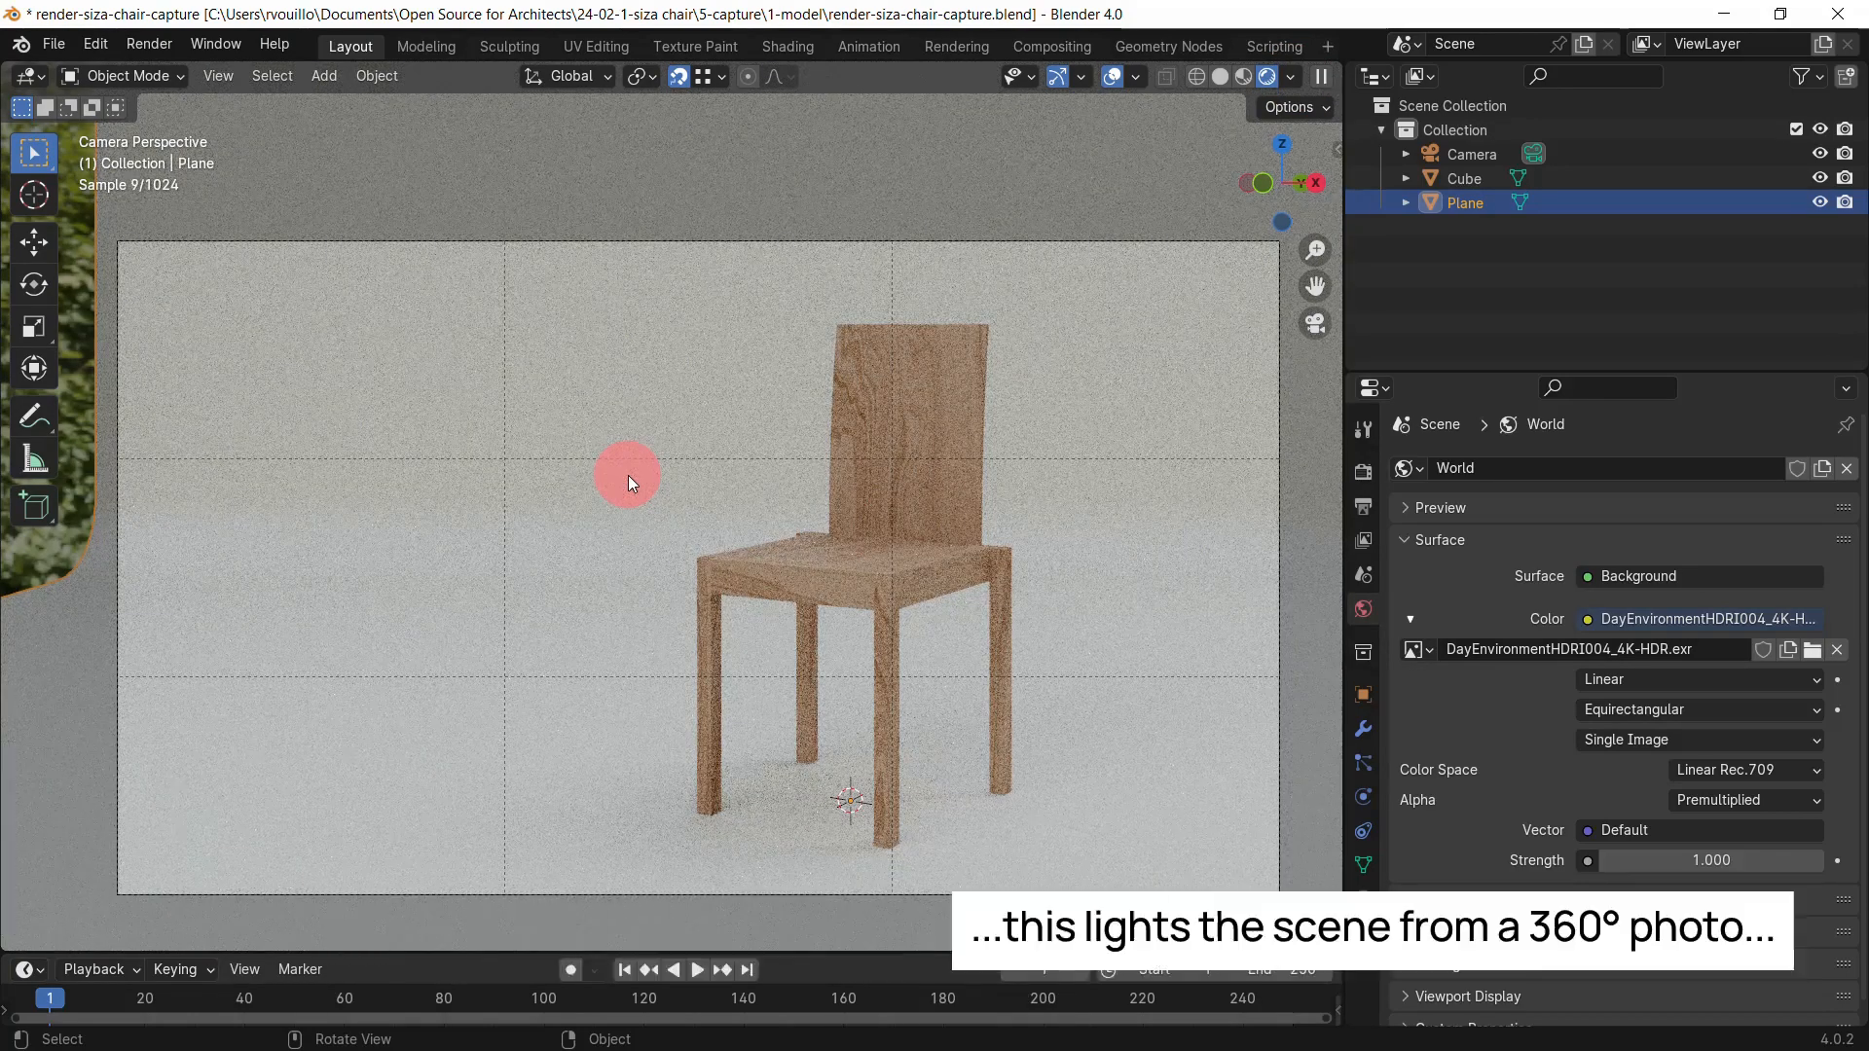
{"action": "middle_click_drag", "start_coordinate": [627, 475], "coordinate": [978, 726]}
{"action": "key", "text": "KP_0"}
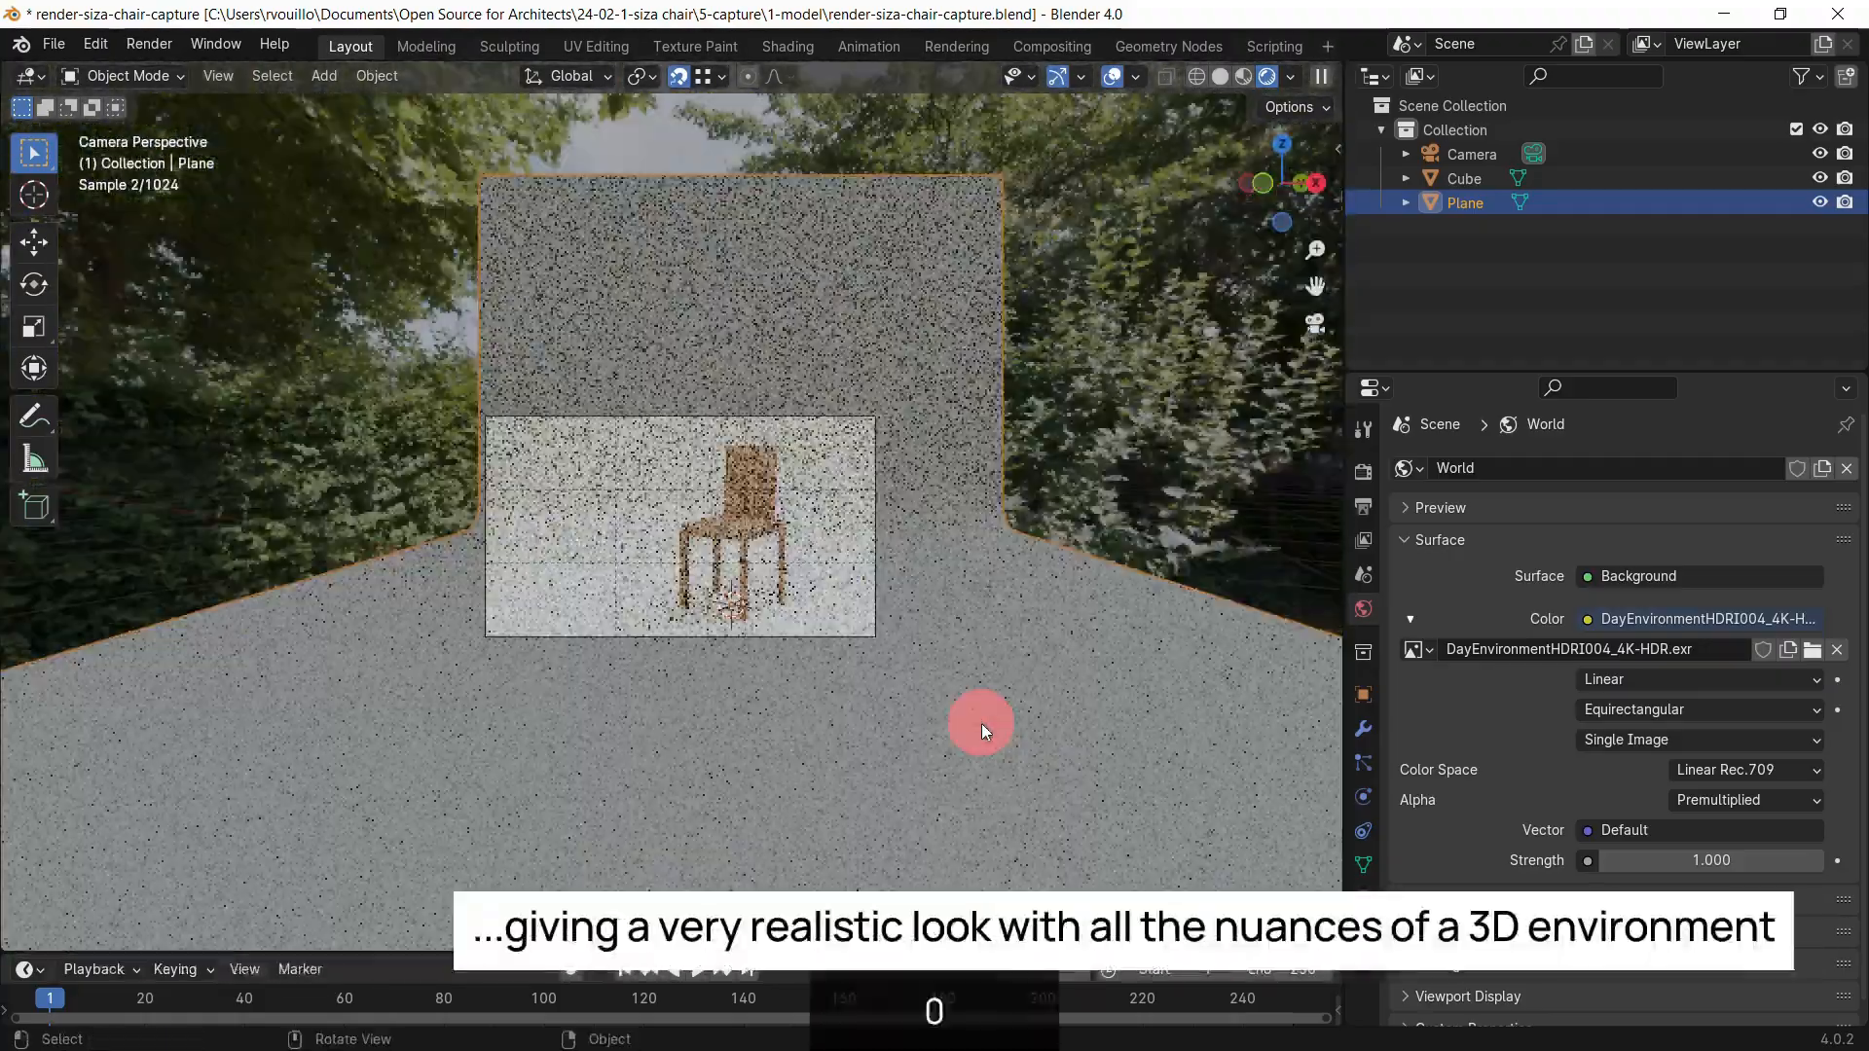
Step: Split the 3D viewport to add a Shader Editor showing the World nodes, and expand the Environment Texture's Texture Mapping settings
{"action": "scroll", "coordinate": [808, 563], "scroll_direction": "up", "scroll_amount": 5}
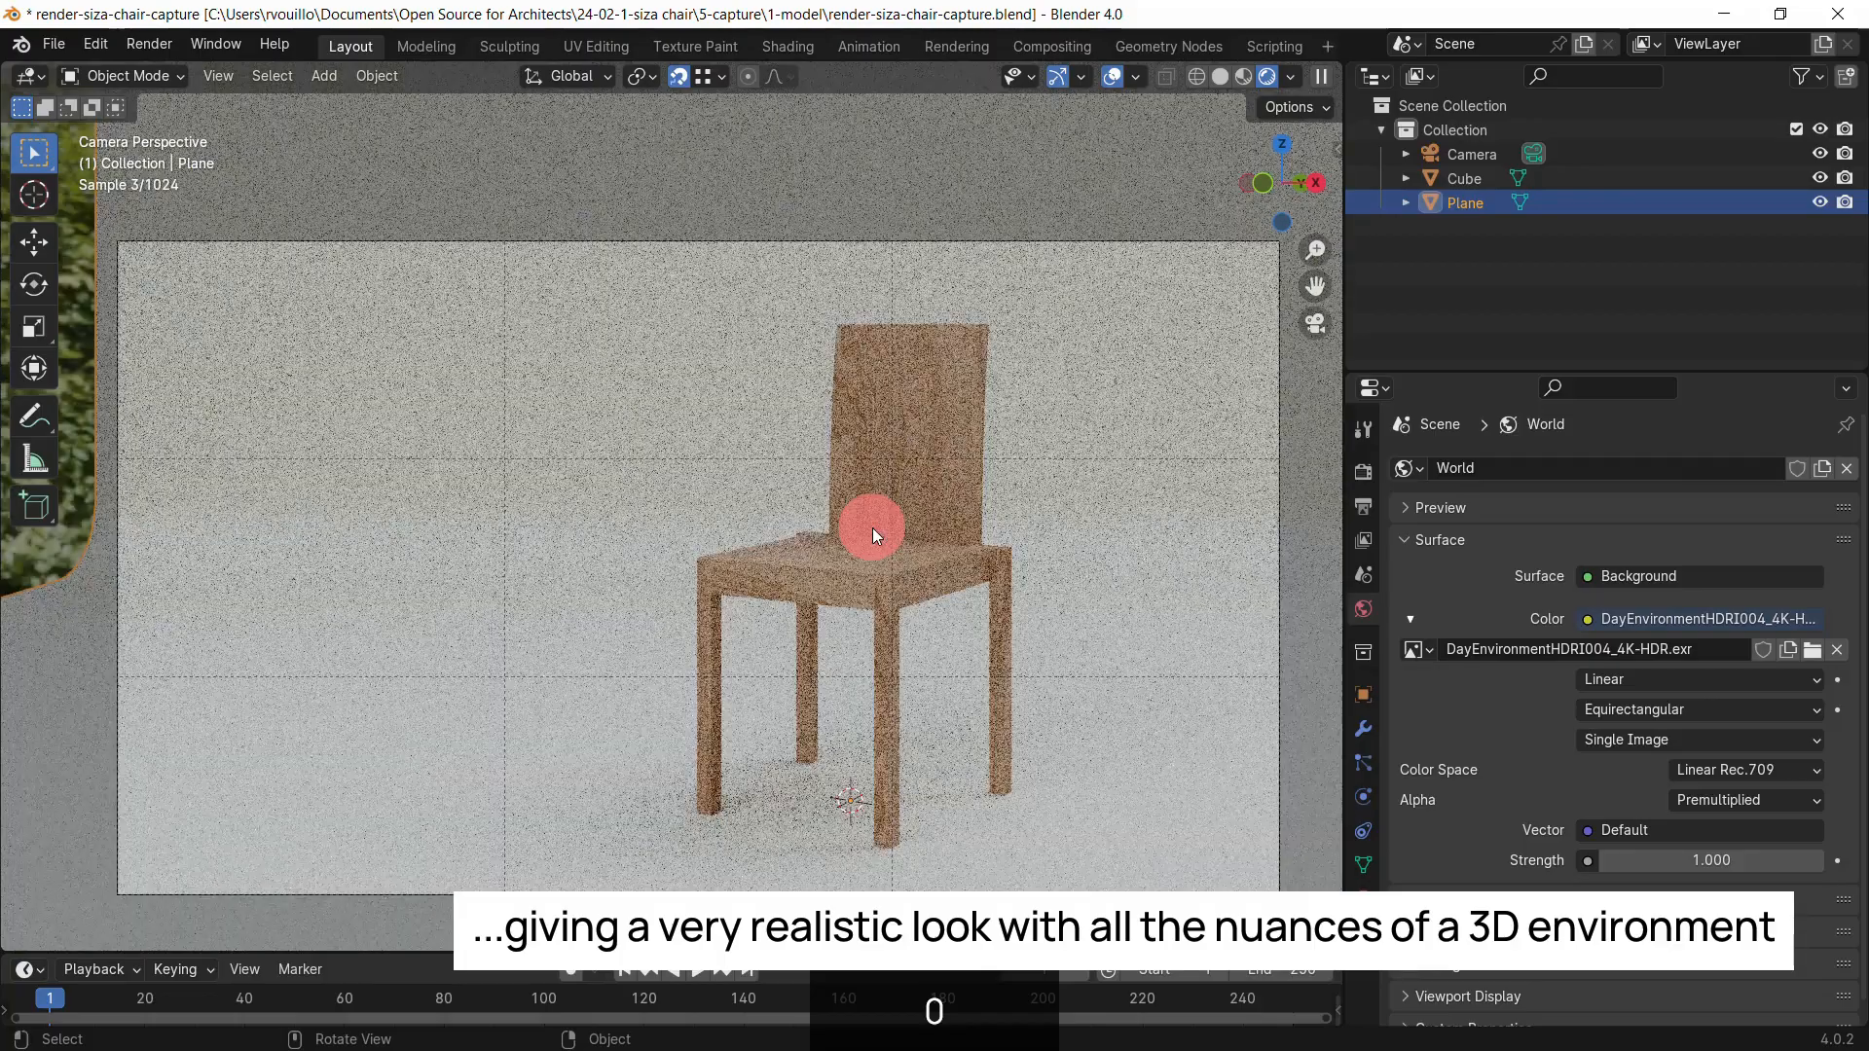
{"action": "left_click_drag", "start_coordinate": [1344, 422], "coordinate": [1529, 421]}
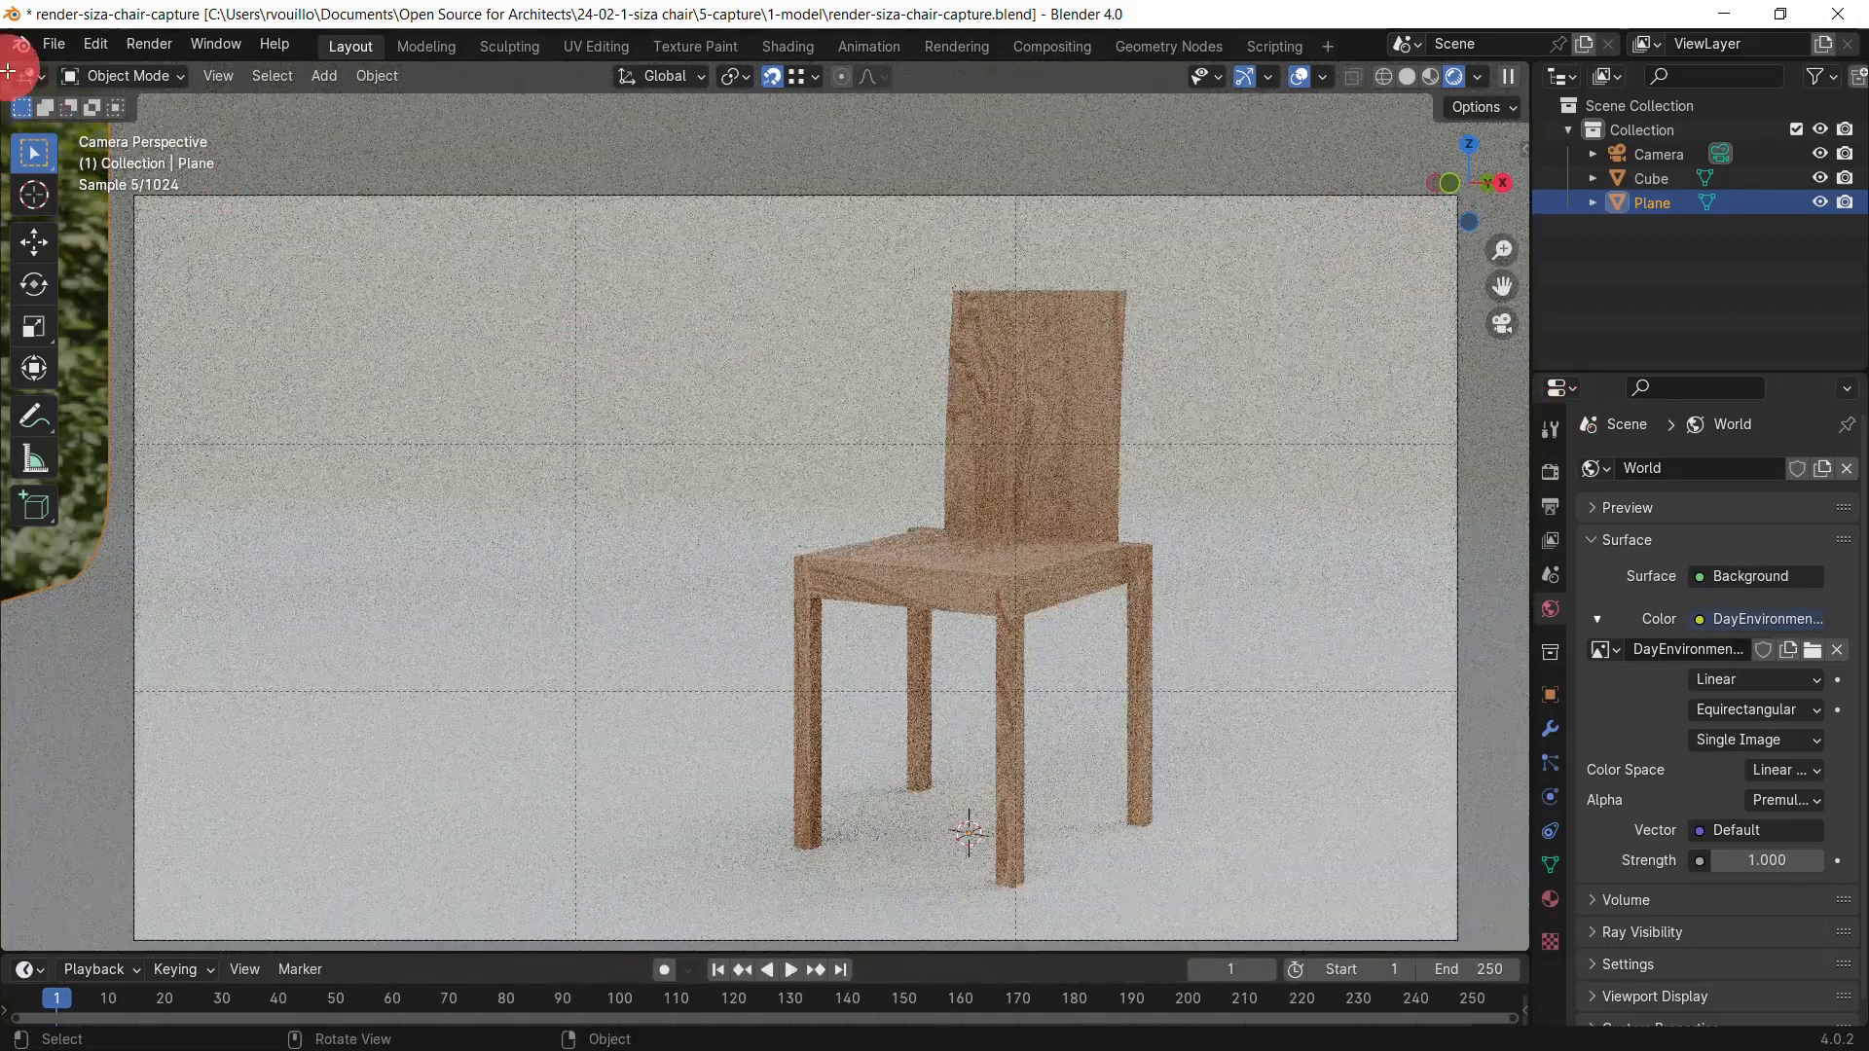
{"action": "left_click_drag", "start_coordinate": [5, 66], "coordinate": [658, 526]}
{"action": "left_click", "coordinate": [43, 76]}
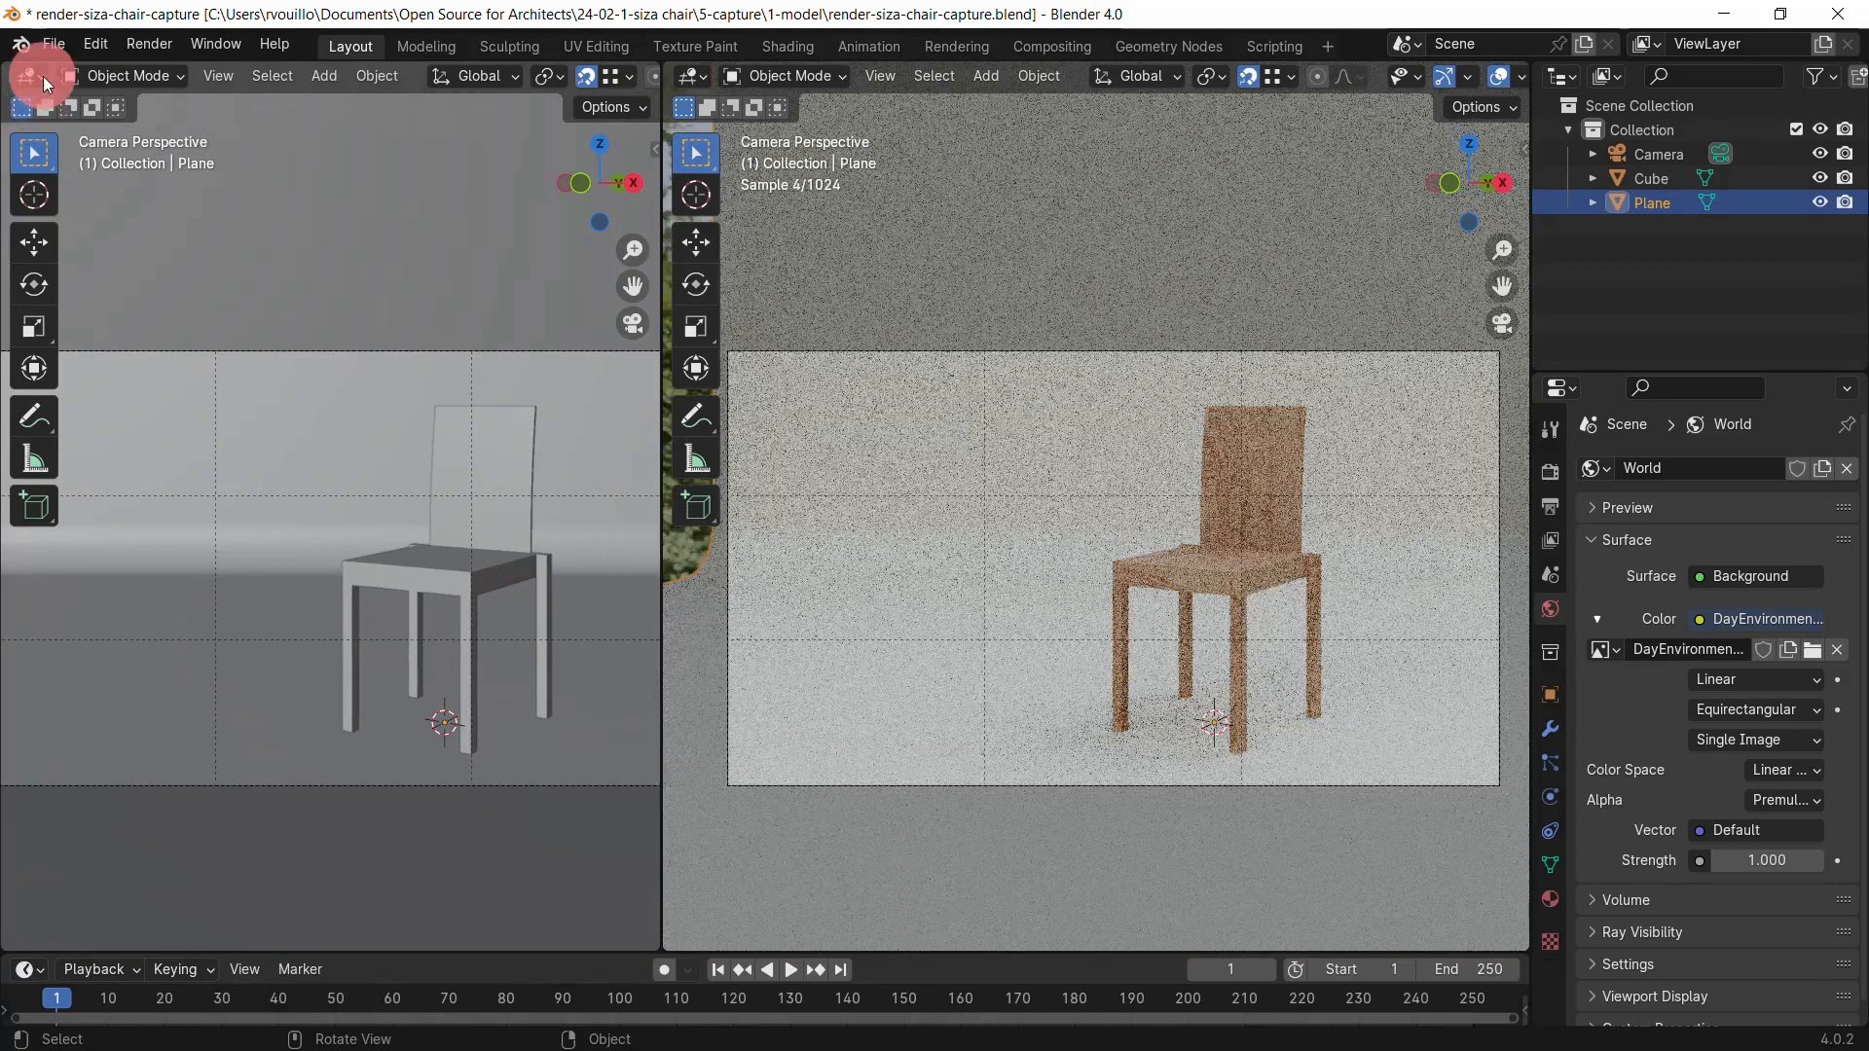
{"action": "left_click", "coordinate": [115, 295]}
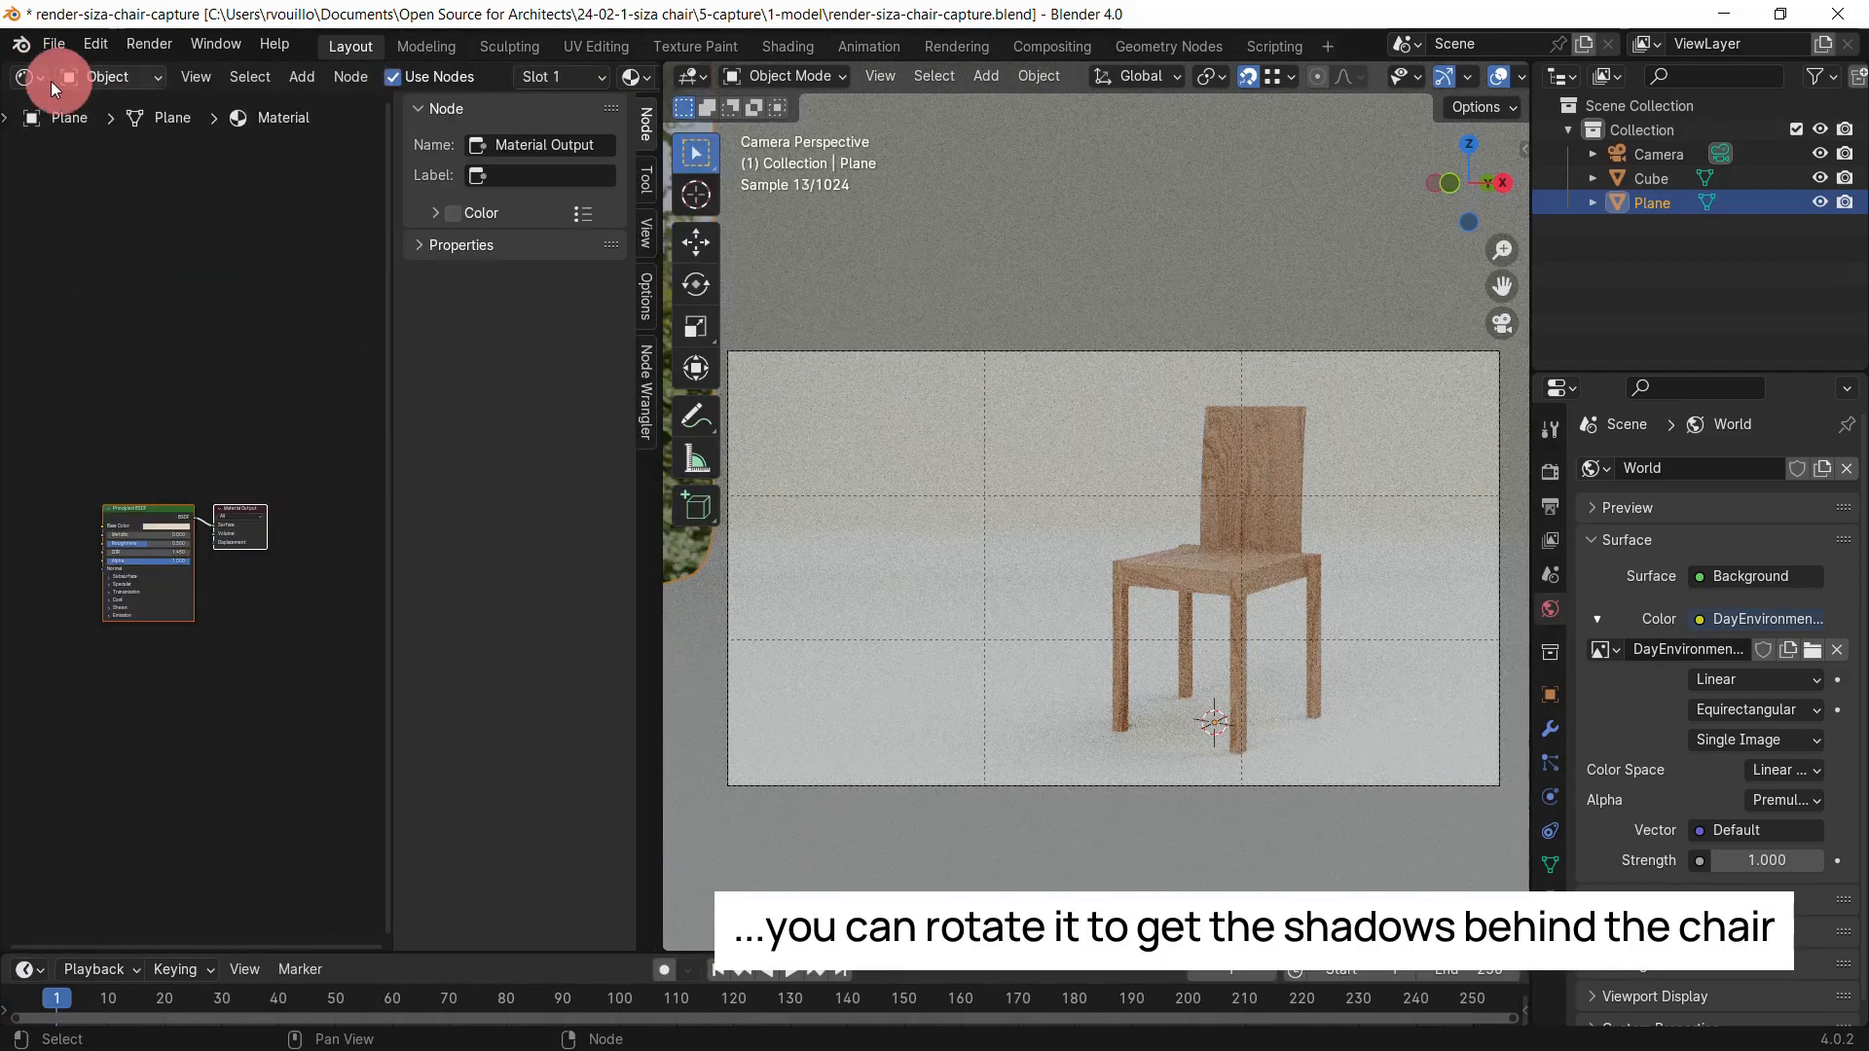
{"action": "left_click", "coordinate": [51, 80]}
{"action": "left_click", "coordinate": [155, 166]}
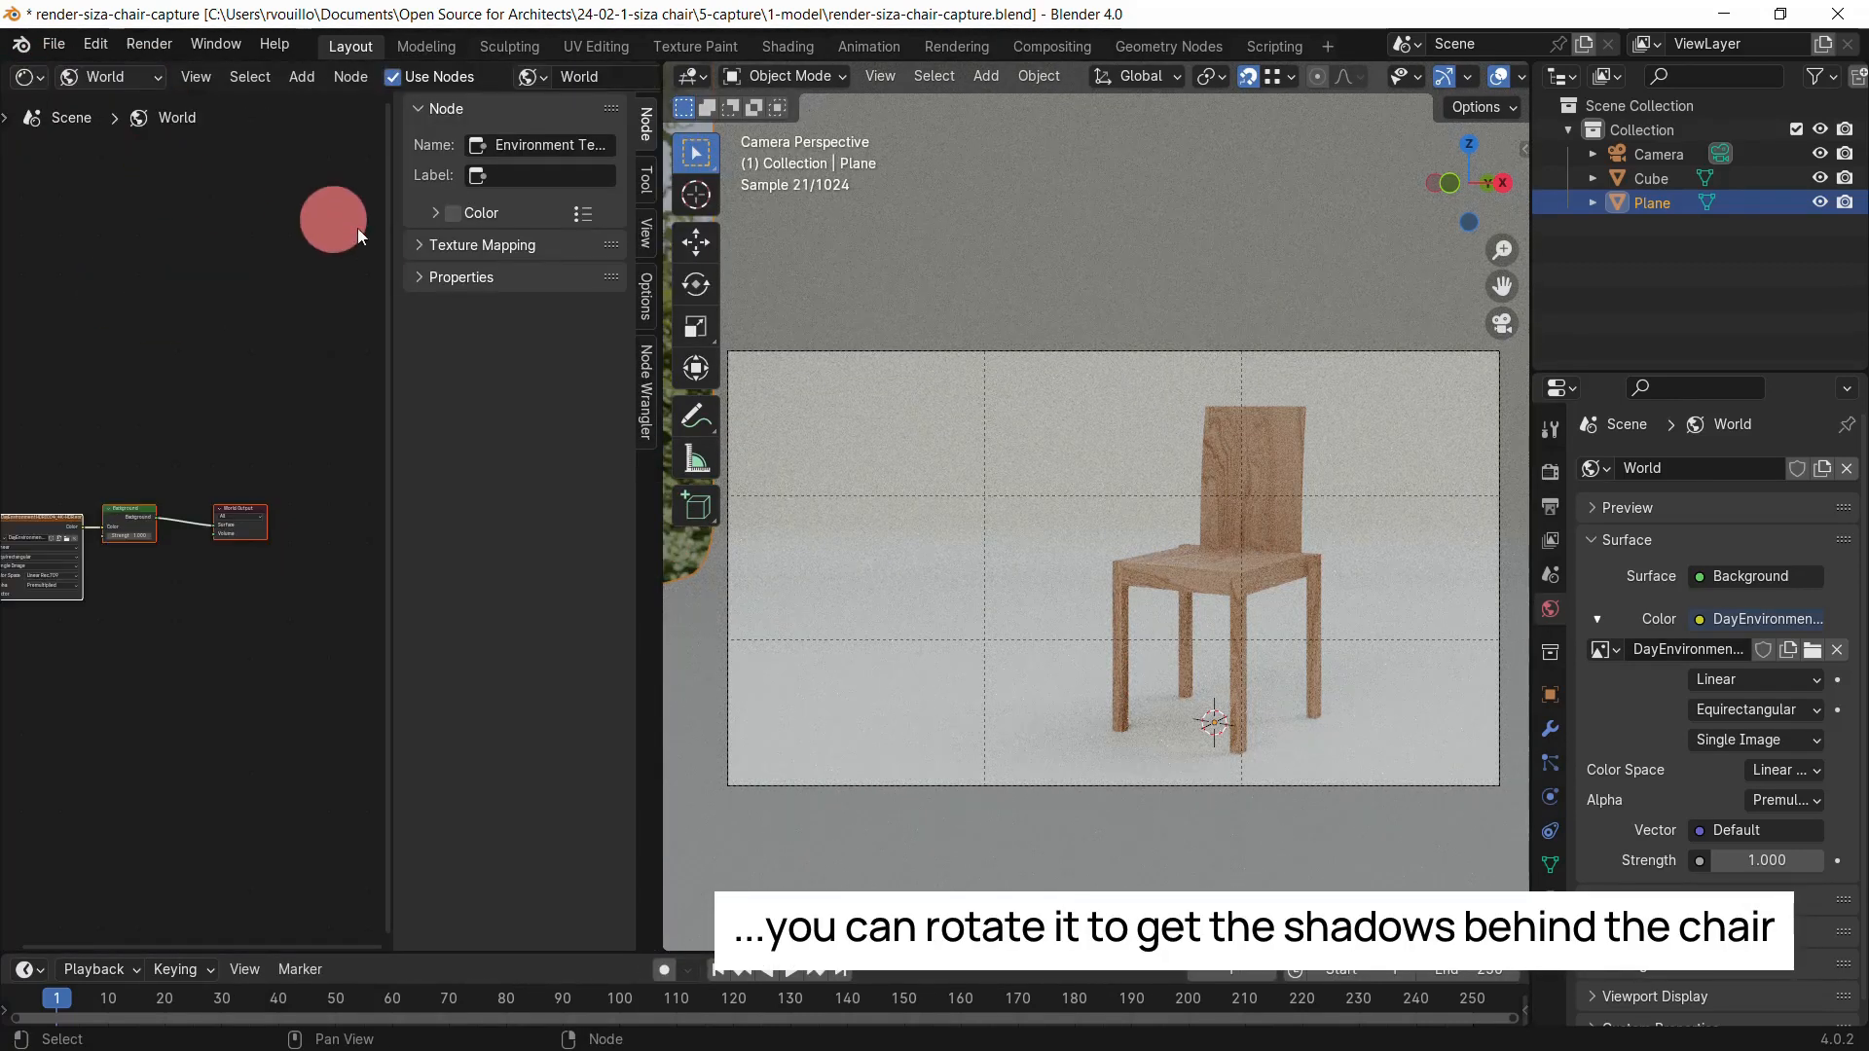
{"action": "middle_click_drag", "start_coordinate": [188, 750], "coordinate": [302, 704]}
{"action": "left_click", "coordinate": [430, 255]}
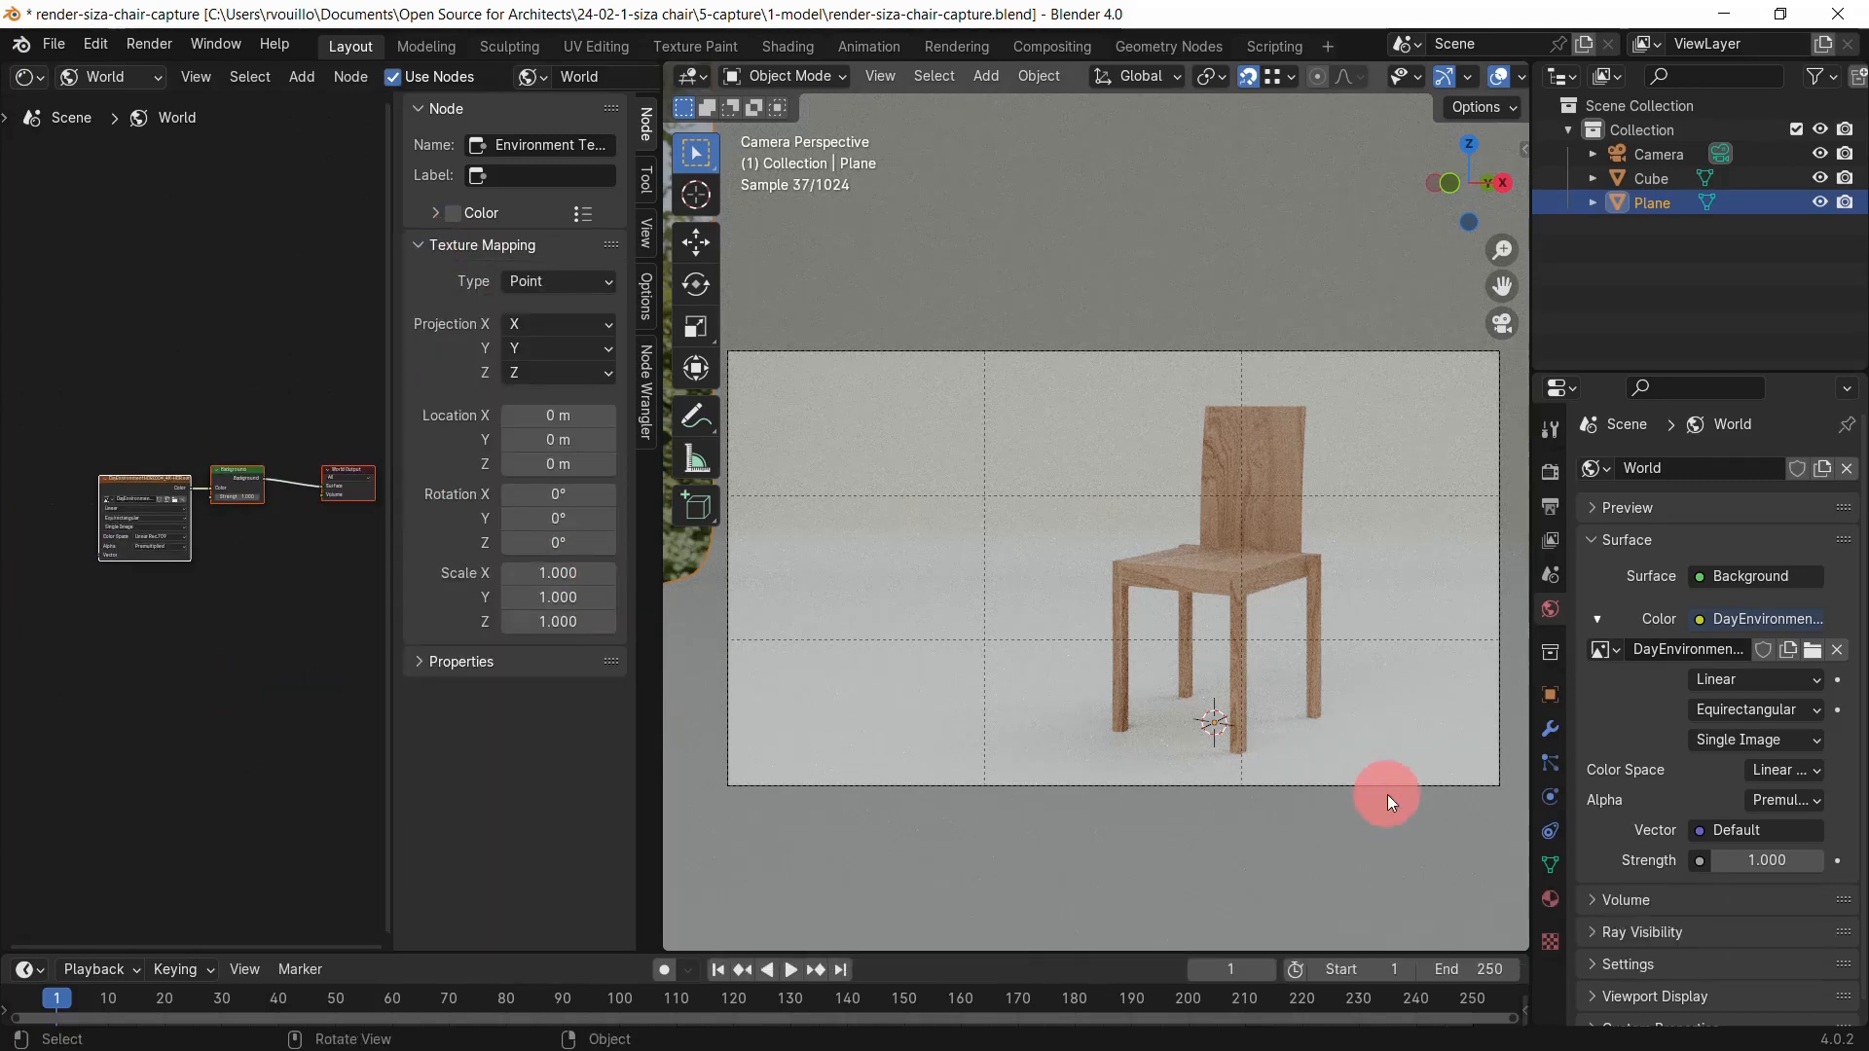
Step: Limit the rendered preview to a region around the lower chair legs and set the Environment Texture's Z rotation to 110°
{"action": "scroll", "coordinate": [1381, 768], "scroll_direction": "up", "scroll_amount": 6}
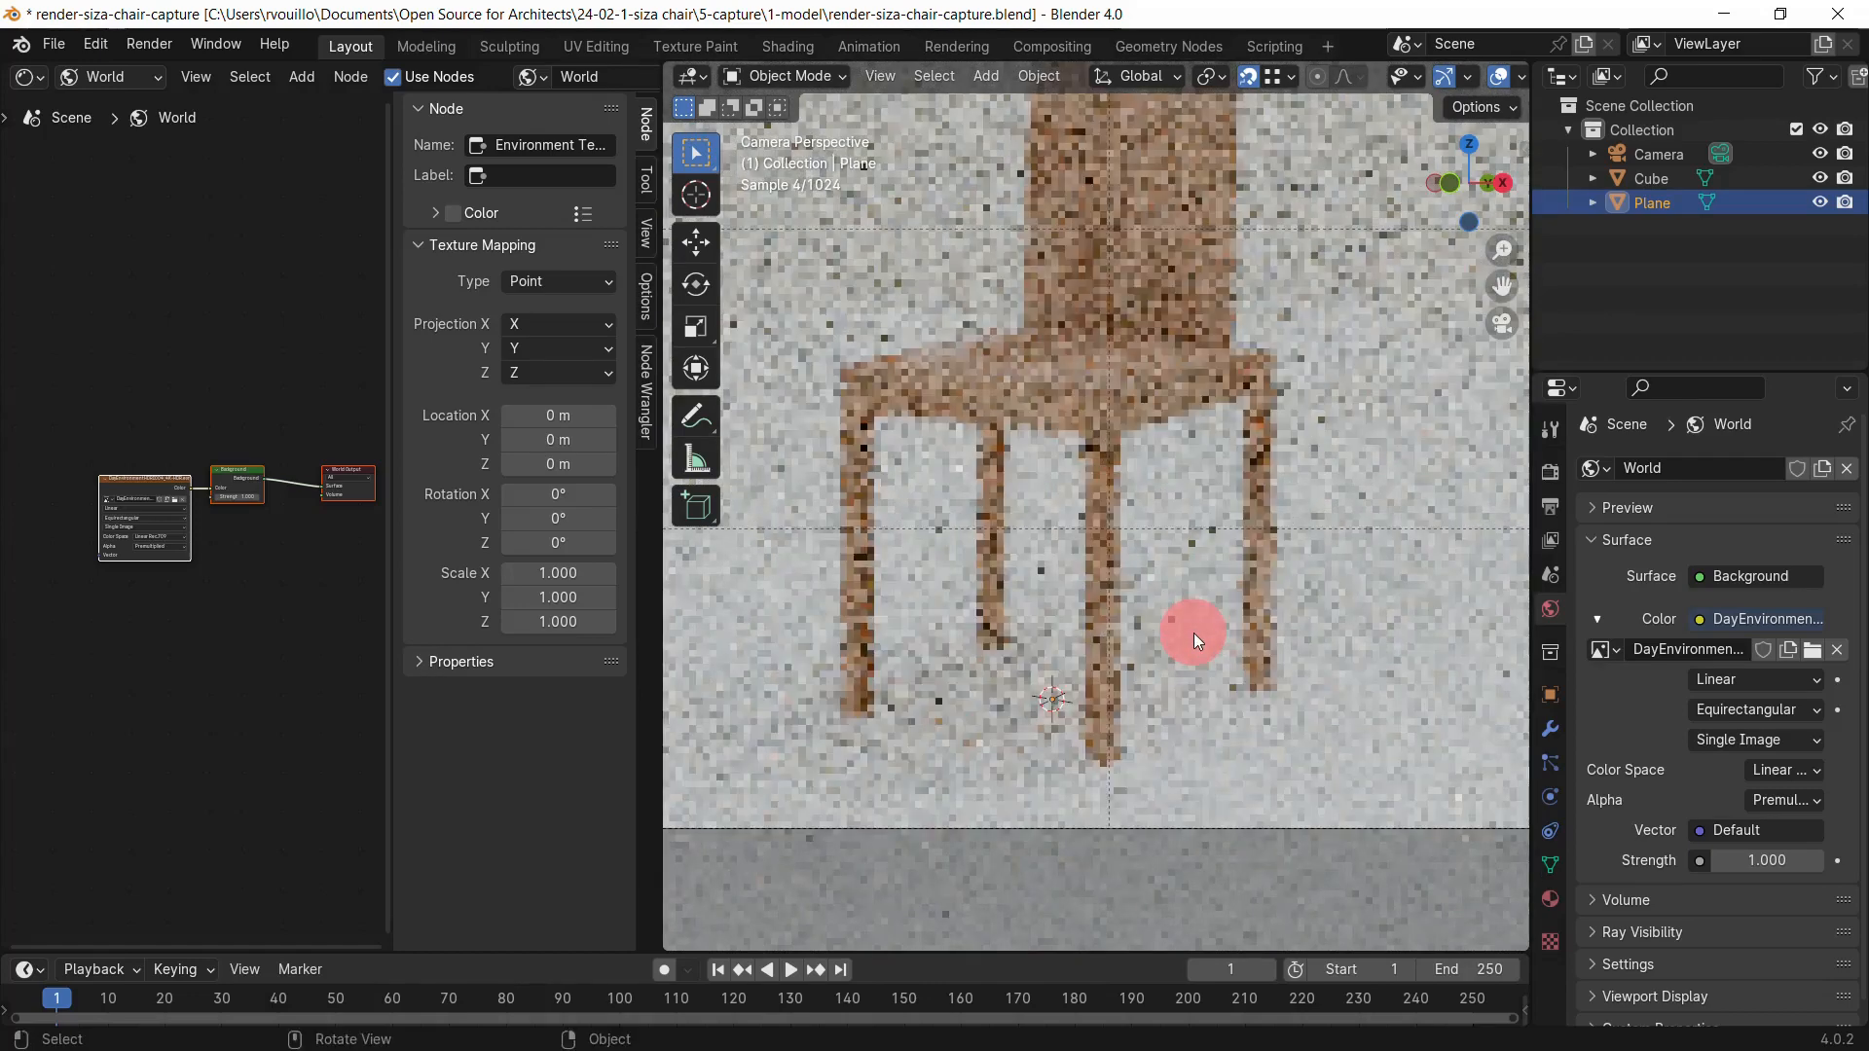
{"action": "key", "text": "ctrl+b"}
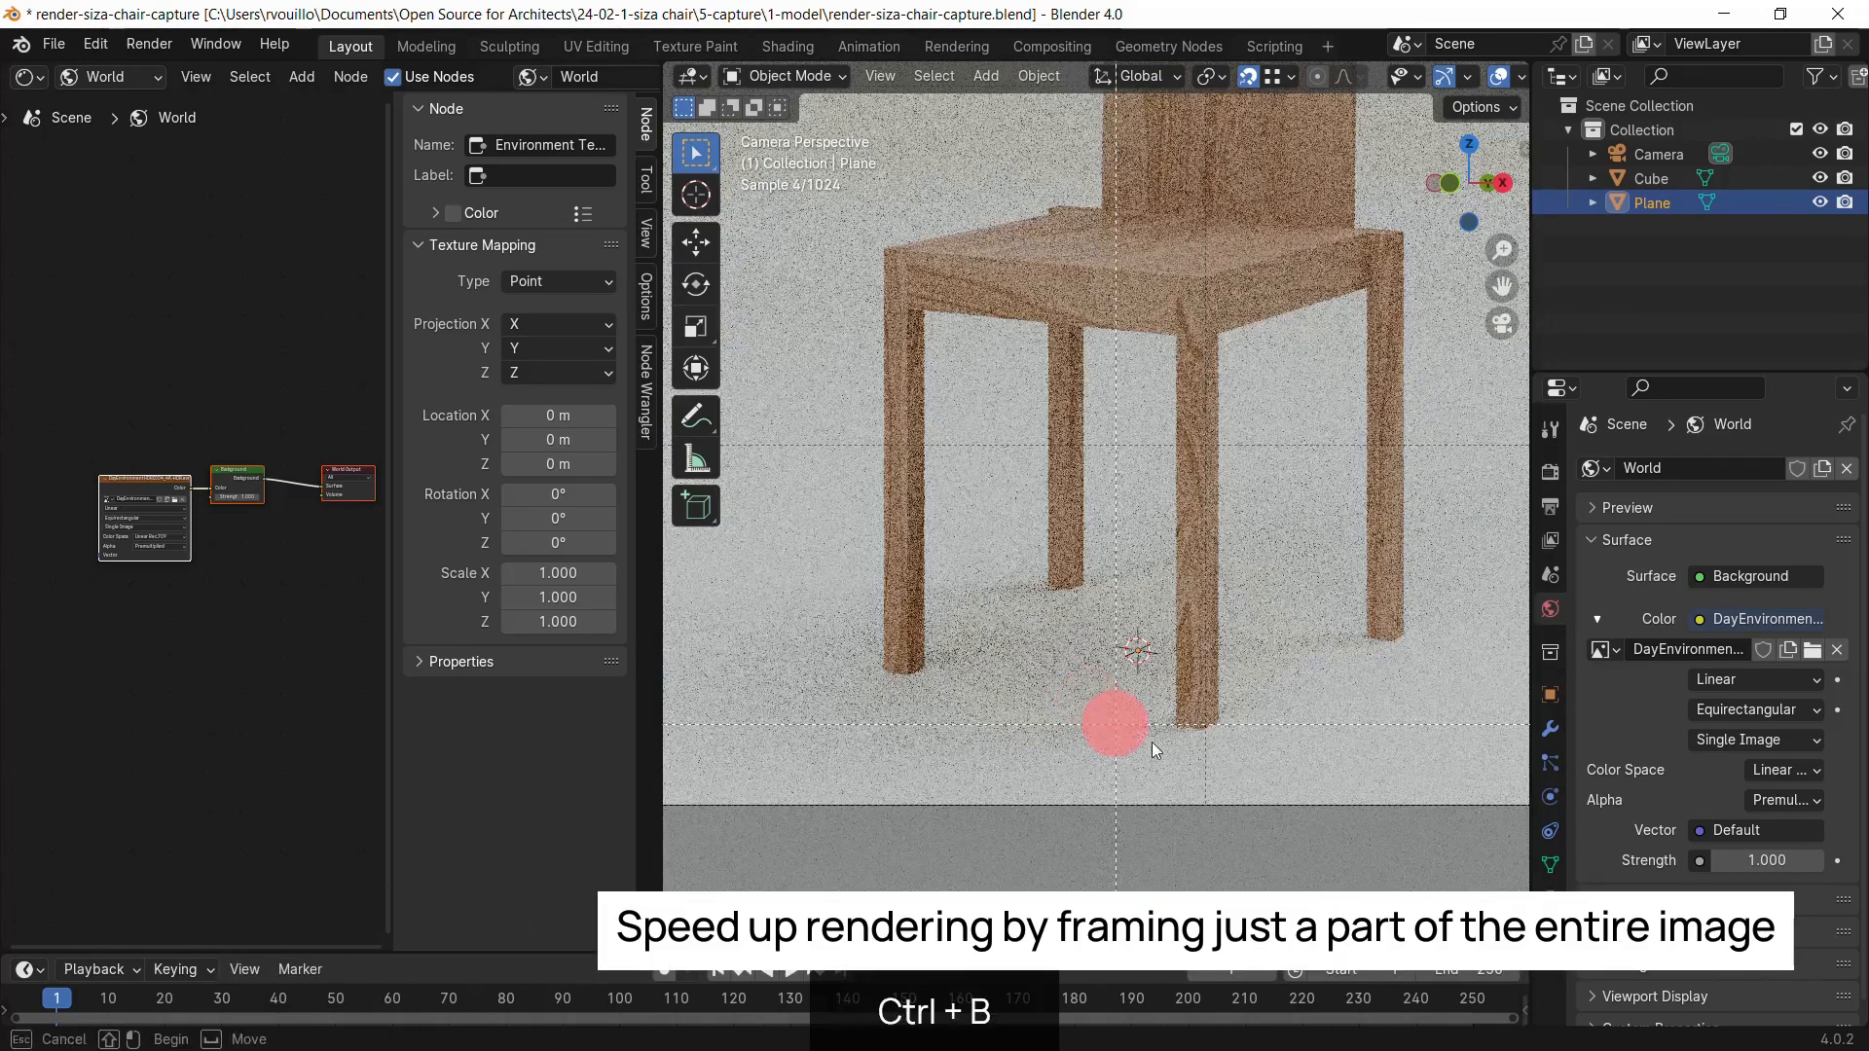
{"action": "left_click_drag", "start_coordinate": [1301, 782], "coordinate": [808, 551]}
{"action": "scroll", "coordinate": [1170, 792], "scroll_direction": "up", "scroll_amount": 4}
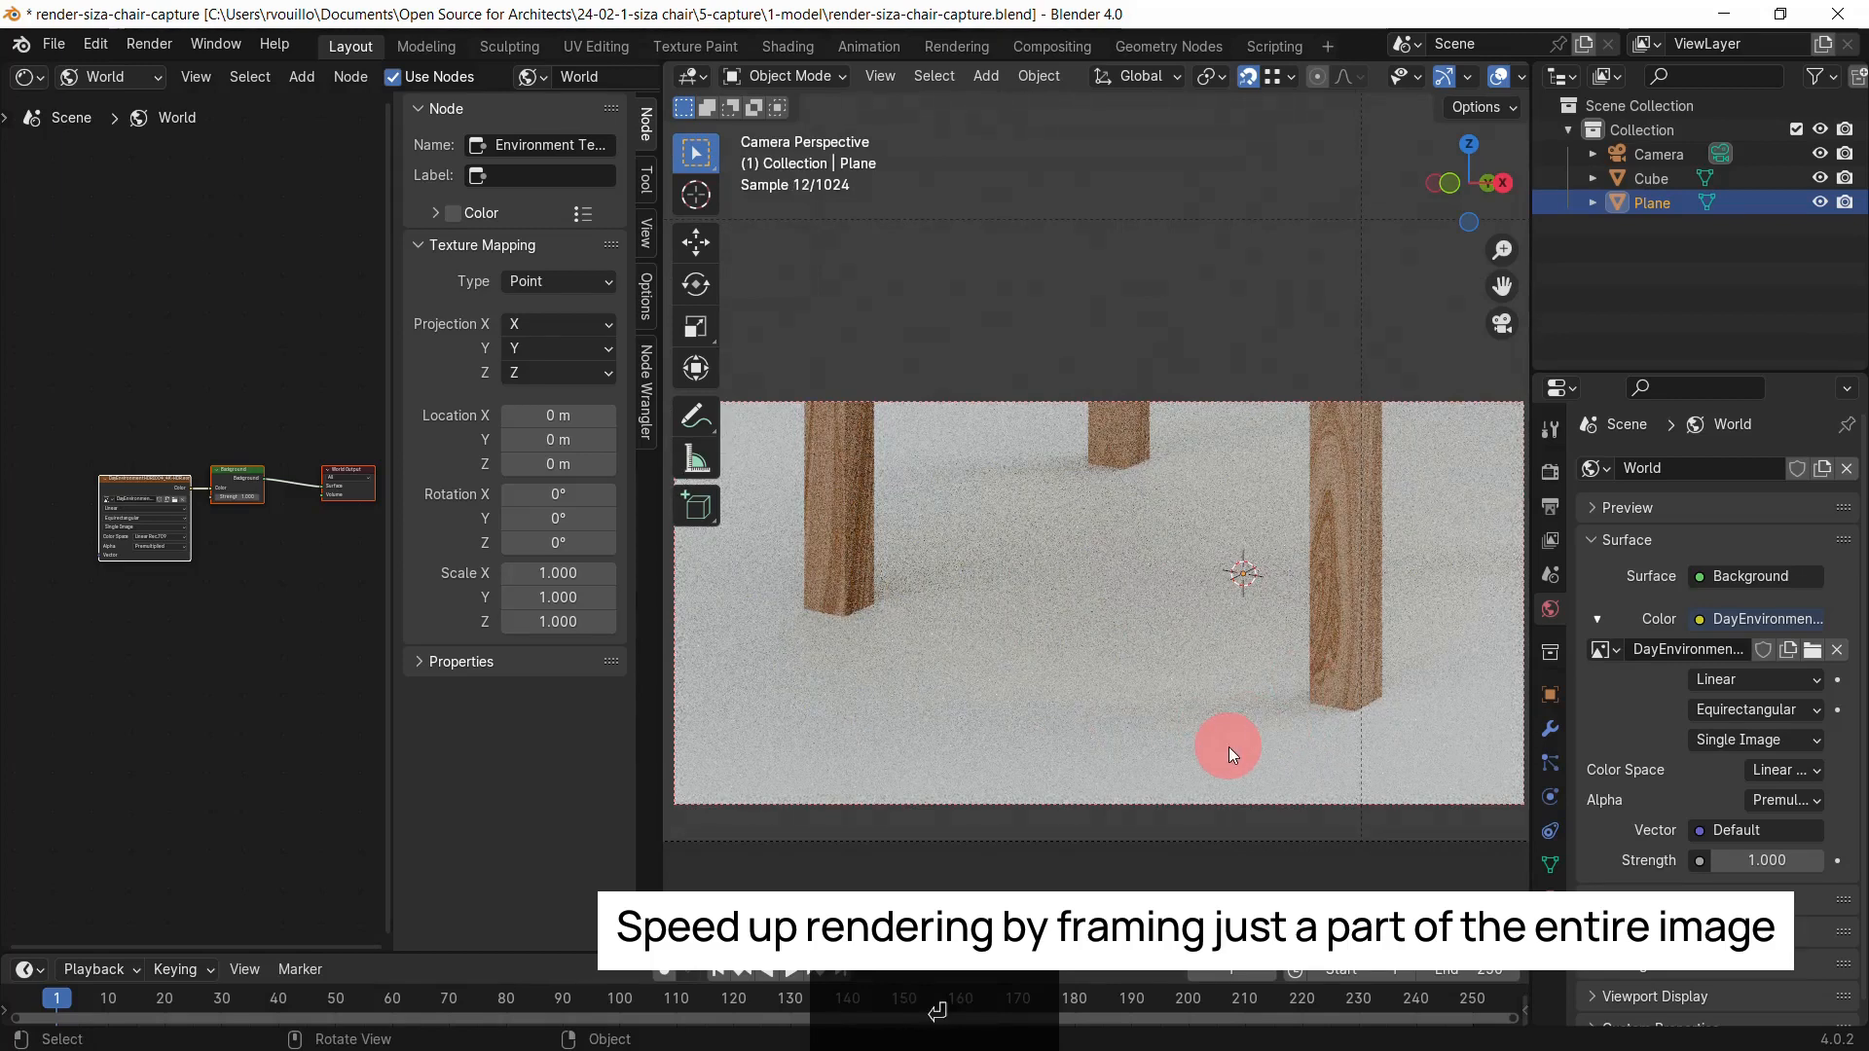
{"action": "left_click", "coordinate": [558, 542]}
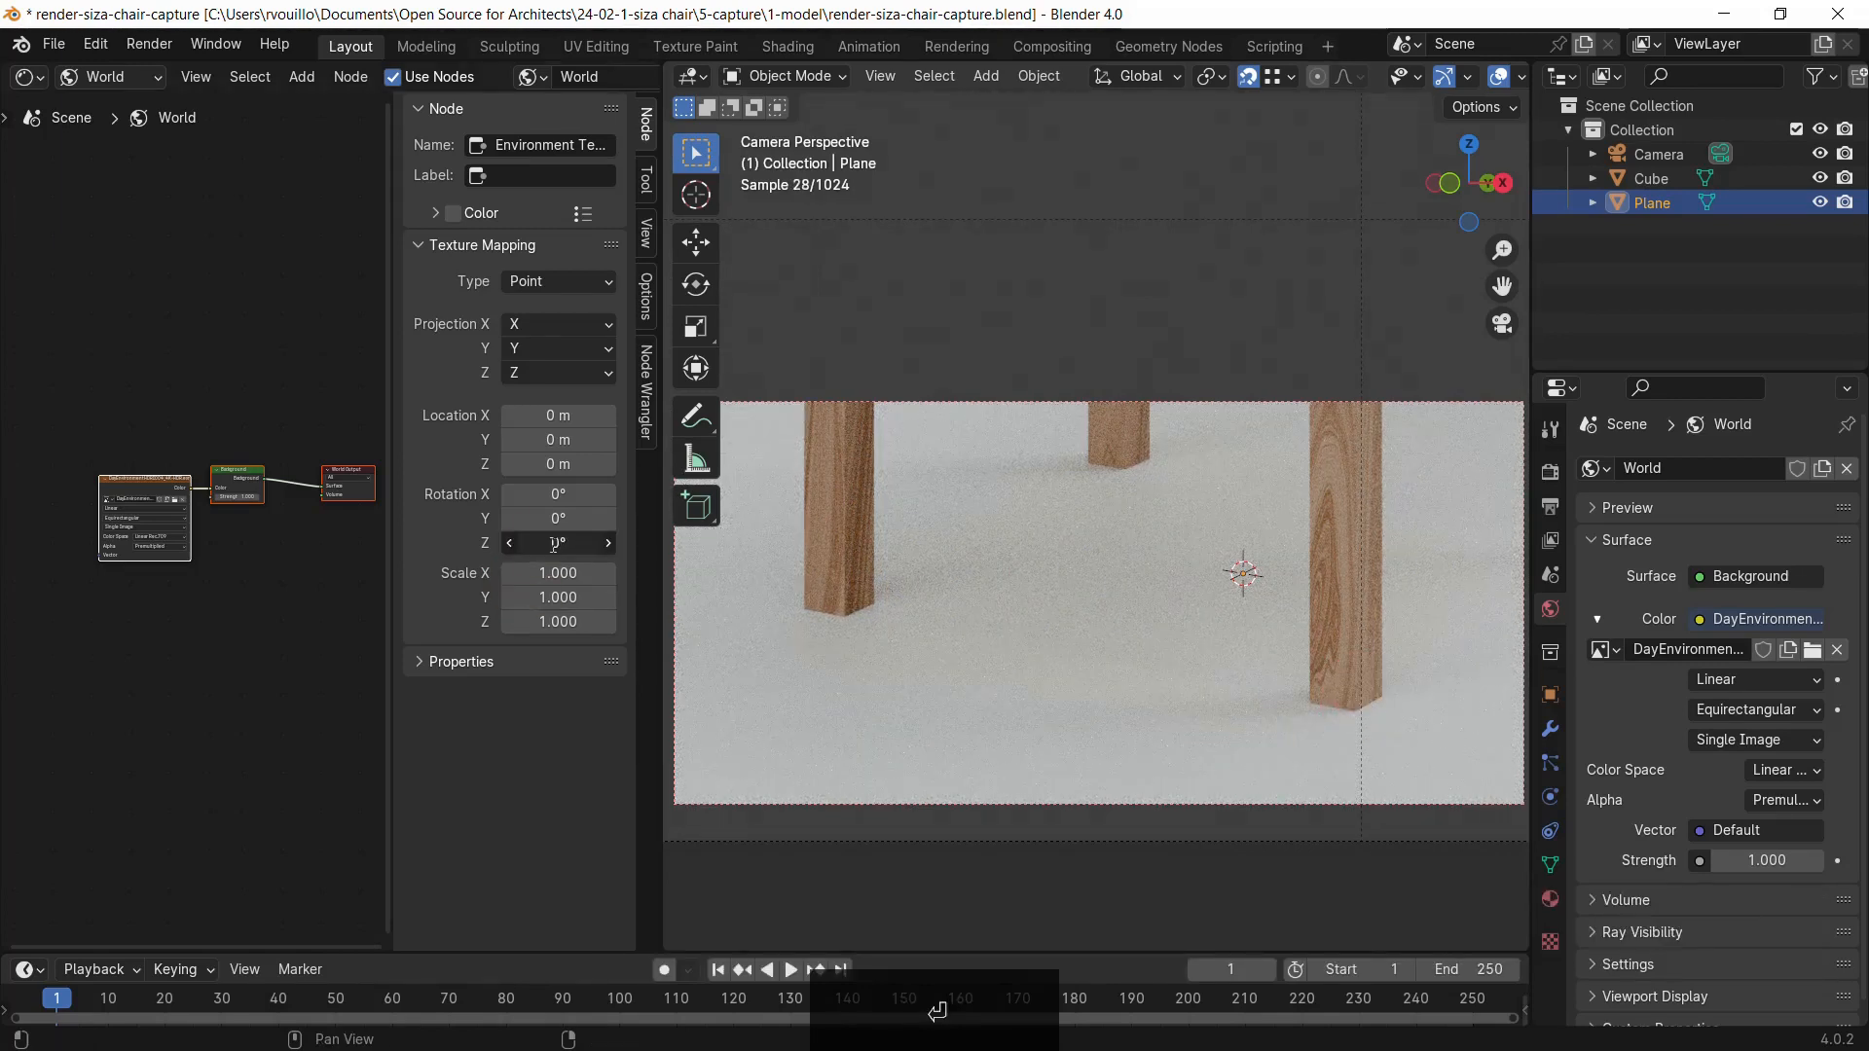
{"action": "type", "text": "110"}
{"action": "key", "text": "Return"}
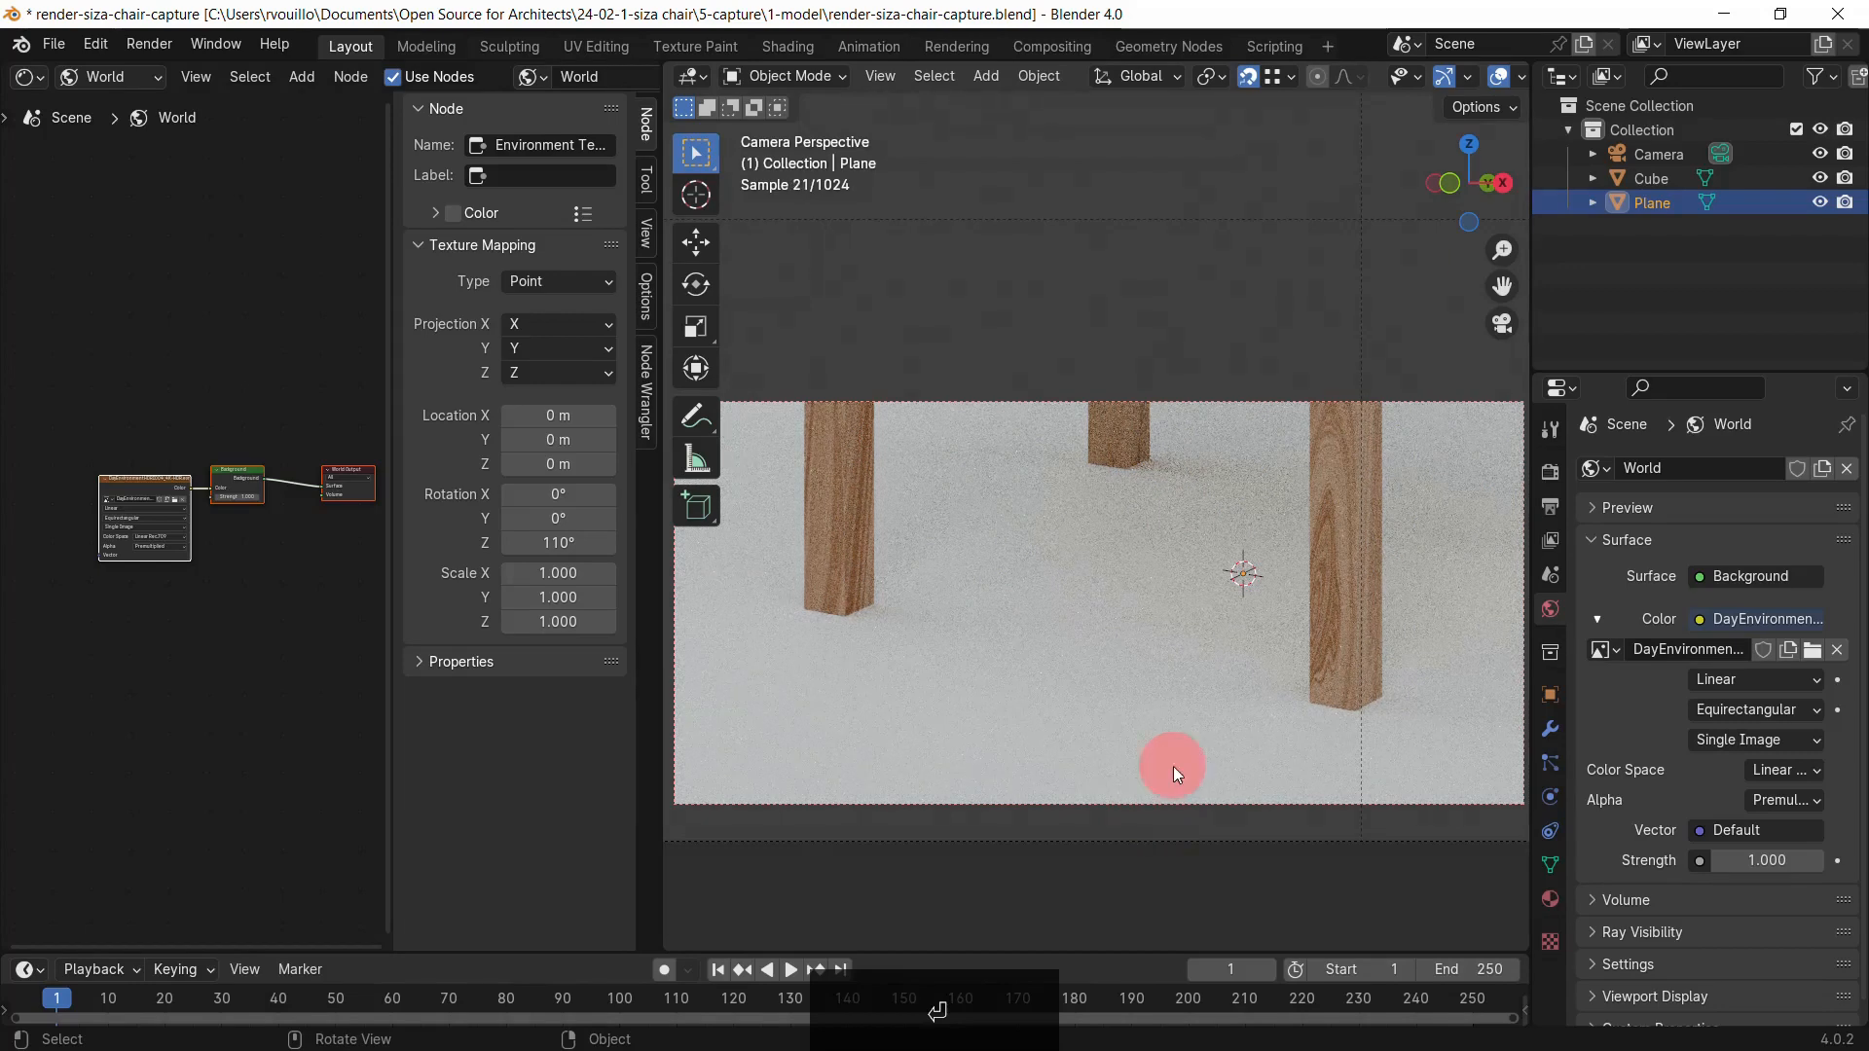
Step: Clear the render region and adjust the Environment Texture's Z rotation to 91°, then return to the camera view
{"action": "key", "text": "ctrl+alt+b"}
{"action": "scroll", "coordinate": [1071, 508], "scroll_direction": "down", "scroll_amount": 10}
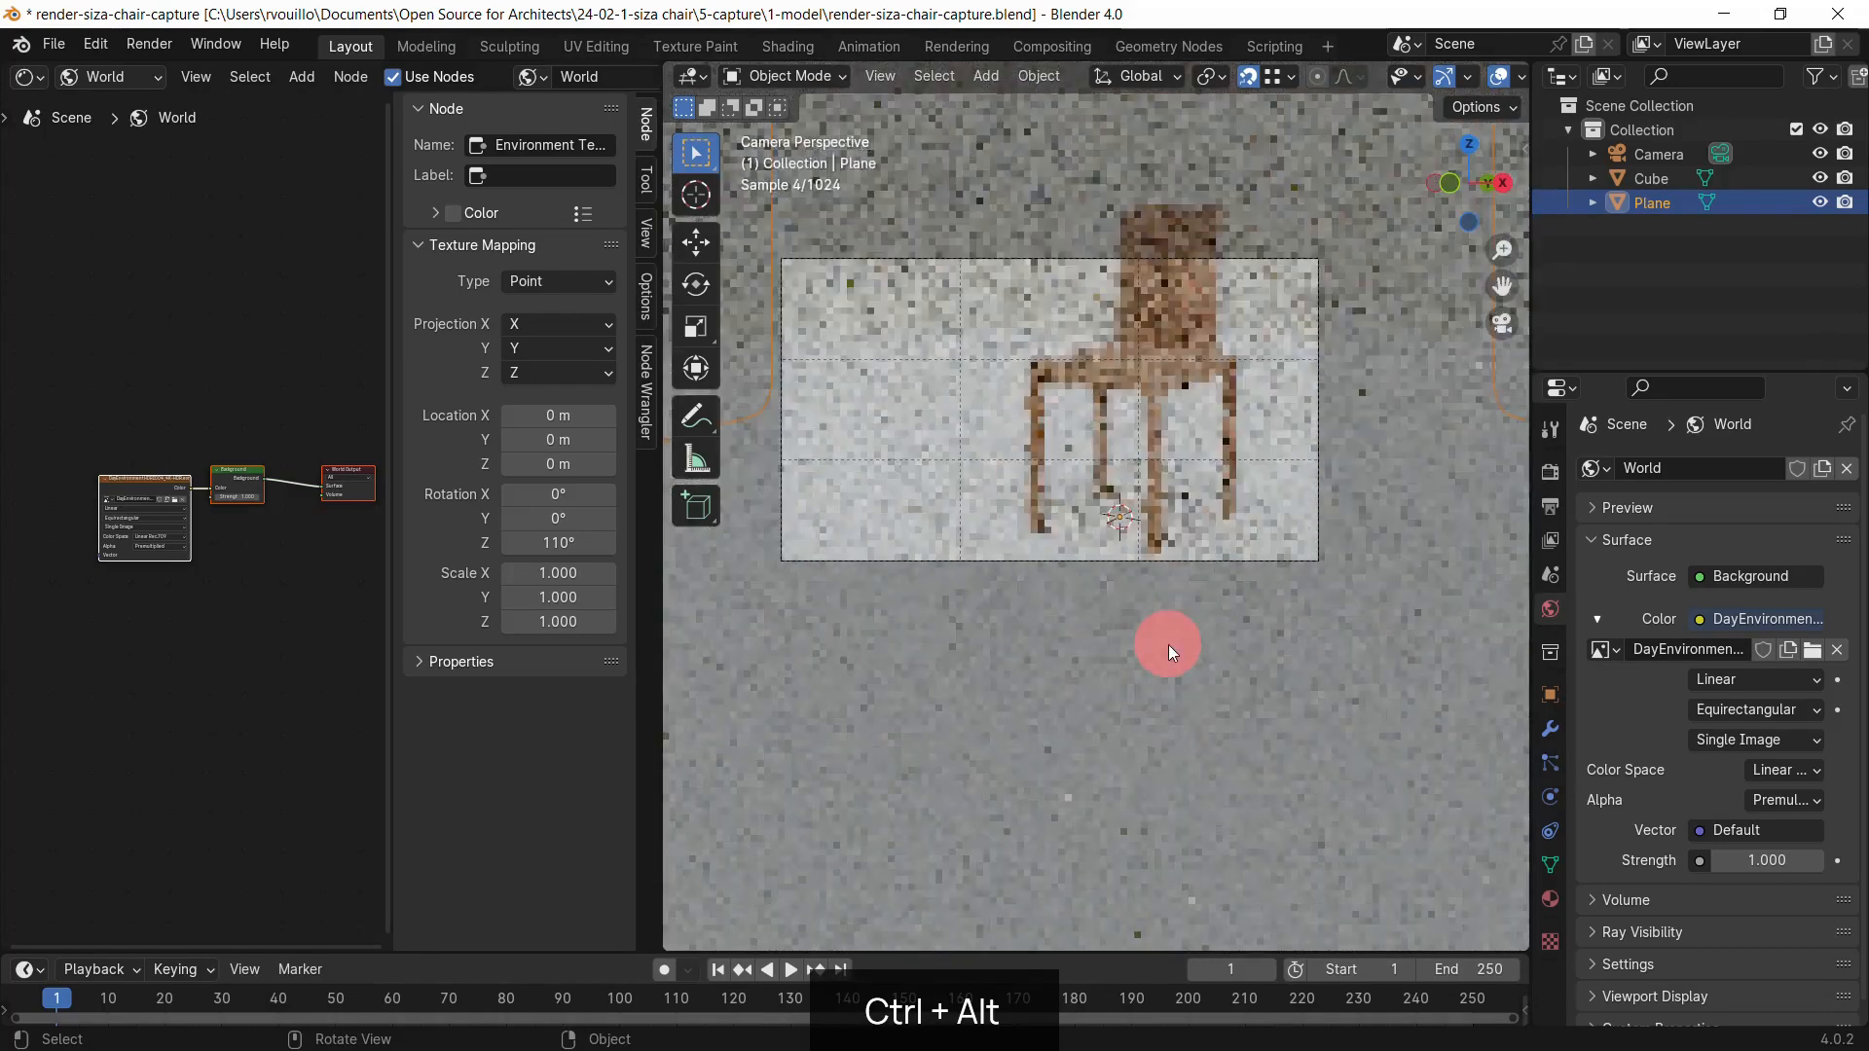
{"action": "middle_click_drag", "start_coordinate": [1168, 644], "coordinate": [1078, 739]}
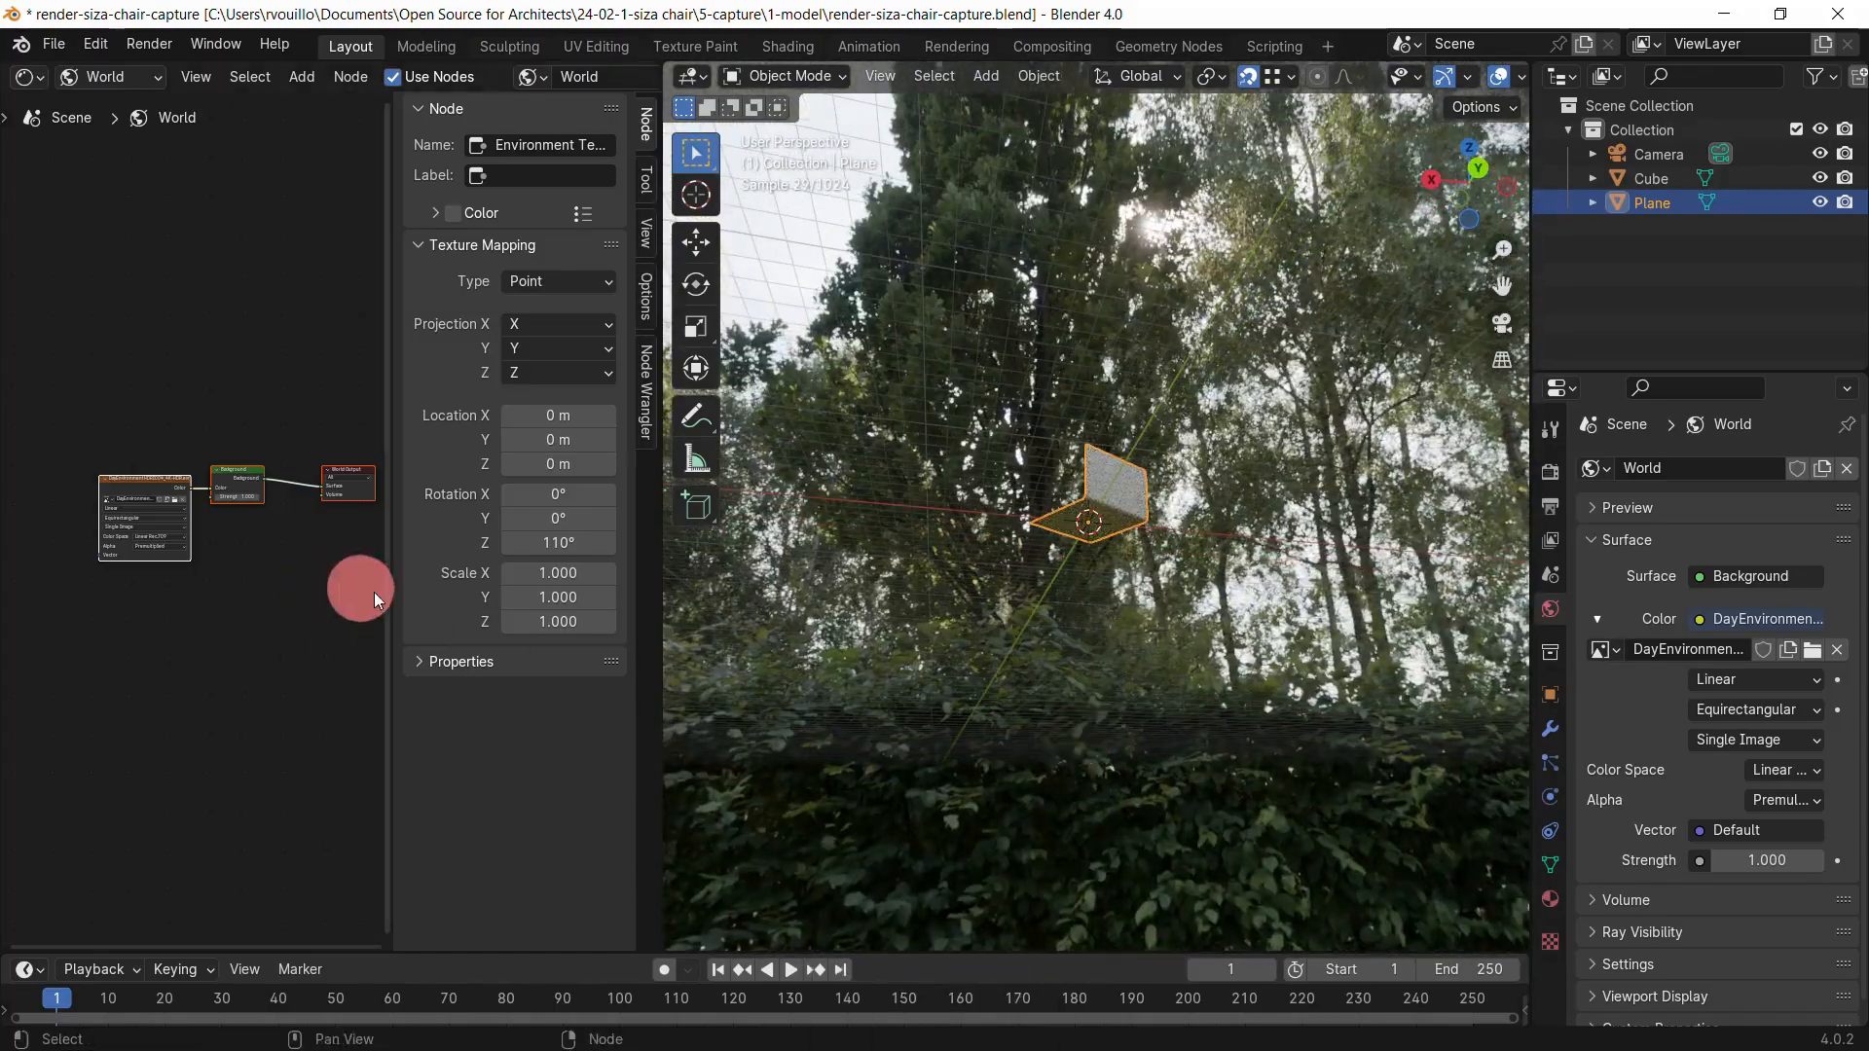
{"action": "left_click_drag", "start_coordinate": [563, 542], "coordinate": [542, 542]}
{"action": "key", "text": "KP_0"}
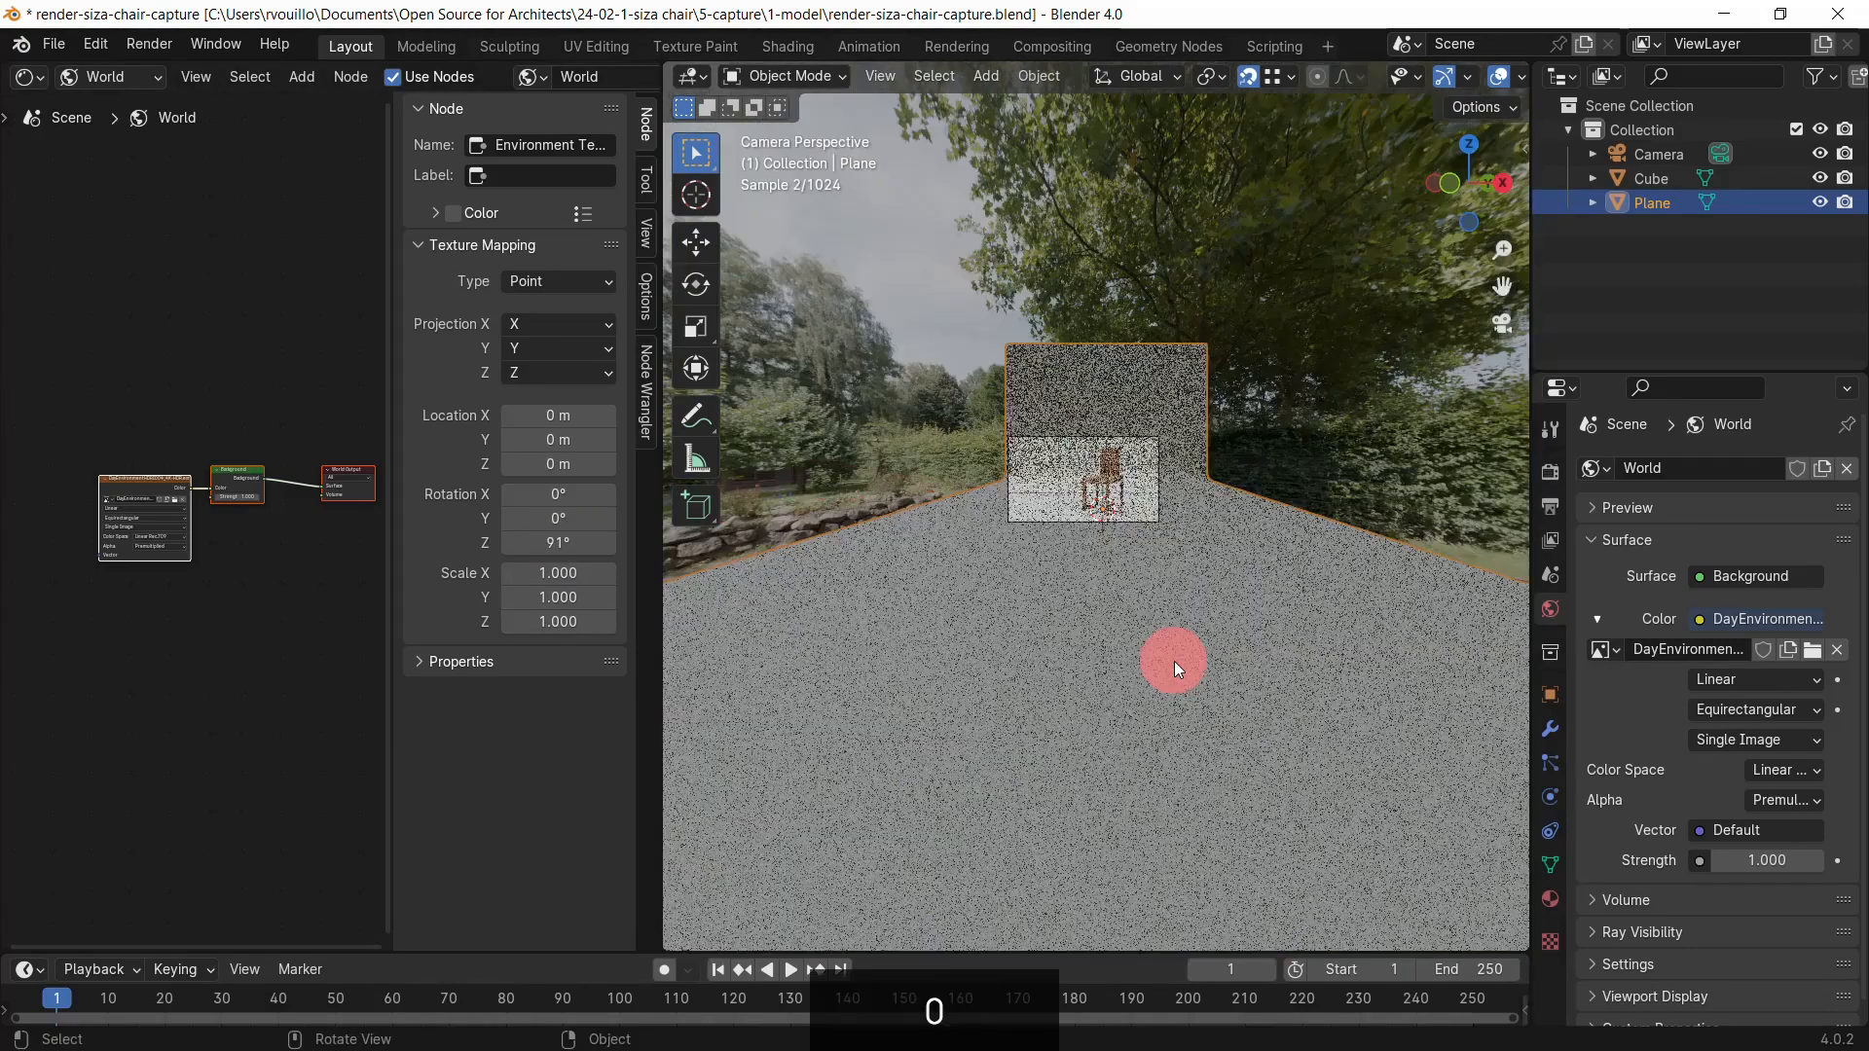
{"action": "scroll", "coordinate": [1175, 487], "scroll_direction": "up", "scroll_amount": 7}
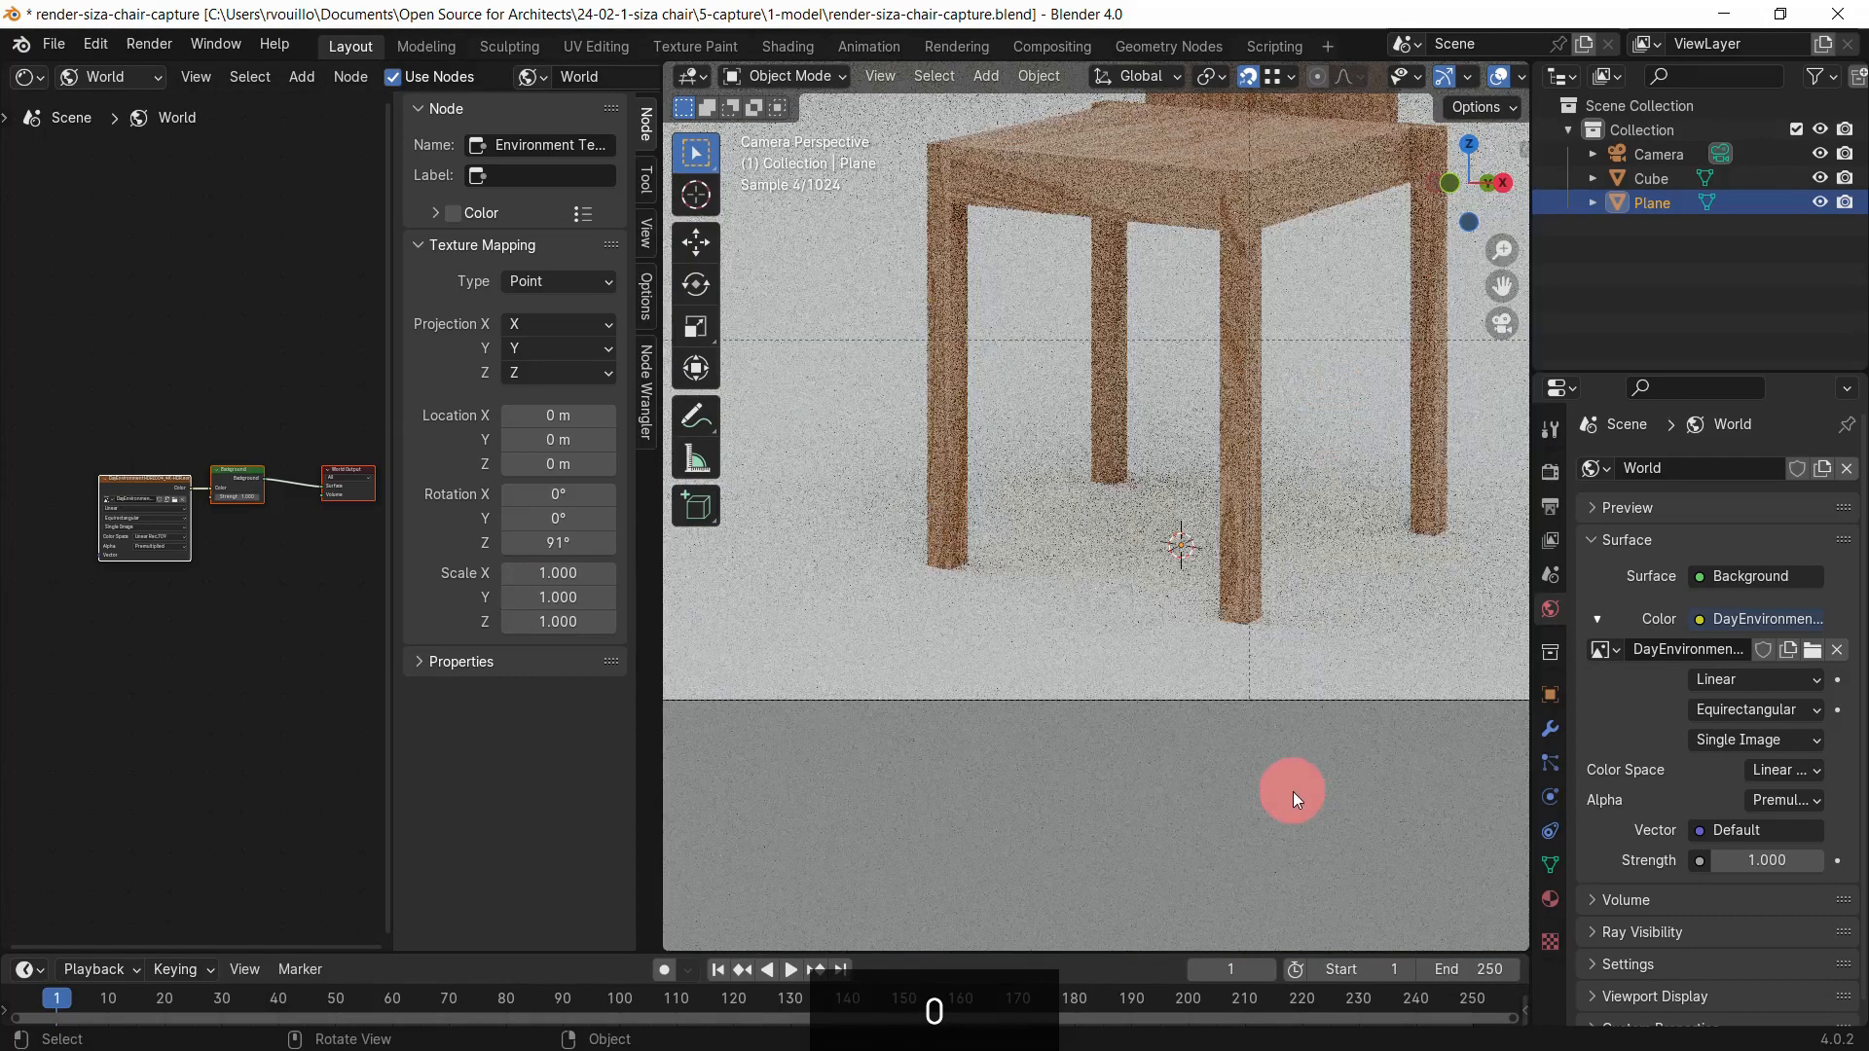
Step: Define a render region around the whole chair in the camera view
{"action": "scroll", "coordinate": [1252, 815], "scroll_direction": "down", "scroll_amount": 7}
{"action": "middle_click_drag", "start_coordinate": [1181, 517], "coordinate": [1101, 671]}
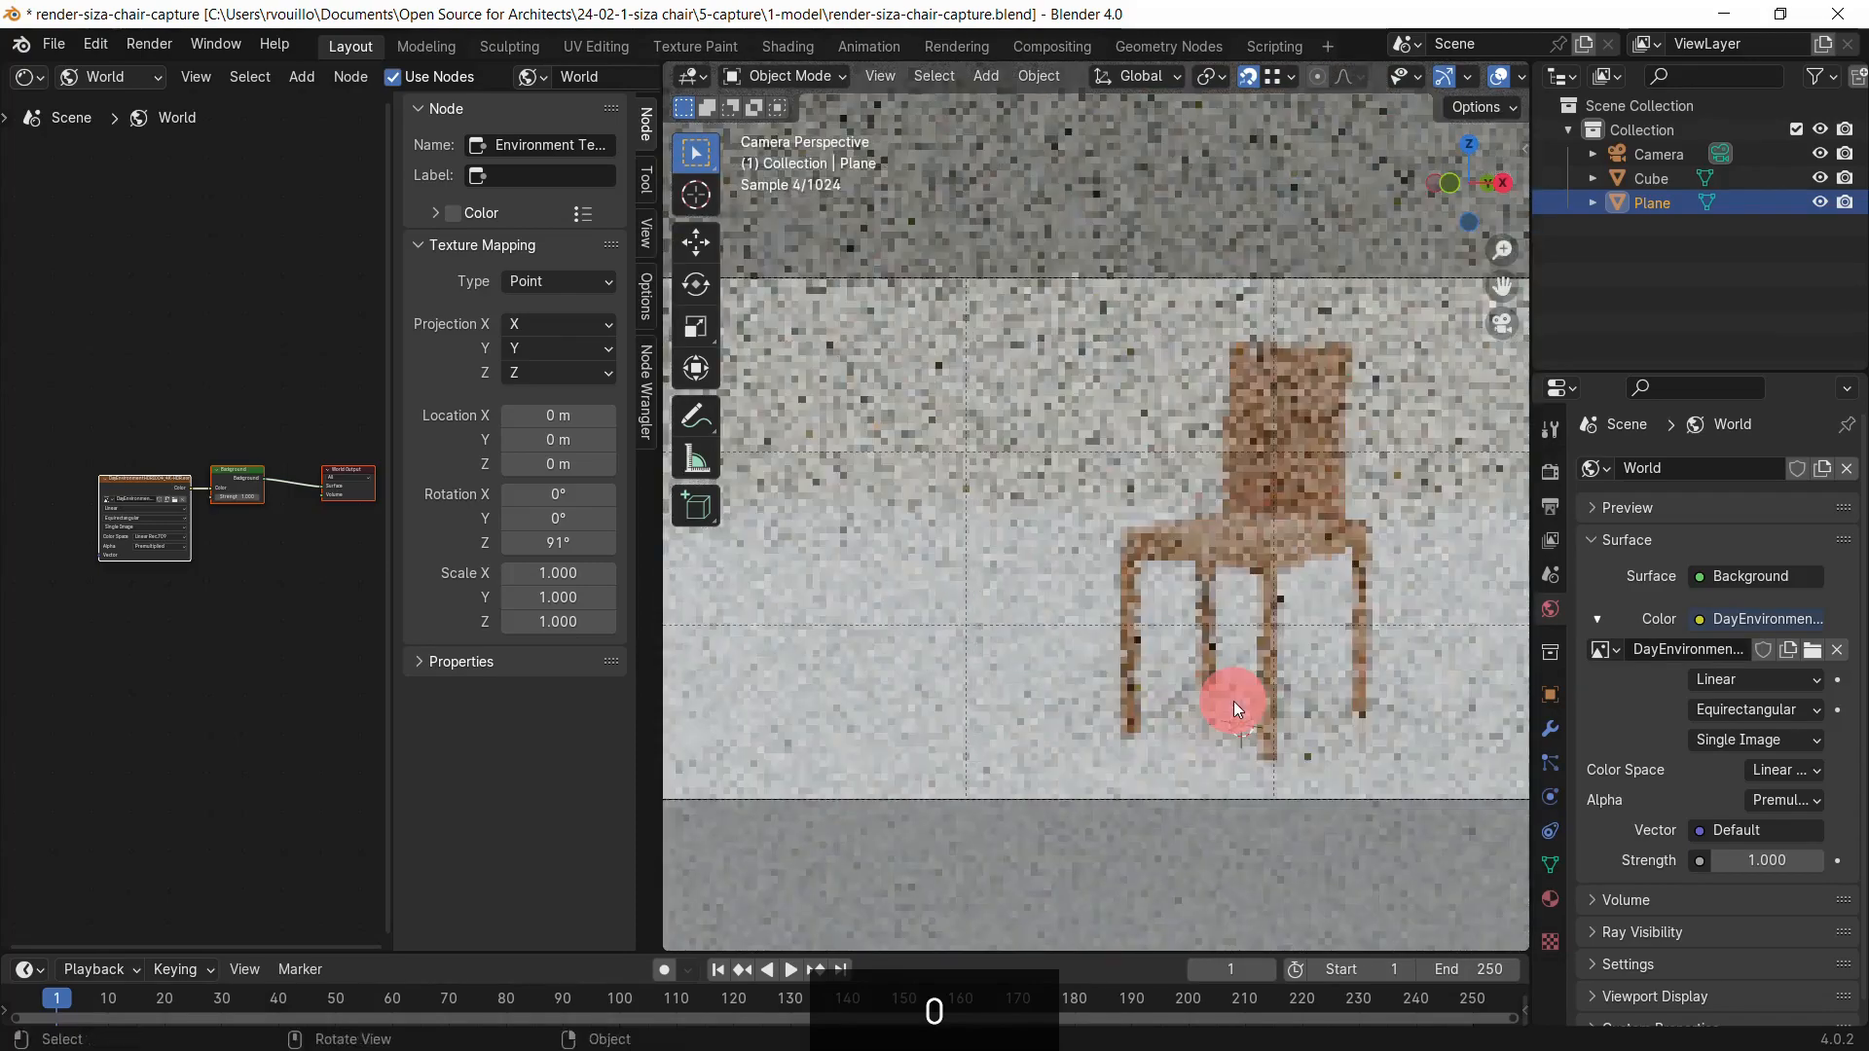
{"action": "key", "text": "KP_0"}
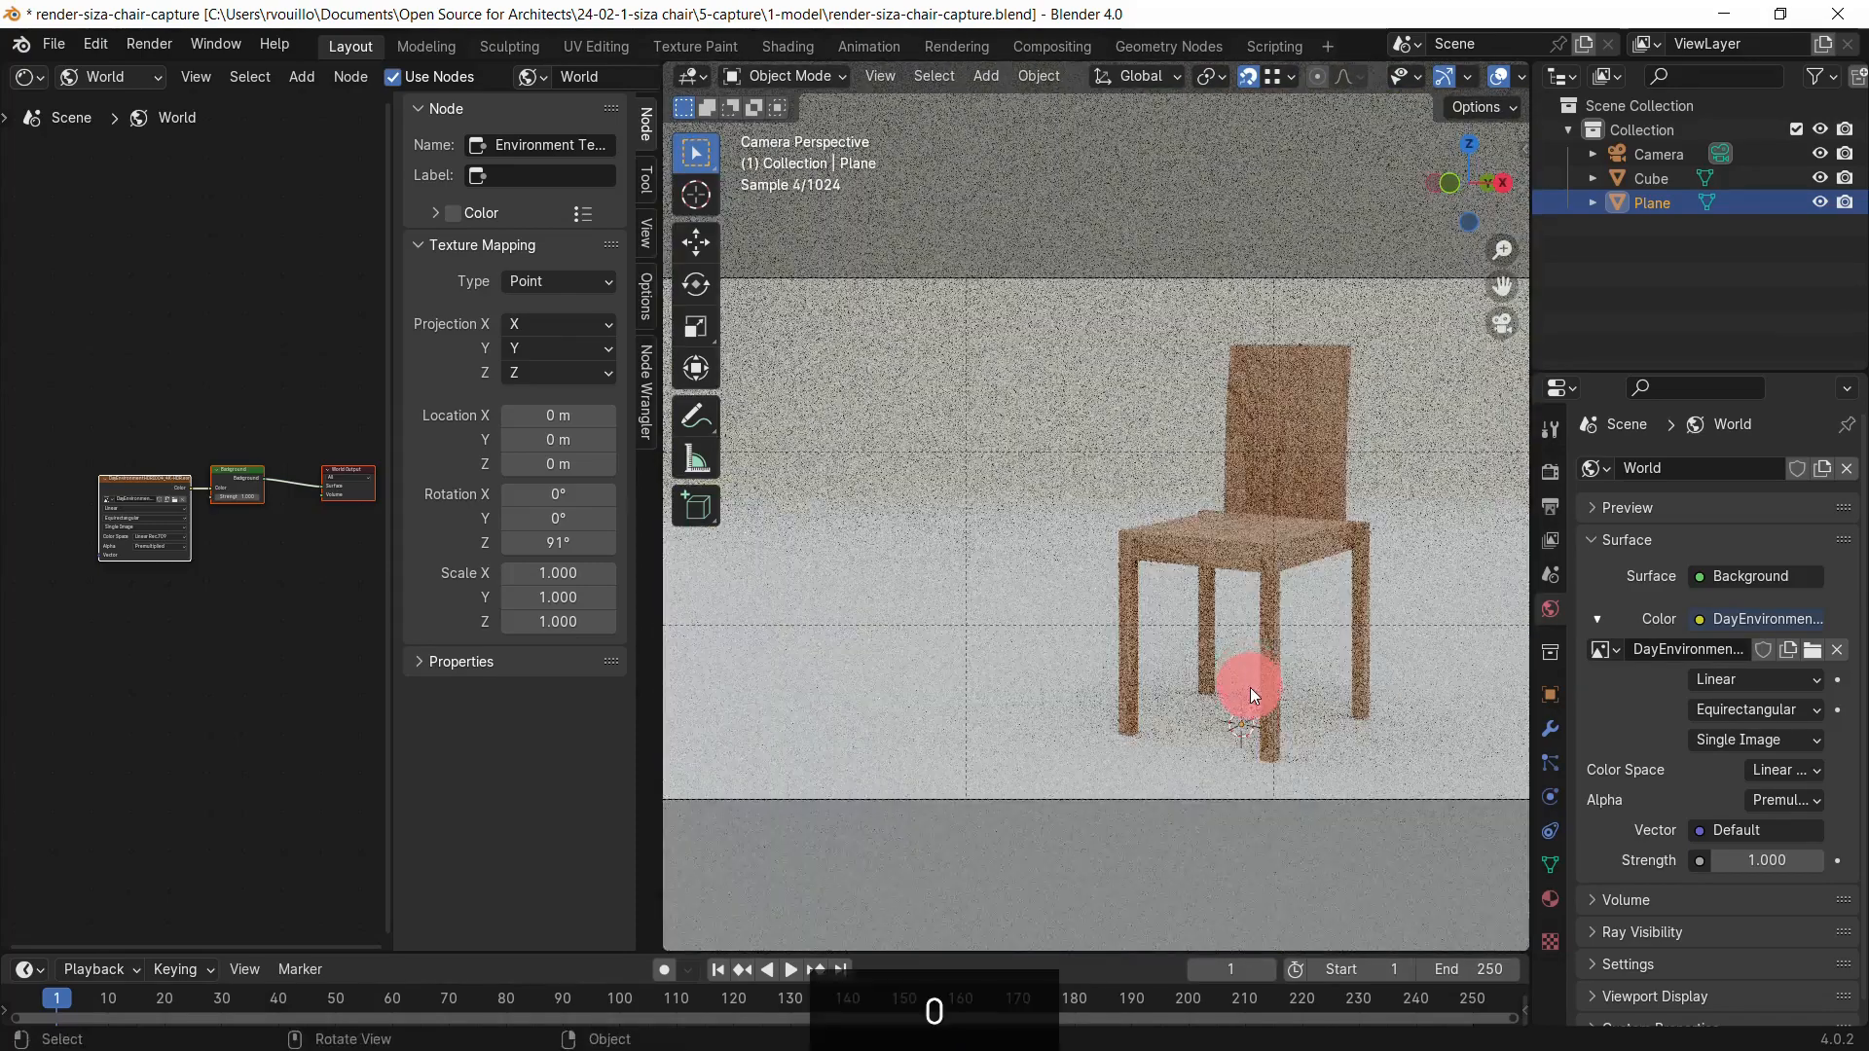
{"action": "middle_click_drag", "start_coordinate": [1250, 687], "coordinate": [1123, 667], "text": "shift"}
{"action": "scroll", "coordinate": [1180, 568], "scroll_direction": "up", "scroll_amount": 2}
{"action": "key", "text": "ctrl+b"}
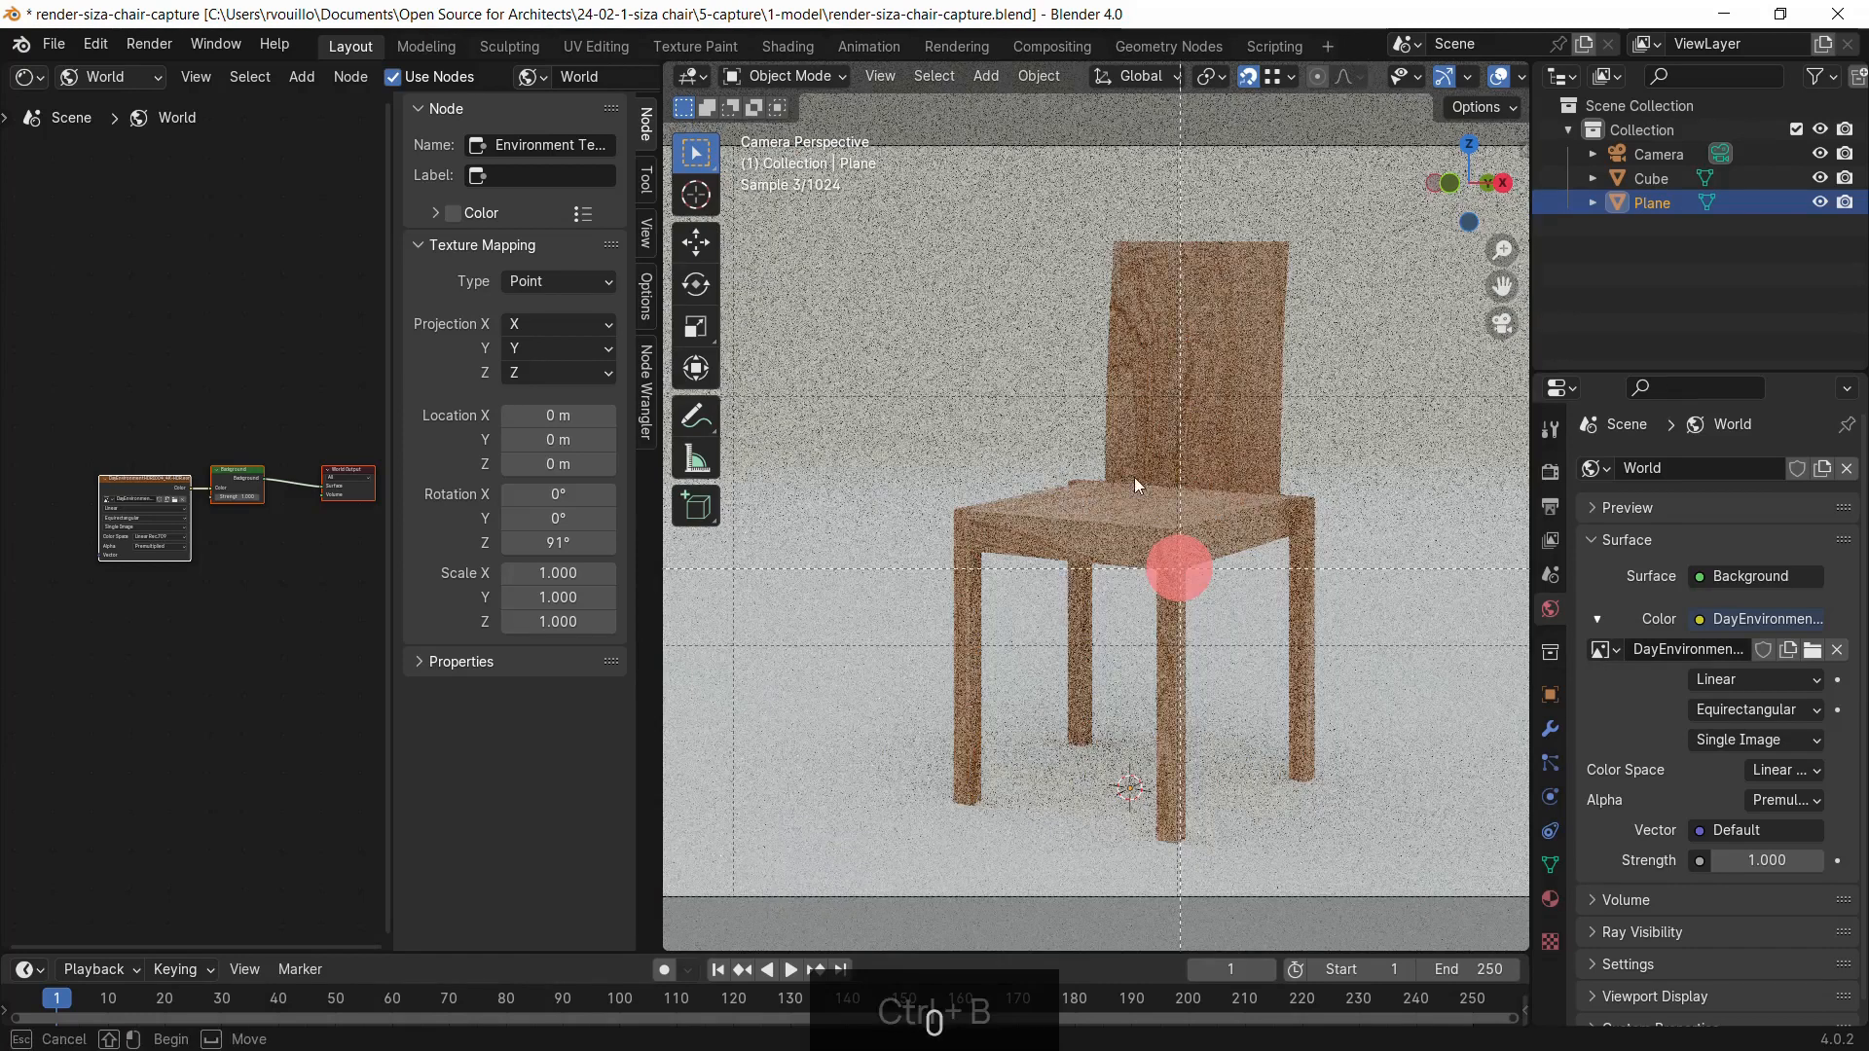
{"action": "left_click_drag", "start_coordinate": [929, 224], "coordinate": [1346, 850]}
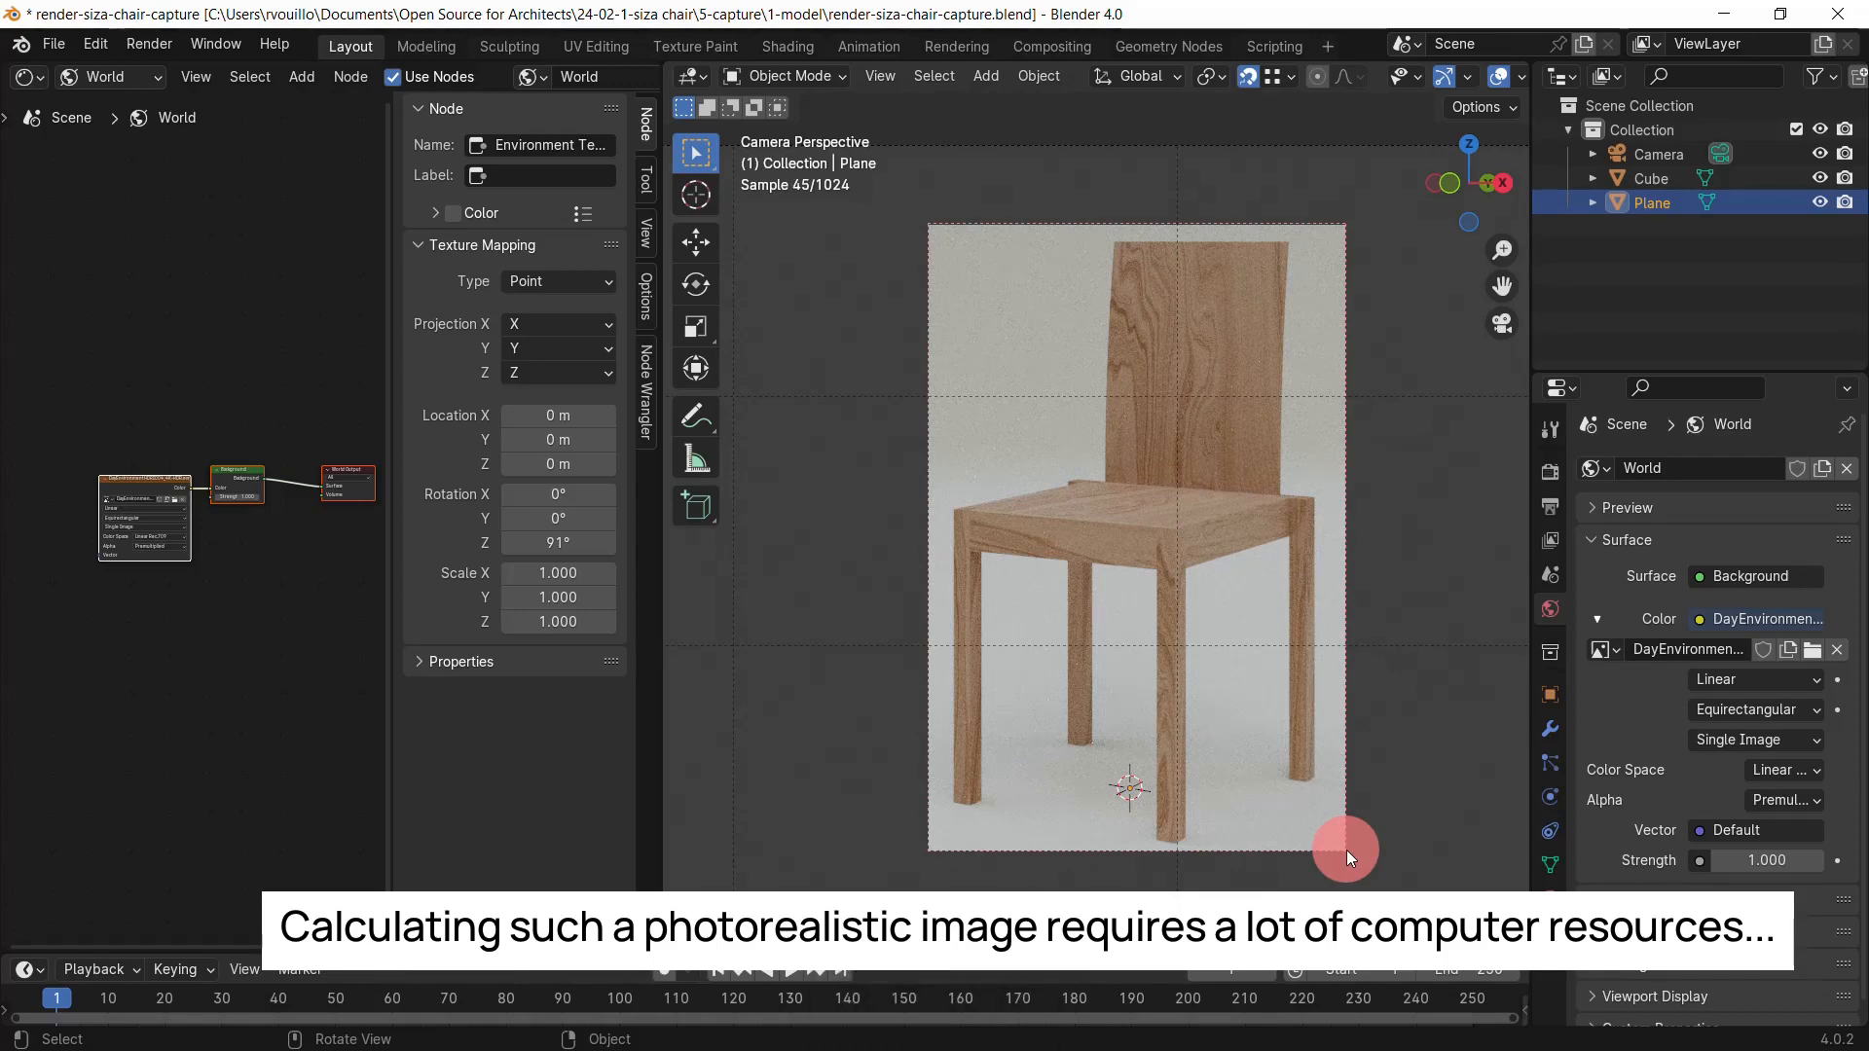
Step: Close the Shader Editor area and widen the properties editor to show the render settings
{"action": "left_click_drag", "start_coordinate": [670, 70], "coordinate": [380, 216]}
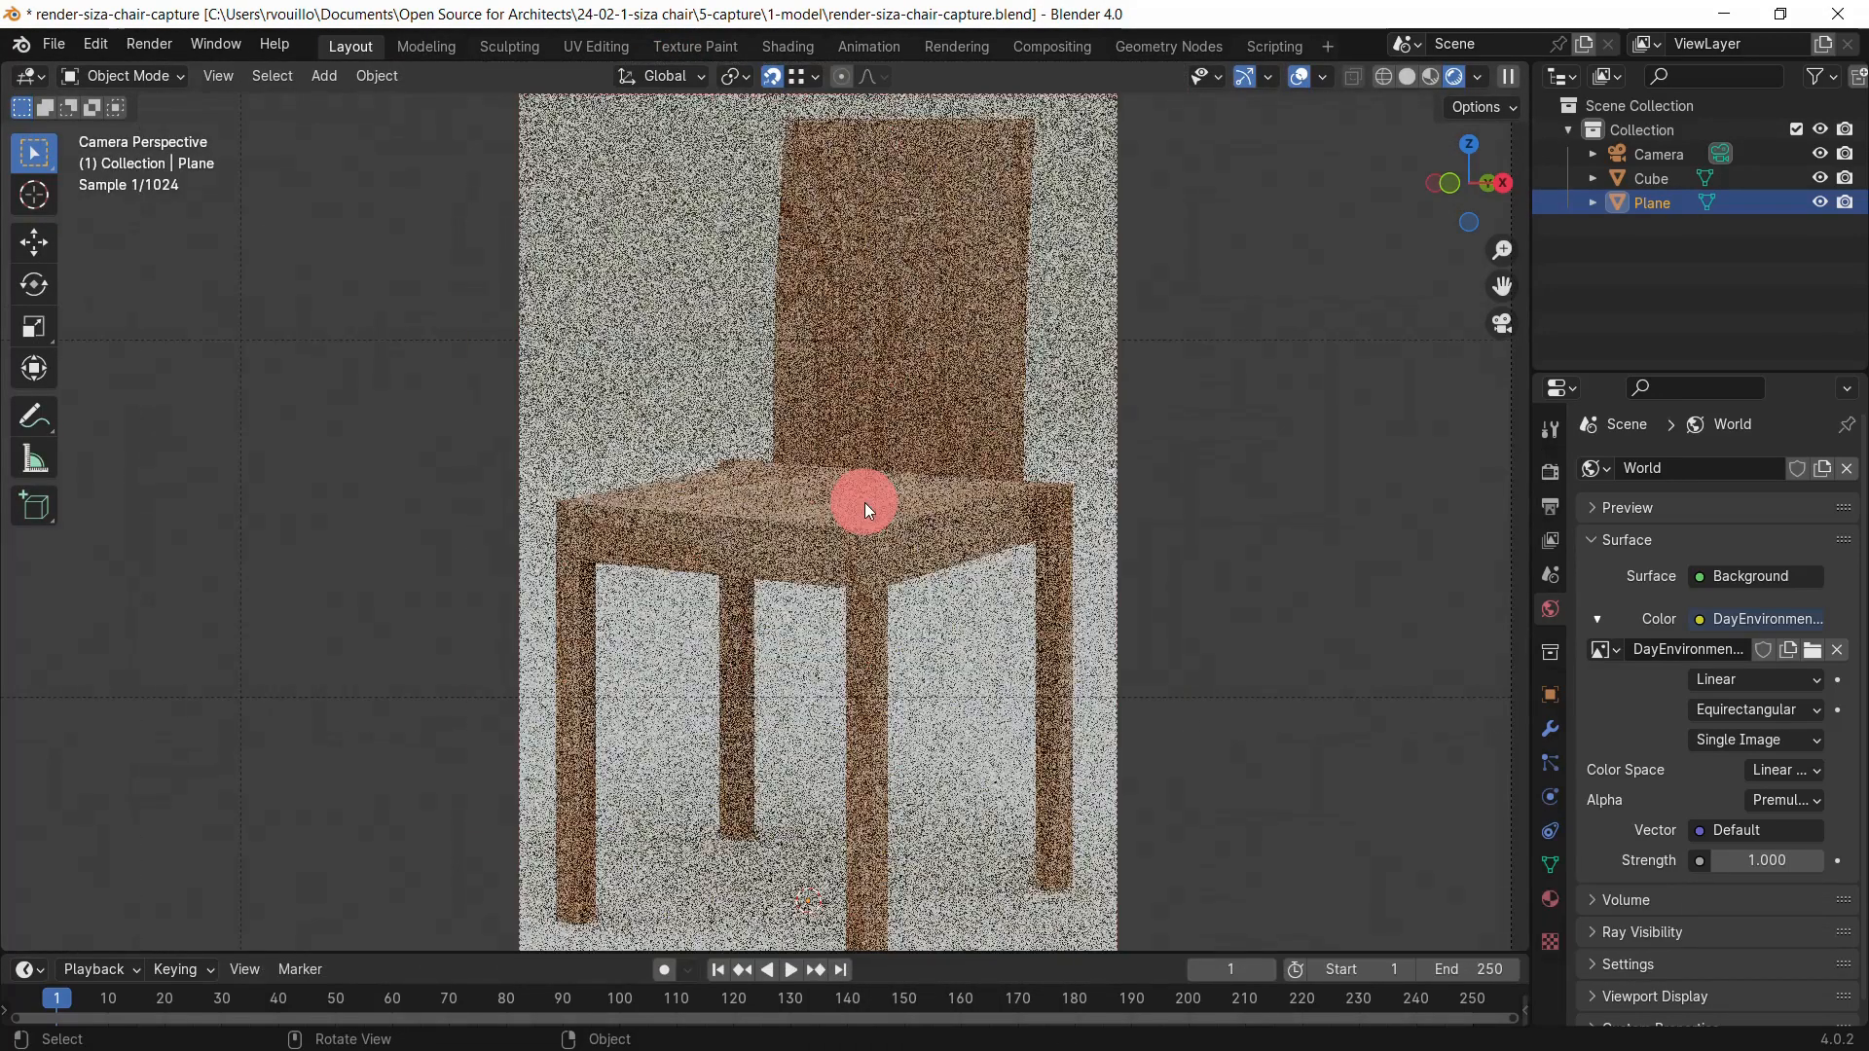
{"action": "scroll", "coordinate": [865, 502], "scroll_direction": "down", "scroll_amount": 1}
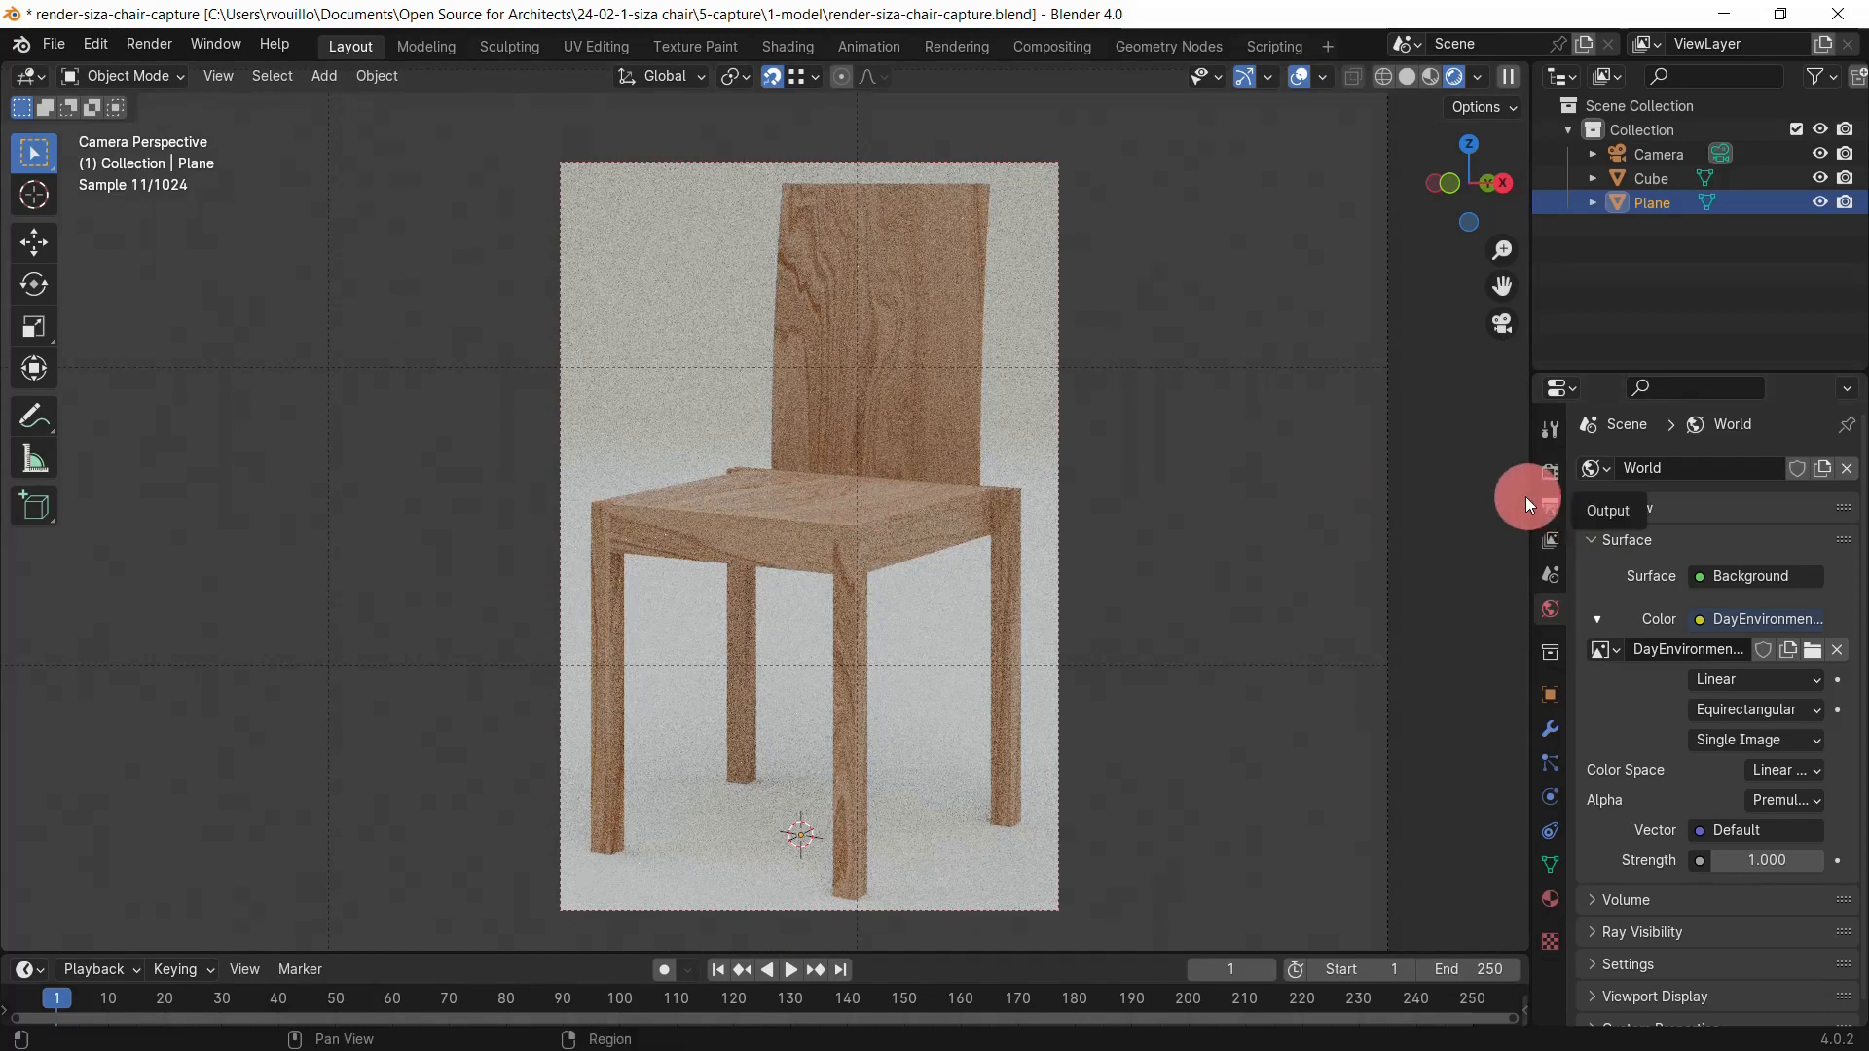
{"action": "left_click_drag", "start_coordinate": [1526, 496], "coordinate": [1285, 480]}
{"action": "left_click", "coordinate": [1316, 482]}
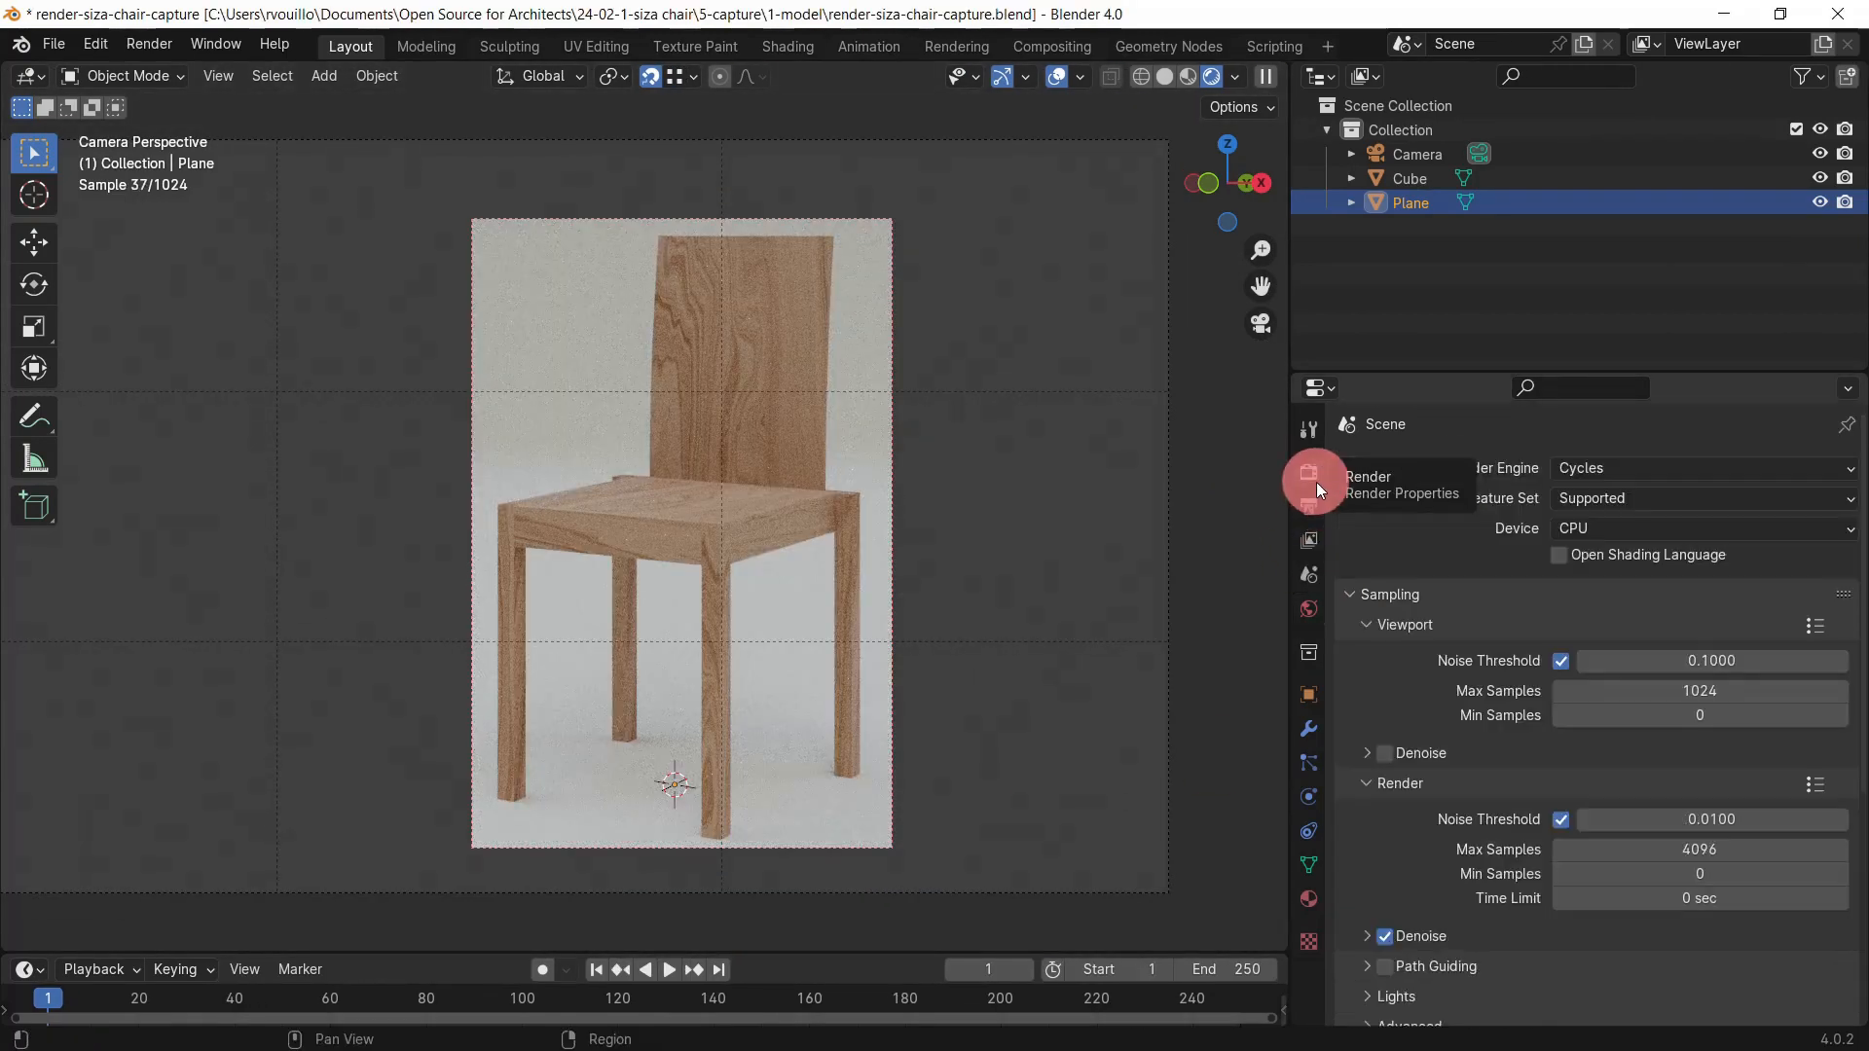
Step: Set the Light Paths max bounces to 4 for Total and 4 for Transmission
{"action": "scroll", "coordinate": [1429, 721], "scroll_direction": "down", "scroll_amount": 5}
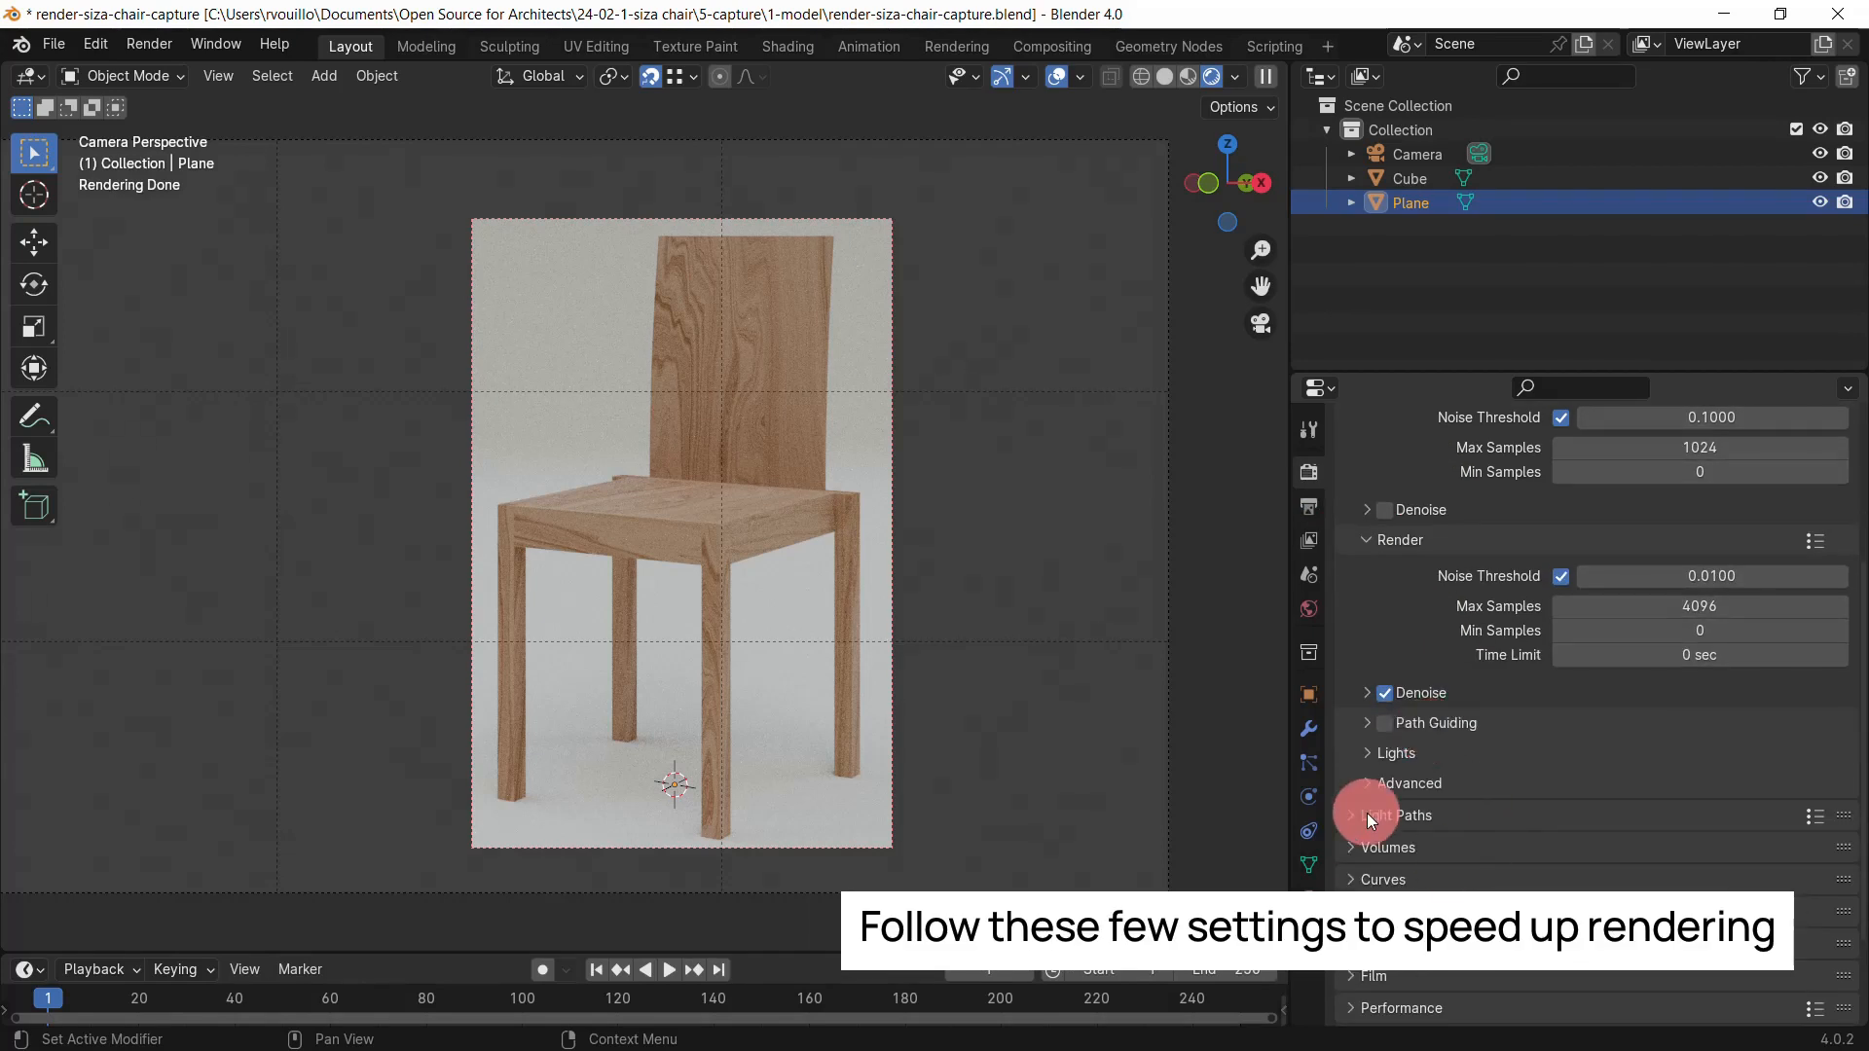
{"action": "scroll", "coordinate": [1438, 802], "scroll_direction": "down", "scroll_amount": 3}
{"action": "left_click", "coordinate": [1702, 735]}
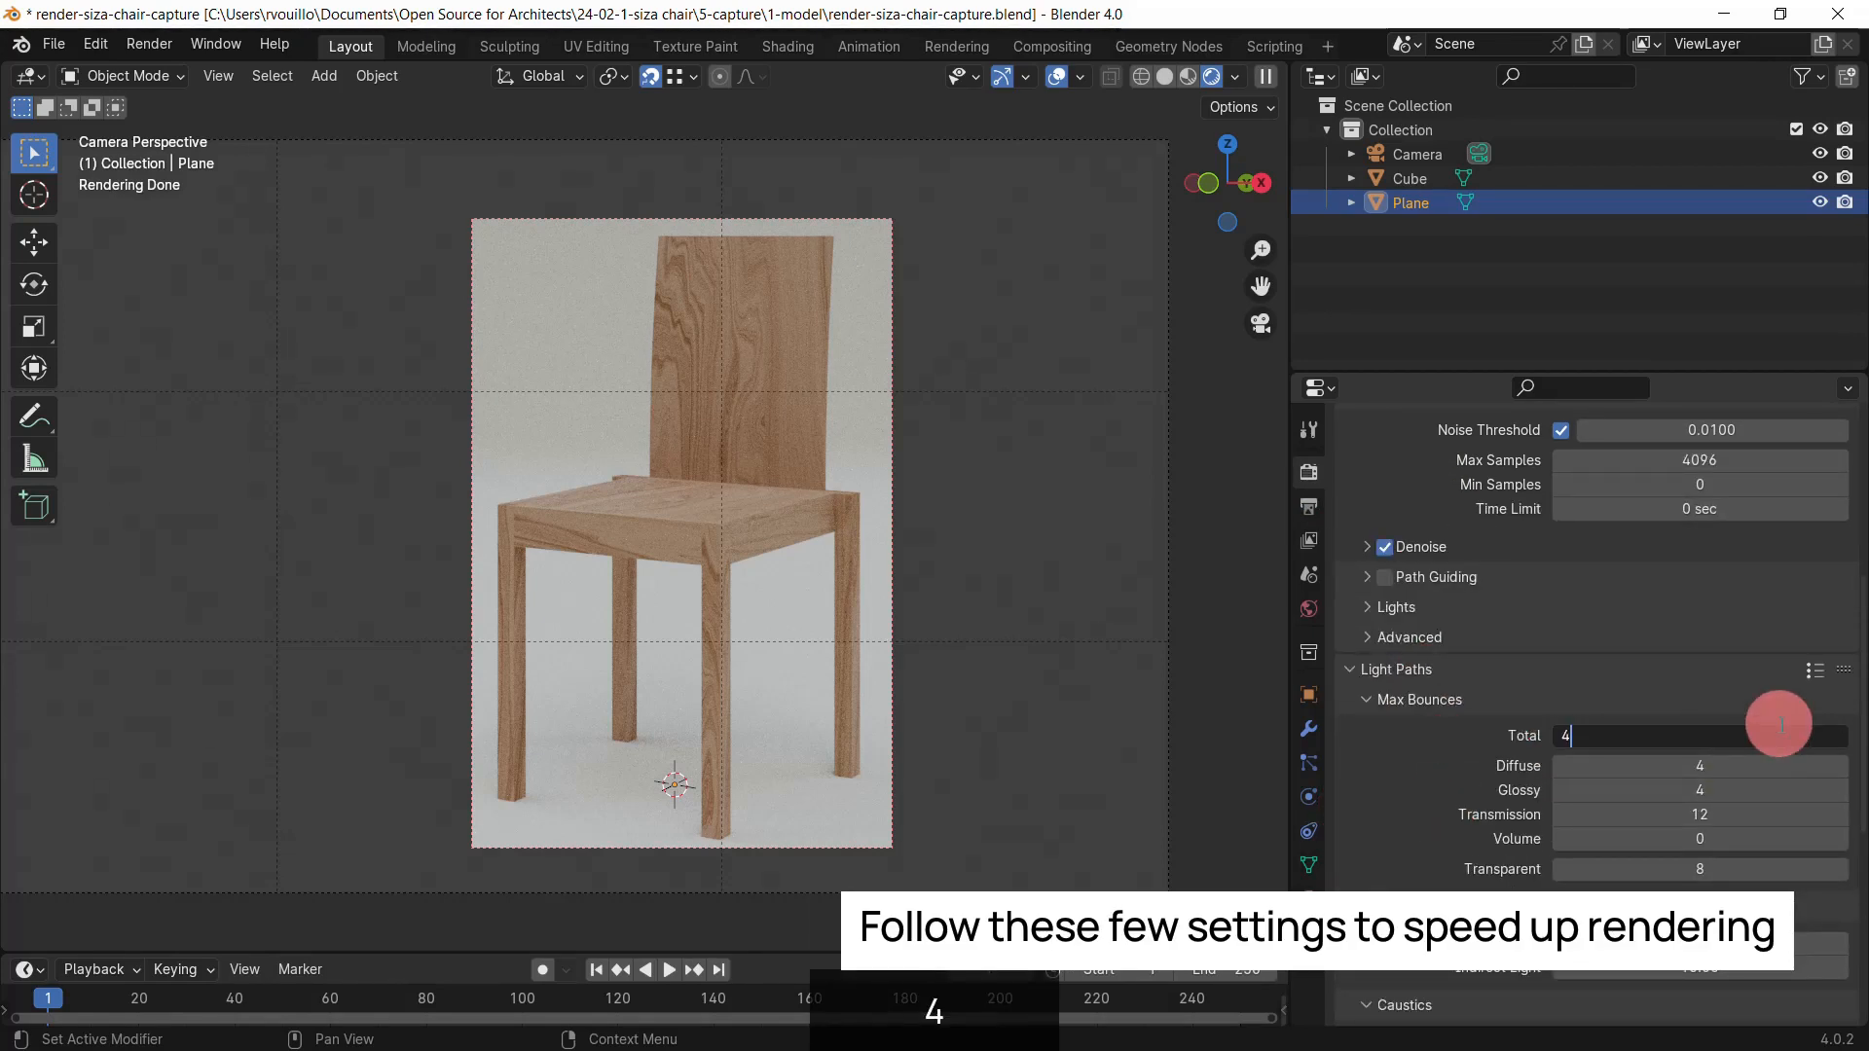
{"action": "key", "text": "Tab"}
{"action": "key", "text": "Tab"}
{"action": "key", "text": "Tab"}
{"action": "type", "text": "4"}
{"action": "key", "text": "Tab"}
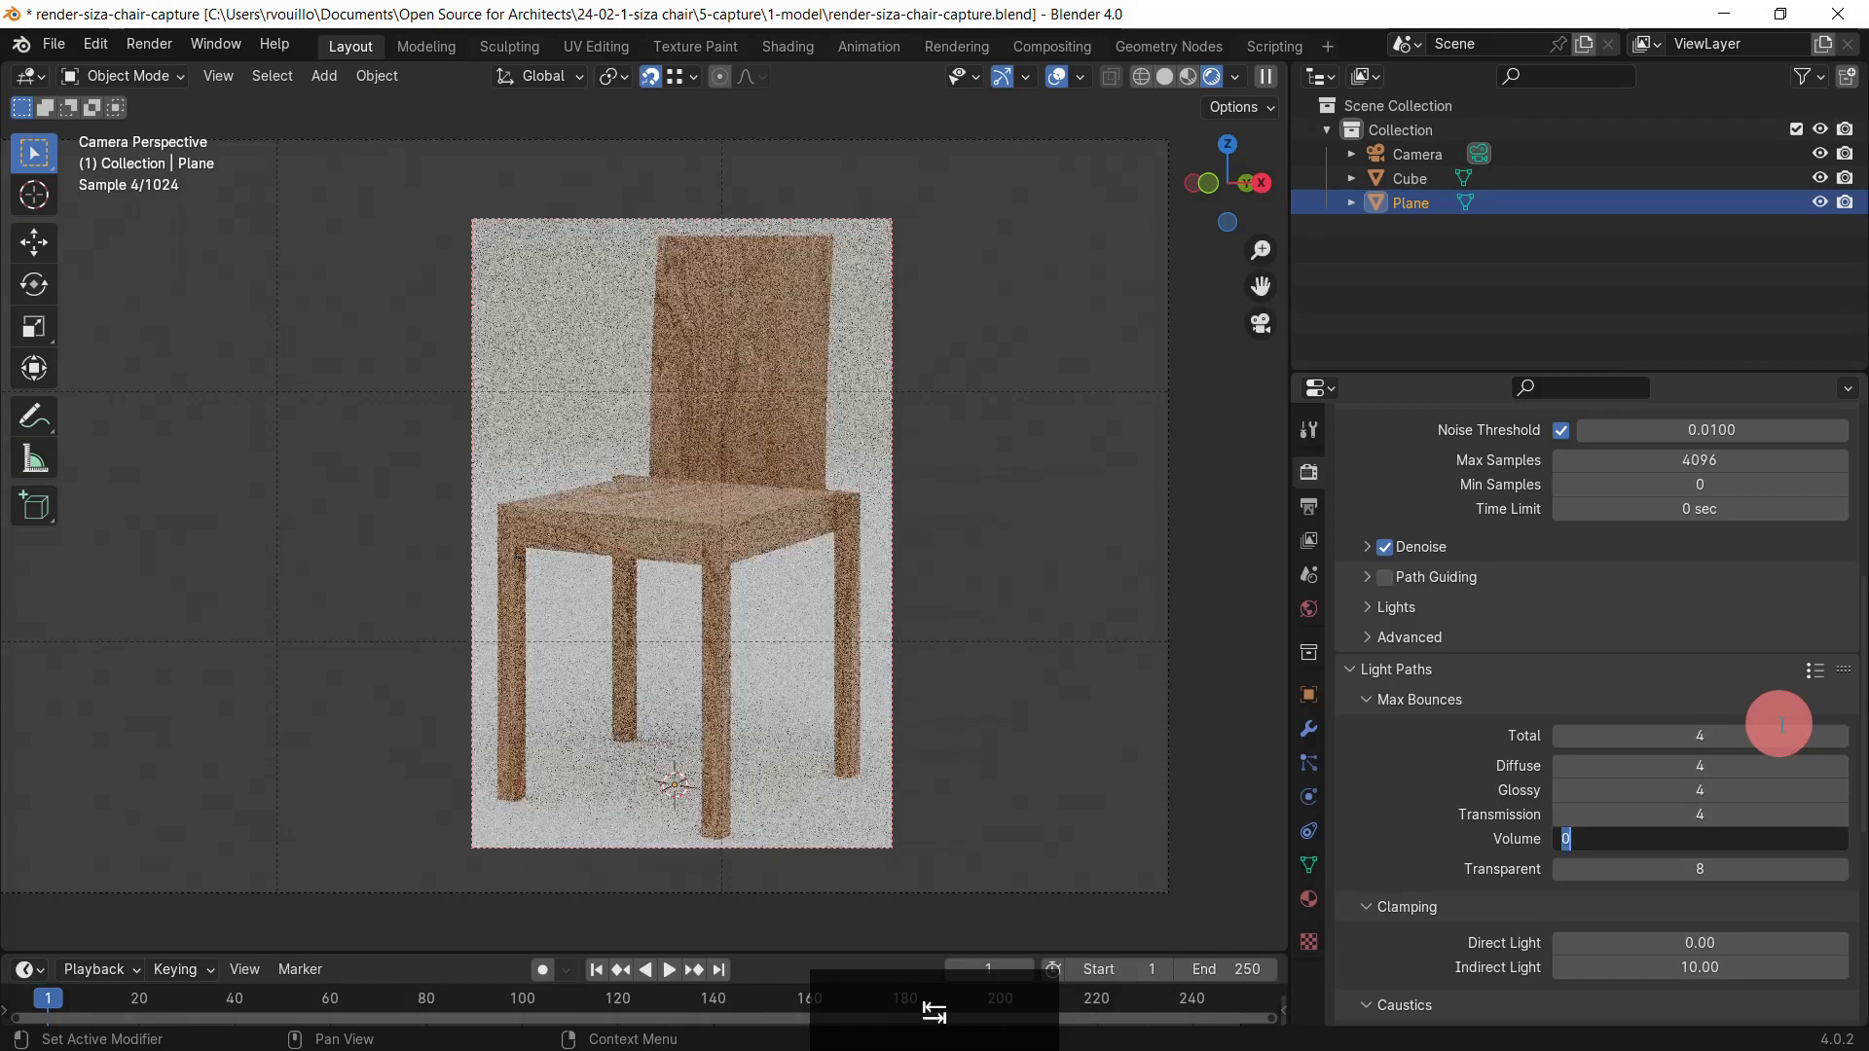
Step: Enable Persistent Data for the final render in the Performance settings
{"action": "left_click", "coordinate": [1351, 672]}
{"action": "scroll", "coordinate": [1375, 693], "scroll_direction": "down", "scroll_amount": 10}
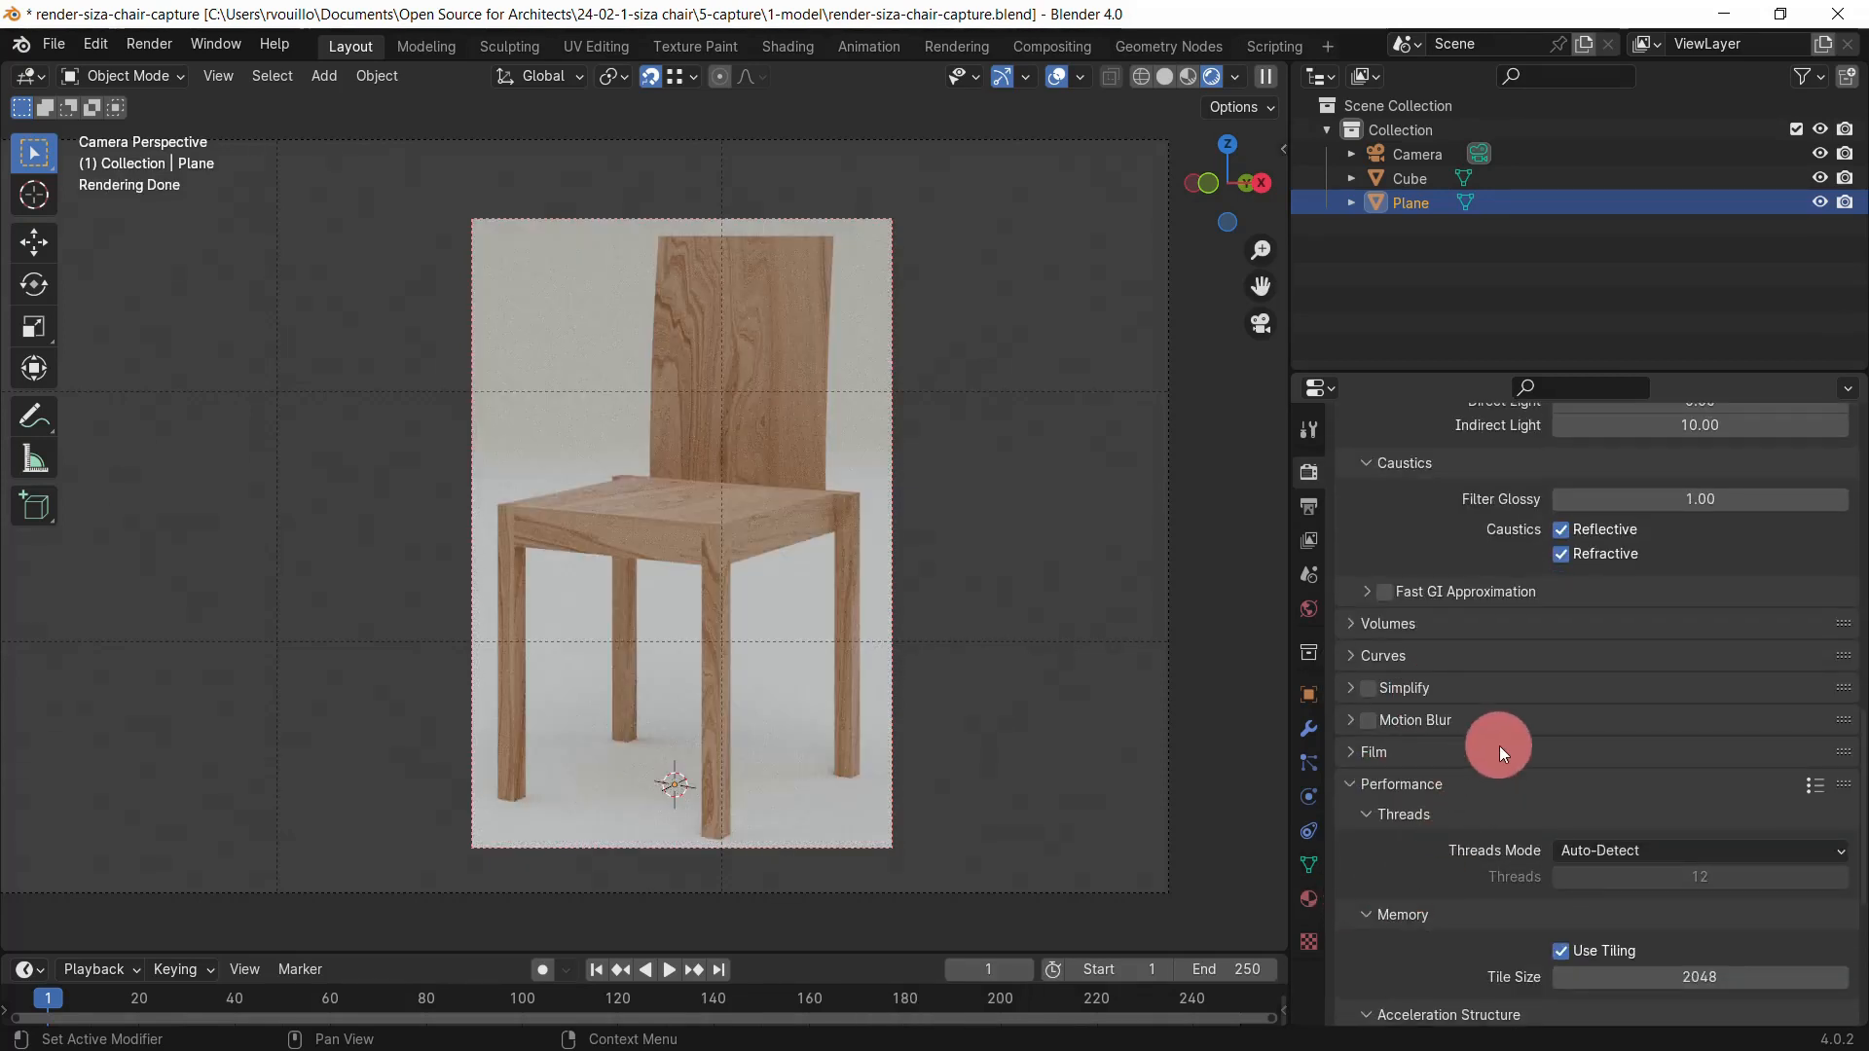
{"action": "scroll", "coordinate": [1482, 788], "scroll_direction": "down", "scroll_amount": 8}
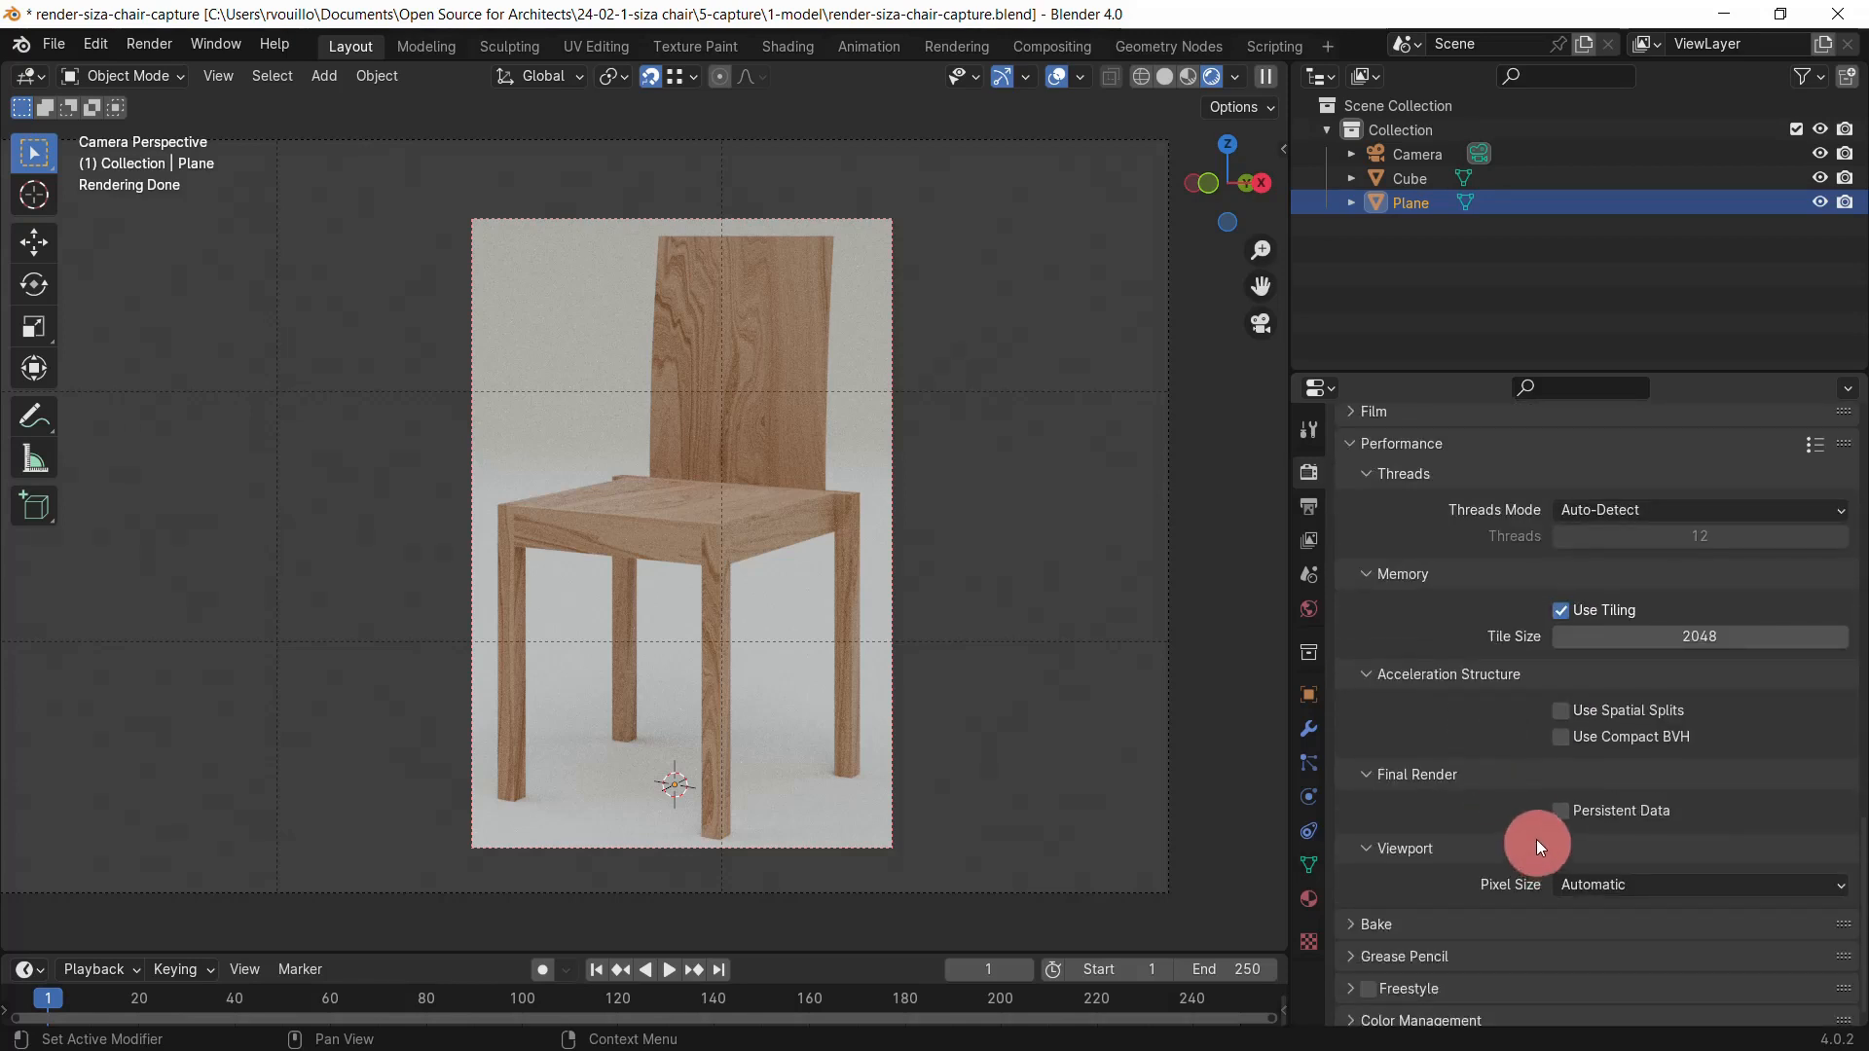
{"action": "left_click", "coordinate": [1560, 809]}
Step: In the World's surface settings, set Sampling to Manual and the Map Resolution to 512
{"action": "left_click", "coordinate": [1310, 608]}
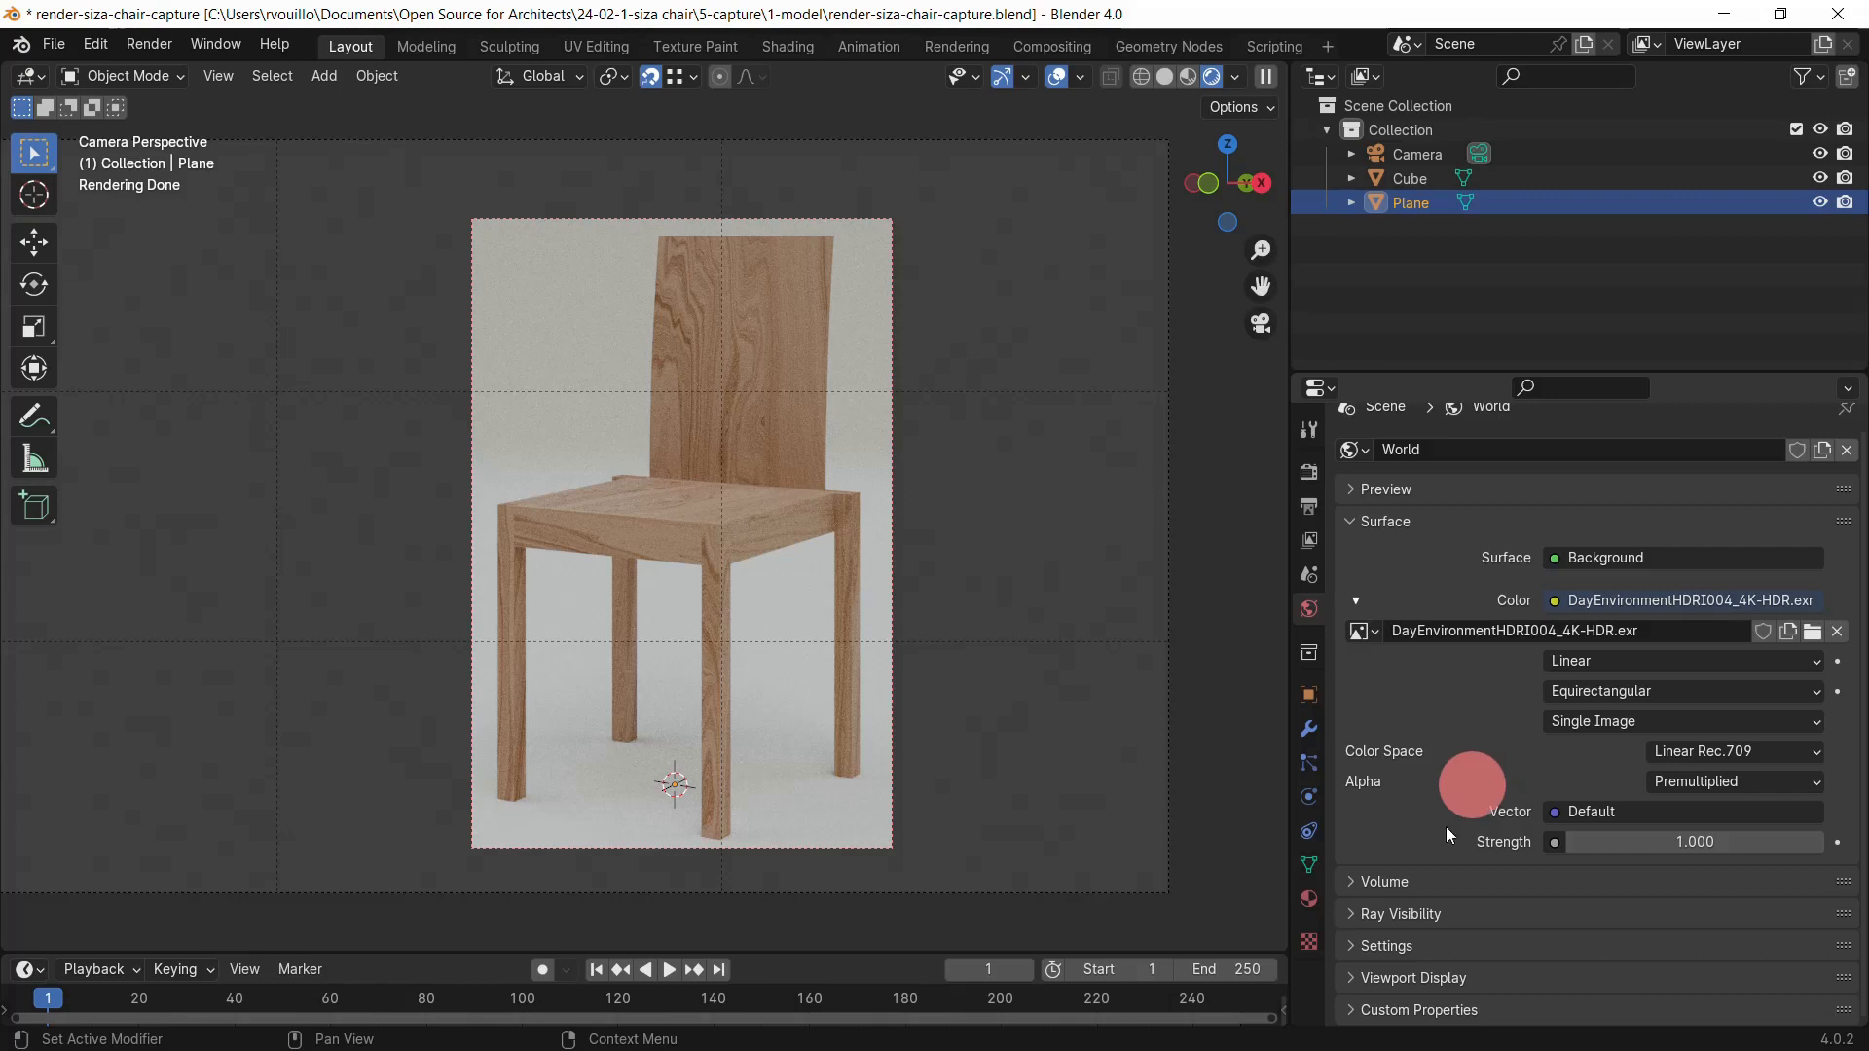
{"action": "left_click", "coordinate": [1358, 945]}
{"action": "scroll", "coordinate": [1476, 808], "scroll_direction": "down", "scroll_amount": 6}
{"action": "scroll", "coordinate": [1435, 819], "scroll_direction": "down", "scroll_amount": 2}
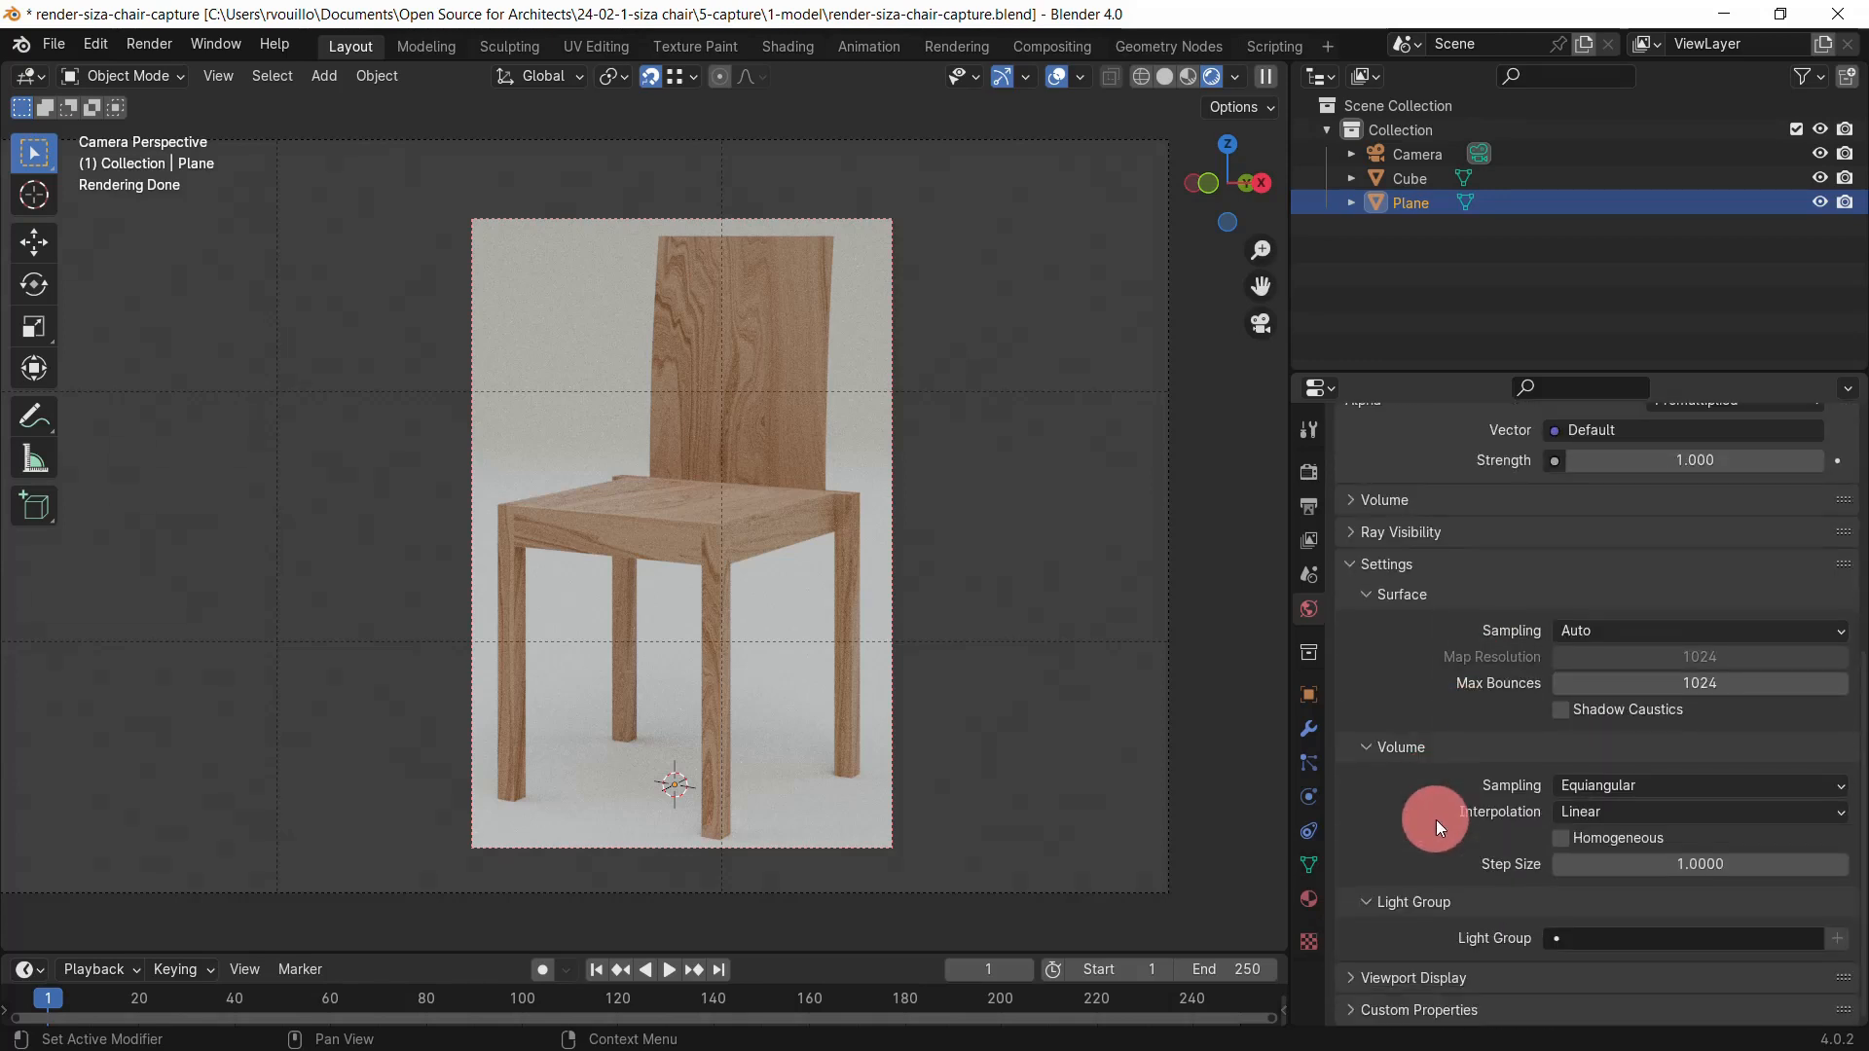
{"action": "left_click", "coordinate": [1608, 634]}
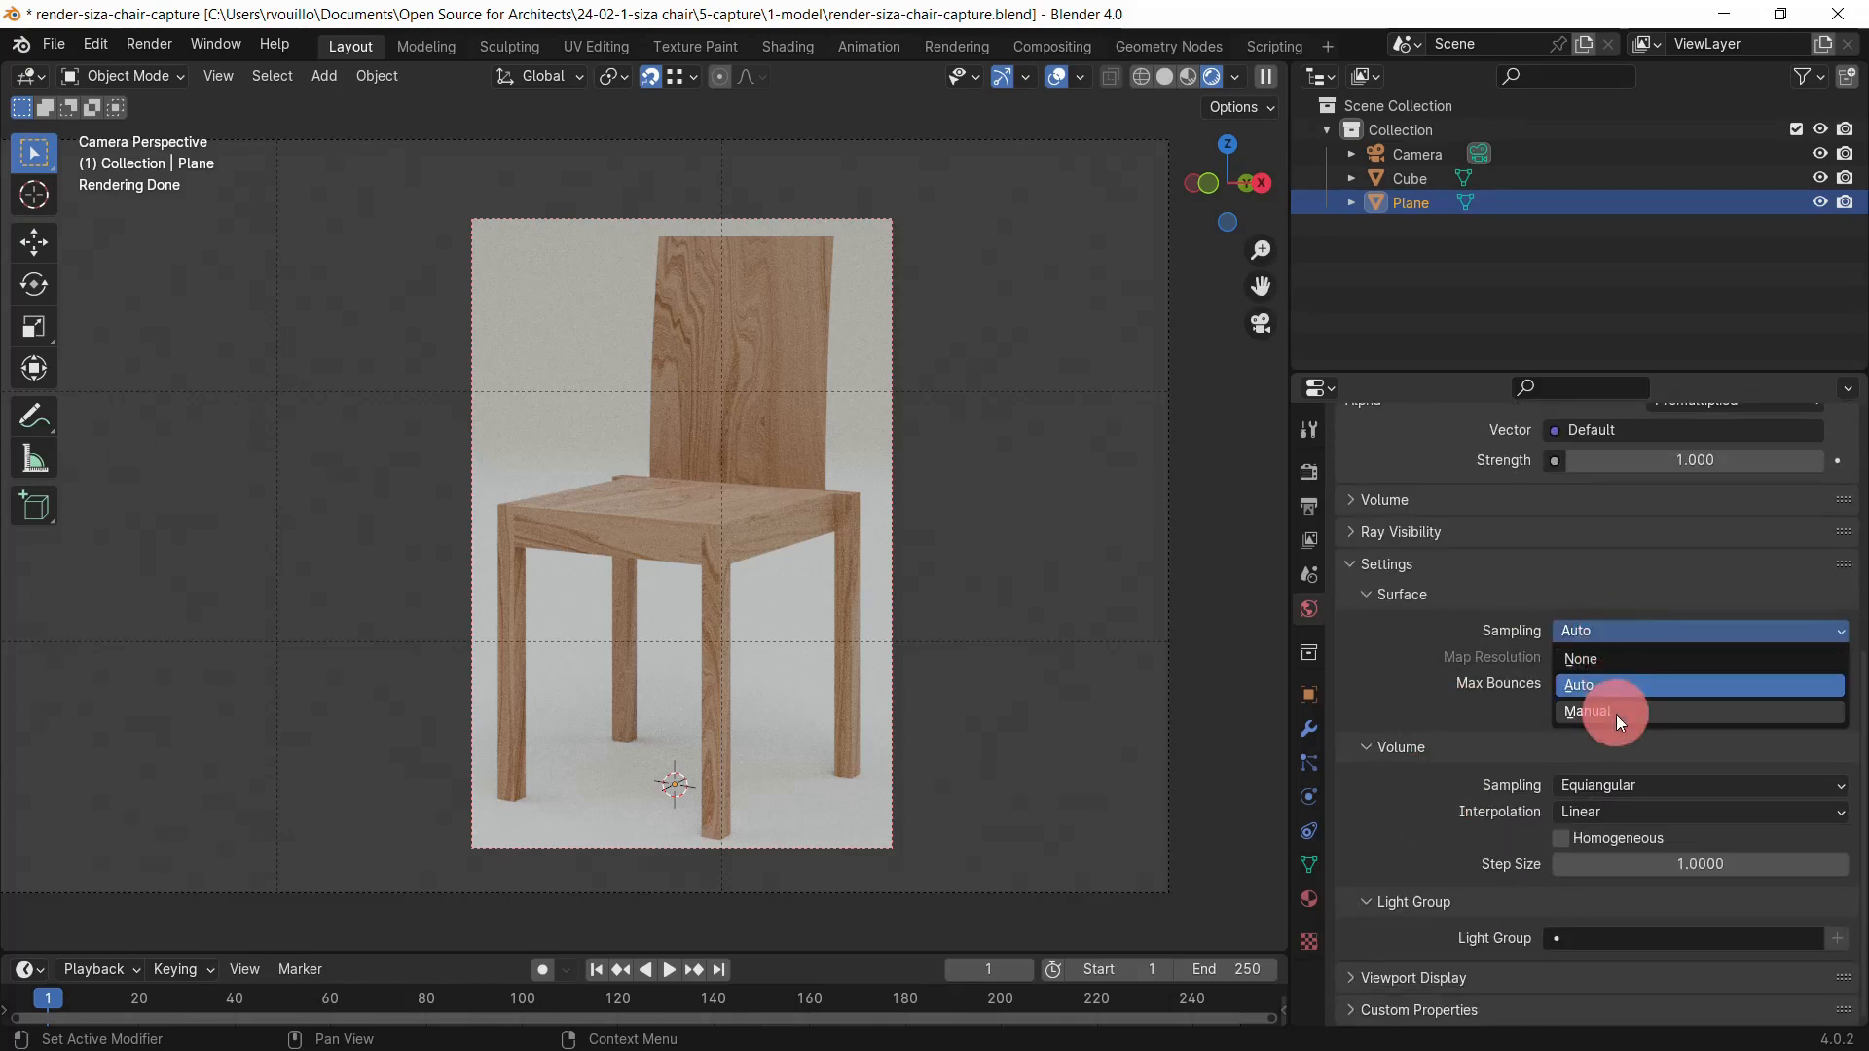
{"action": "left_click", "coordinate": [1615, 714]}
{"action": "double_click", "coordinate": [1680, 655]}
{"action": "type", "text": "512"}
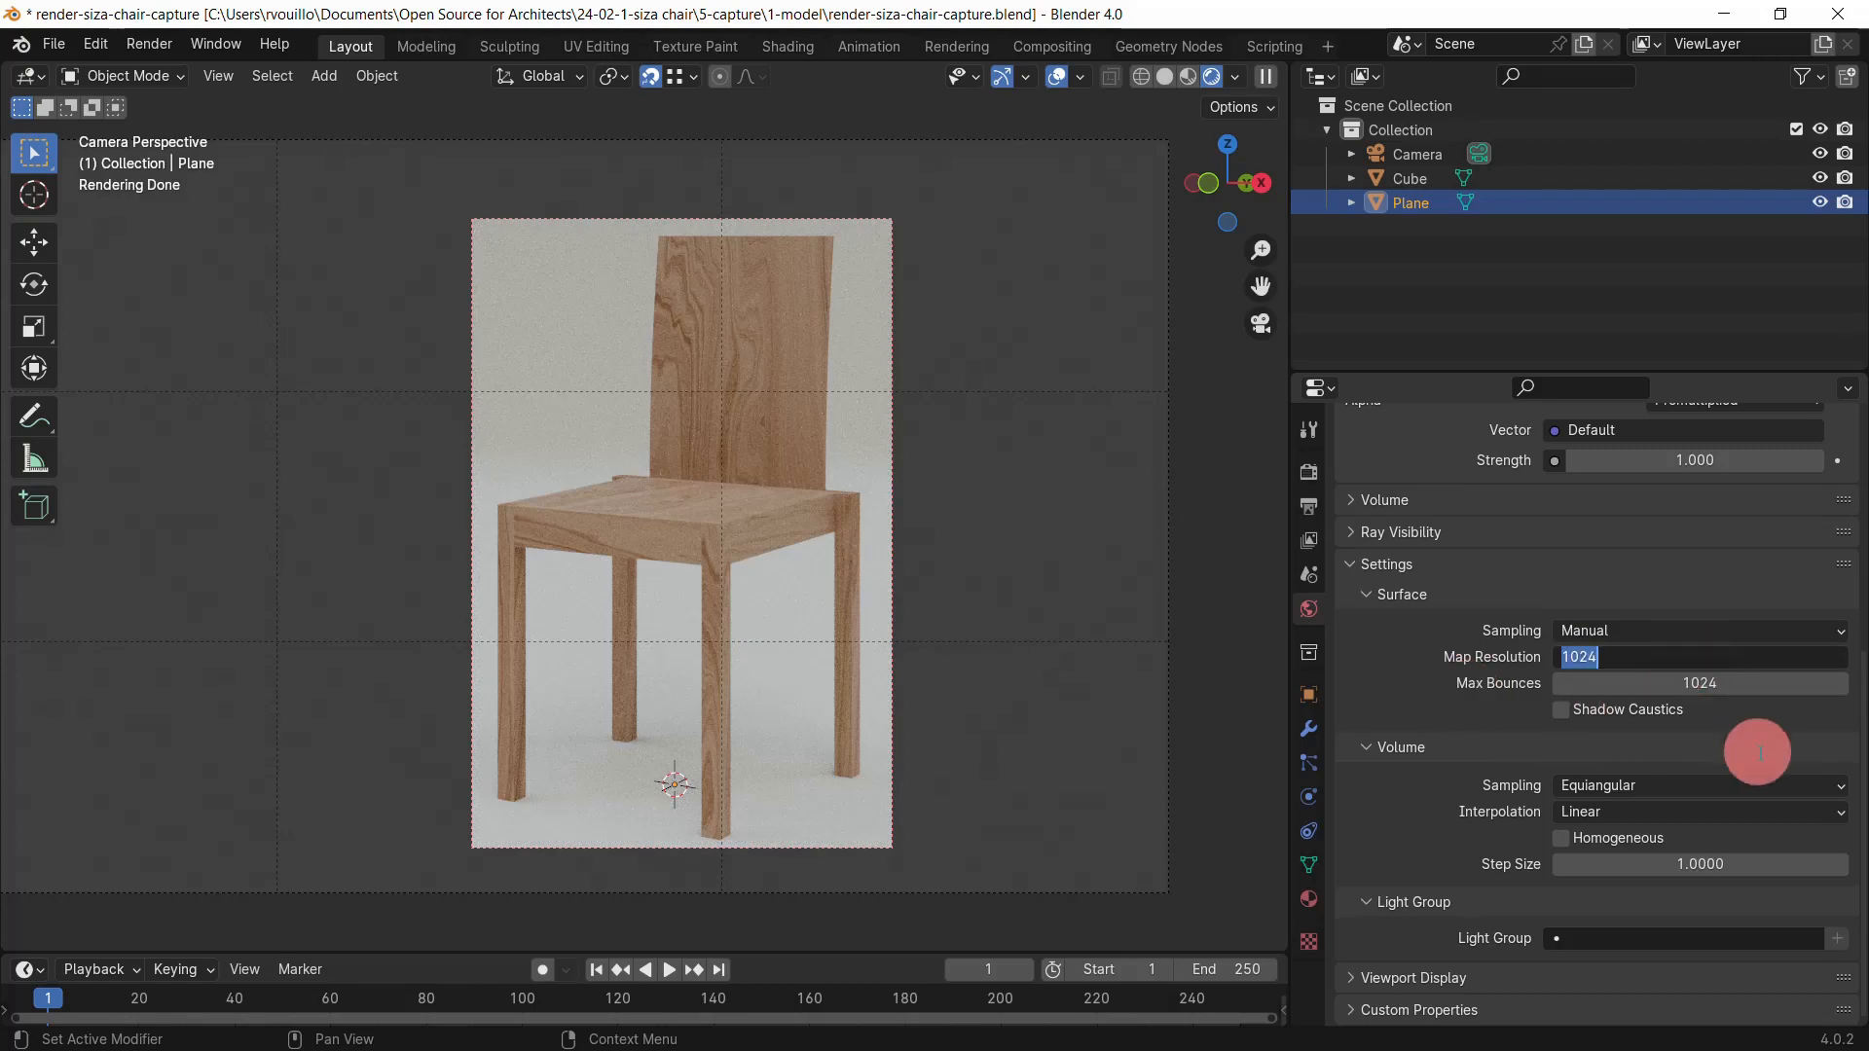
{"action": "key", "text": "Return"}
Step: Set Max Samples to 600 for both the viewport and the final render
{"action": "left_click", "coordinate": [1308, 472]}
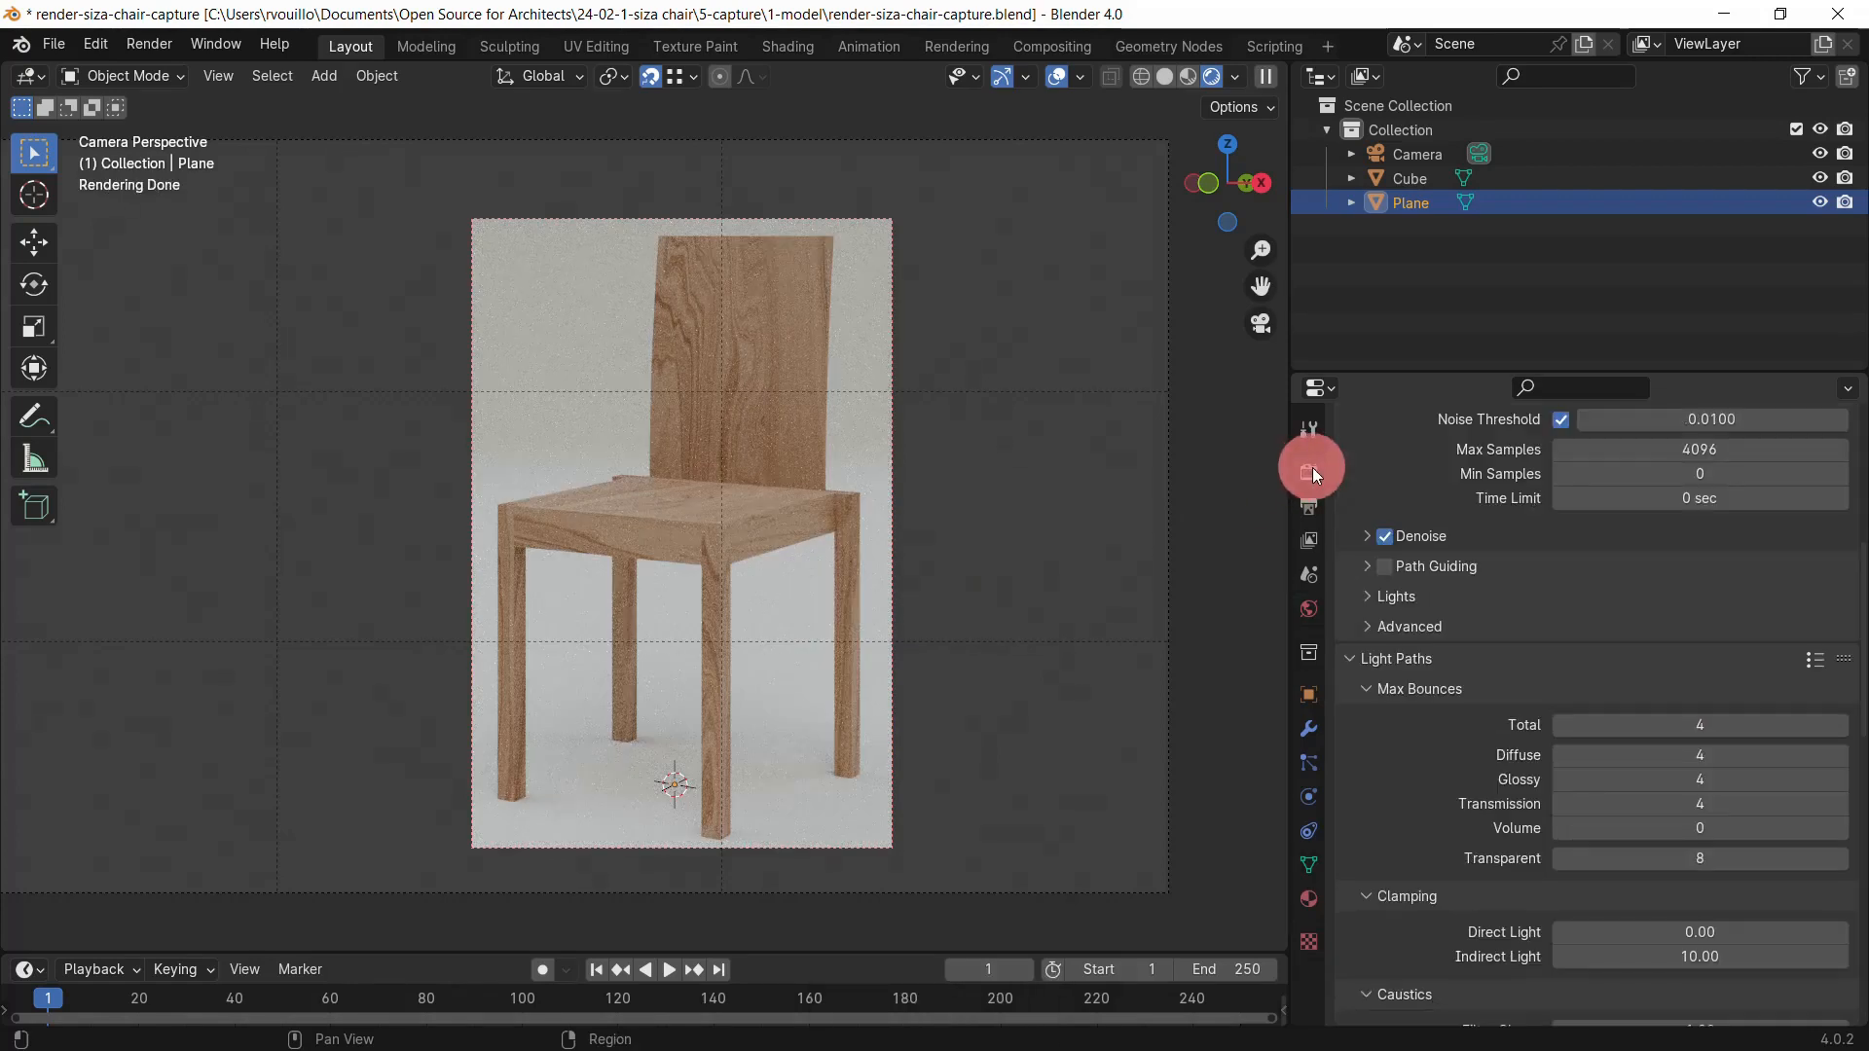
{"action": "scroll", "coordinate": [1505, 674], "scroll_direction": "down", "scroll_amount": 20}
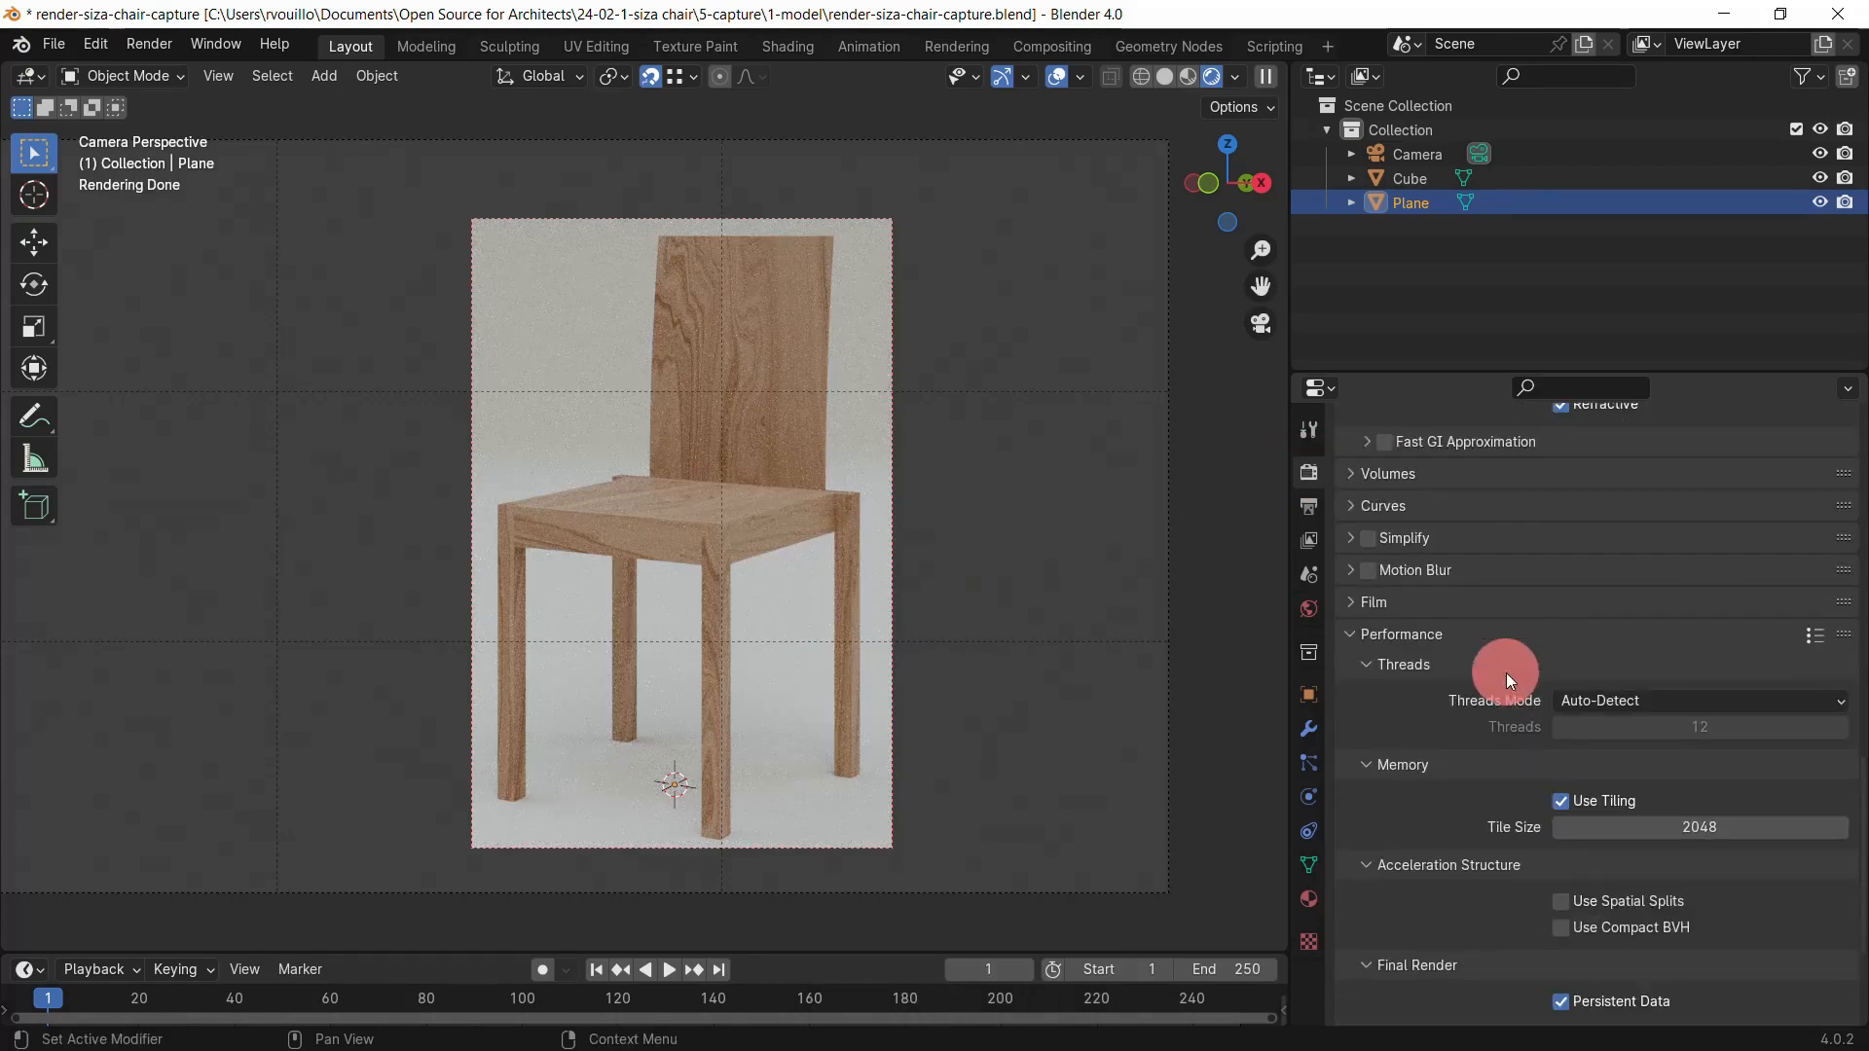
{"action": "scroll", "coordinate": [1504, 674], "scroll_direction": "up", "scroll_amount": 20}
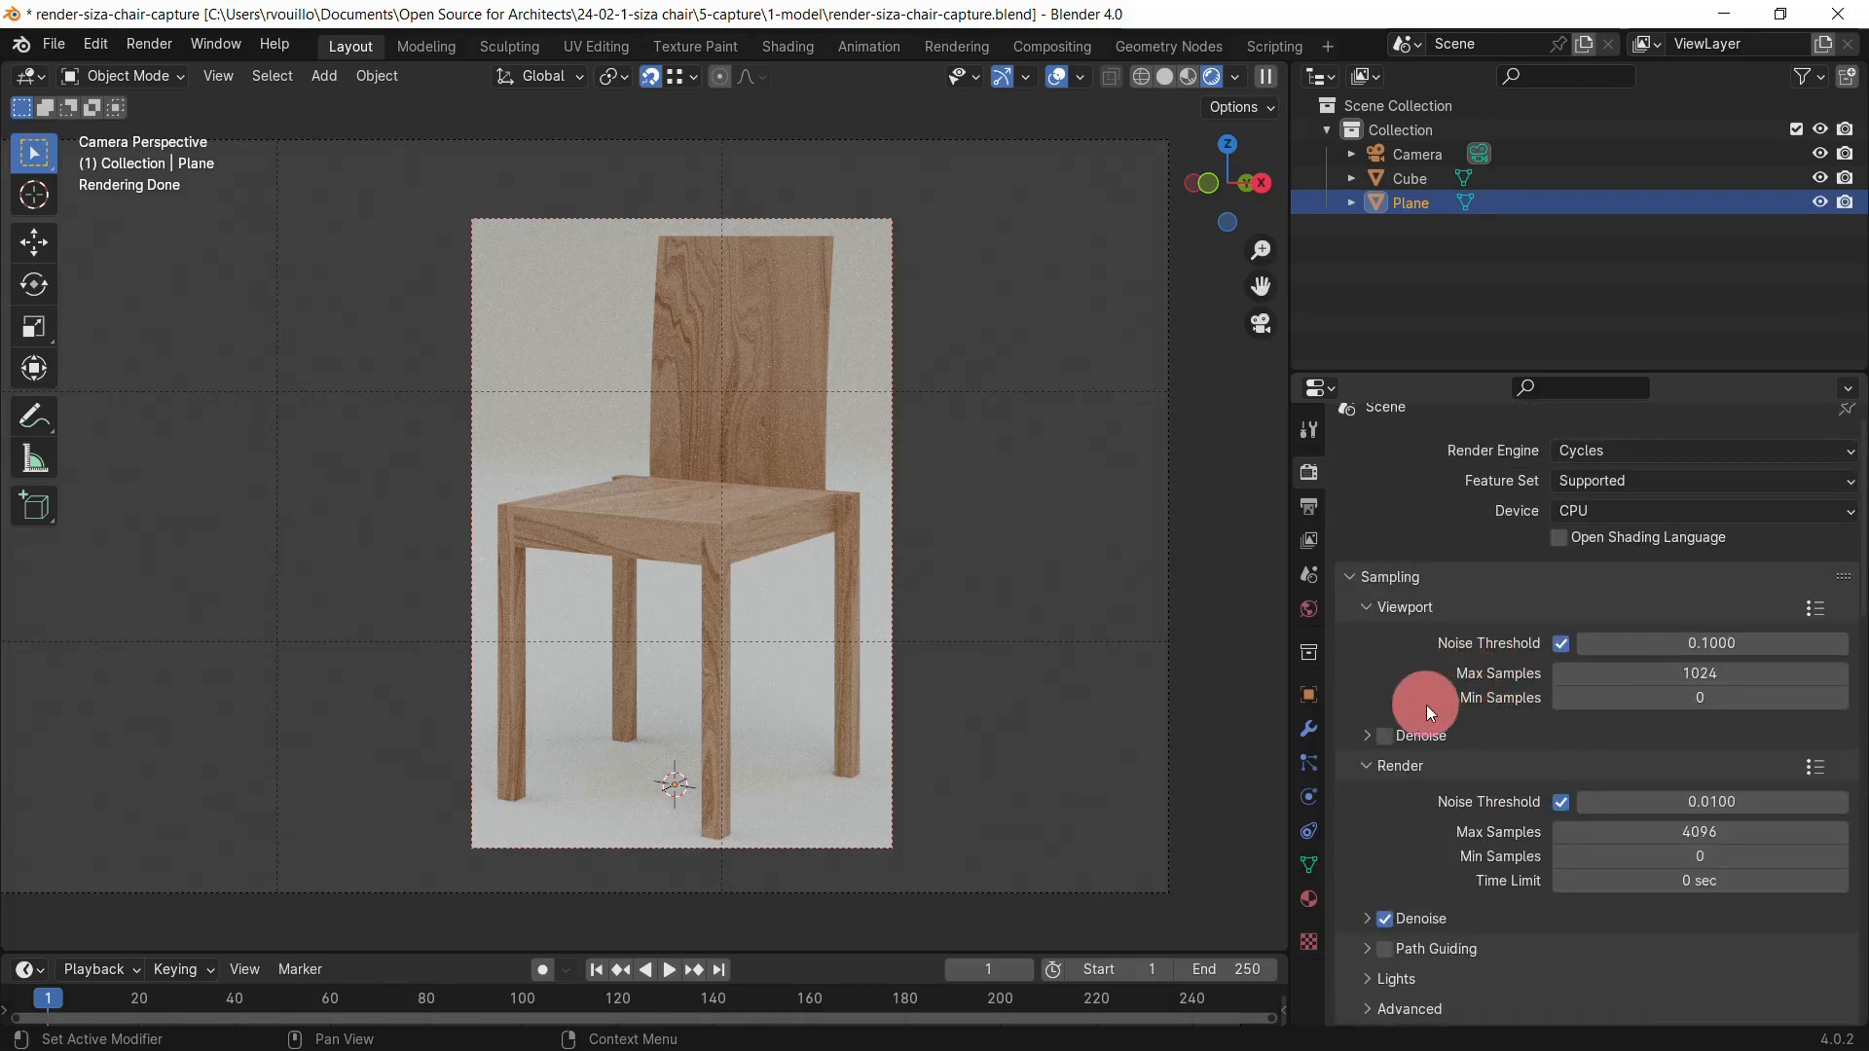
{"action": "key", "text": "ctrl+z"}
{"action": "left_click", "coordinate": [1694, 676]}
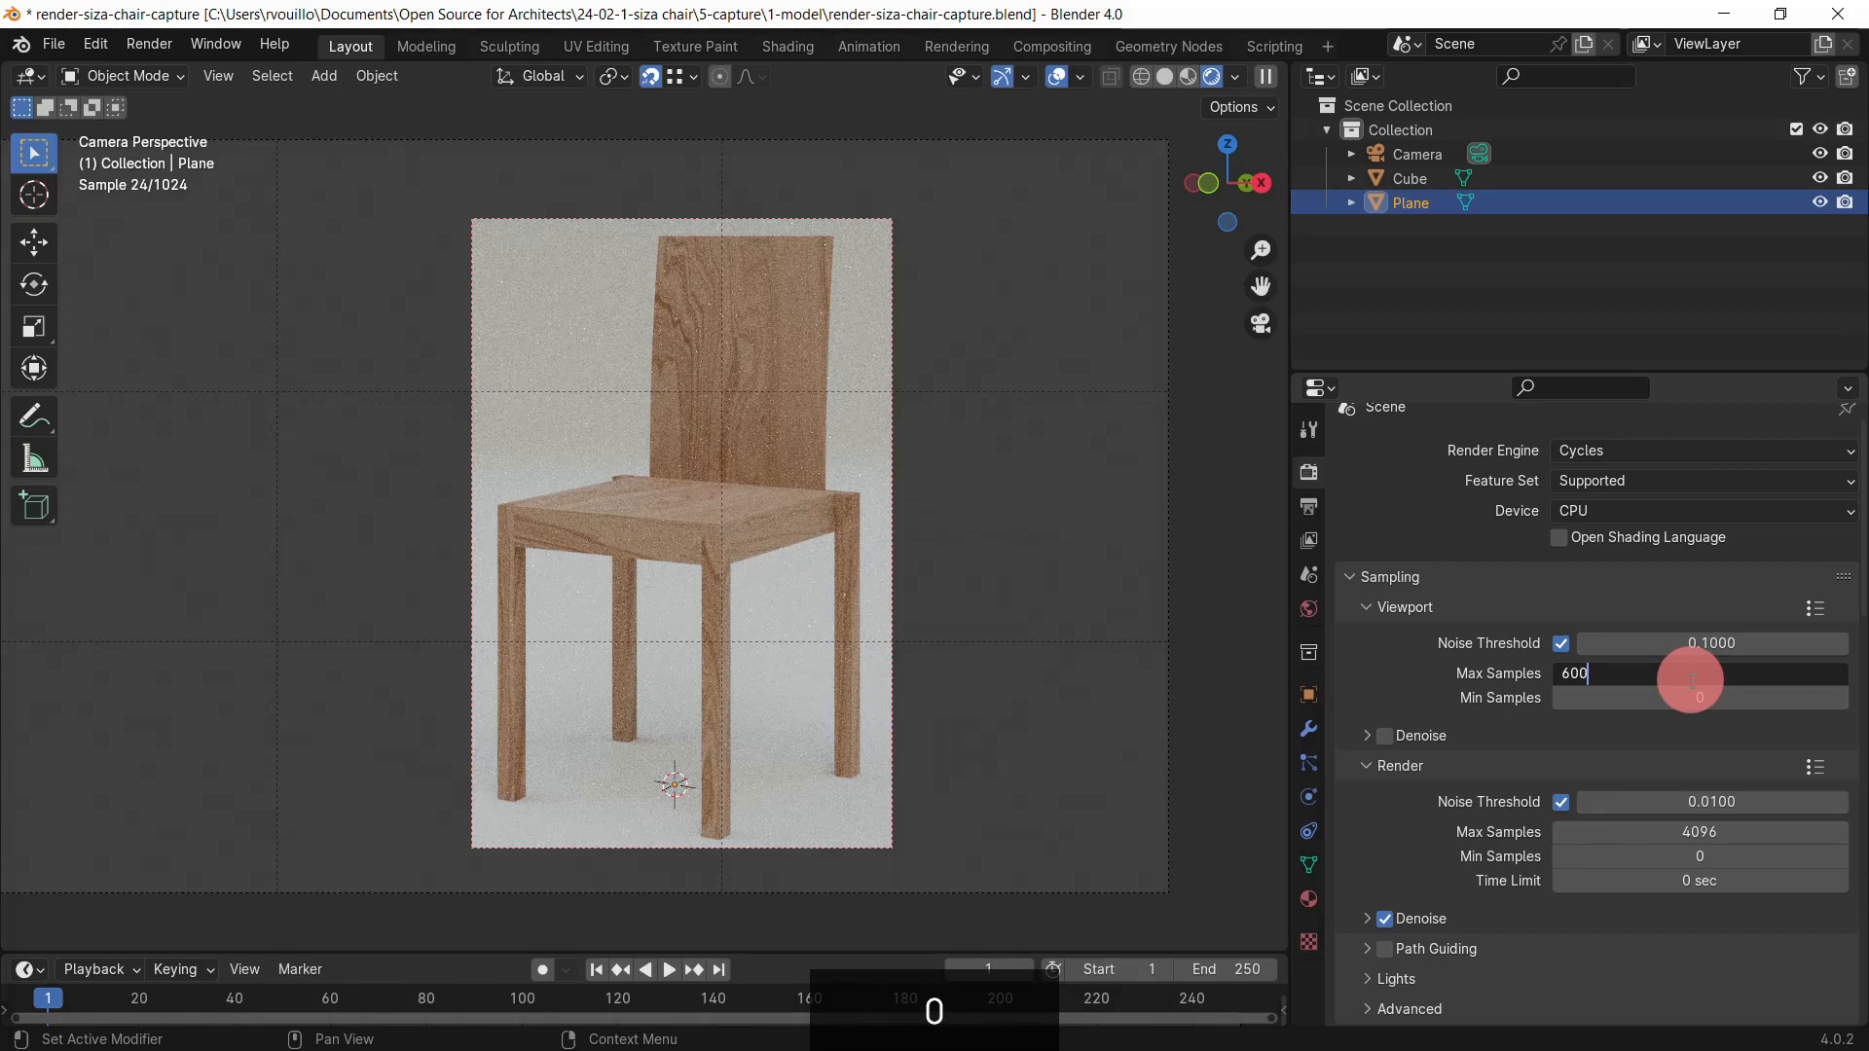
{"action": "type", "text": "600"}
{"action": "left_click", "coordinate": [1736, 835]}
{"action": "type", "text": "600"}
{"action": "key", "text": "Return"}
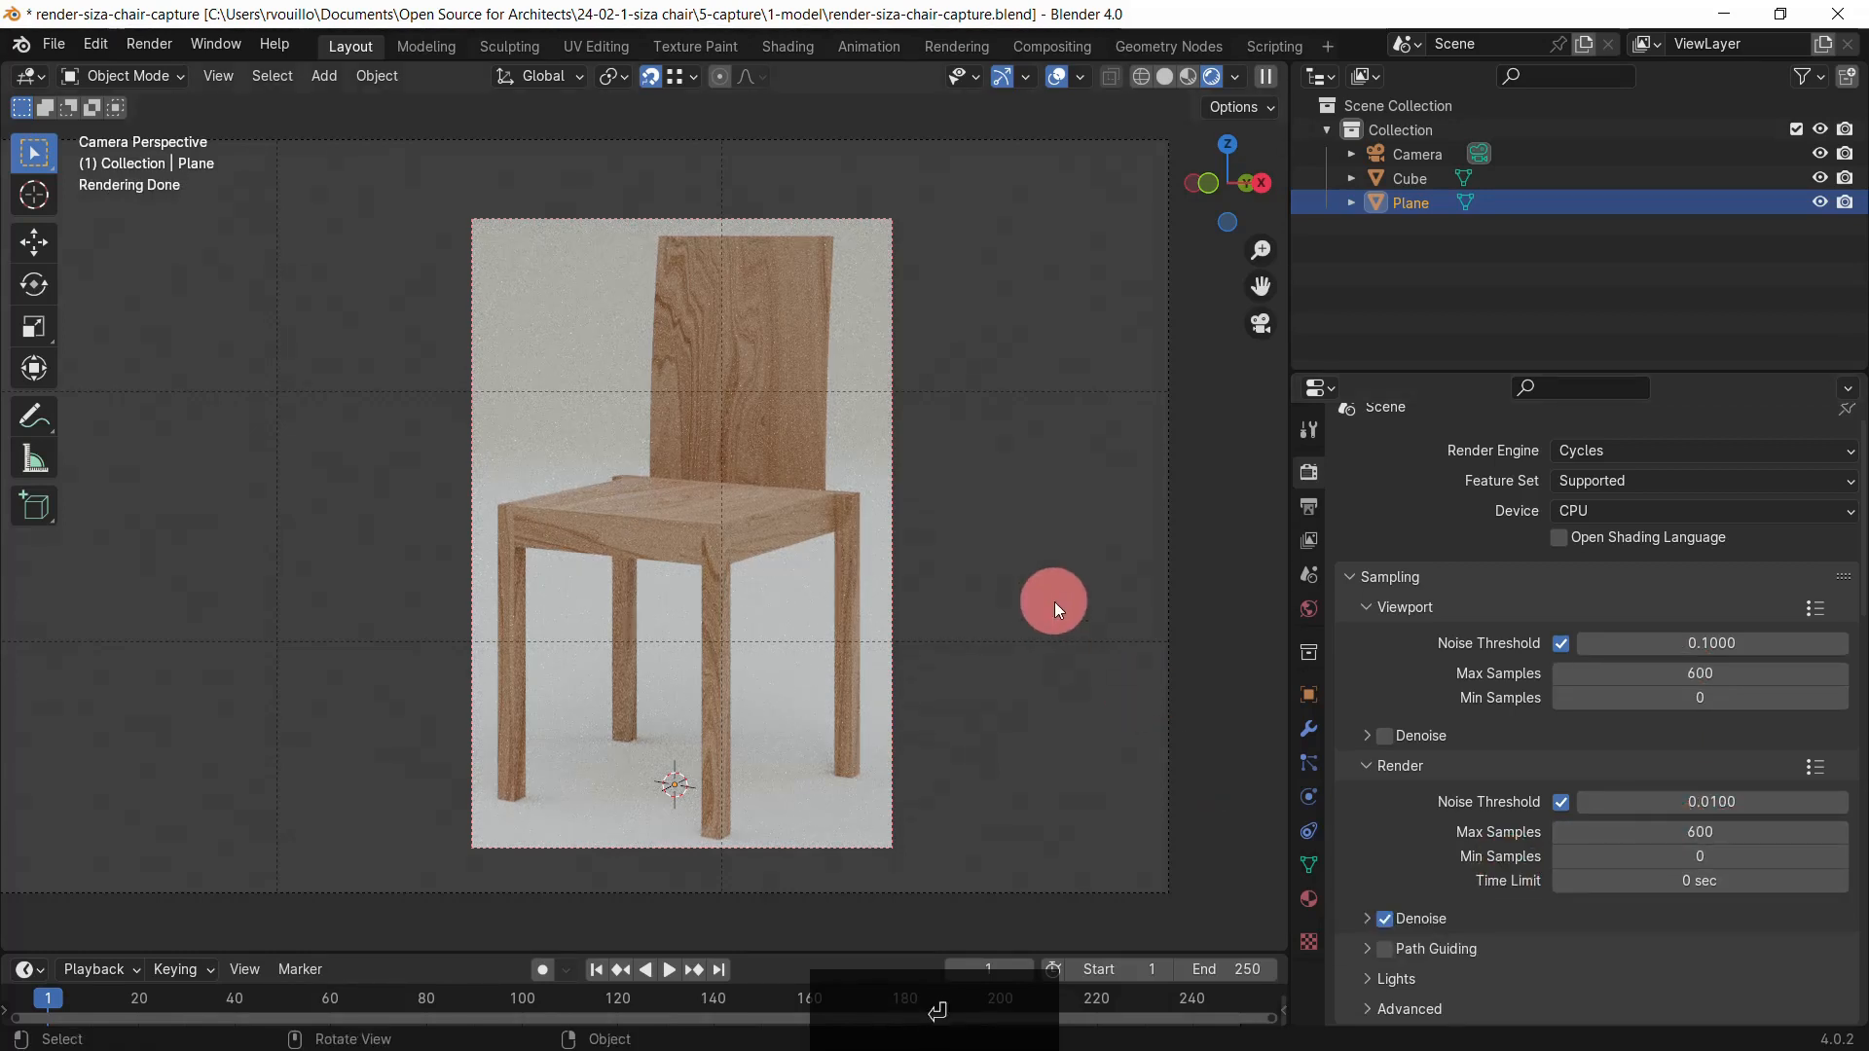
Step: Clear the render region around the chair and start the final image render
{"action": "scroll", "coordinate": [985, 603], "scroll_direction": "down", "scroll_amount": 2}
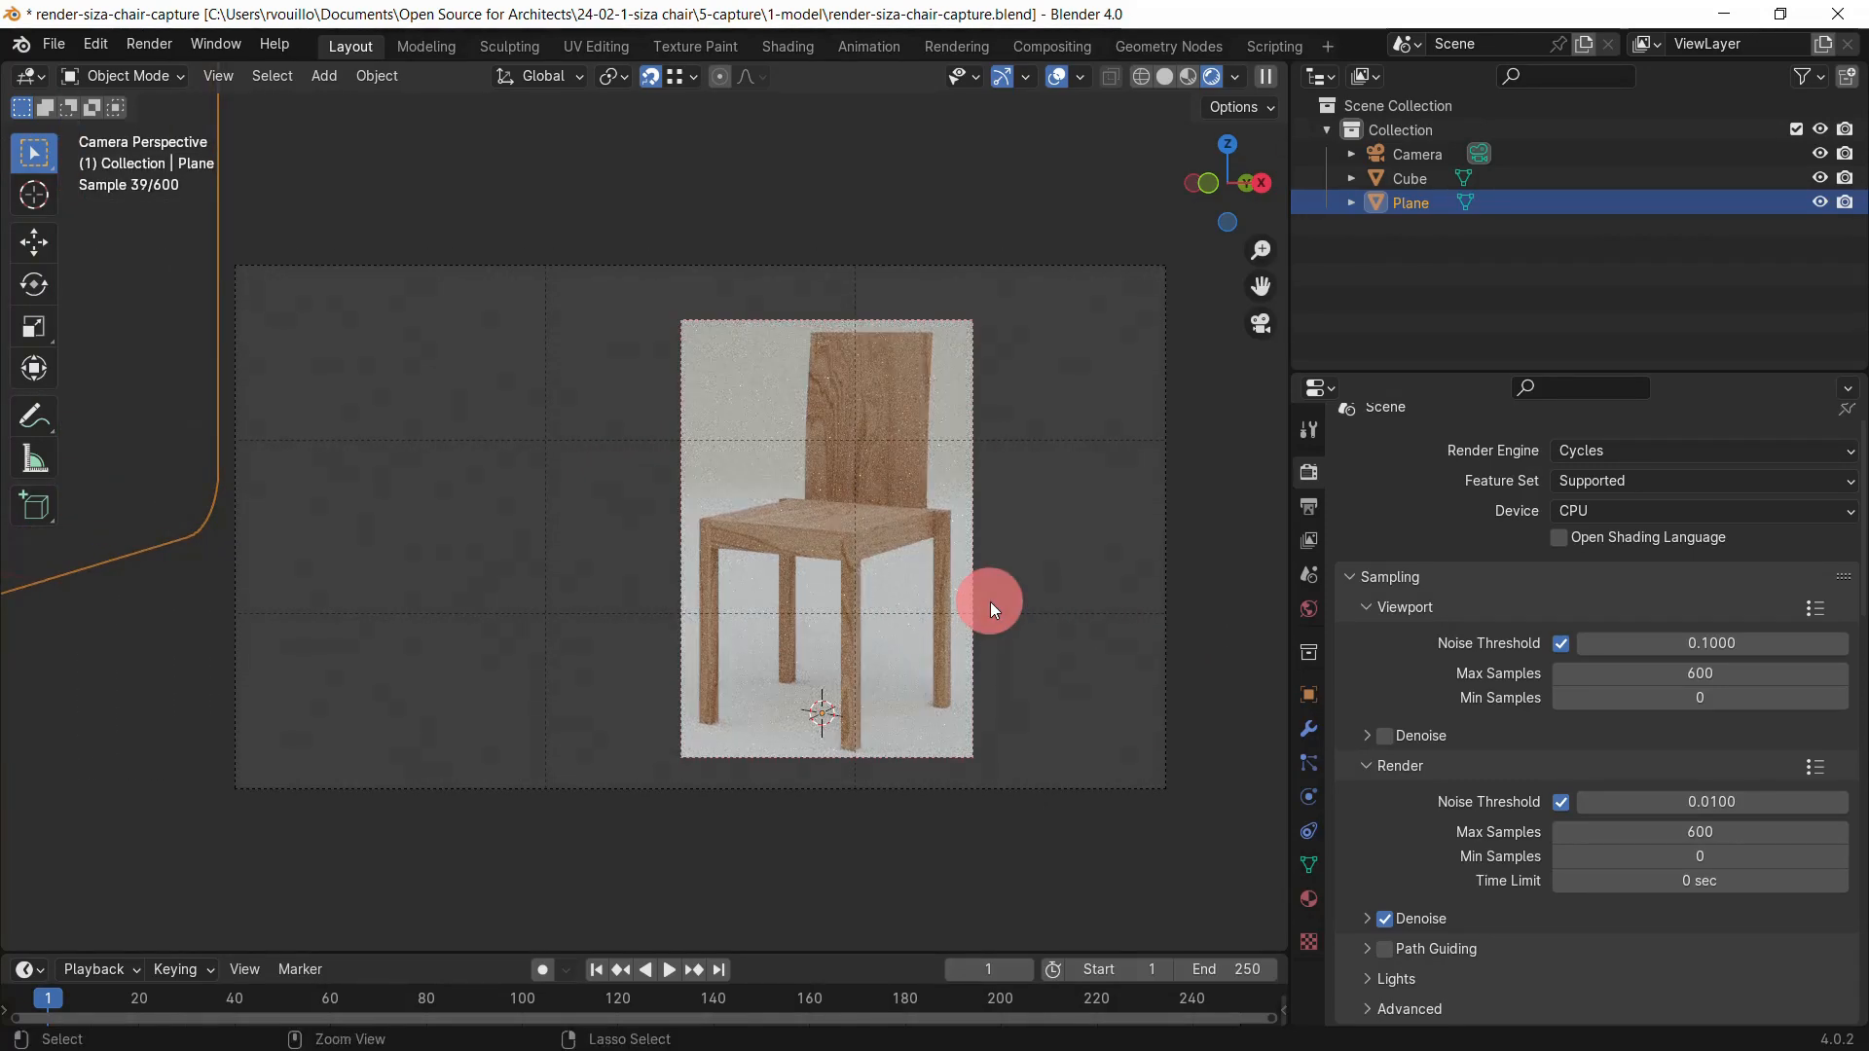
{"action": "key", "text": "ctrl+alt+b"}
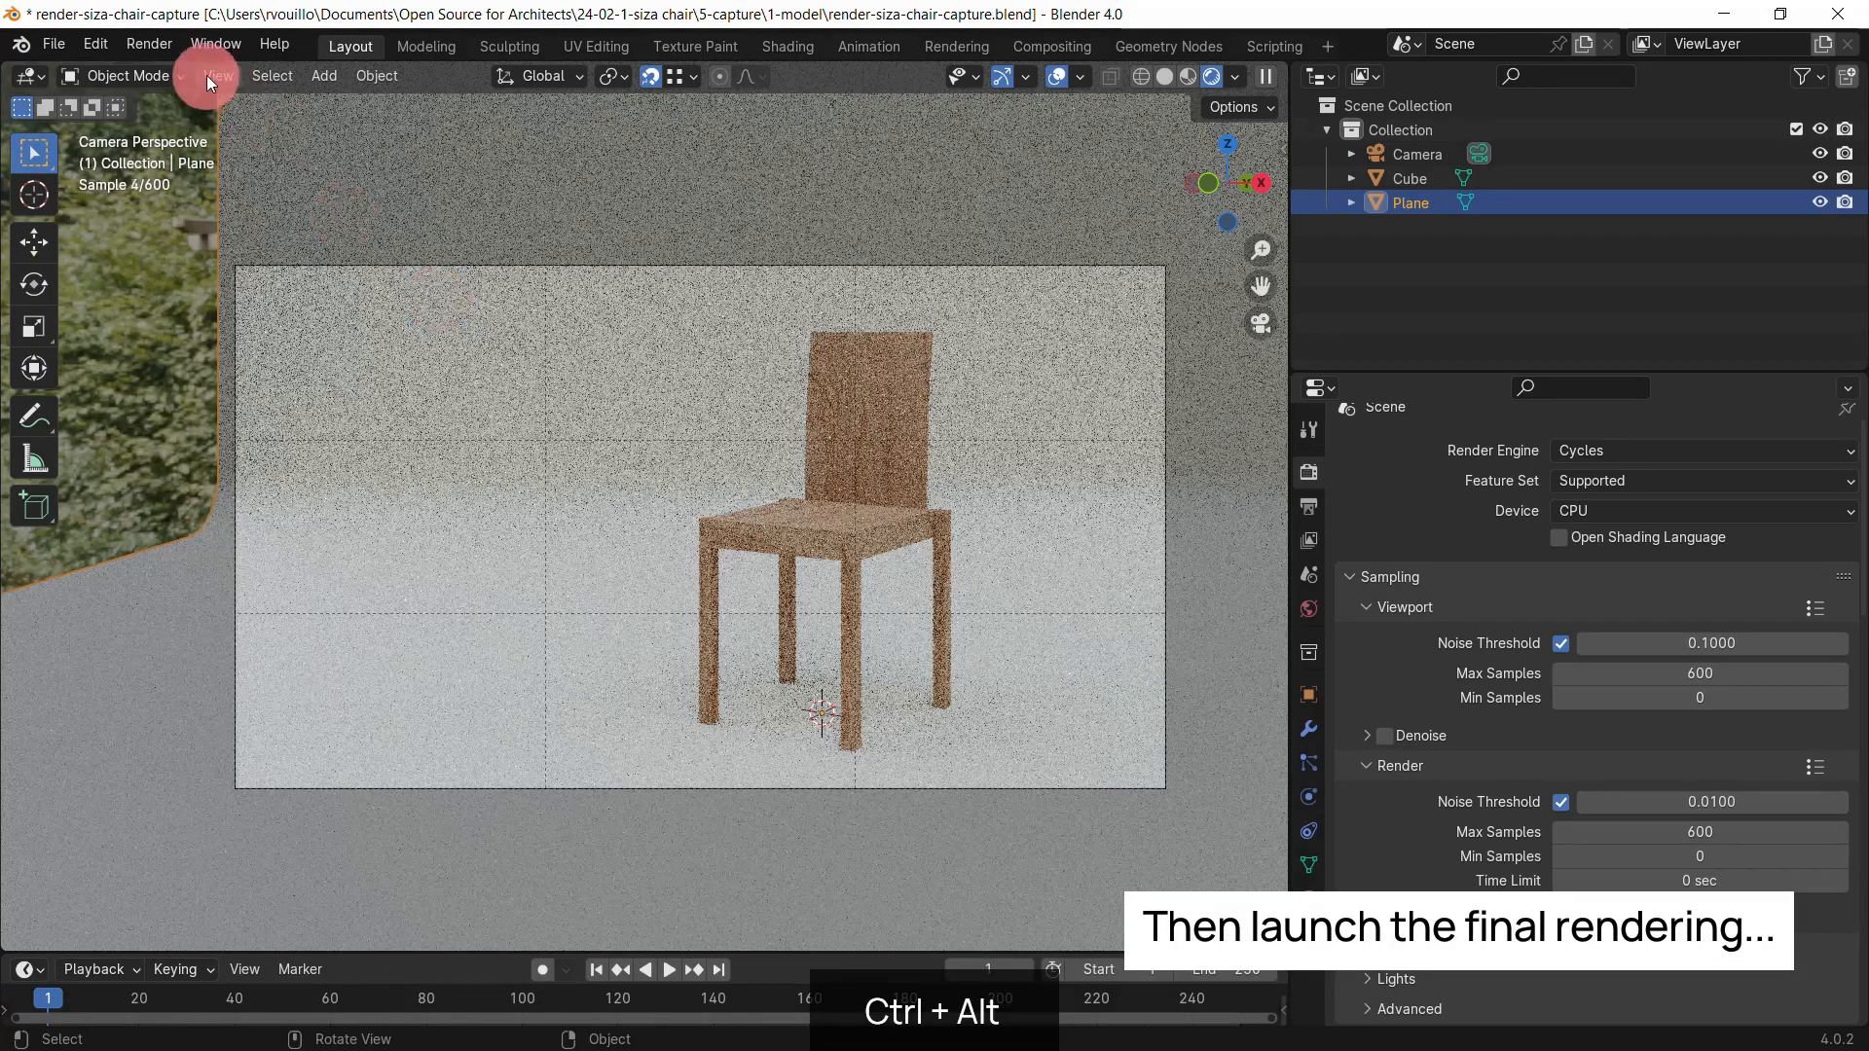
{"action": "left_click", "coordinate": [149, 44]}
{"action": "left_click", "coordinate": [280, 68]}
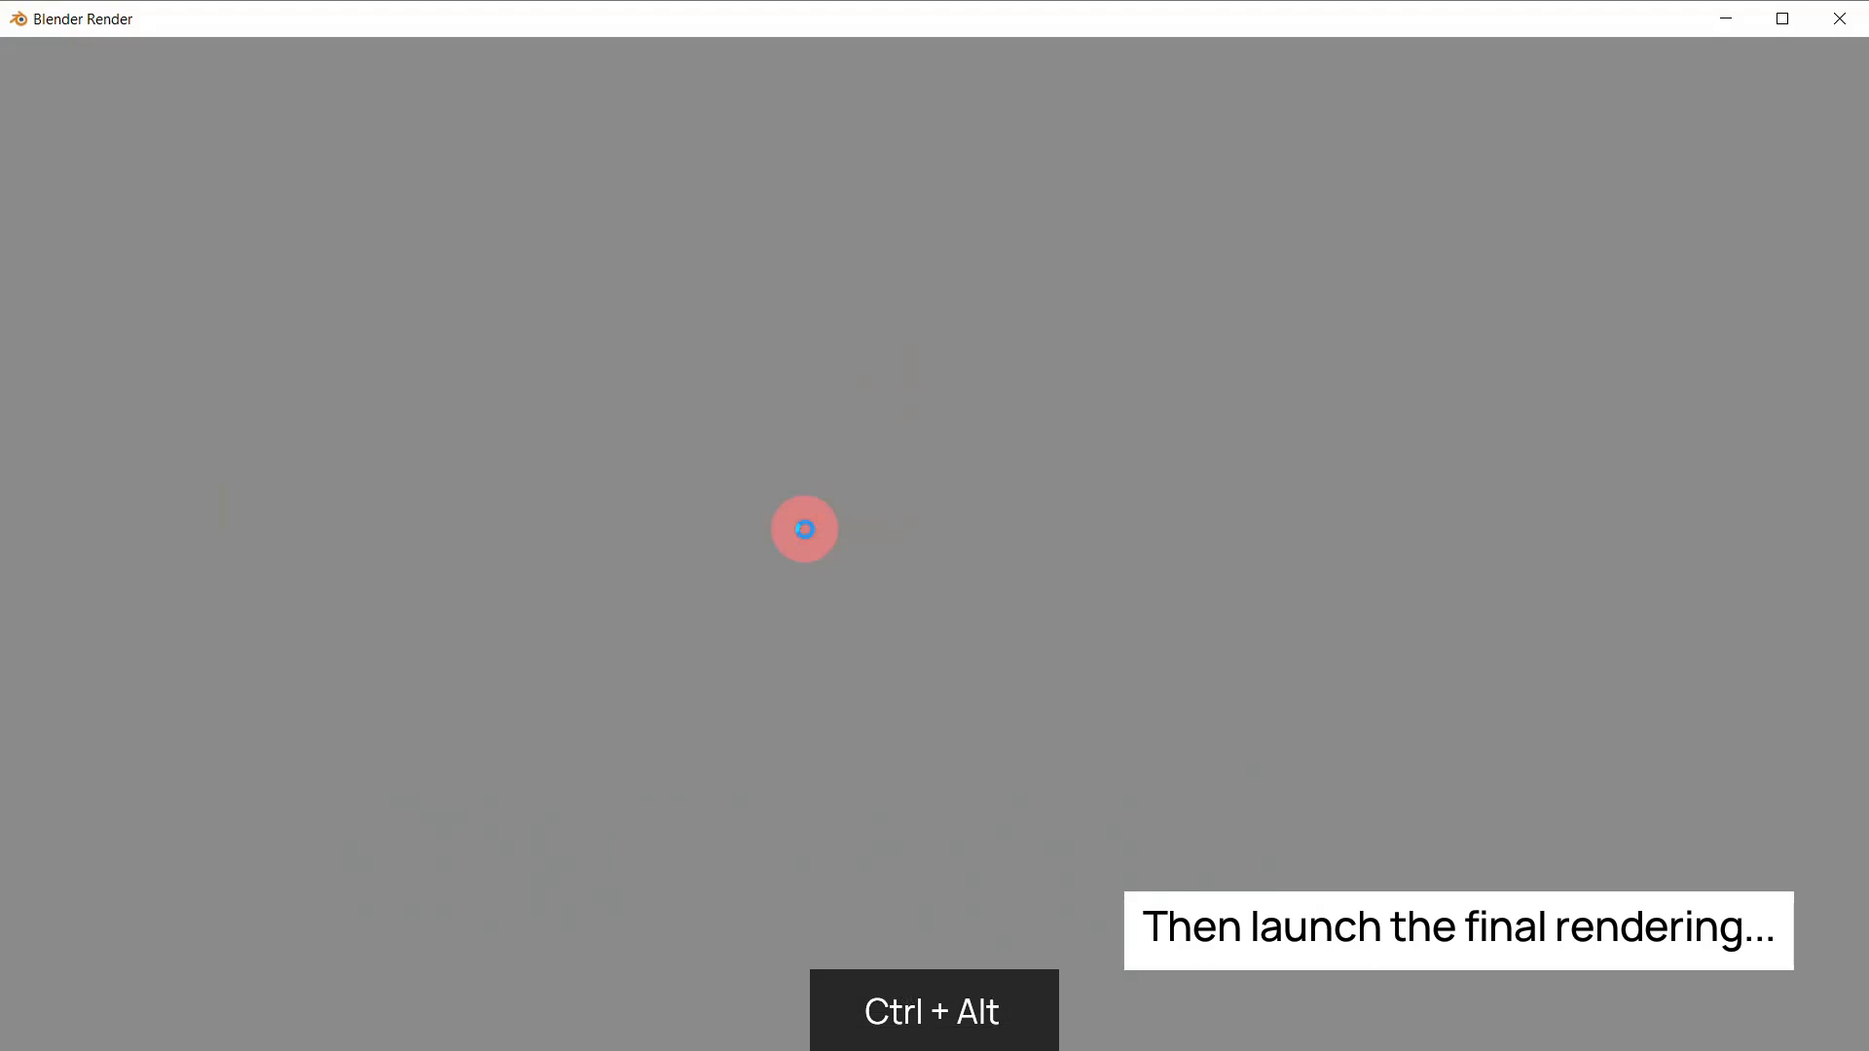